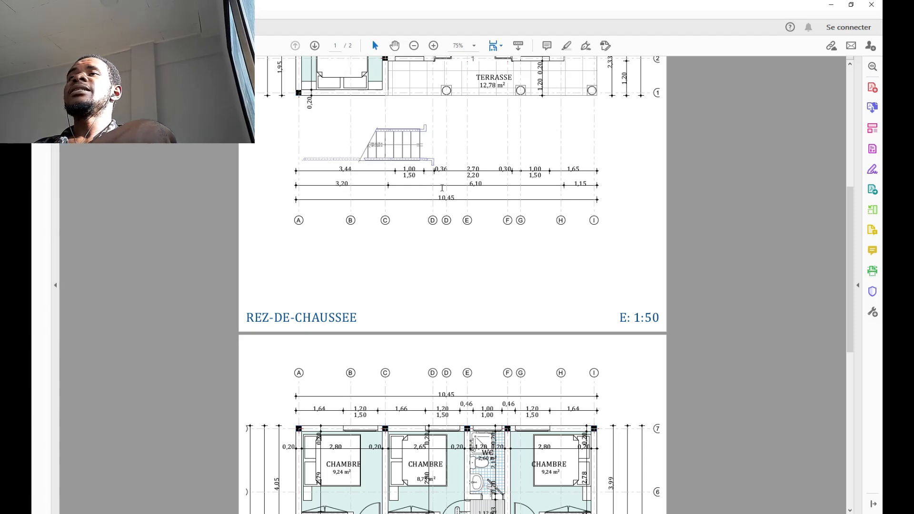
# Step: Switch over to Archicad's start window
pyautogui.scroll(10, 430, 192)
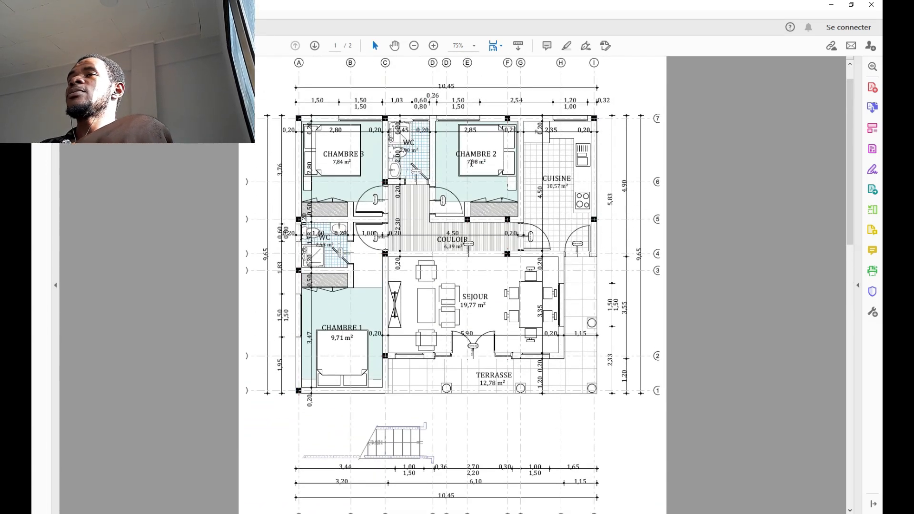
pyautogui.scroll(1, 476, 163)
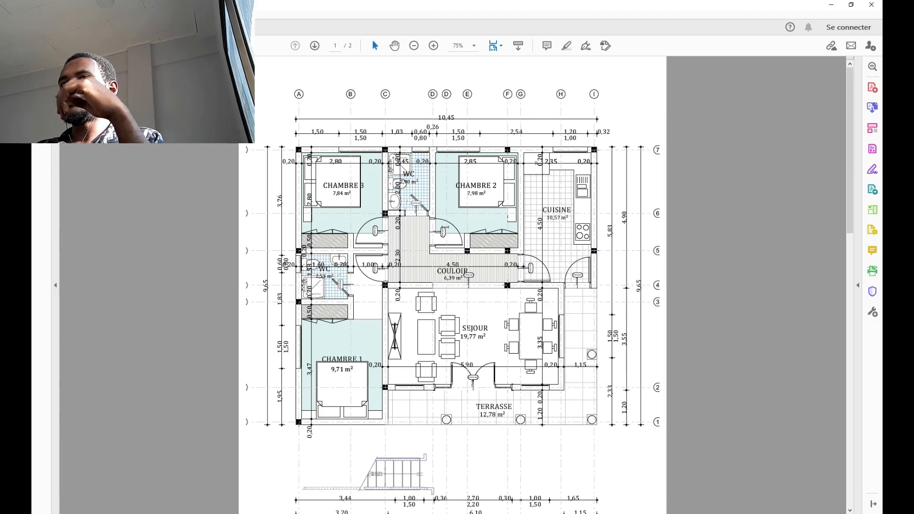
pyautogui.scroll(-10, 371, 232)
pyautogui.scroll(8, 381, 247)
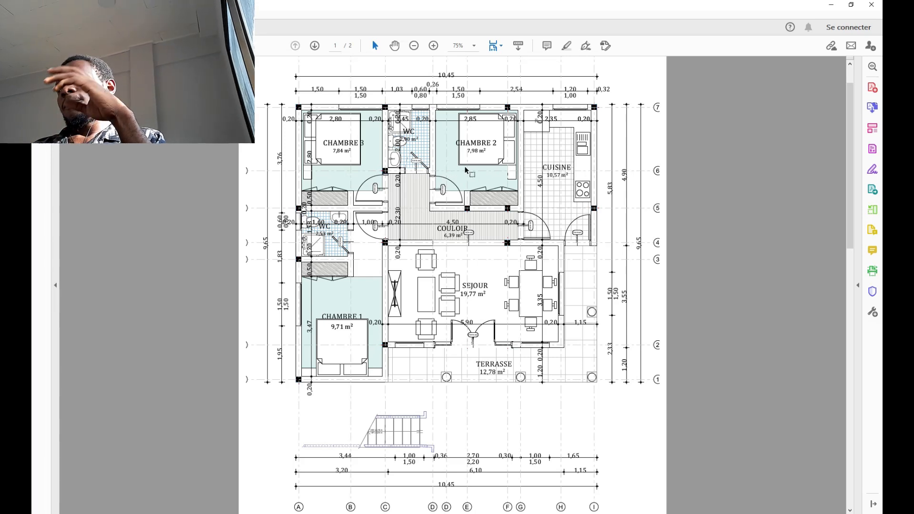
pyautogui.scroll(-5, 504, 298)
pyautogui.scroll(-8, 503, 298)
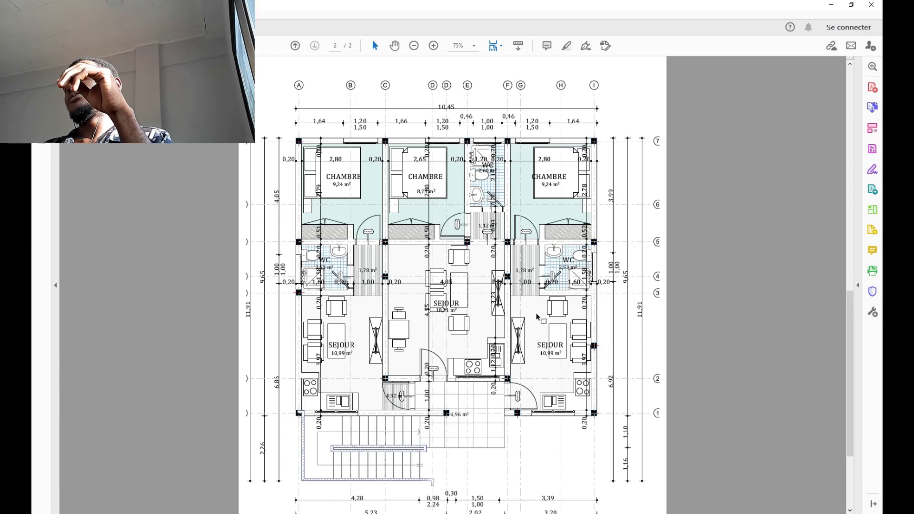
pyautogui.scroll(1, 551, 355)
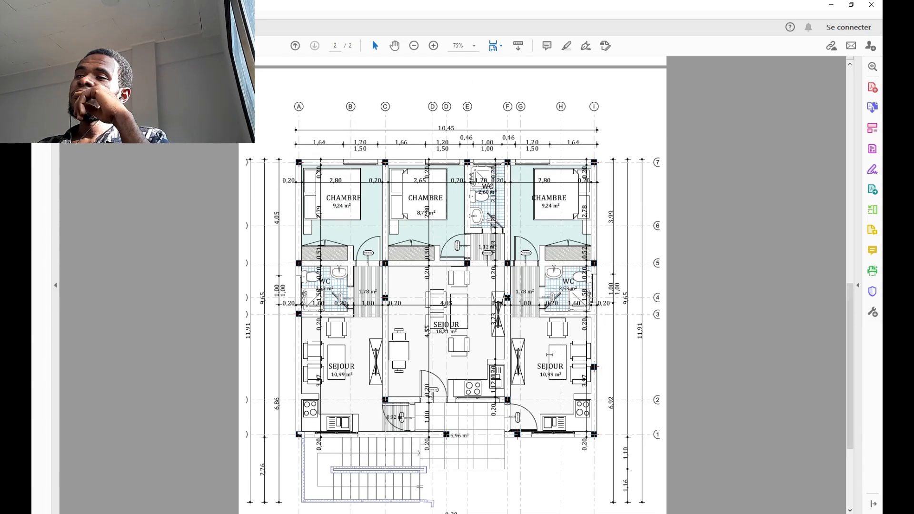
pyautogui.scroll(1, 550, 353)
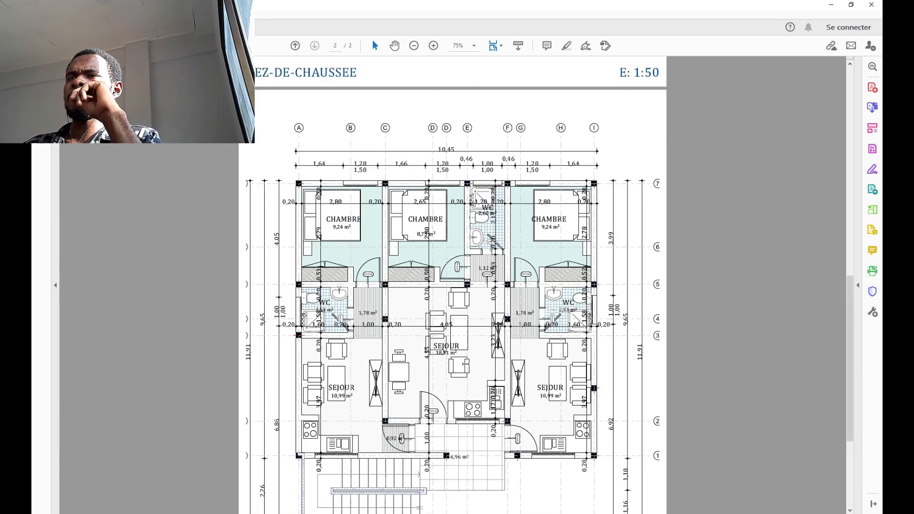
pyautogui.scroll(-3, 469, 364)
pyautogui.scroll(8, 478, 342)
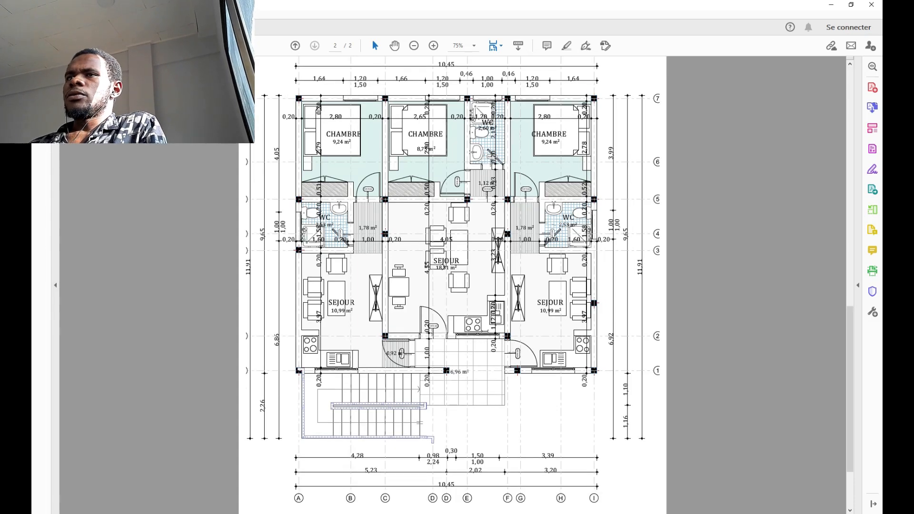
pyautogui.scroll(20, 452, 285)
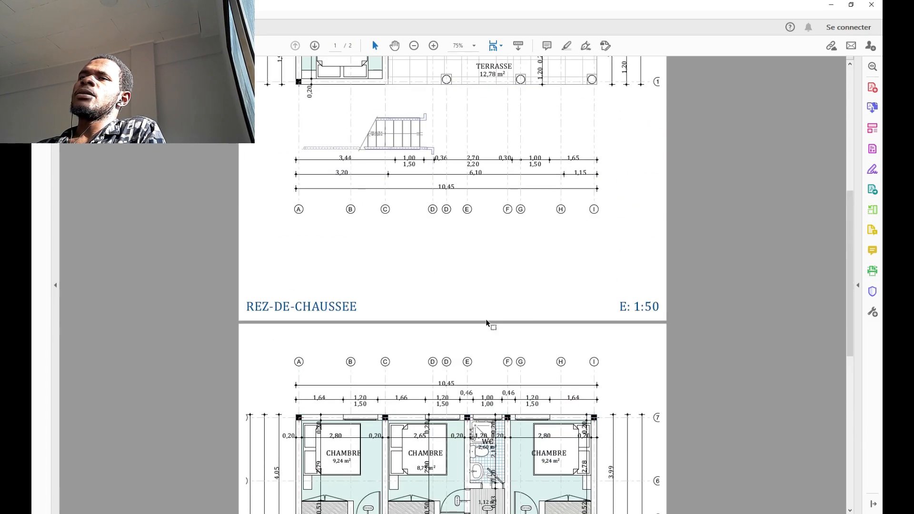
pyautogui.scroll(-13, 534, 284)
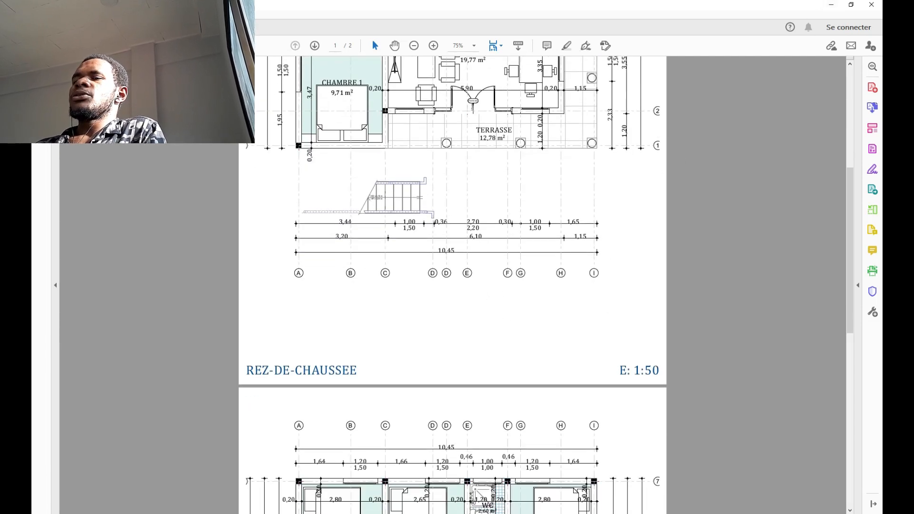
pyautogui.click(450, 513)
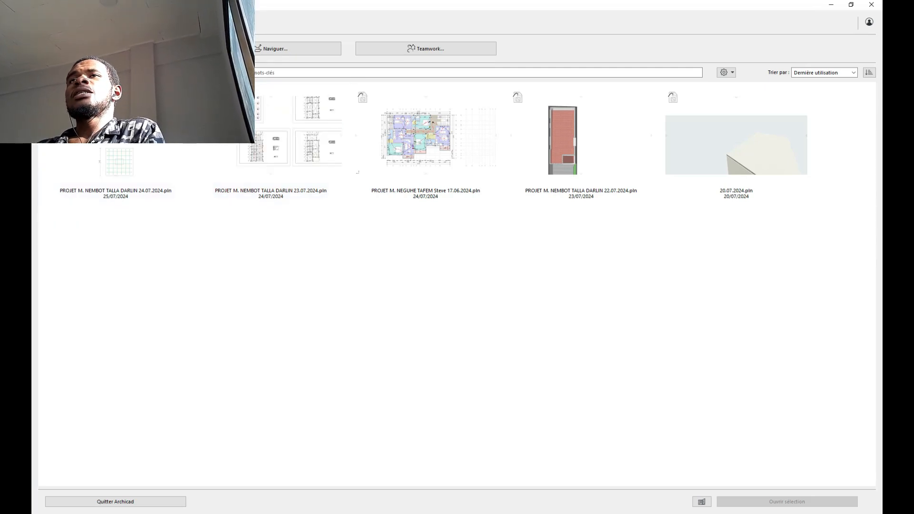
# Step: Create a new project from Modèle par défaut 27.tpl with the Profil par défaut work environment
pyautogui.click(115, 49)
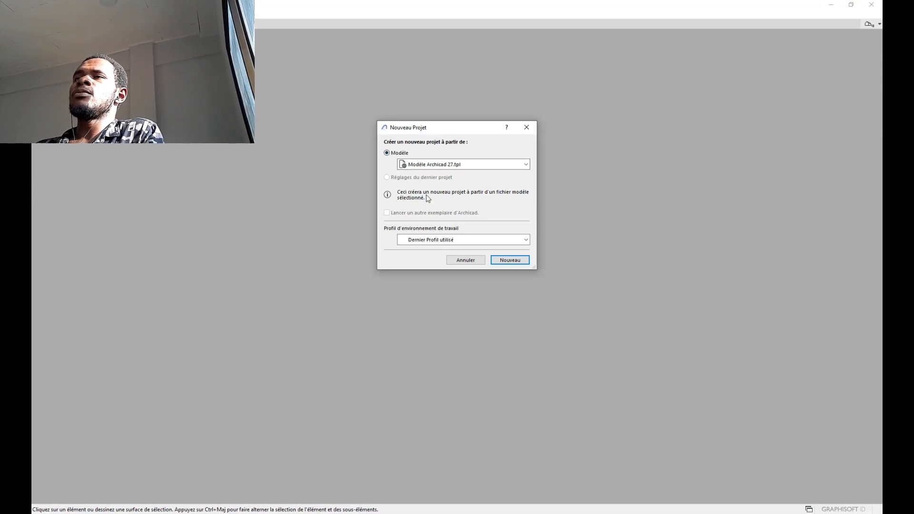
pyautogui.click(456, 165)
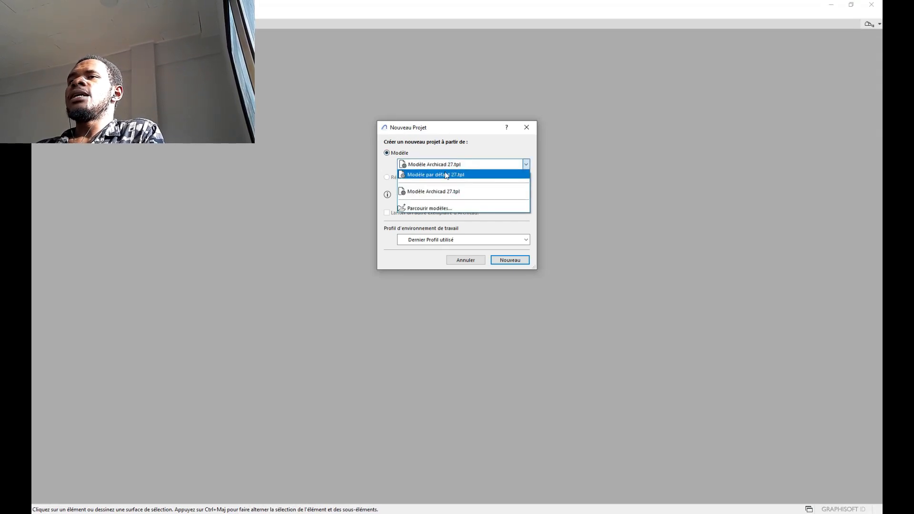
pyautogui.click(447, 175)
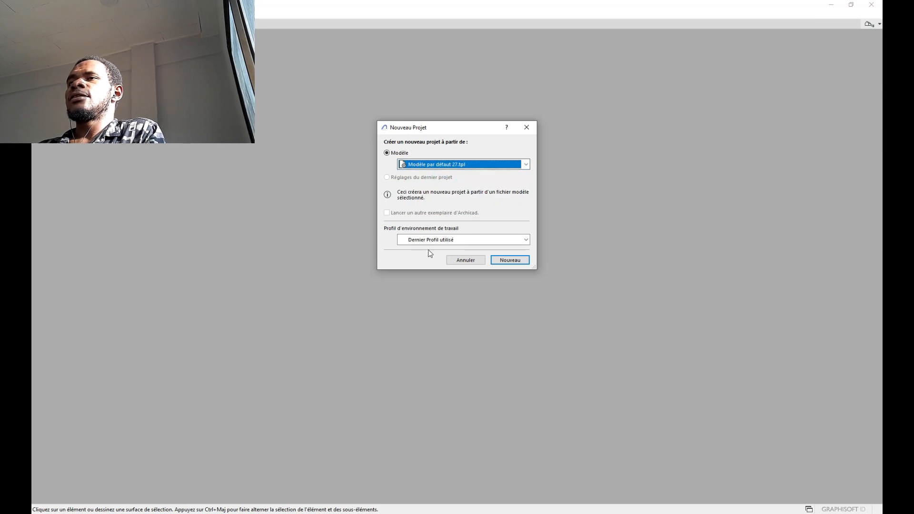
pyautogui.click(465, 239)
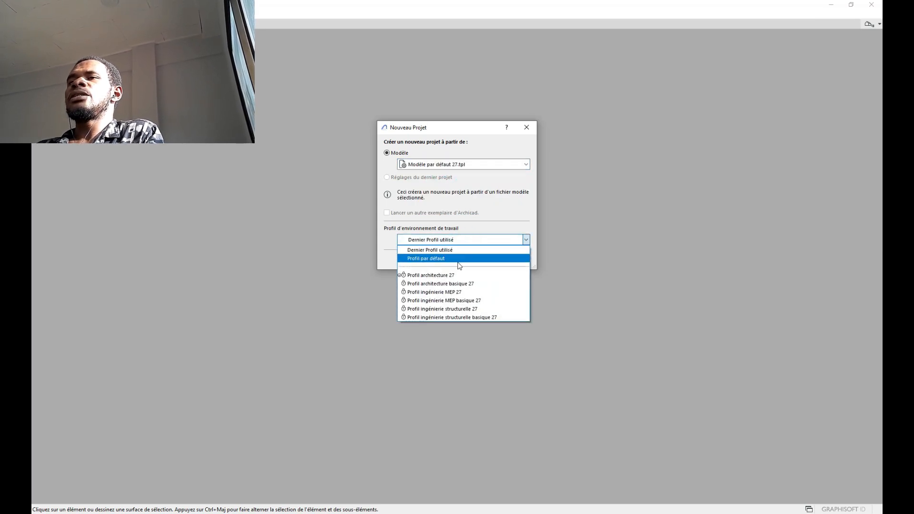
pyautogui.click(461, 258)
pyautogui.click(510, 259)
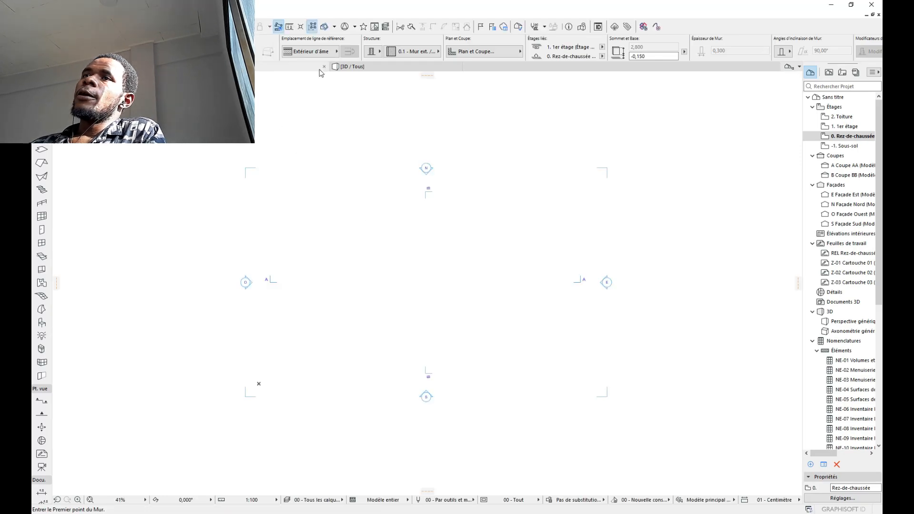
# Step: Delete the template's sections AA and BB and four façade markers, including their viewpoints
pyautogui.click(324, 70)
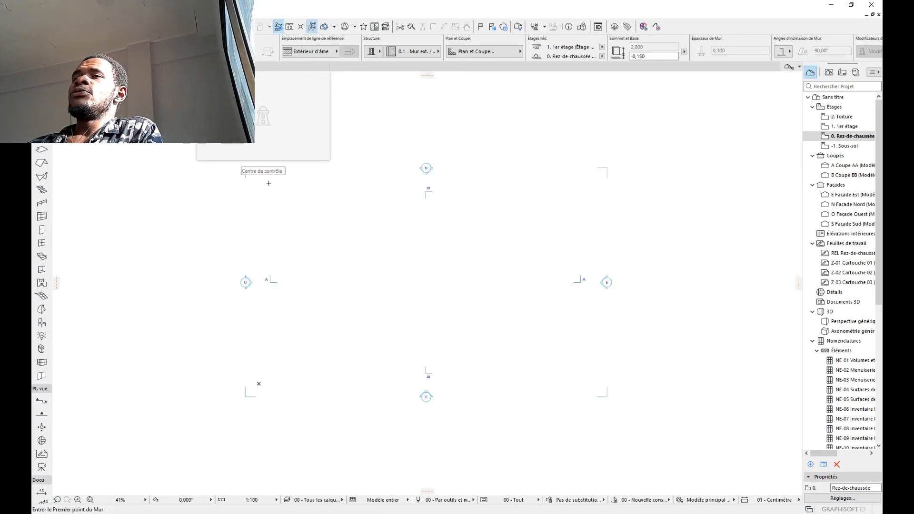
pyautogui.press('Escape')
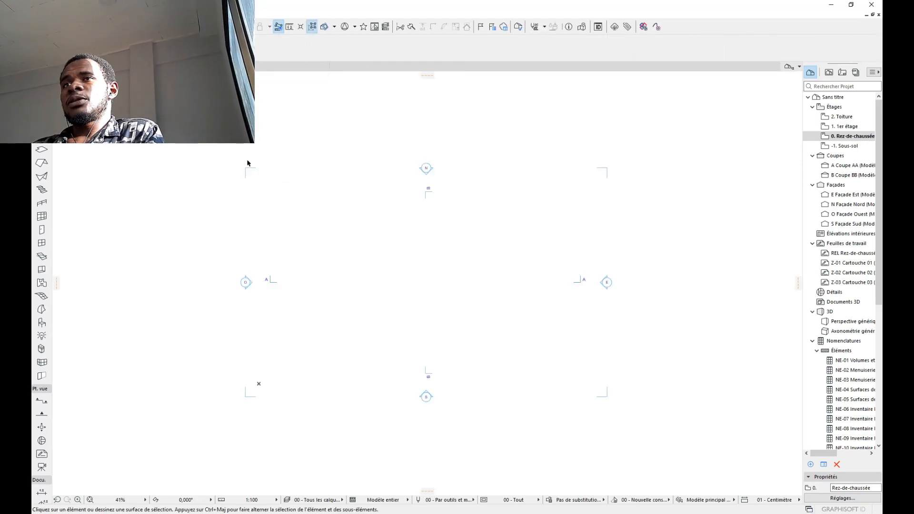
pyautogui.moveTo(681, 122); pyautogui.dragTo(196, 449)
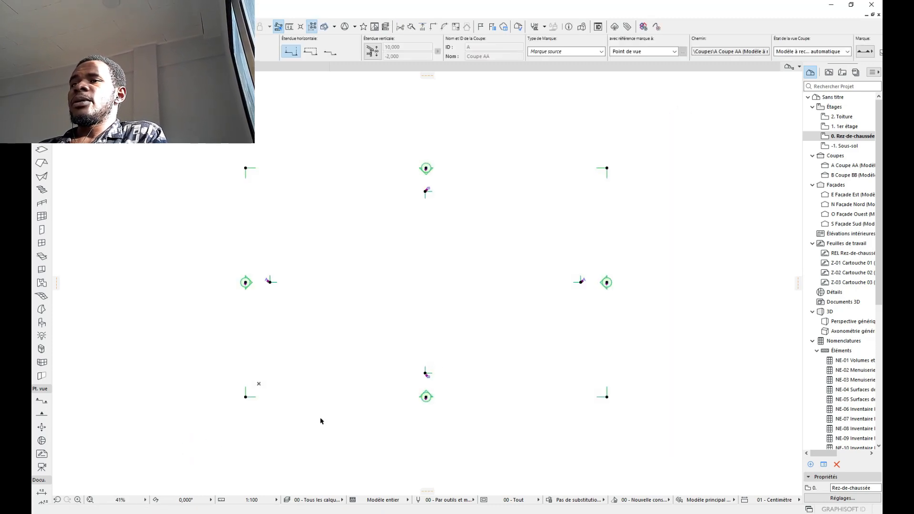
pyautogui.press('Delete')
pyautogui.press('Tab')
pyautogui.press('Tab')
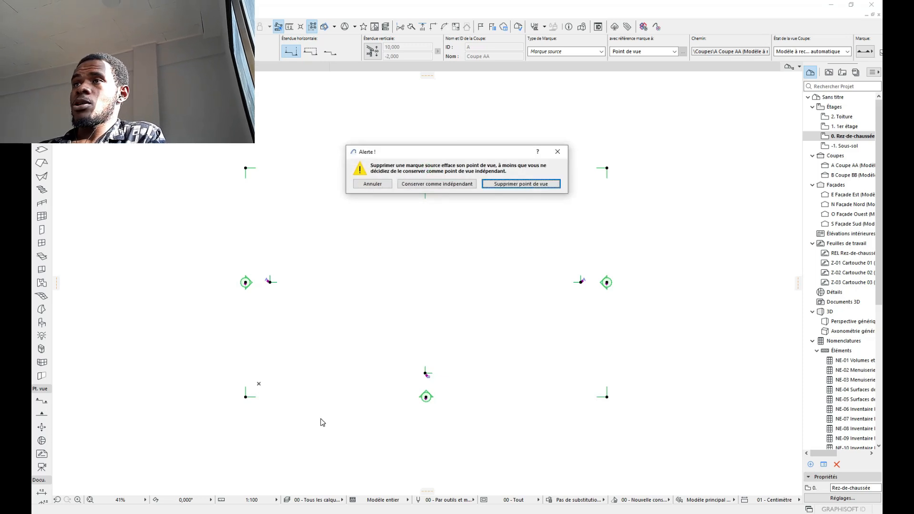
pyautogui.press('Return')
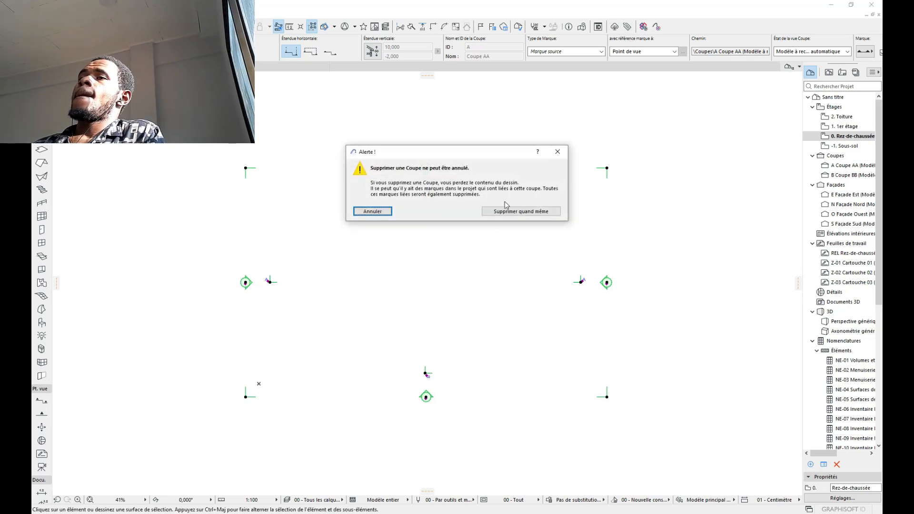
pyautogui.click(504, 210)
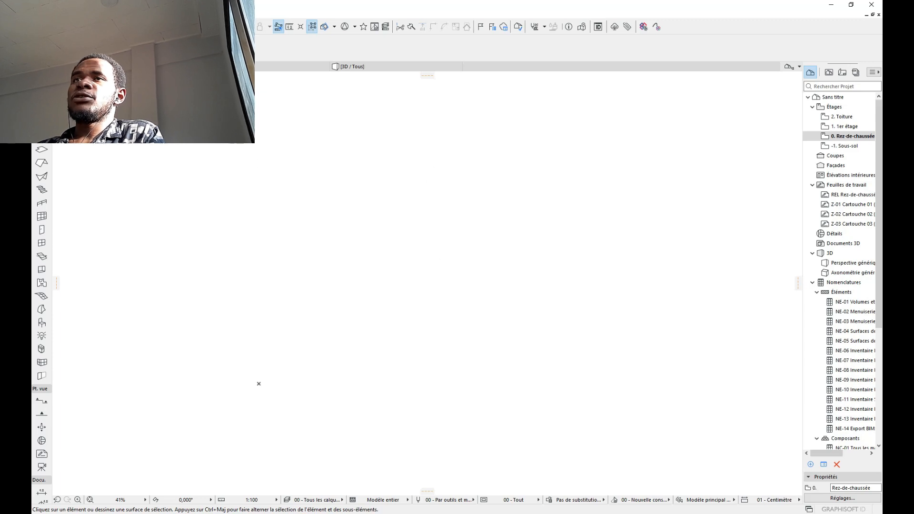
pyautogui.click(326, 66)
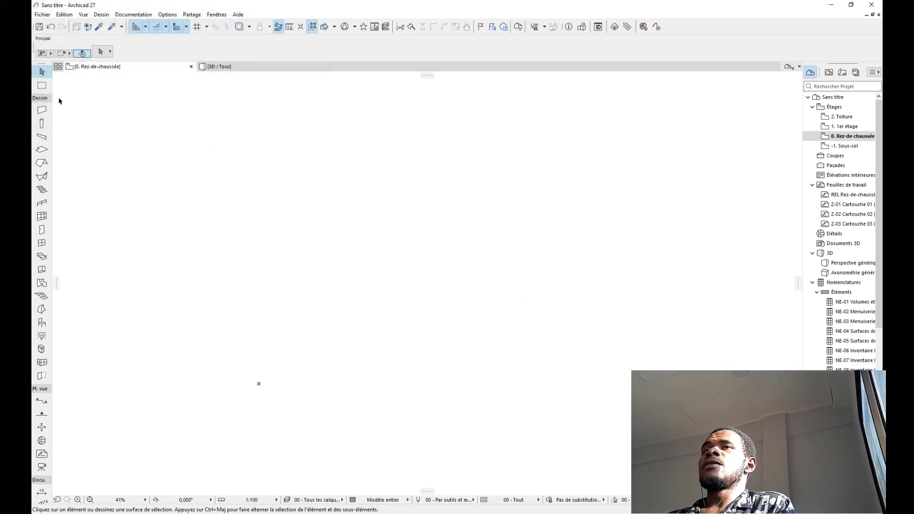
# Step: In Project Info, enter a project name beginning 'PROJET DE CONSTRUCT…'
pyautogui.click(42, 15)
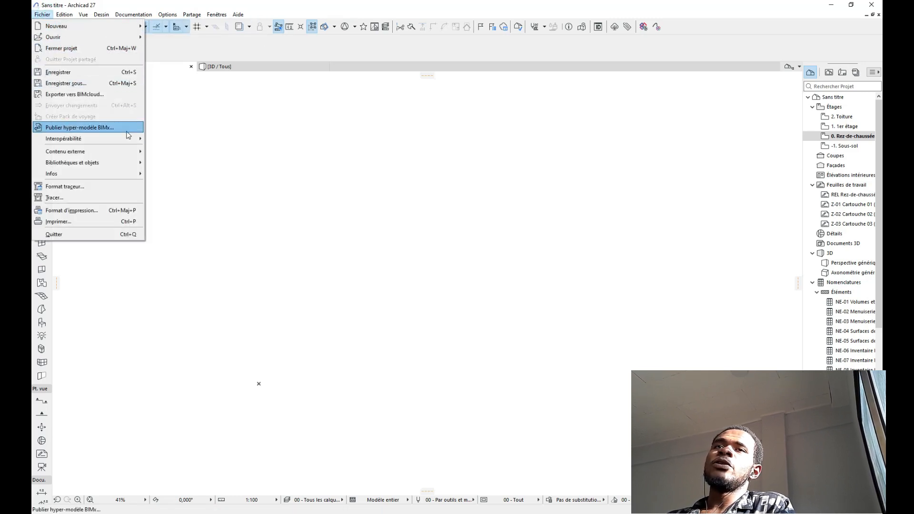
pyautogui.moveTo(135, 173)
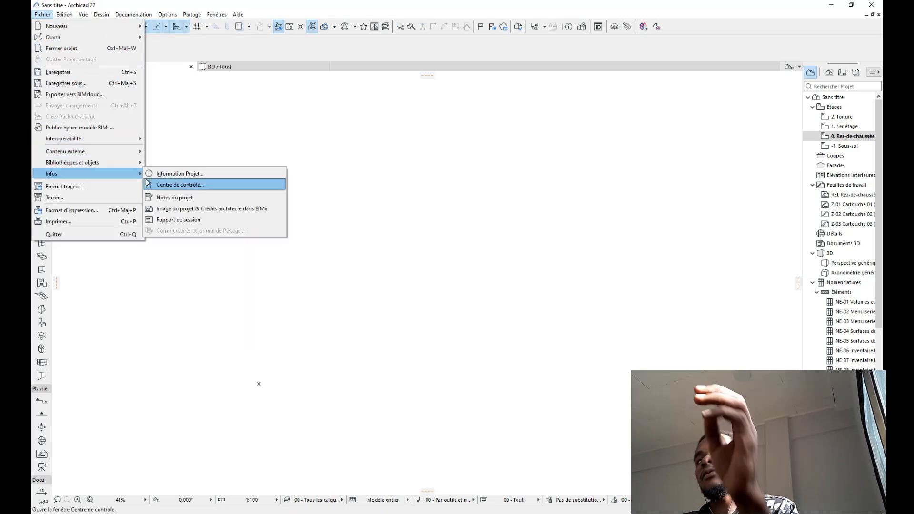
pyautogui.click(181, 176)
pyautogui.click(212, 130)
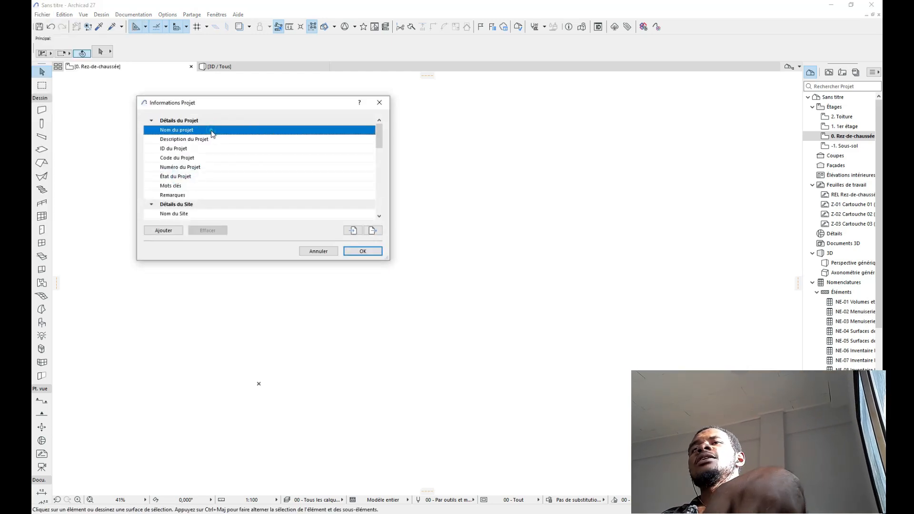
pyautogui.click(352, 133)
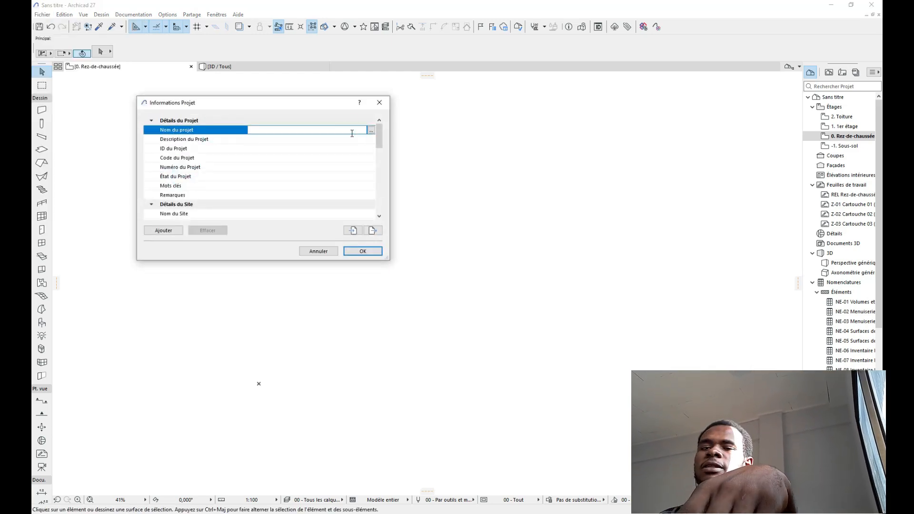
pyautogui.write('PROJET DE construct')
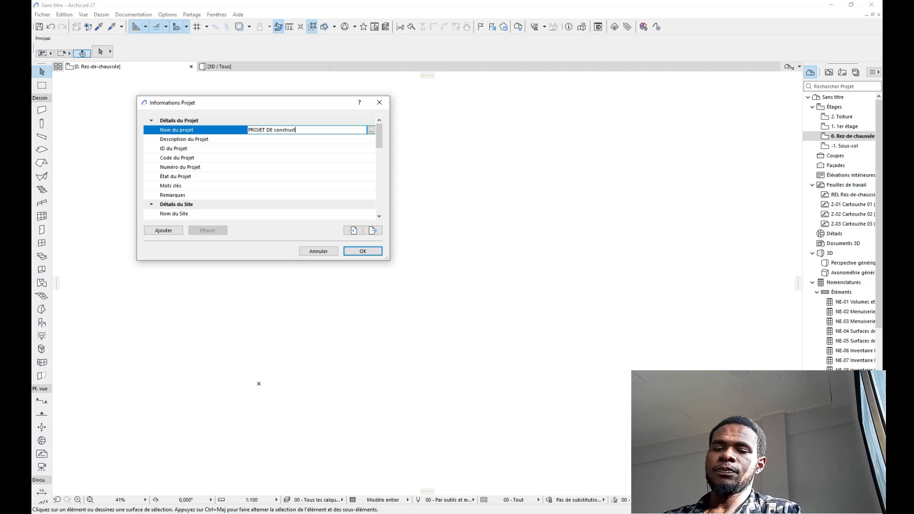
pyautogui.write('n d')
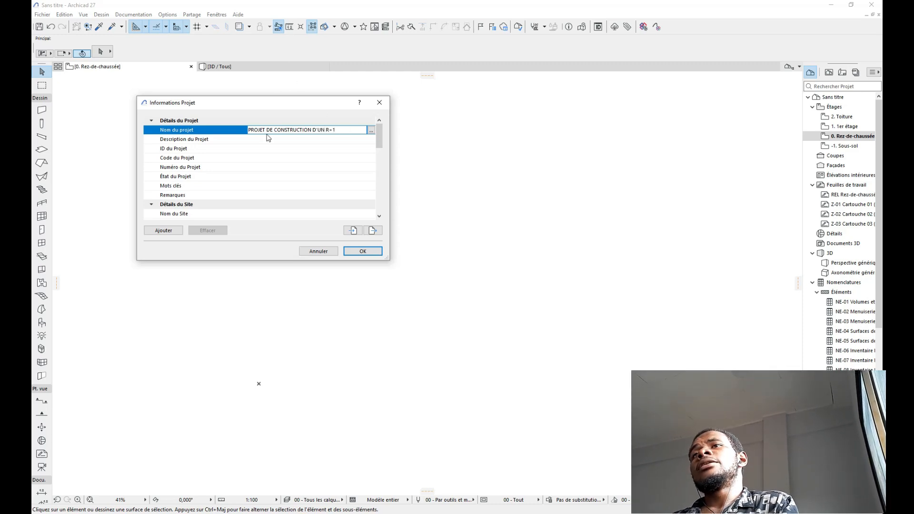
pyautogui.scroll(-1, 318, 141)
pyautogui.scroll(-5, 318, 142)
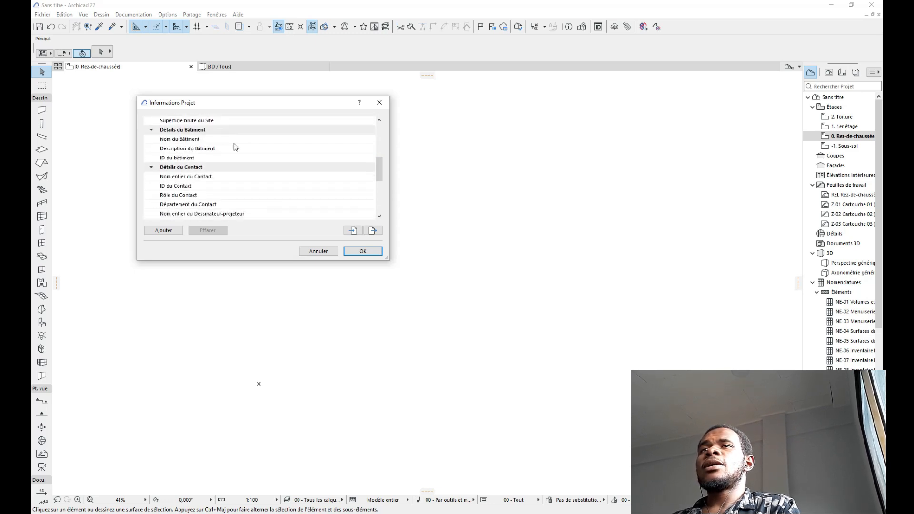
pyautogui.scroll(5, 265, 167)
pyautogui.scroll(-10, 267, 170)
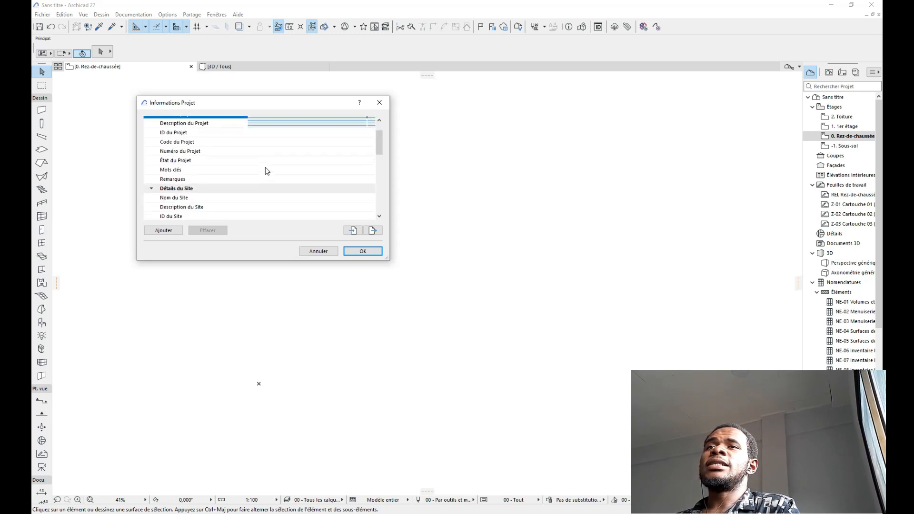
pyautogui.scroll(-2, 267, 171)
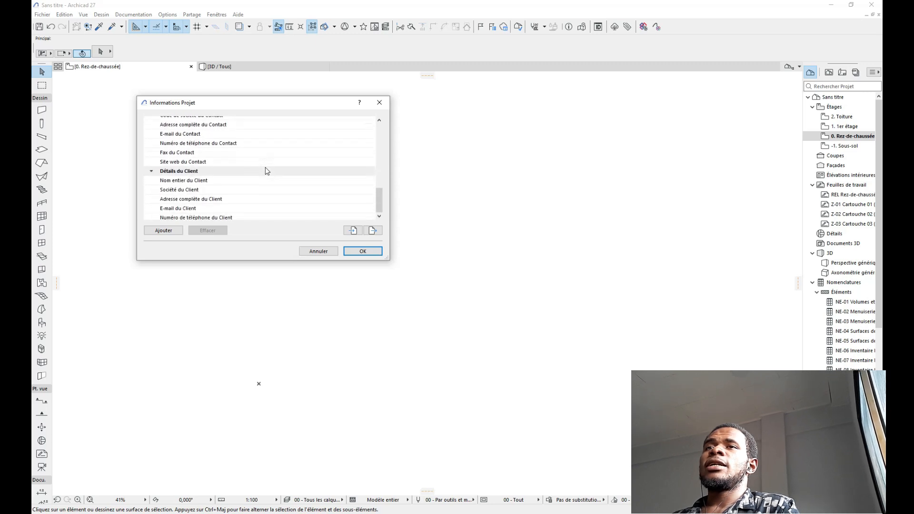
pyautogui.scroll(3, 267, 170)
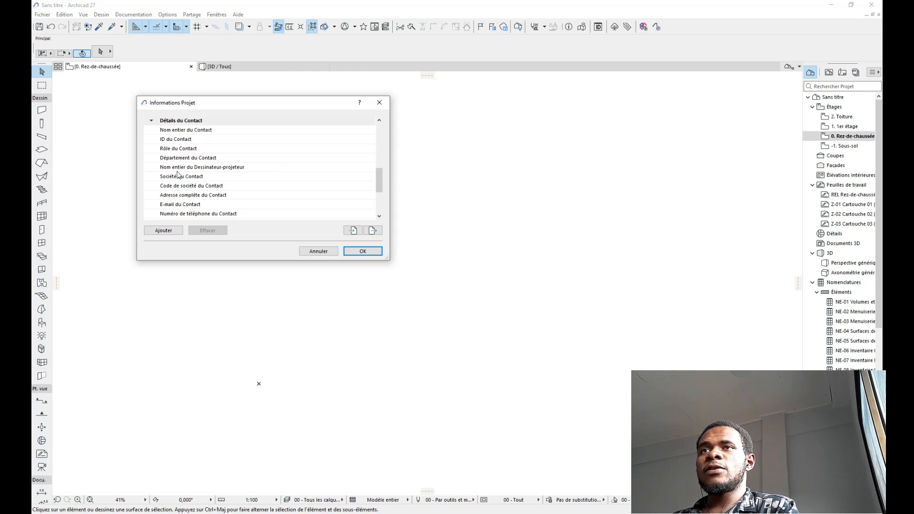
# Step: Enter the draughtsman's full name and accept the project information
pyautogui.click(294, 168)
pyautogui.click(370, 167)
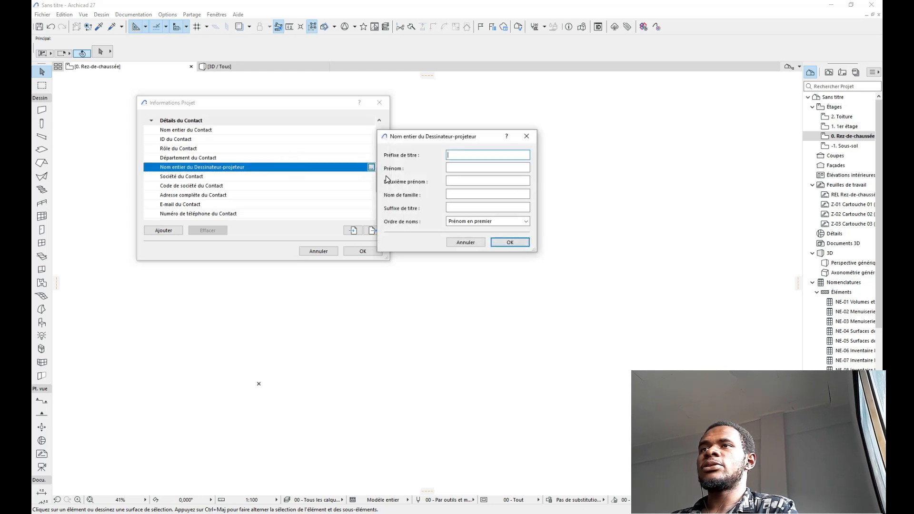
pyautogui.click(458, 154)
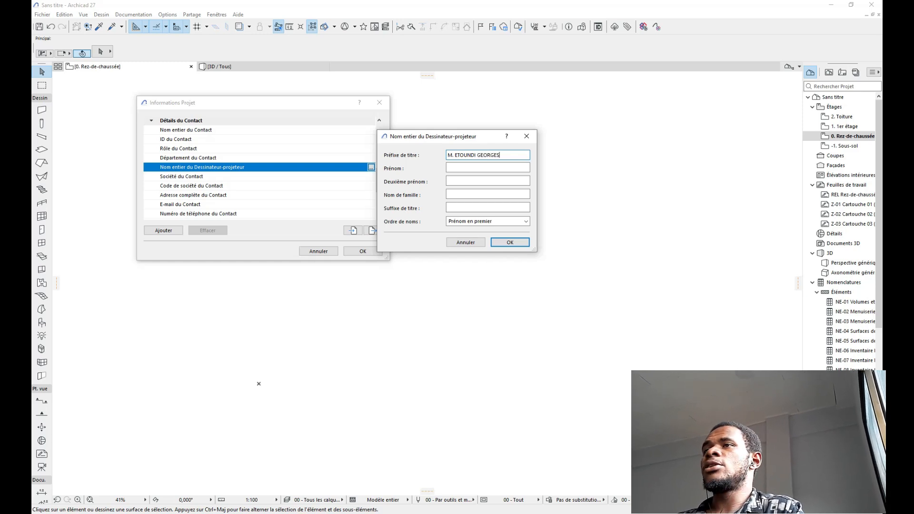
pyautogui.press('Return')
pyautogui.click(381, 251)
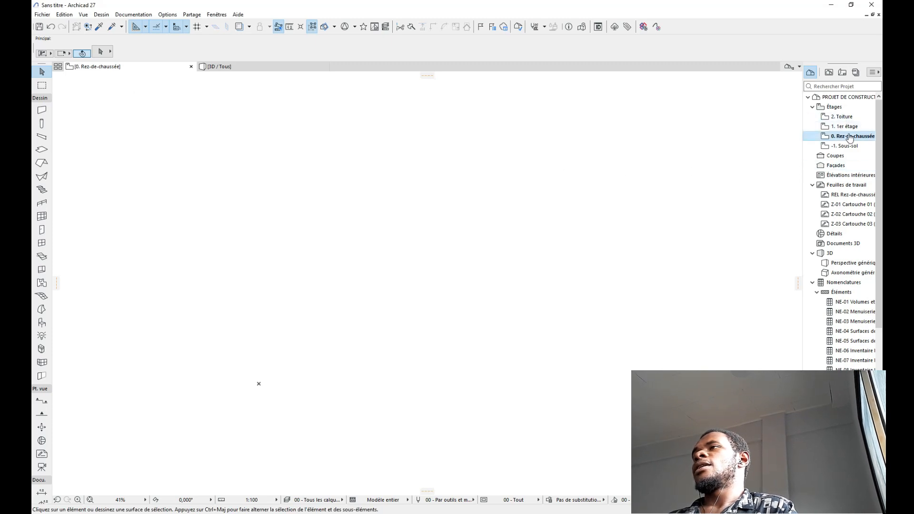
# Step: Set storey heights: ground and first floors 3,000, roof 2,000, basement 1,000
pyautogui.rightClick(828, 109)
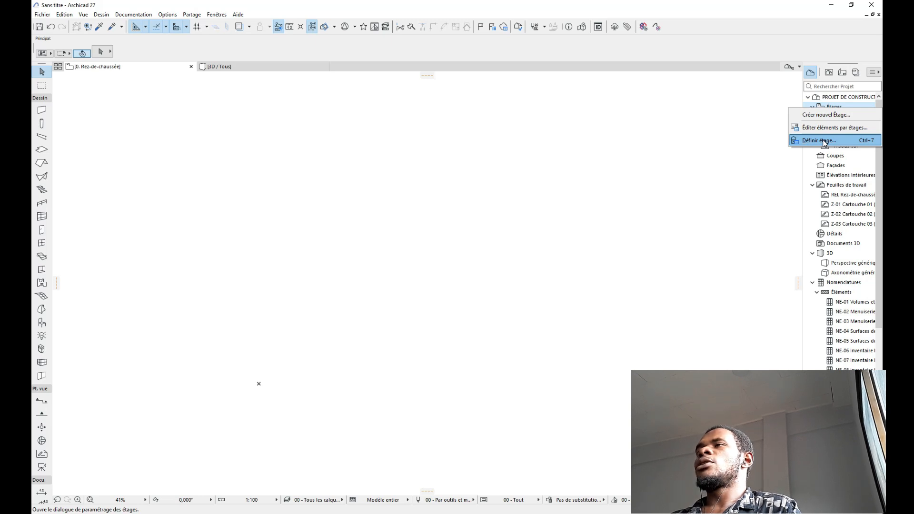
pyautogui.click(819, 141)
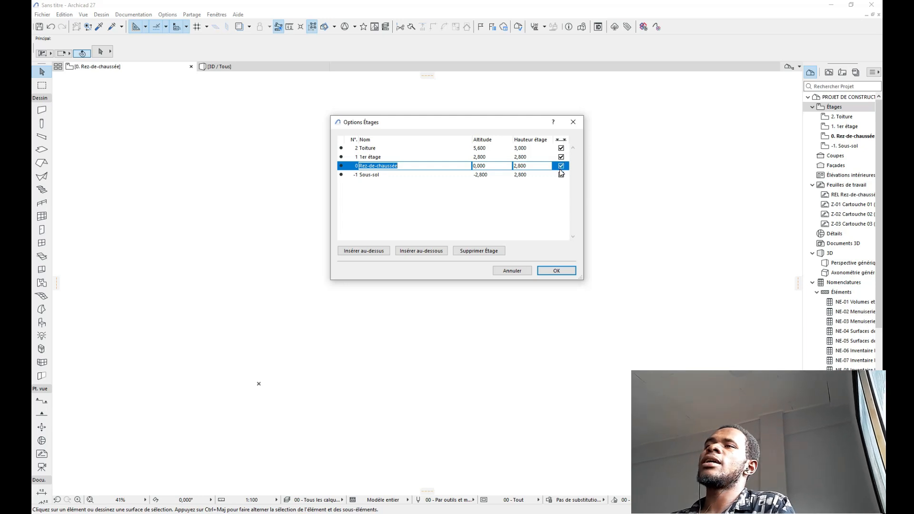
pyautogui.click(526, 166)
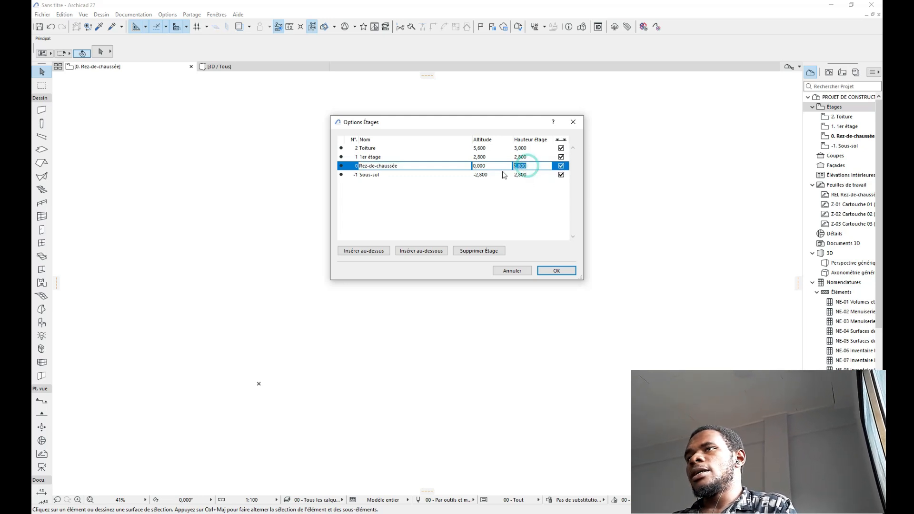
pyautogui.write('3')
pyautogui.click(520, 157)
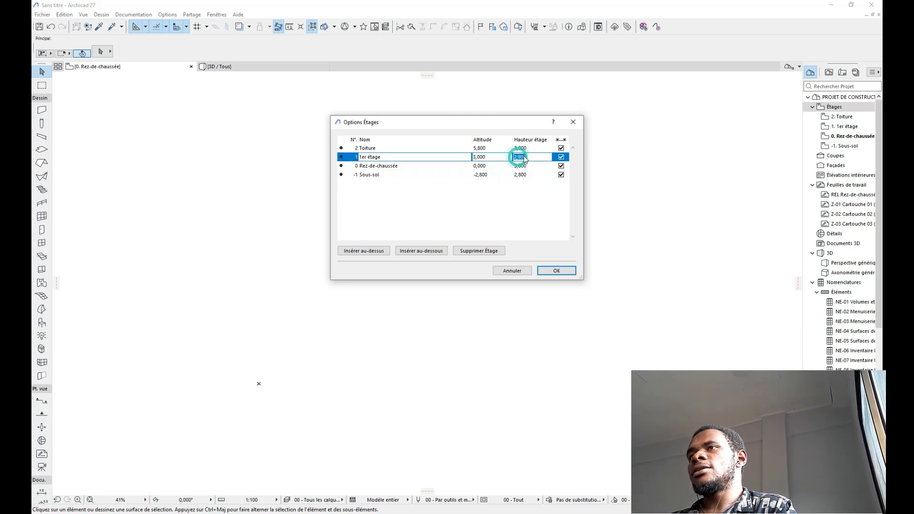
pyautogui.write('3')
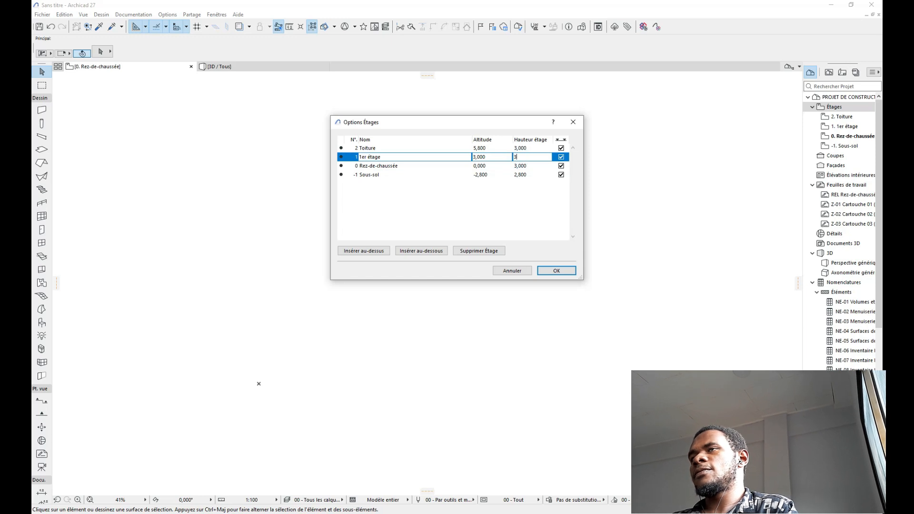
pyautogui.click(522, 149)
pyautogui.write('2')
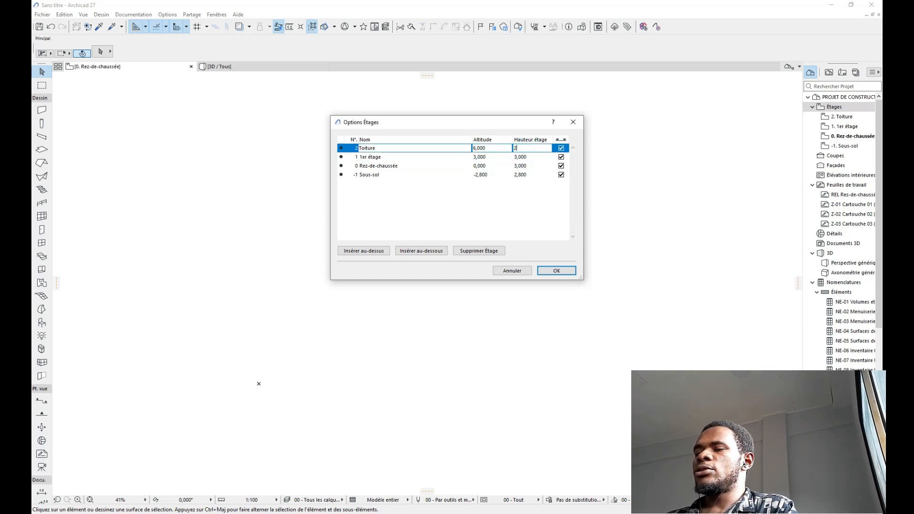
pyautogui.click(525, 175)
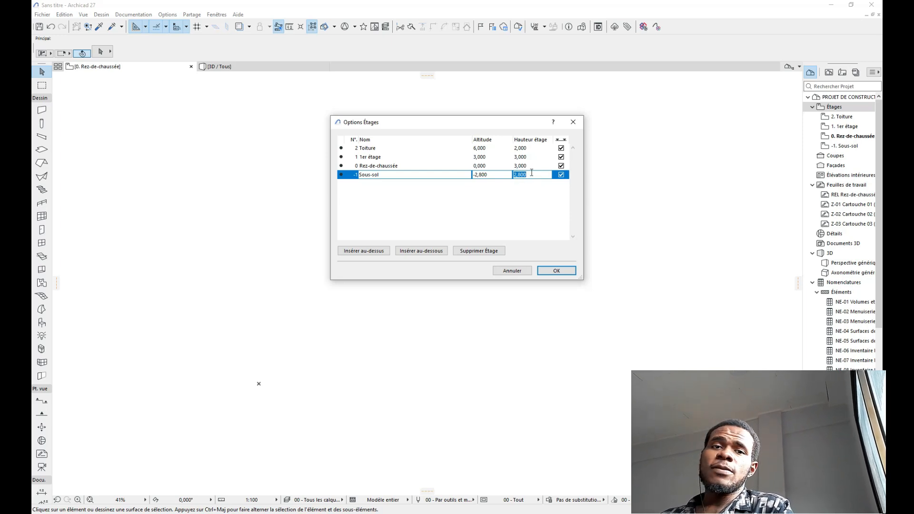
pyautogui.write('1')
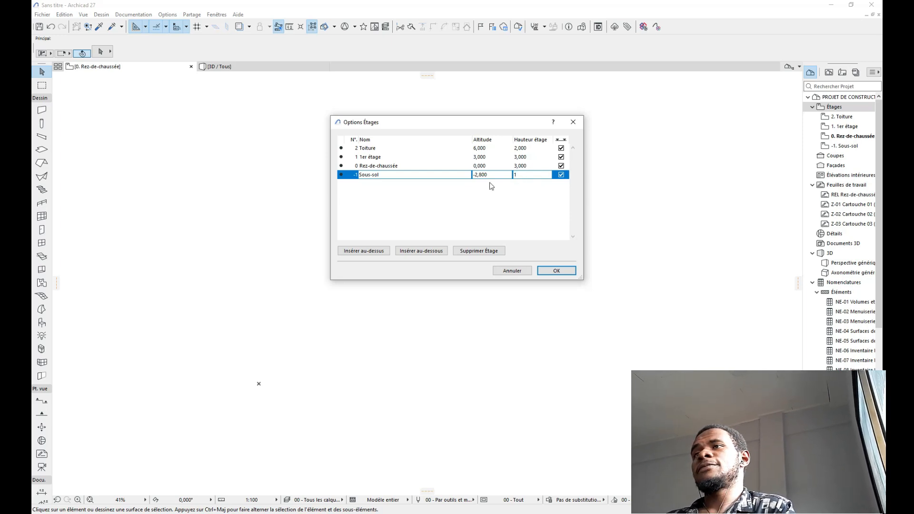
pyautogui.press('Return')
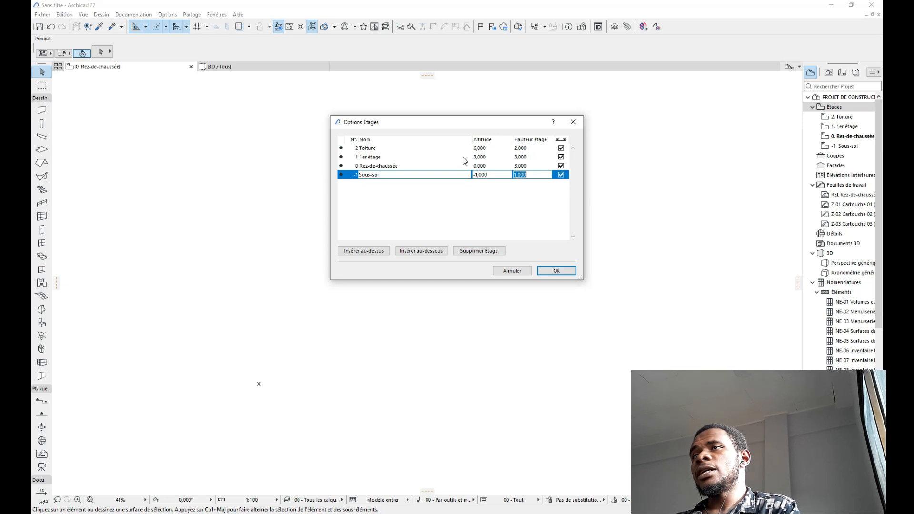
# Step: Rename the basement storey to Fondation and apply the storey settings
pyautogui.doubleClick(382, 176)
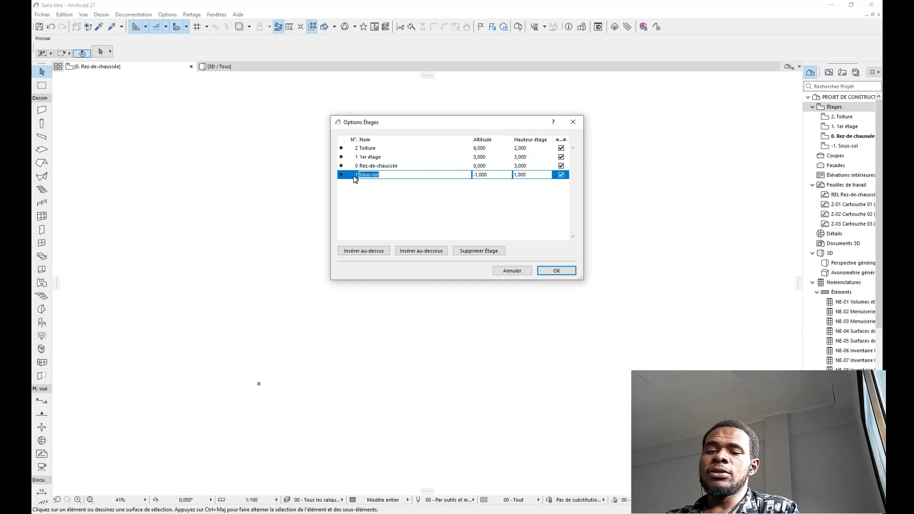
pyautogui.write('F')
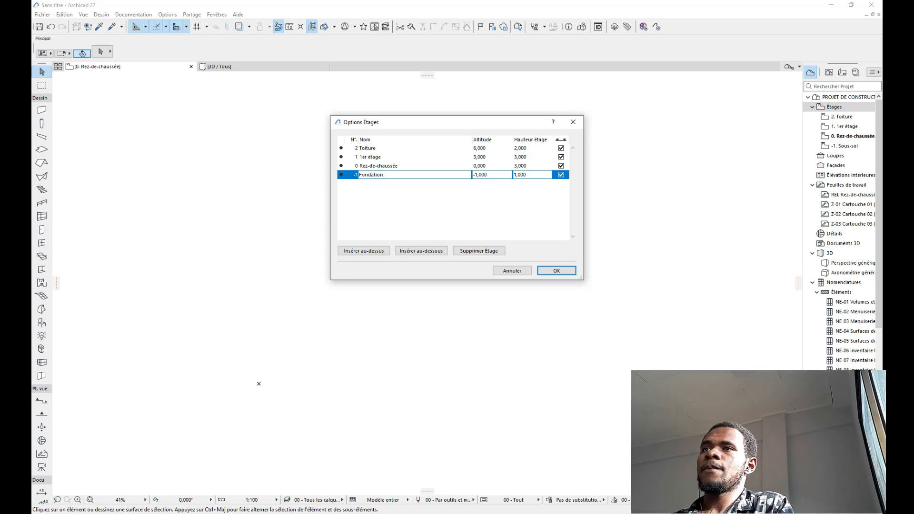
pyautogui.write('ondation')
pyautogui.press('Return')
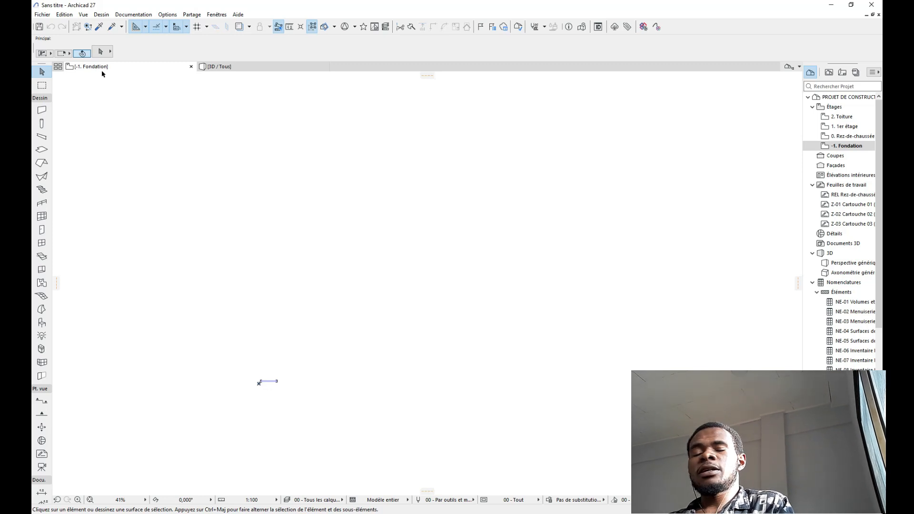
# Step: Return to Rez-de-chaussée and enable Guides de distance and Rendu physique en 3D
pyautogui.hotkey('ctrl', 'Up')
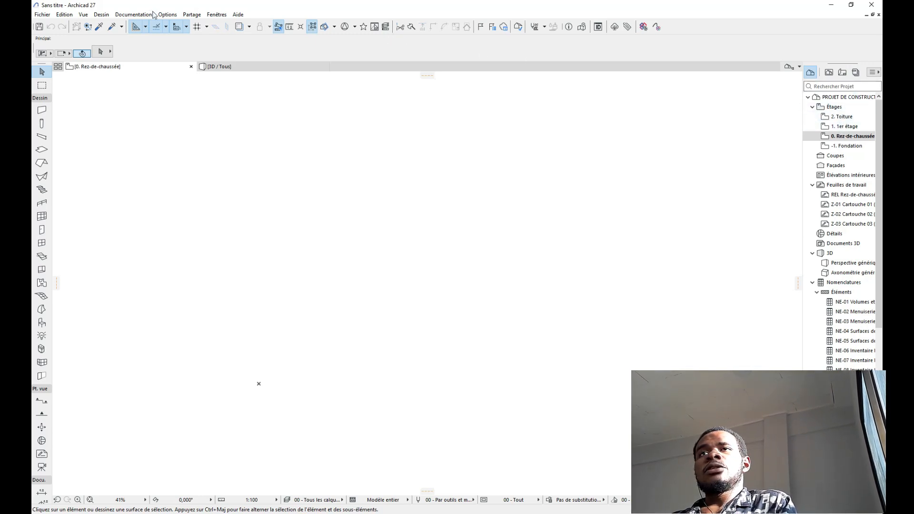
pyautogui.click(171, 15)
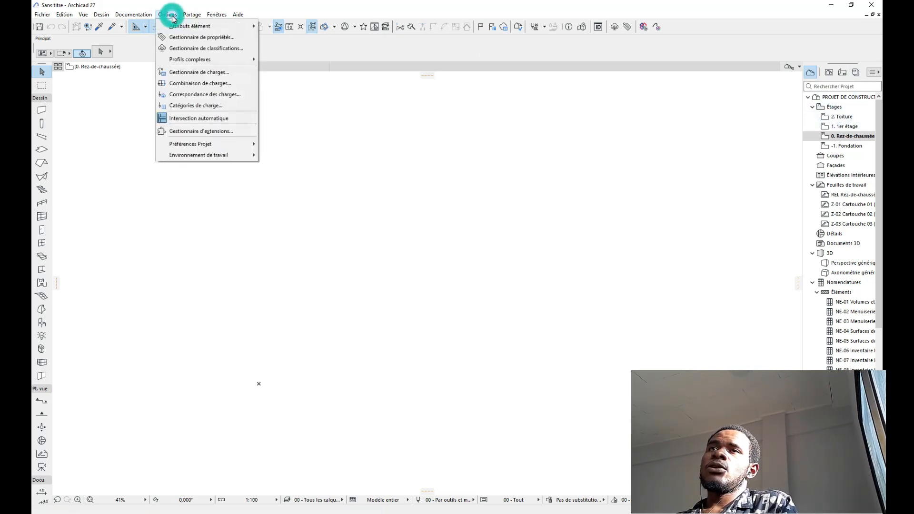
pyautogui.moveTo(233, 153)
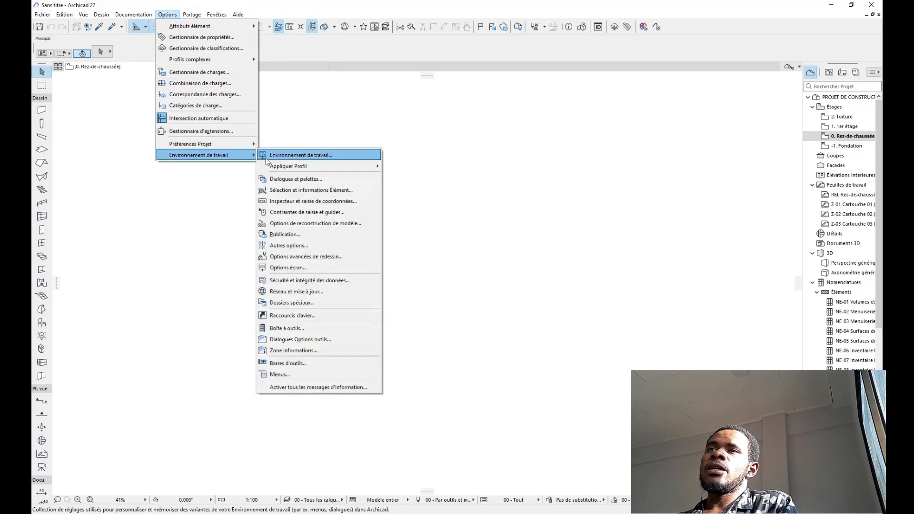
pyautogui.click(300, 155)
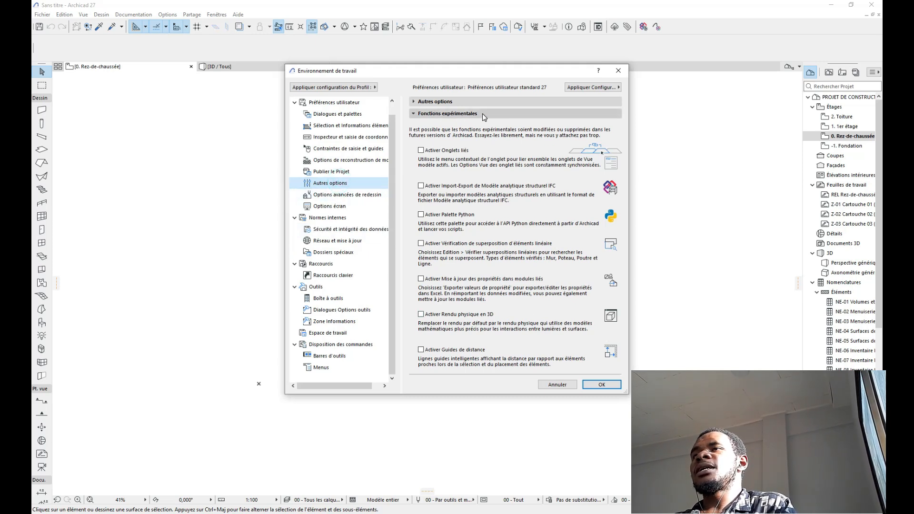
pyautogui.click(422, 350)
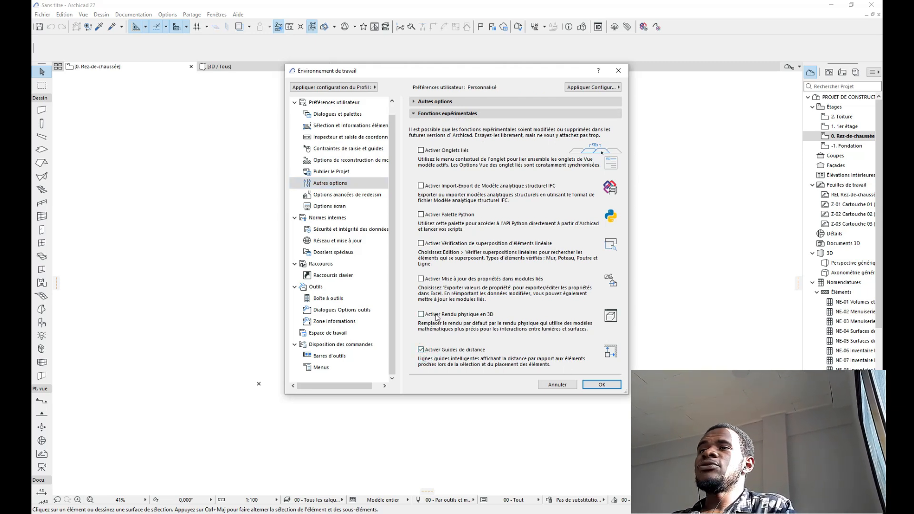
pyautogui.click(451, 315)
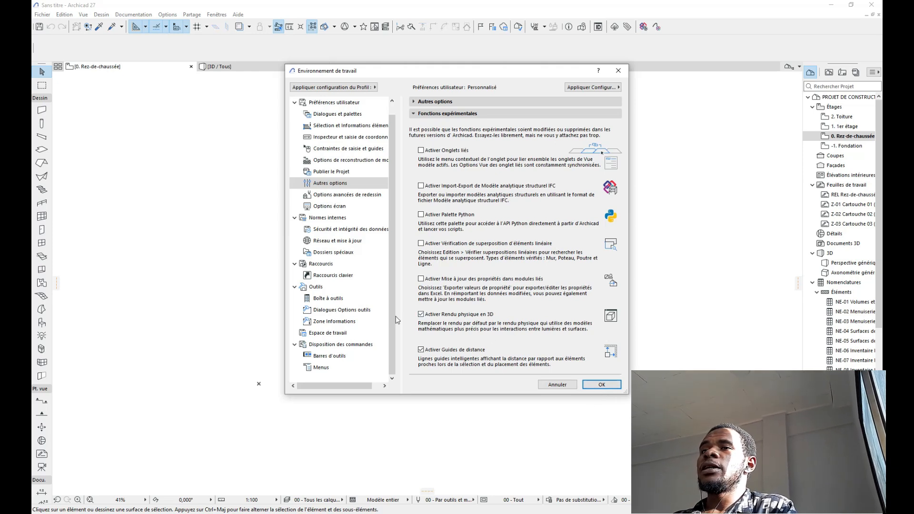
pyautogui.click(333, 278)
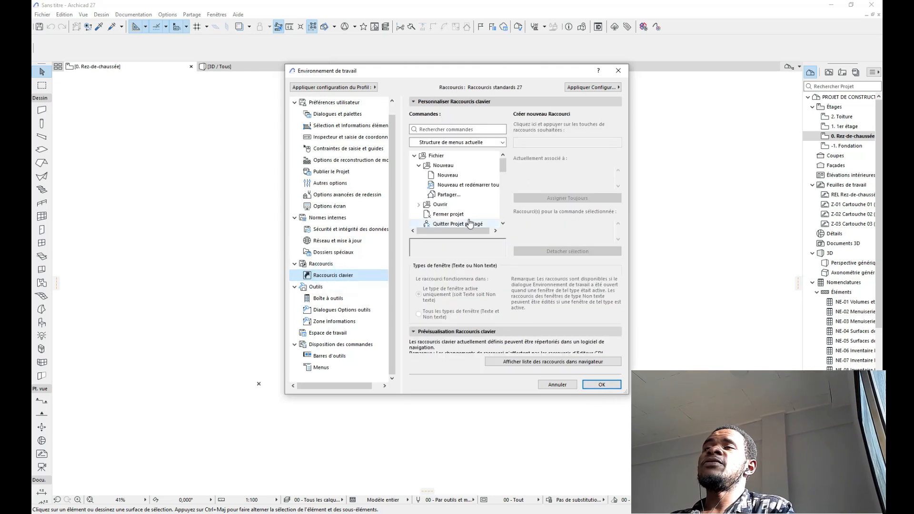
pyautogui.scroll(-1, 465, 197)
pyautogui.scroll(-5, 463, 202)
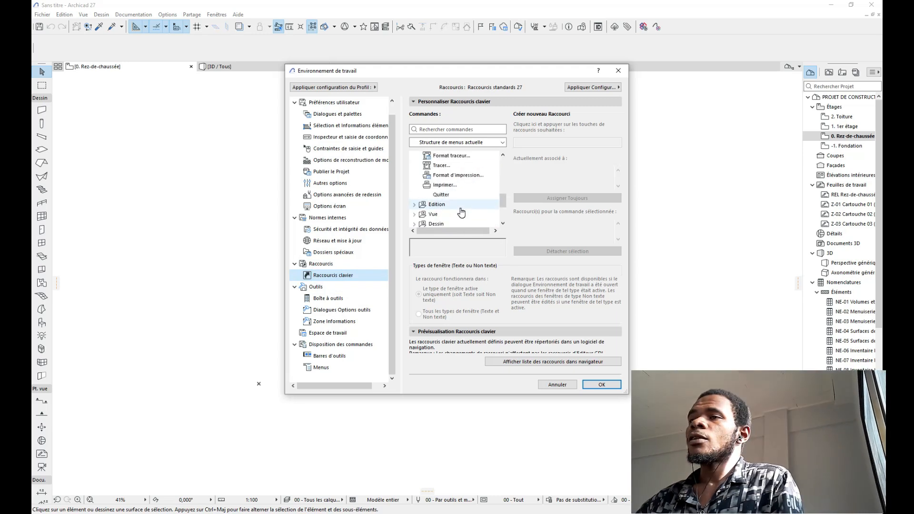
pyautogui.click(601, 384)
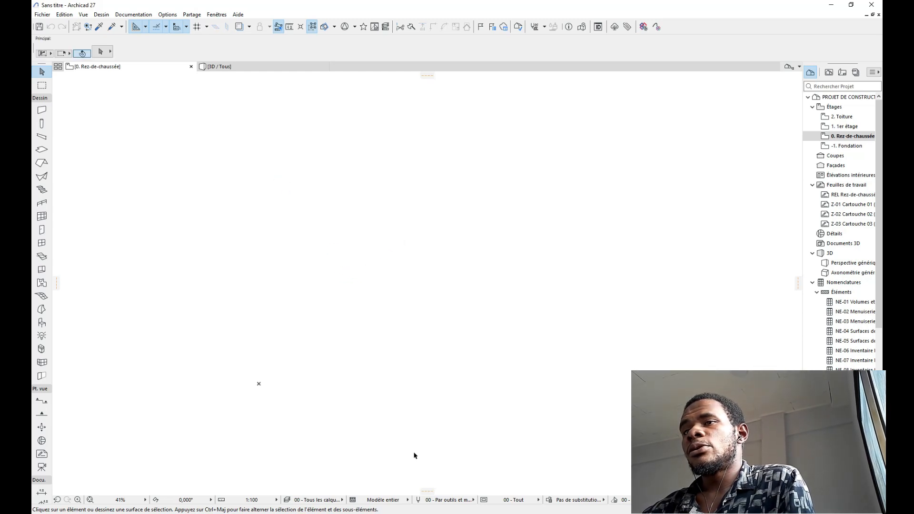
# Step: Give the wall tool a Basic structure of Cloison - Carreaux de plâtre
pyautogui.click(42, 109)
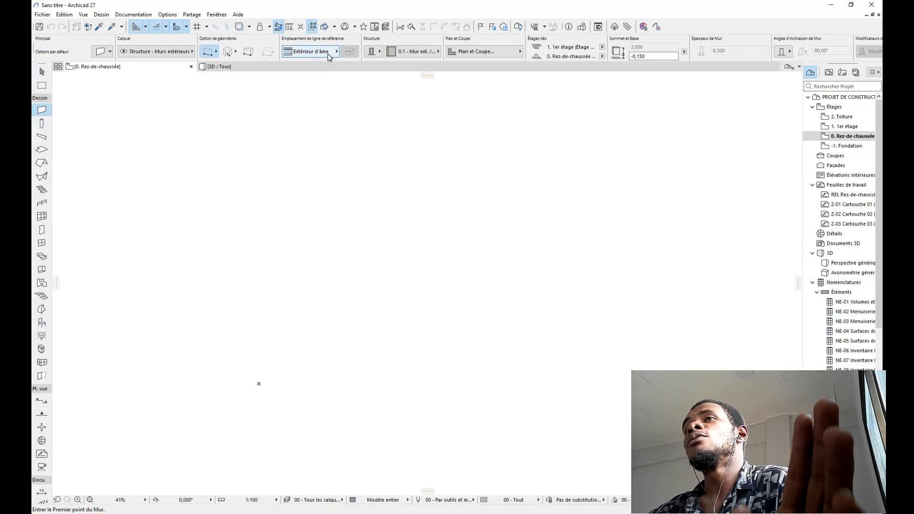
pyautogui.click(373, 52)
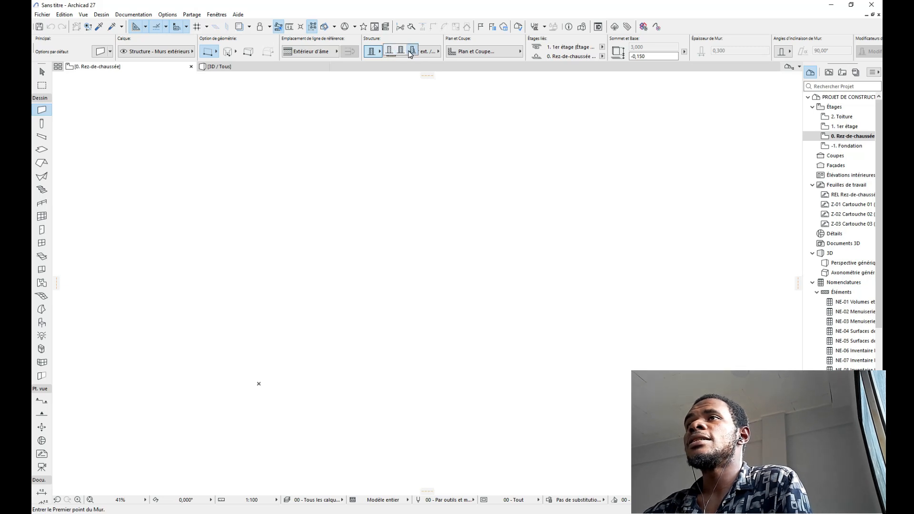
pyautogui.click(389, 51)
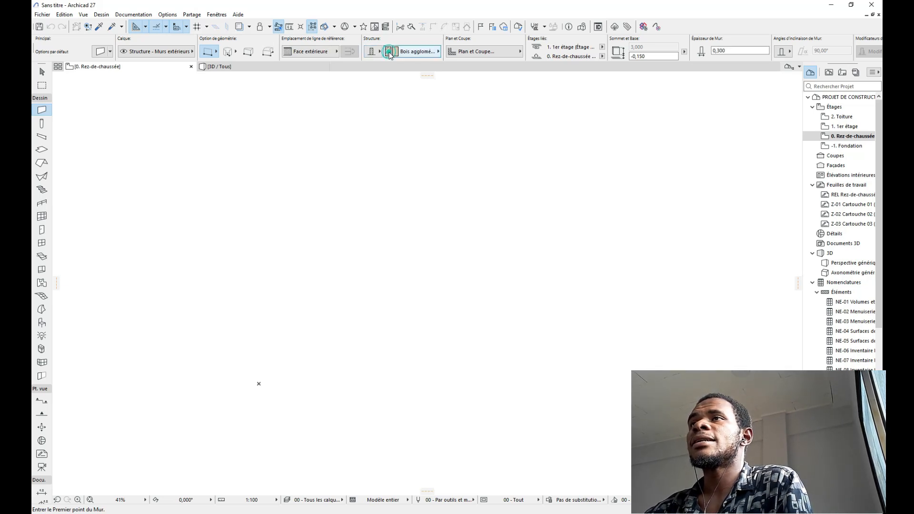
pyautogui.click(429, 52)
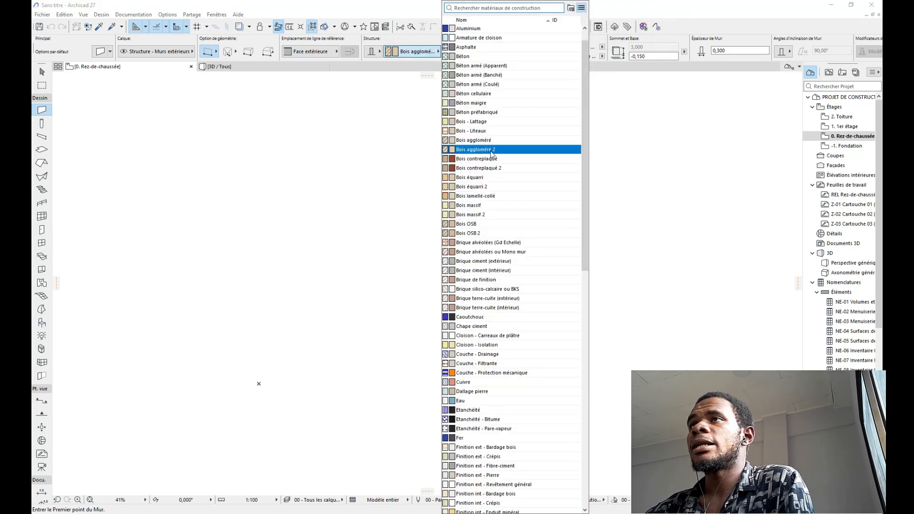
pyautogui.scroll(-1, 498, 271)
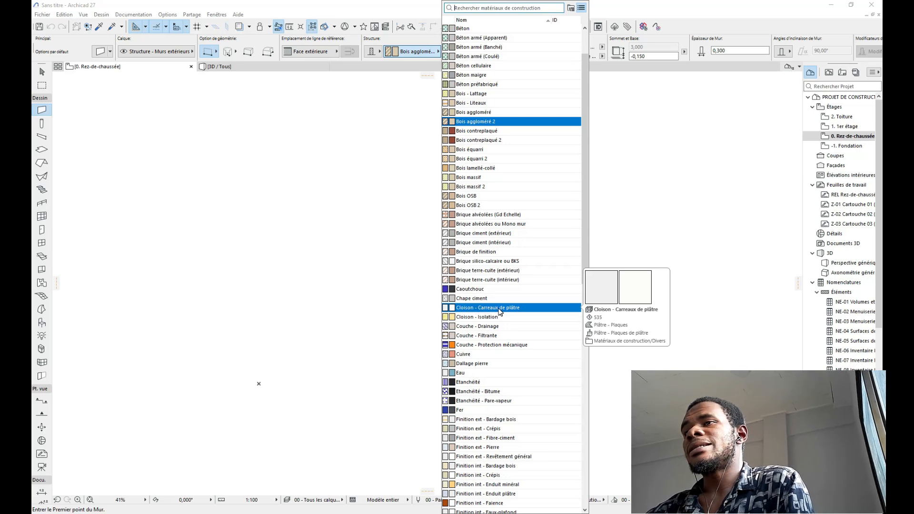
pyautogui.scroll(-3, 500, 311)
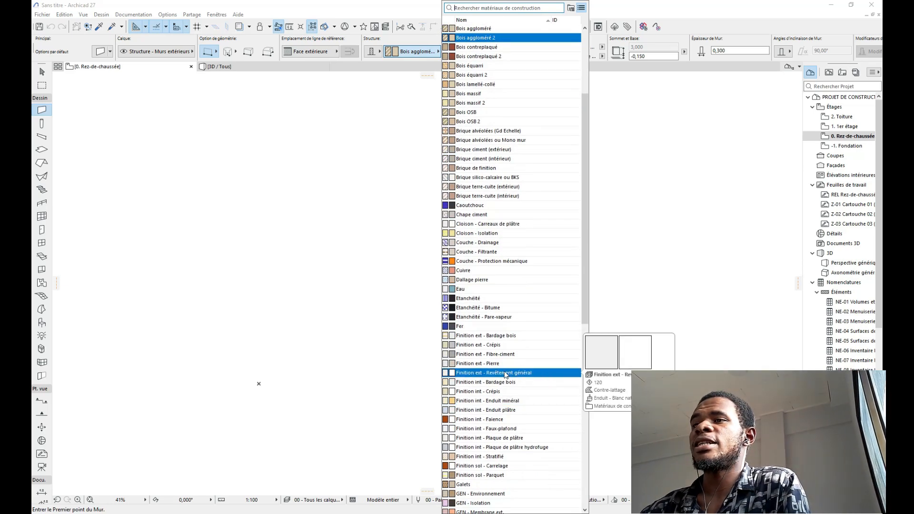
pyautogui.click(469, 429)
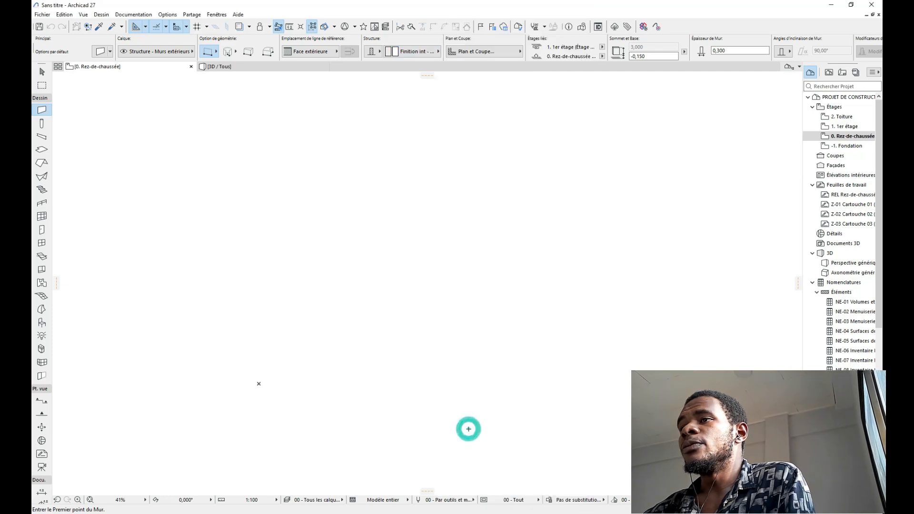
pyautogui.click(425, 54)
pyautogui.scroll(2, 509, 130)
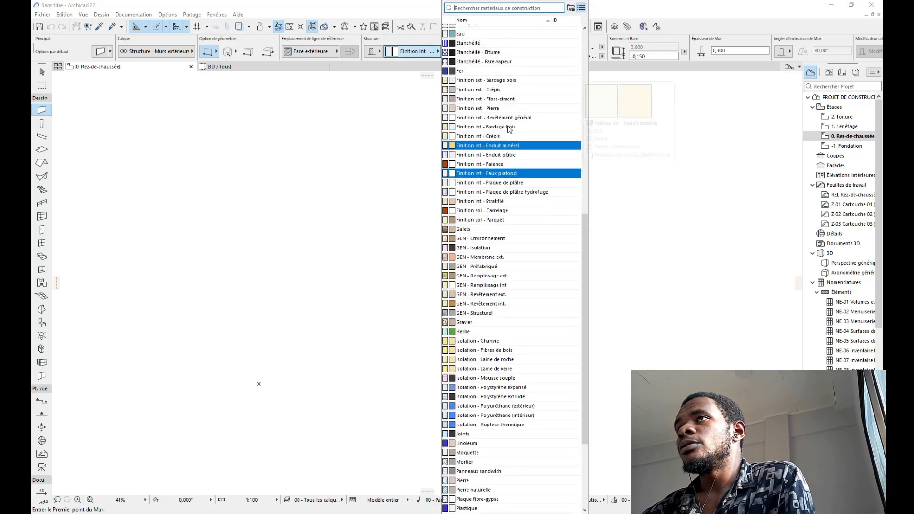
pyautogui.scroll(5, 509, 129)
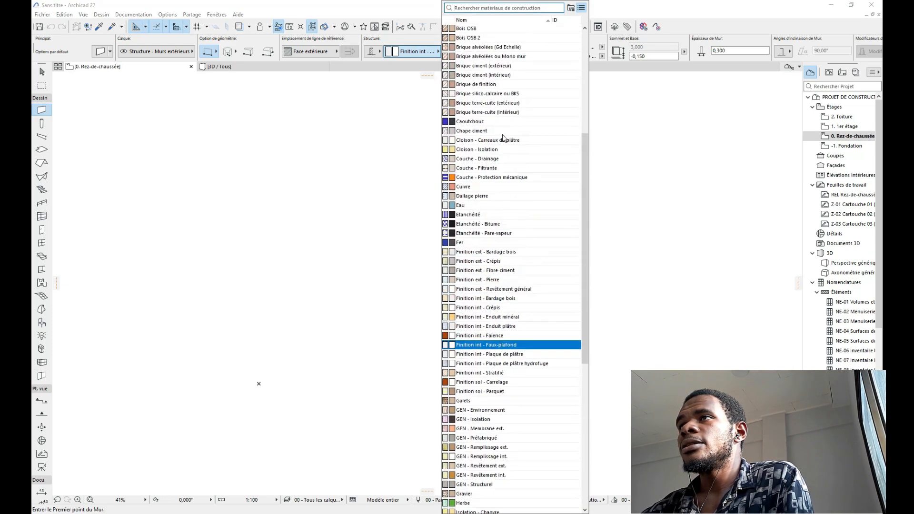
pyautogui.click(494, 141)
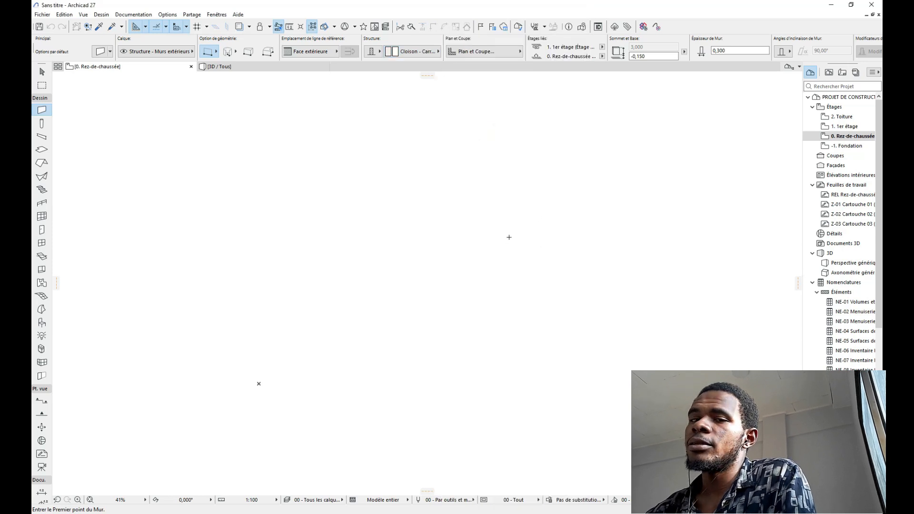
# Step: Set the wall thickness to 0,200
pyautogui.scroll(-2, 552, 50)
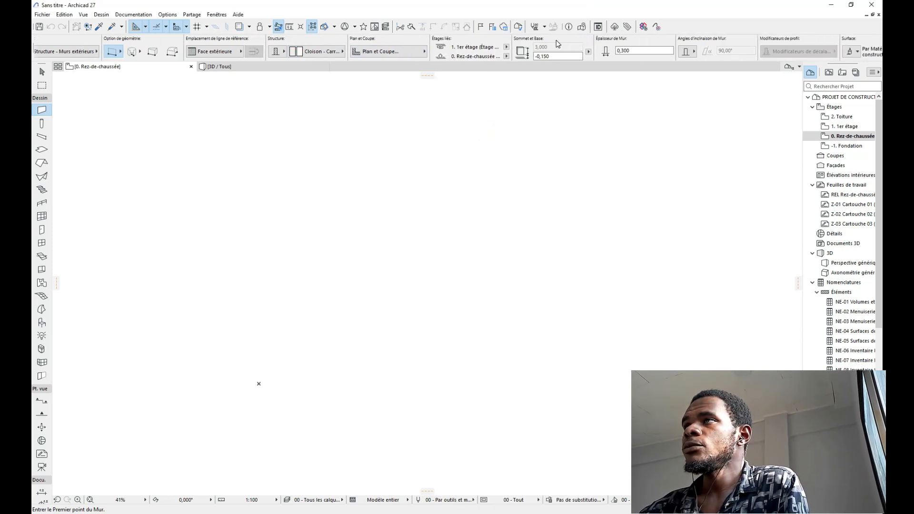
pyautogui.click(552, 57)
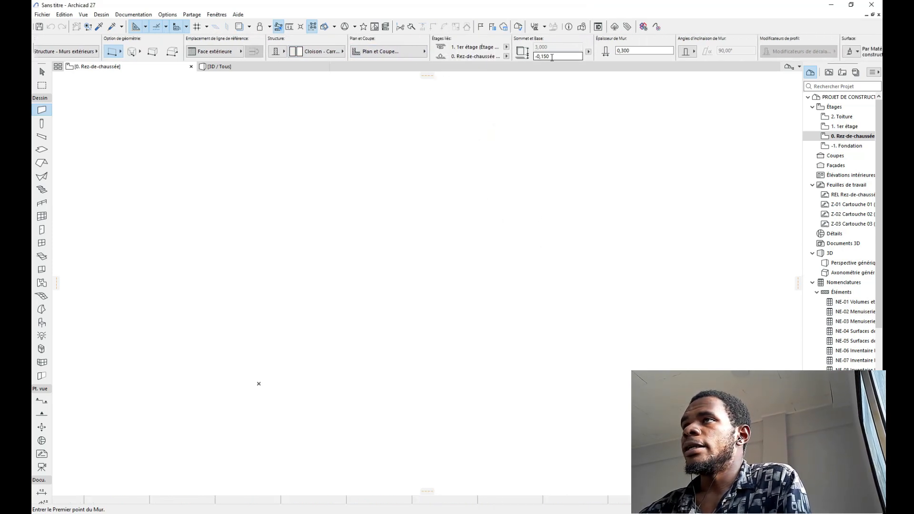
pyautogui.click(645, 51)
pyautogui.write(',15')
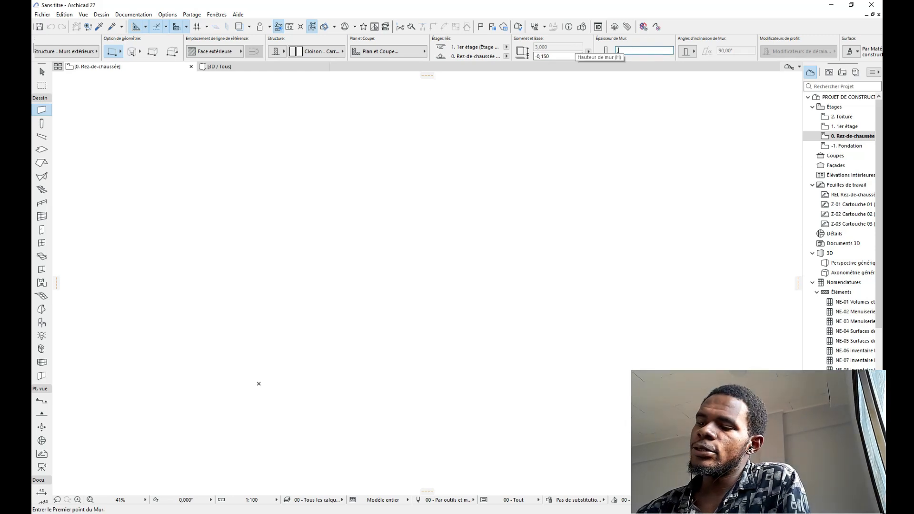
pyautogui.press('Return')
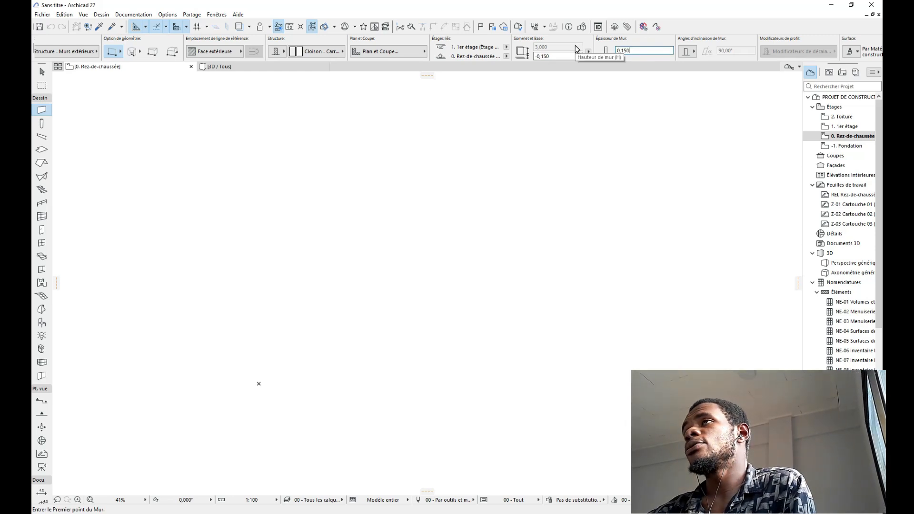
pyautogui.press('BackSpace')
pyautogui.press('BackSpace')
pyautogui.press('BackSpace')
pyautogui.press('BackSpace')
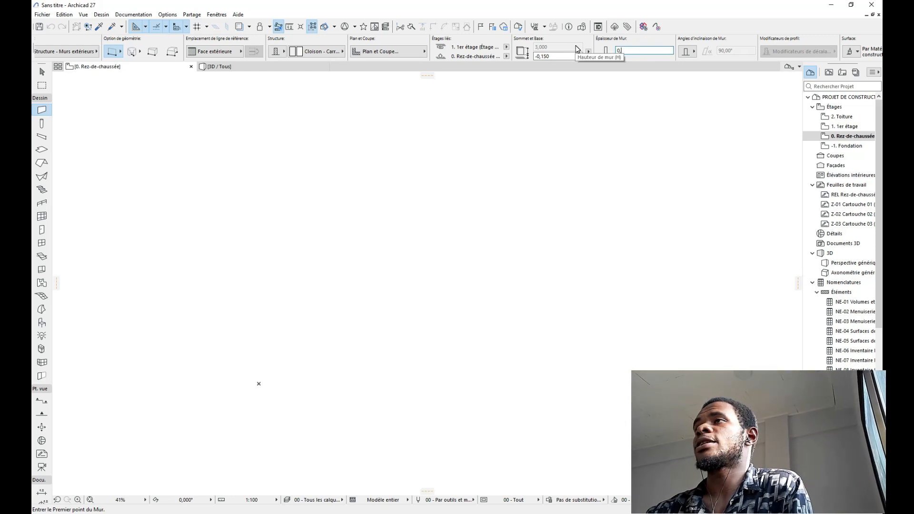
pyautogui.press('Return')
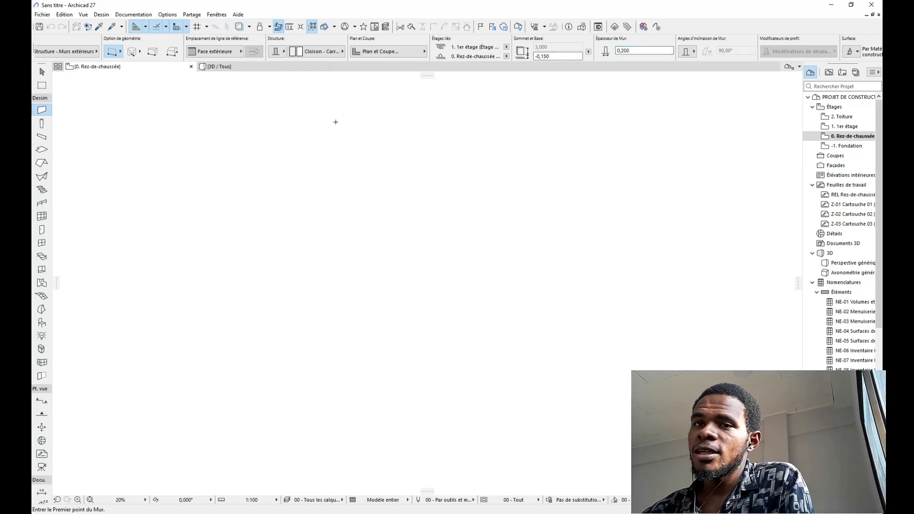
# Step: Override the surfaces of both wall faces and the wall ends, then switch to Acrobat
pyautogui.scroll(-2, 336, 121)
pyautogui.scroll(-3, 469, 48)
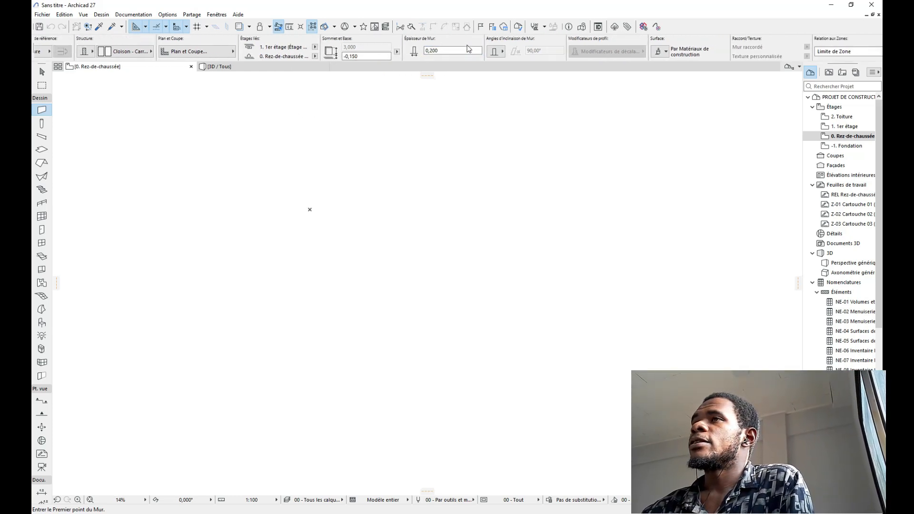
pyautogui.click(659, 51)
pyautogui.click(661, 74)
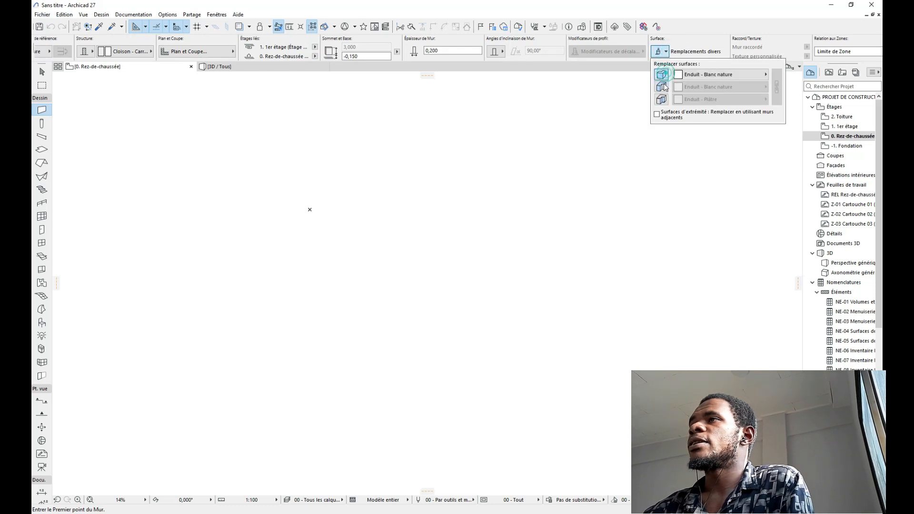
pyautogui.click(661, 87)
pyautogui.click(660, 99)
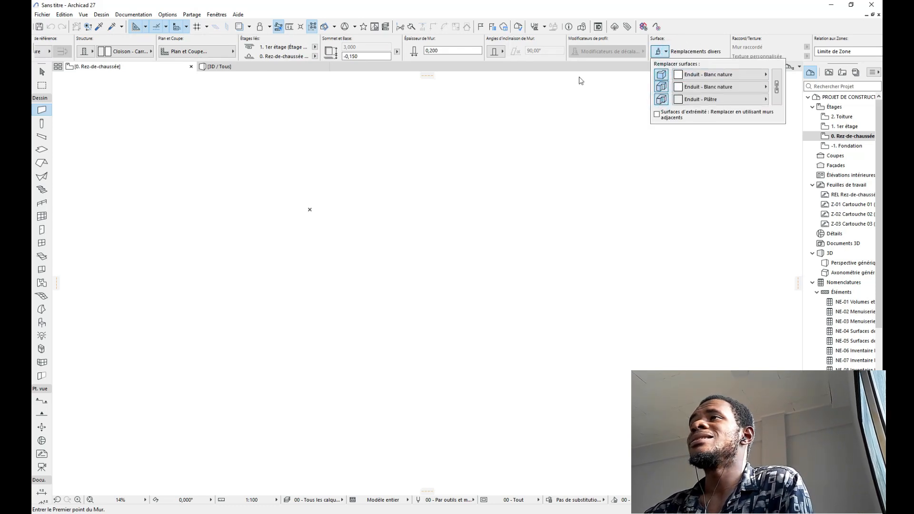
pyautogui.scroll(-2, 435, 119)
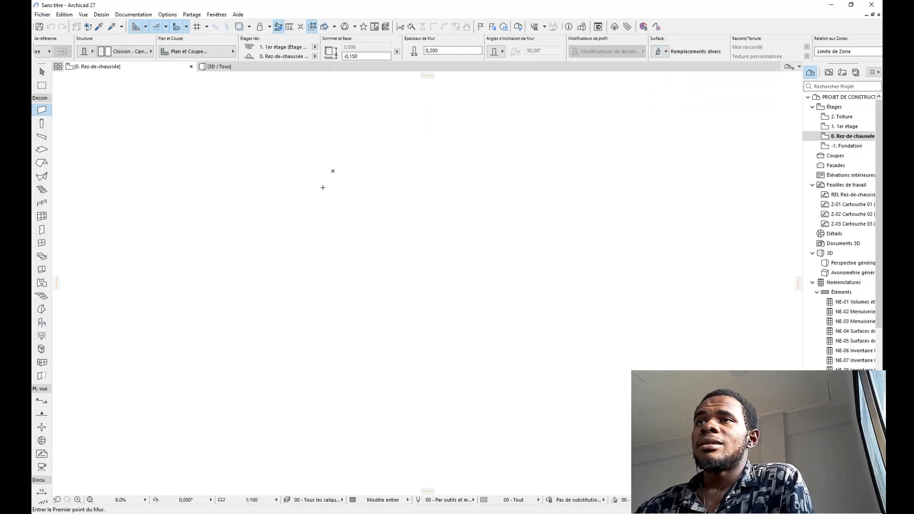
pyautogui.moveTo(306, 147); pyautogui.dragTo(328, 144, button='middle')
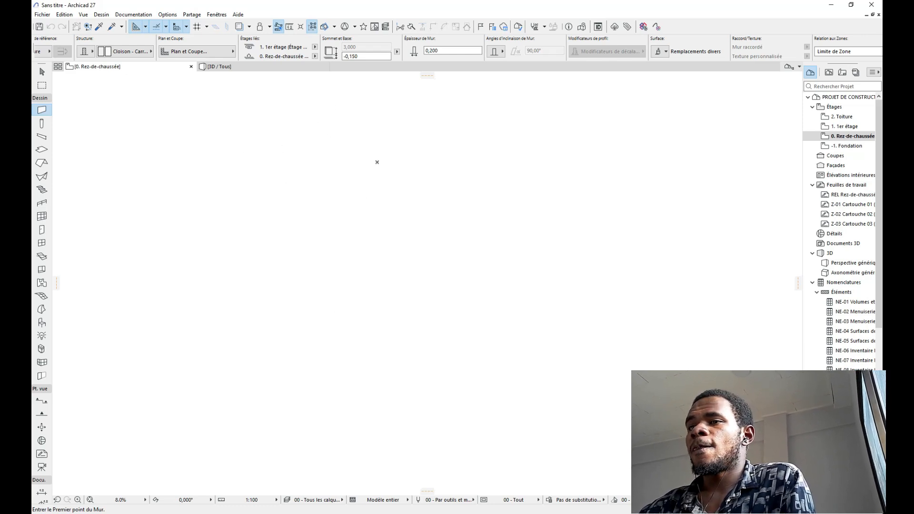
pyautogui.hotkey('alt', 'Tab')
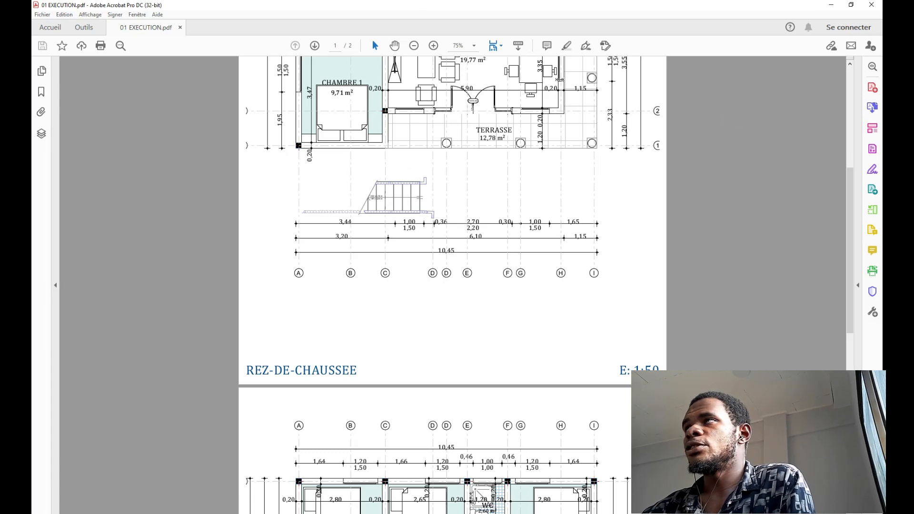
# Step: Review the REZ-DE-CHAUSSEE plan, then restore down and narrow the Acrobat window
pyautogui.scroll(5, 380, 242)
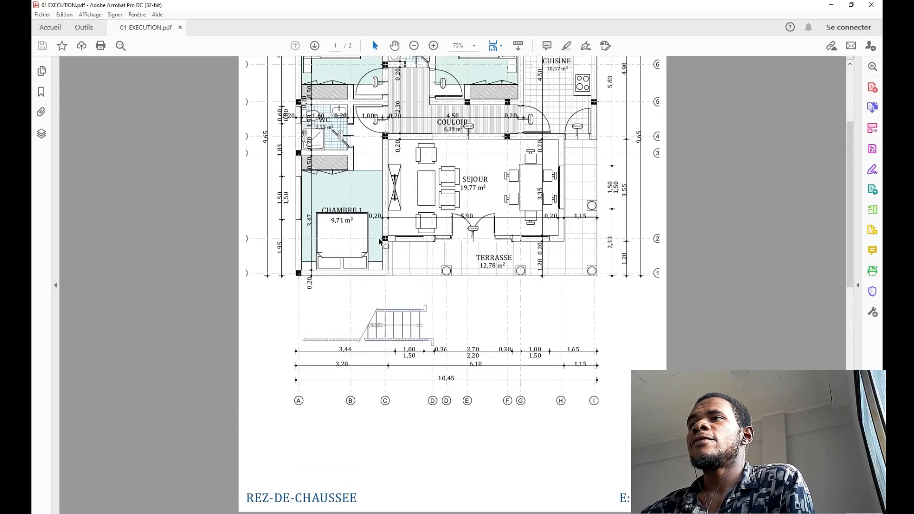
pyautogui.scroll(5, 380, 242)
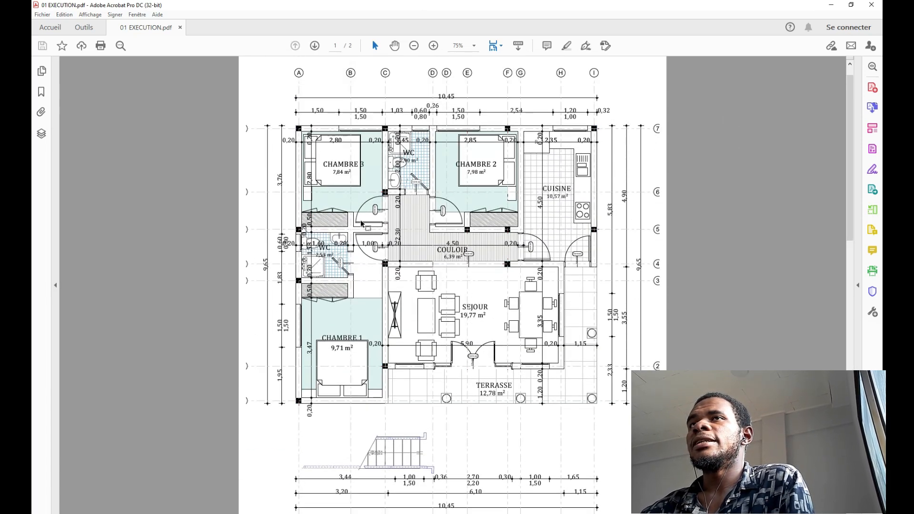
pyautogui.scroll(-7, 353, 212)
pyautogui.scroll(3, 353, 212)
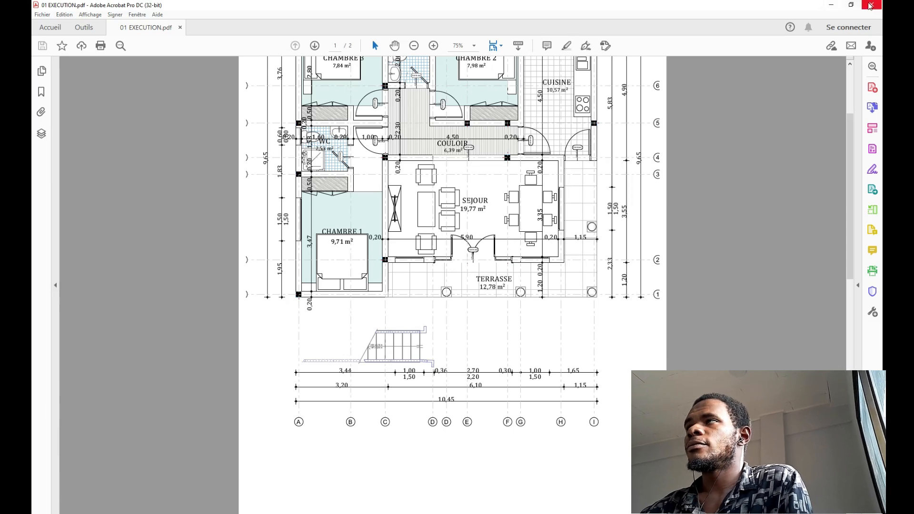
pyautogui.click(851, 4)
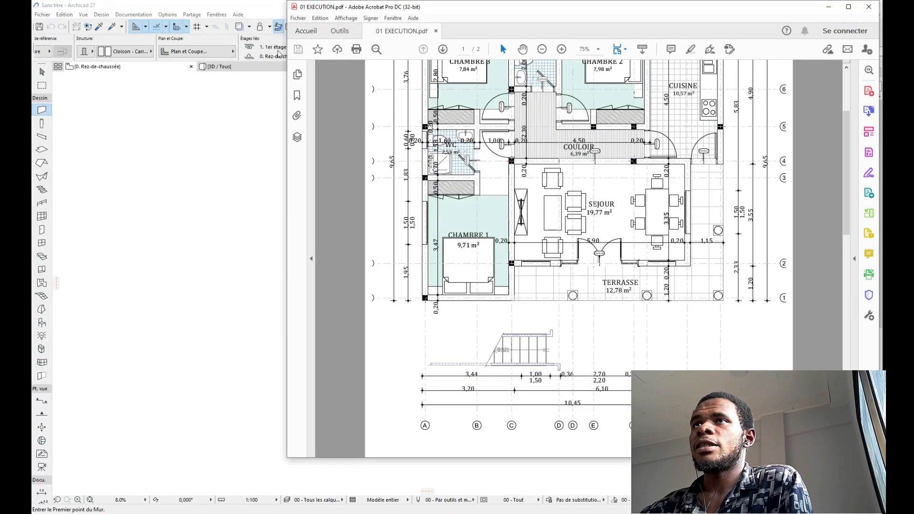
pyautogui.moveTo(284, 66); pyautogui.dragTo(452, 55)
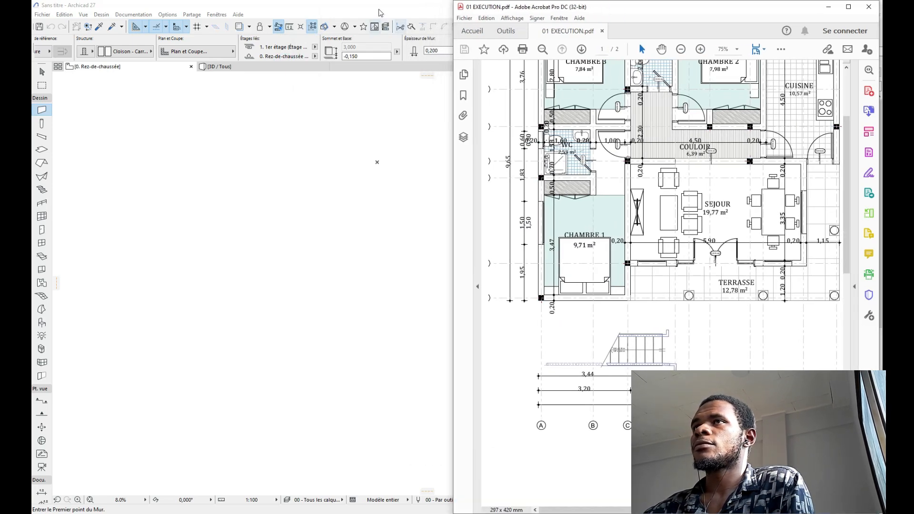
# Step: Stretch the Archicad window to full height and move it to the left side
pyautogui.click(379, 11)
pyautogui.click(418, 13)
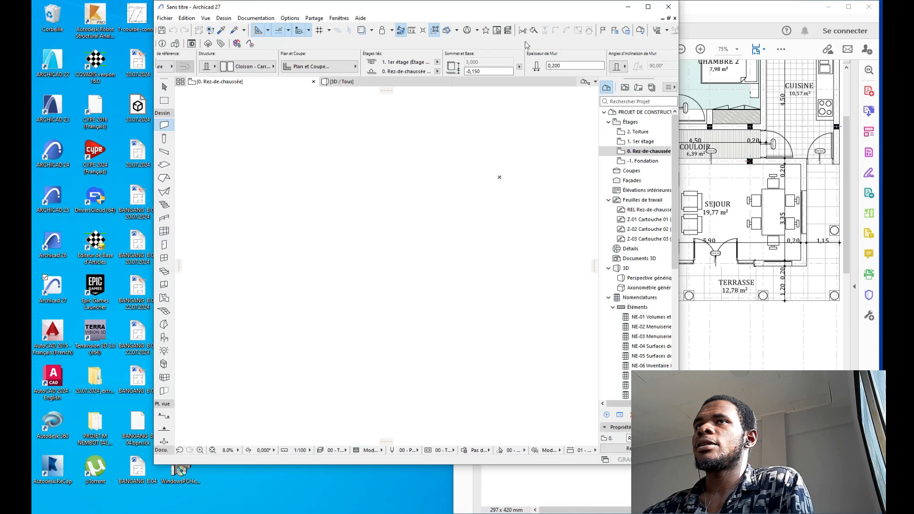
pyautogui.doubleClick(358, 5)
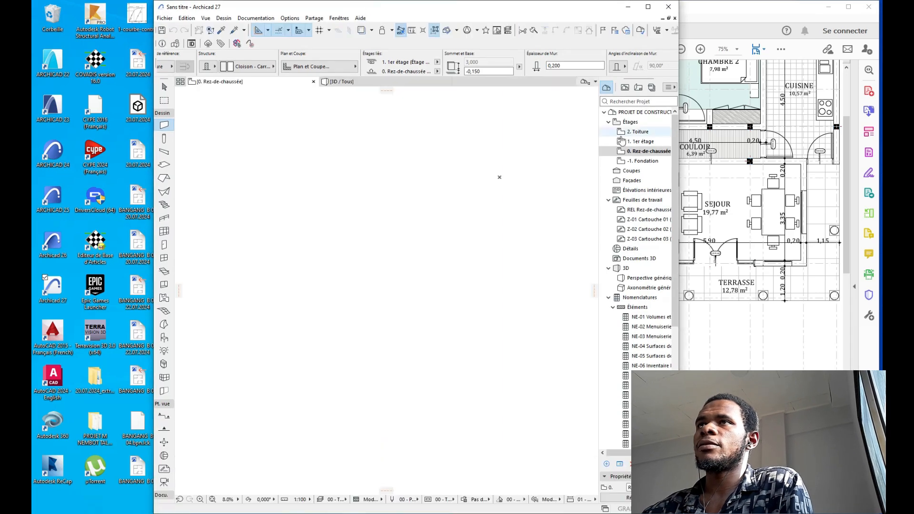
pyautogui.moveTo(470, 7); pyautogui.dragTo(345, 6)
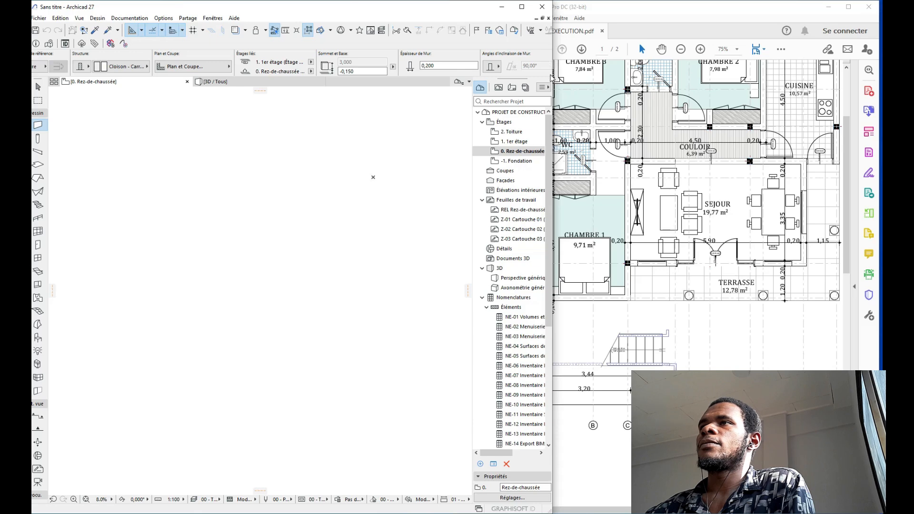
pyautogui.scroll(-1, 384, 187)
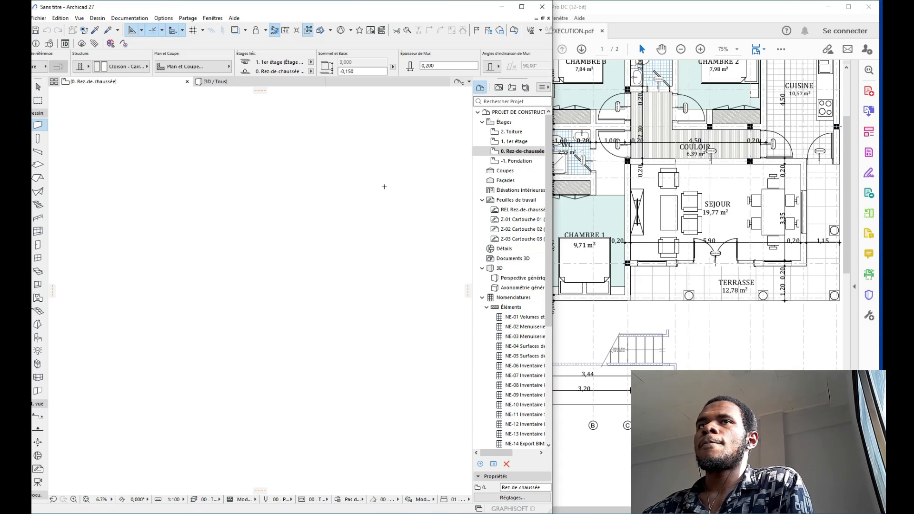
# Step: Scroll the PDF to show the whole ground-floor plan with its 10,45 top dimension
pyautogui.click(724, 12)
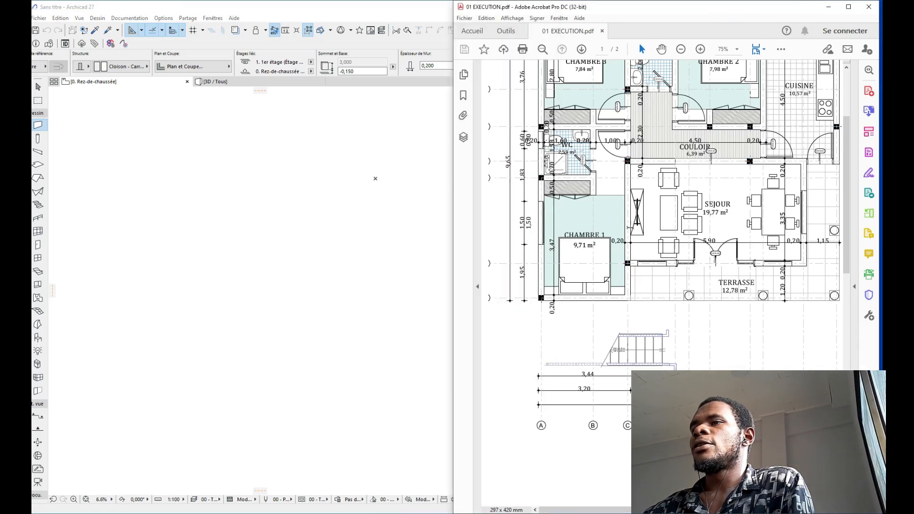
pyautogui.scroll(-2, 629, 226)
pyautogui.scroll(2, 645, 266)
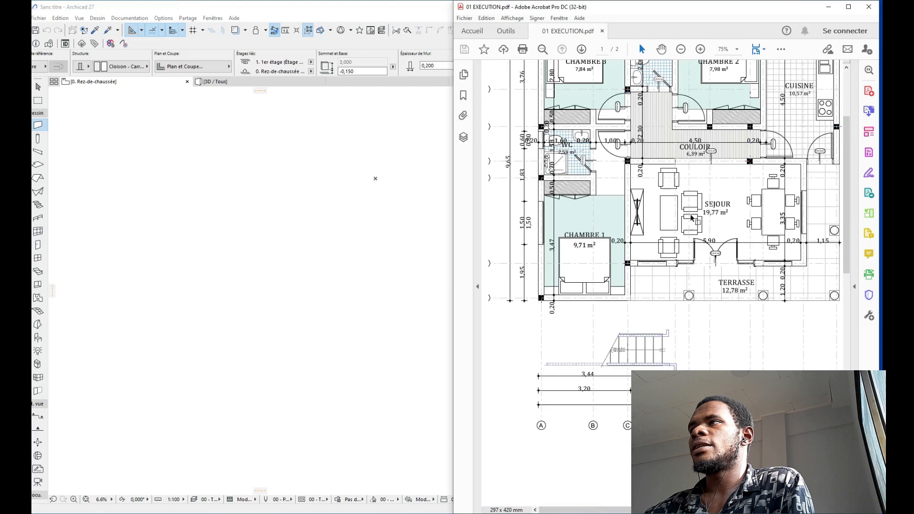
pyautogui.scroll(2, 692, 219)
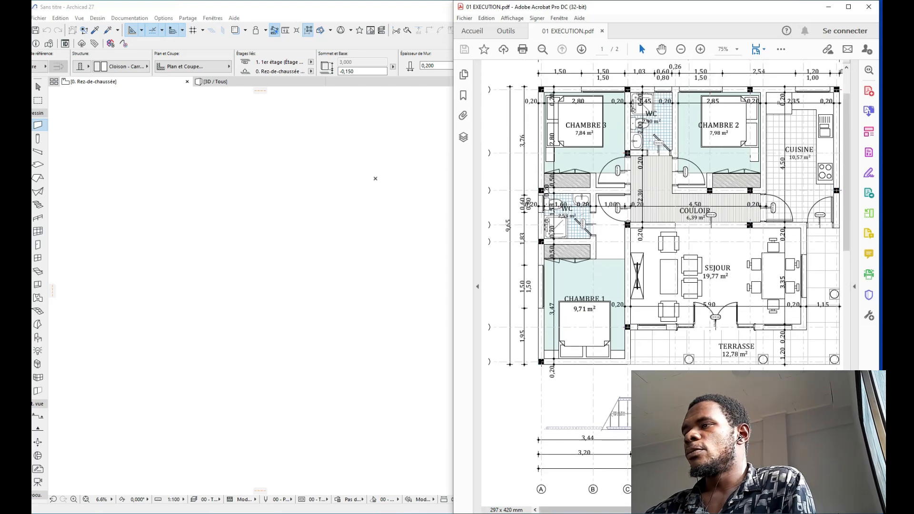
pyautogui.hscroll(3, 662, 219)
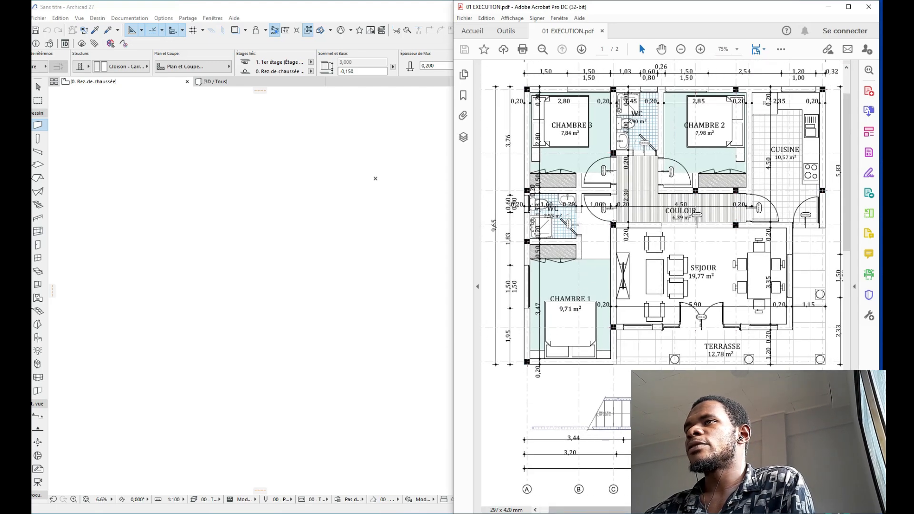
pyautogui.hscroll(1, 662, 219)
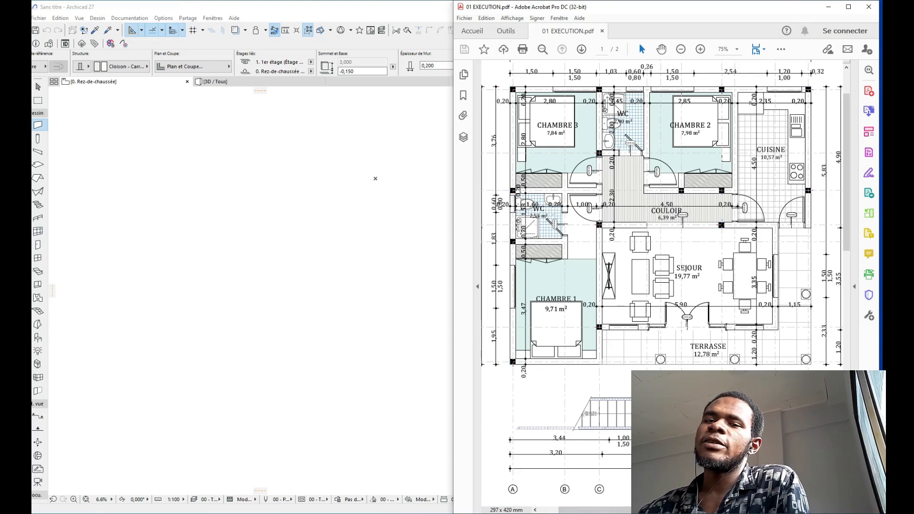
pyautogui.scroll(3, 726, 291)
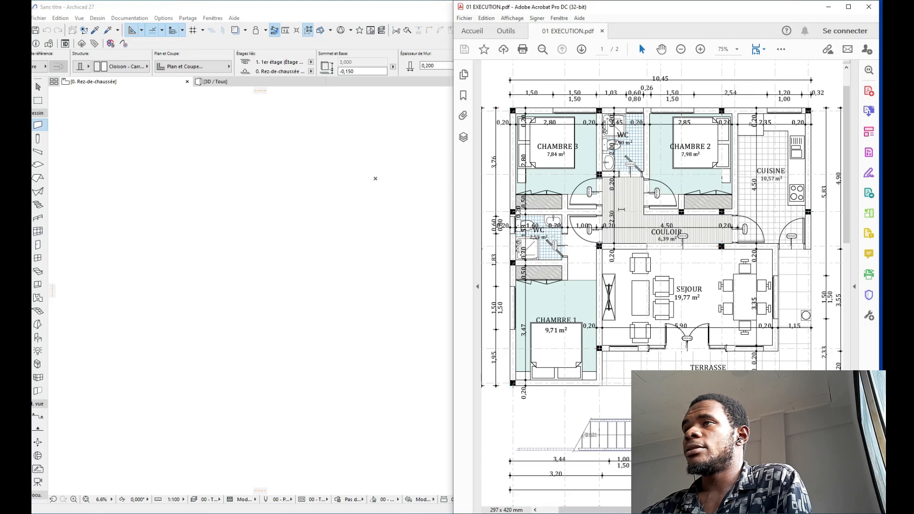
# Step: Narrow the Archicad window so it sits beside the PDF plan
pyautogui.click(430, 7)
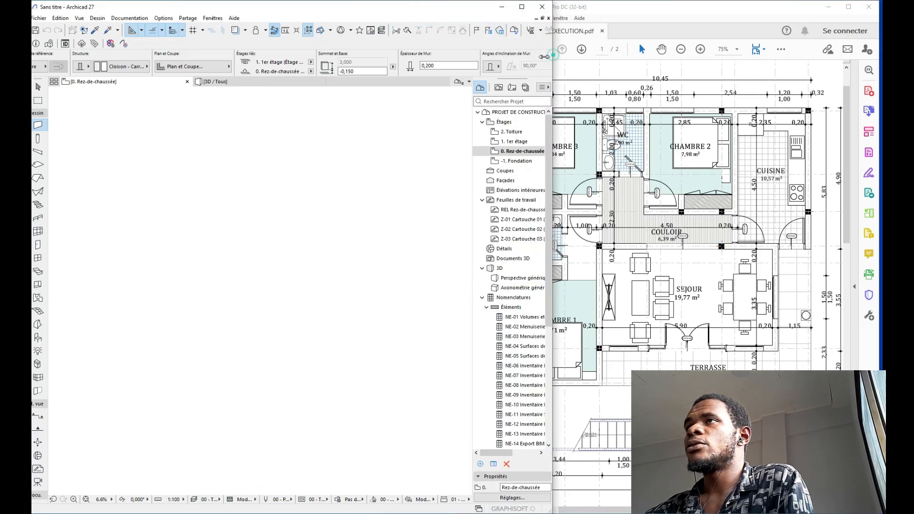
pyautogui.moveTo(551, 56); pyautogui.dragTo(500, 59)
pyautogui.click(574, 6)
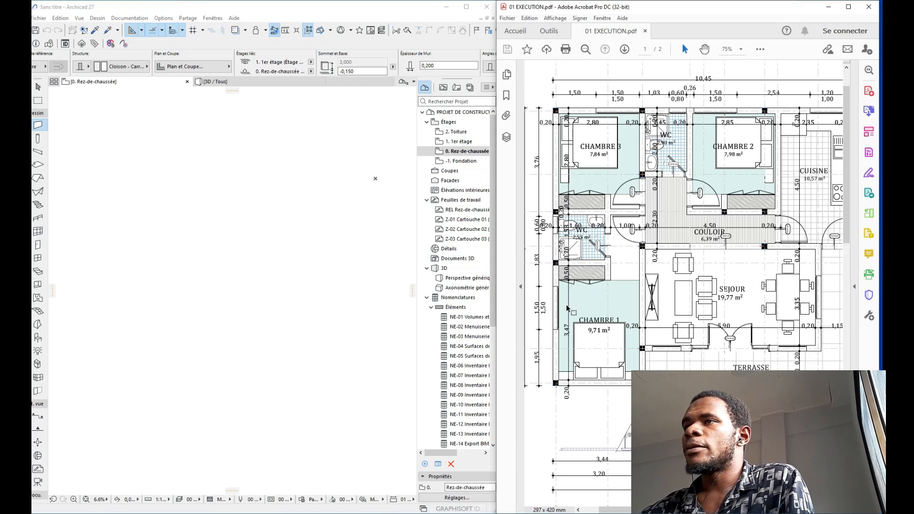
pyautogui.click(578, 510)
pyautogui.click(578, 510)
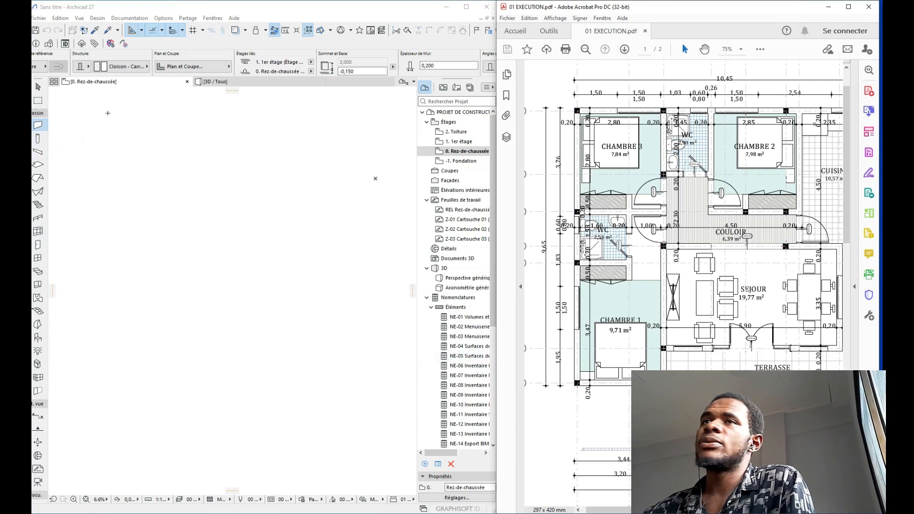
# Step: Draw a first vertical outer wall 9,65 long on the ground-floor plan
pyautogui.click(173, 103)
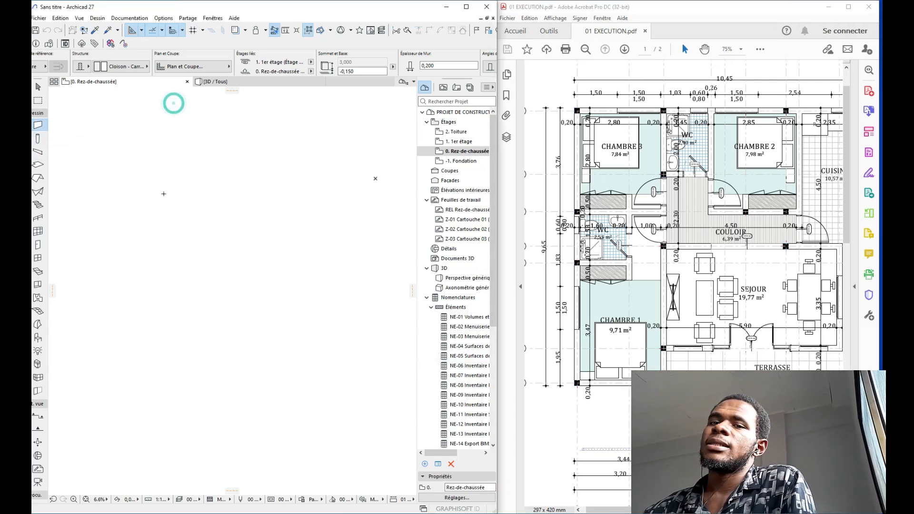
pyautogui.click(167, 103)
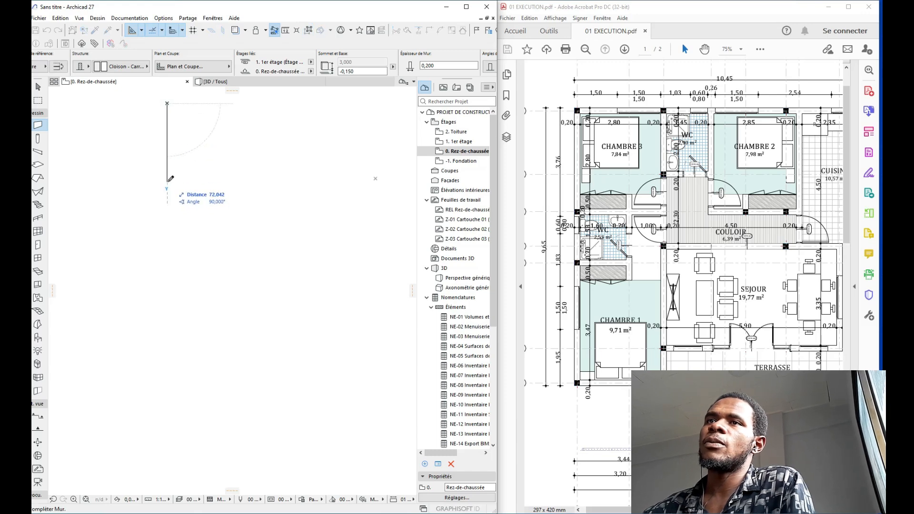
pyautogui.write('9,65')
pyautogui.press('Return')
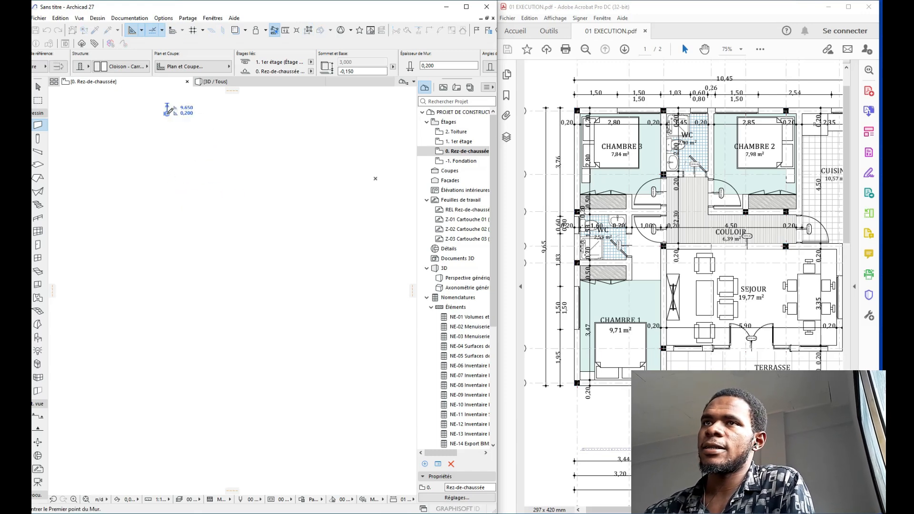
pyautogui.middleClick(167, 113)
pyautogui.middleClick(167, 113)
pyautogui.scroll(-3, 181, 113)
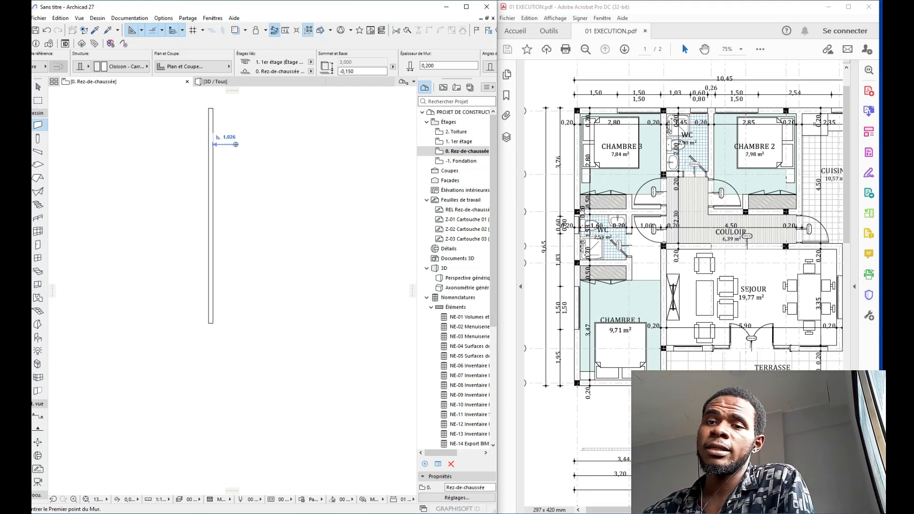
# Step: Select the new wall and set its reference line to Centre
pyautogui.press('Escape')
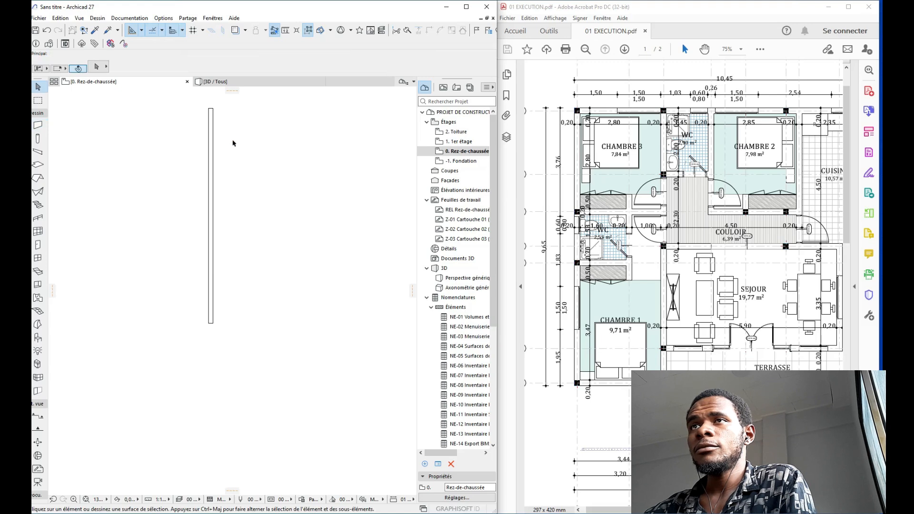
pyautogui.click(213, 124)
pyautogui.moveTo(236, 128); pyautogui.dragTo(207, 150, button='middle')
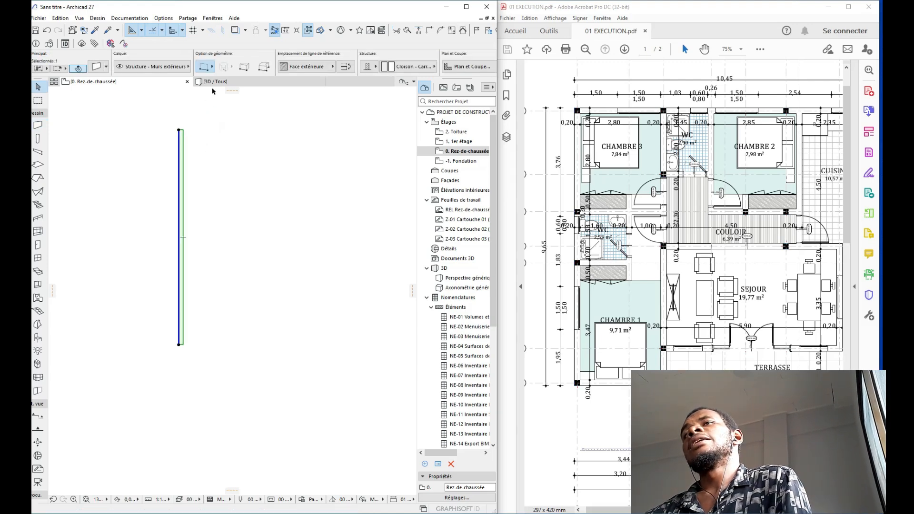
pyautogui.click(325, 68)
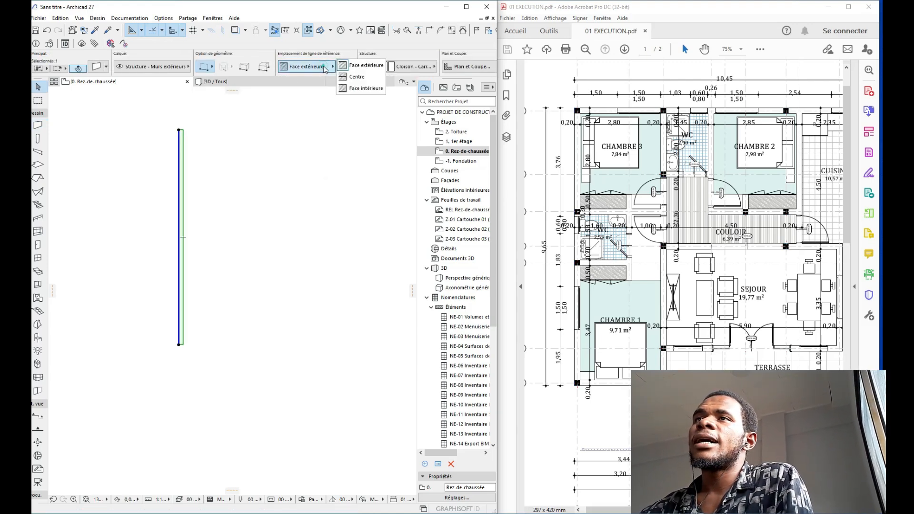
pyautogui.click(360, 79)
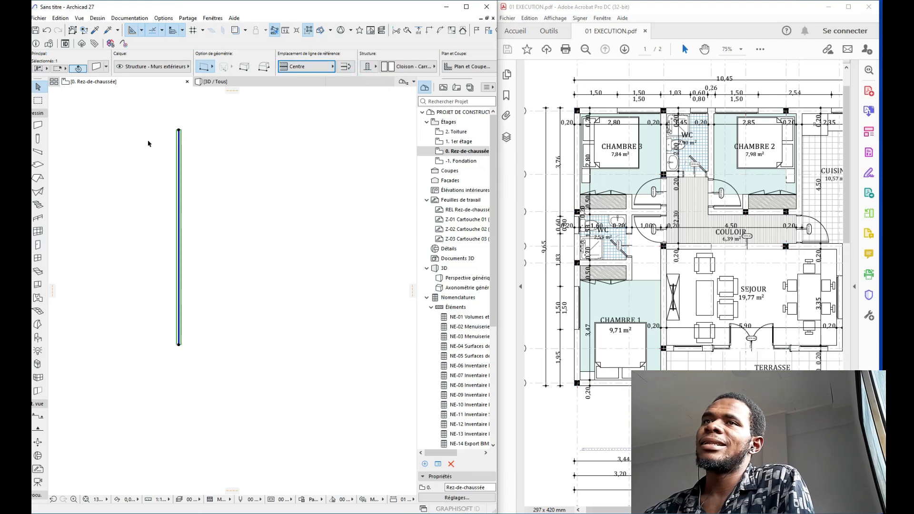
pyautogui.scroll(5, 182, 170)
pyautogui.scroll(-3, 189, 153)
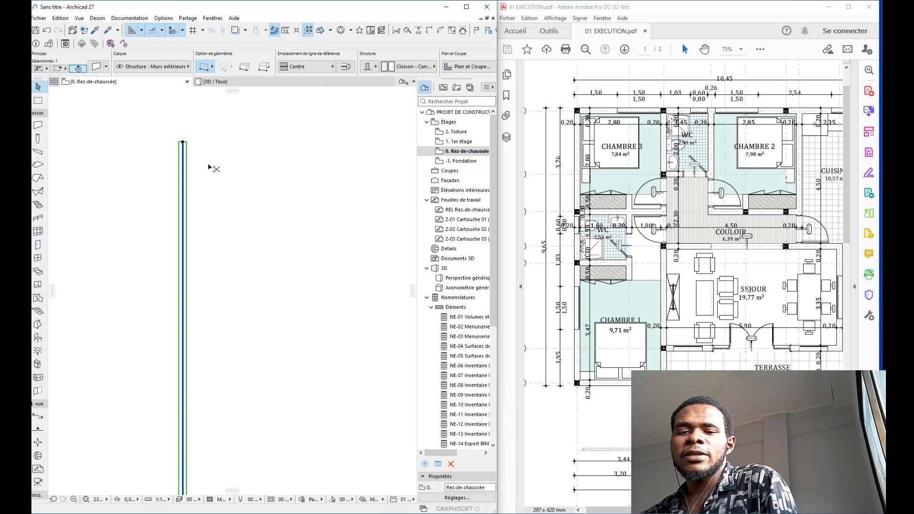
# Step: Drag a copy of the wall to the right and set its spacing from the original to 2,800
pyautogui.hotkey('ctrl', 'shift', 'd')
pyautogui.click(163, 160)
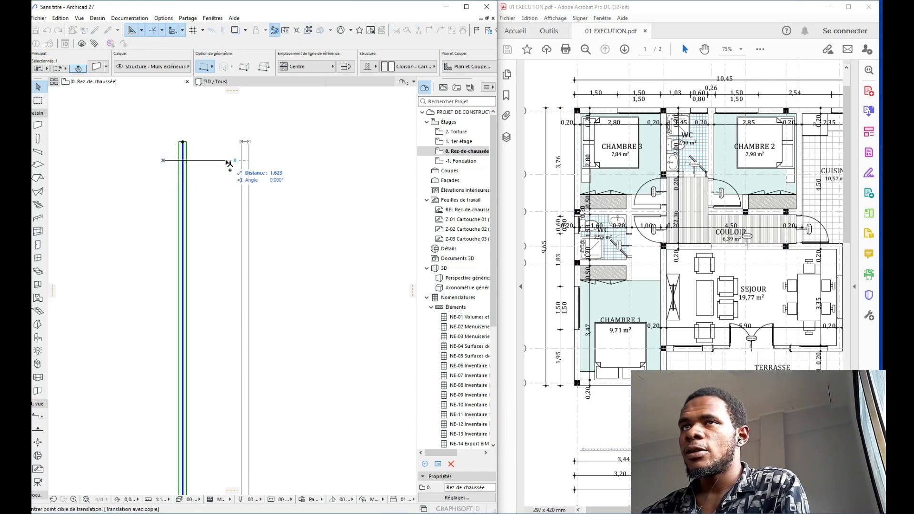
pyautogui.write('2,3')
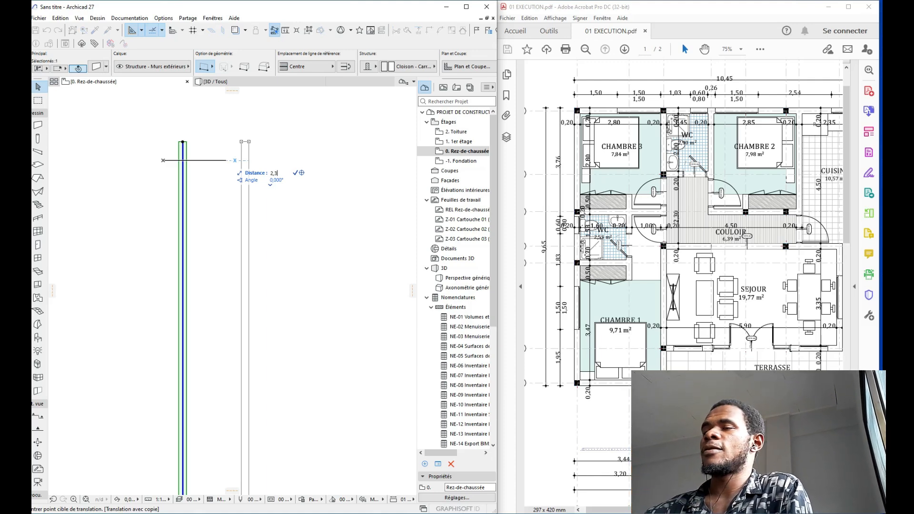
pyautogui.press('Return')
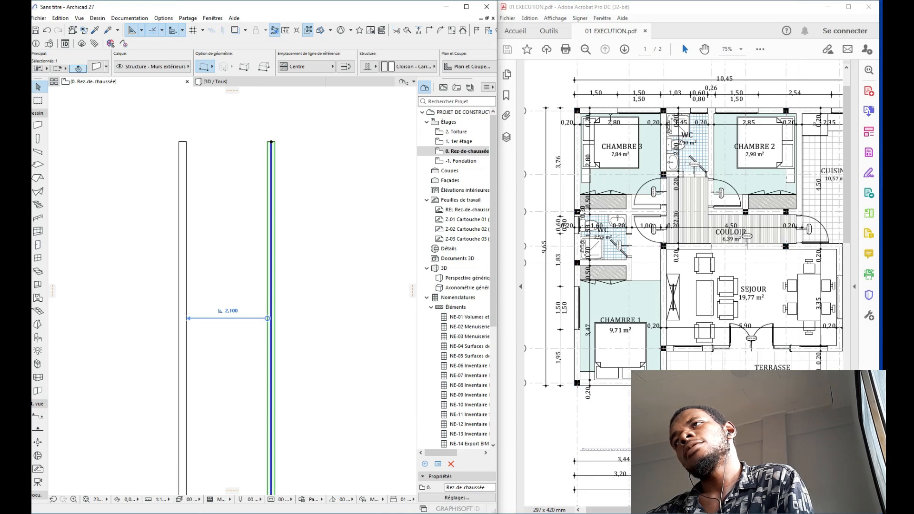
pyautogui.moveTo(326, 150); pyautogui.dragTo(356, 130, button='middle')
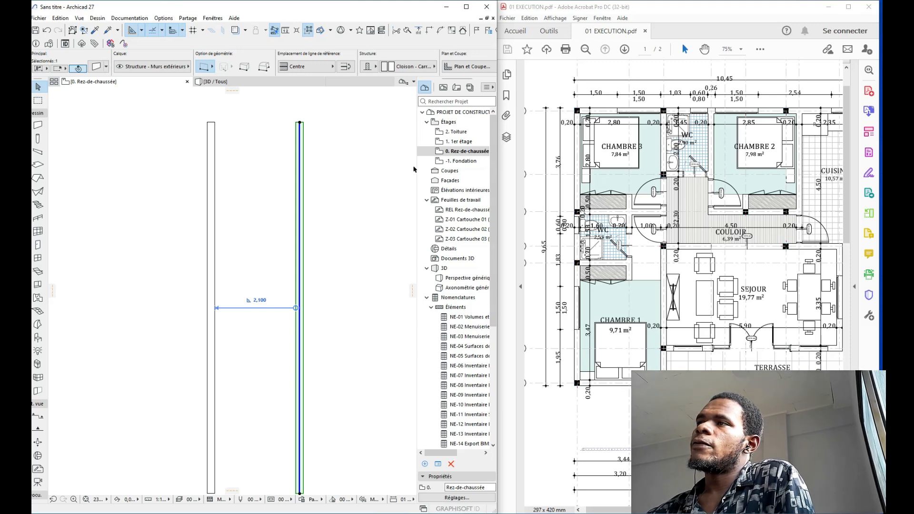
pyautogui.click(260, 301)
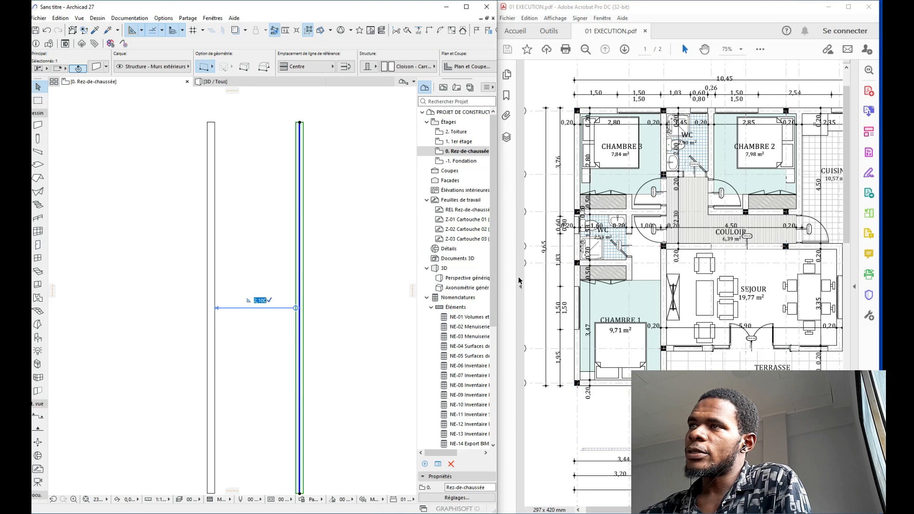
pyautogui.write('2')
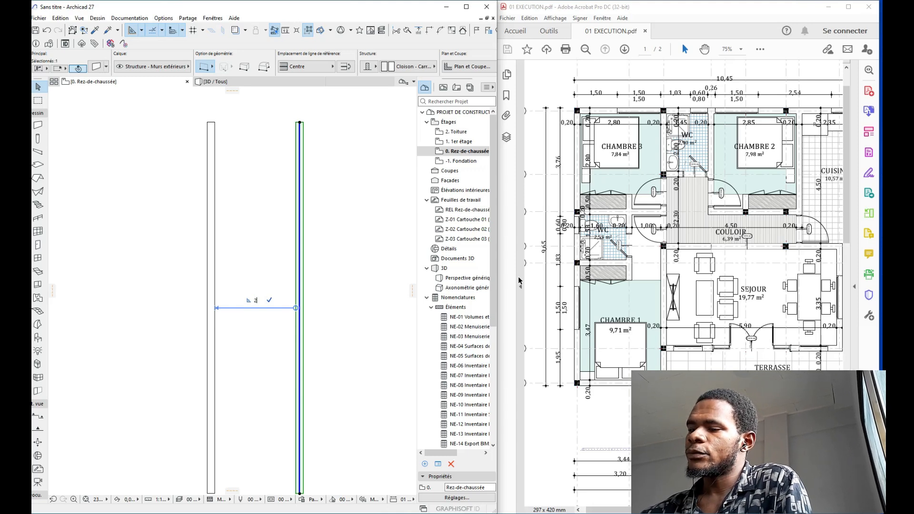
pyautogui.write(',8')
pyautogui.press('Return')
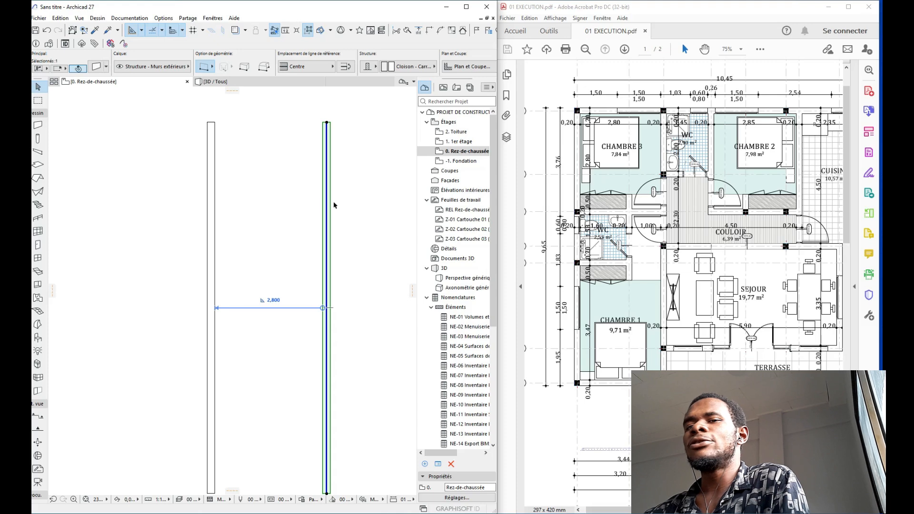
pyautogui.moveTo(333, 203); pyautogui.dragTo(326, 204, button='middle')
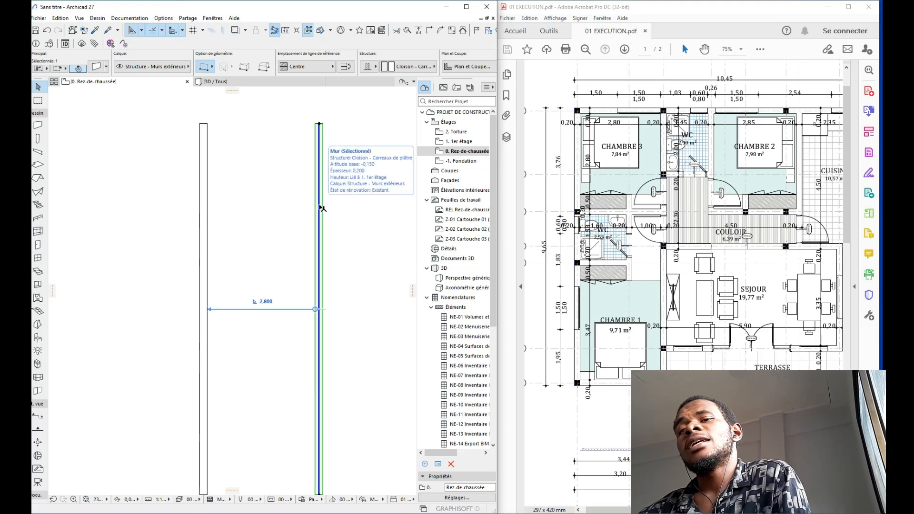
pyautogui.moveTo(359, 221); pyautogui.dragTo(277, 218, button='middle')
pyautogui.click(294, 190)
# Step: Copy the wall to the right and set the new wall's spacing to 1,45
pyautogui.click(257, 198)
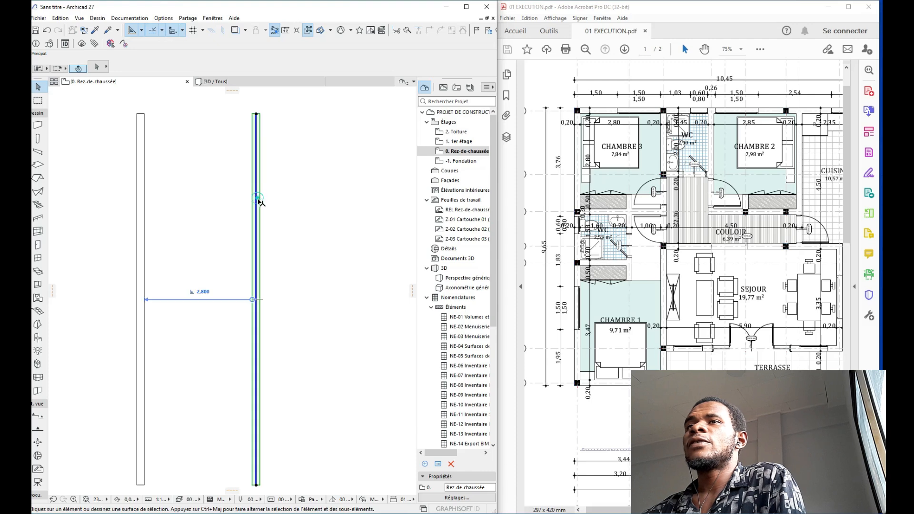
pyautogui.hotkey('ctrl', 'shift', 'd')
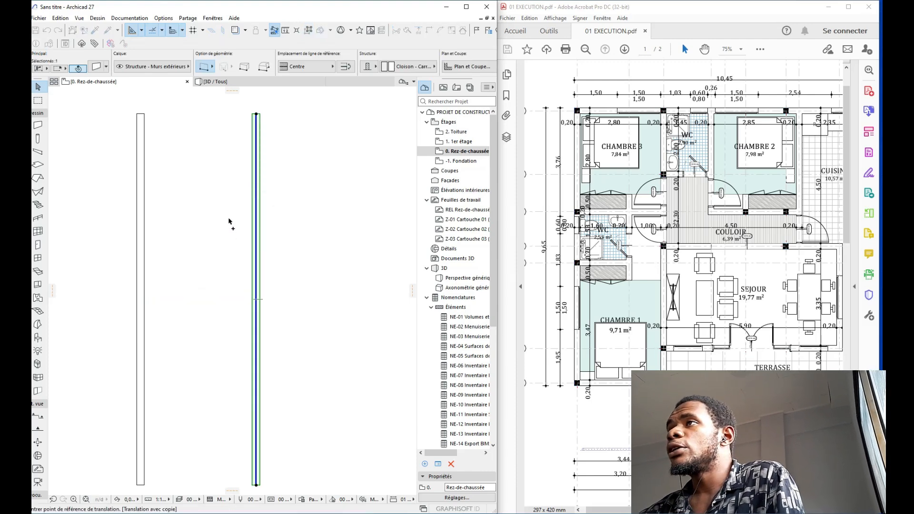
pyautogui.click(228, 219)
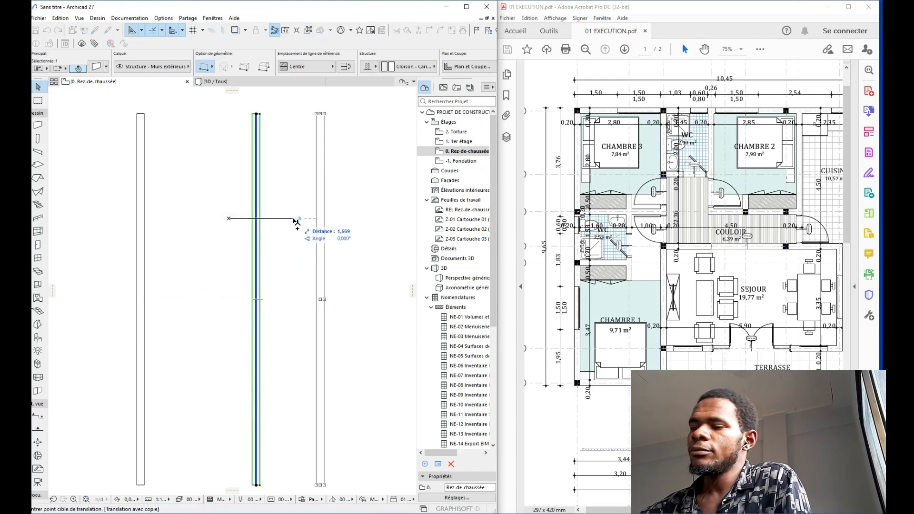
pyautogui.write('1,4')
pyautogui.press('Return')
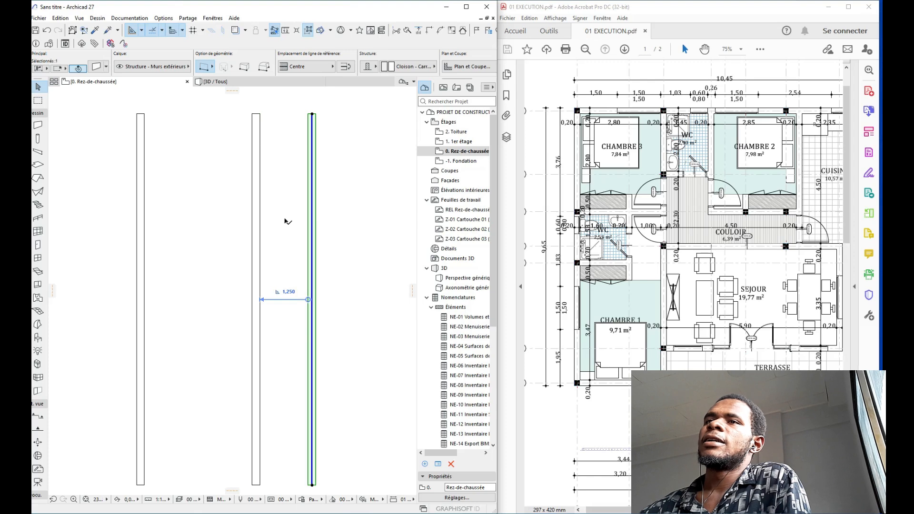
pyautogui.click(288, 294)
pyautogui.write('1')
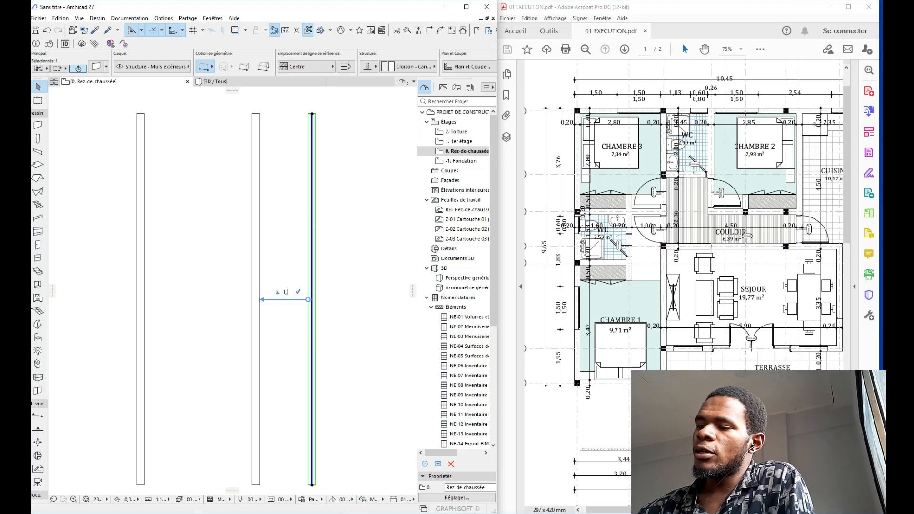
pyautogui.write(',45')
pyautogui.press('Return')
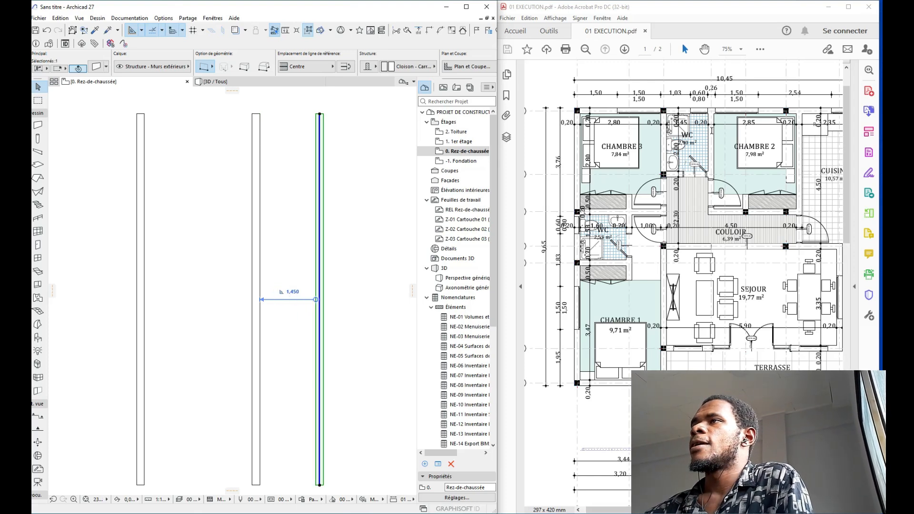
# Step: Read the next dimension on the PDF plan and add another wall copy 2,85 away
pyautogui.moveTo(686, 160); pyautogui.dragTo(692, 139)
pyautogui.moveTo(692, 139); pyautogui.dragTo(692, 133, button='middle')
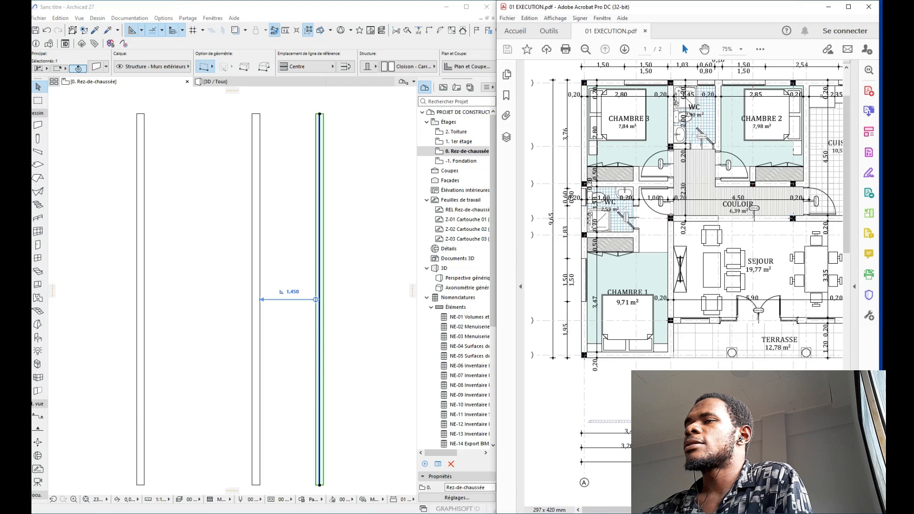
pyautogui.moveTo(688, 509); pyautogui.dragTo(733, 509)
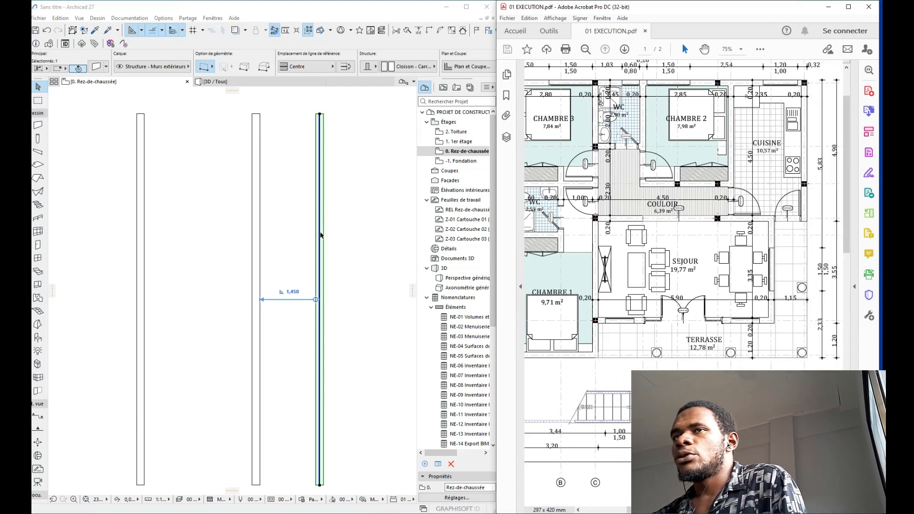
pyautogui.hotkey('ctrl', 'o')
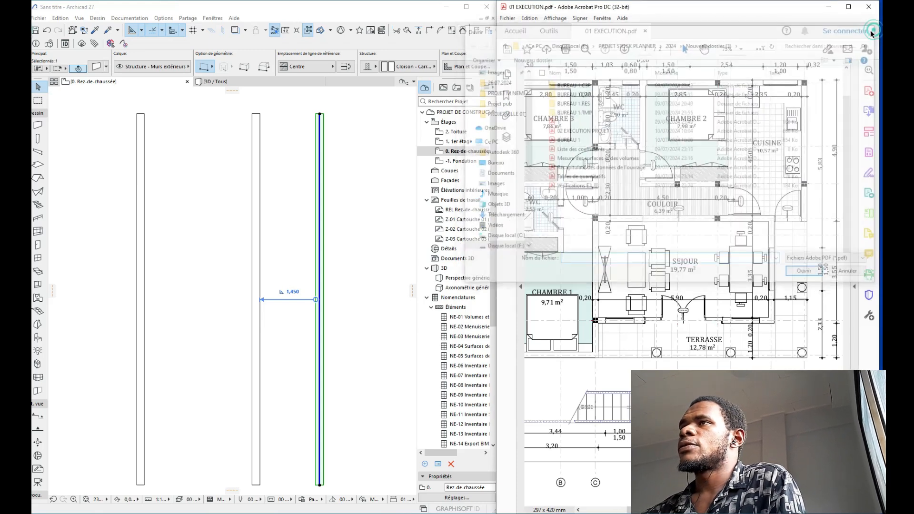
pyautogui.click(872, 29)
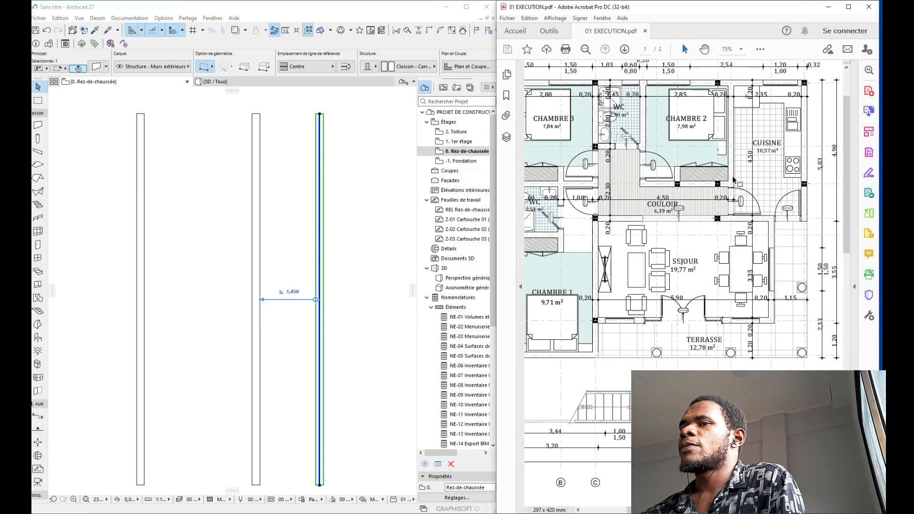
pyautogui.click(297, 239)
pyautogui.hotkey('ctrl', 'd')
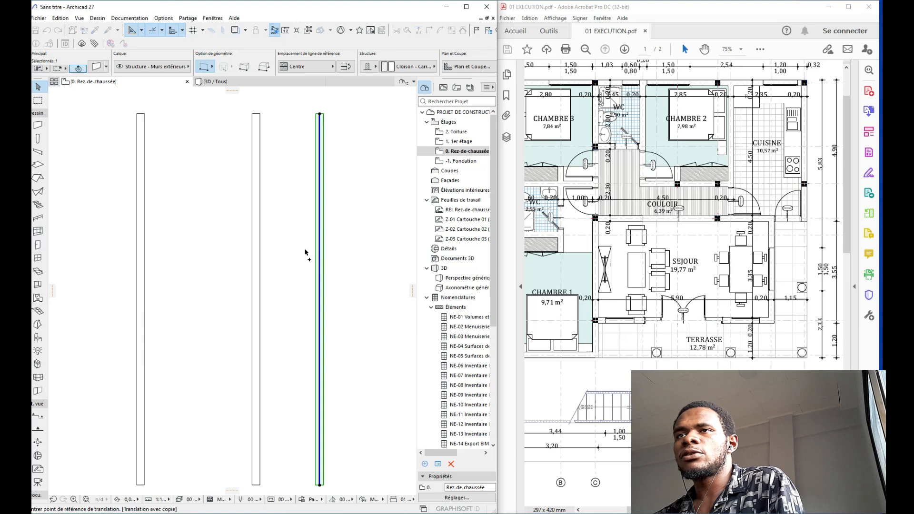
pyautogui.click(305, 249)
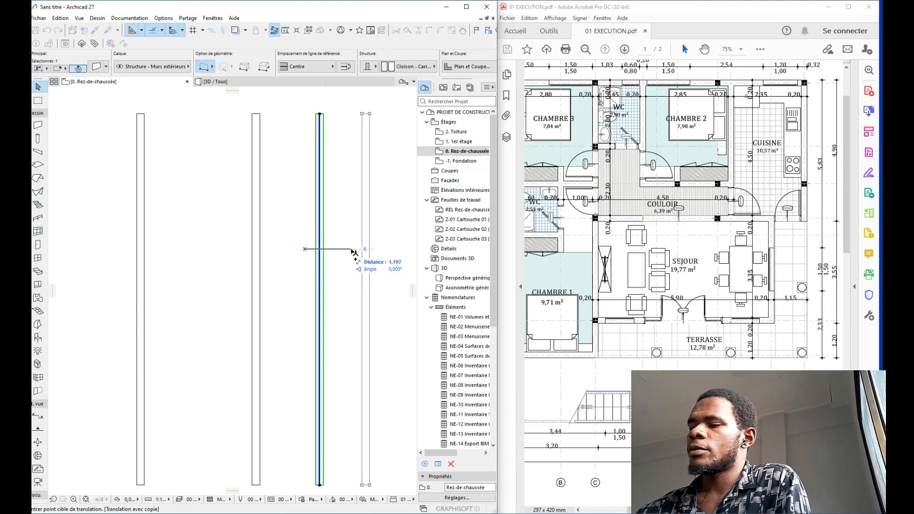
pyautogui.write('2,85')
pyautogui.press('Return')
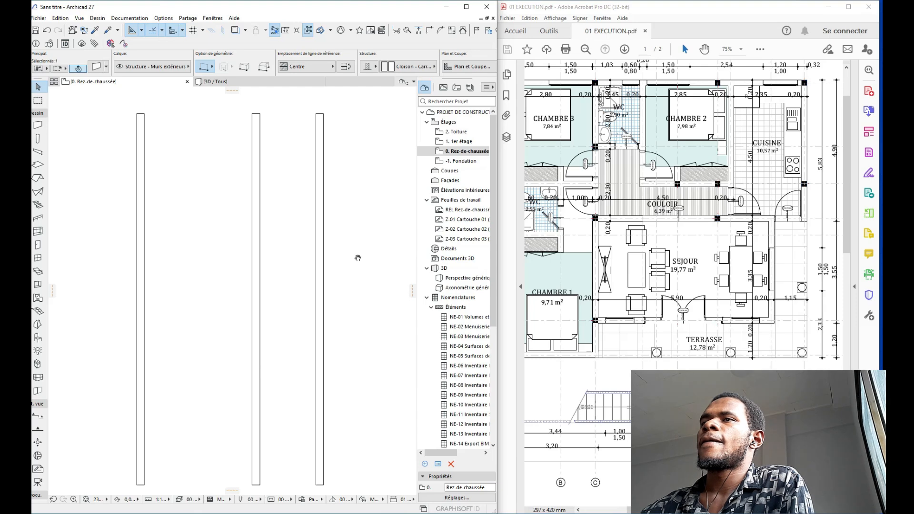
pyautogui.write('2')
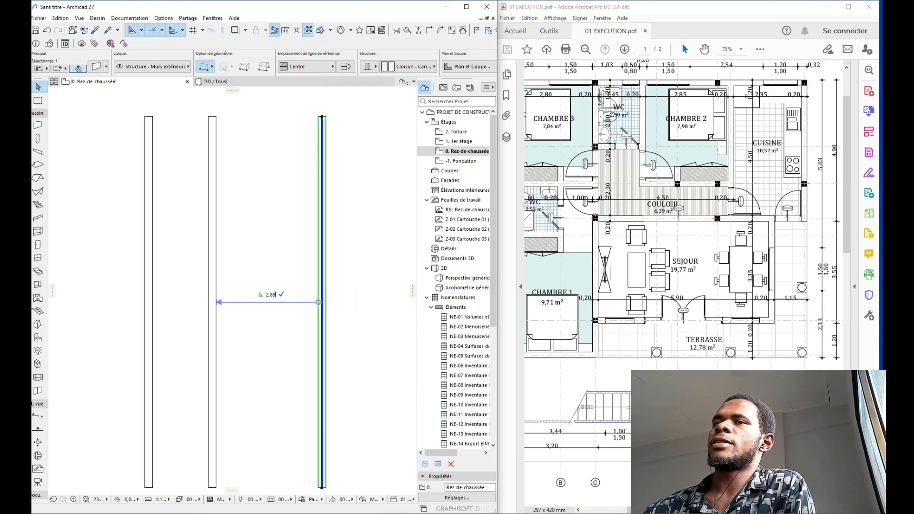
pyautogui.write(',85')
pyautogui.press('Return')
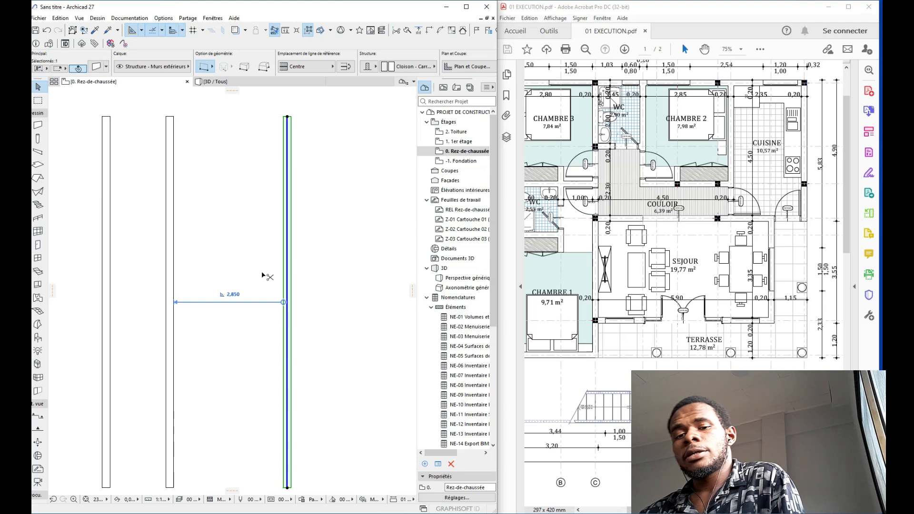
# Step: Add a further wall copy placed 2,15 to the right, then correct its spacing to 2,35
pyautogui.hotkey('ctrl', 'shift', 'd')
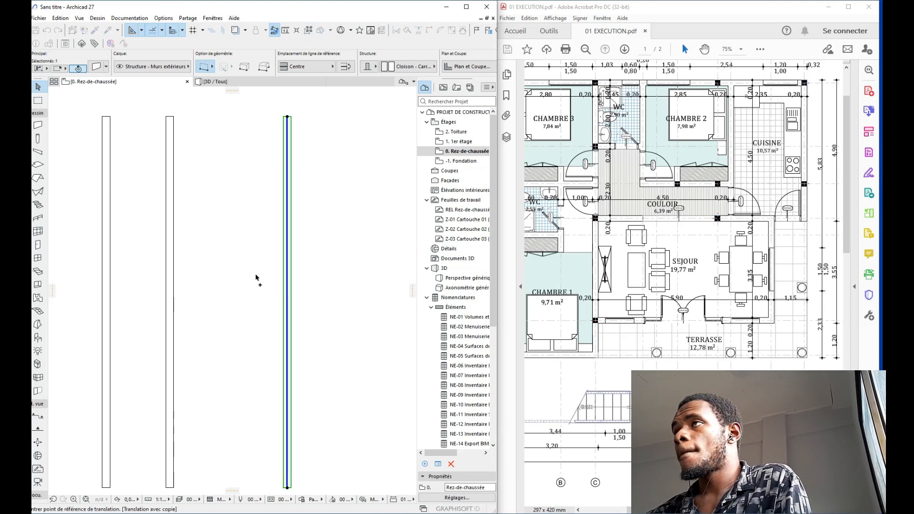
pyautogui.click(255, 275)
pyautogui.write('2')
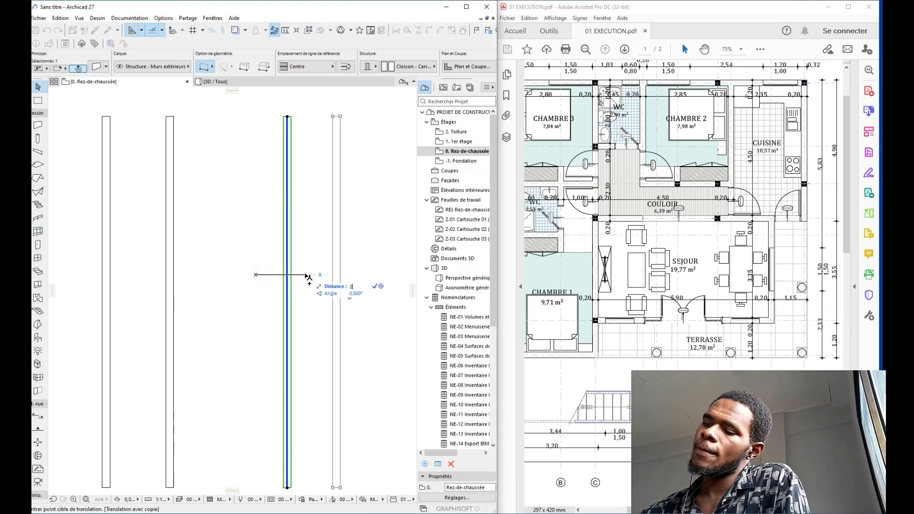
pyautogui.write(',15')
pyautogui.press('Return')
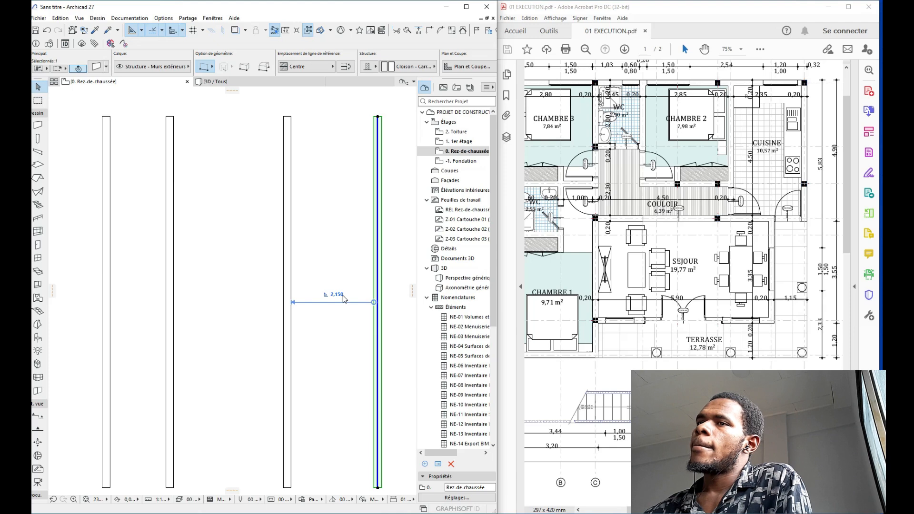
pyautogui.write('2')
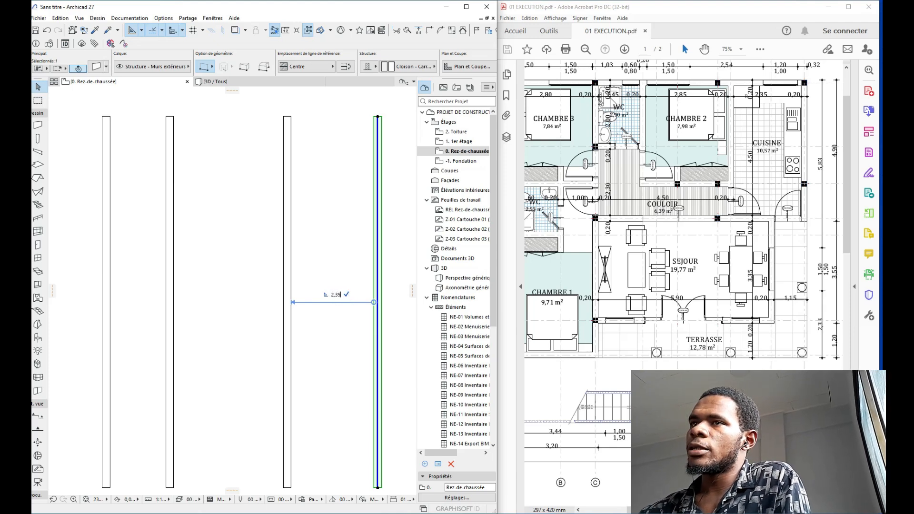
pyautogui.write(',35')
pyautogui.press('Return')
pyautogui.scroll(-3, 326, 241)
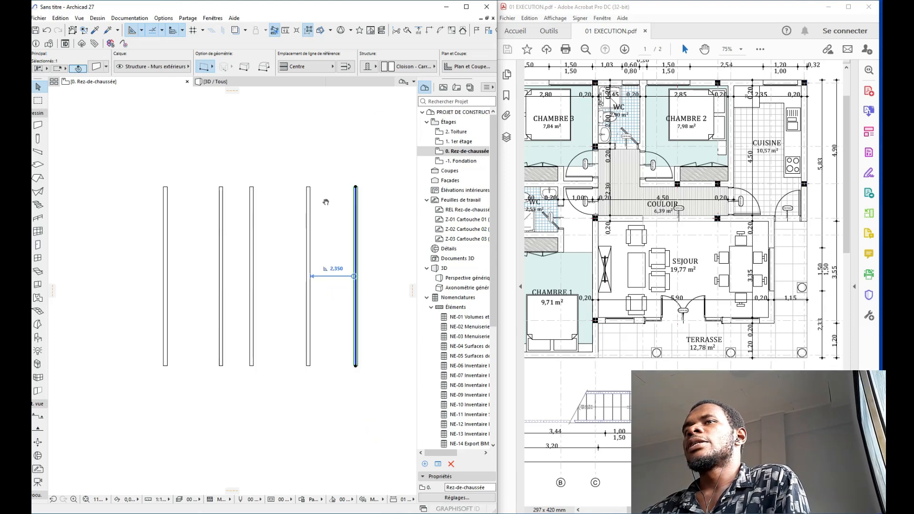
# Step: Rotate a copy of the wall about its top end so it runs horizontally across the tops, then select the left wall too
pyautogui.scroll(-1, 719, 217)
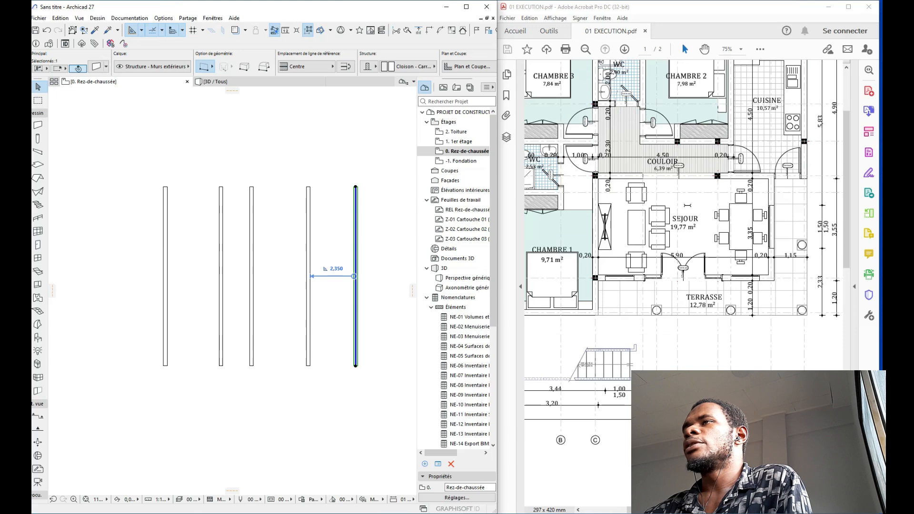
pyautogui.moveTo(665, 509); pyautogui.dragTo(618, 508)
pyautogui.scroll(2, 605, 261)
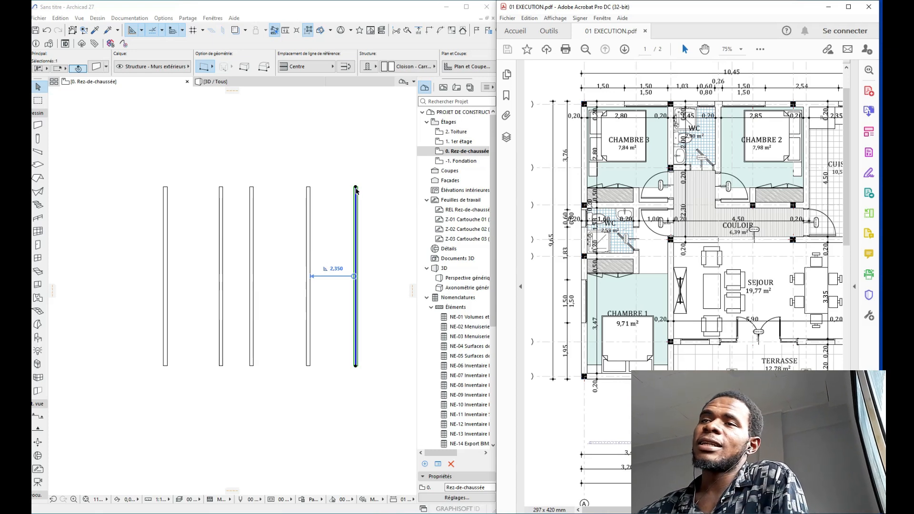
pyautogui.scroll(3, 356, 191)
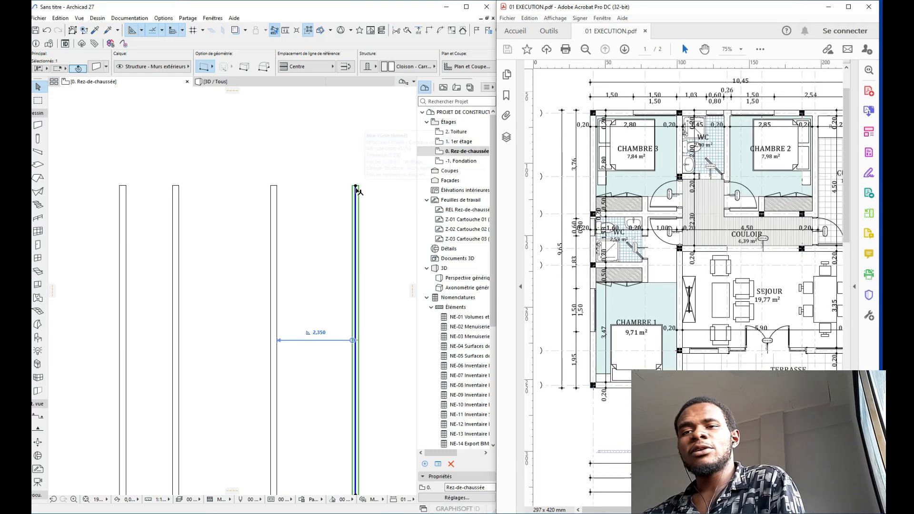
pyautogui.click(367, 145)
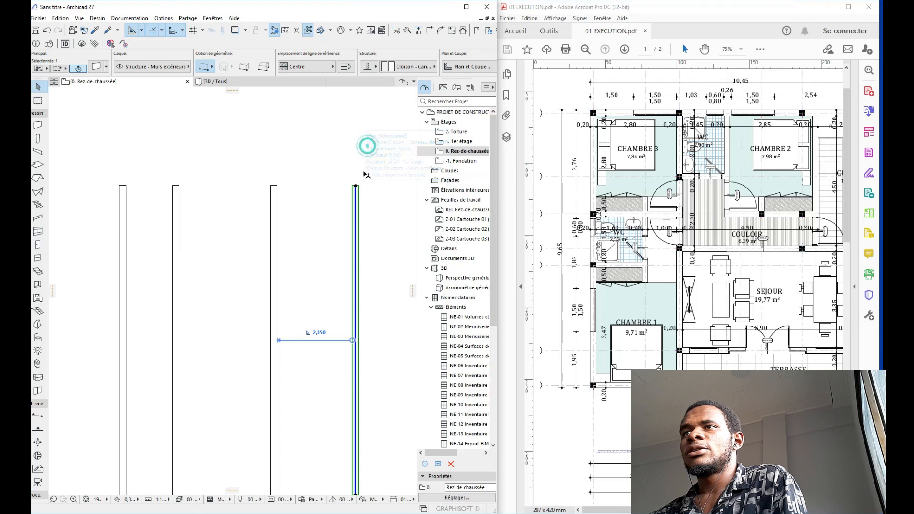
pyautogui.hotkey('ctrl', 'shift', 'e')
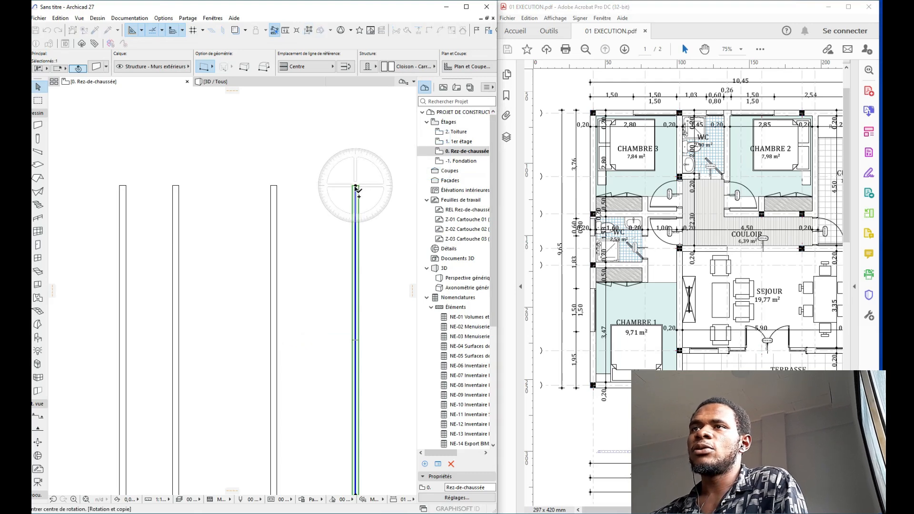
pyautogui.click(356, 186)
pyautogui.click(356, 290)
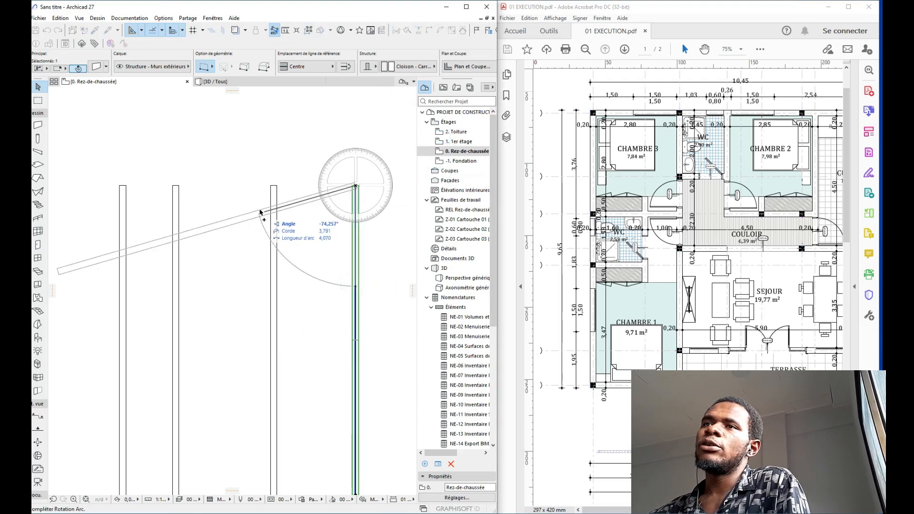
pyautogui.click(247, 189)
pyautogui.scroll(-3, 309, 147)
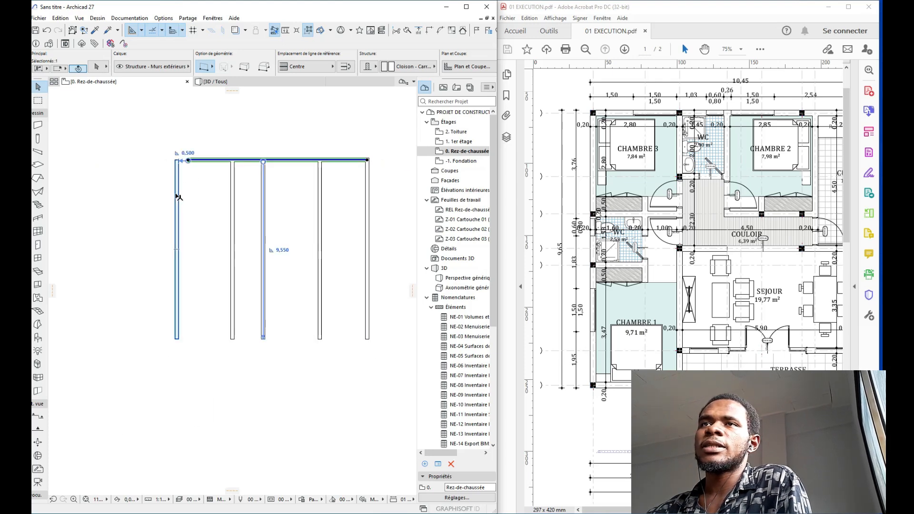
pyautogui.keyDown('shift'); pyautogui.click(177, 195); pyautogui.keyUp('shift')
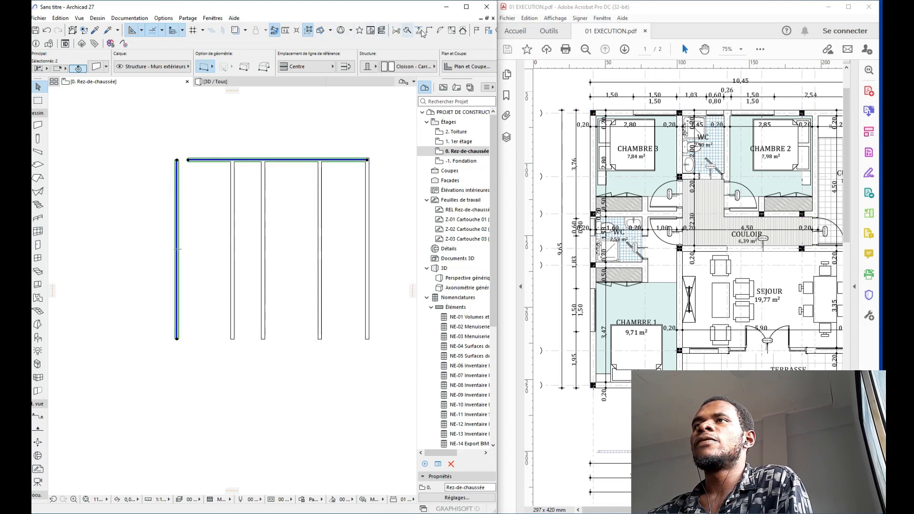
# Step: Join the left and top walls at their corner
pyautogui.click(428, 31)
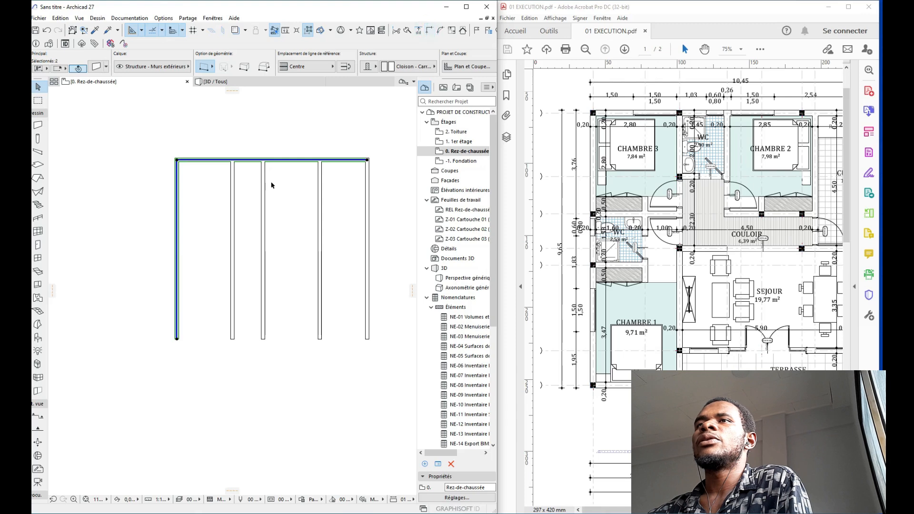
pyautogui.click(175, 143)
pyautogui.moveTo(319, 172); pyautogui.dragTo(168, 218, button='middle')
pyautogui.scroll(-3, 637, 148)
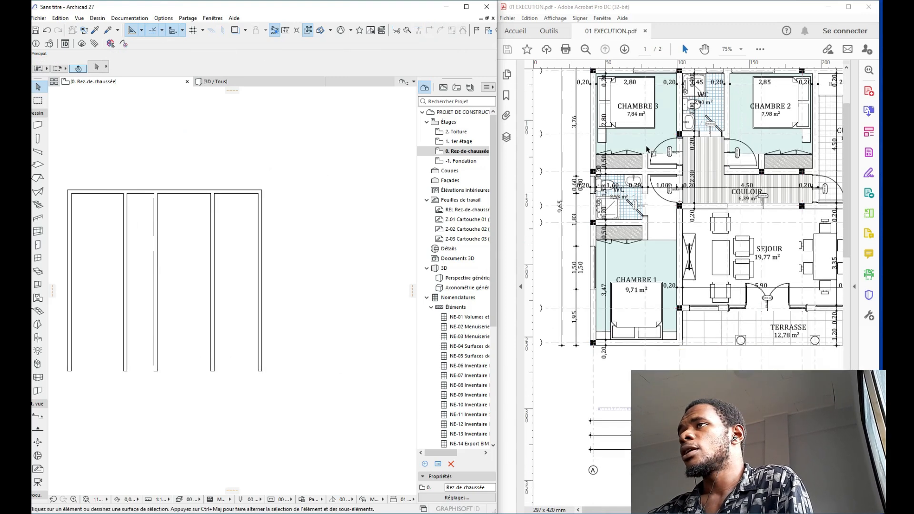
pyautogui.scroll(3, 638, 149)
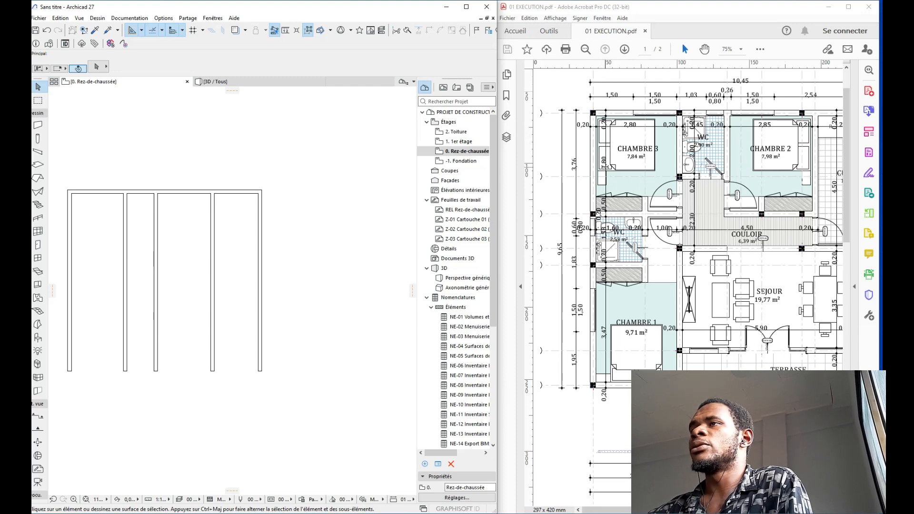
# Step: Copy the top wall downward and set its distance below the top wall to 3,500
pyautogui.click(188, 193)
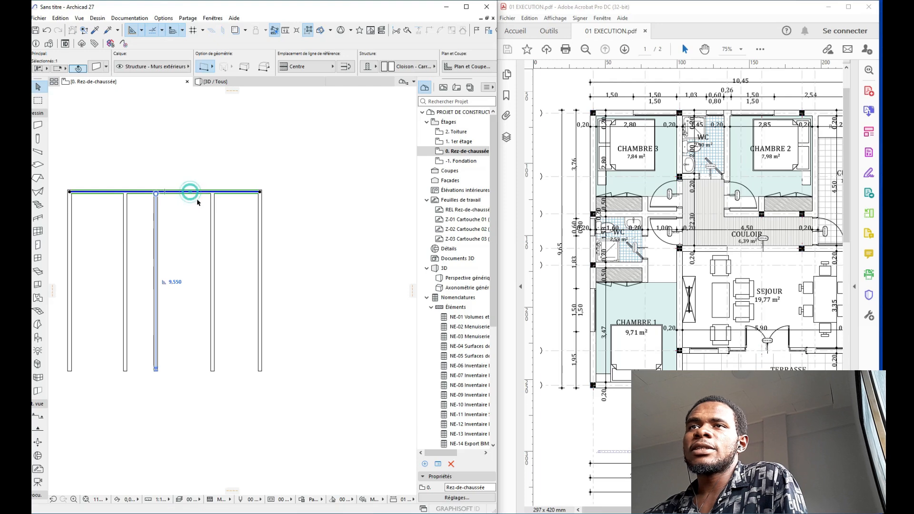
pyautogui.hotkey('ctrl', 'shift', 'd')
pyautogui.click(201, 206)
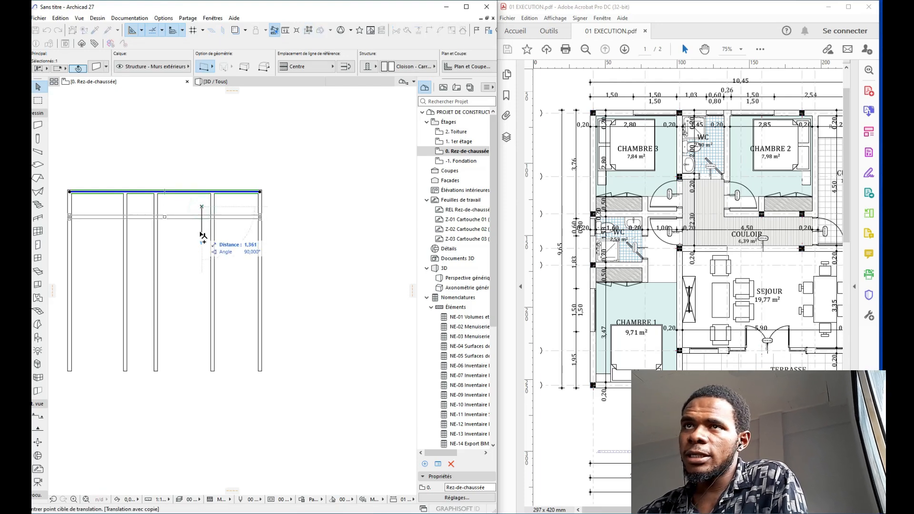
pyautogui.write('2,8')
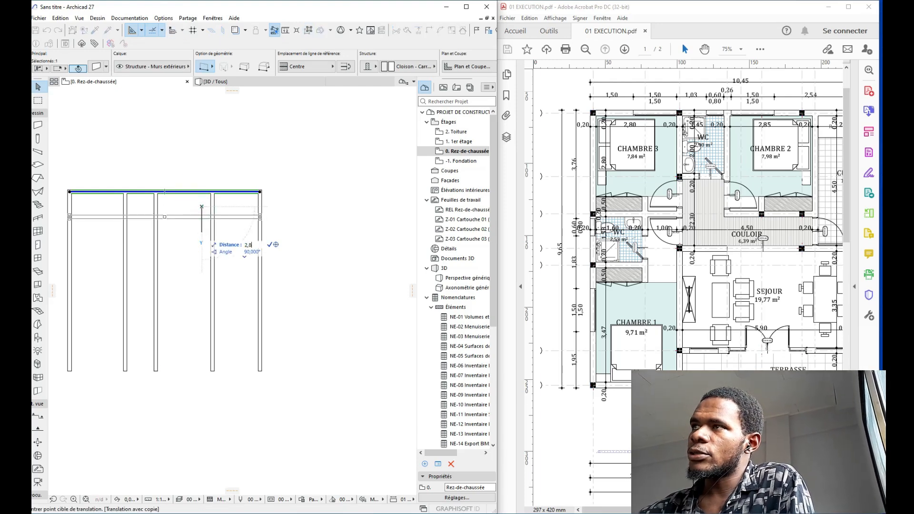
pyautogui.press('Return')
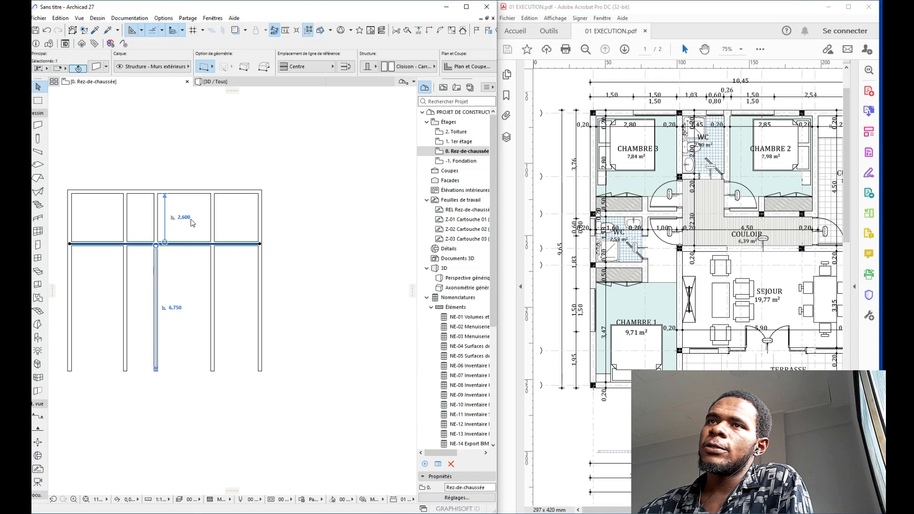
pyautogui.click(185, 217)
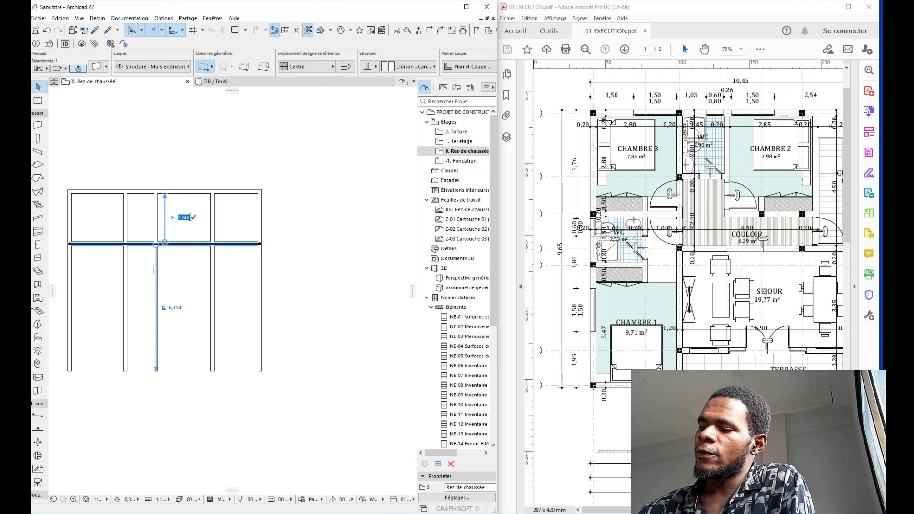
pyautogui.write('2,8')
pyautogui.press('Return')
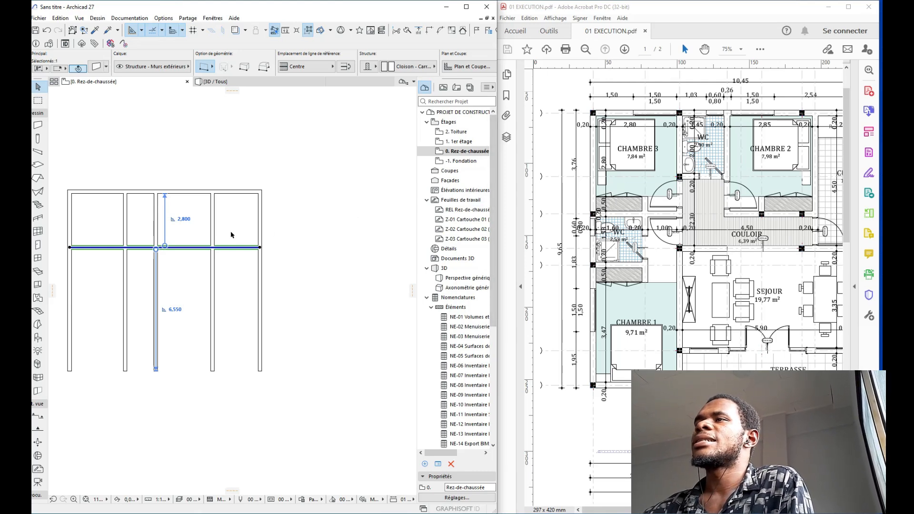
pyautogui.click(184, 219)
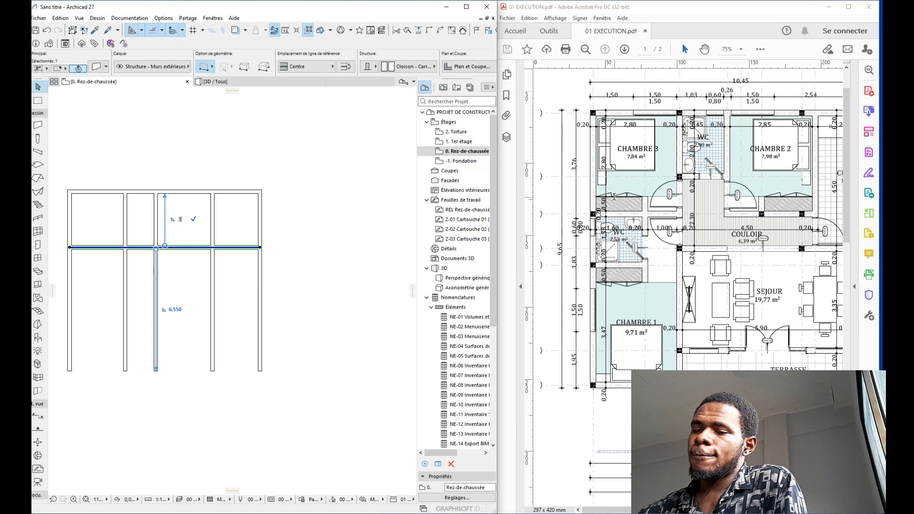
pyautogui.press('Return')
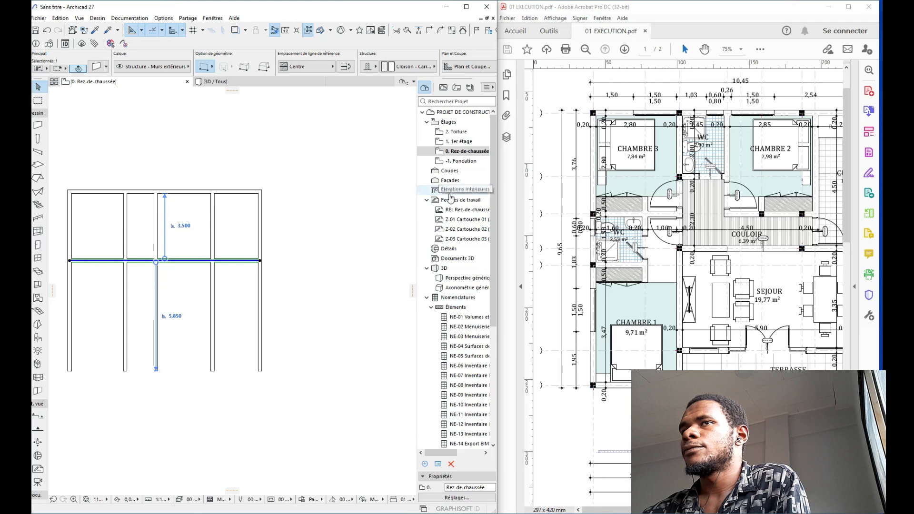
# Step: Copy the middle horizontal wall downward, spaced 1,58 below it
pyautogui.click(216, 174)
pyautogui.moveTo(269, 181); pyautogui.dragTo(318, 171, button='middle')
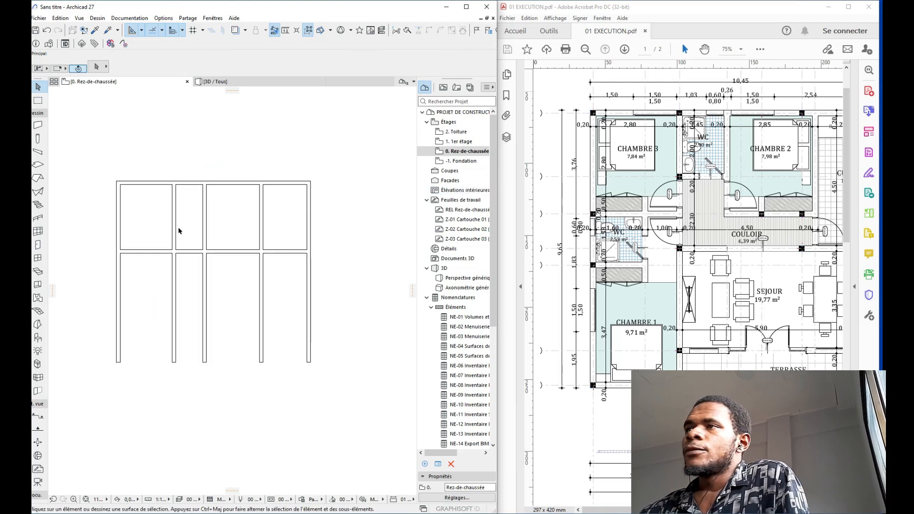
pyautogui.click(205, 252)
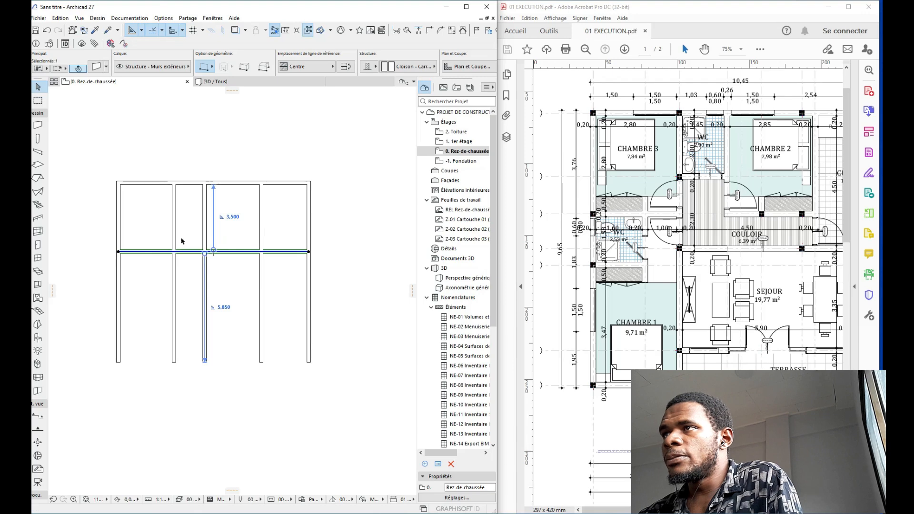
pyautogui.hotkey('ctrl', 'shift', 'd')
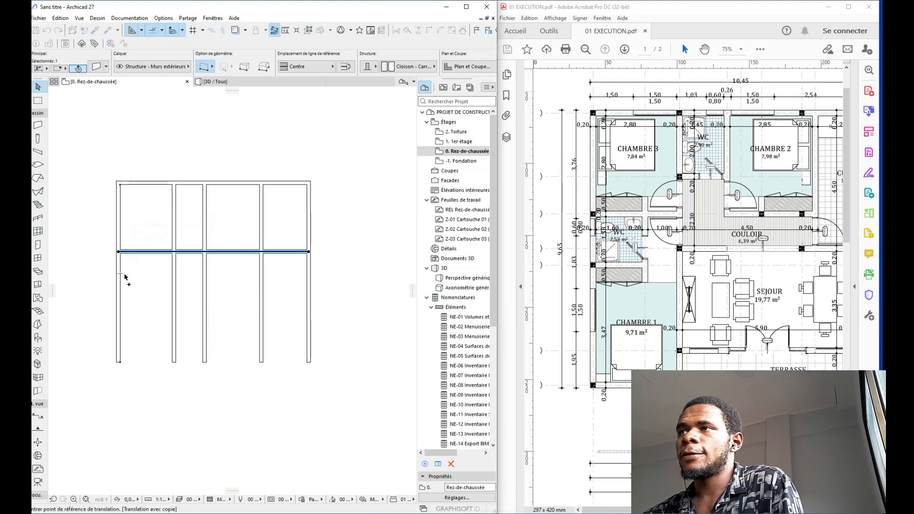
pyautogui.click(126, 267)
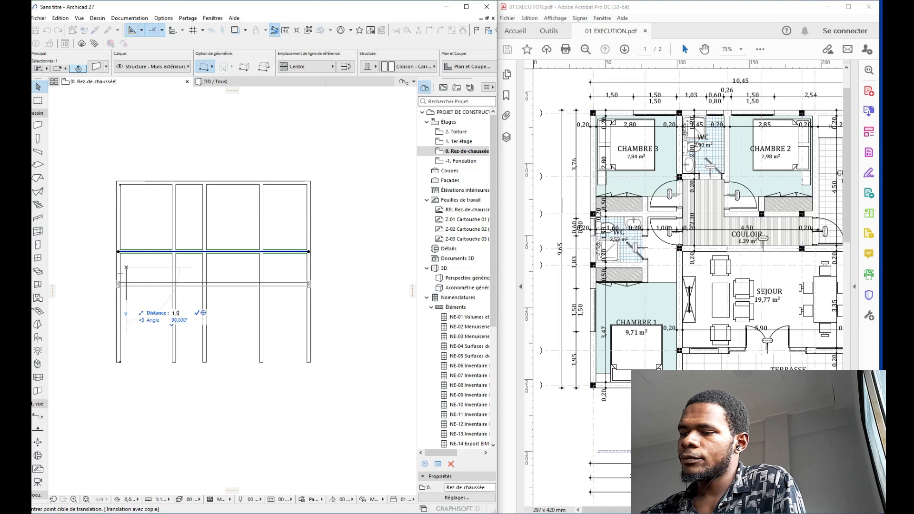
pyautogui.click(128, 299)
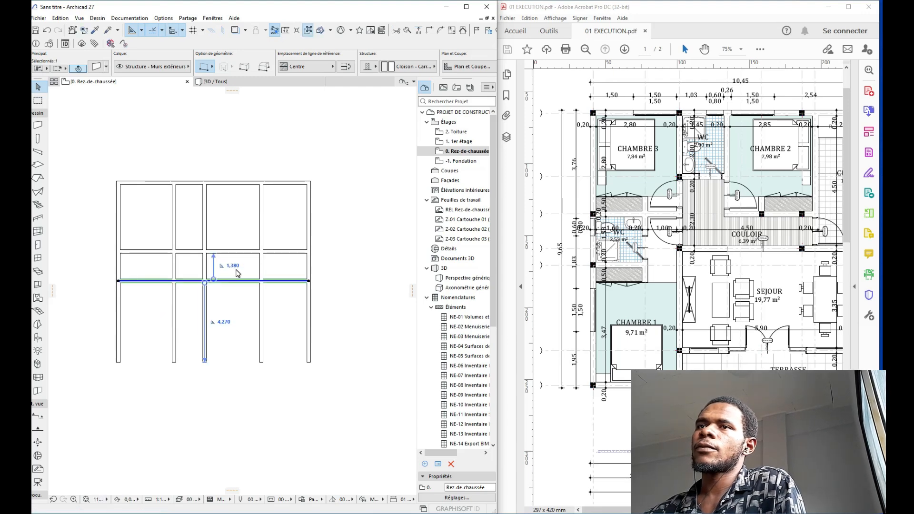
pyautogui.click(234, 265)
pyautogui.write('1,58')
pyautogui.press('Return')
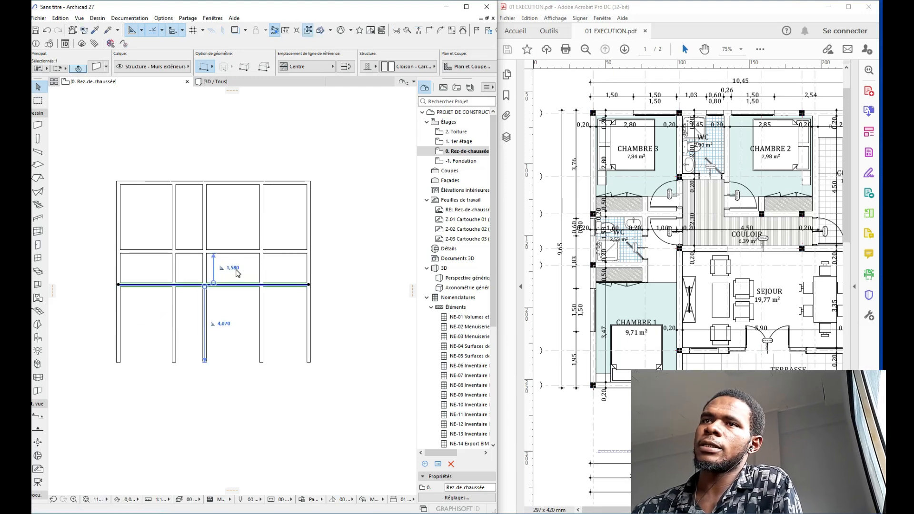
# Step: Copy that wall again and set it 4,00 lower to form the bottom edge
pyautogui.hotkey('ctrl', 'shift', 'd')
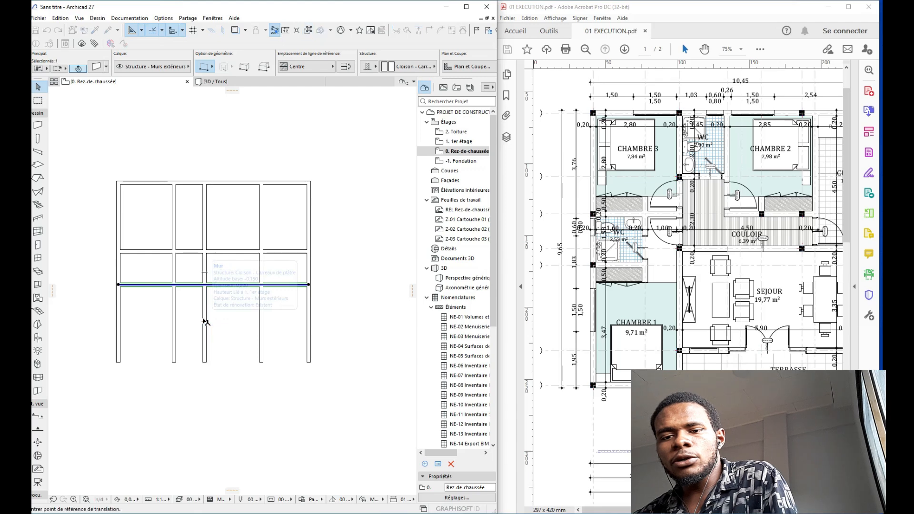
pyautogui.click(231, 298)
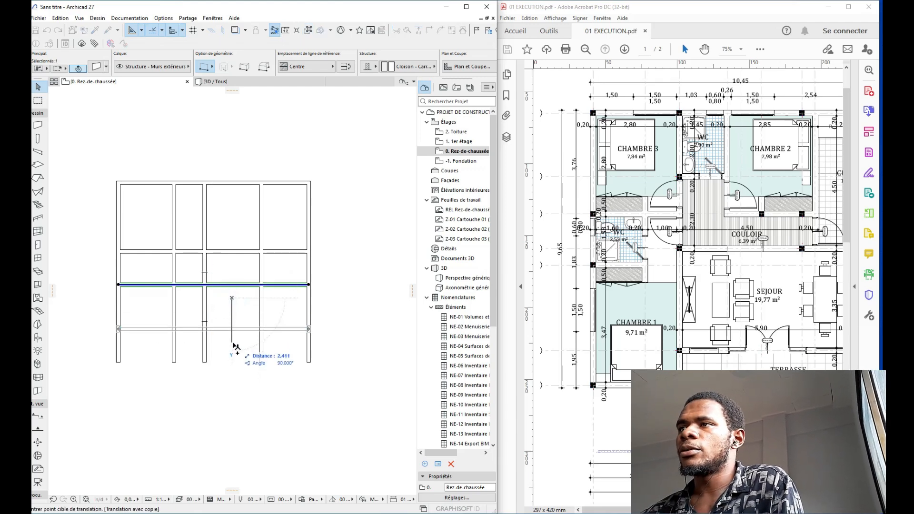
pyautogui.write('3,50')
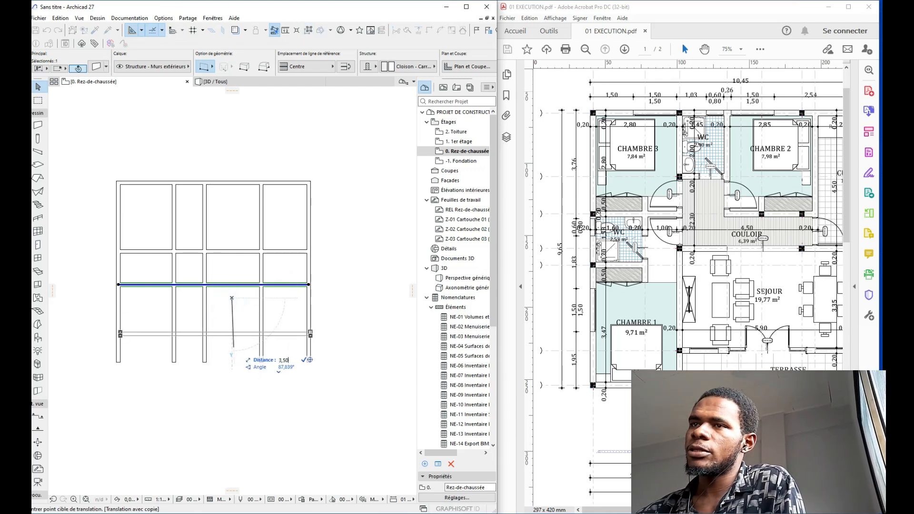
pyautogui.press('Return')
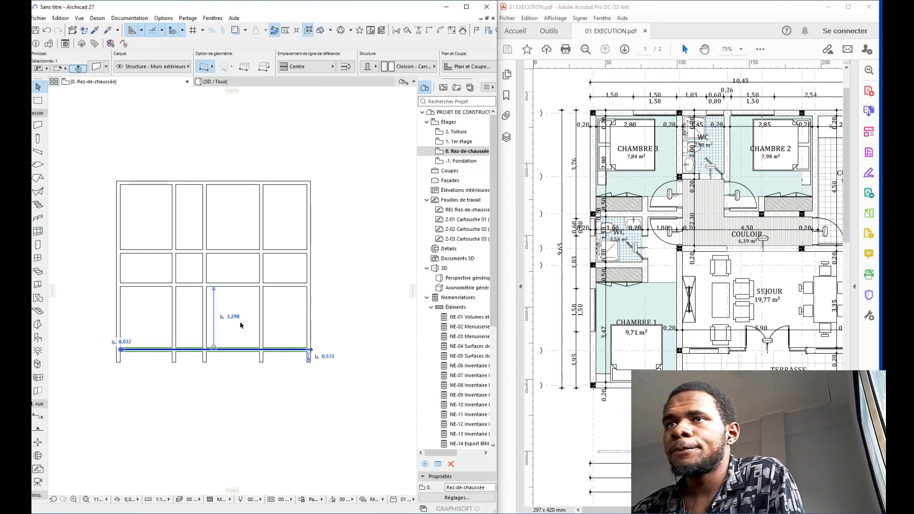
pyautogui.click(234, 317)
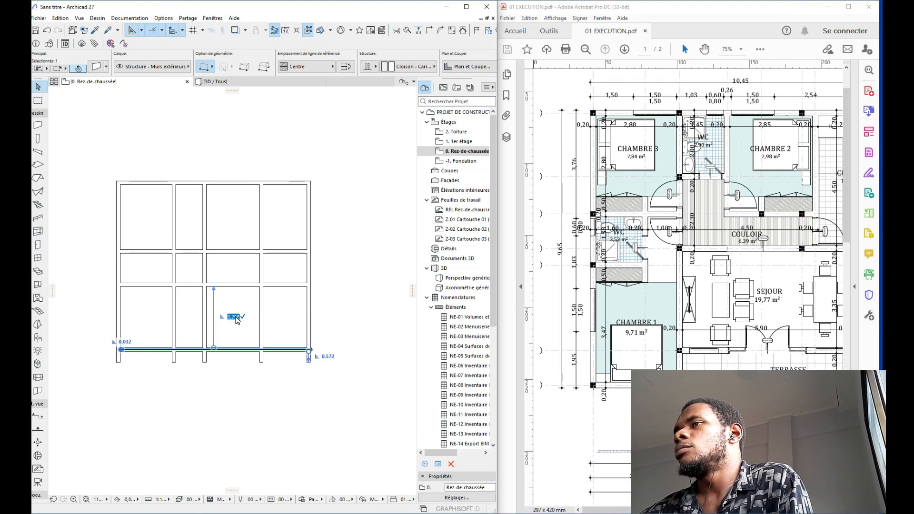
pyautogui.write('4')
pyautogui.press('Return')
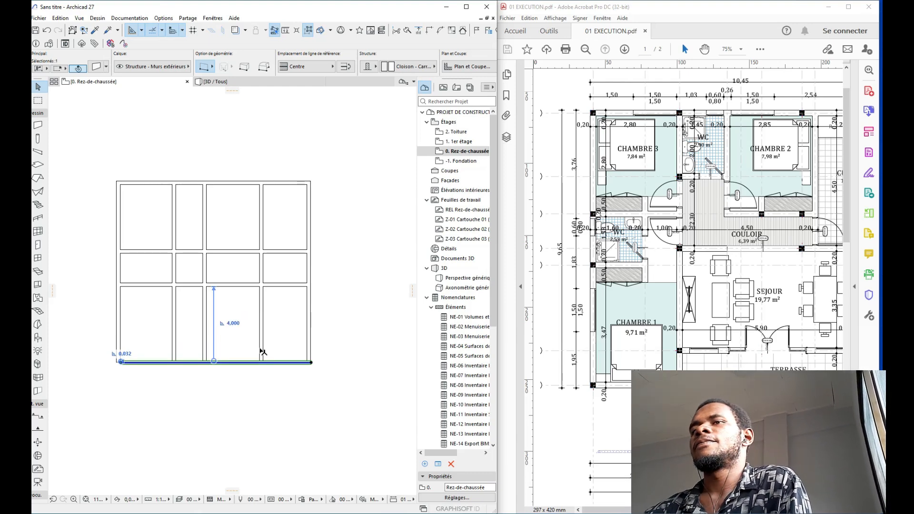
pyautogui.click(299, 324)
pyautogui.click(326, 328)
# Step: Join the right, bottom and left walls at their corners
pyautogui.click(298, 382)
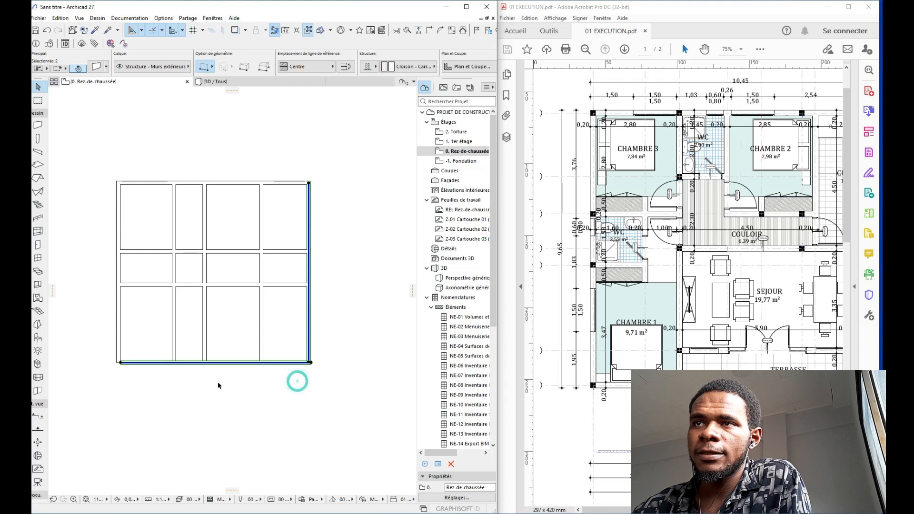
pyautogui.keyDown('shift'); pyautogui.click(119, 332); pyautogui.keyUp('shift')
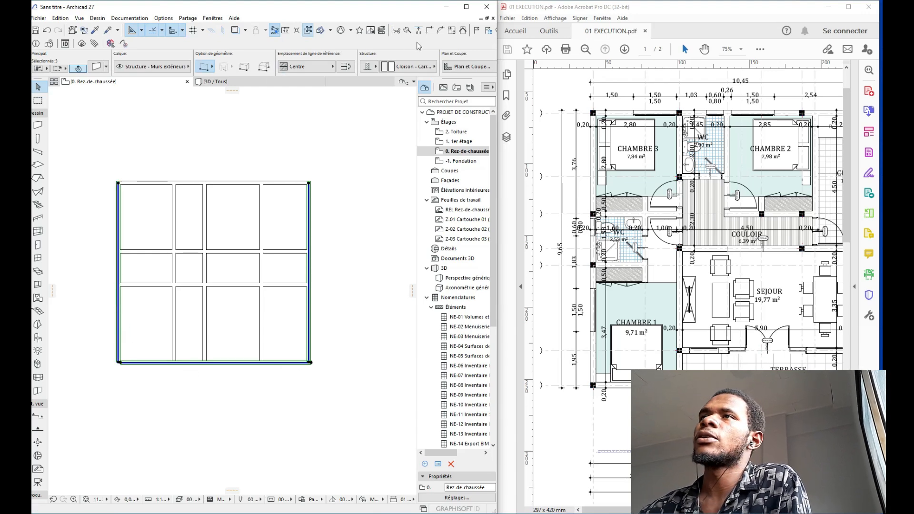
pyautogui.click(427, 31)
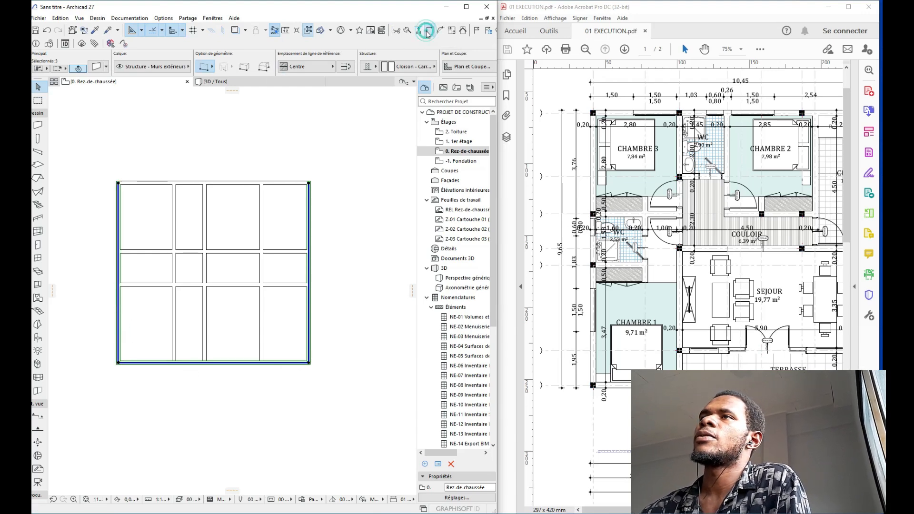
pyautogui.click(338, 179)
pyautogui.moveTo(331, 189)
pyautogui.mouseDown(button='middle')
pyautogui.moveTo(313, 183)
pyautogui.moveTo(336, 200)
pyautogui.mouseUp(button='middle')
pyautogui.scroll(-2, 322, 200)
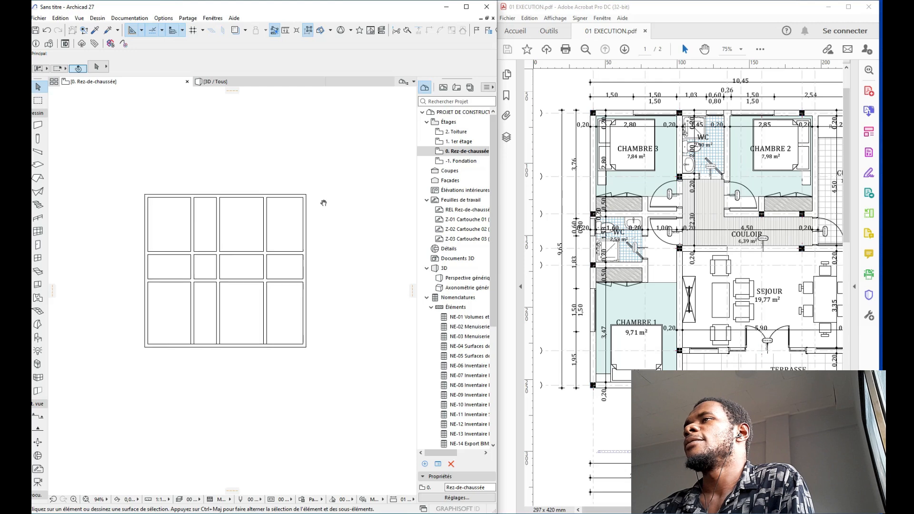
pyautogui.scroll(2, 160, 229)
pyautogui.moveTo(161, 230)
pyautogui.mouseDown(button='middle')
pyautogui.moveTo(162, 256)
pyautogui.moveTo(164, 233)
pyautogui.mouseUp(button='middle')
pyautogui.scroll(-2, 197, 265)
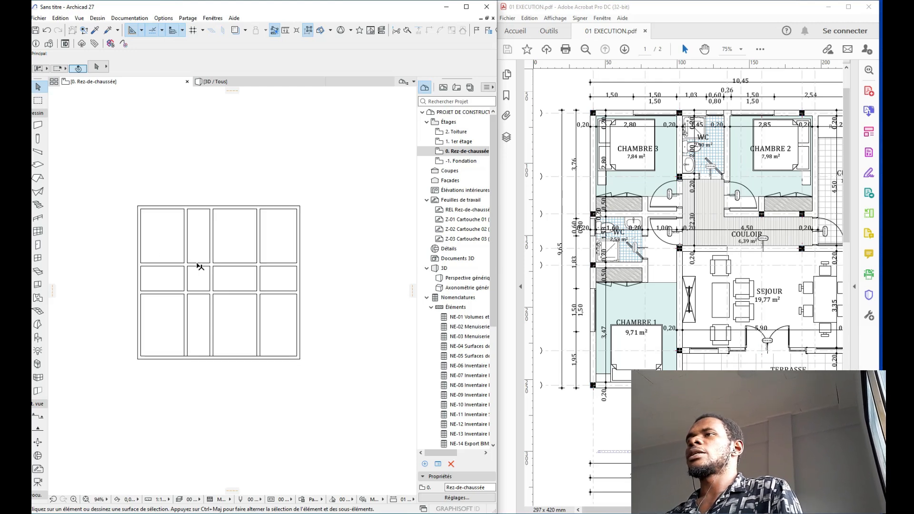
pyautogui.scroll(2, 172, 265)
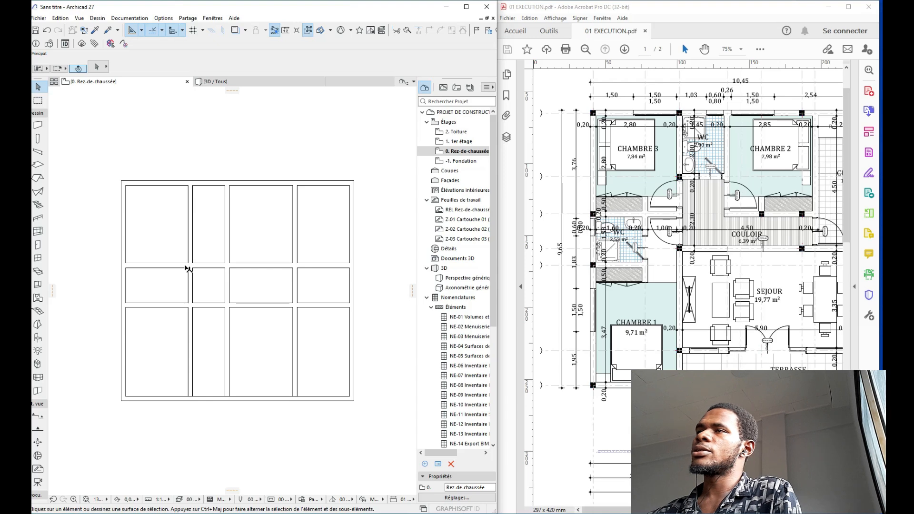
pyautogui.moveTo(186, 266); pyautogui.dragTo(189, 261, button='middle')
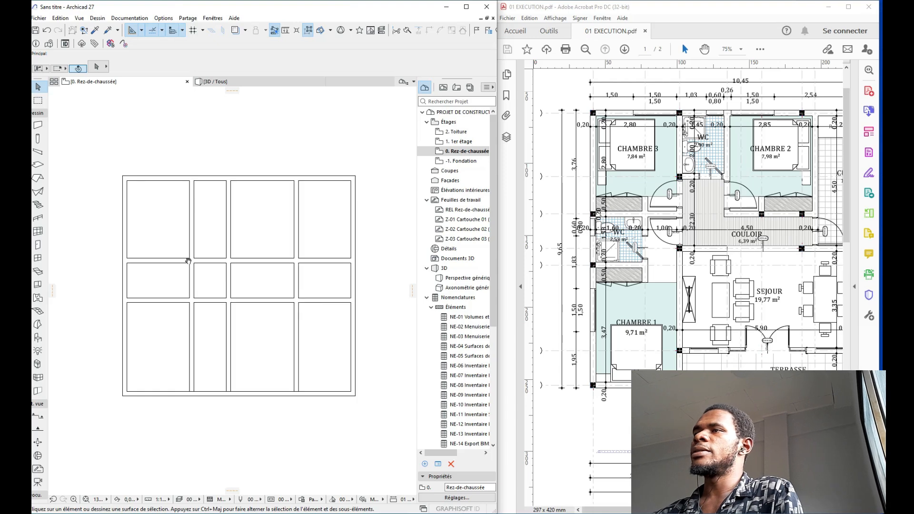
# Step: Copy the top wall 2 m below it as a new horizontal partition
pyautogui.click(211, 183)
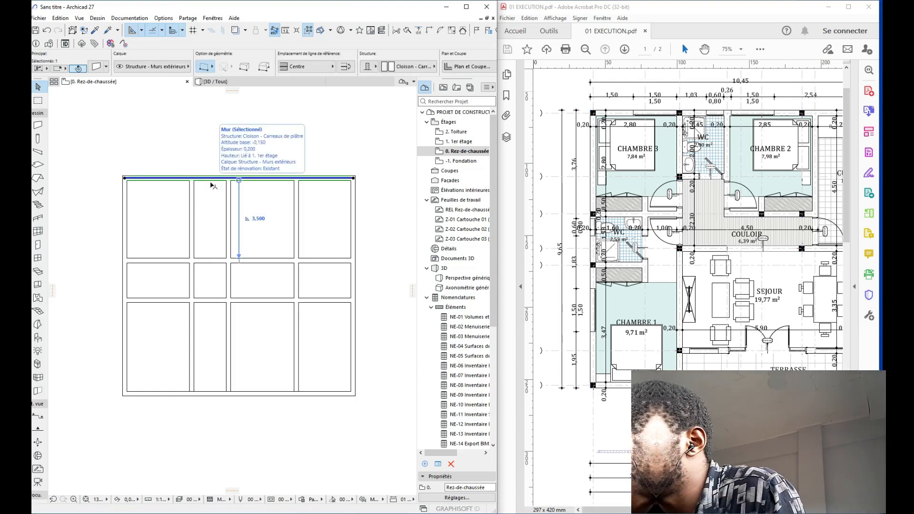
pyautogui.hotkey('ctrl', 'd')
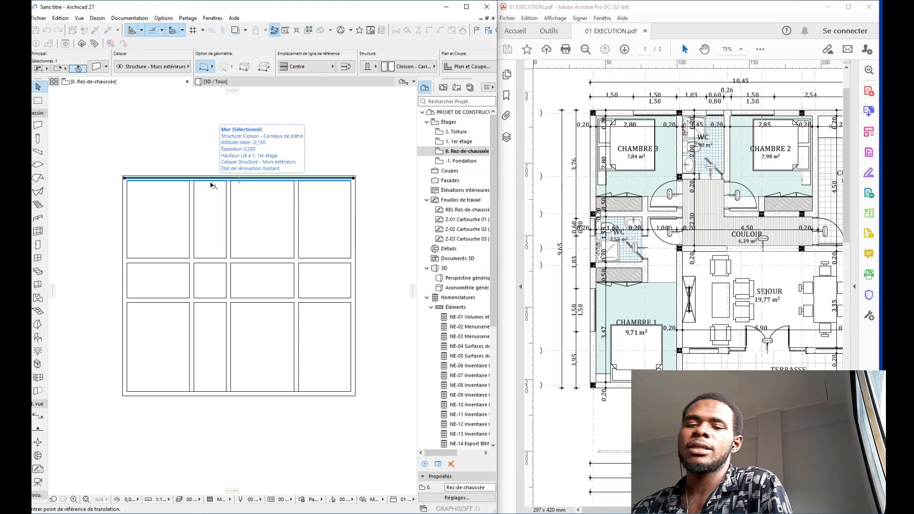
pyautogui.click(208, 189)
pyautogui.press('ctrl')
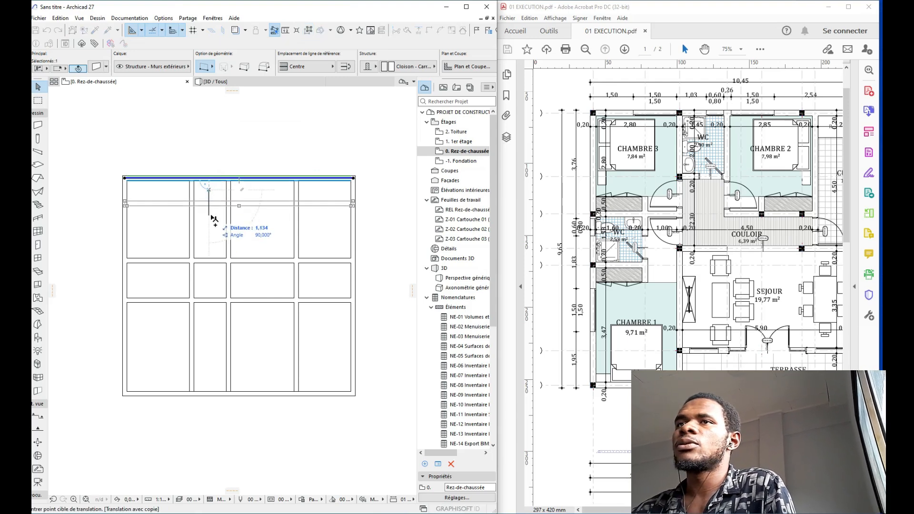
pyautogui.write('2,2')
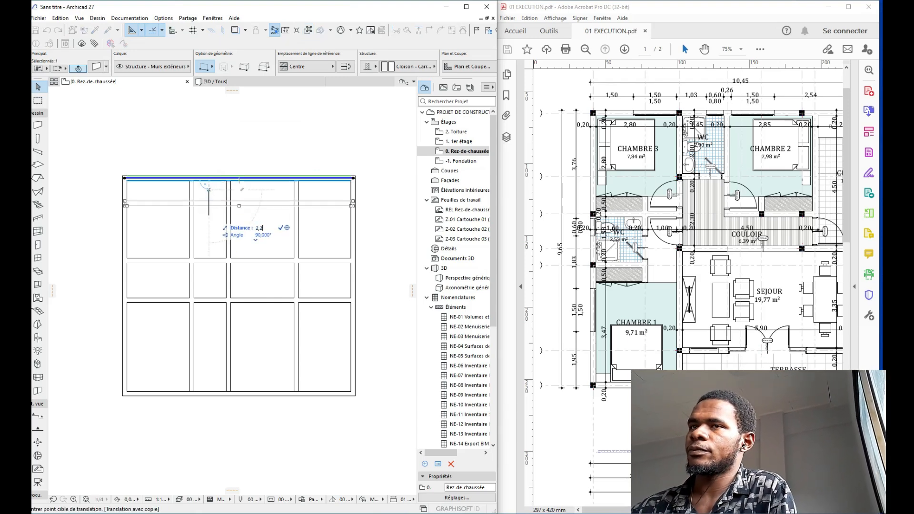
pyautogui.press('Return')
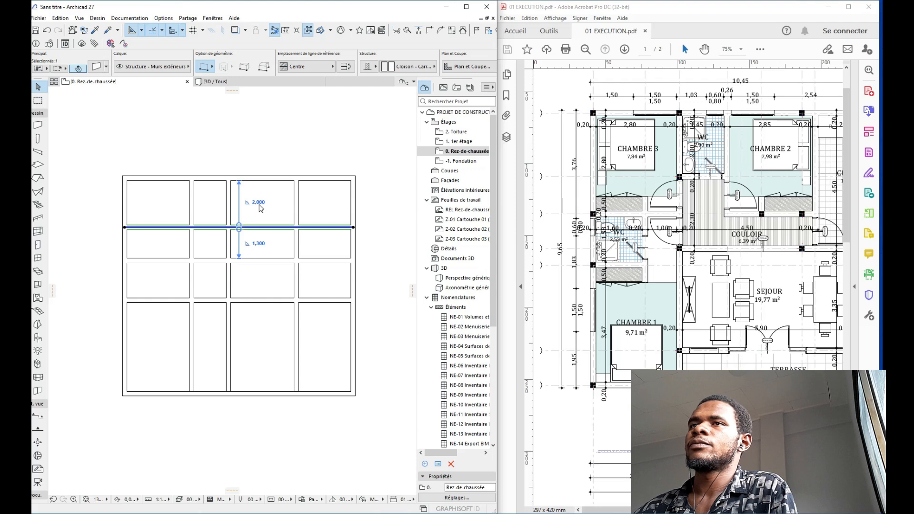
# Step: Trim the new horizontal wall back to the two vertical walls, removing its extra segments
pyautogui.click(227, 242)
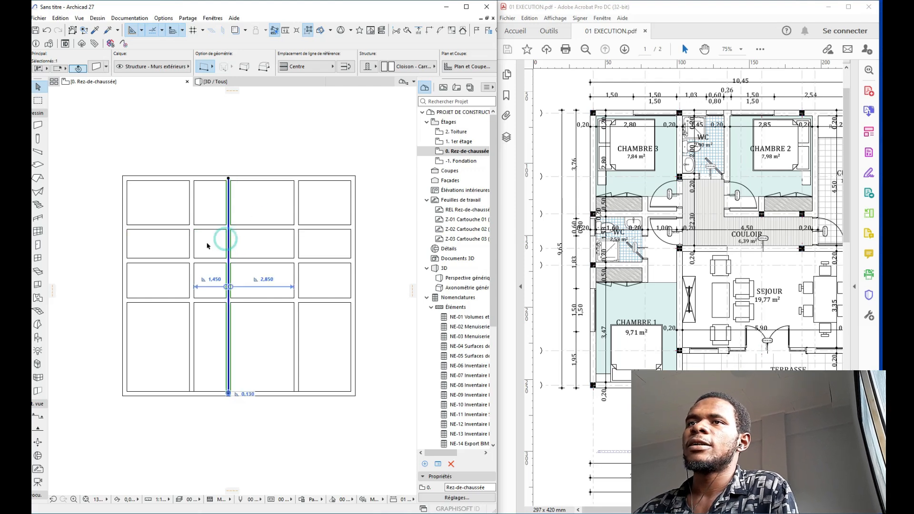
pyautogui.keyDown('shift'); pyautogui.click(191, 243); pyautogui.keyUp('shift')
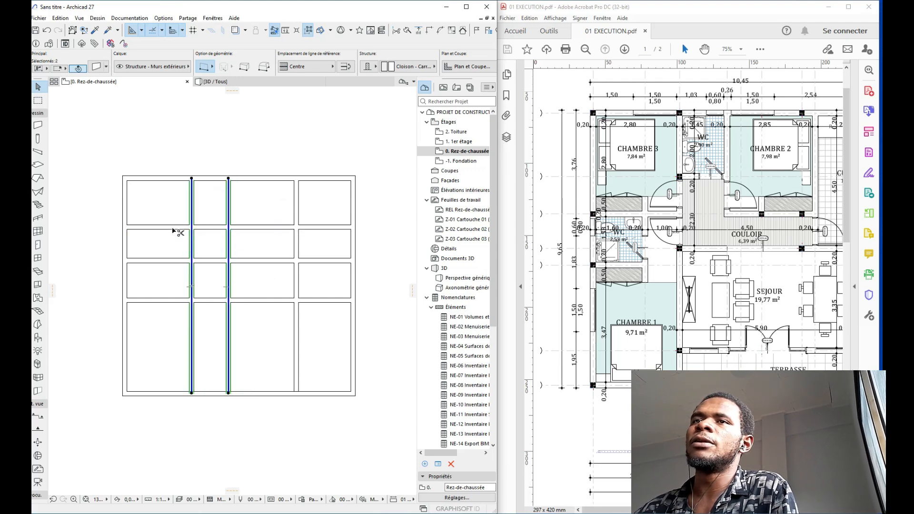
pyautogui.keyDown('ctrl'); pyautogui.click(174, 227); pyautogui.keyUp('ctrl')
pyautogui.keyDown('ctrl'); pyautogui.click(278, 227); pyautogui.keyUp('ctrl')
pyautogui.press('Escape')
pyautogui.moveTo(239, 234); pyautogui.dragTo(253, 198, button='middle')
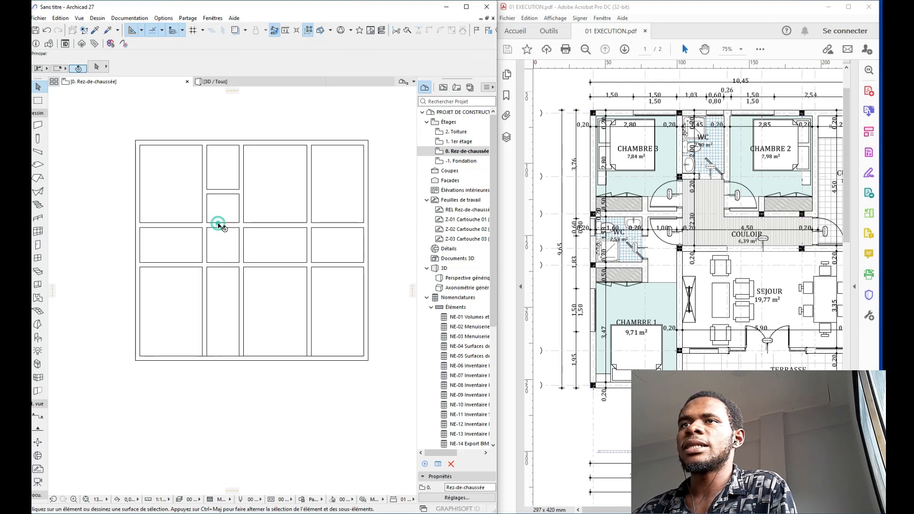
pyautogui.keyDown('ctrl'); pyautogui.click(219, 225); pyautogui.keyUp('ctrl')
pyautogui.moveTo(216, 245); pyautogui.dragTo(226, 203, button='middle')
pyautogui.scroll(1, 219, 220)
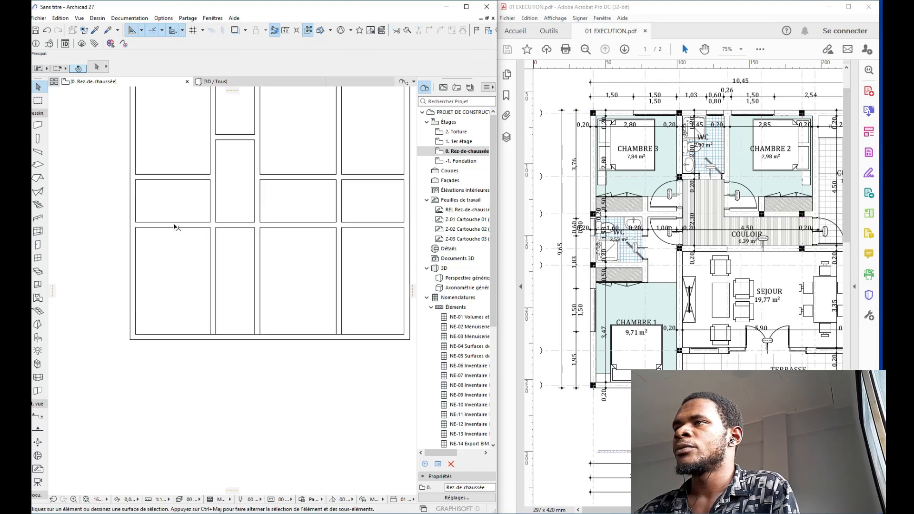
# Step: Copy the left outer wall 1,6 m to the right as a vertical partition
pyautogui.click(134, 200)
pyautogui.hotkey('ctrl', 'shift', 'd')
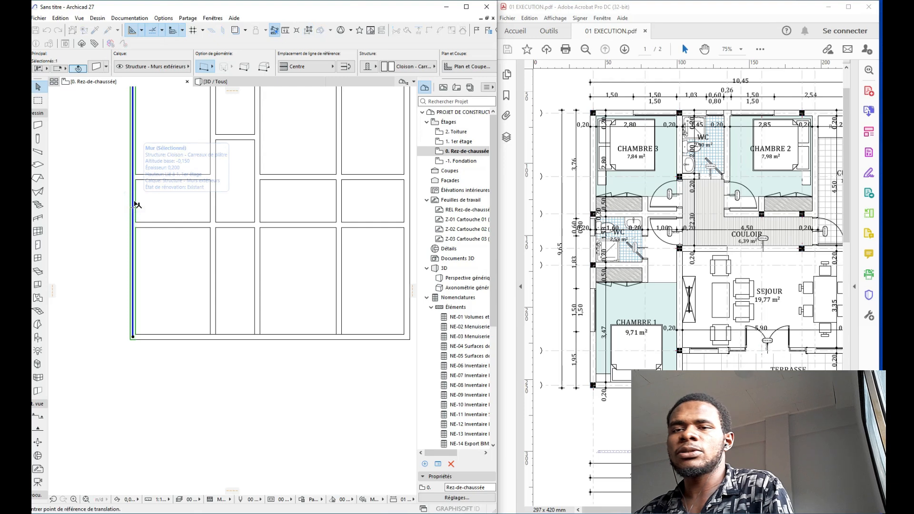
pyautogui.click(134, 200)
pyautogui.click(145, 199)
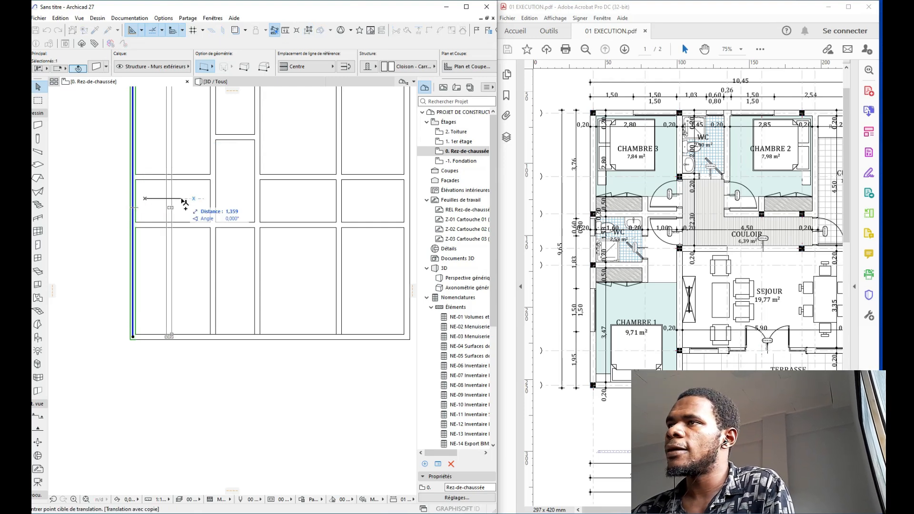
pyautogui.write('1,8')
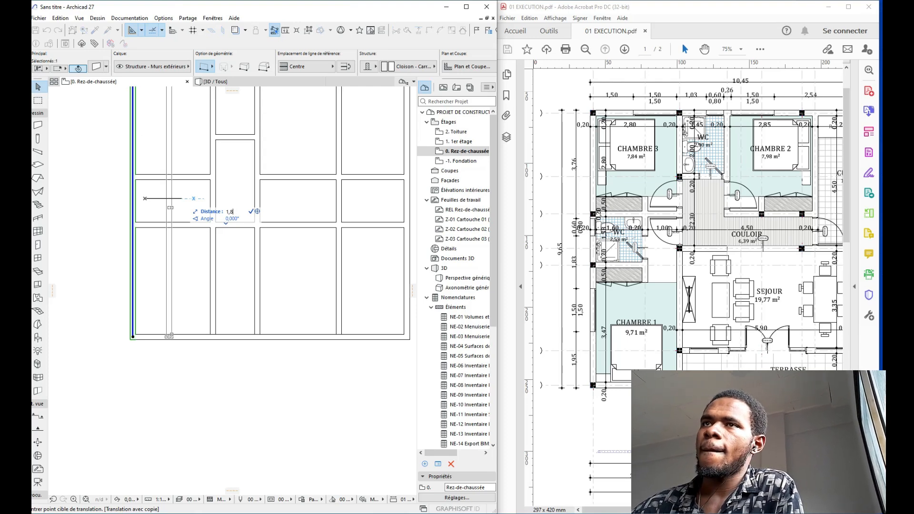
pyautogui.press('Return')
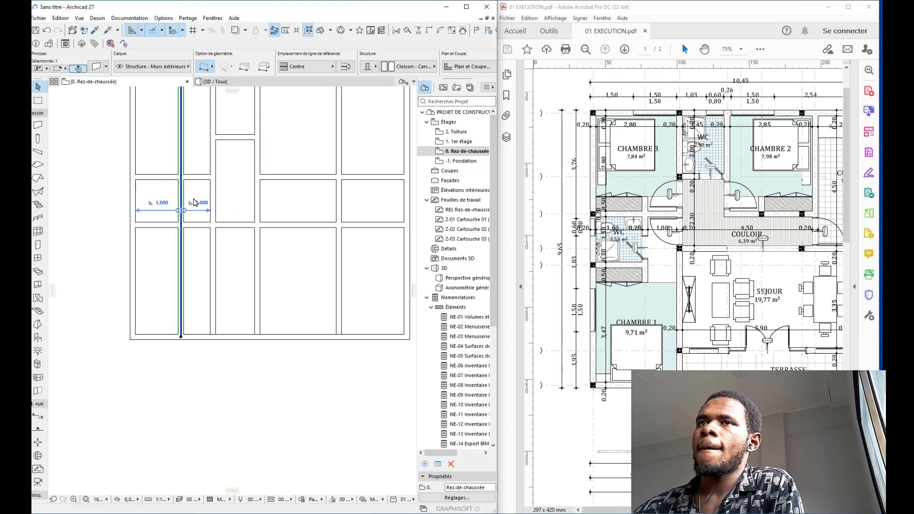
# Step: Trim the new partition to the upper and lower horizontal walls and delete the short wall segment
pyautogui.click(194, 224)
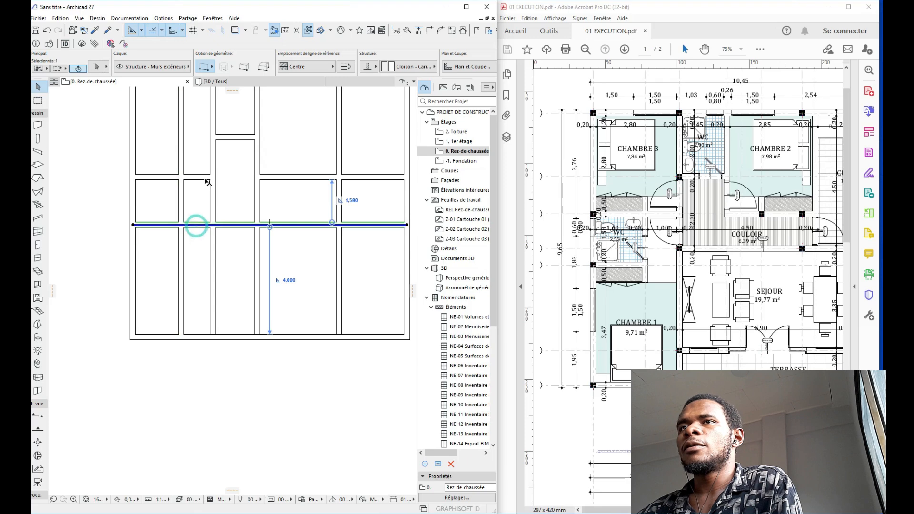
pyautogui.keyDown('shift'); pyautogui.click(205, 177); pyautogui.keyUp('shift')
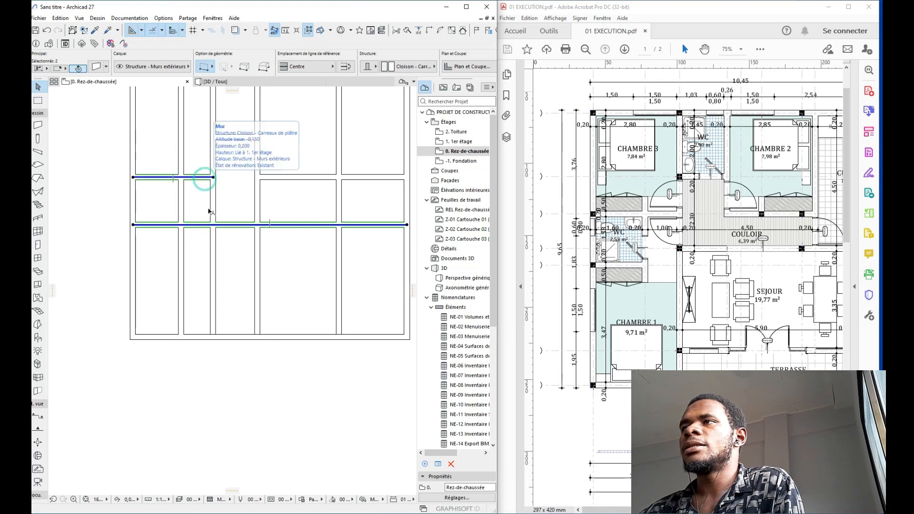
pyautogui.keyDown('ctrl'); pyautogui.click(181, 148); pyautogui.keyUp('ctrl')
pyautogui.keyDown('ctrl'); pyautogui.click(182, 260); pyautogui.keyUp('ctrl')
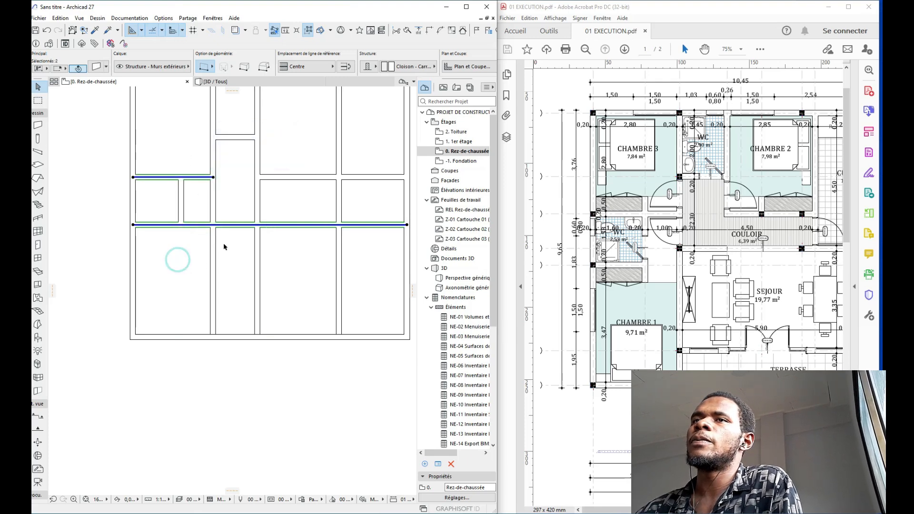
pyautogui.click(192, 271)
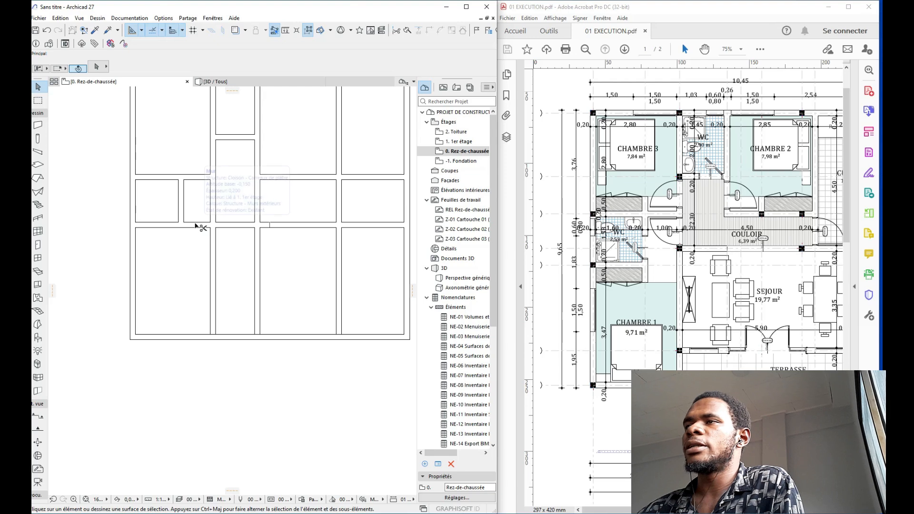
pyautogui.keyDown('ctrl'); pyautogui.click(195, 223); pyautogui.keyUp('ctrl')
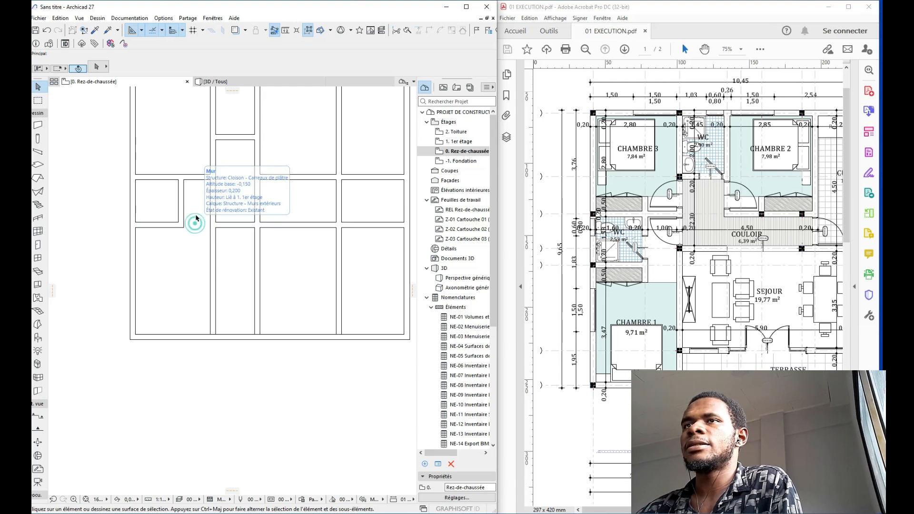
pyautogui.click(196, 179)
pyautogui.click(268, 176)
pyautogui.moveTo(268, 176); pyautogui.dragTo(212, 193, button='middle')
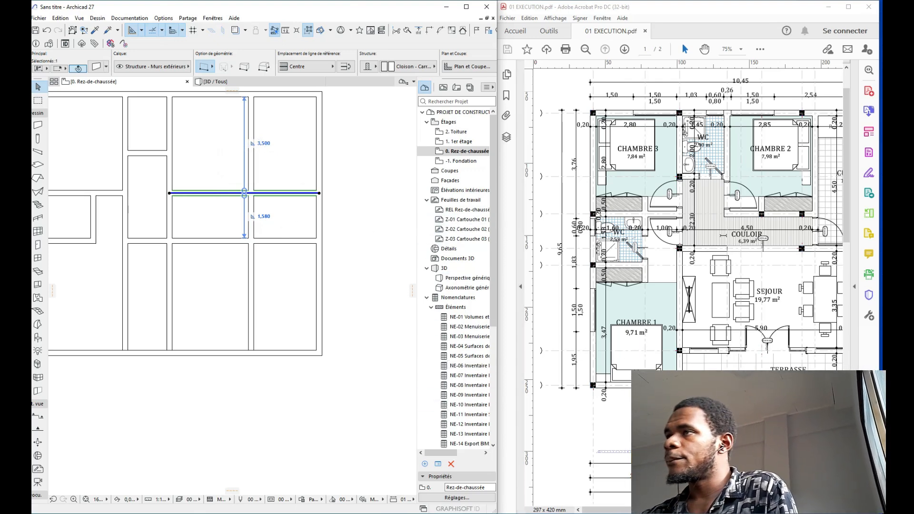
# Step: Copy the selected horizontal wall 1.4 m lower with Drag a Copy
pyautogui.hotkey('ctrl', 'shift', 'd')
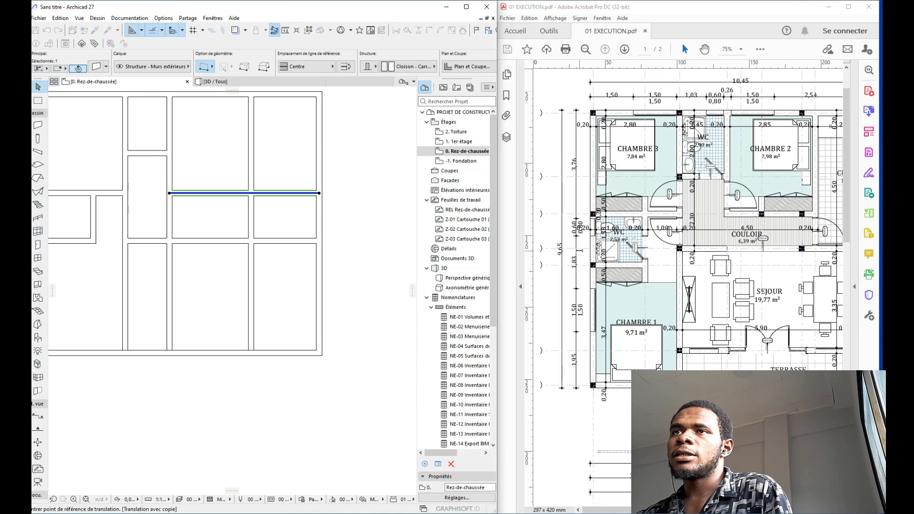
pyautogui.click(283, 205)
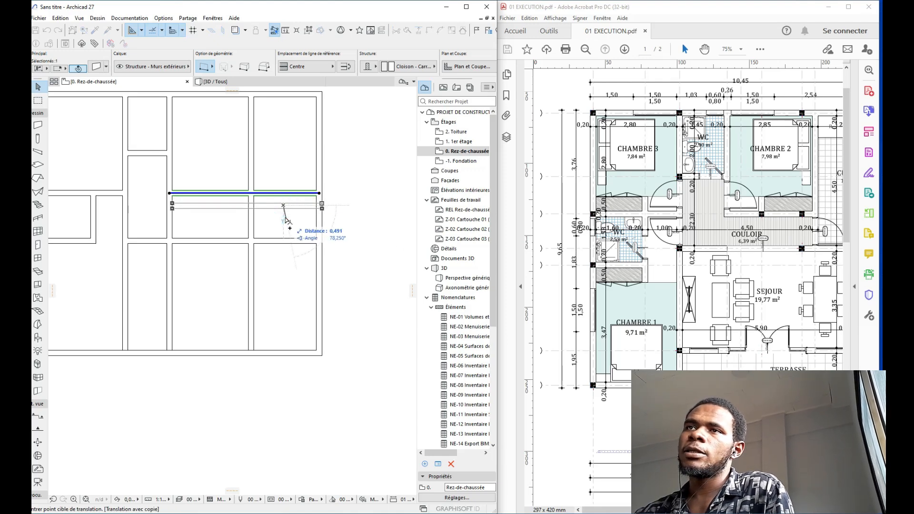
pyautogui.write('1')
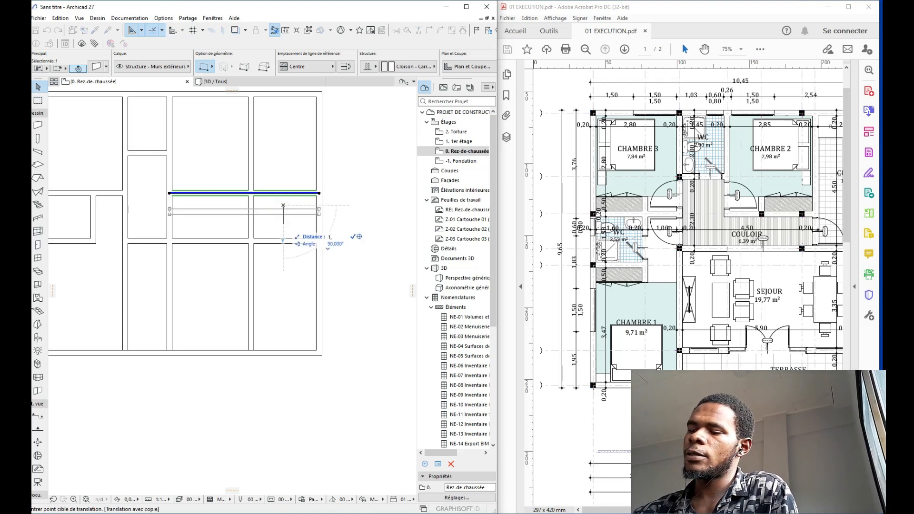
pyautogui.write(',4')
pyautogui.press('Return')
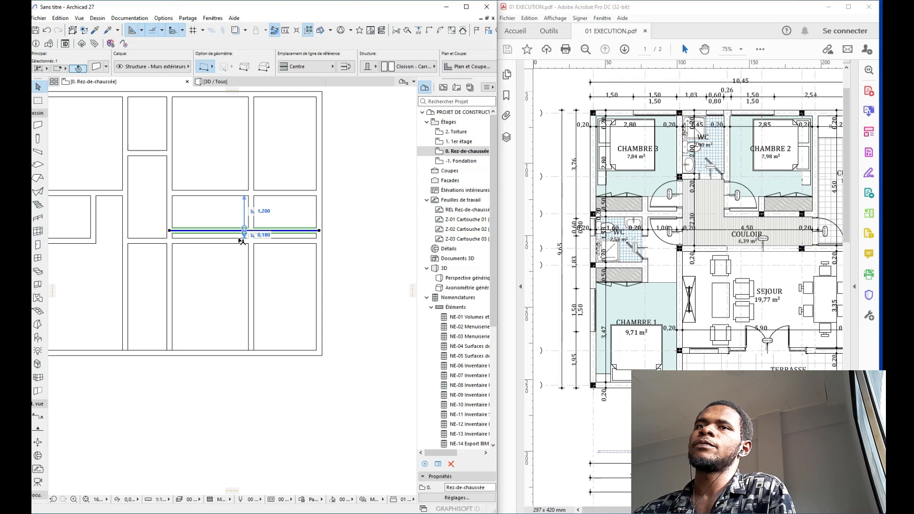
# Step: Set the copied wall 1,000 below the room row and extend it left to the partition
pyautogui.scroll(1, 280, 239)
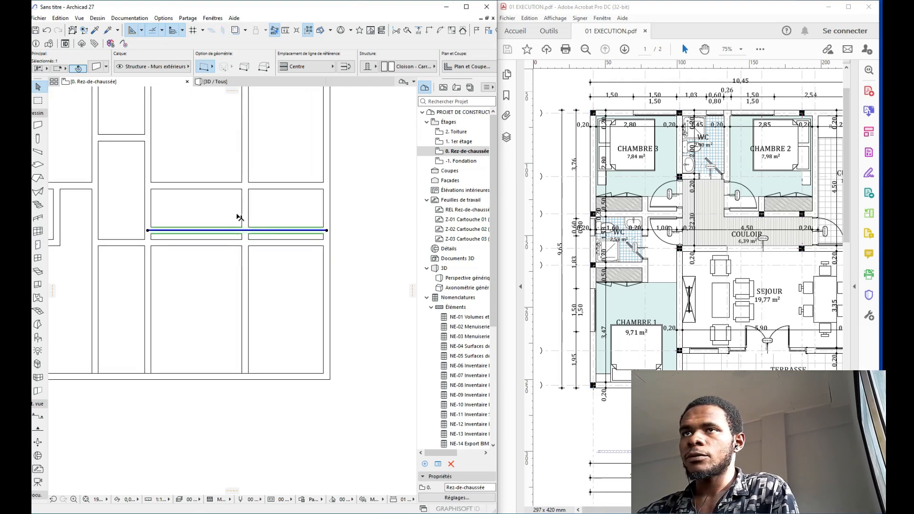
pyautogui.click(256, 210)
pyautogui.write('1')
pyautogui.press('Return')
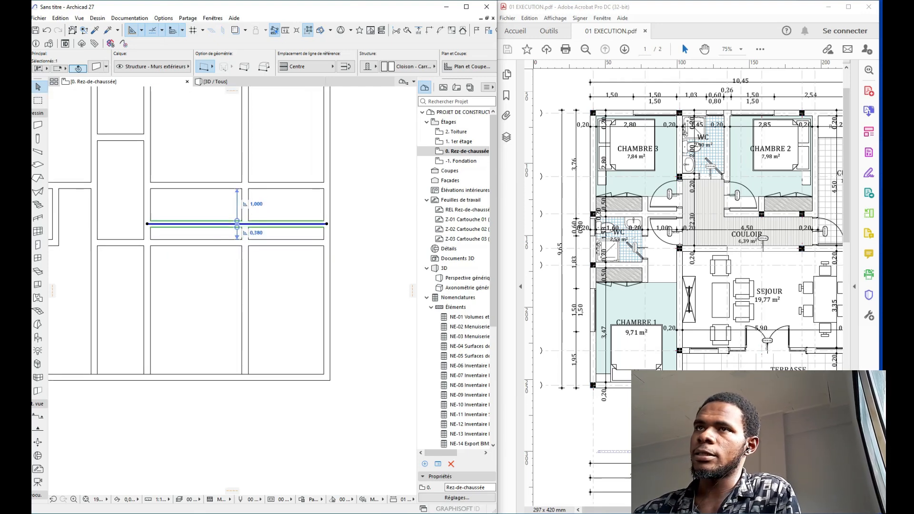
pyautogui.click(148, 225)
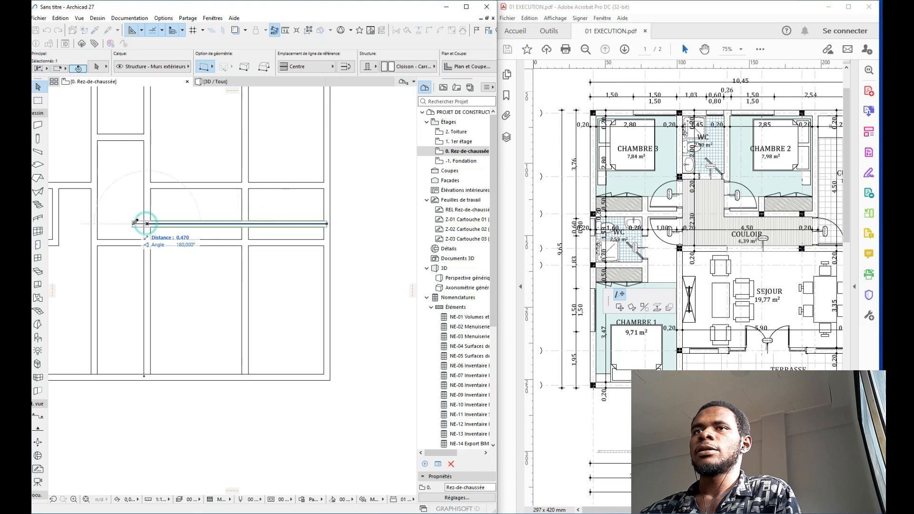
pyautogui.click(95, 223)
# Step: Delete the extra horizontal wall and select the remaining partition
pyautogui.click(117, 191)
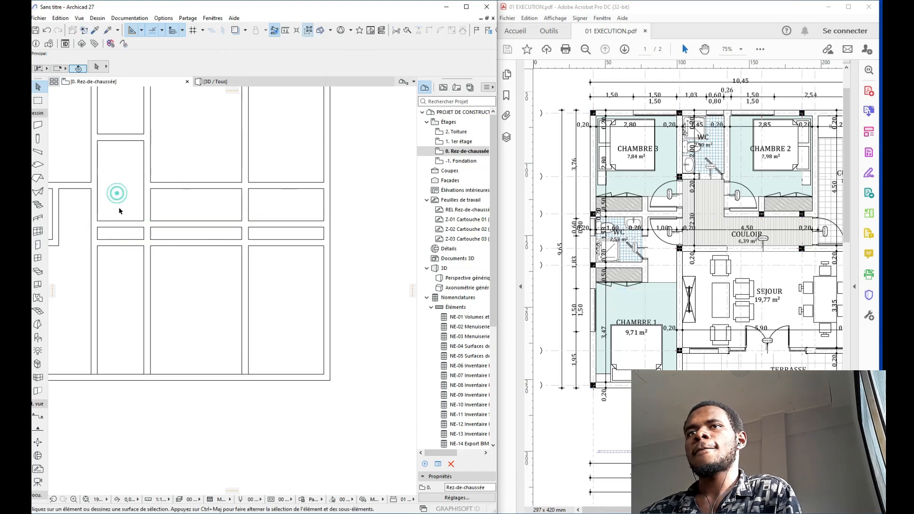
pyautogui.moveTo(144, 248); pyautogui.dragTo(176, 230, button='middle')
pyautogui.click(158, 228)
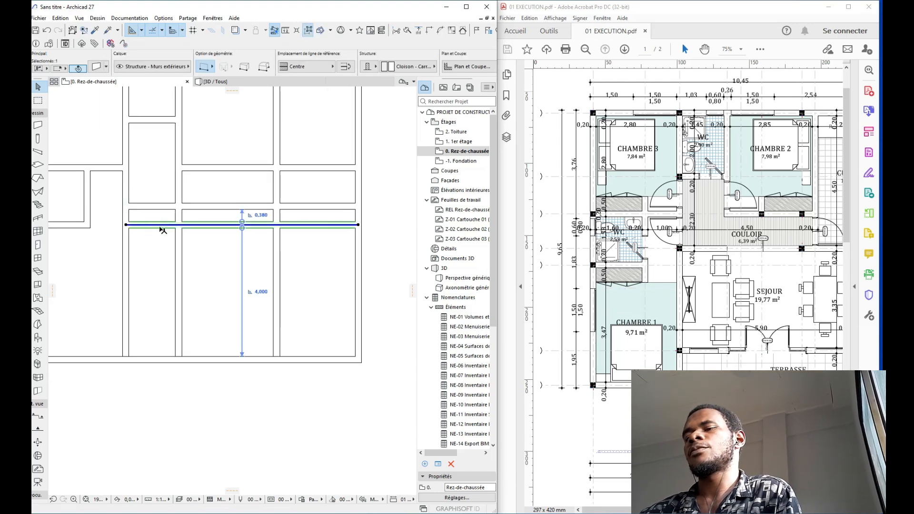
pyautogui.press('Delete')
pyautogui.moveTo(170, 230); pyautogui.dragTo(157, 232, button='middle')
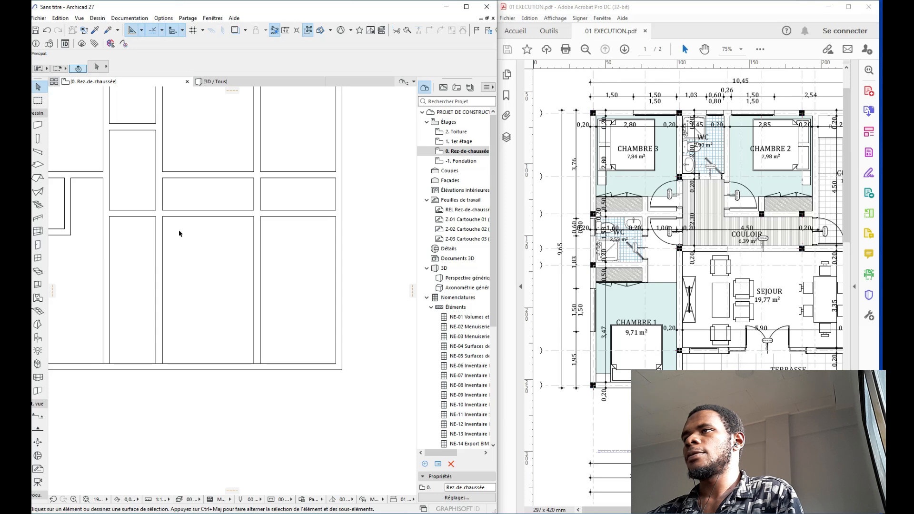
pyautogui.click(170, 213)
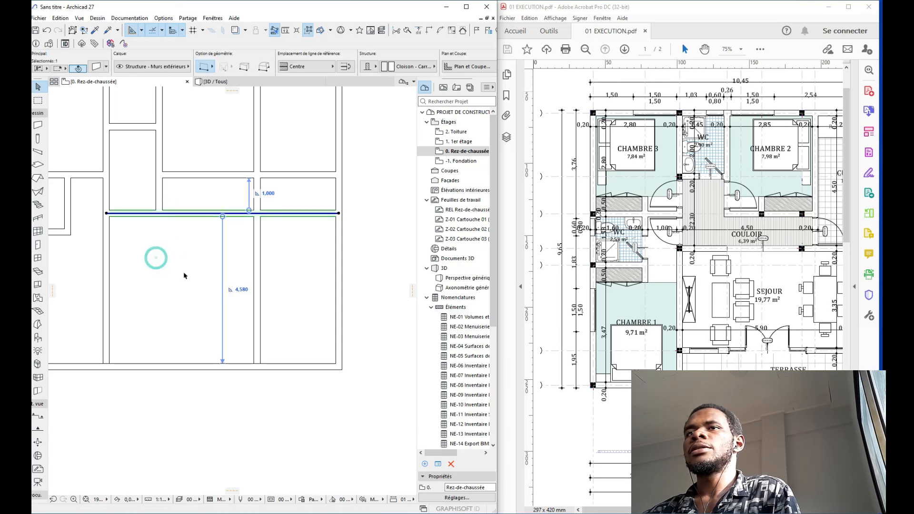
pyautogui.moveTo(193, 260); pyautogui.dragTo(169, 256, button='middle')
# Step: Reselect the horizontal partition, zoom out to the whole plan, and scroll the PDF right to the kitchen
pyautogui.hotkey('ctrl', 'd')
pyautogui.click(264, 213)
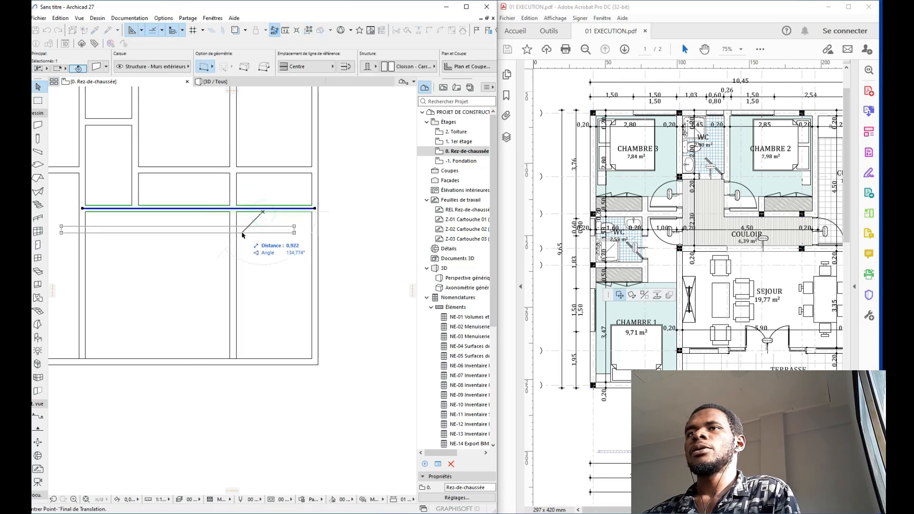
pyautogui.press('Escape')
pyautogui.press('Escape')
pyautogui.click(250, 210)
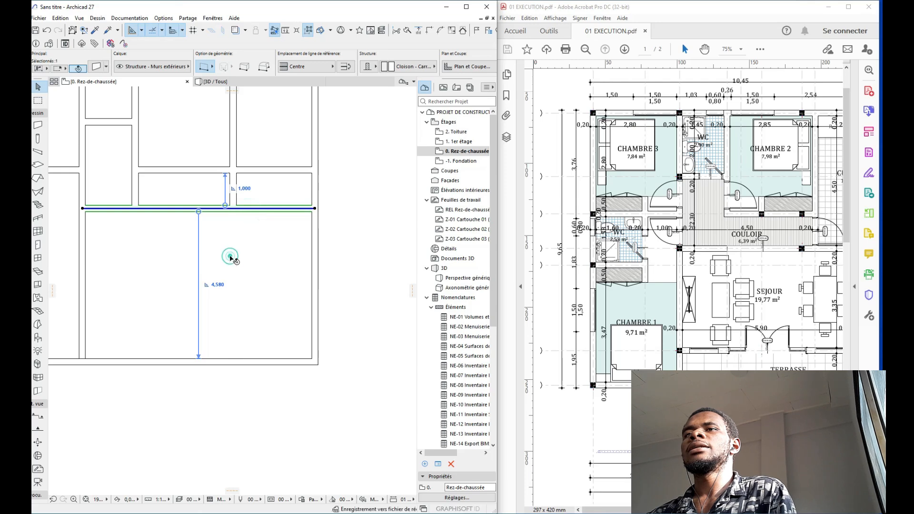
pyautogui.scroll(-3, 242, 245)
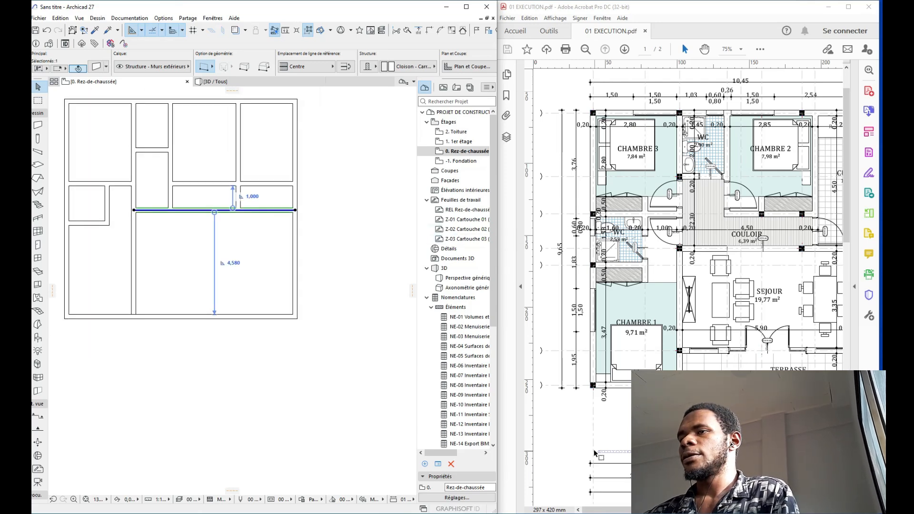
pyautogui.moveTo(627, 509); pyautogui.dragTo(641, 509)
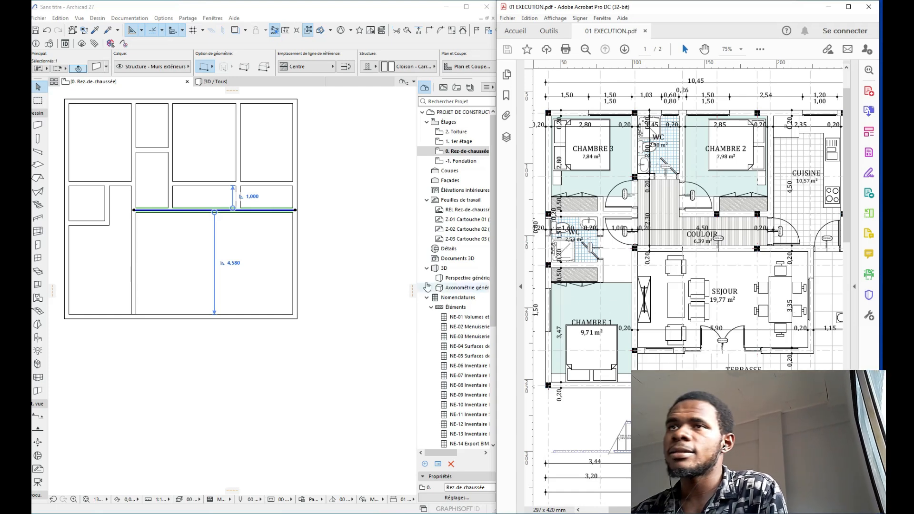
# Step: Drop a copy of the partition lower, spaced 3,350 below the original, leaving 1,030 to the bottom wall
pyautogui.hotkey('ctrl', 'o')
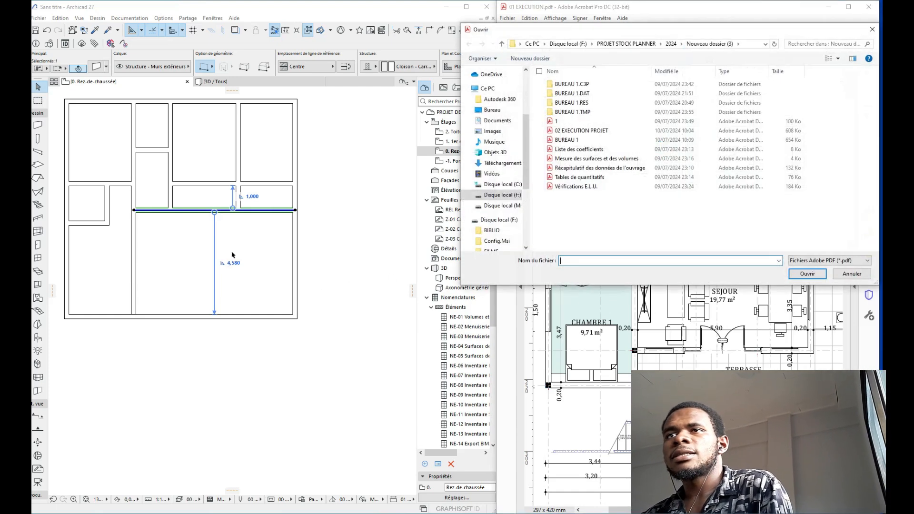
pyautogui.press('Escape')
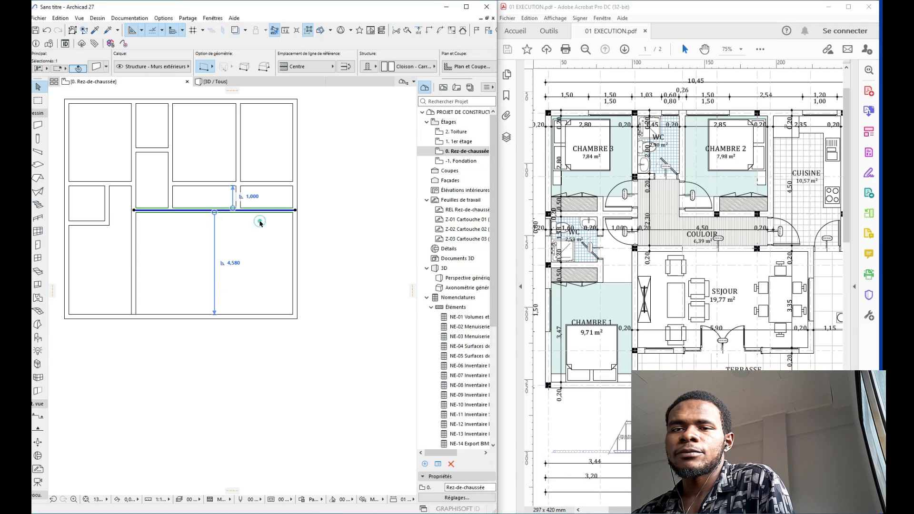
pyautogui.hotkey('ctrl', 'shift', 'd')
pyautogui.click(259, 231)
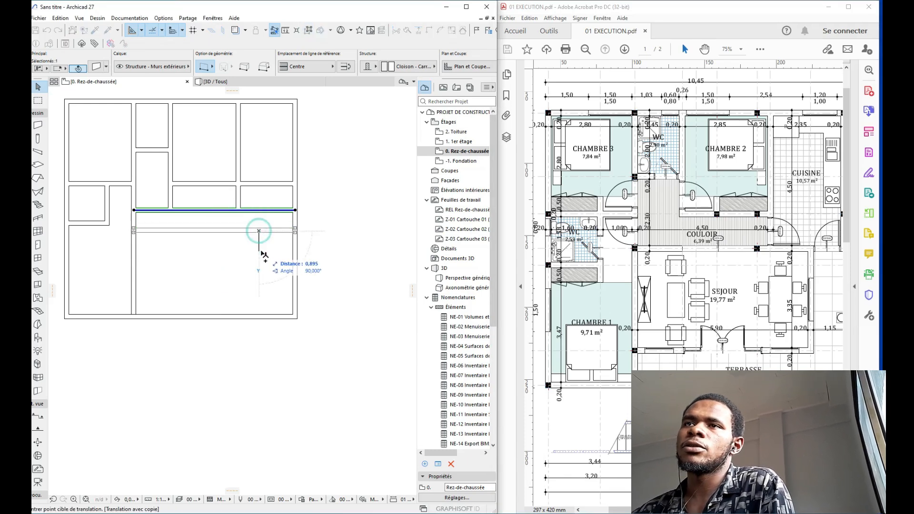
pyautogui.click(261, 306)
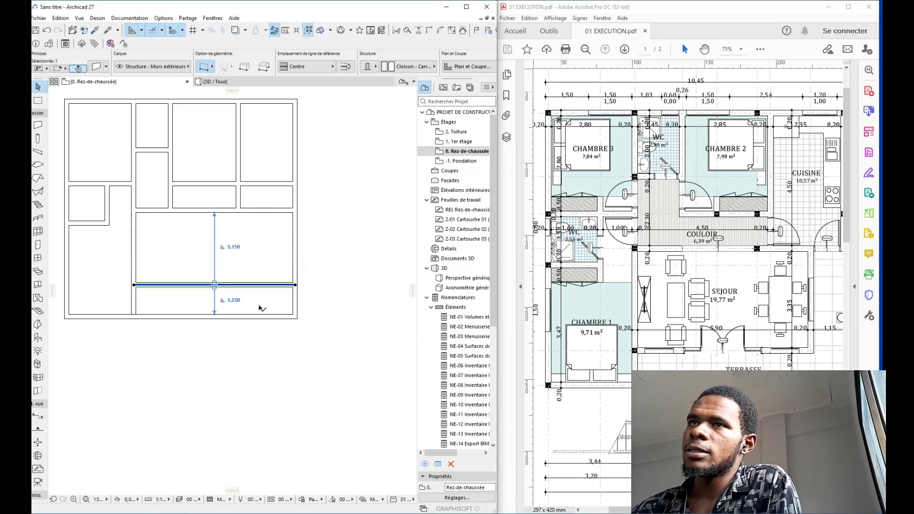
pyautogui.click(227, 247)
pyautogui.write('3')
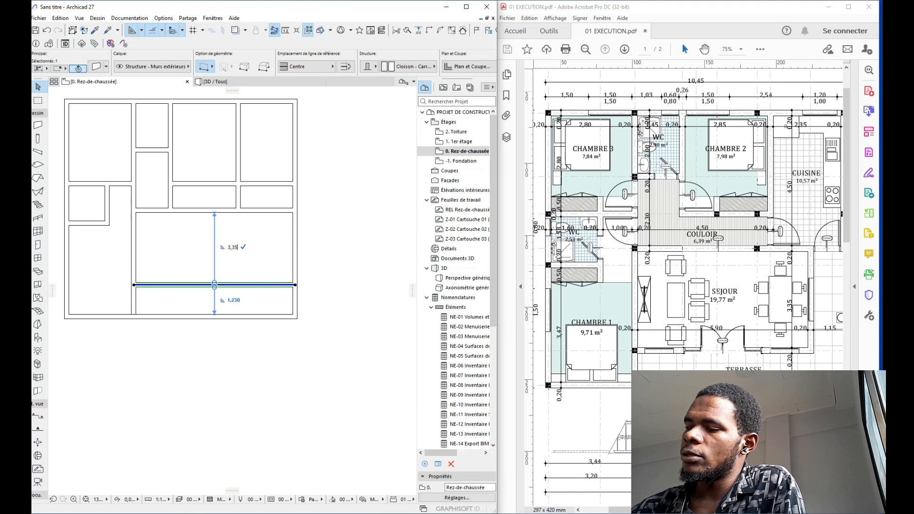
pyautogui.write(',35')
pyautogui.press('Return')
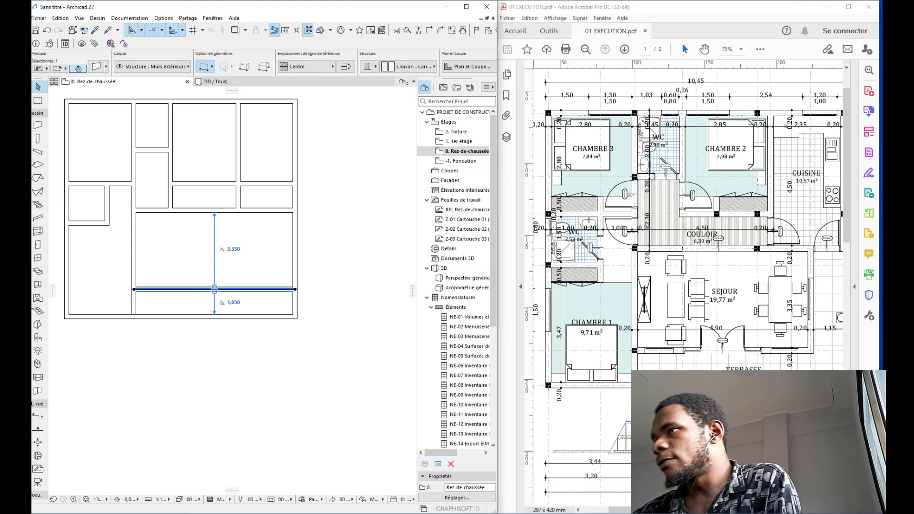
pyautogui.moveTo(181, 315); pyautogui.dragTo(218, 297, button='middle')
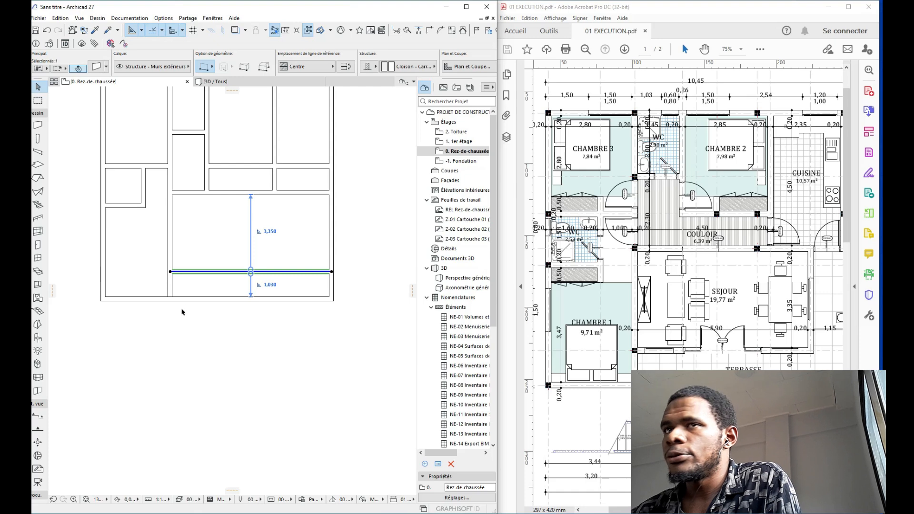
# Step: Split the bottom outer wall at the partition and offset its right part to 1,200
pyautogui.click(170, 286)
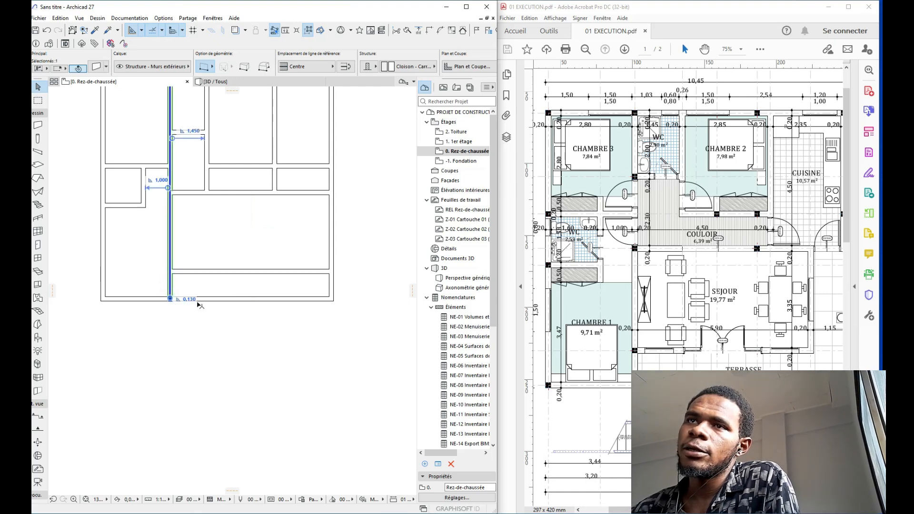
pyautogui.click(211, 299)
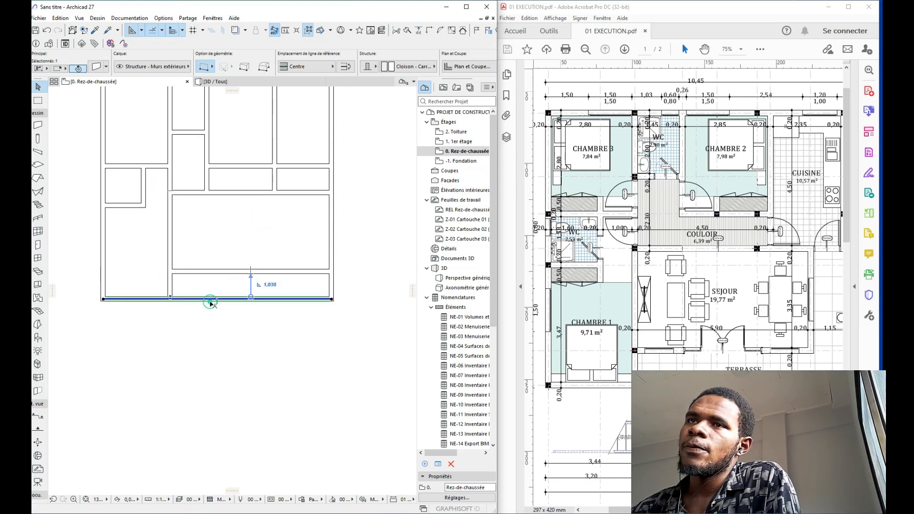
pyautogui.click(407, 32)
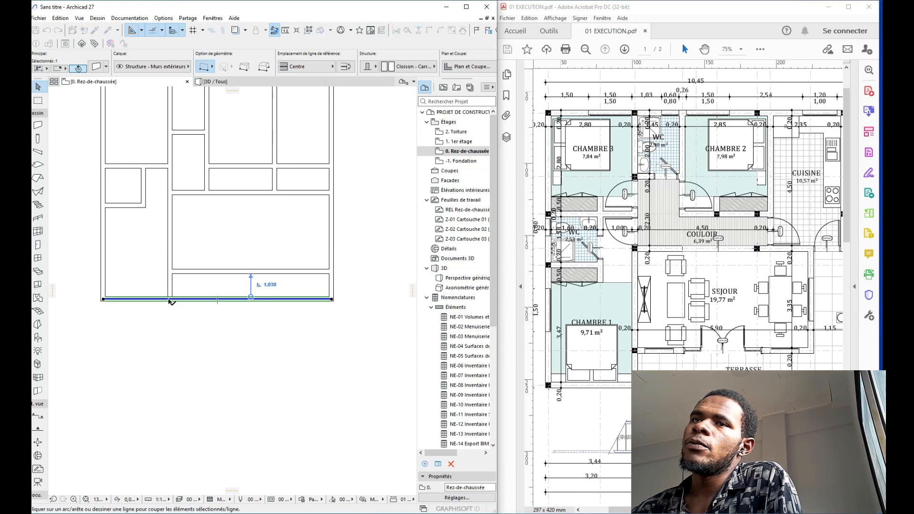
pyautogui.click(170, 299)
pyautogui.click(179, 324)
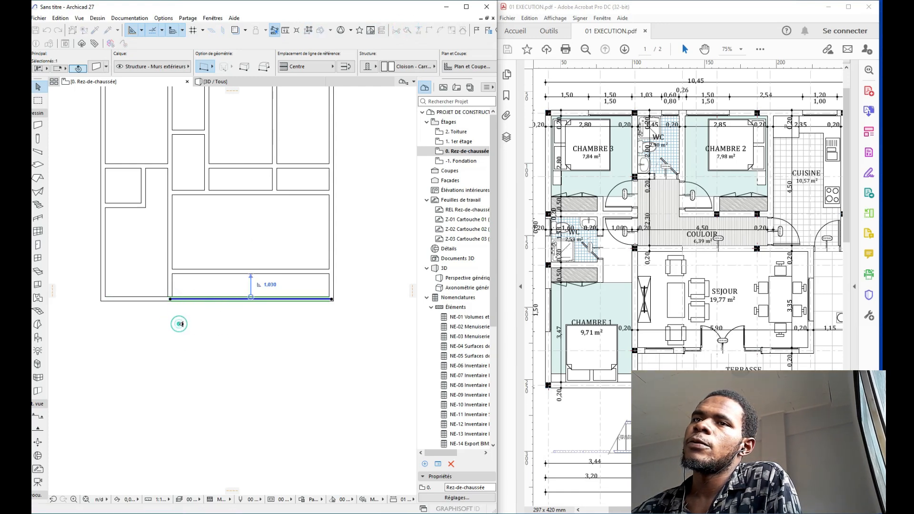
pyautogui.click(271, 285)
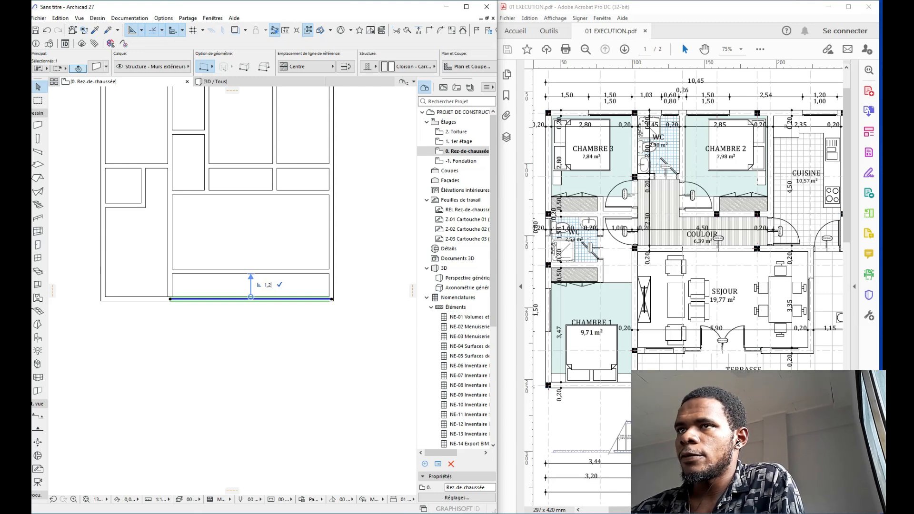
pyautogui.write('1,2')
pyautogui.press('Return')
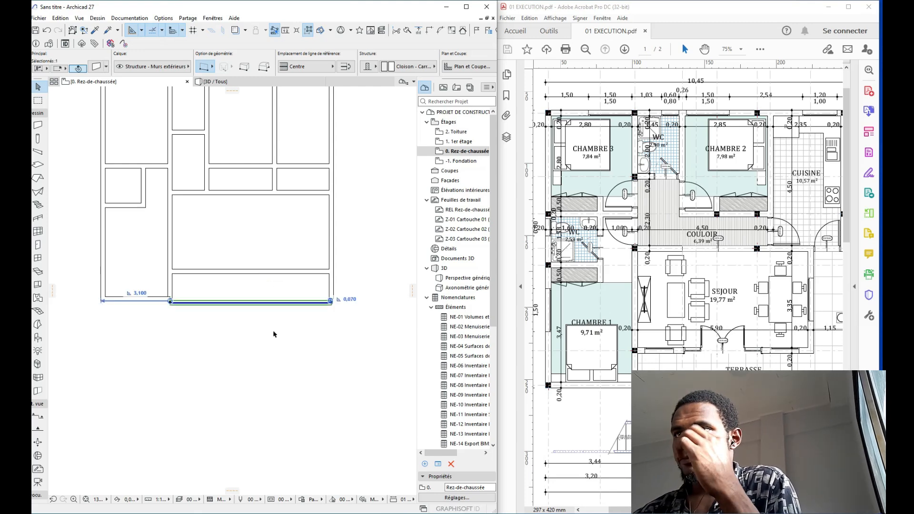
# Step: Select both bottom wall pieces together with the left and right outer walls
pyautogui.scroll(4, 148, 308)
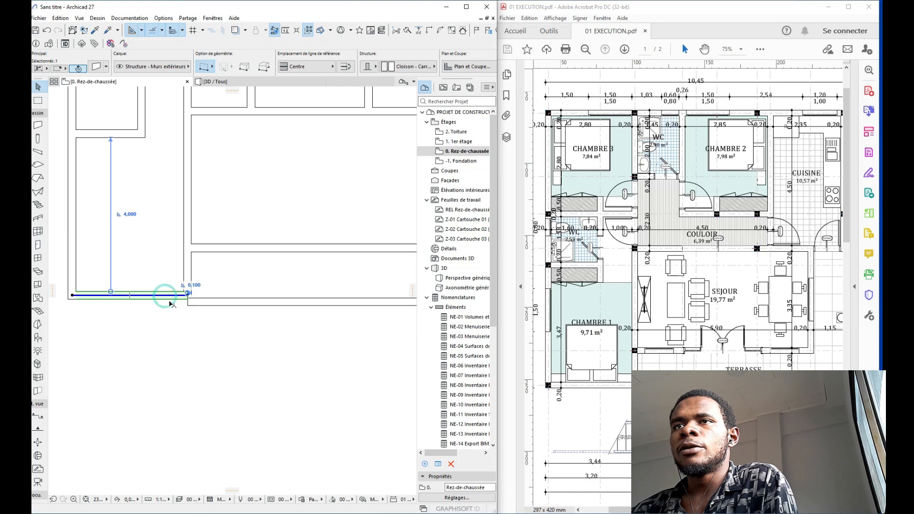
pyautogui.click(172, 304)
pyautogui.click(197, 301)
pyautogui.scroll(-2, 197, 304)
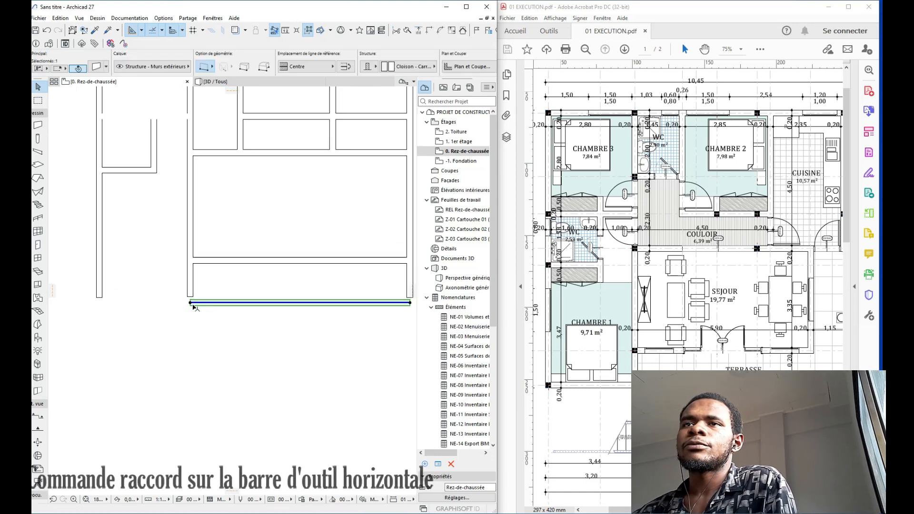
pyautogui.keyDown('shift'); pyautogui.click(112, 288); pyautogui.keyUp('shift')
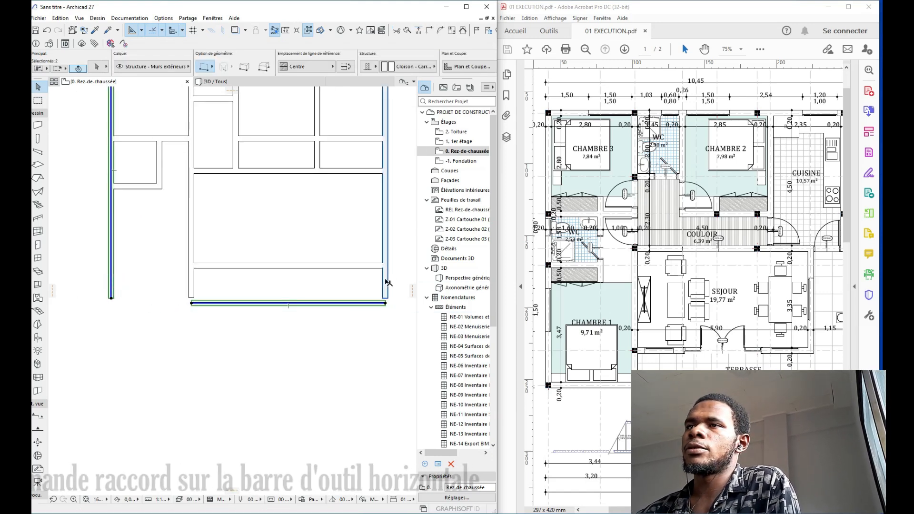
pyautogui.keyDown('shift'); pyautogui.click(385, 279); pyautogui.keyUp('shift')
# Step: Join the selected walls at their corners and stretch the vertical partition down to the bottom wall
pyautogui.click(428, 30)
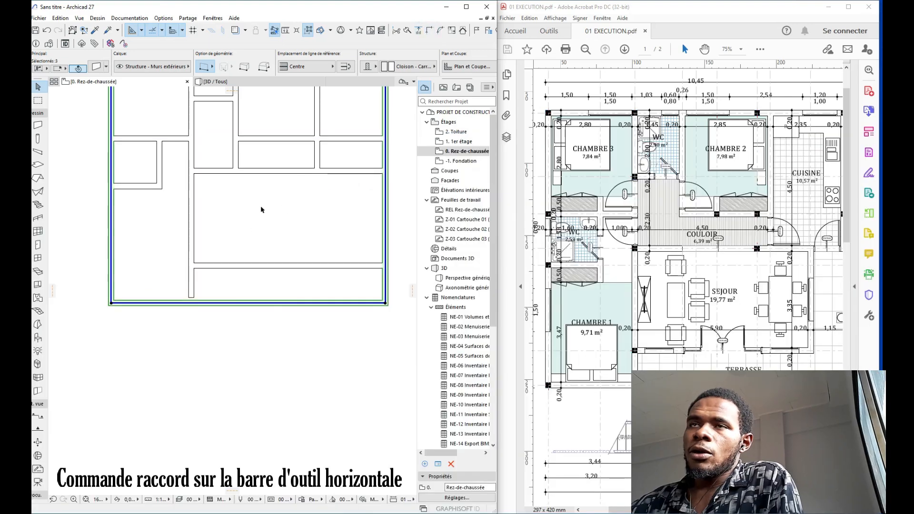
pyautogui.click(260, 209)
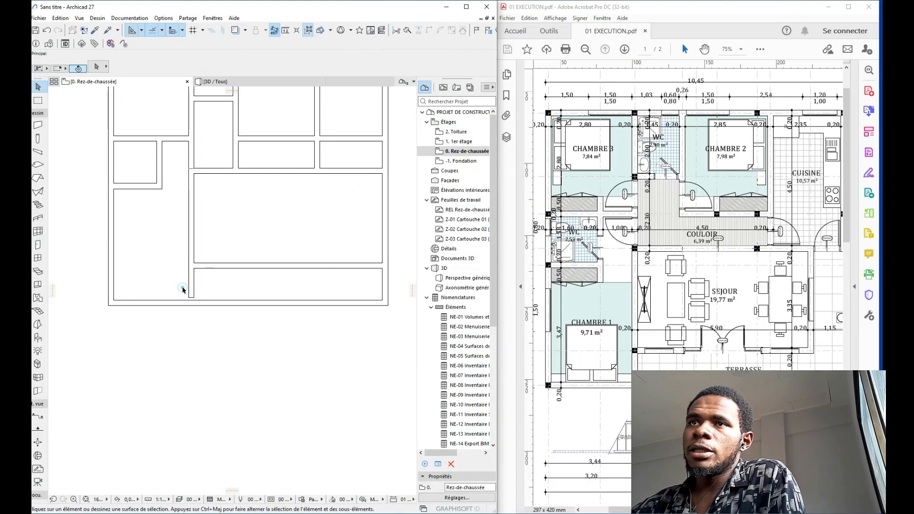
pyautogui.click(195, 292)
pyautogui.click(190, 299)
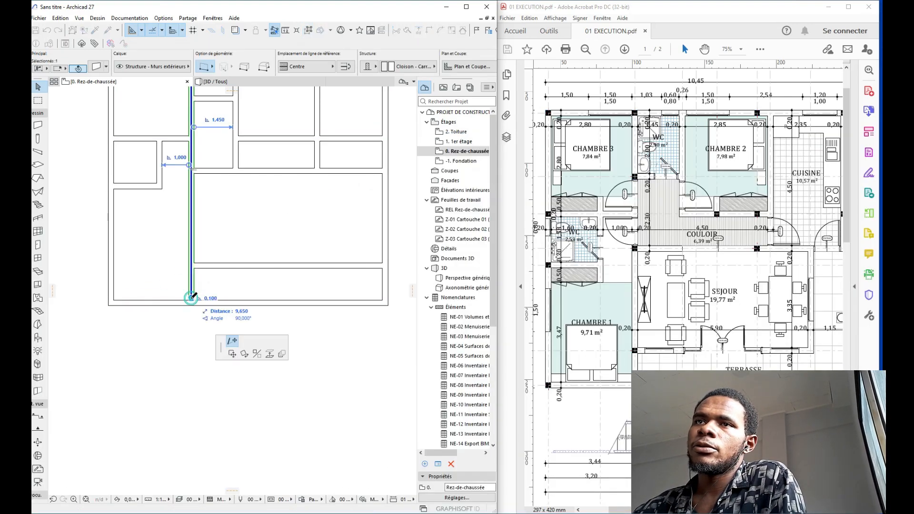
pyautogui.click(191, 302)
pyautogui.press('Escape')
# Step: Pan and zoom to fit the full plan, then scroll the PDF reference right
pyautogui.moveTo(233, 259); pyautogui.dragTo(200, 237, button='middle')
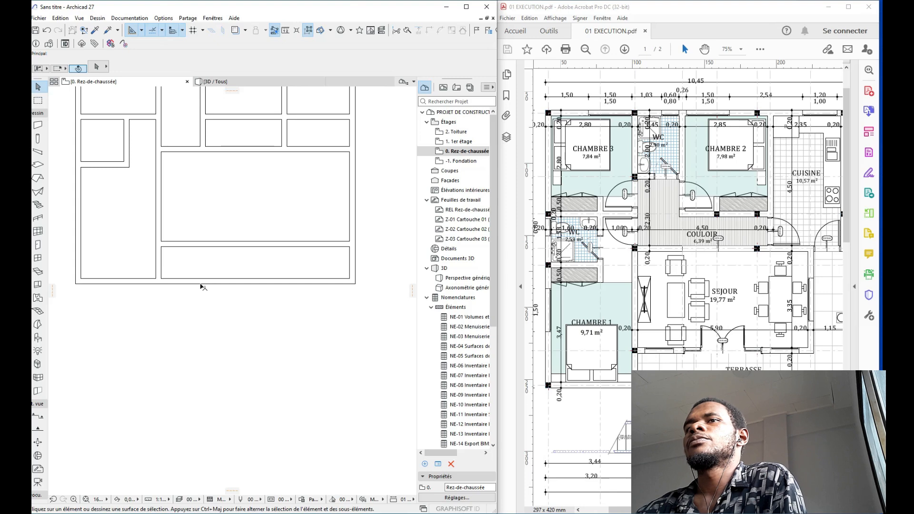
pyautogui.click(190, 280)
pyautogui.moveTo(292, 235); pyautogui.dragTo(198, 210, button='middle')
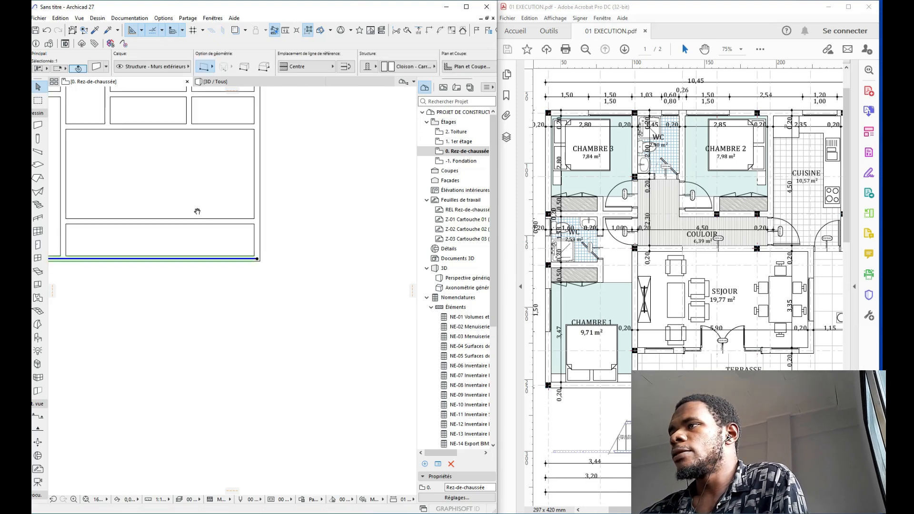
pyautogui.scroll(-2, 197, 210)
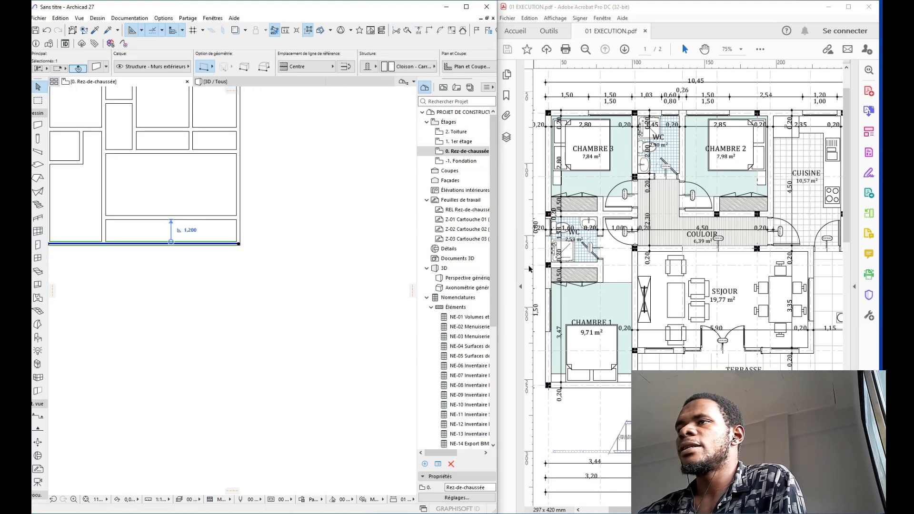
pyautogui.scroll(-1, 383, 236)
pyautogui.moveTo(312, 199); pyautogui.dragTo(360, 231, button='middle')
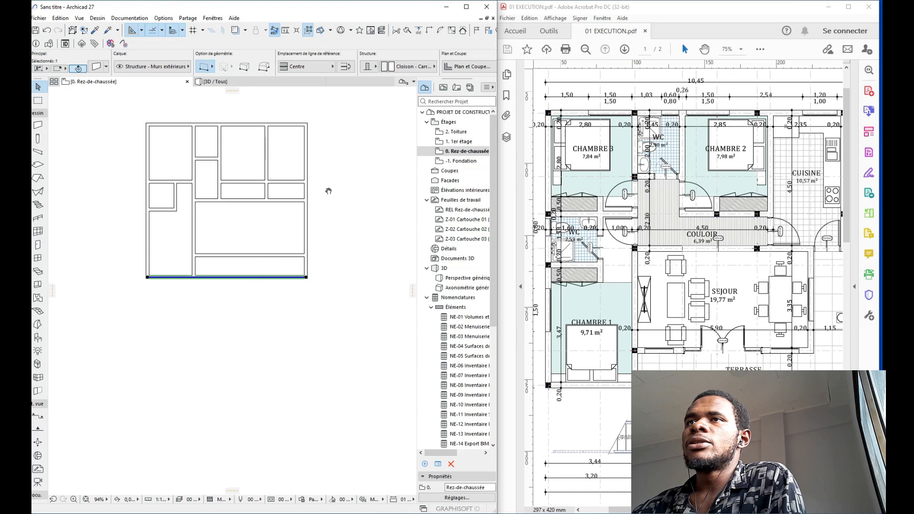
pyautogui.moveTo(327, 190); pyautogui.dragTo(312, 220, button='middle')
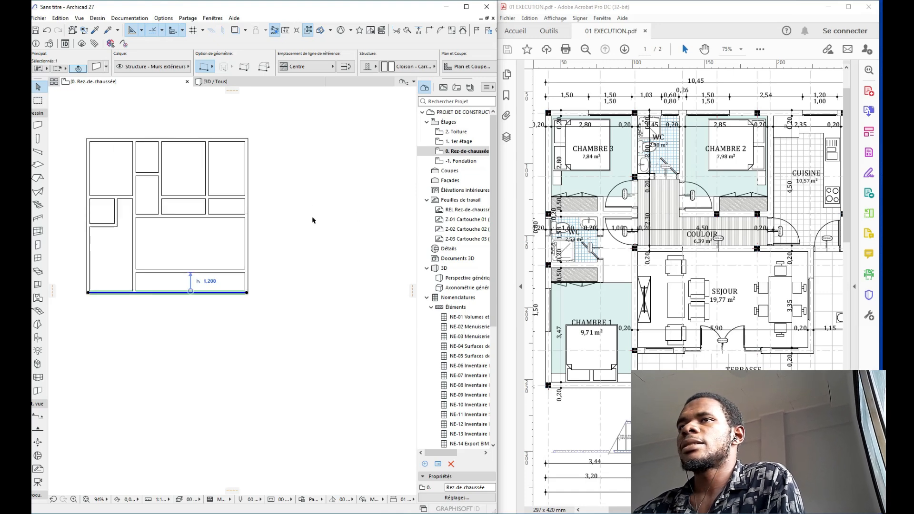
pyautogui.moveTo(247, 193); pyautogui.dragTo(239, 194, button='middle')
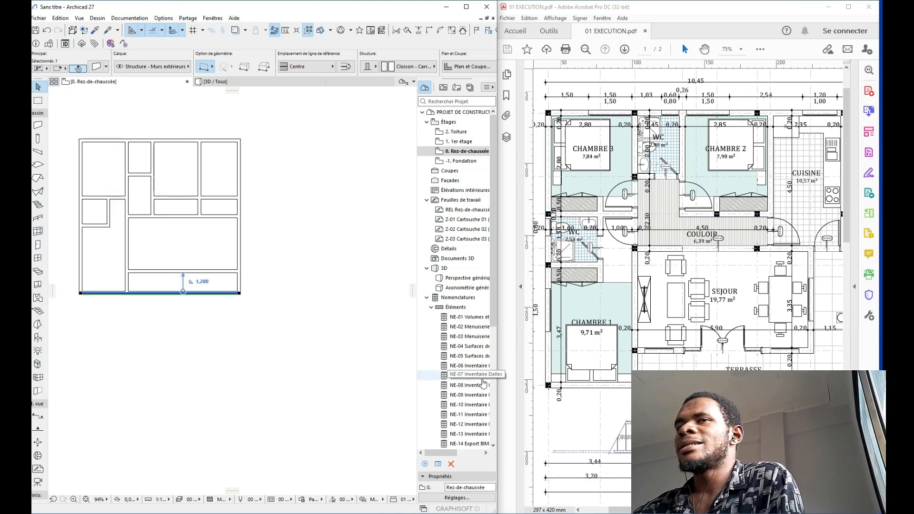
pyautogui.moveTo(624, 509); pyautogui.dragTo(668, 512)
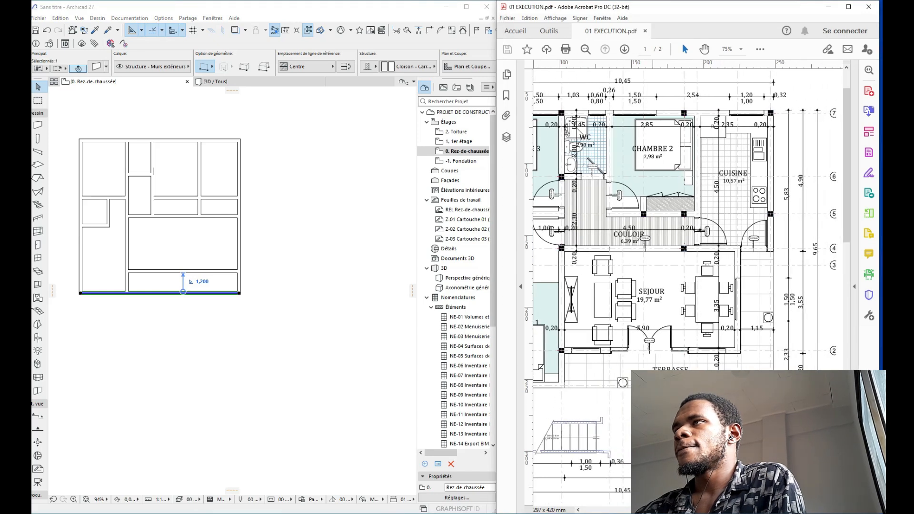
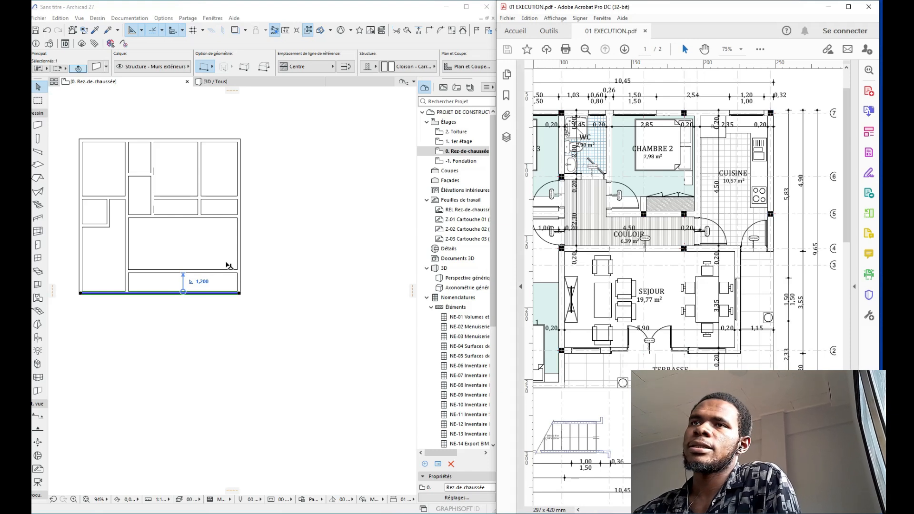
# Step: Copy the interior partition wall 5,9 m to the right
pyautogui.click(240, 240)
pyautogui.click(240, 241)
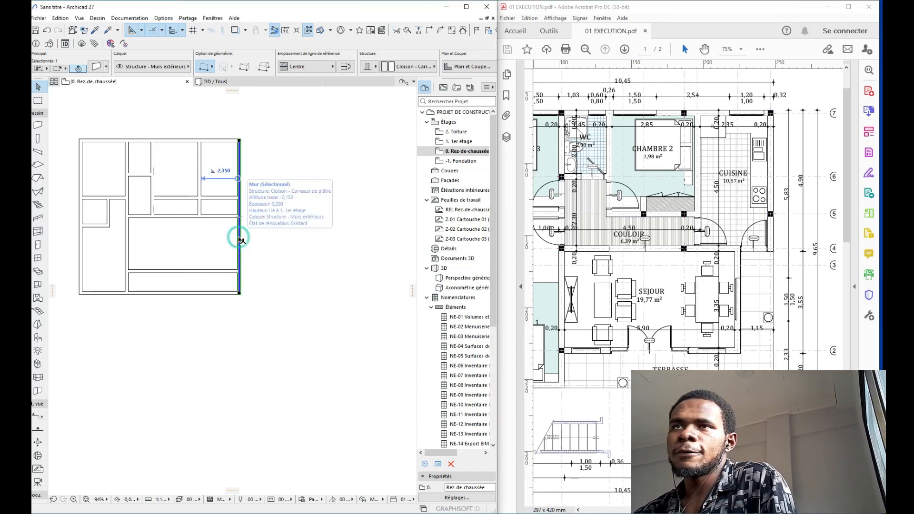
pyautogui.click(126, 240)
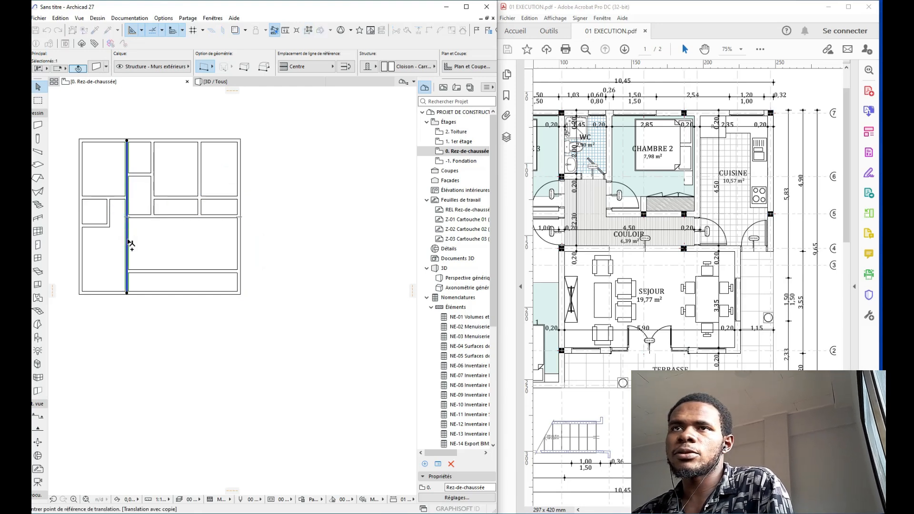
pyautogui.hotkey('ctrl', 'shift', 'd')
pyautogui.click(128, 239)
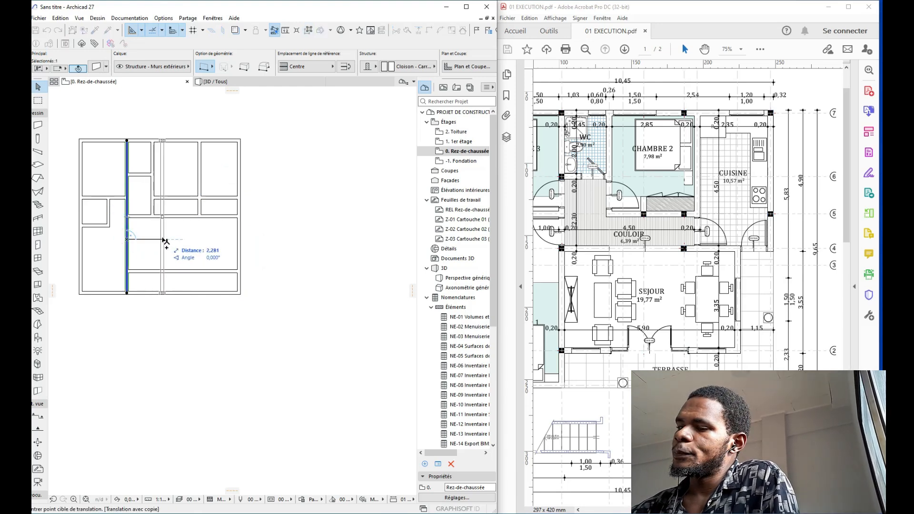
pyautogui.write('5,9')
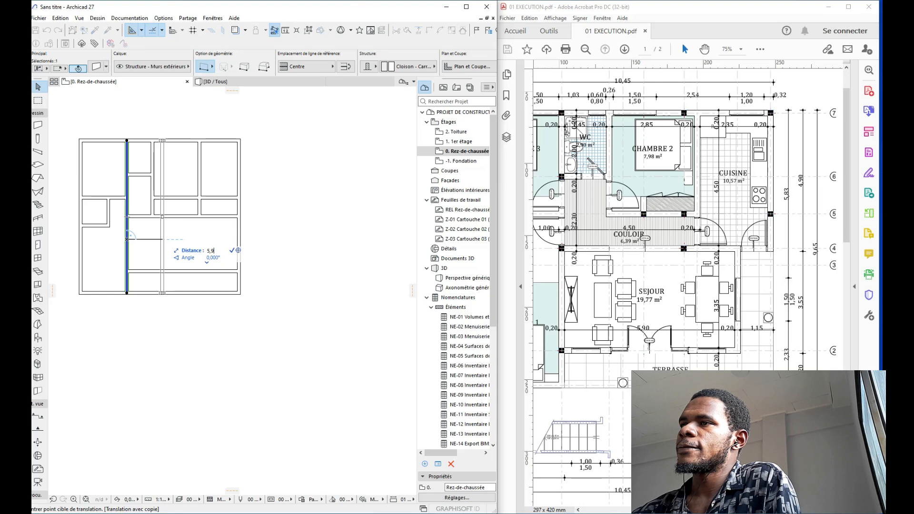
pyautogui.press('Return')
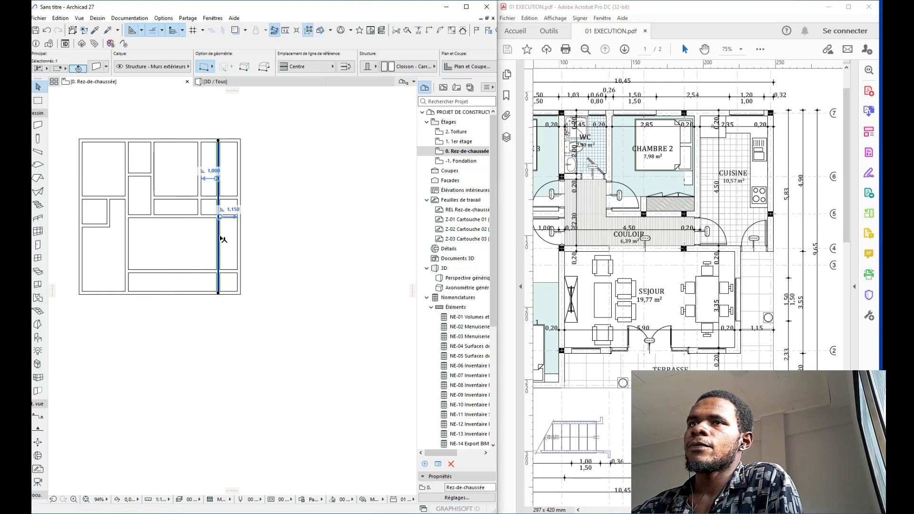
# Step: Undo an accidental bend in the copy and set its offset to 0,950 from the right outer wall
pyautogui.click(220, 236)
pyautogui.click(223, 220)
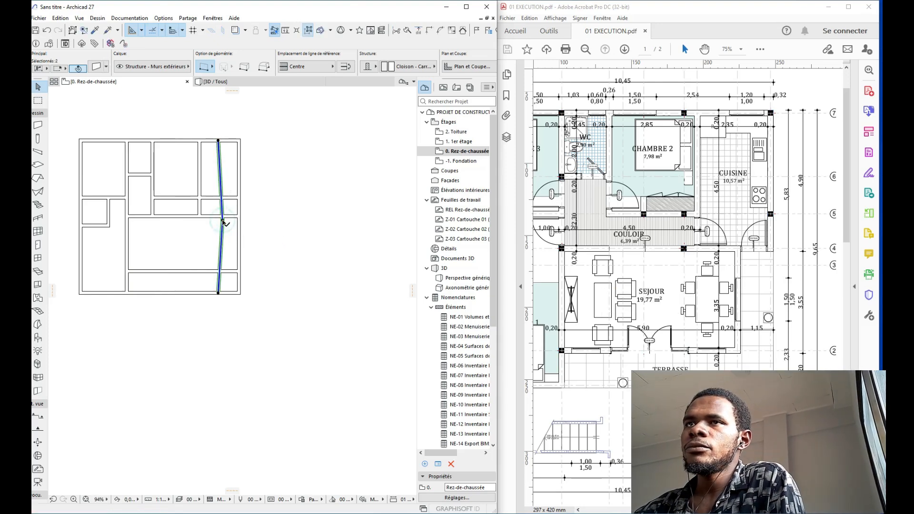
pyautogui.press('Escape')
pyautogui.hotkey('ctrl', 'z')
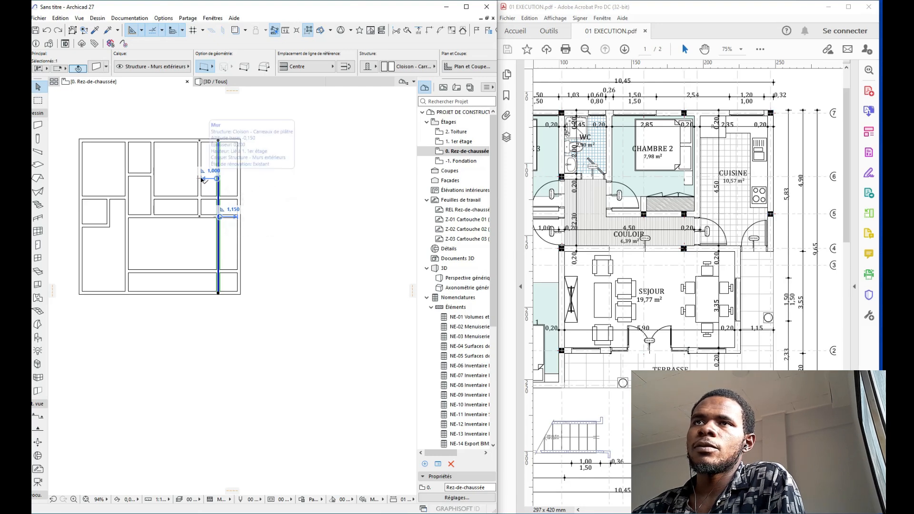
pyautogui.click(217, 179)
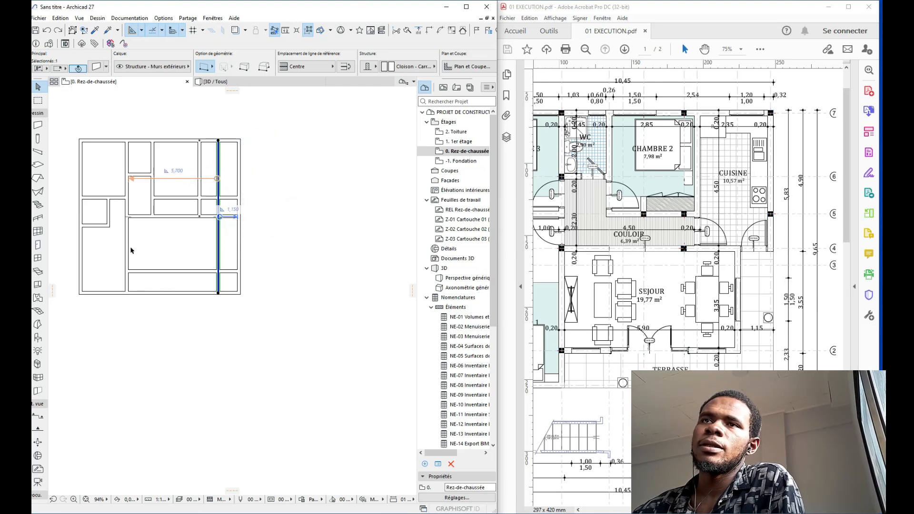
pyautogui.click(129, 220)
pyautogui.click(182, 238)
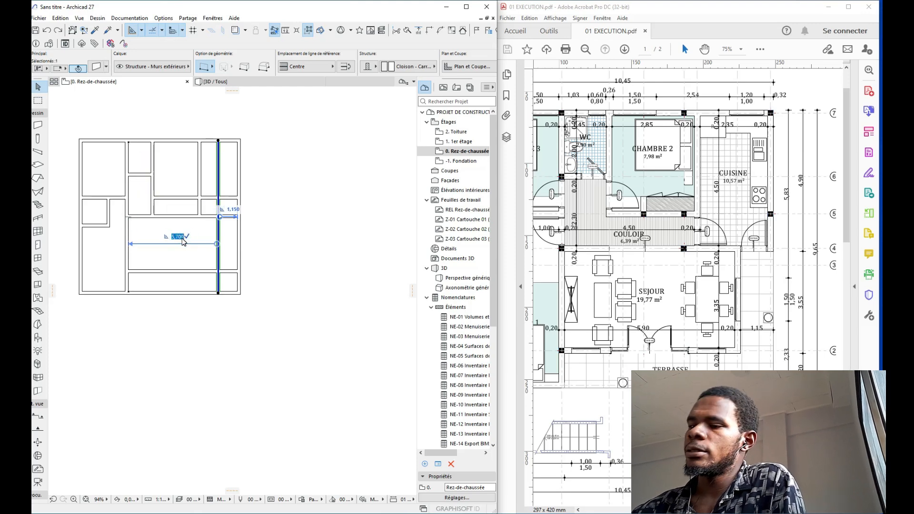
pyautogui.press('Return')
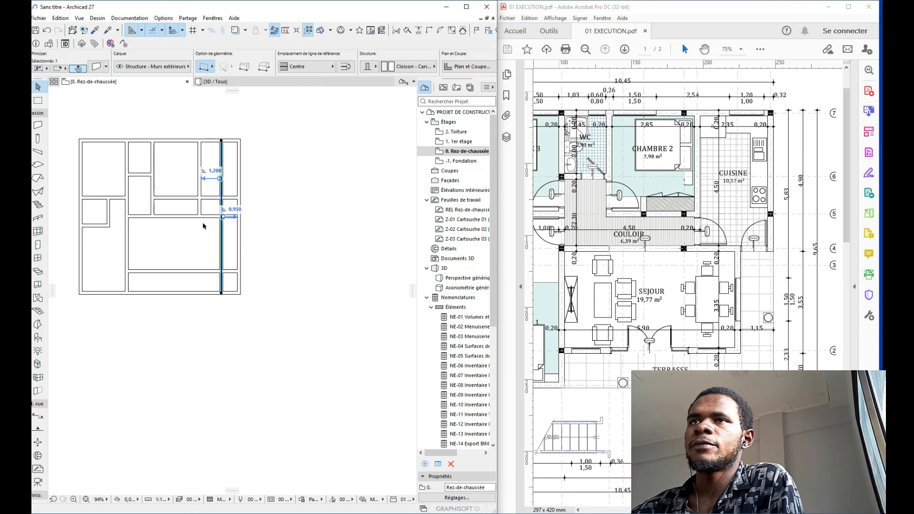
pyautogui.scroll(2, 205, 225)
pyautogui.moveTo(255, 235); pyautogui.dragTo(238, 252, button='middle')
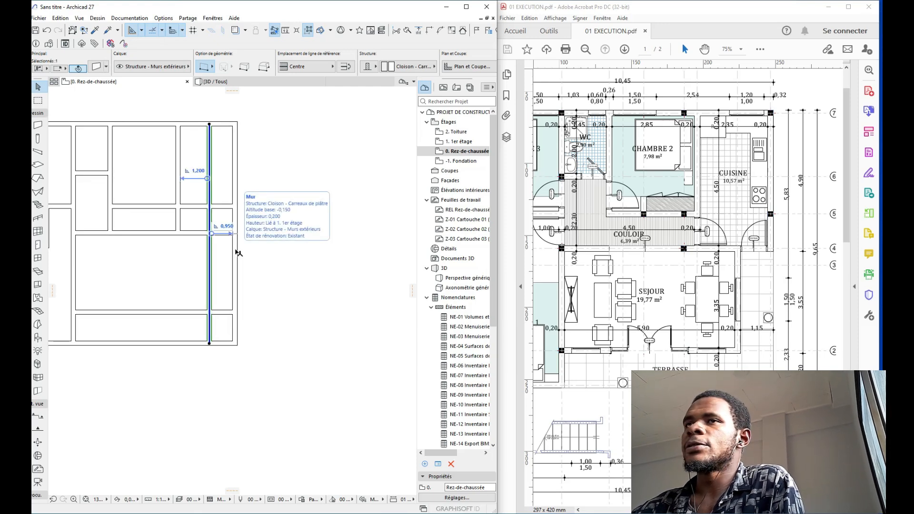
# Step: Trim off the new wall's part above the horizontal wall
pyautogui.press('Escape')
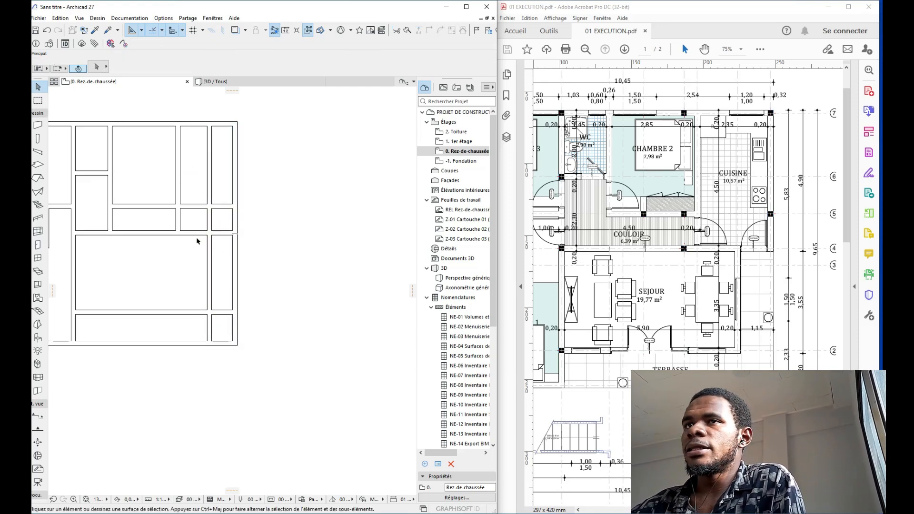
pyautogui.click(196, 233)
pyautogui.keyDown('ctrl'); pyautogui.click(209, 211); pyautogui.keyUp('ctrl')
pyautogui.moveTo(212, 221); pyautogui.dragTo(241, 218, button='middle')
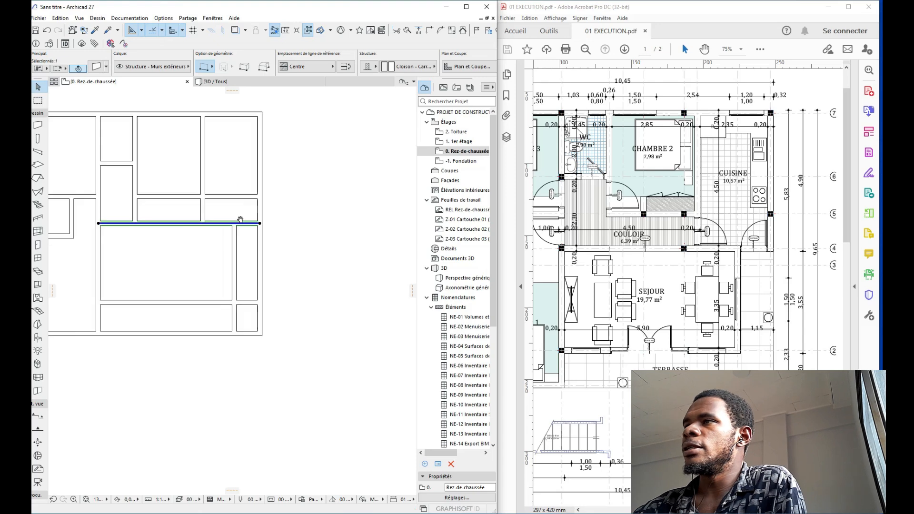
pyautogui.click(204, 194)
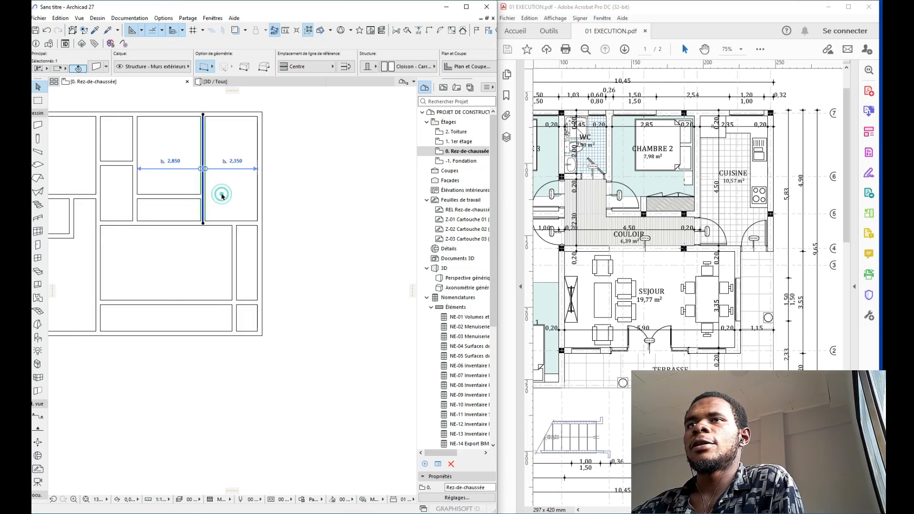
pyautogui.click(233, 185)
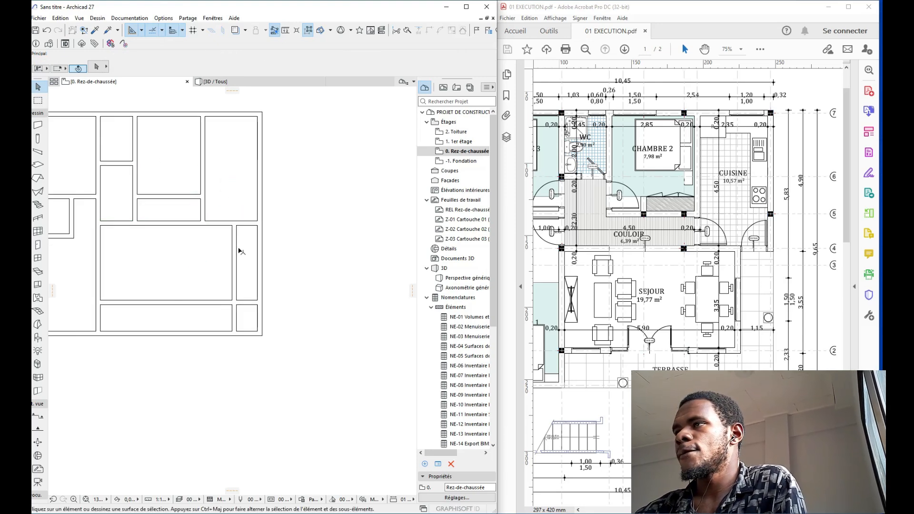
# Step: Join the vertical interior wall and the horizontal wall into a clean corner
pyautogui.moveTo(239, 251); pyautogui.dragTo(238, 200, button='middle')
pyautogui.click(233, 234)
pyautogui.keyDown('shift'); pyautogui.click(224, 251); pyautogui.keyUp('shift')
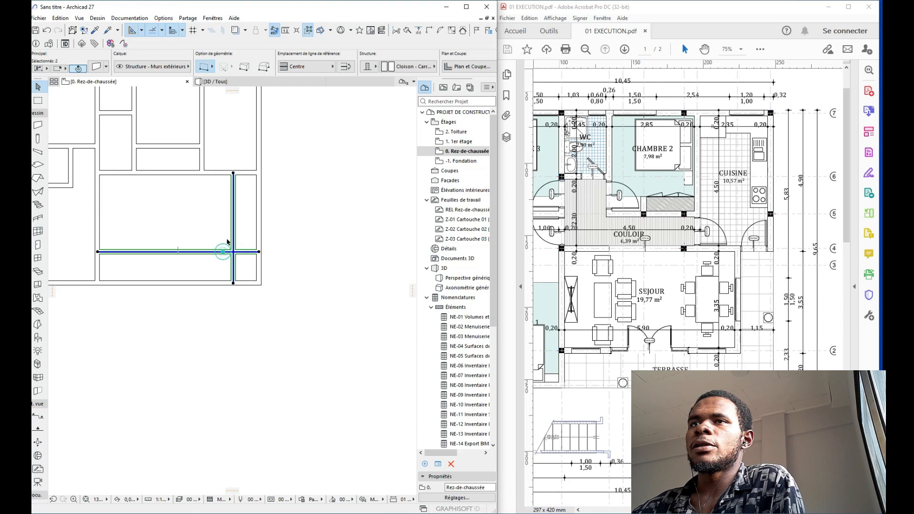
pyautogui.click(429, 32)
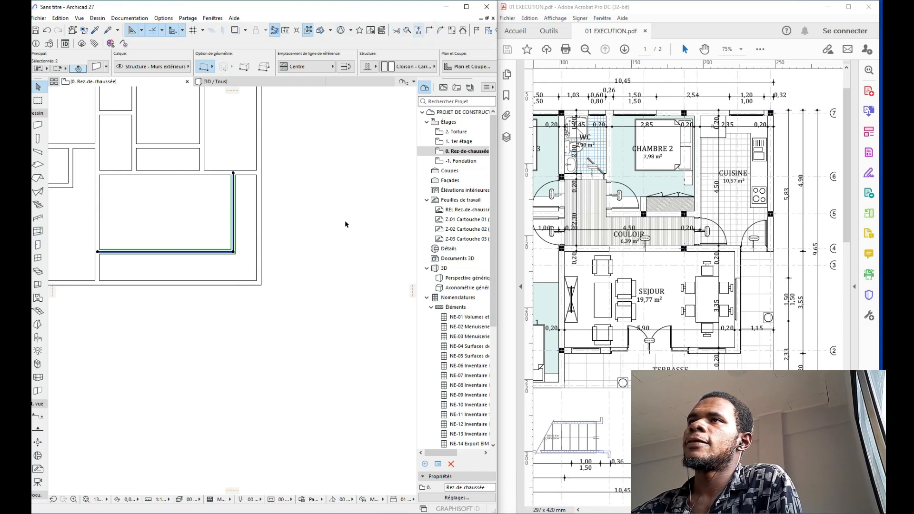
# Step: Split the right outer wall, keeping its lower piece selected
pyautogui.moveTo(300, 309); pyautogui.dragTo(323, 307, button='middle')
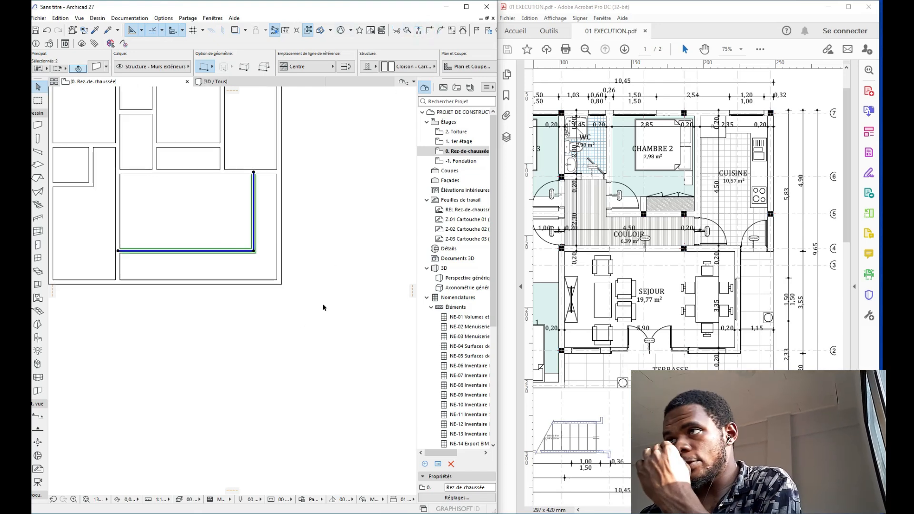
pyautogui.click(279, 202)
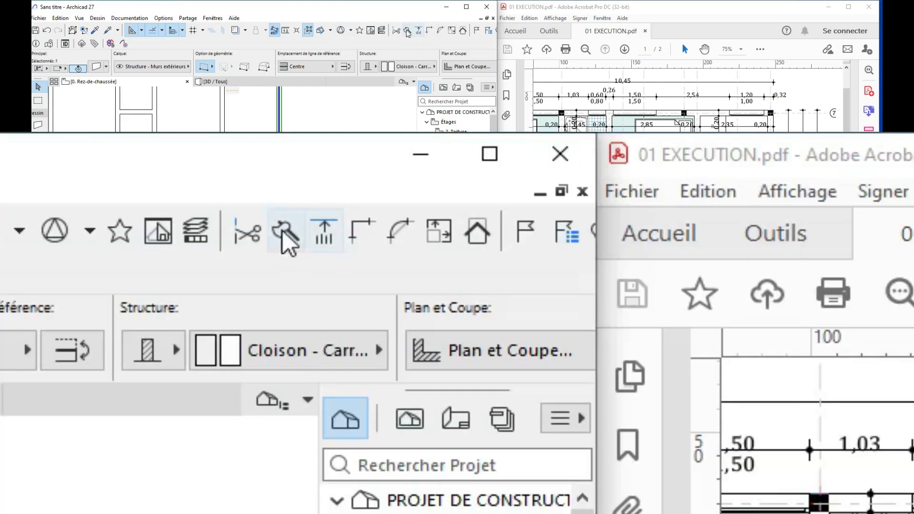
pyautogui.click(407, 30)
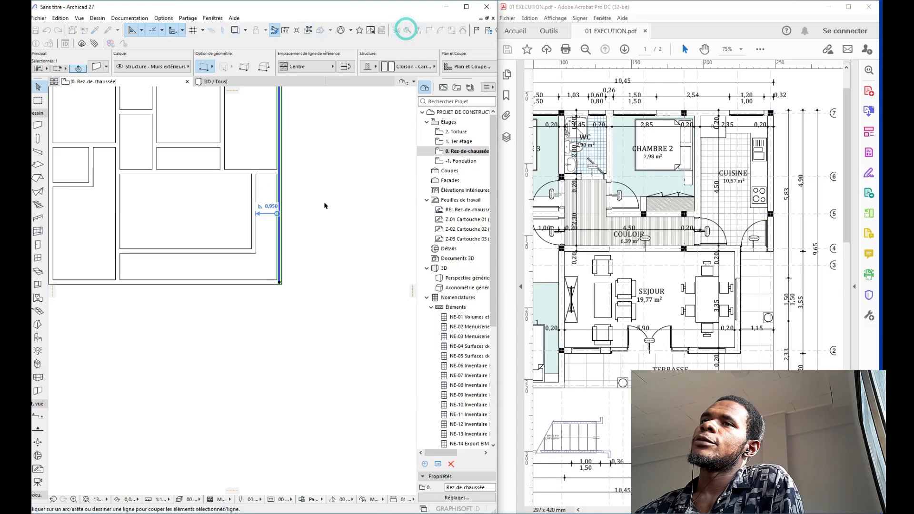
pyautogui.click(280, 172)
pyautogui.click(301, 172)
pyautogui.click(304, 206)
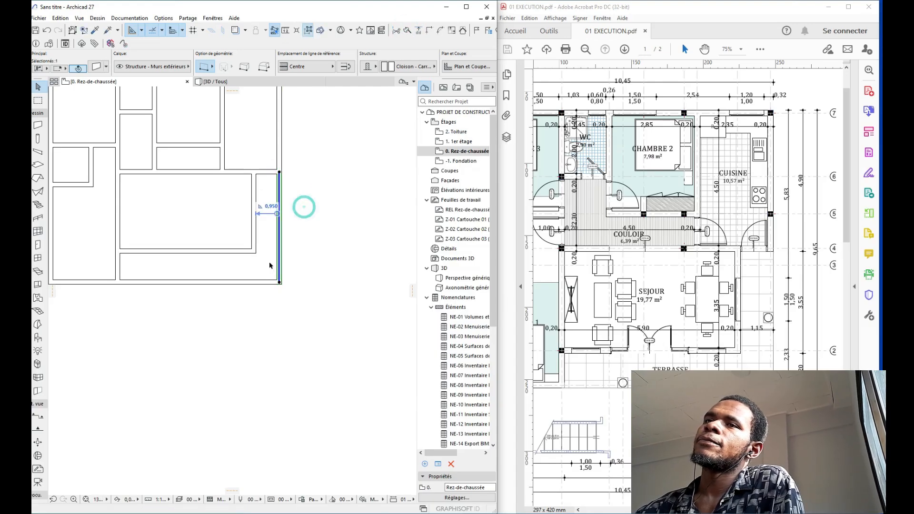
# Step: Split the bottom outer wall, keeping its right piece selected
pyautogui.moveTo(188, 289); pyautogui.dragTo(237, 263, button='middle')
pyautogui.click(191, 256)
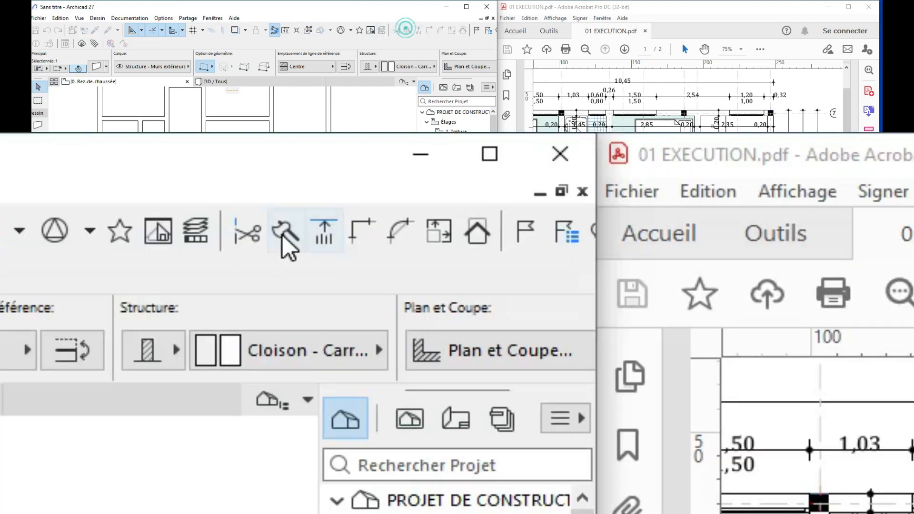
pyautogui.click(407, 30)
pyautogui.click(166, 256)
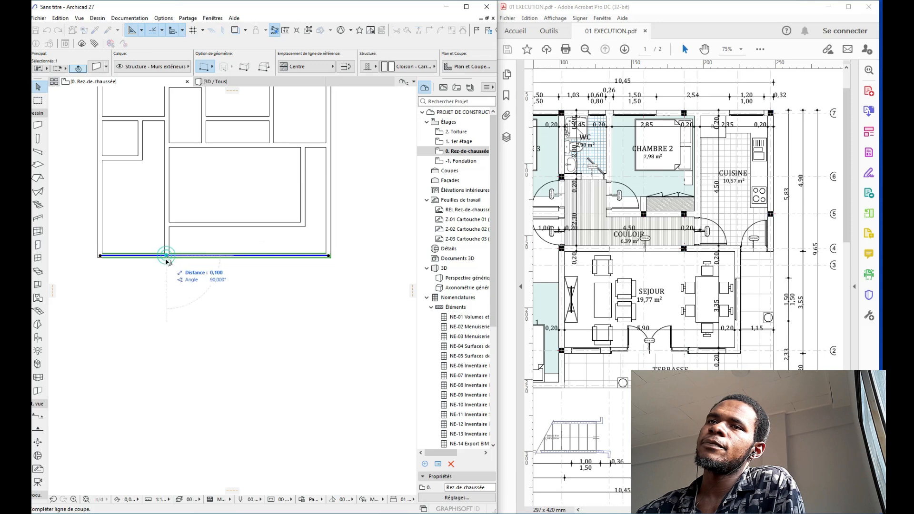
pyautogui.click(167, 273)
pyautogui.click(189, 279)
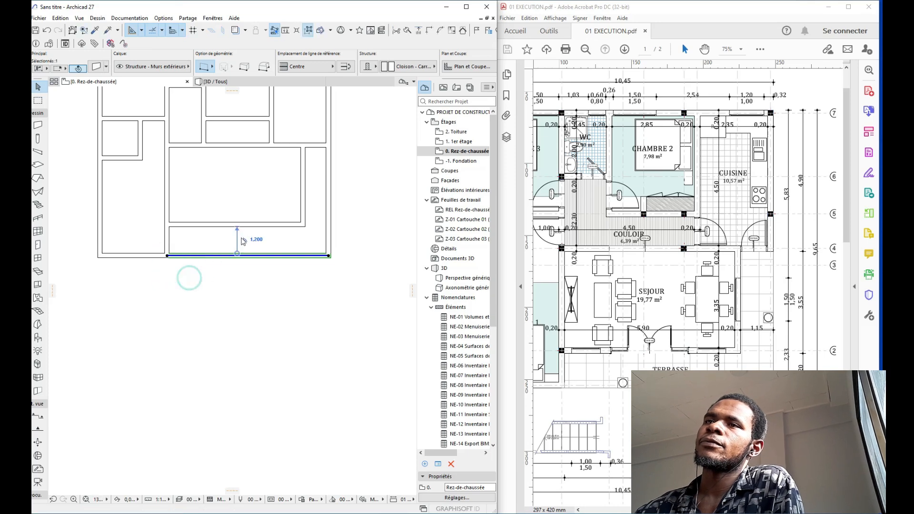
# Step: Make the lower-right wall pieces unlinked from the upper story with a 0,400 top
pyautogui.keyDown('shift'); pyautogui.click(330, 183); pyautogui.keyUp('shift')
pyautogui.moveTo(350, 143); pyautogui.dragTo(306, 158, button='middle')
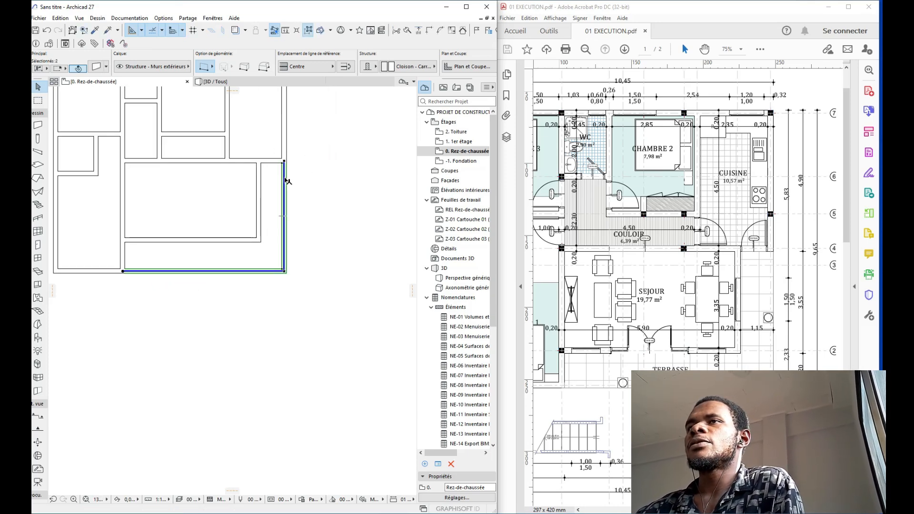
pyautogui.scroll(-3, 397, 66)
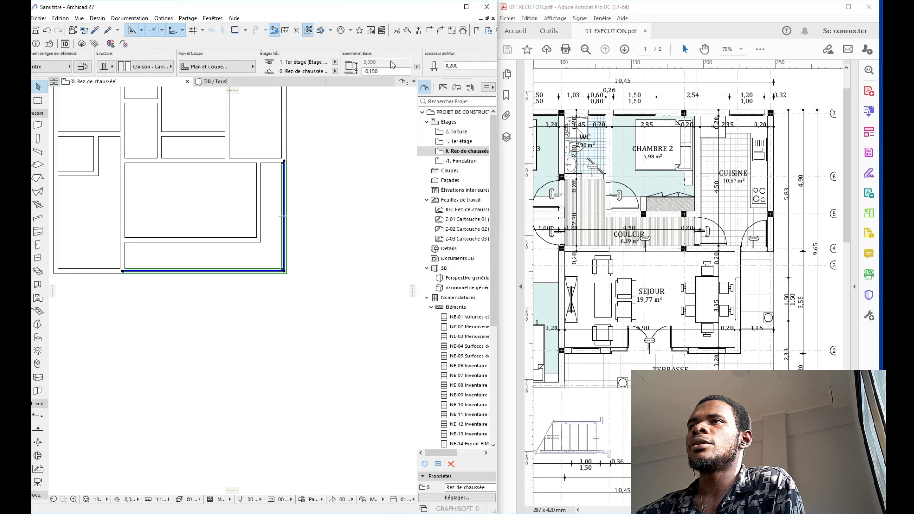
pyautogui.scroll(-1, 393, 65)
pyautogui.click(310, 64)
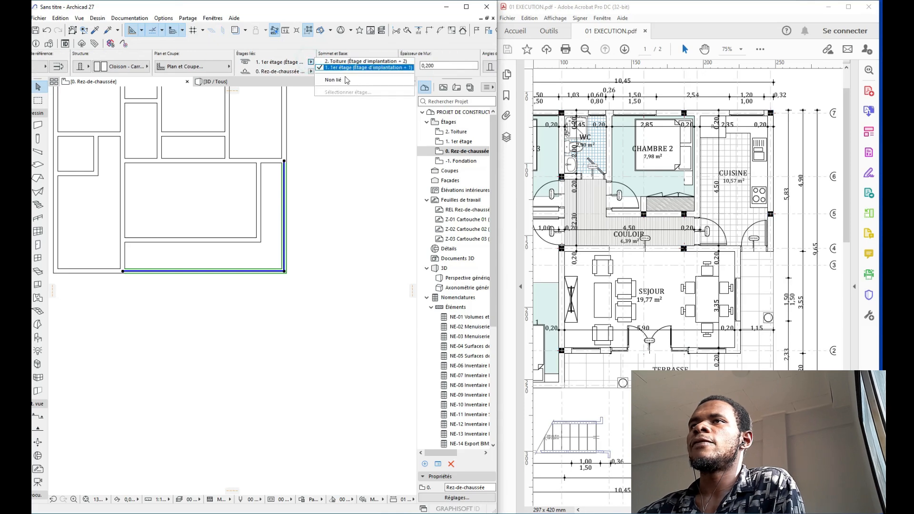
pyautogui.click(333, 81)
pyautogui.click(359, 62)
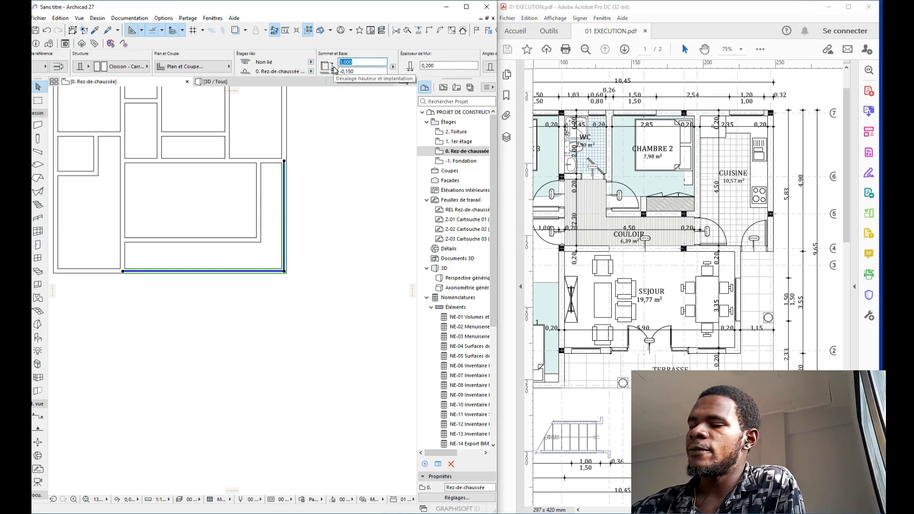
pyautogui.press('Return')
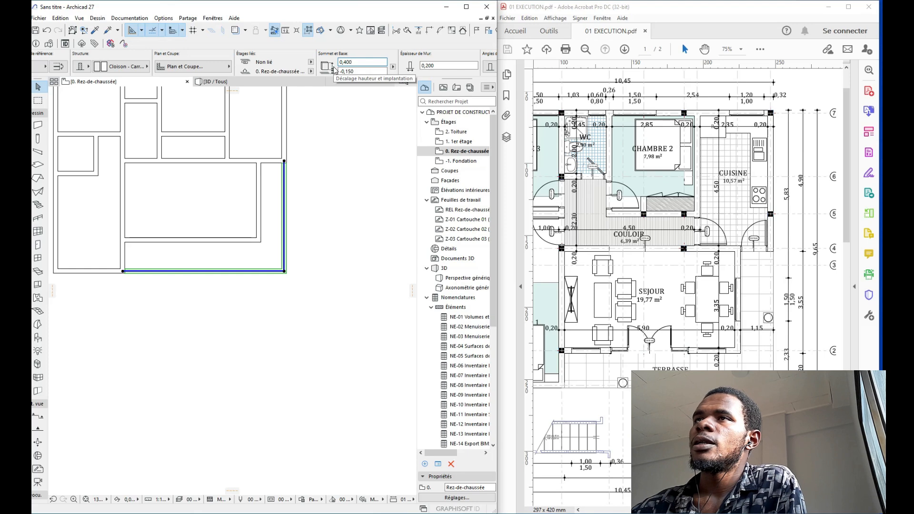
pyautogui.click(306, 208)
pyautogui.scroll(5, 284, 164)
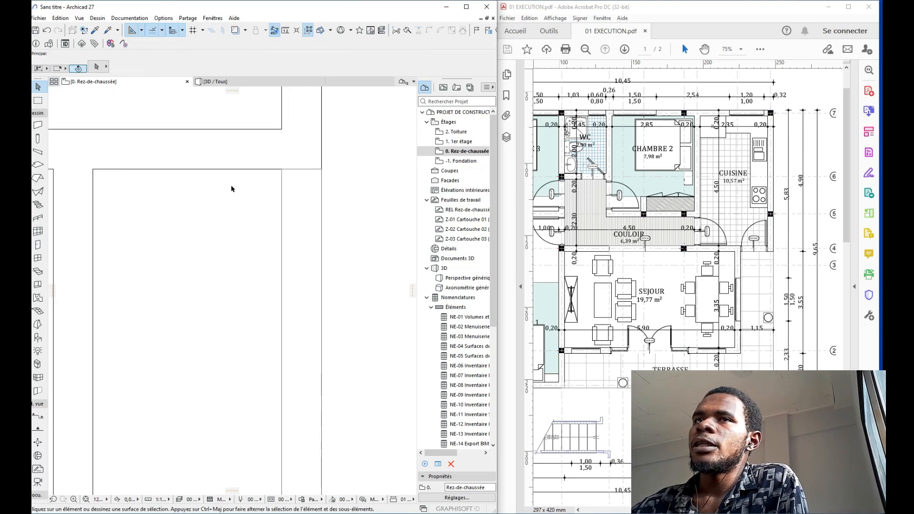
# Step: Trim away the wall piece between the two small rooms
pyautogui.scroll(-8, 232, 189)
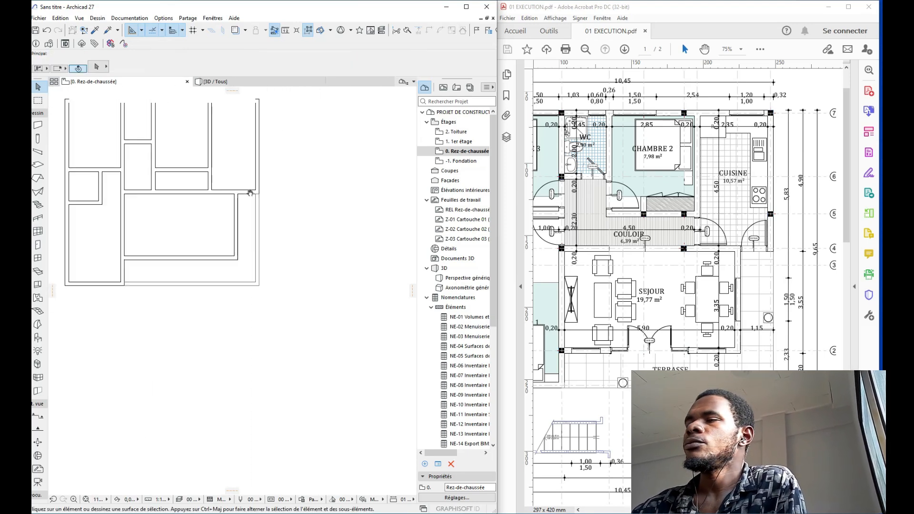
pyautogui.moveTo(250, 193); pyautogui.dragTo(257, 195, button='middle')
pyautogui.scroll(-4, 250, 186)
pyautogui.moveTo(249, 154); pyautogui.dragTo(283, 227, button='middle')
pyautogui.scroll(4, 251, 249)
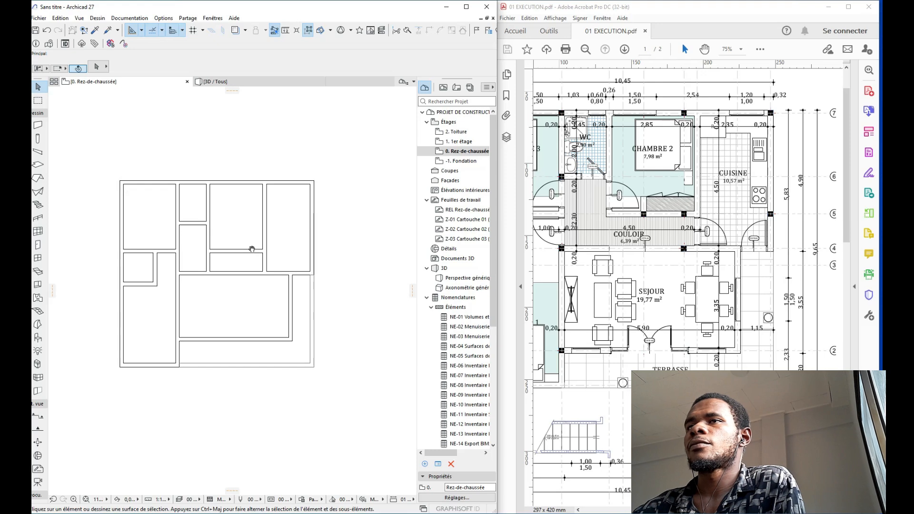
pyautogui.scroll(-2, 252, 249)
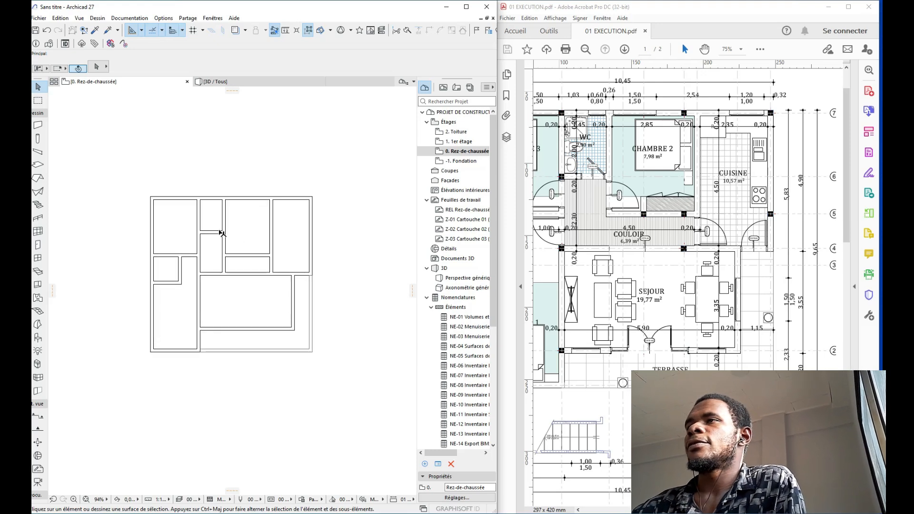
pyautogui.moveTo(222, 234); pyautogui.dragTo(290, 214, button='middle')
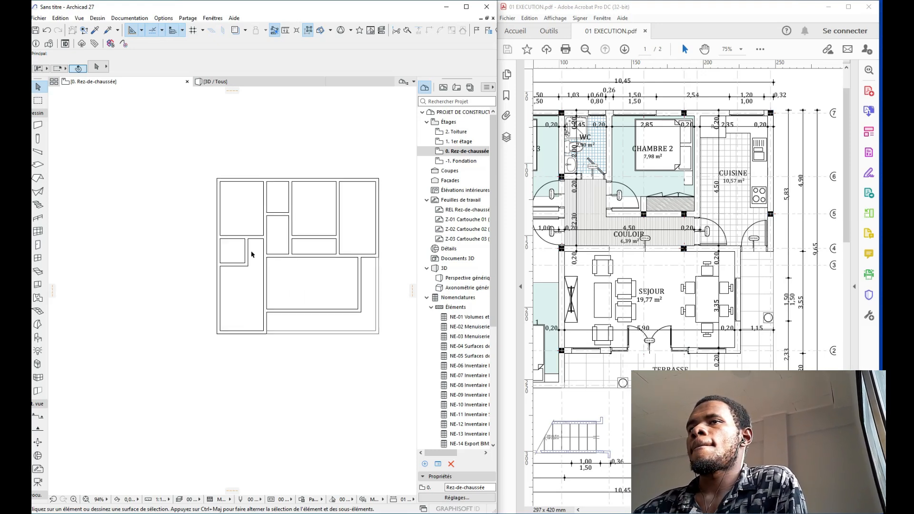
pyautogui.scroll(4, 252, 254)
pyautogui.scroll(-4, 276, 254)
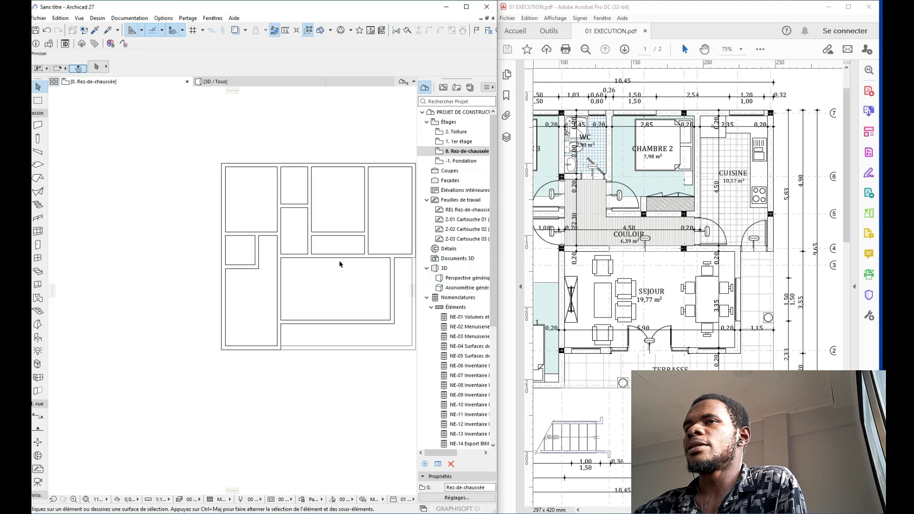
pyautogui.scroll(2, 305, 243)
pyautogui.keyDown('ctrl'); pyautogui.click(305, 240); pyautogui.keyUp('ctrl')
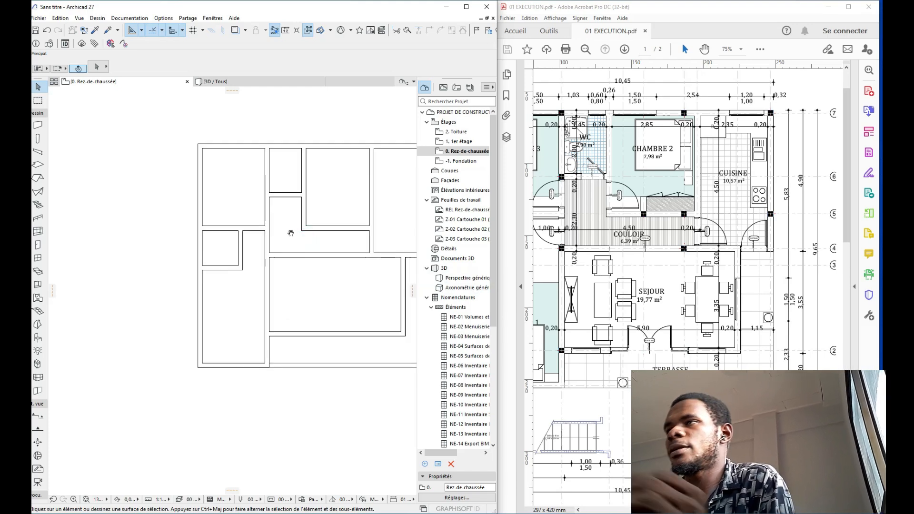
# Step: Select the short and long walls to check the 1,000 and 3,350 spacings
pyautogui.scroll(-1, 267, 238)
pyautogui.scroll(3, 261, 253)
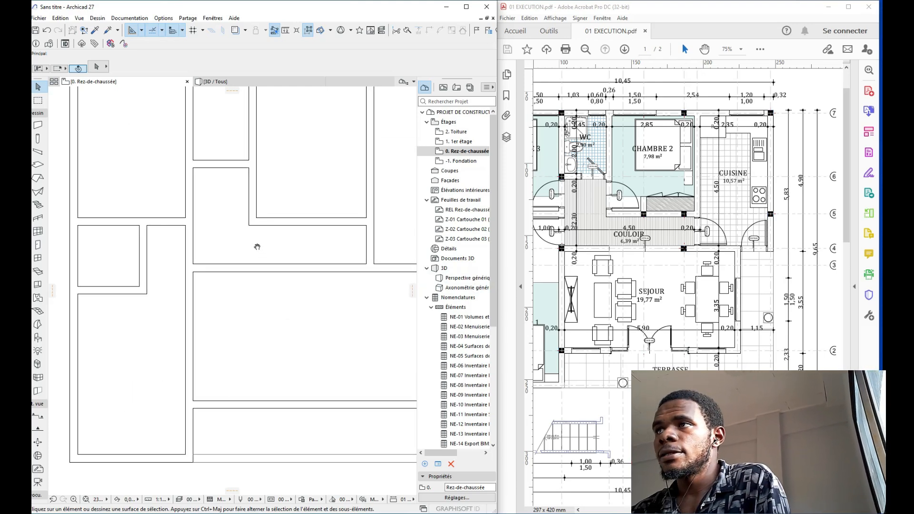
pyautogui.moveTo(257, 247); pyautogui.dragTo(245, 246, button='middle')
pyautogui.click(295, 225)
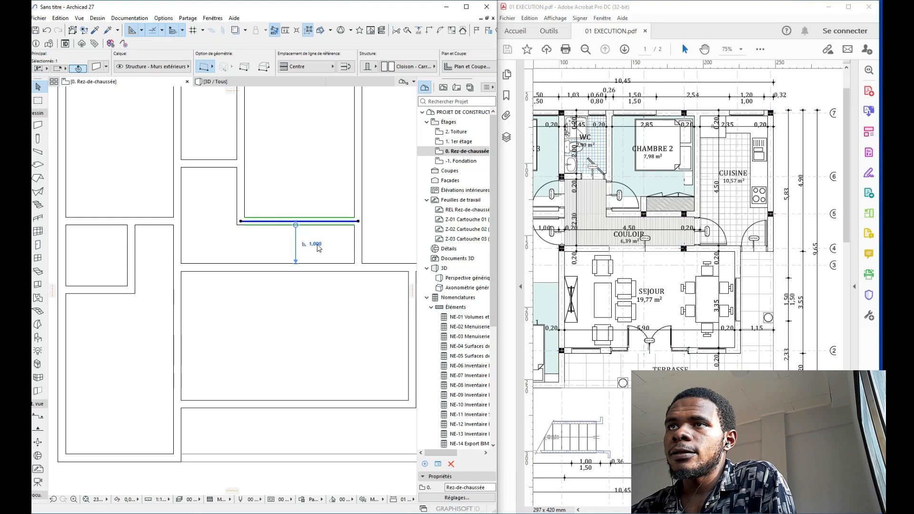
pyautogui.click(319, 267)
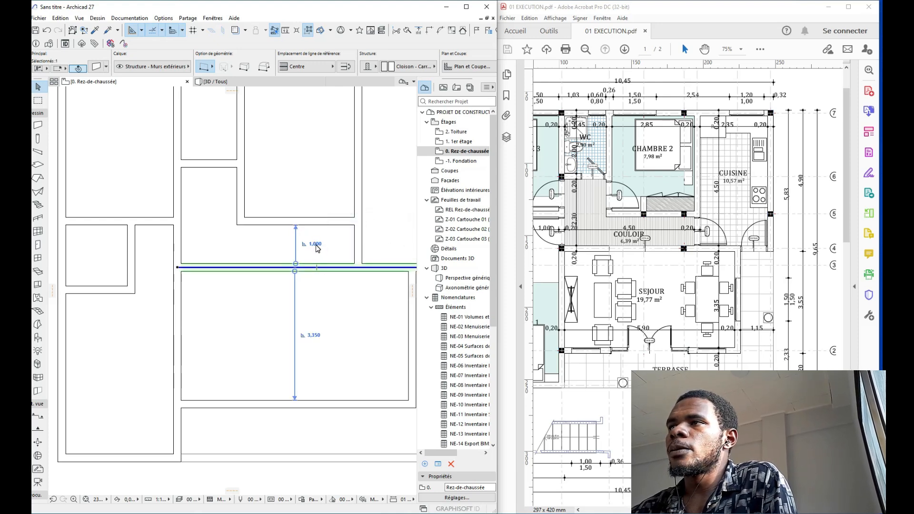
pyautogui.click(391, 190)
pyautogui.scroll(-3, 269, 200)
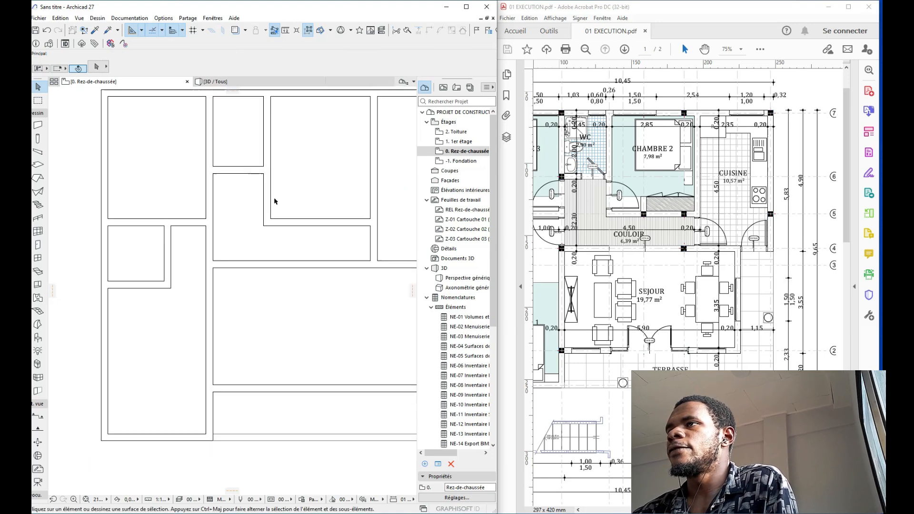
pyautogui.moveTo(233, 201); pyautogui.dragTo(242, 236, button='middle')
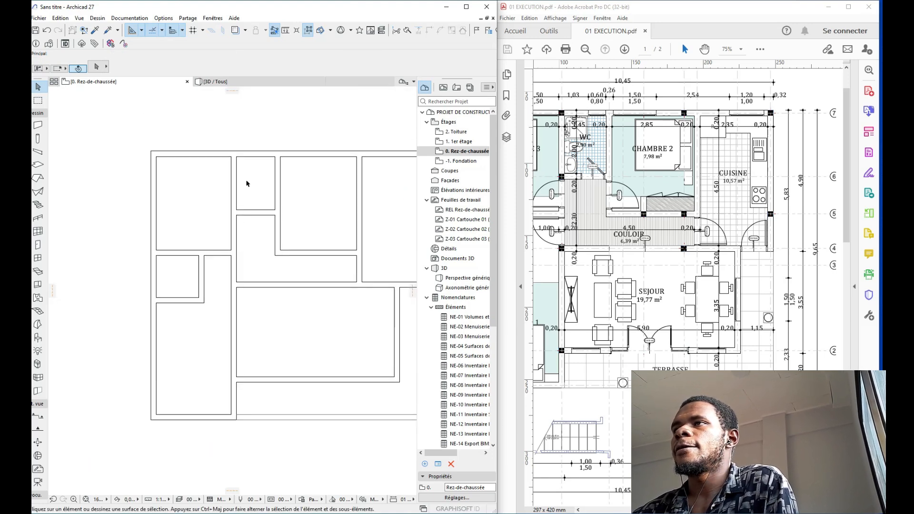
pyautogui.moveTo(264, 178); pyautogui.dragTo(225, 147, button='middle')
pyautogui.scroll(-3, 232, 198)
# Step: Reveal Chambre 3 and Chambre 1 on the reference PDF and pick the Door tool
pyautogui.scroll(-2, 723, 205)
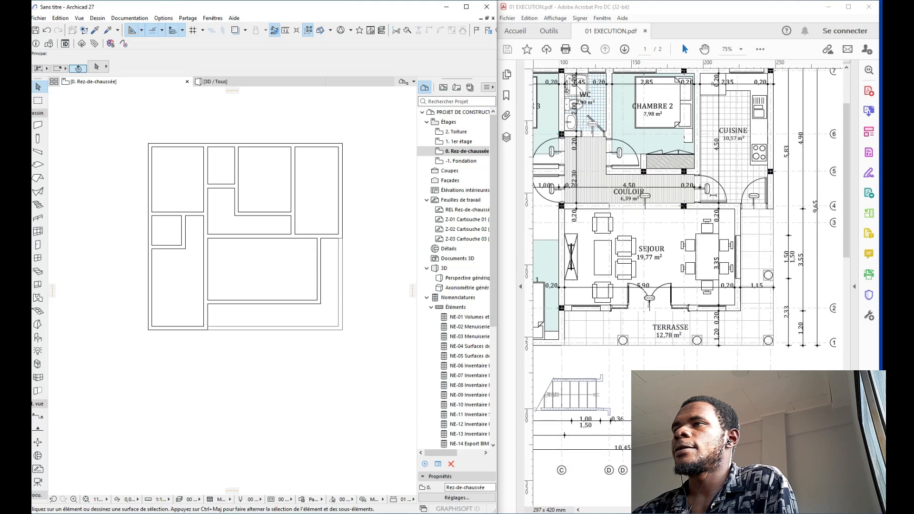
pyautogui.click(723, 206)
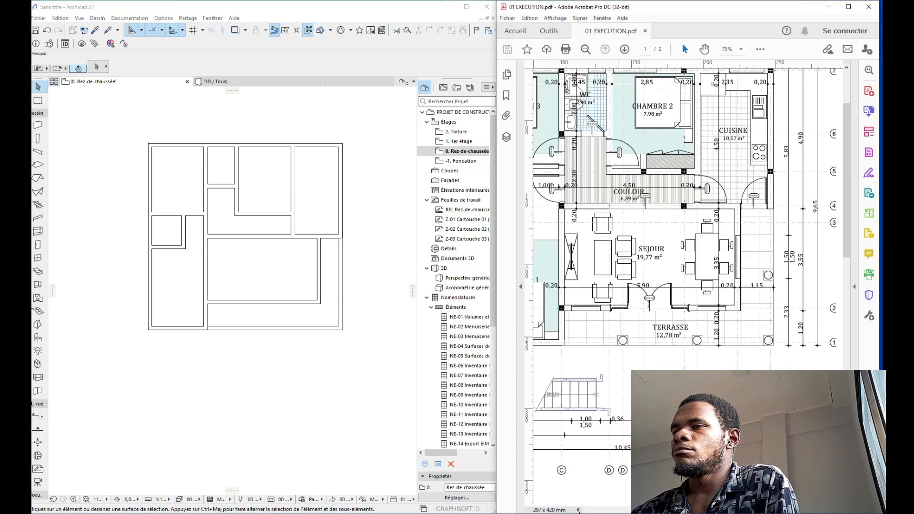
pyautogui.click(578, 510)
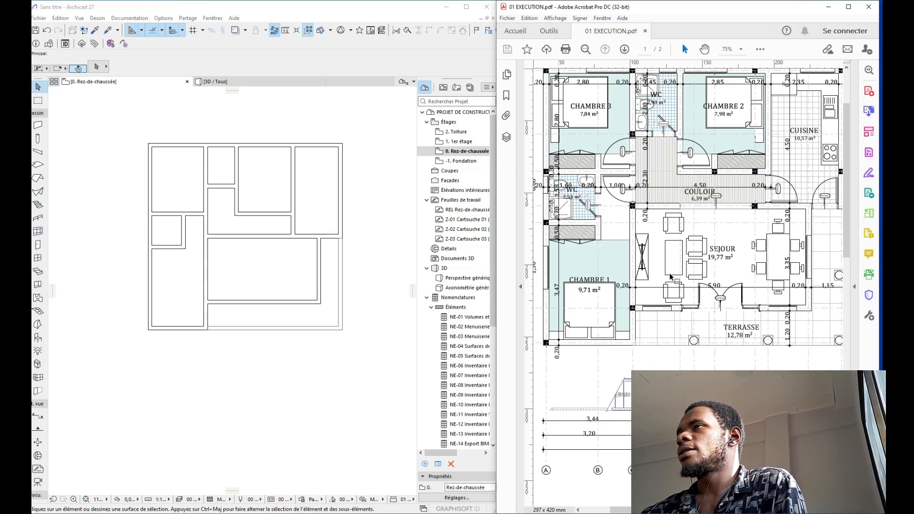
pyautogui.scroll(3, 325, 253)
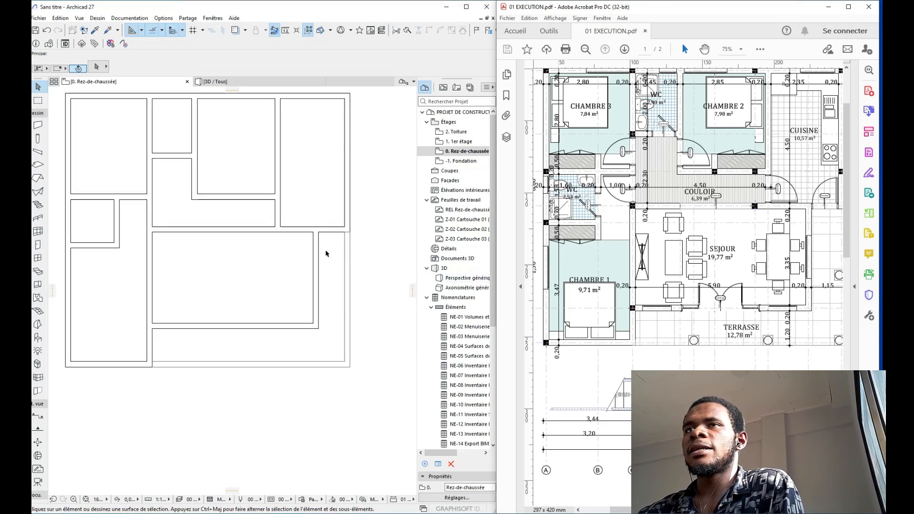
pyautogui.moveTo(334, 236); pyautogui.dragTo(353, 266, button='middle')
pyautogui.scroll(-2, 352, 264)
pyautogui.scroll(1, 337, 204)
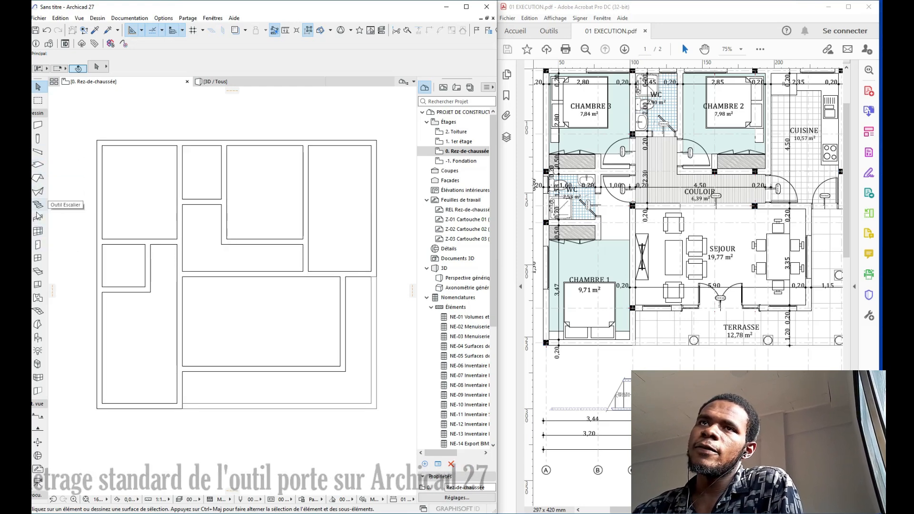
pyautogui.click(37, 244)
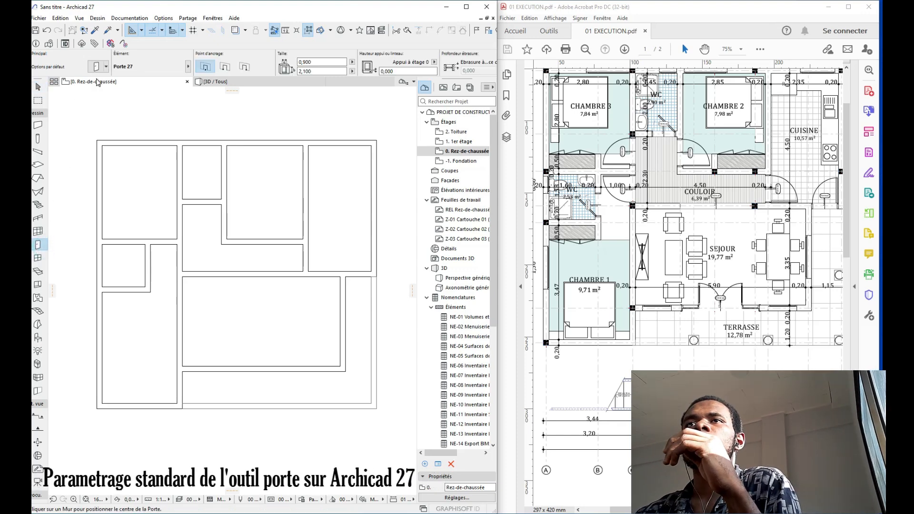
# Step: Set the default door height to 2,200
pyautogui.click(96, 66)
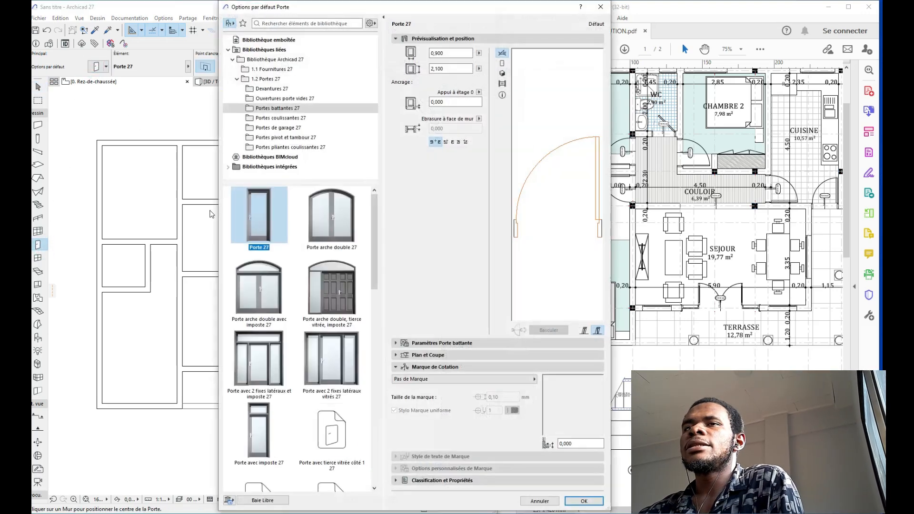
pyautogui.doubleClick(449, 68)
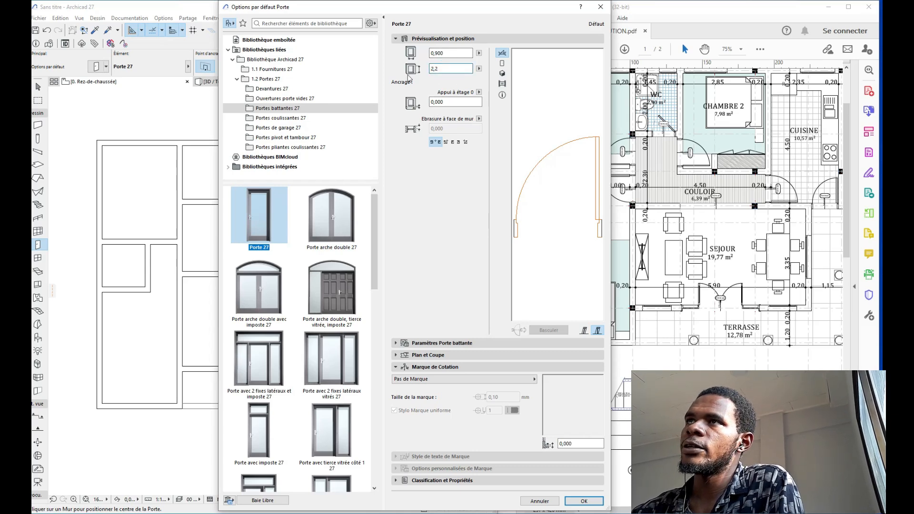
pyautogui.write('2,200')
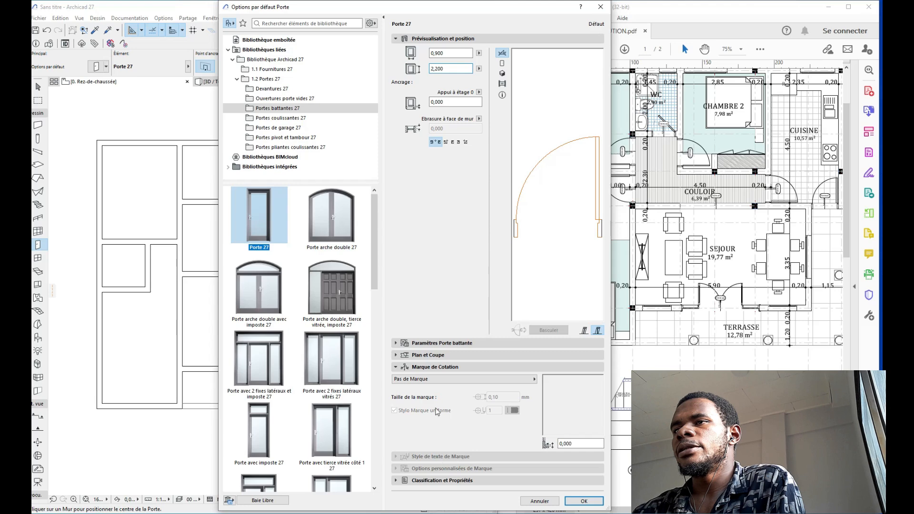
# Step: Use the Marque P 27 door mark with an oval head fitted to its text
pyautogui.click(429, 379)
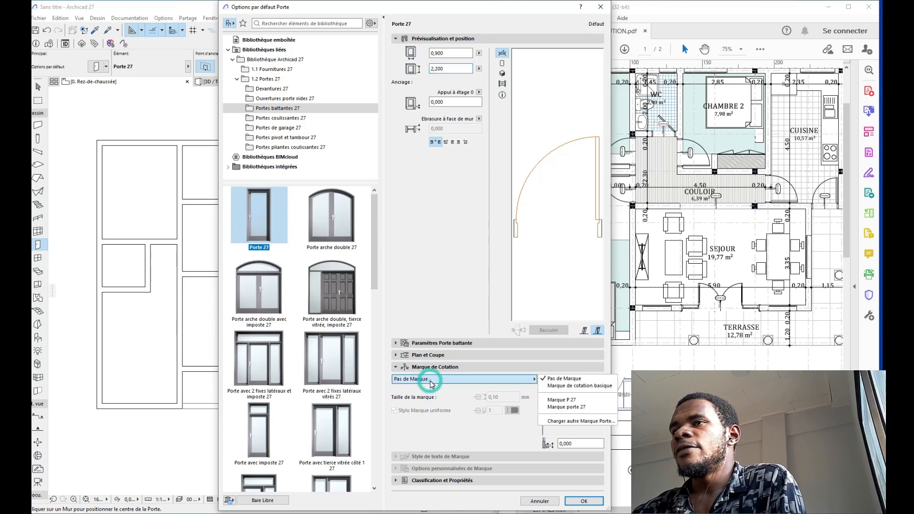
pyautogui.click(586, 401)
pyautogui.click(491, 380)
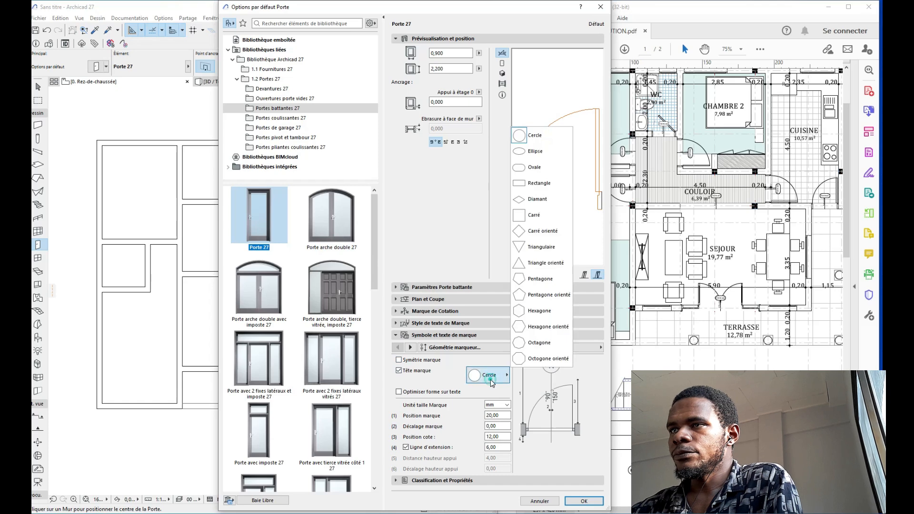
pyautogui.click(533, 167)
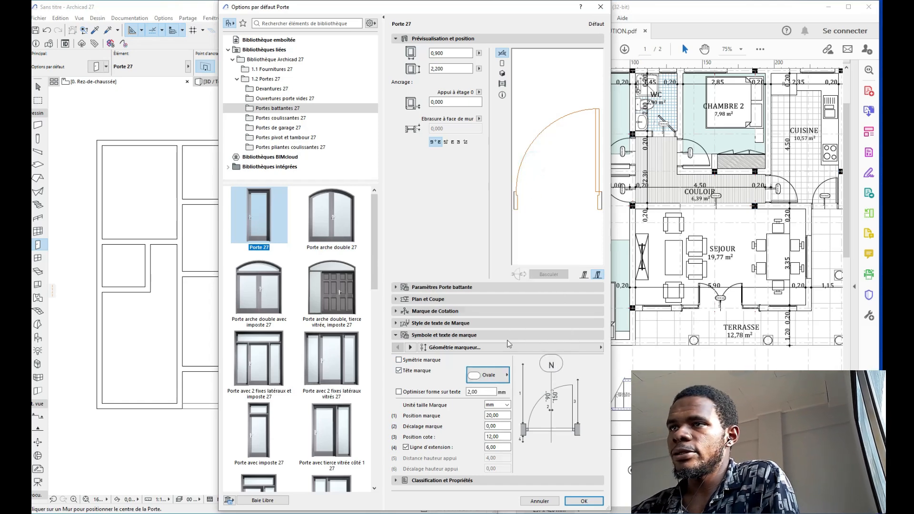
pyautogui.click(405, 393)
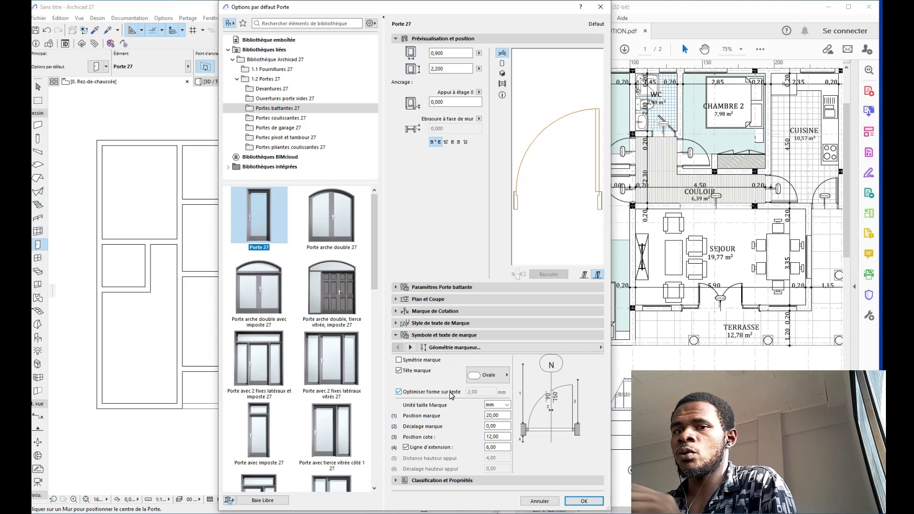
# Step: Set the mark position to 10 and the dimension position to 6
pyautogui.doubleClick(493, 415)
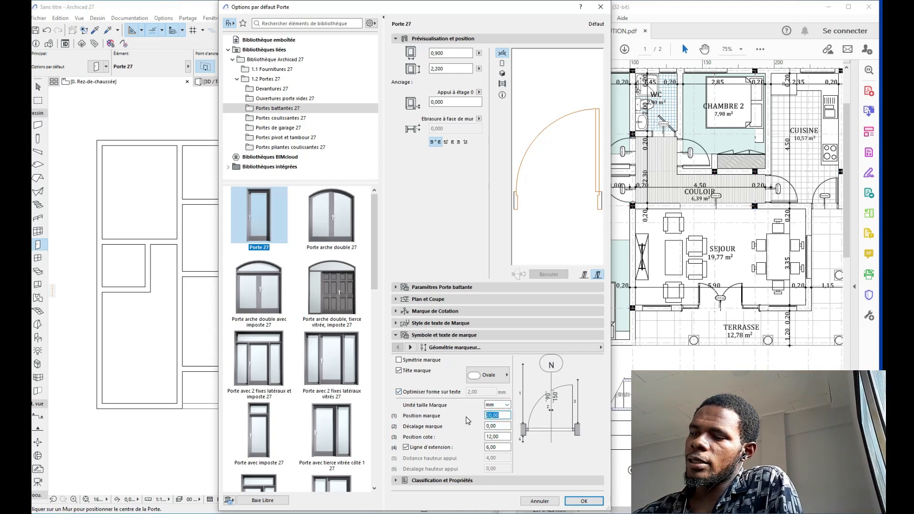
pyautogui.press('Return')
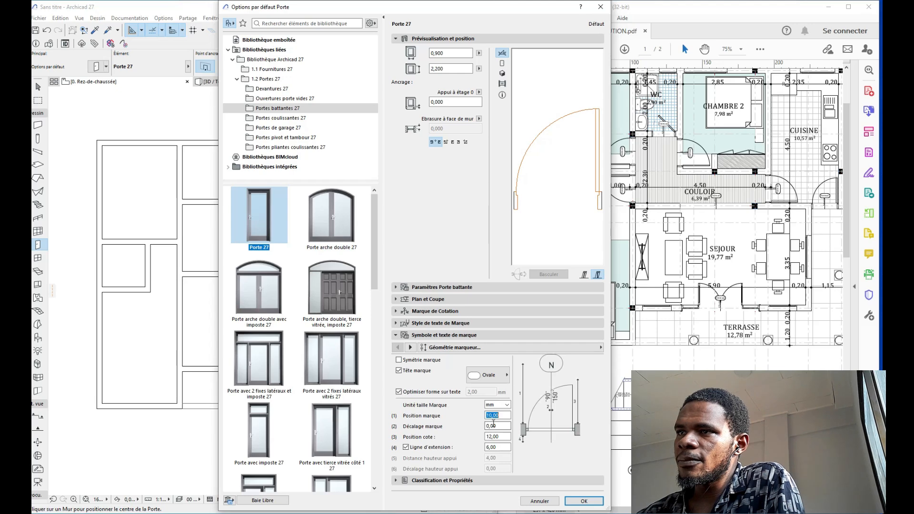
pyautogui.doubleClick(502, 437)
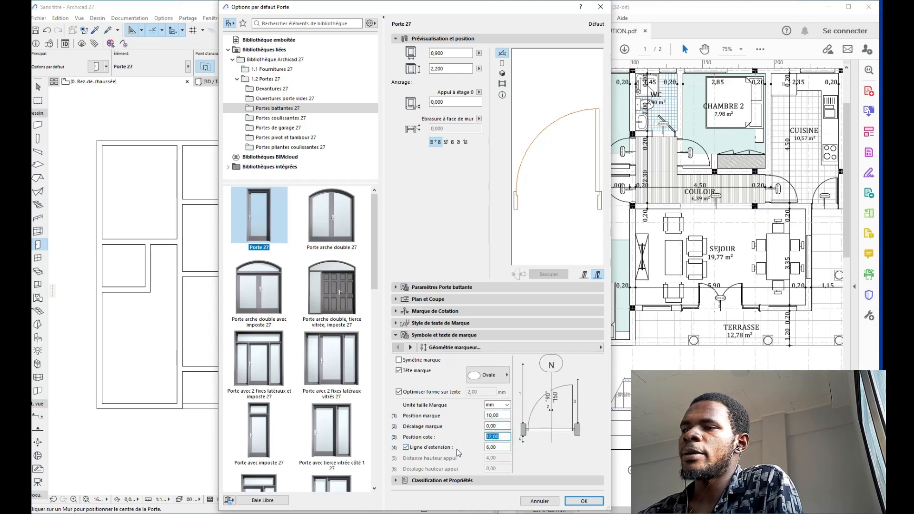
pyautogui.write('6')
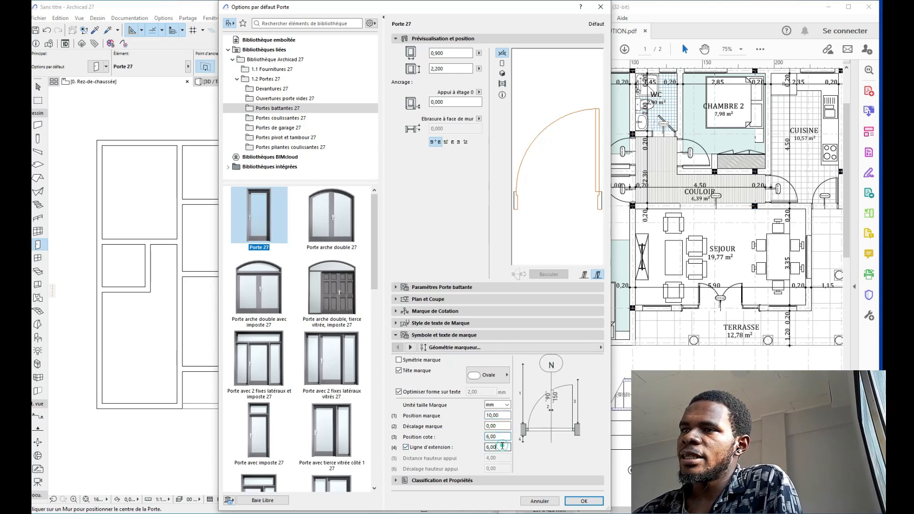
pyautogui.press('Tab')
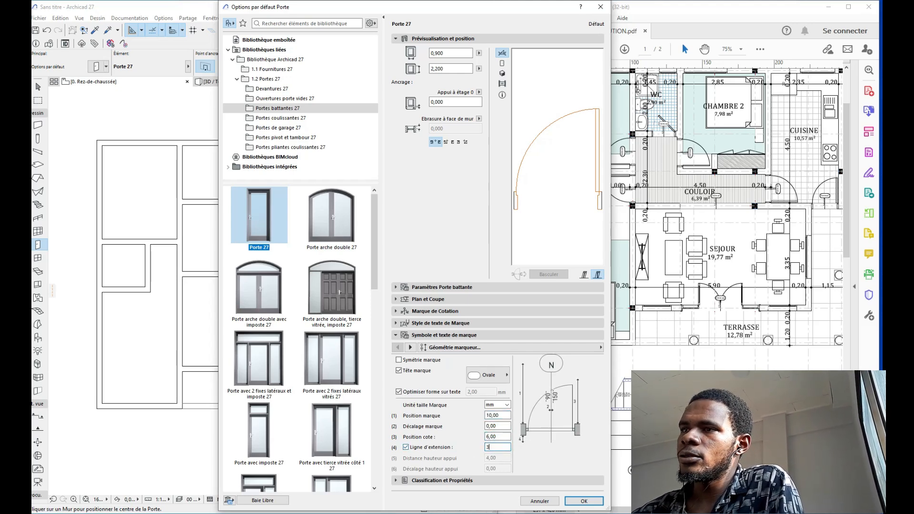
# Step: Set the marker text width to 1,00 and the dimension marker size to 2,00
pyautogui.click(413, 335)
pyautogui.click(423, 324)
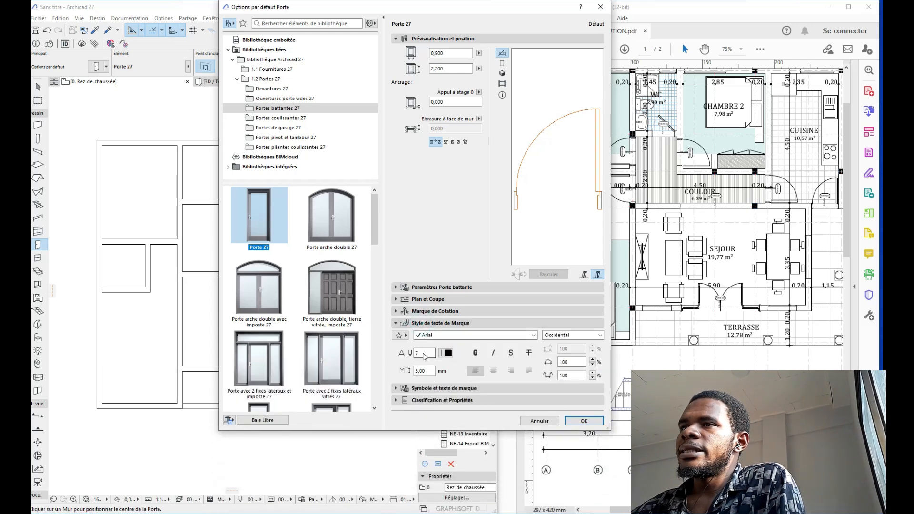
pyautogui.doubleClick(425, 370)
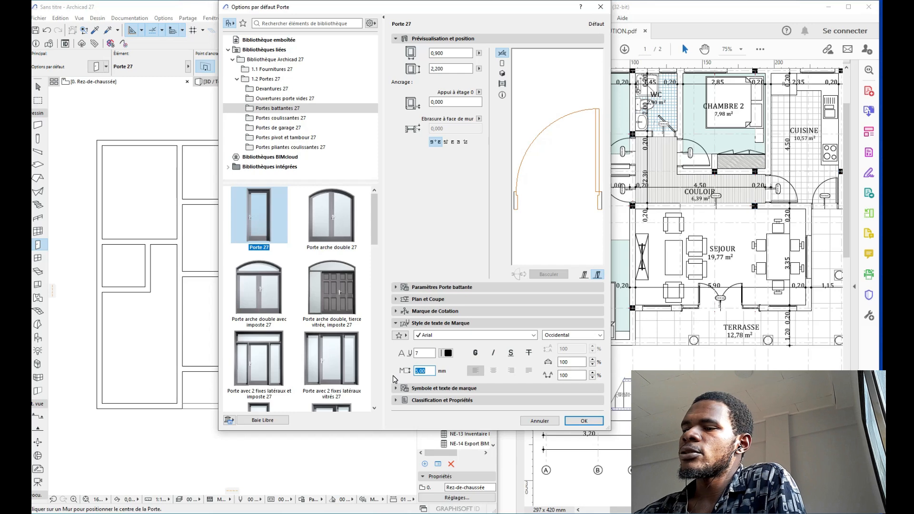
pyautogui.write('1,00')
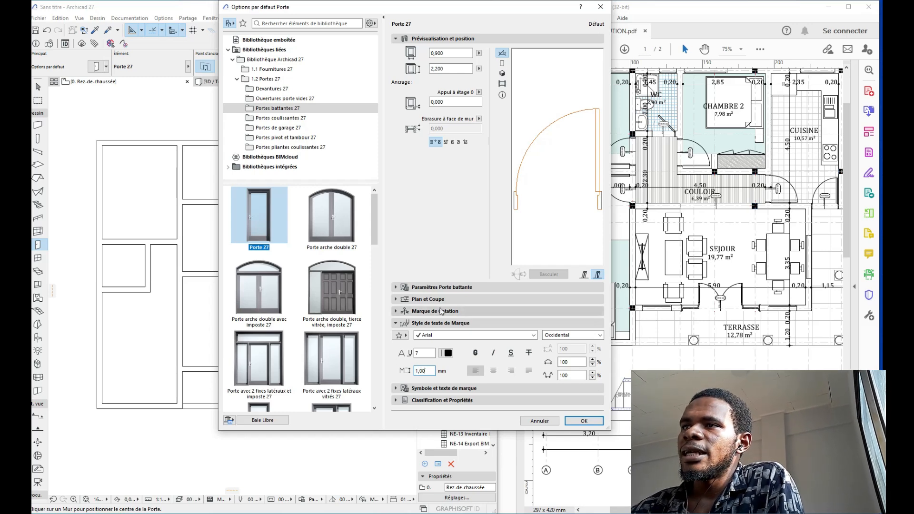
pyautogui.click(435, 310)
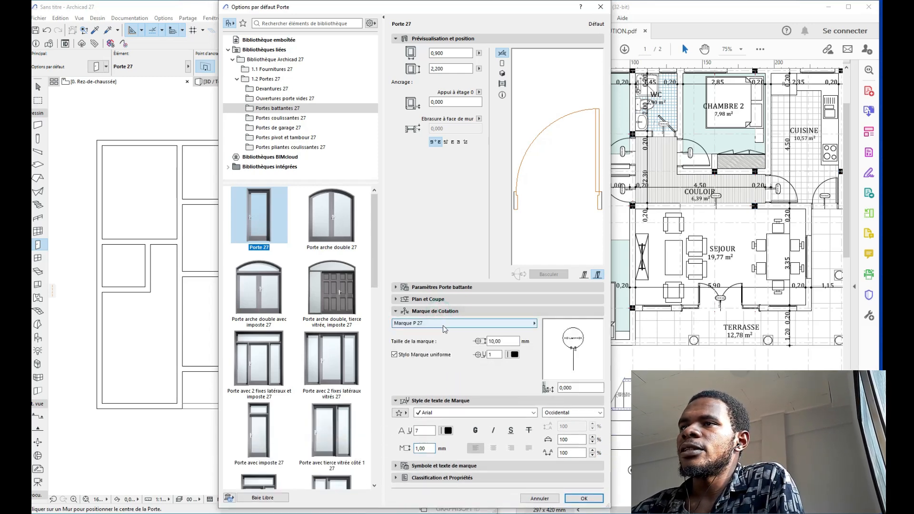
pyautogui.doubleClick(506, 341)
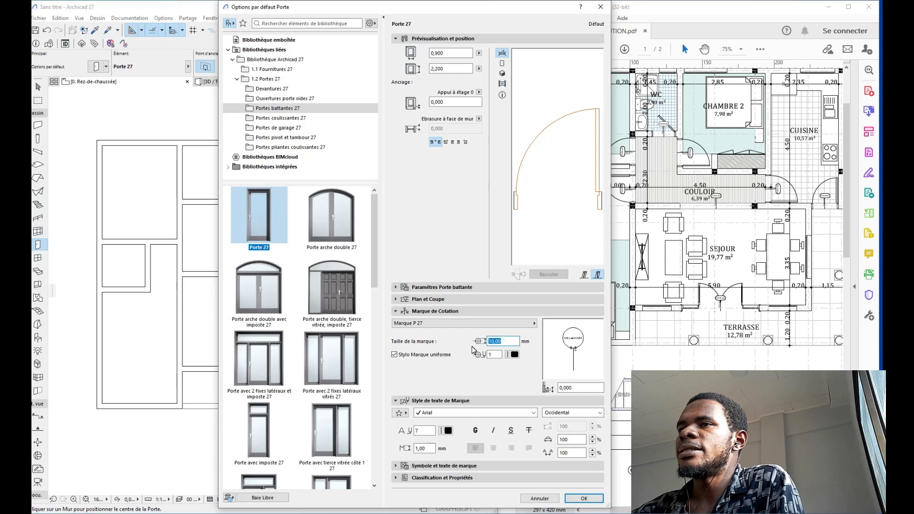
pyautogui.write('2')
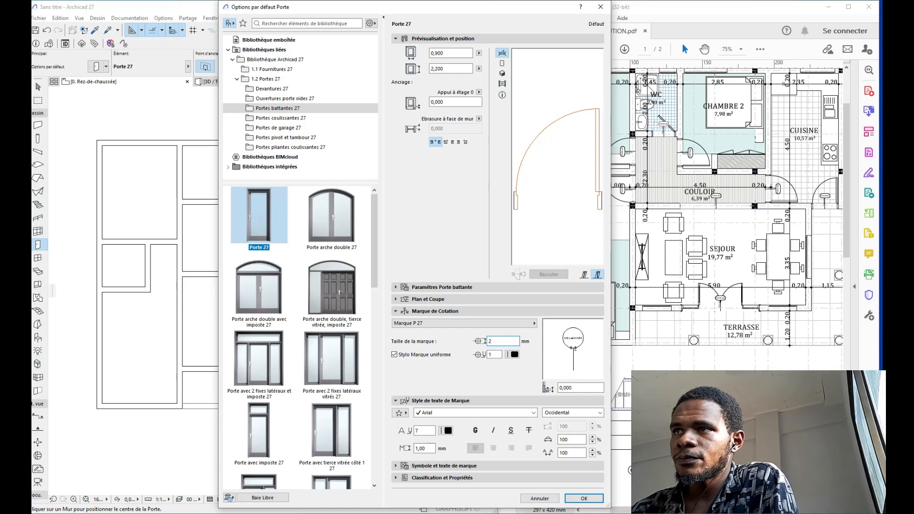
pyautogui.write(',00')
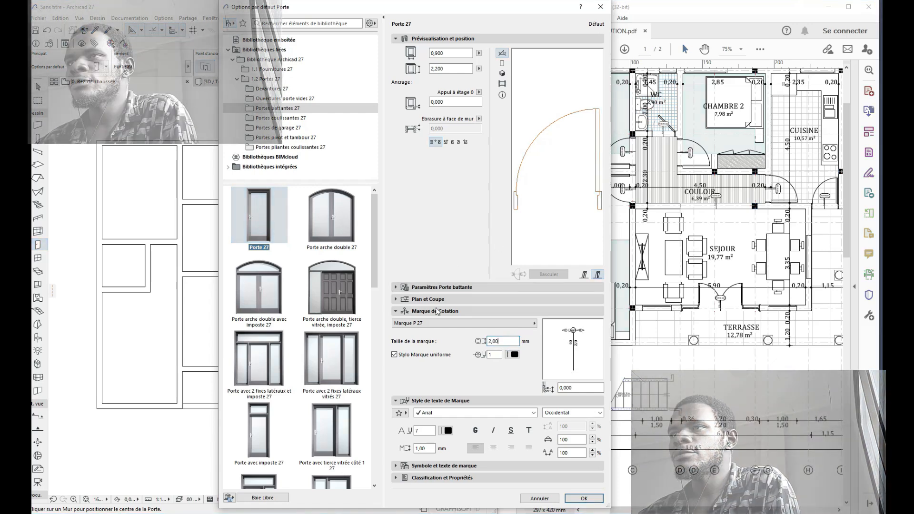
# Step: Turn on door overrides for line types, pens and cut-surface attributes
pyautogui.click(437, 310)
pyautogui.click(436, 298)
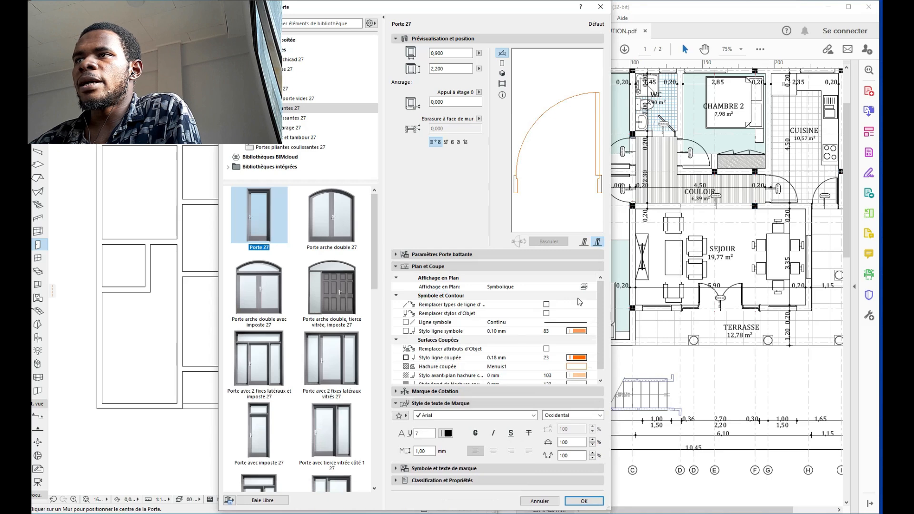
pyautogui.click(546, 313)
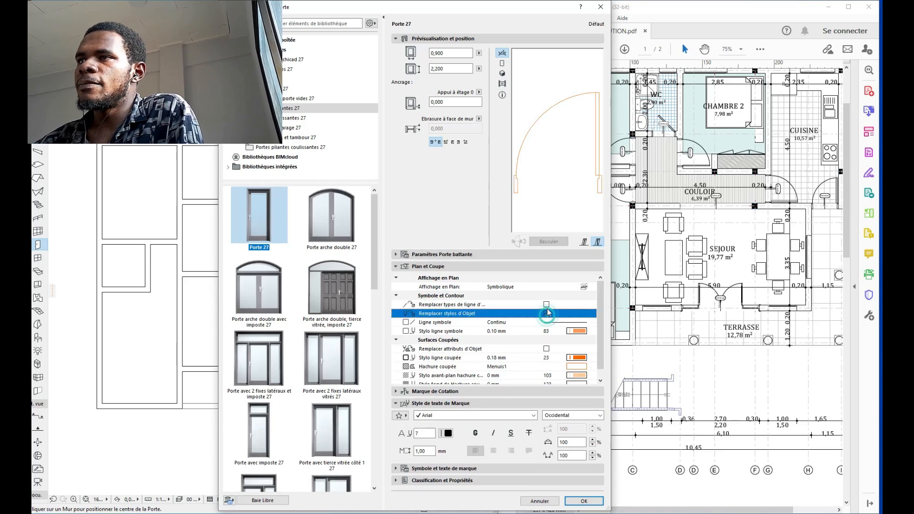
pyautogui.click(546, 304)
pyautogui.click(545, 348)
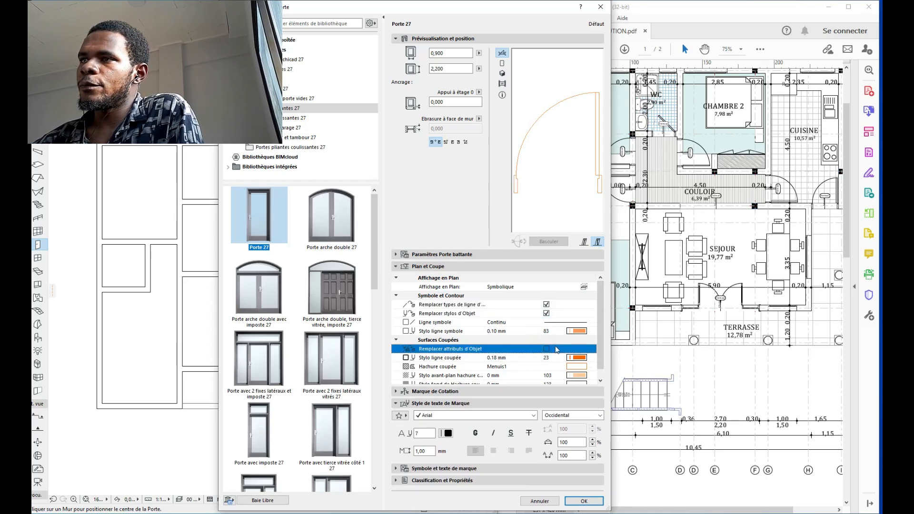
pyautogui.click(546, 349)
# Step: Use pen 81 for symbol lines, 21 for cut lines, 101 for cut-fill foreground
pyautogui.click(590, 333)
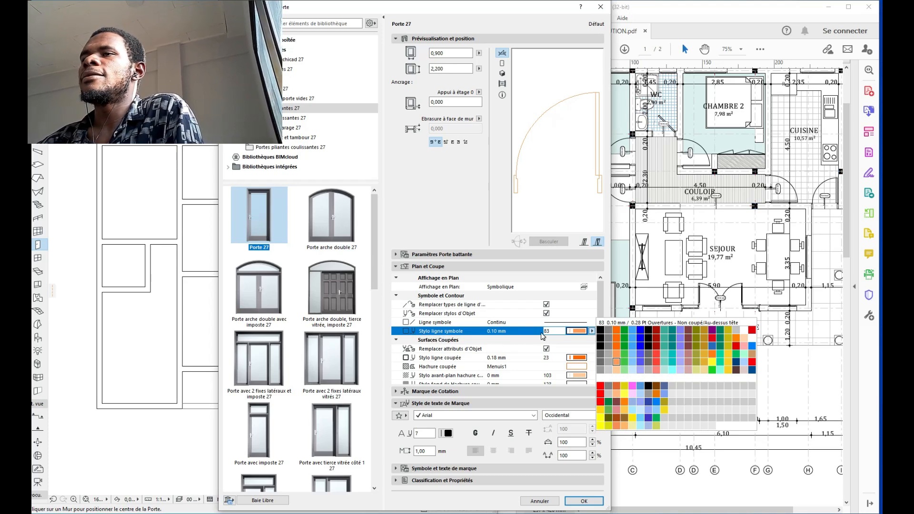
pyautogui.click(602, 361)
pyautogui.click(592, 358)
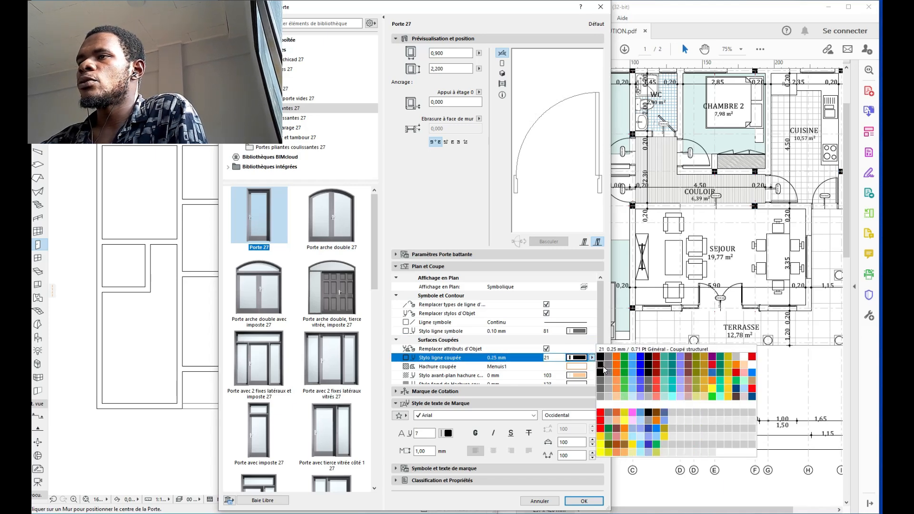
pyautogui.click(602, 366)
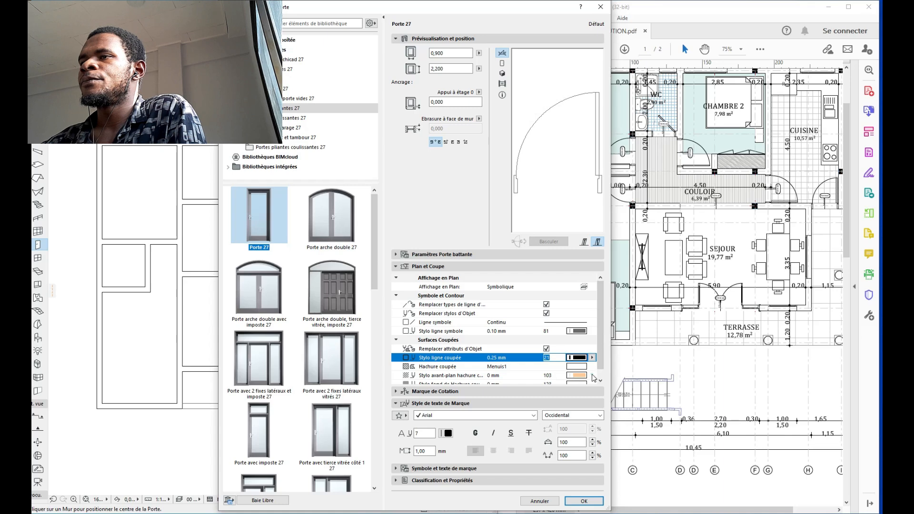
pyautogui.click(591, 376)
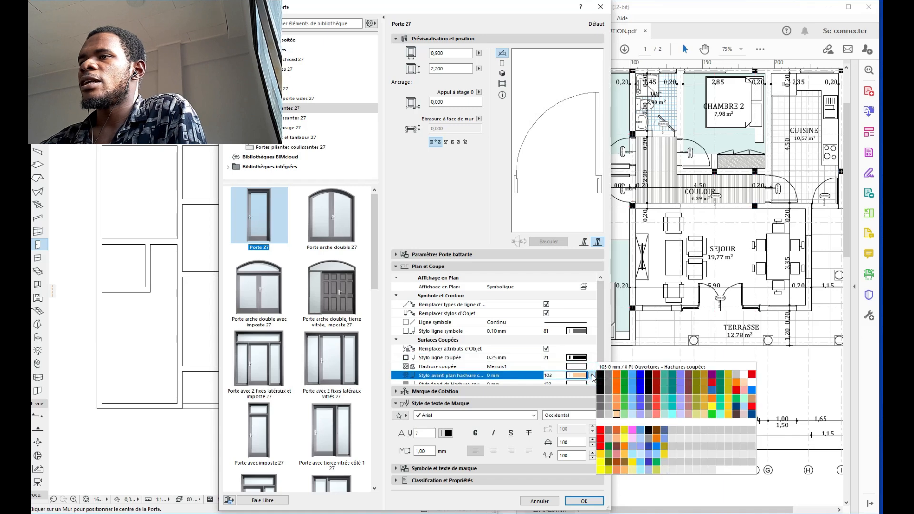
pyautogui.click(602, 416)
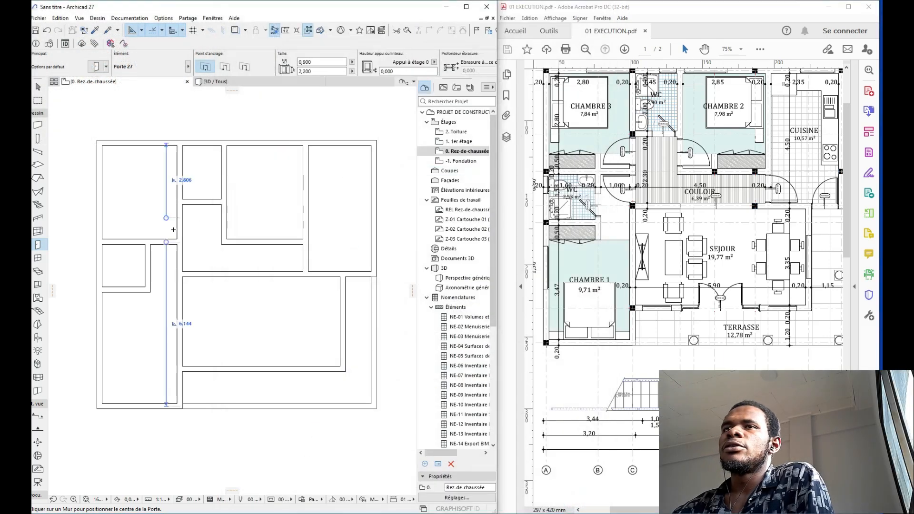
# Step: Place doors PORTE-001, PORTE-002 and PORTE-003 in the corridor walls, setting each opening side
pyautogui.scroll(5, 161, 224)
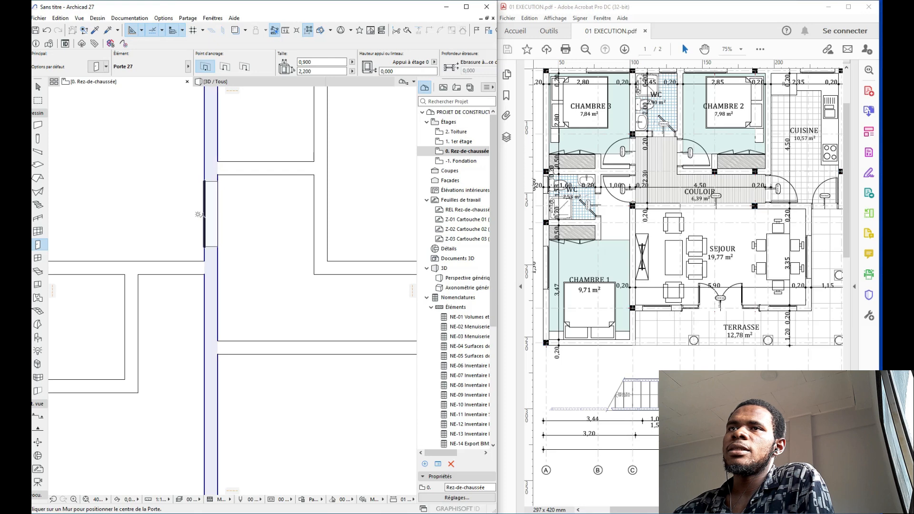
pyautogui.click(201, 215)
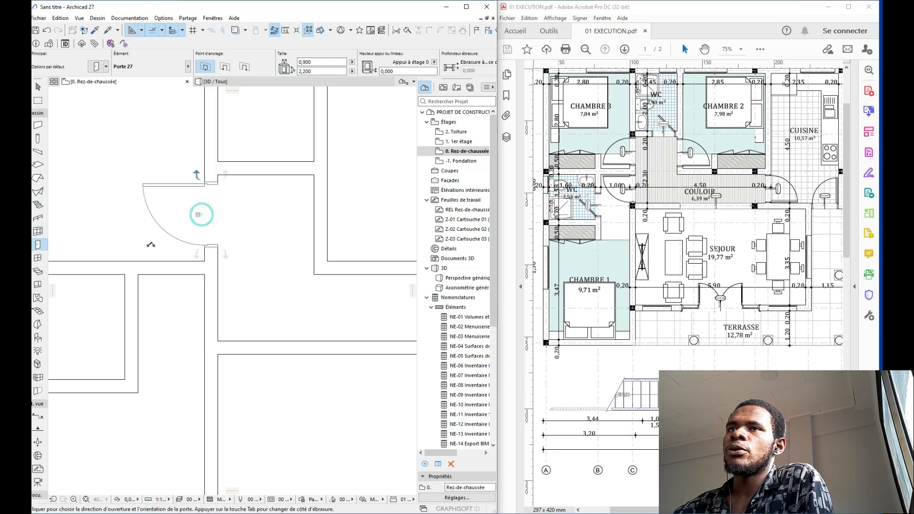
pyautogui.click(143, 268)
pyautogui.moveTo(276, 207); pyautogui.dragTo(192, 186, button='middle')
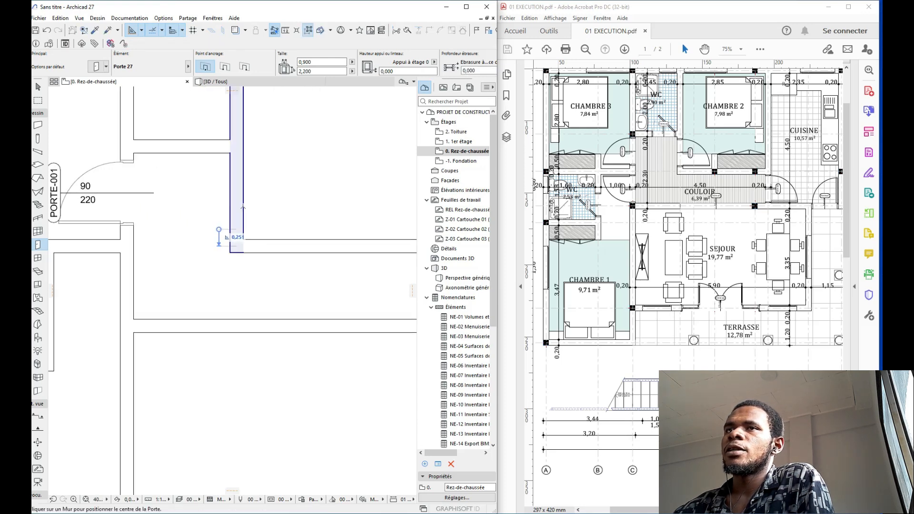
pyautogui.click(245, 196)
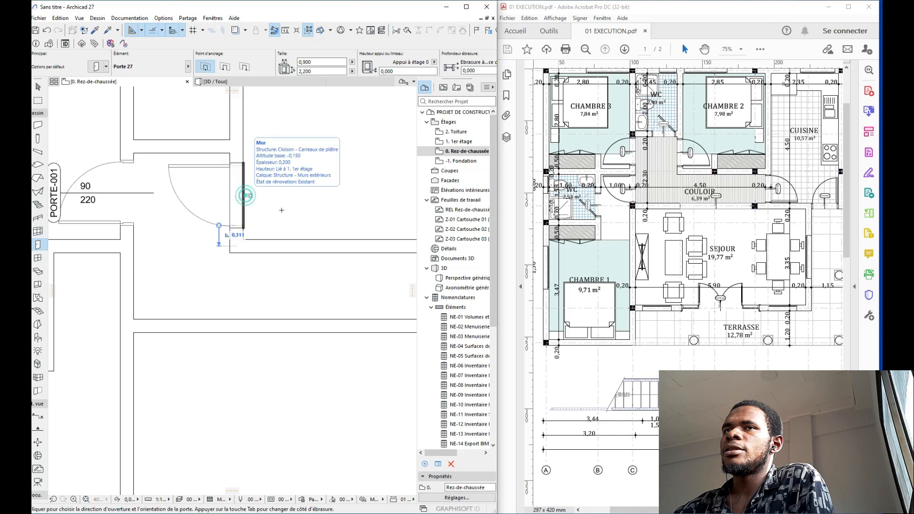
pyautogui.click(306, 276)
pyautogui.scroll(-1, 295, 186)
pyautogui.scroll(-4, 296, 186)
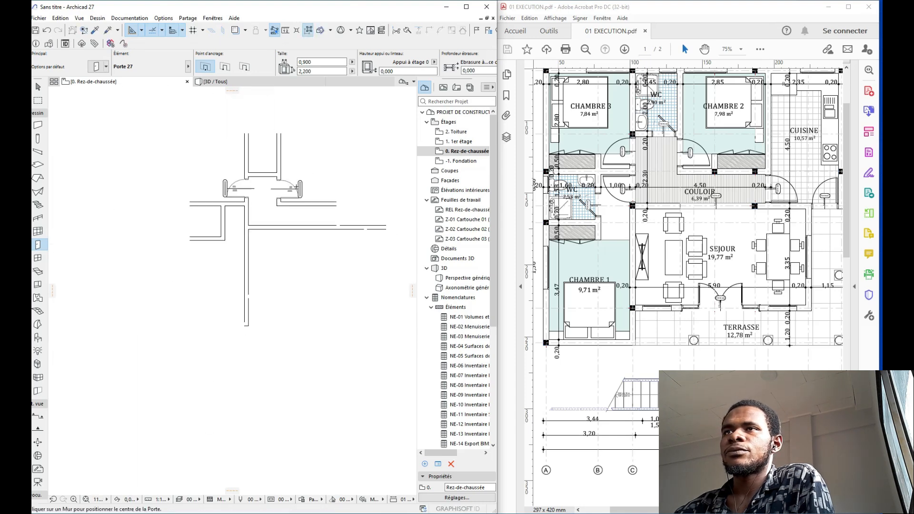
pyautogui.scroll(3, 236, 215)
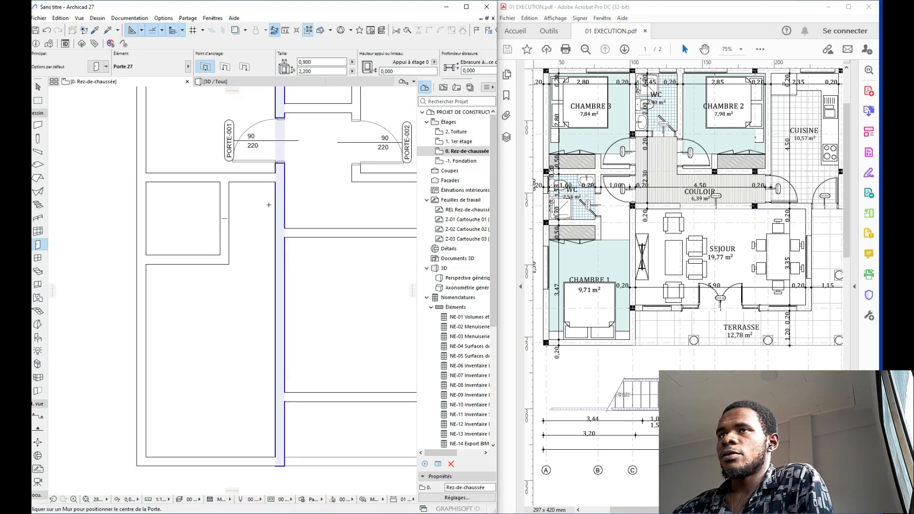
pyautogui.scroll(2, 273, 213)
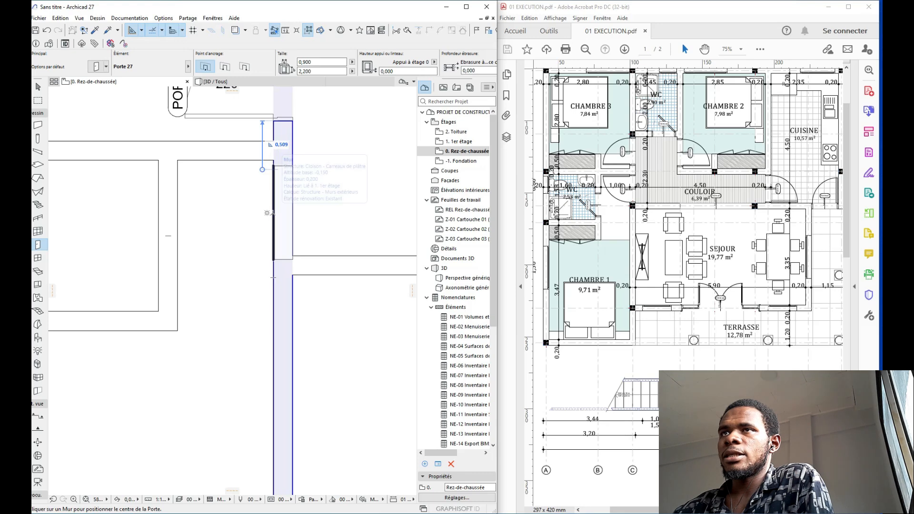
pyautogui.click(272, 209)
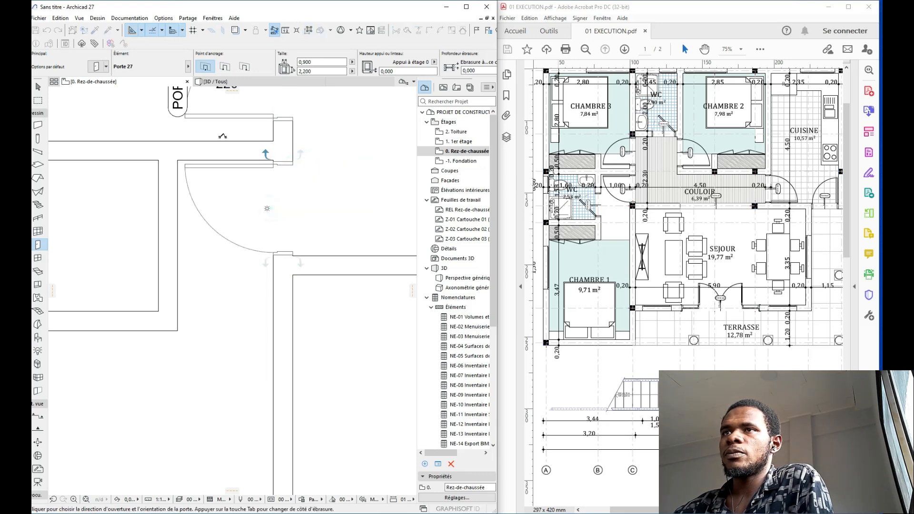
pyautogui.click(222, 137)
# Step: Place door PORTE-004 in the vertical wall, swinging to the right
pyautogui.scroll(-2, 242, 139)
pyautogui.moveTo(342, 173); pyautogui.dragTo(92, 181, button='middle')
pyautogui.moveTo(278, 180); pyautogui.dragTo(236, 188, button='middle')
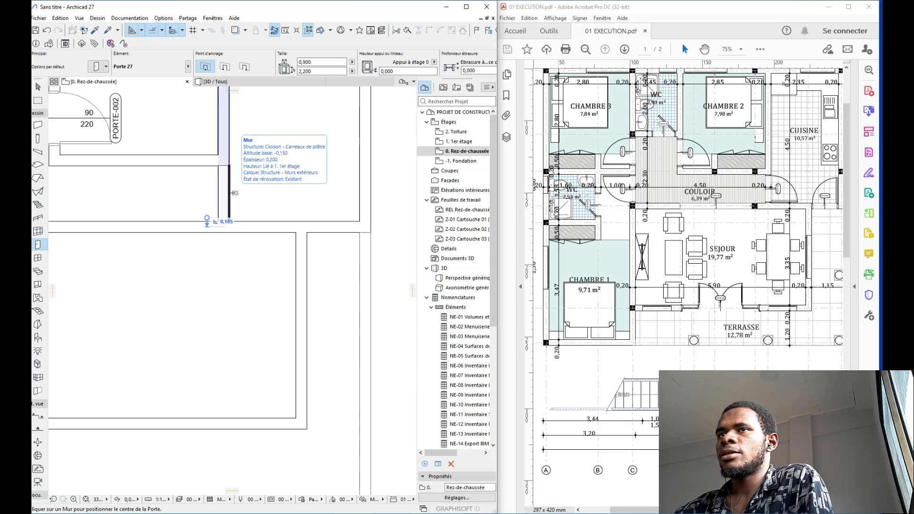
pyautogui.click(234, 193)
pyautogui.click(262, 265)
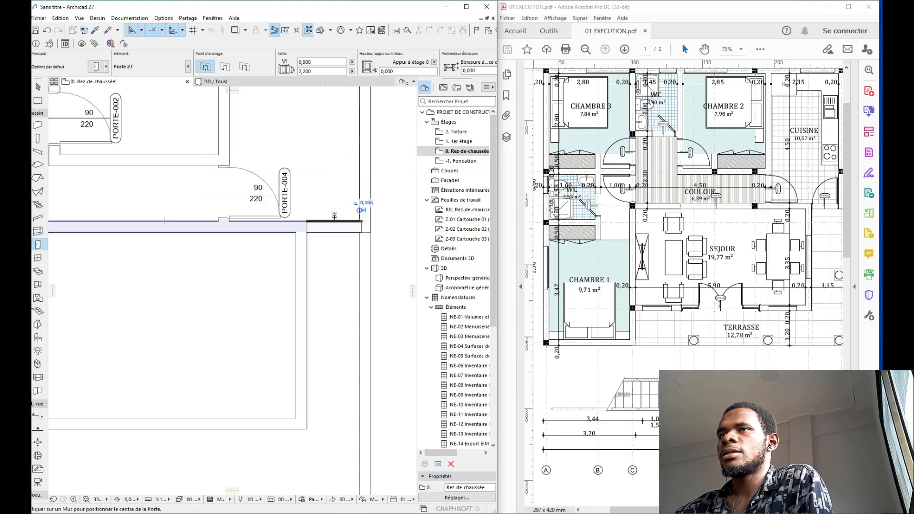
# Step: Place a 0,800-wide door on the lower wall and set its opening side
pyautogui.click(316, 62)
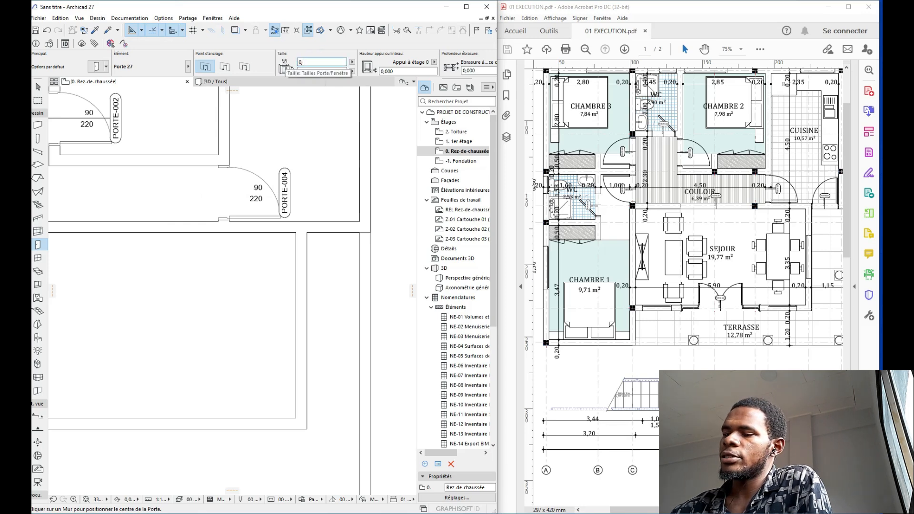
pyautogui.click(334, 218)
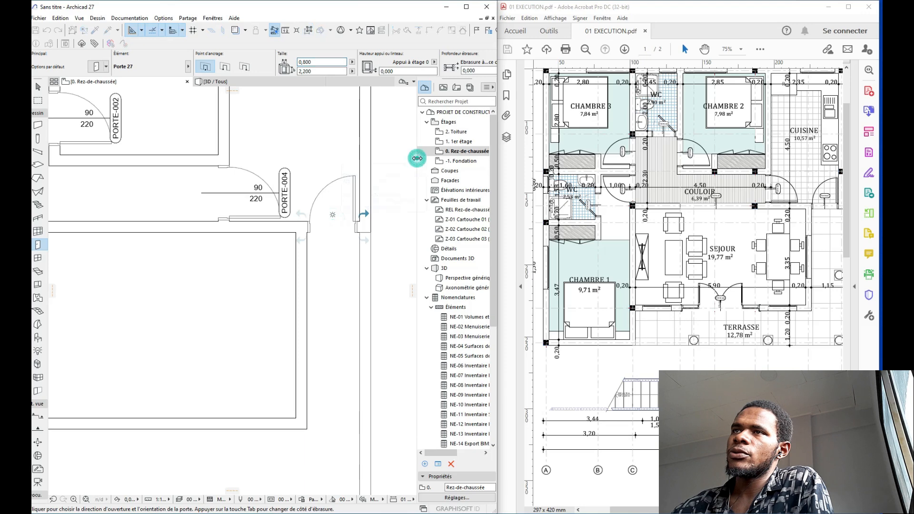
pyautogui.click(384, 145)
pyautogui.scroll(-5, 305, 185)
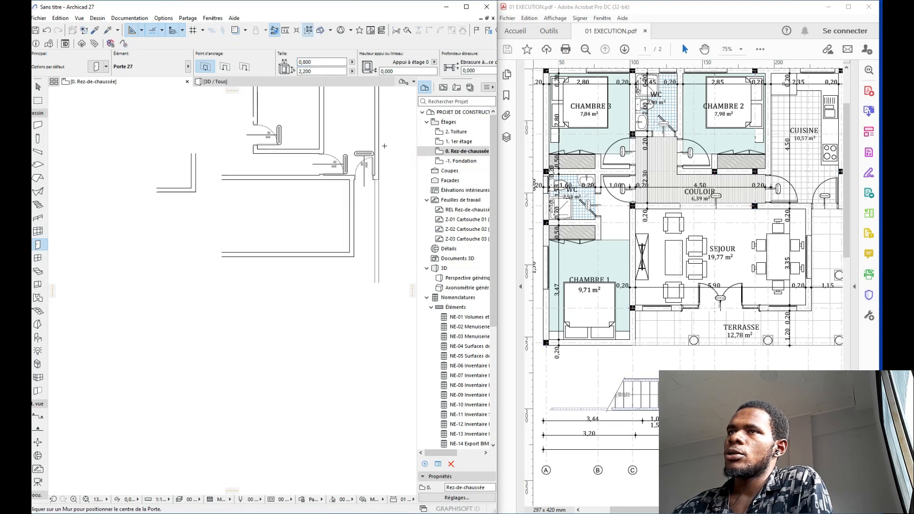
pyautogui.moveTo(305, 185); pyautogui.dragTo(338, 215, button='middle')
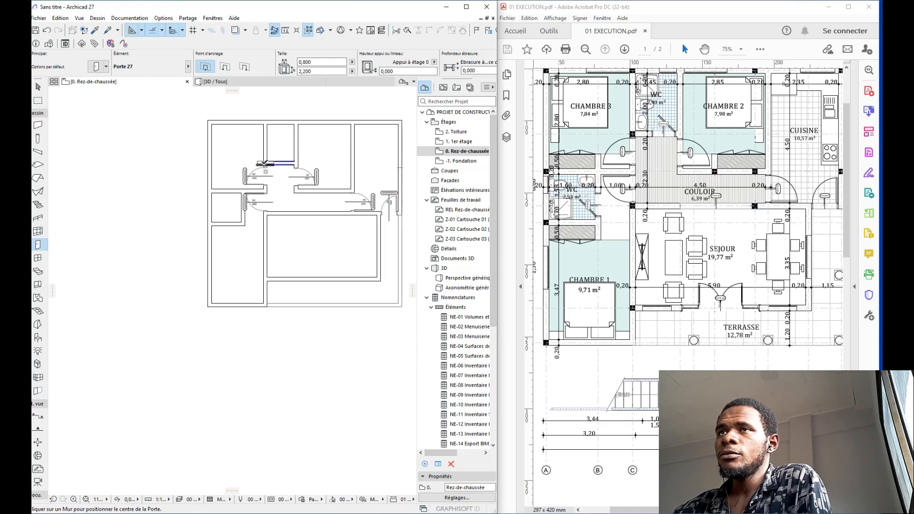
pyautogui.scroll(2, 223, 161)
pyautogui.scroll(1, 314, 150)
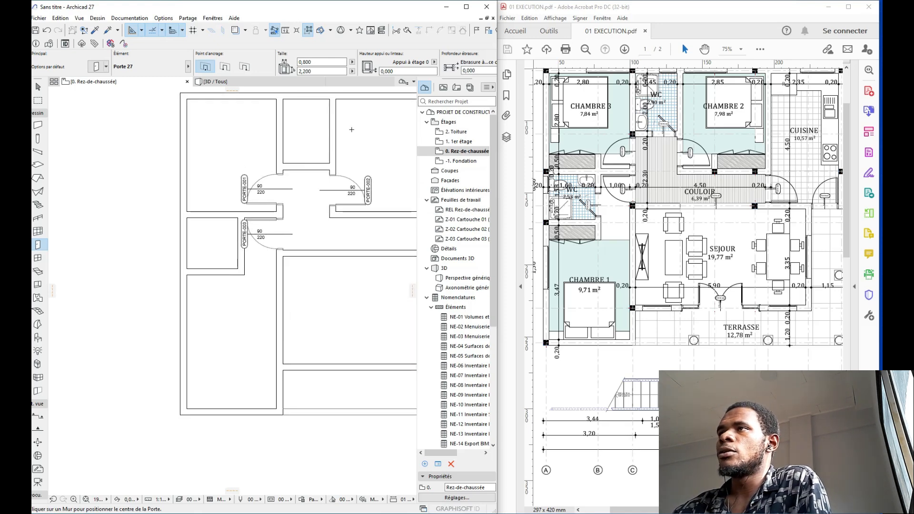
# Step: Set the door width to 0,700 and place PORTE-006 in the upper wall and PORTE-007 opening into the left room
pyautogui.click(319, 62)
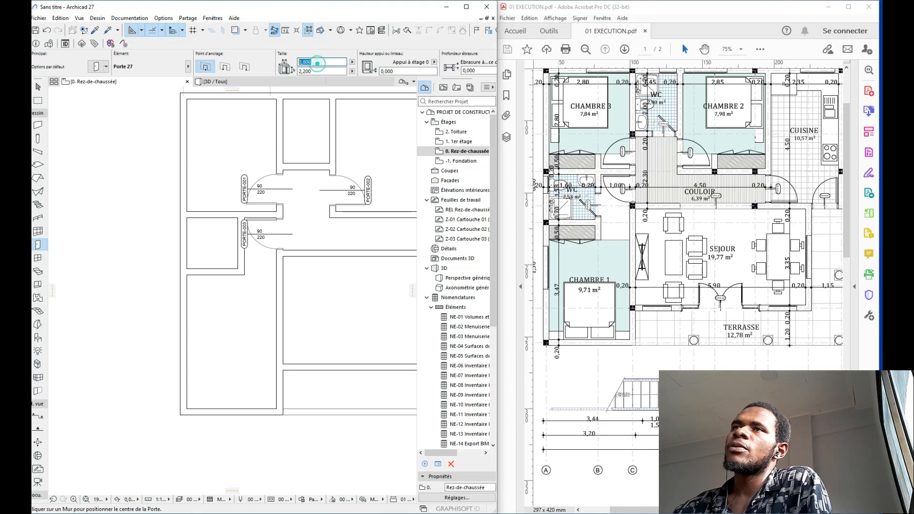
pyautogui.press('BackSpace')
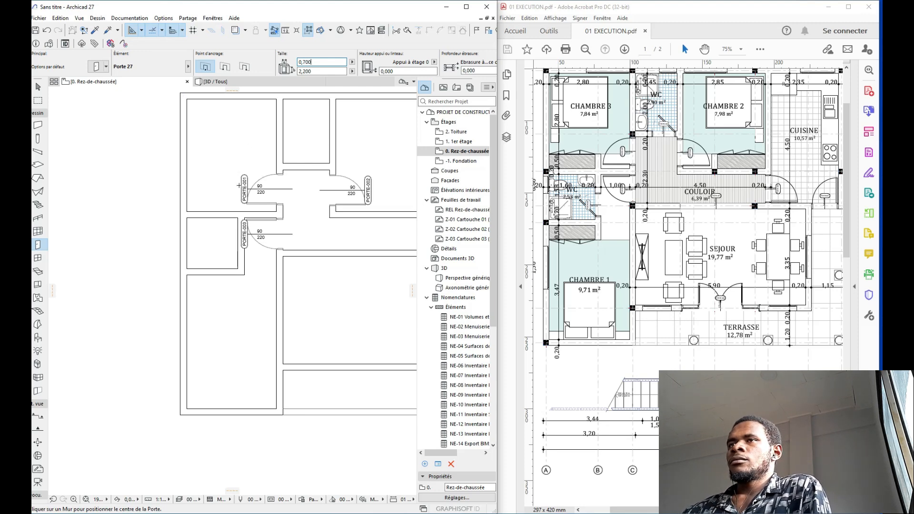
pyautogui.scroll(2, 286, 167)
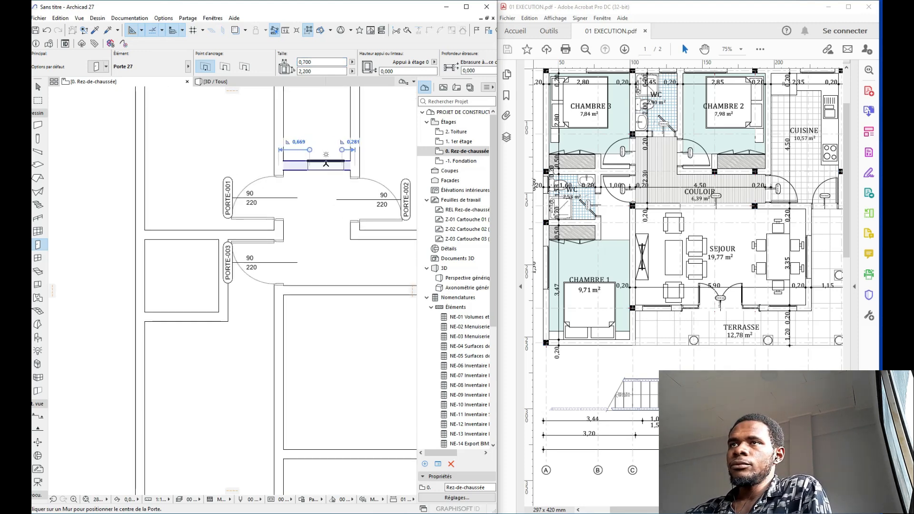
pyautogui.click(326, 163)
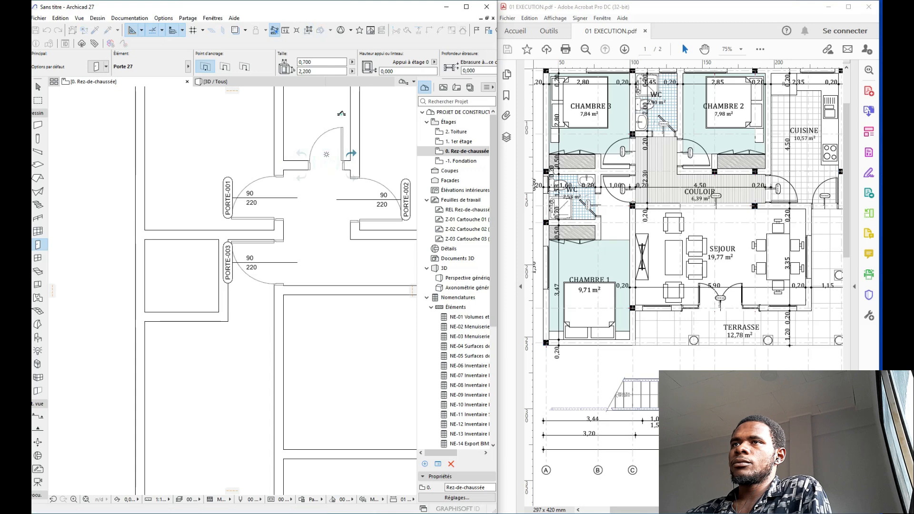
pyautogui.moveTo(332, 209); pyautogui.dragTo(371, 139, button='middle')
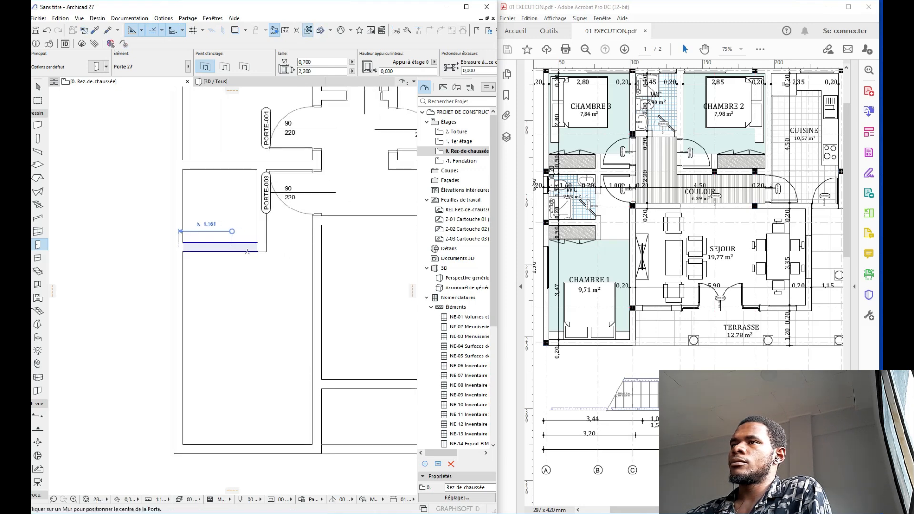
pyautogui.click(256, 217)
pyautogui.click(228, 229)
# Step: Place doors PORTE-008 in the corridor's lower wall and PORTE-009 in the large lower room, setting their swing sides
pyautogui.scroll(-3, 233, 235)
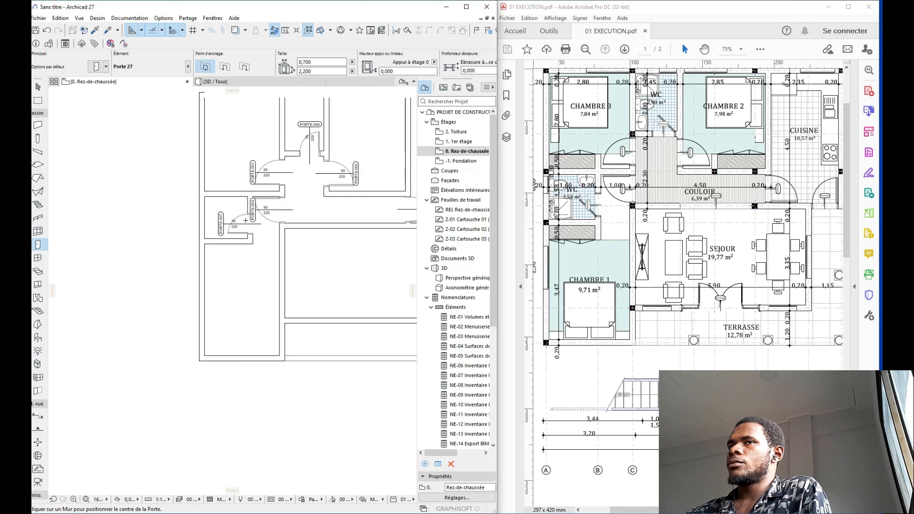
pyautogui.moveTo(274, 236); pyautogui.dragTo(236, 208, button='middle')
pyautogui.scroll(-1, 232, 244)
pyautogui.scroll(-1, 234, 245)
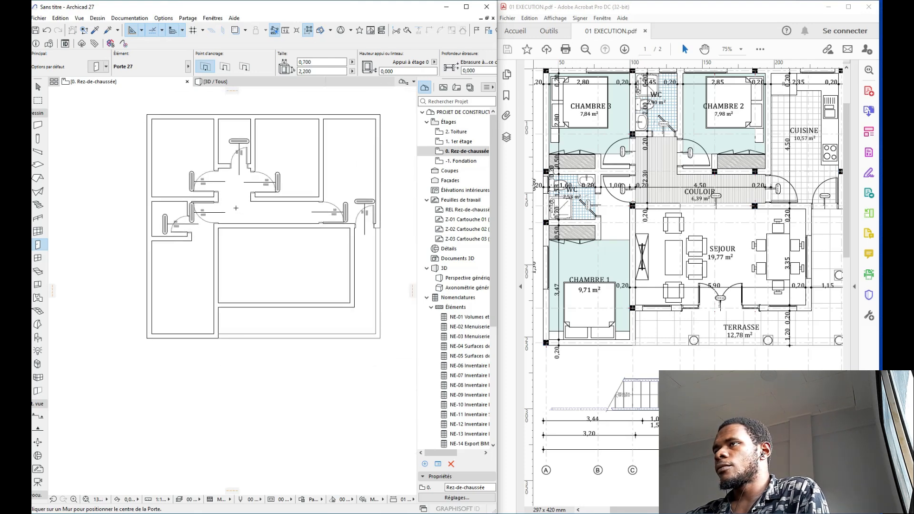
pyautogui.click(286, 228)
pyautogui.click(296, 205)
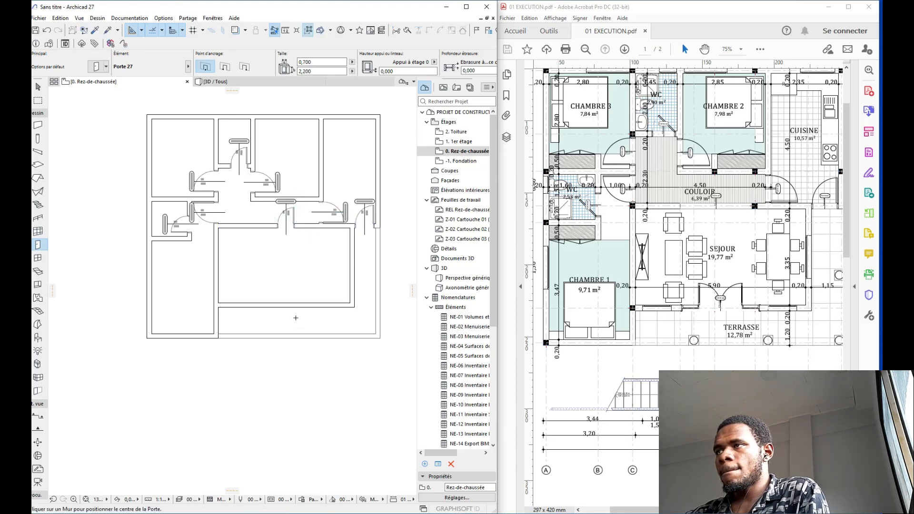
pyautogui.click(285, 303)
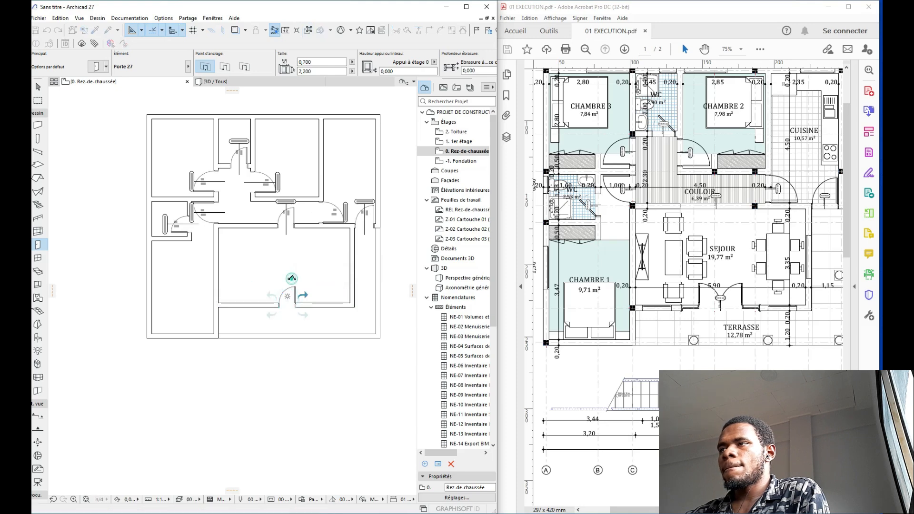
pyautogui.click(292, 278)
pyautogui.press('Escape')
pyautogui.scroll(5, 304, 316)
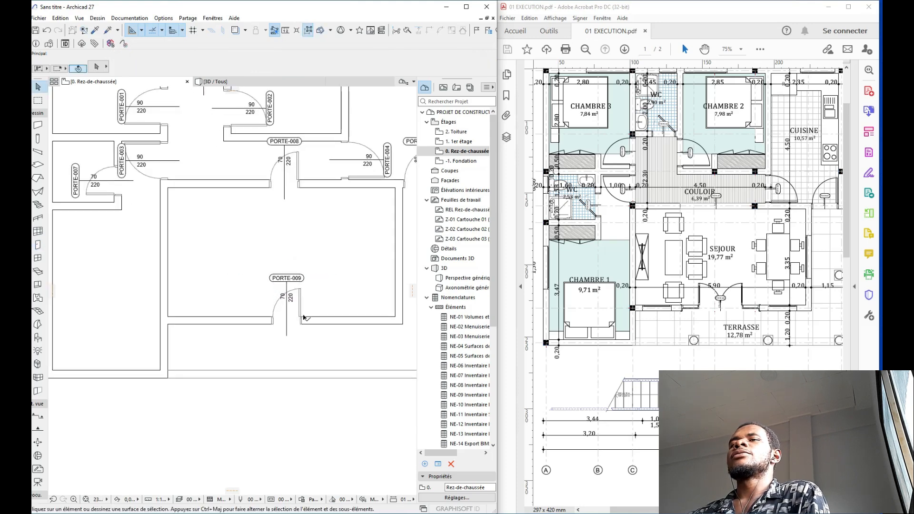
# Step: Change PORTE-009 to 'Porte double avec 2 fixes latéraux 27' with a 2,200 height
pyautogui.click(303, 317)
pyautogui.click(92, 67)
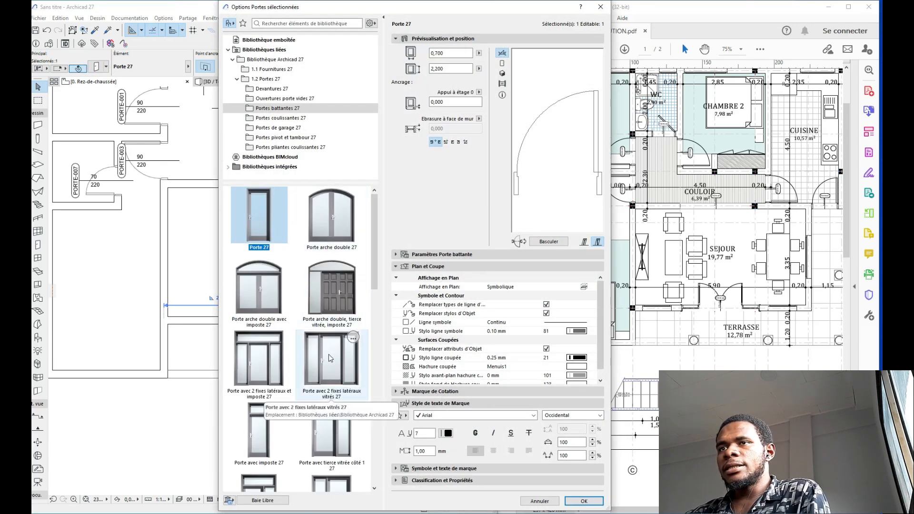
pyautogui.click(270, 351)
pyautogui.scroll(-10, 338, 344)
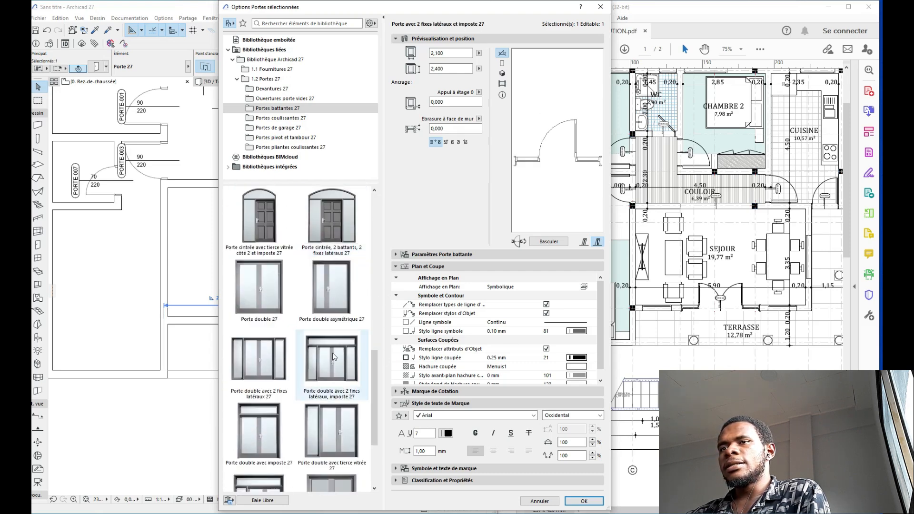
pyautogui.click(259, 359)
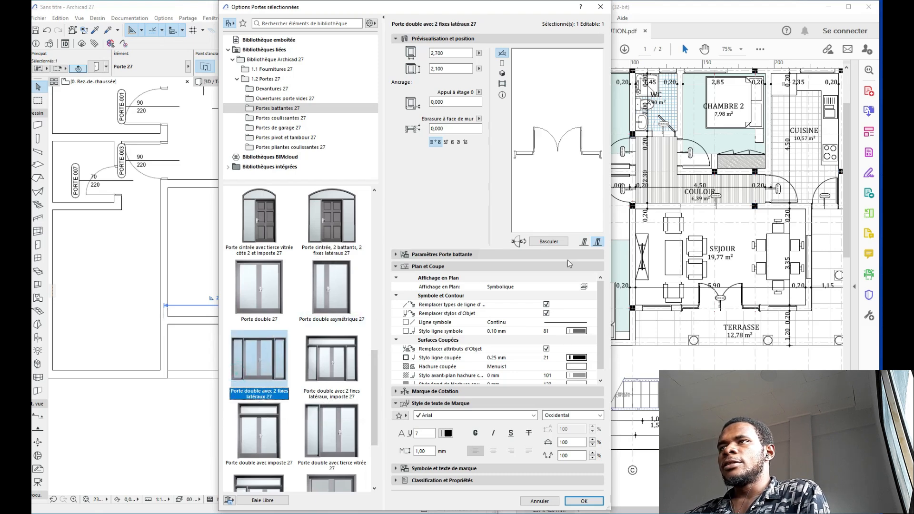
pyautogui.doubleClick(445, 69)
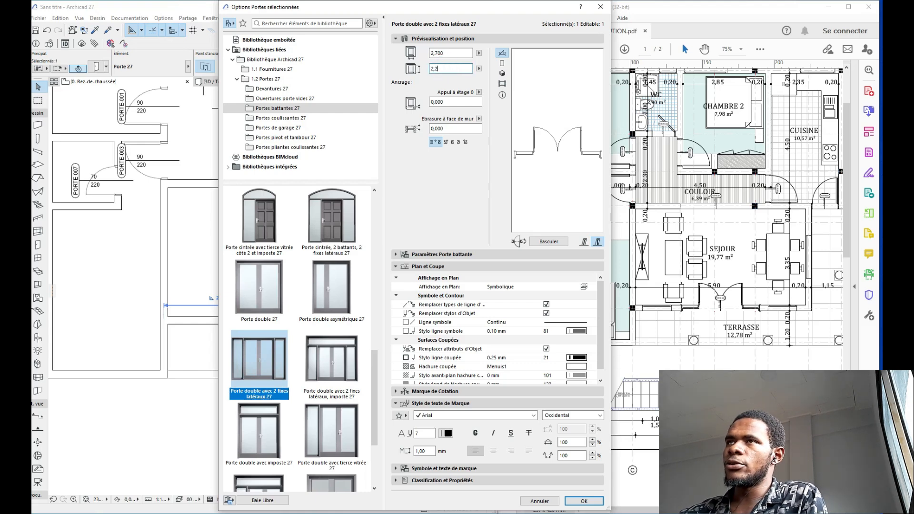
pyautogui.click(583, 500)
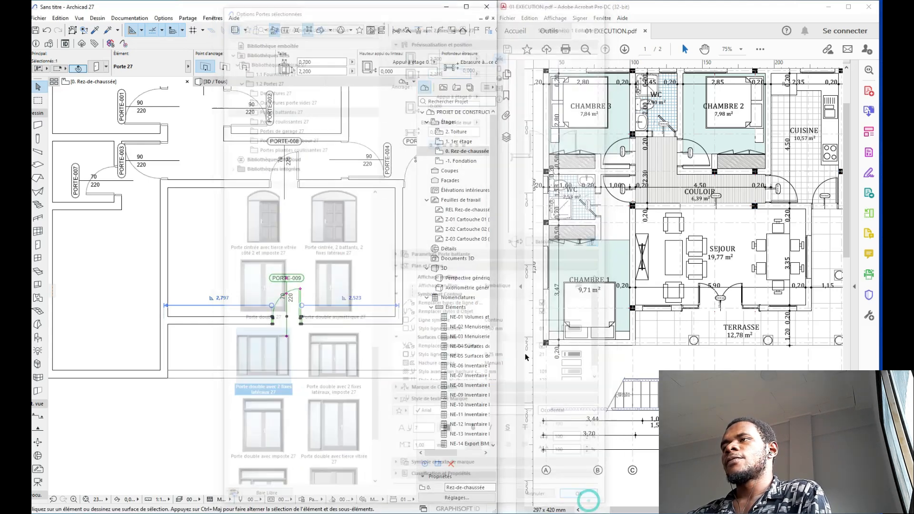
# Step: Turn corridor door PORTE-008 into an 'Ouverture porte simple' opening 2,500 wide
pyautogui.moveTo(336, 308); pyautogui.dragTo(353, 316, button='middle')
pyautogui.scroll(1, 353, 282)
pyautogui.press('Escape')
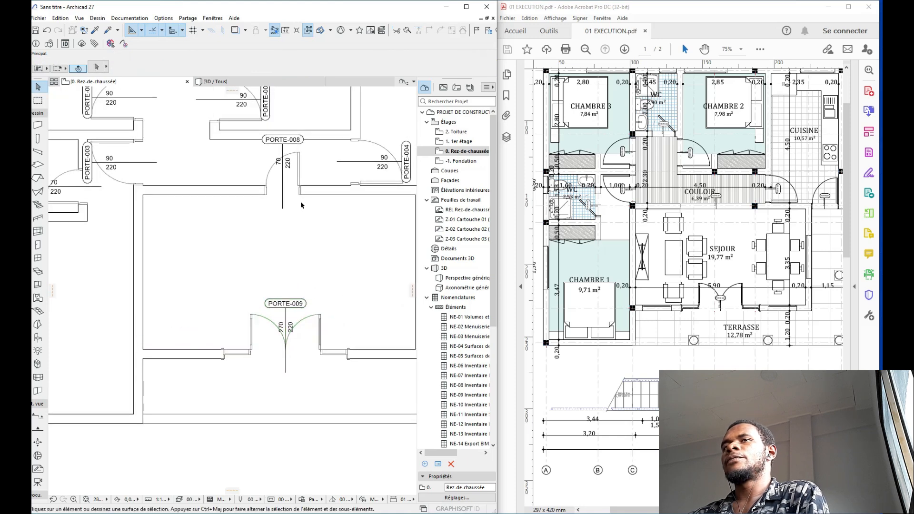
pyautogui.click(300, 194)
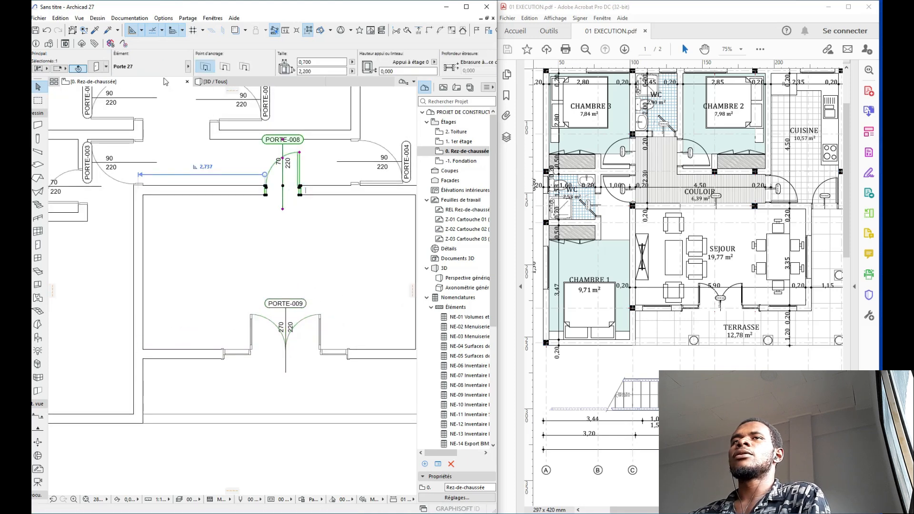
pyautogui.click(188, 66)
pyautogui.click(222, 63)
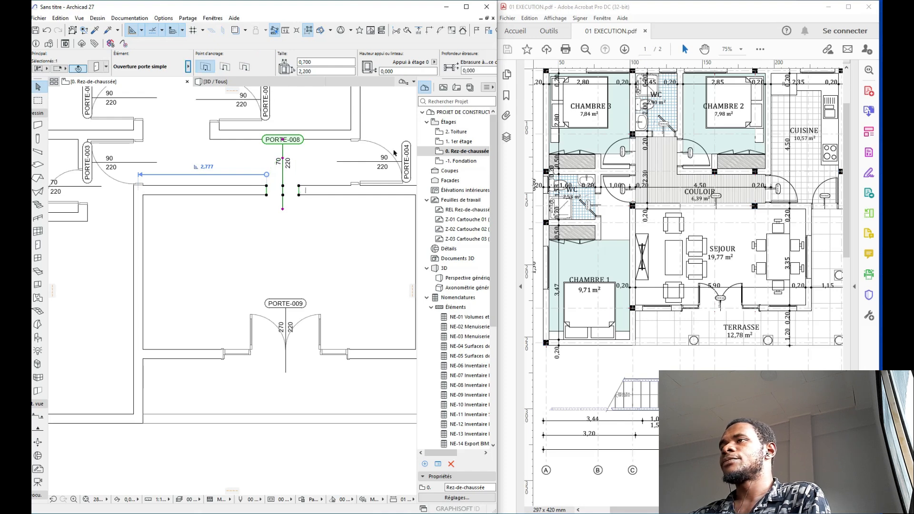
pyautogui.keyDown('ctrl'); pyautogui.scroll(8, 733, 205); pyautogui.keyUp('ctrl')
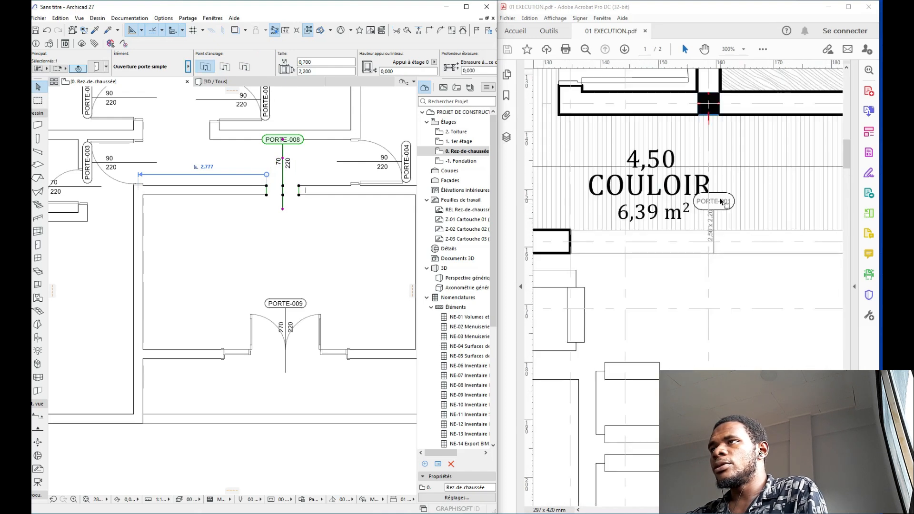
pyautogui.keyDown('ctrl'); pyautogui.scroll(-2, 721, 203); pyautogui.keyUp('ctrl')
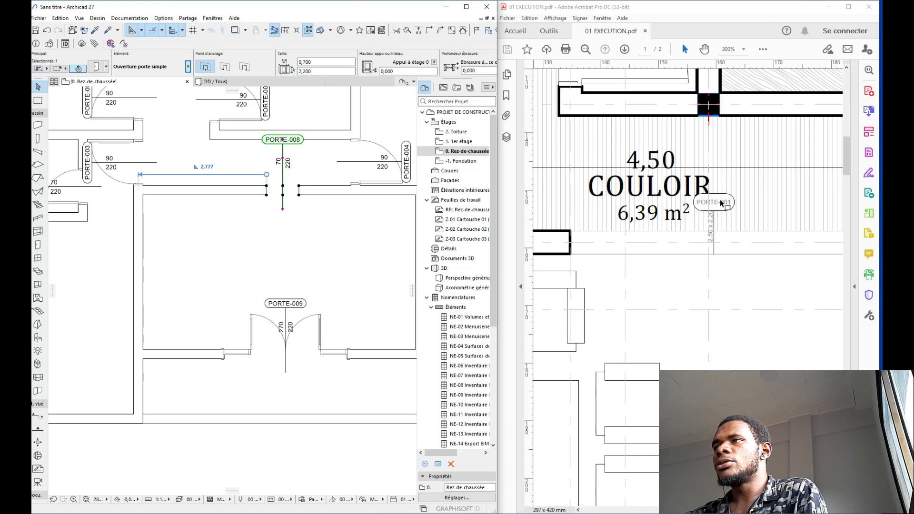
pyautogui.keyDown('ctrl'); pyautogui.scroll(-3, 719, 208); pyautogui.keyUp('ctrl')
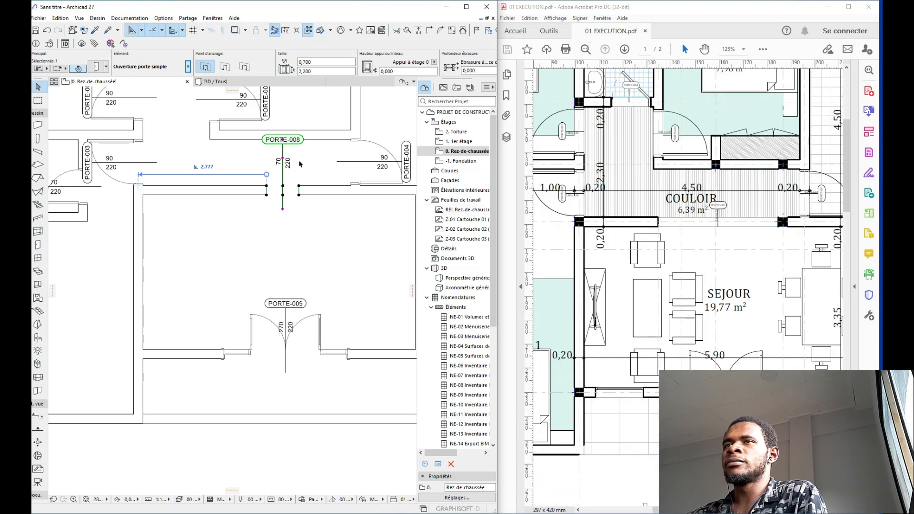
pyautogui.click(321, 61)
pyautogui.write('2,')
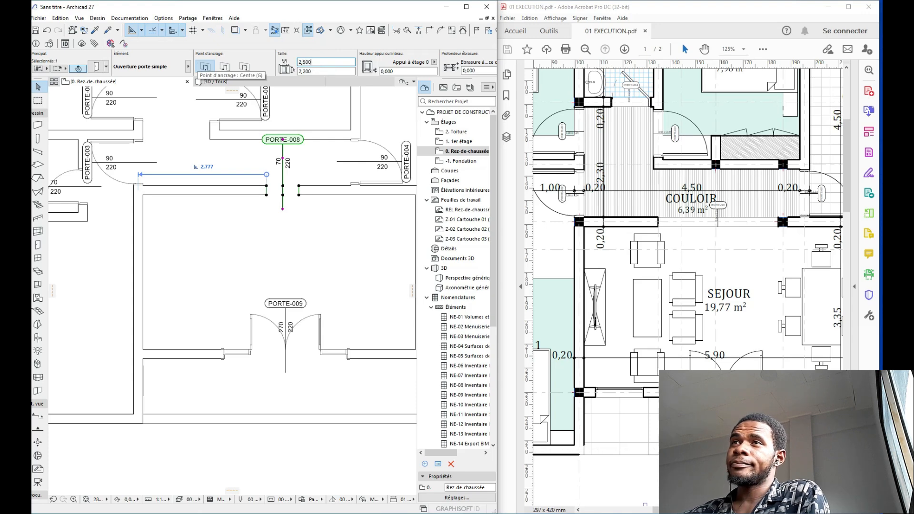
pyautogui.press('Return')
# Step: Switch the working units to '02 - Mètre' so PORTE-009's marker reads 2,70 over 2,20
pyautogui.scroll(-2, 312, 155)
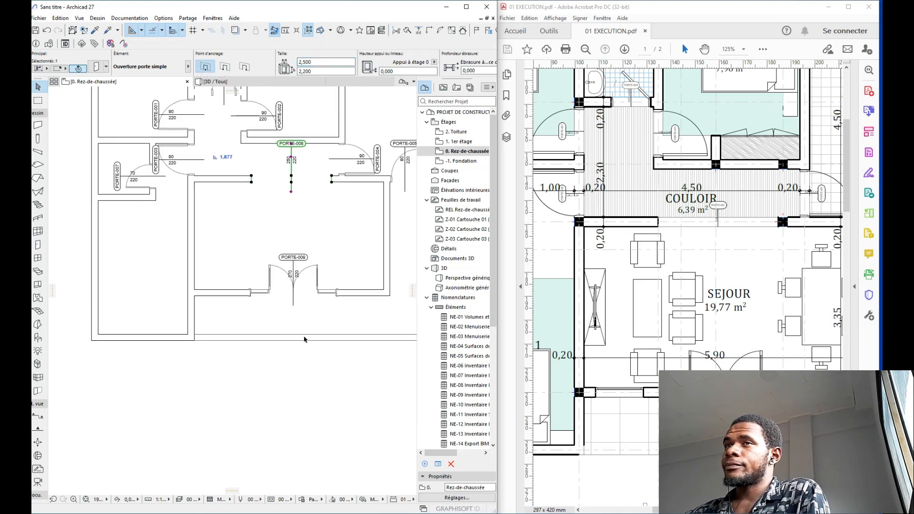
pyautogui.scroll(4, 304, 323)
pyautogui.moveTo(362, 284)
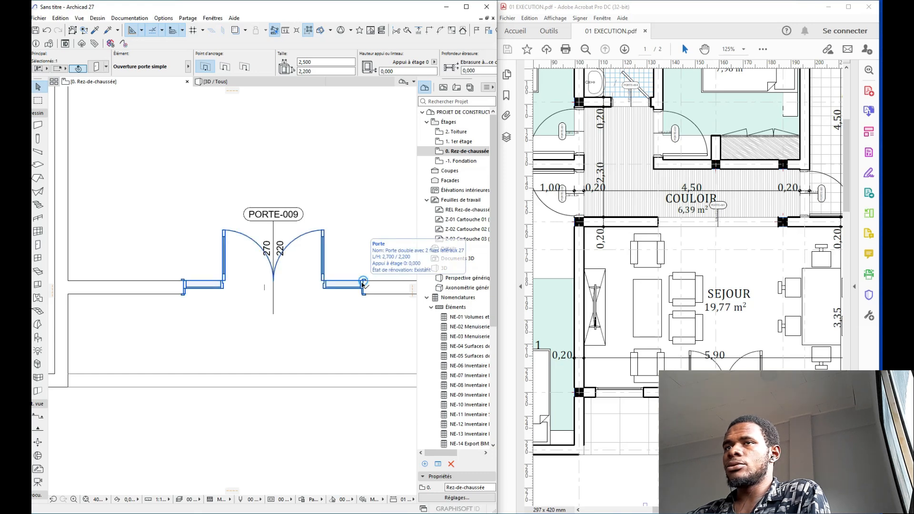
pyautogui.click(363, 283)
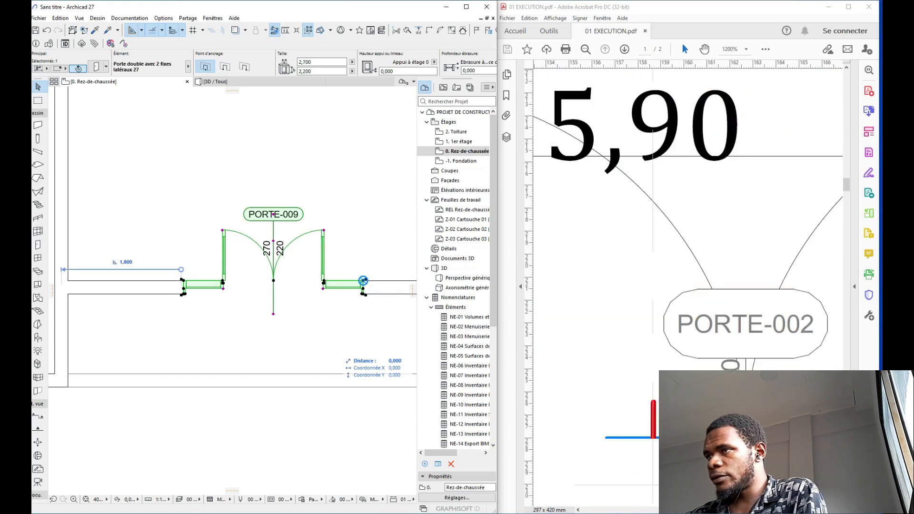
pyautogui.keyDown('ctrl'); pyautogui.scroll(-3, 722, 382); pyautogui.keyUp('ctrl')
pyautogui.scroll(1, 258, 252)
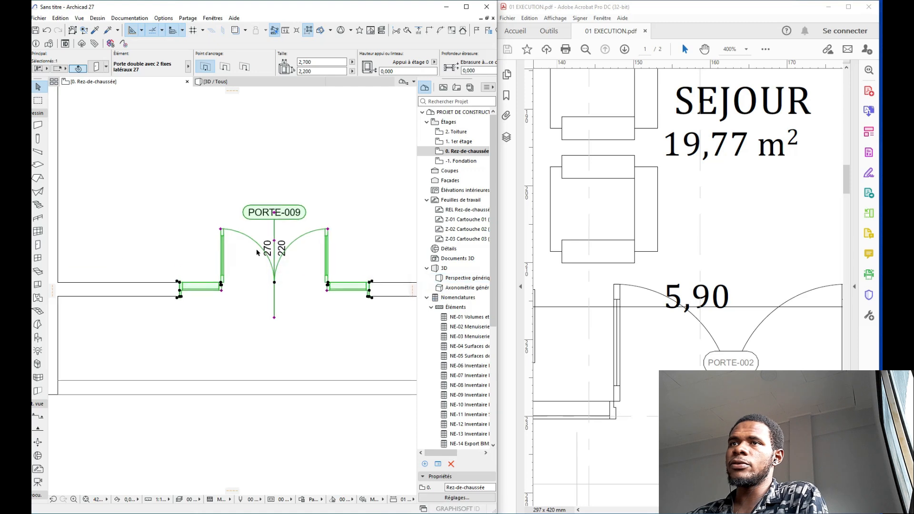
pyautogui.scroll(-2, 258, 252)
pyautogui.press('Escape')
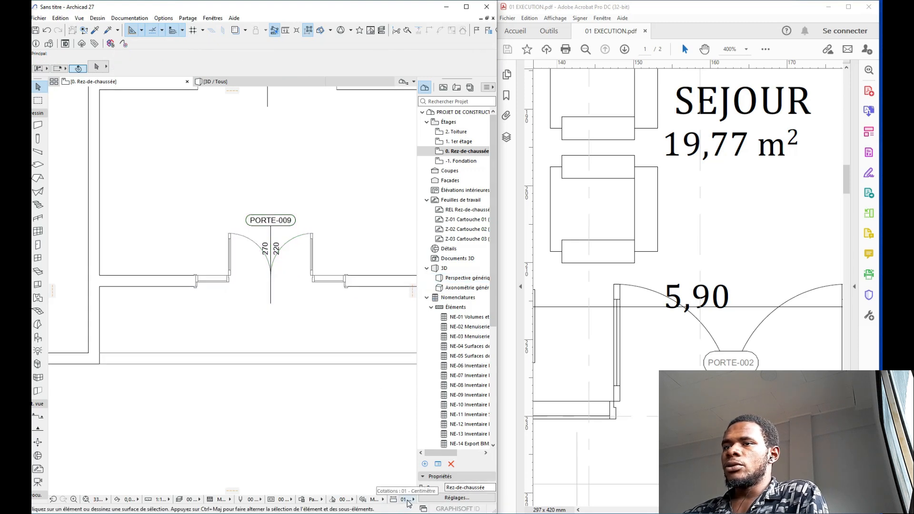
pyautogui.click(407, 500)
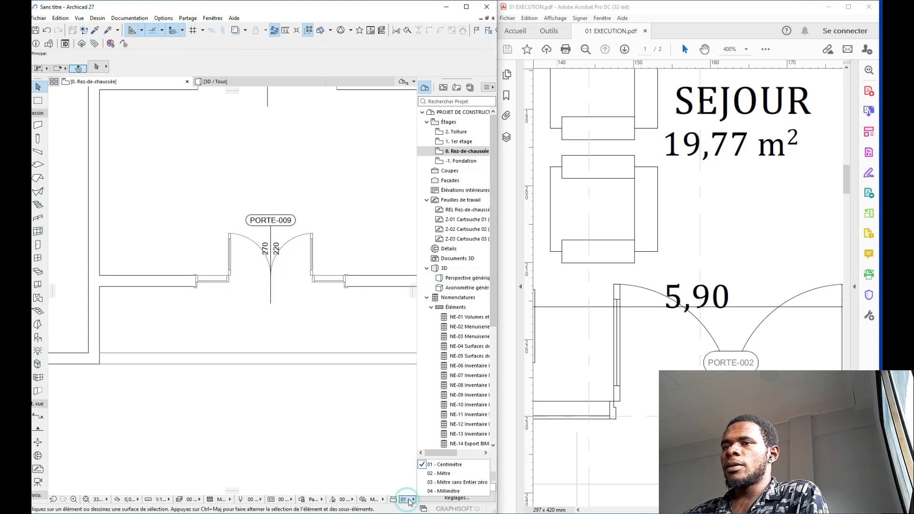
pyautogui.click(451, 474)
pyautogui.scroll(6, 265, 250)
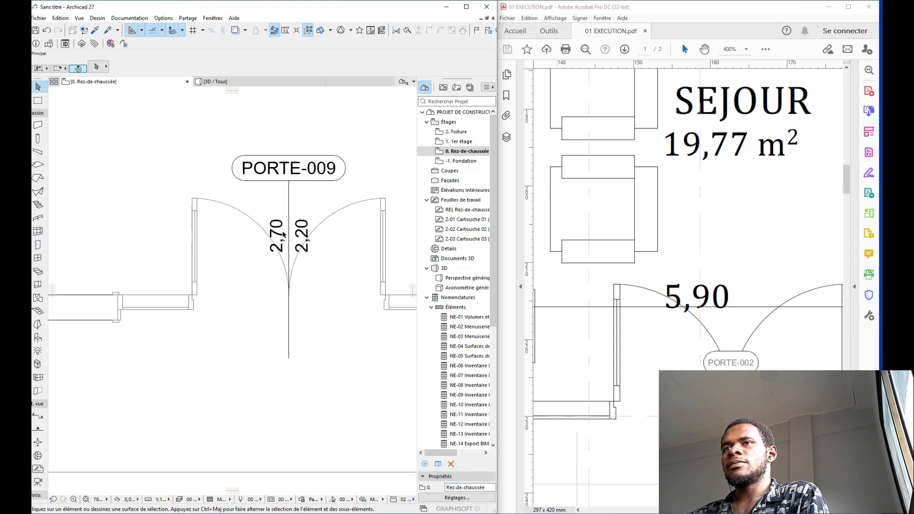
pyautogui.scroll(-10, 283, 234)
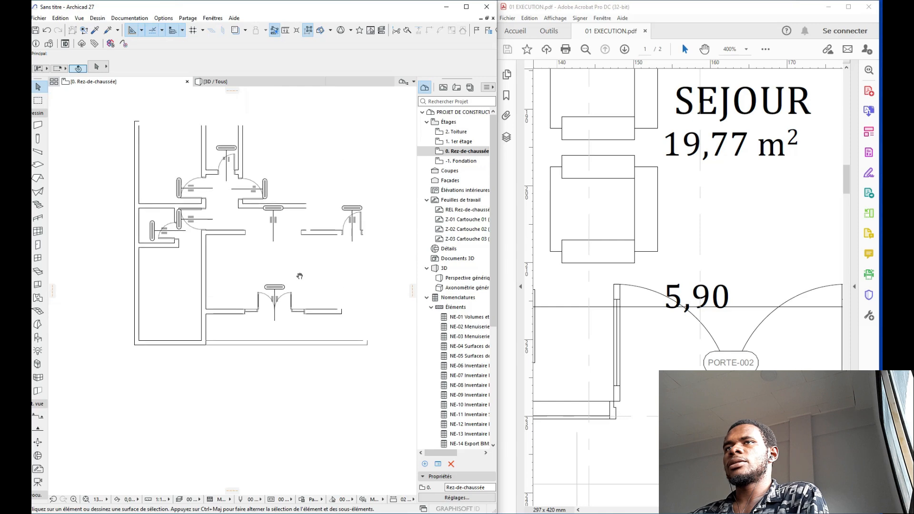
# Step: Set door PORTE-006's 2D opening angle to 45°
pyautogui.scroll(6, 224, 240)
pyautogui.scroll(-6, 223, 239)
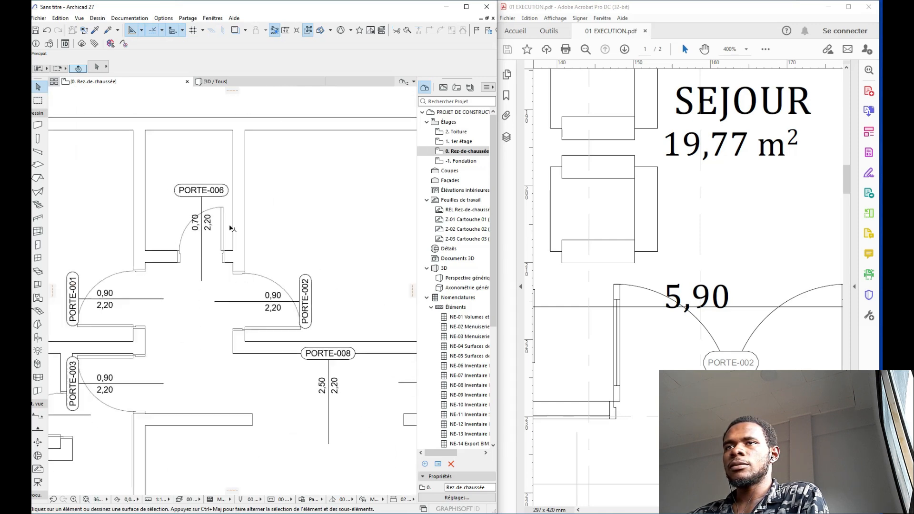
pyautogui.scroll(6, 222, 239)
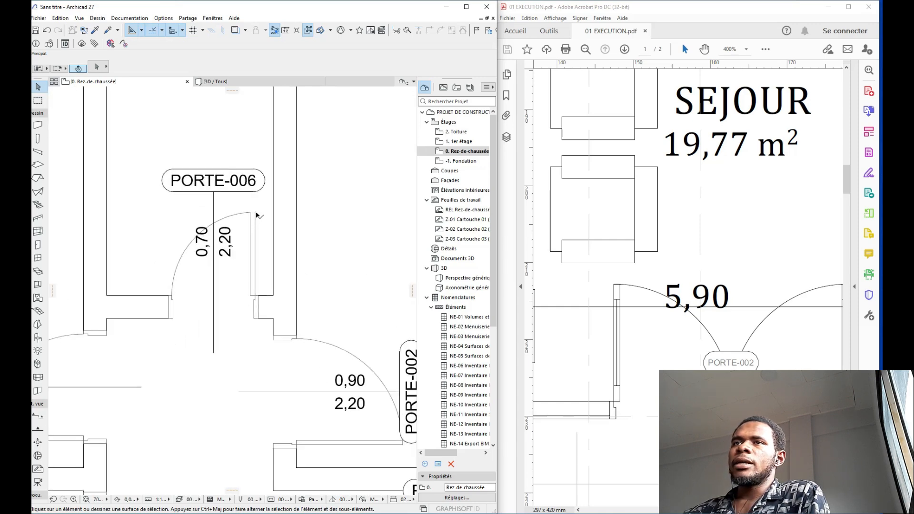
pyautogui.click(256, 213)
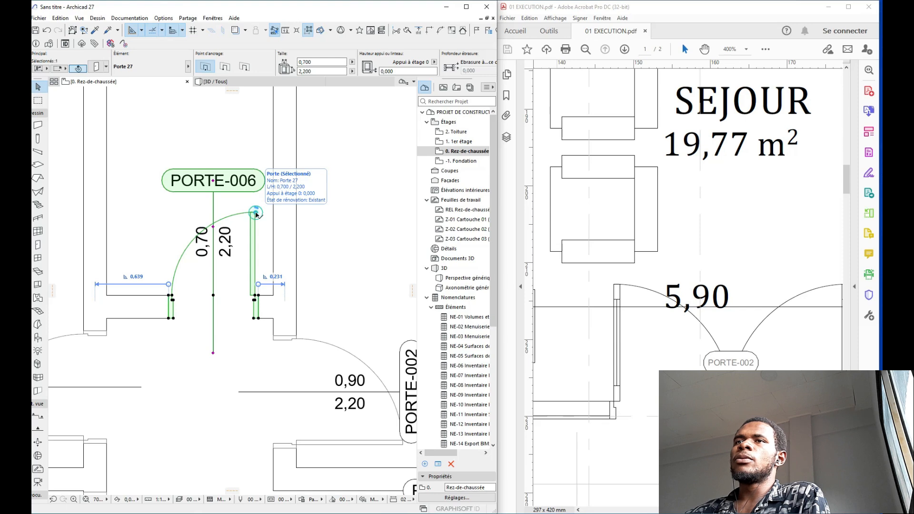
pyautogui.click(256, 213)
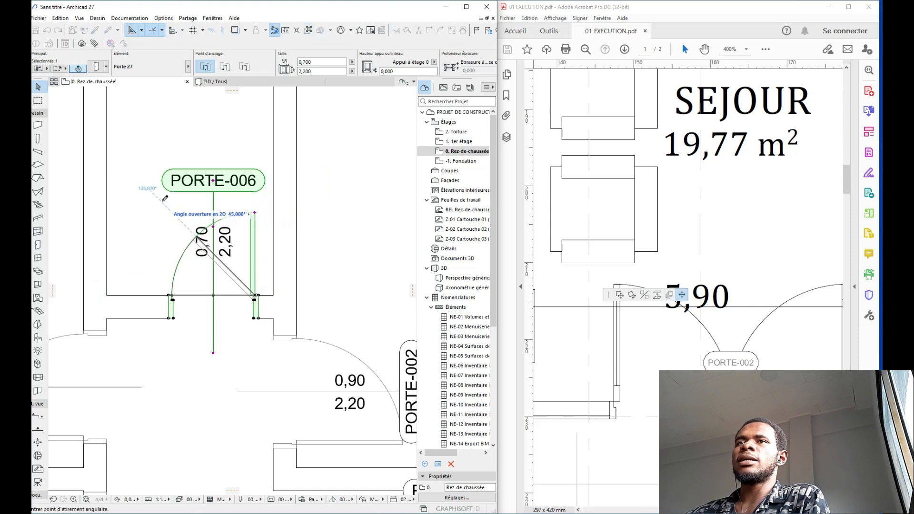
pyautogui.click(162, 201)
# Step: Set door PORTE-007's 2D opening angle to 45°
pyautogui.scroll(-7, 245, 202)
pyautogui.scroll(3, 204, 249)
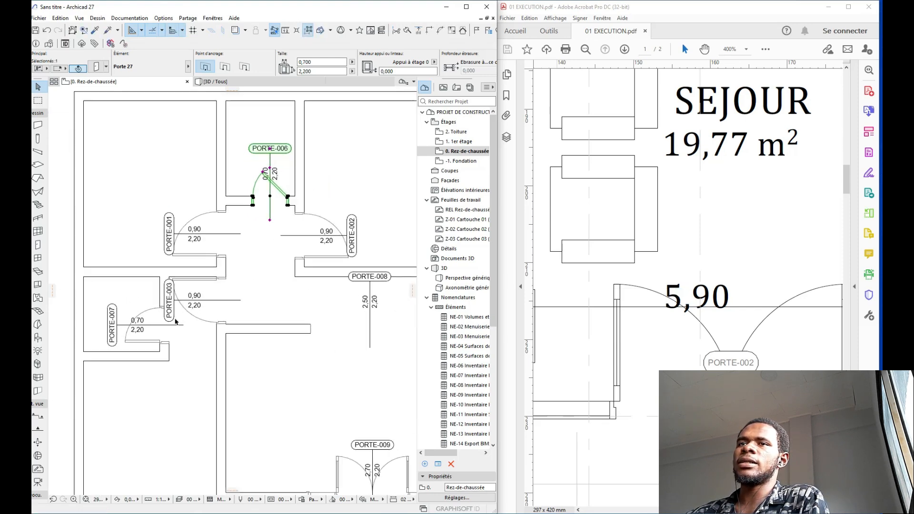
pyautogui.scroll(4, 167, 321)
pyautogui.click(67, 379)
pyautogui.click(67, 381)
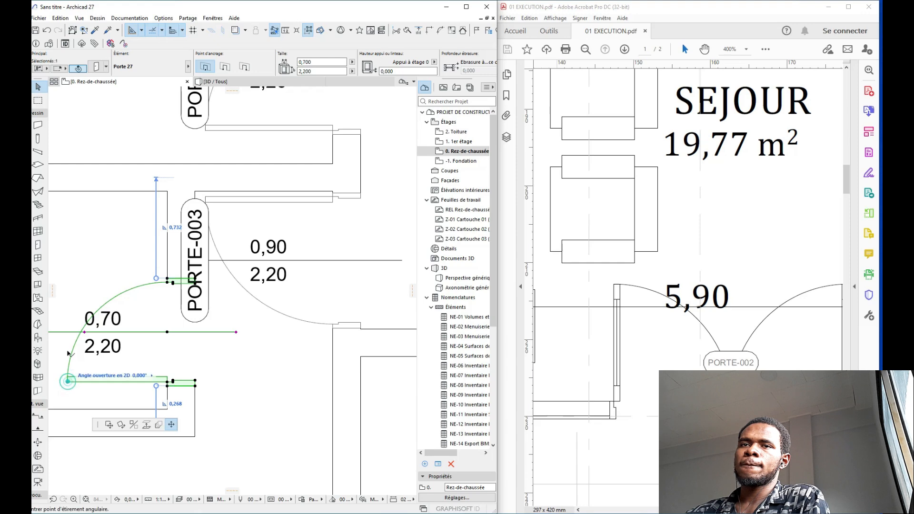
pyautogui.click(74, 288)
pyautogui.scroll(-6, 119, 272)
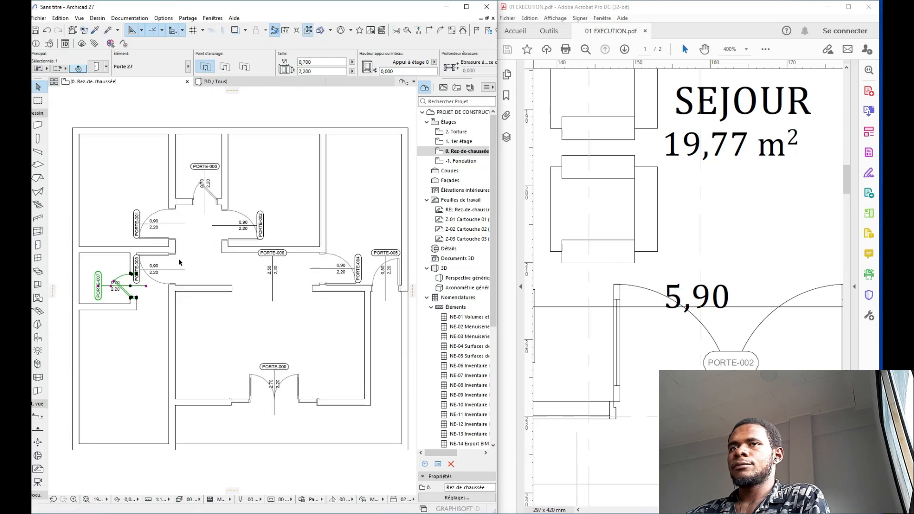
pyautogui.press('Escape')
# Step: Pan across the ground-floor plan and select the long wall below the corridor
pyautogui.moveTo(202, 256); pyautogui.dragTo(412, 269, button='middle')
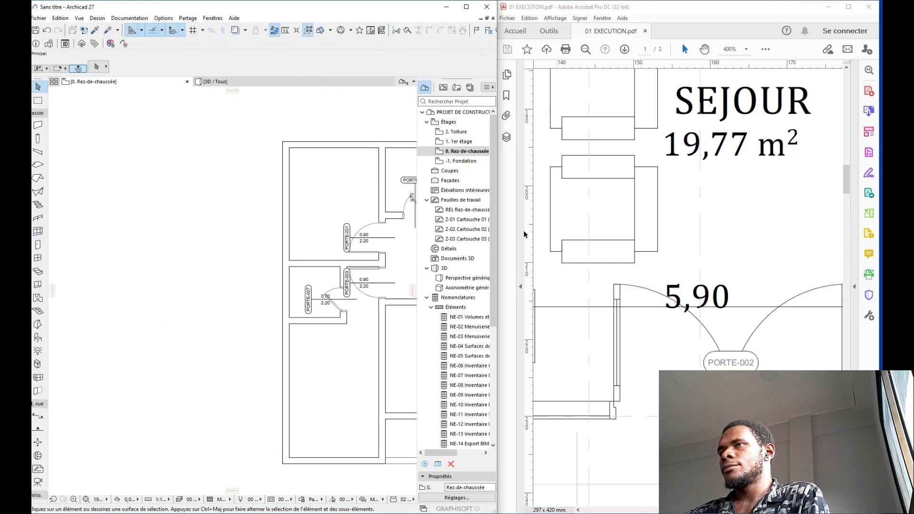
pyautogui.keyDown('ctrl'); pyautogui.scroll(-6, 614, 234); pyautogui.keyUp('ctrl')
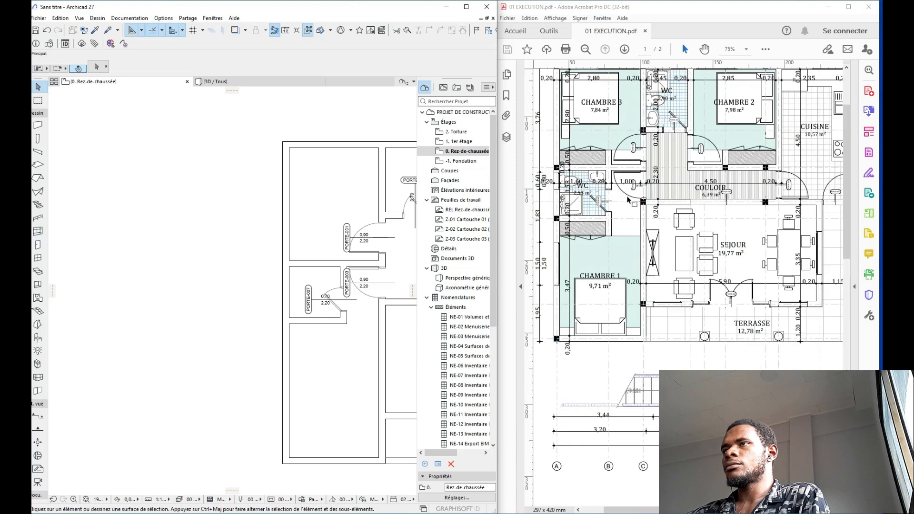
pyautogui.keyDown('ctrl'); pyautogui.scroll(1, 628, 200); pyautogui.keyUp('ctrl')
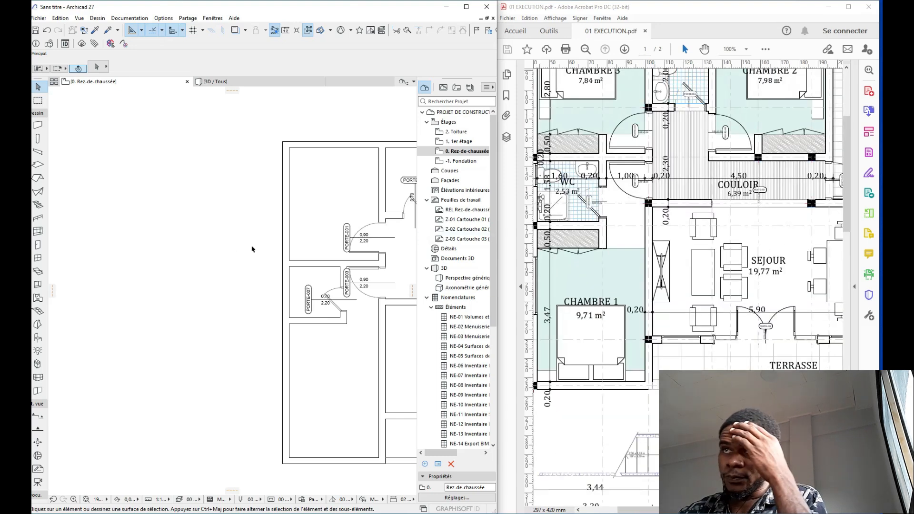
pyautogui.scroll(-1, 252, 250)
pyautogui.scroll(-3, 186, 250)
pyautogui.moveTo(349, 242); pyautogui.dragTo(295, 247, button='middle')
pyautogui.scroll(4, 265, 268)
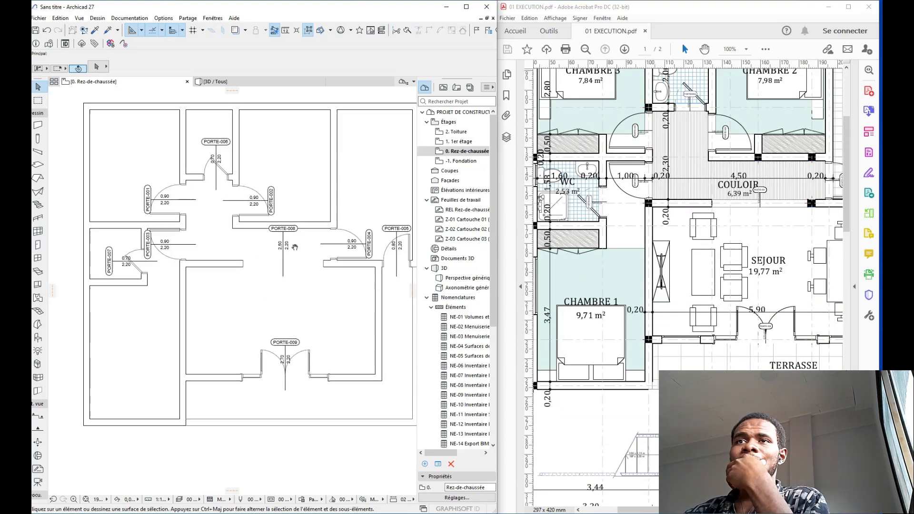
pyautogui.click(220, 265)
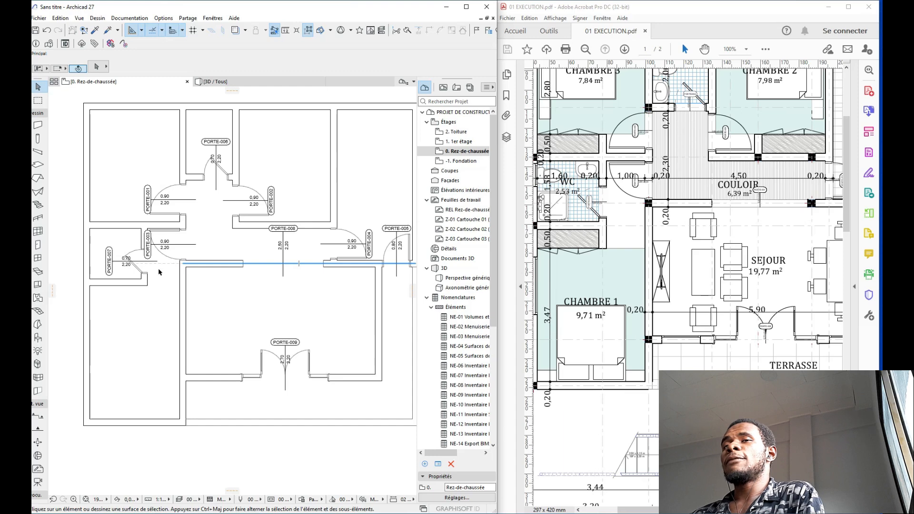
pyautogui.moveTo(160, 272); pyautogui.dragTo(198, 272, button='middle')
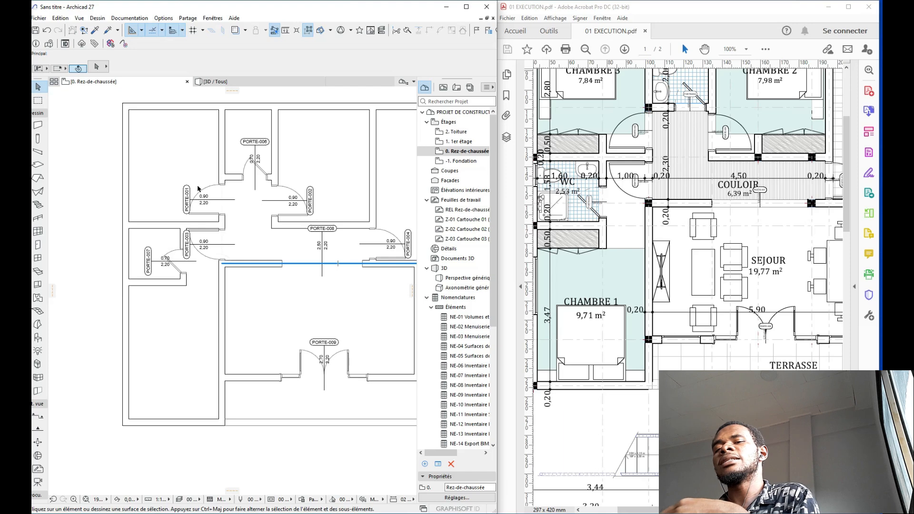
# Step: Set the zone default stamp content to 1:50 and create a zone in the top-left room
pyautogui.click(37, 297)
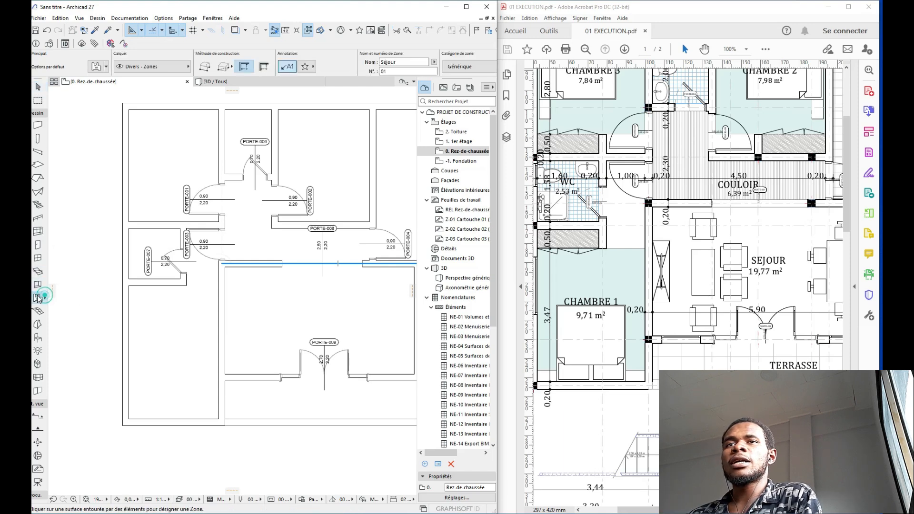
pyautogui.hotkey('ctrl', 't')
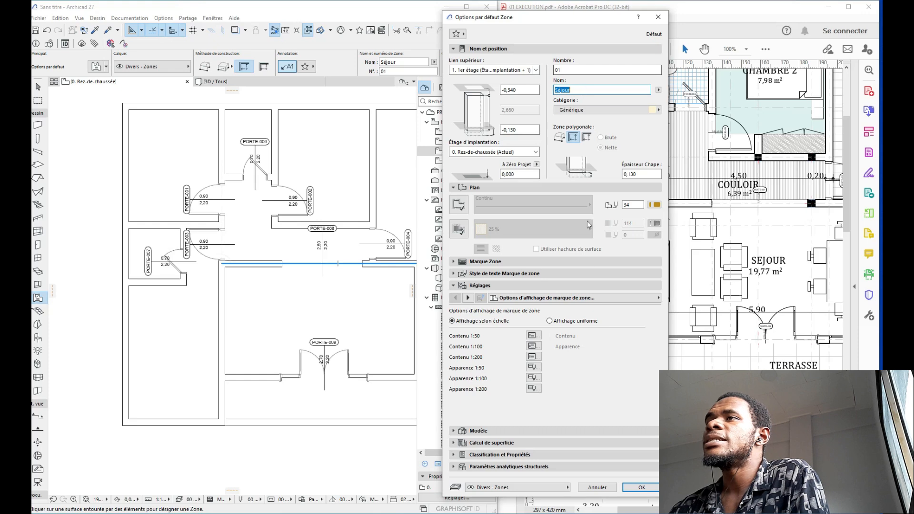
pyautogui.click(531, 335)
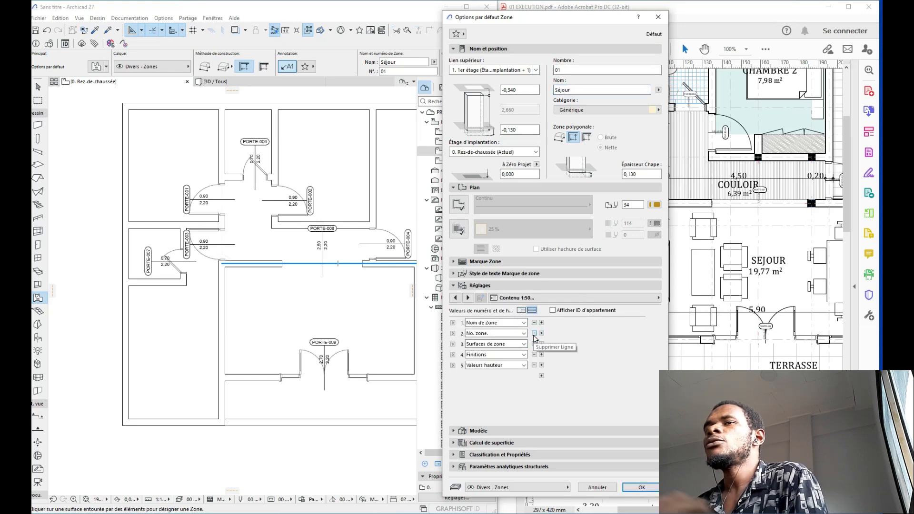
pyautogui.click(641, 487)
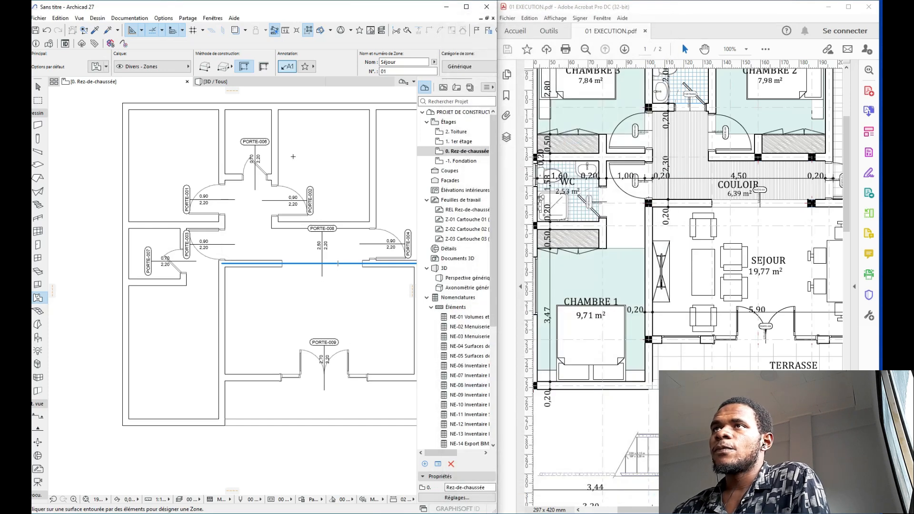
pyautogui.click(165, 158)
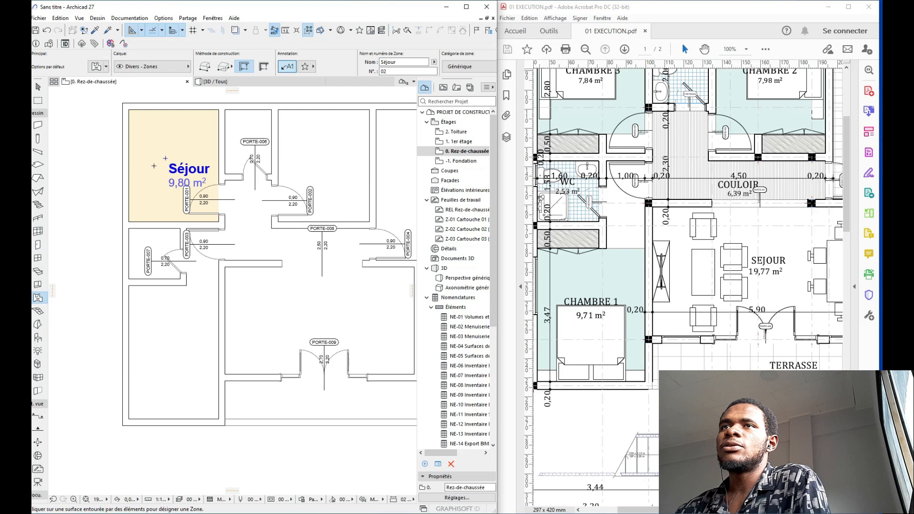
pyautogui.scroll(2, 153, 165)
pyautogui.press('Escape')
# Step: Rename the new zone to 'chambre 3' in the Info Box name field
pyautogui.click(180, 167)
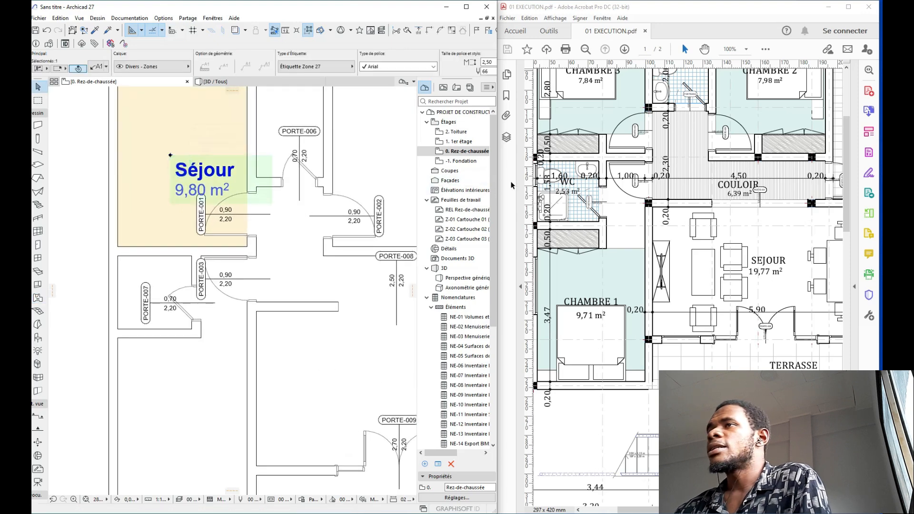
pyautogui.scroll(-2, 457, 214)
pyautogui.scroll(-2, 341, 232)
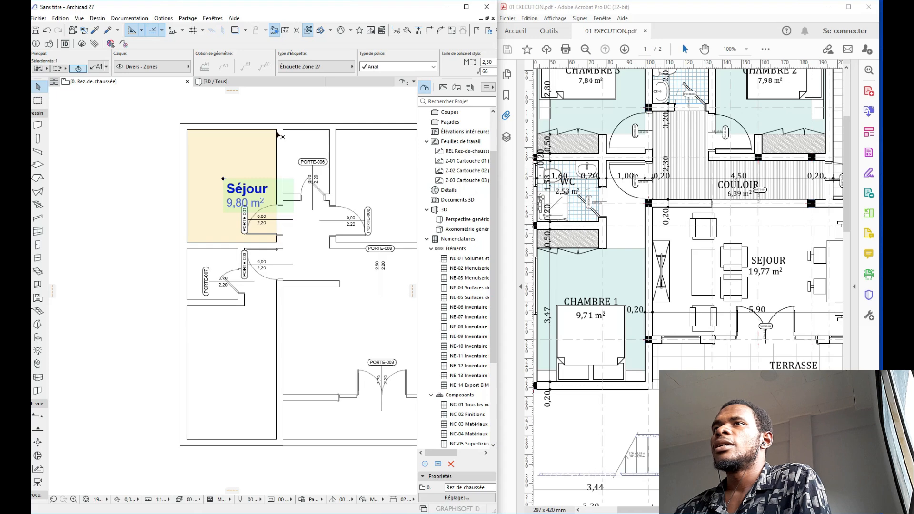
pyautogui.click(202, 152)
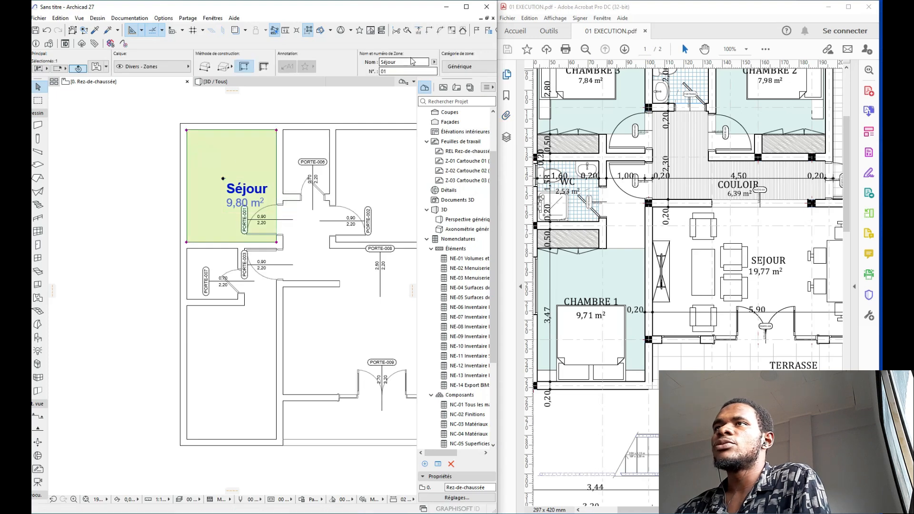
pyautogui.moveTo(399, 62); pyautogui.dragTo(378, 62)
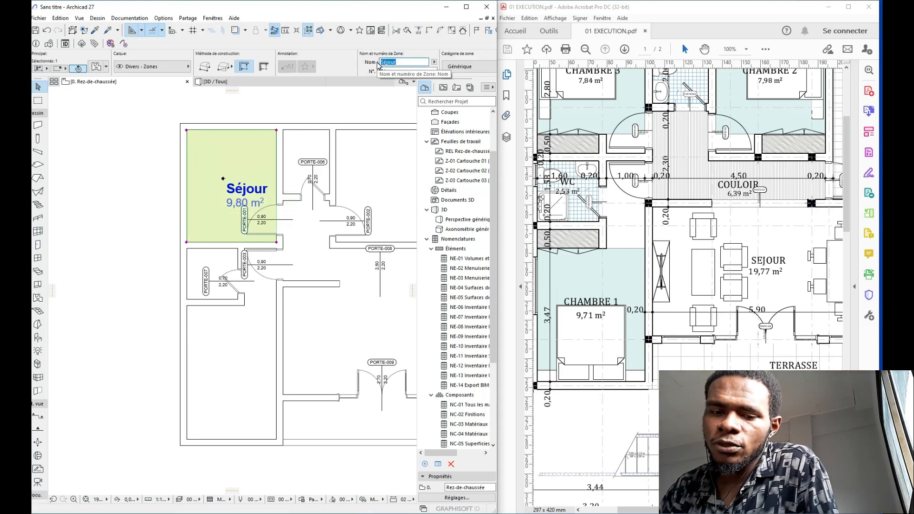
pyautogui.write('chambre')
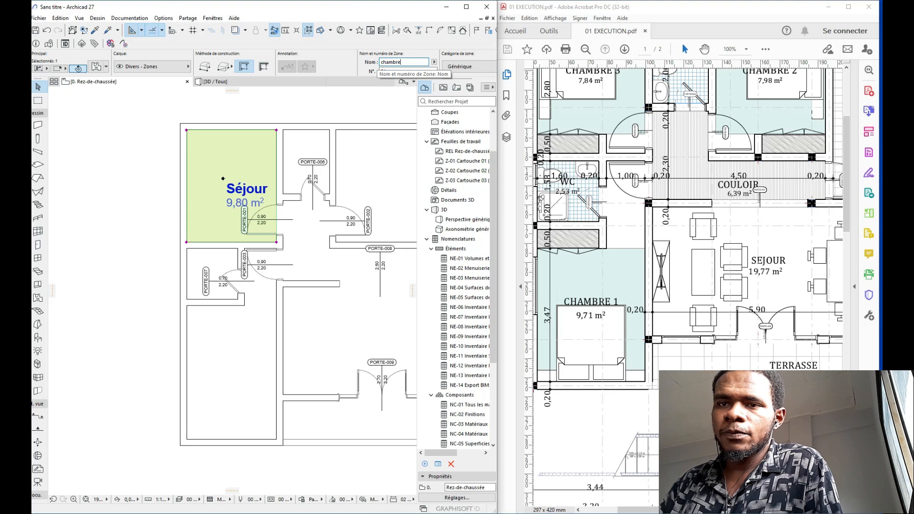
pyautogui.press('Return')
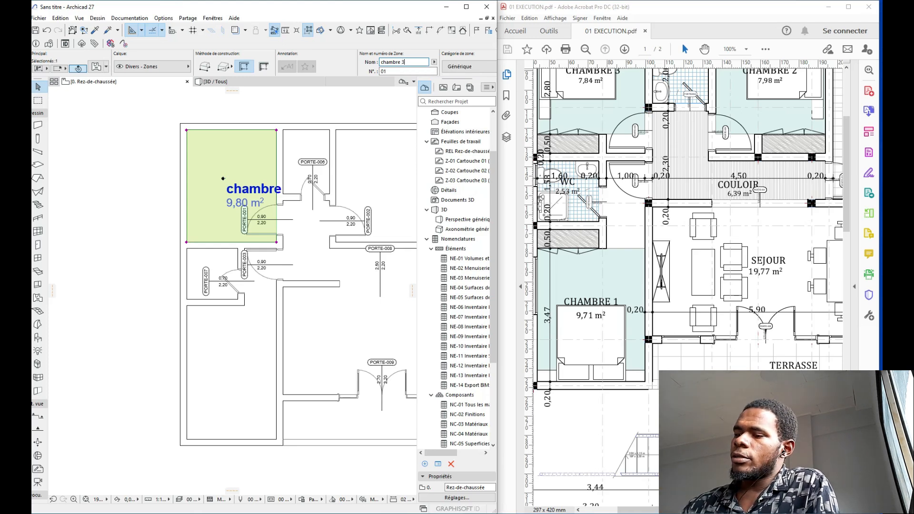
pyautogui.write('3')
pyautogui.click(152, 154)
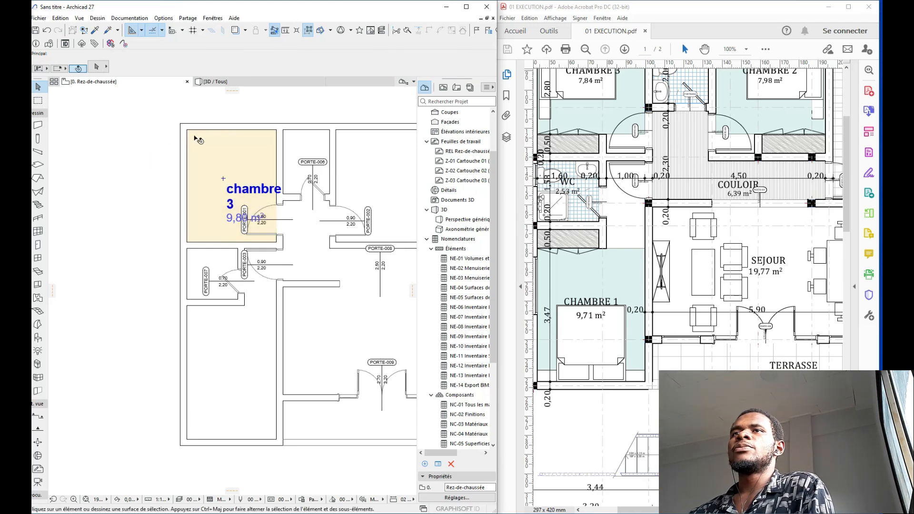
# Step: Draw section line CC across chambre 3 and set its viewing direction
pyautogui.click(38, 415)
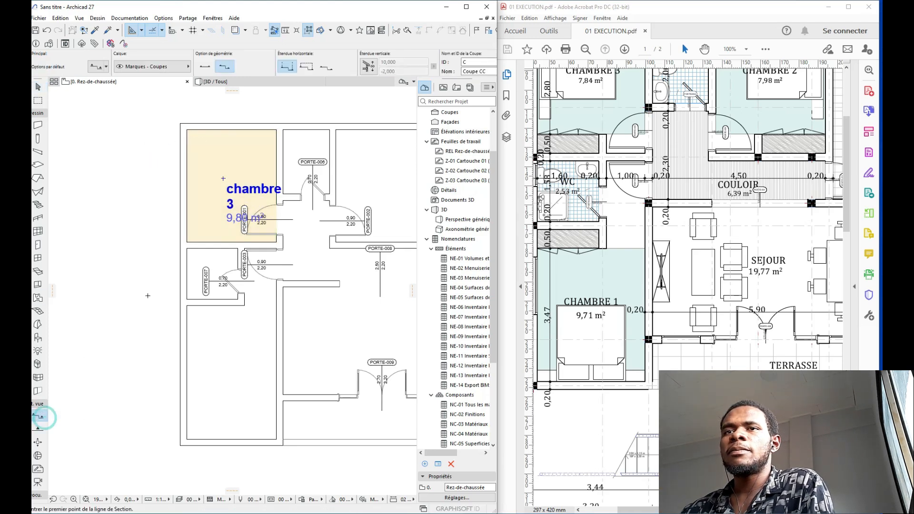
pyautogui.click(82, 194)
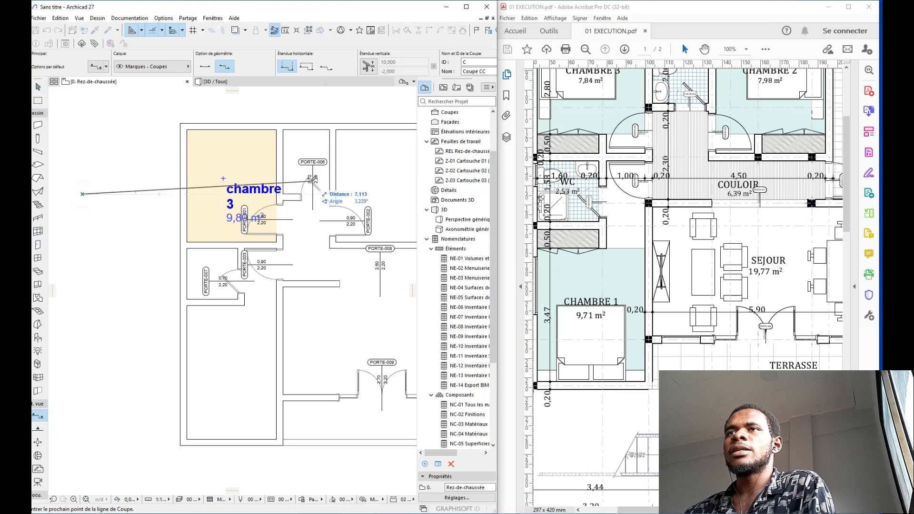
pyautogui.click(367, 193)
pyautogui.click(365, 188)
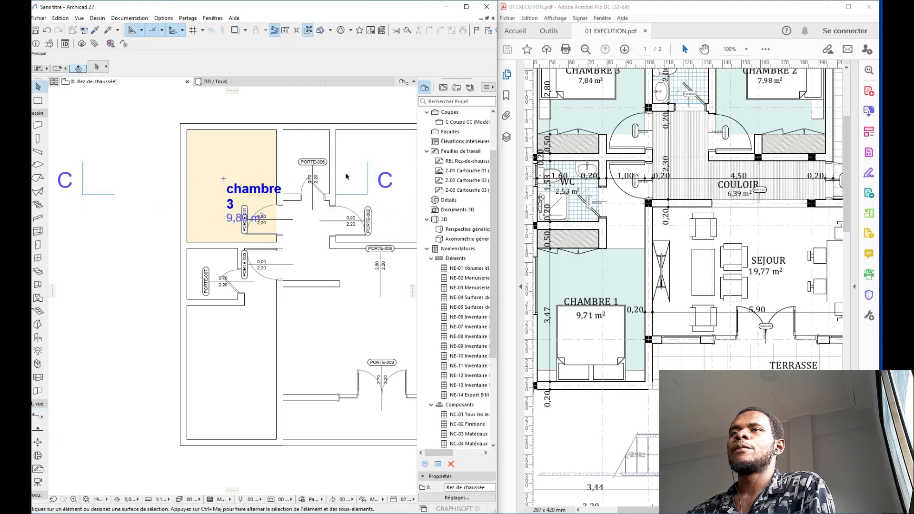
# Step: Open the C Coupe CC section, inspect the chambre 3 zone, then return to Rez-de-chaussée
pyautogui.scroll(-2, 350, 165)
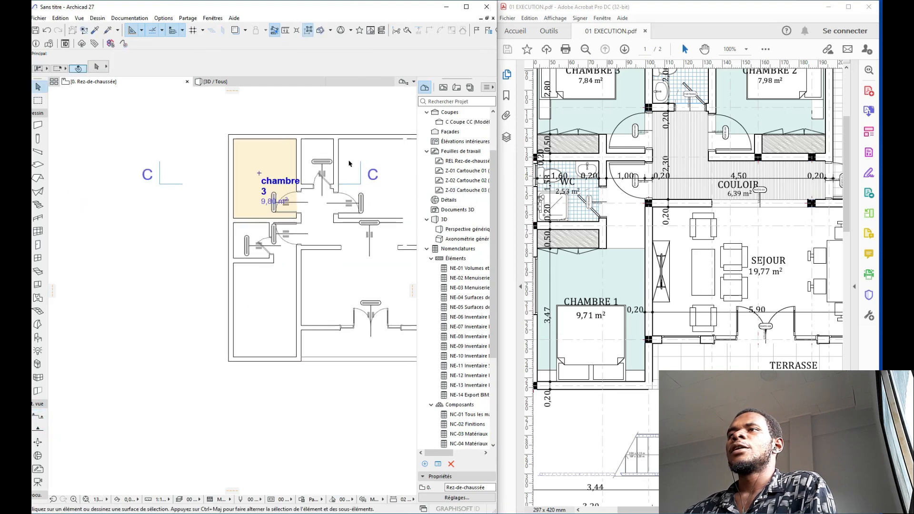
pyautogui.doubleClick(443, 123)
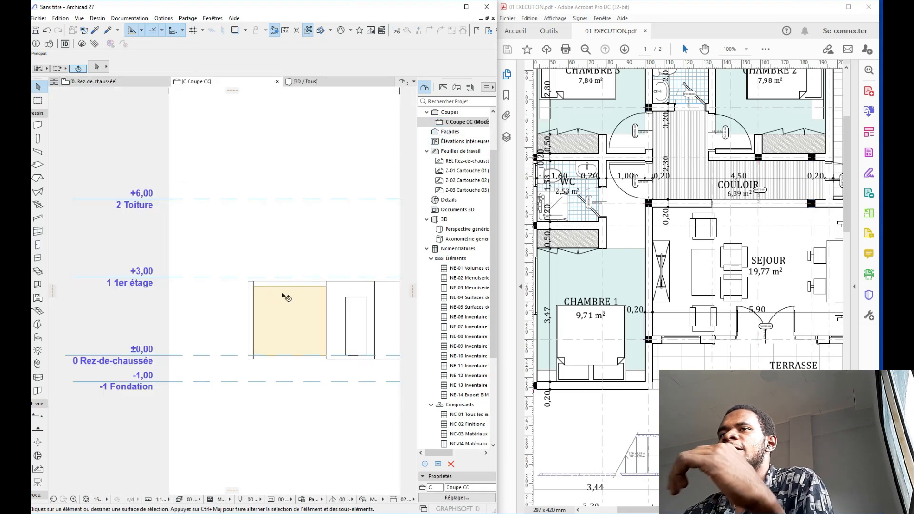
pyautogui.scroll(3, 280, 290)
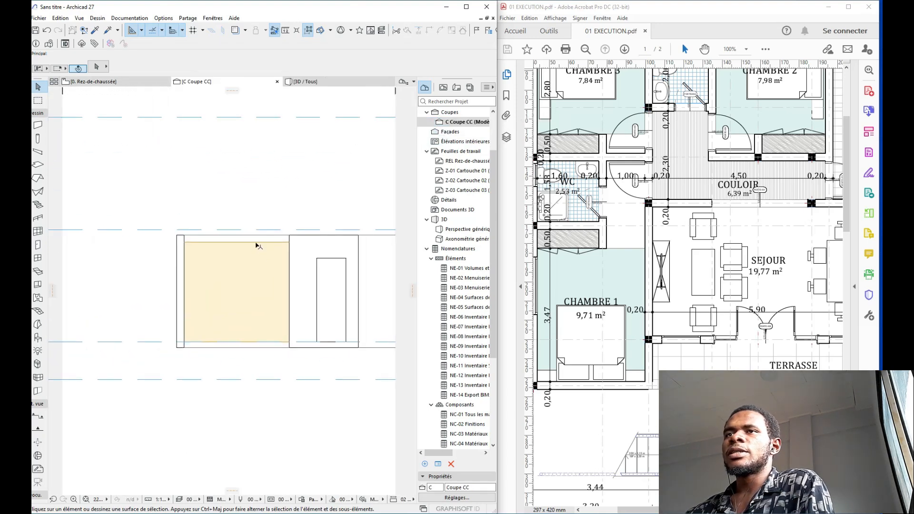
pyautogui.click(257, 245)
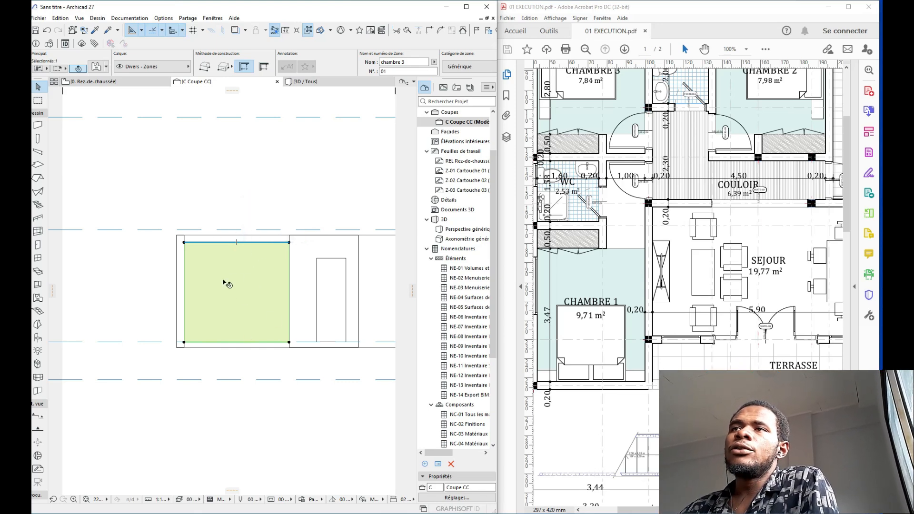
pyautogui.click(246, 183)
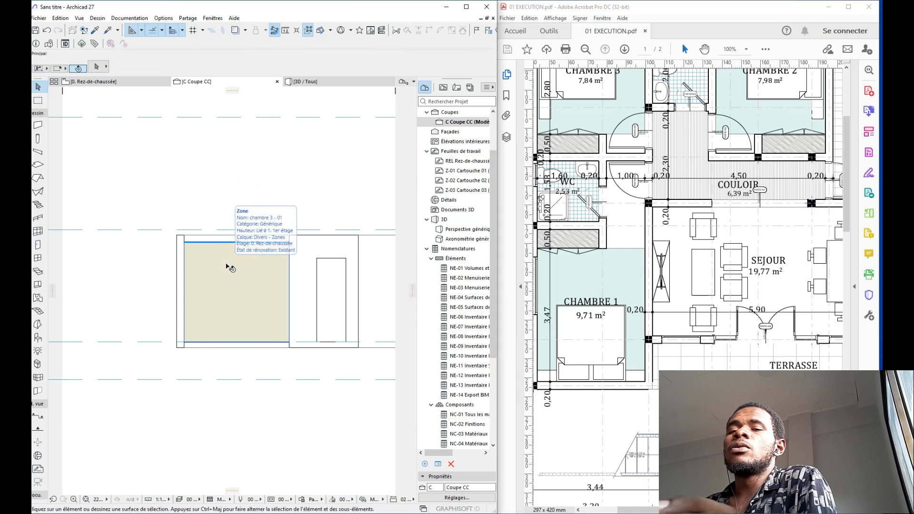
pyautogui.click(135, 82)
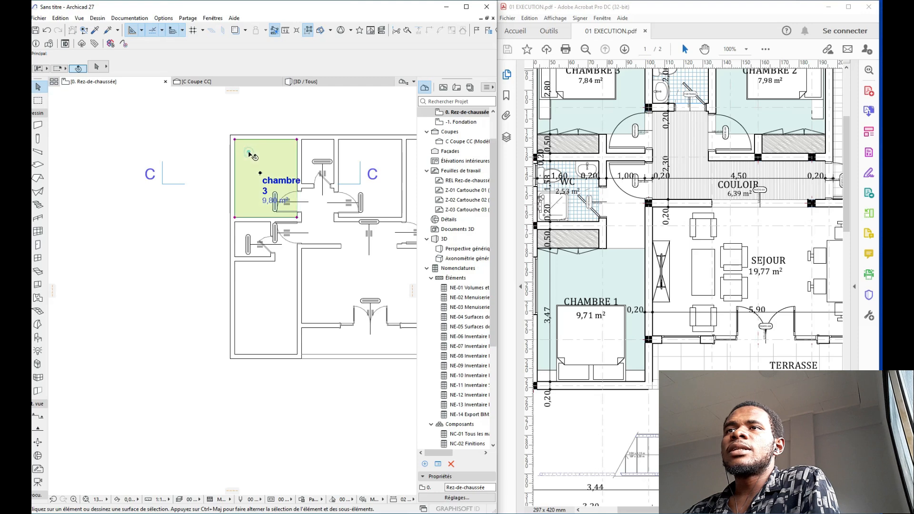
# Step: In chambre 3's zone settings, set the top link to Non lié with a height of 0
pyautogui.click(246, 152)
pyautogui.click(97, 67)
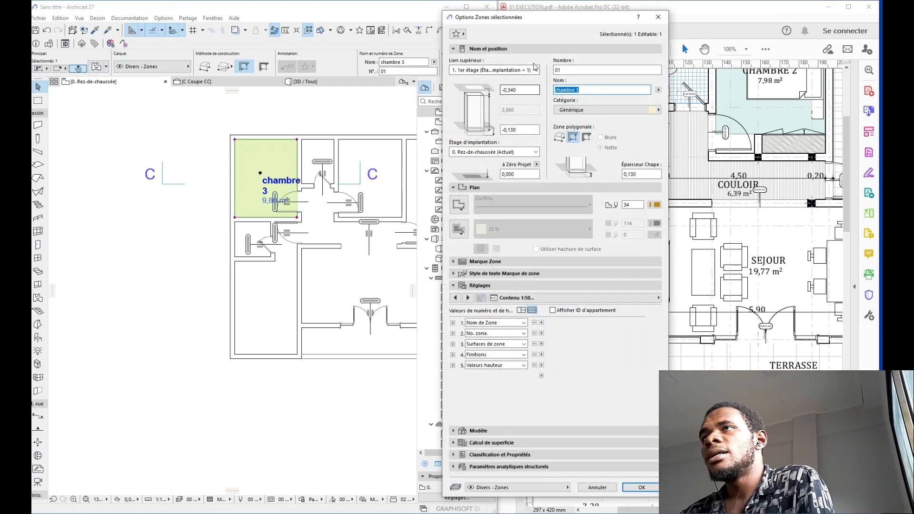
pyautogui.click(536, 70)
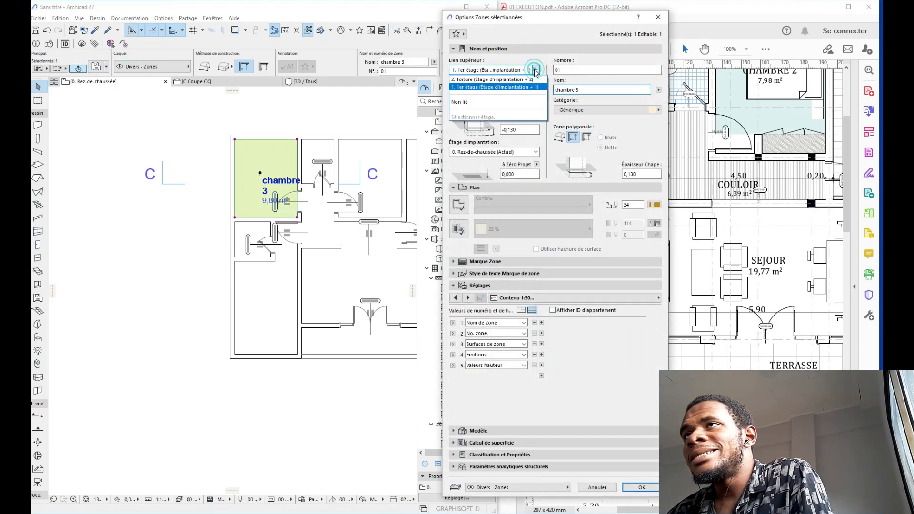
pyautogui.click(488, 104)
pyautogui.doubleClick(513, 110)
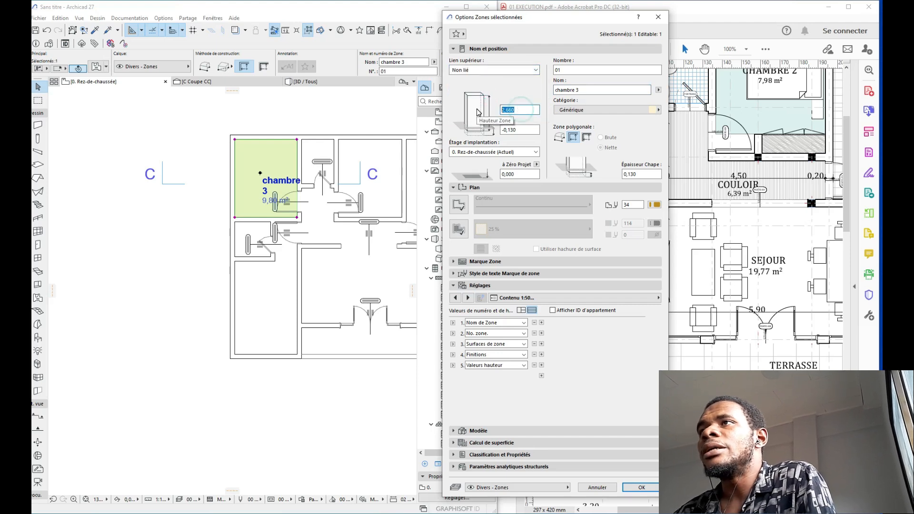
pyautogui.write('0')
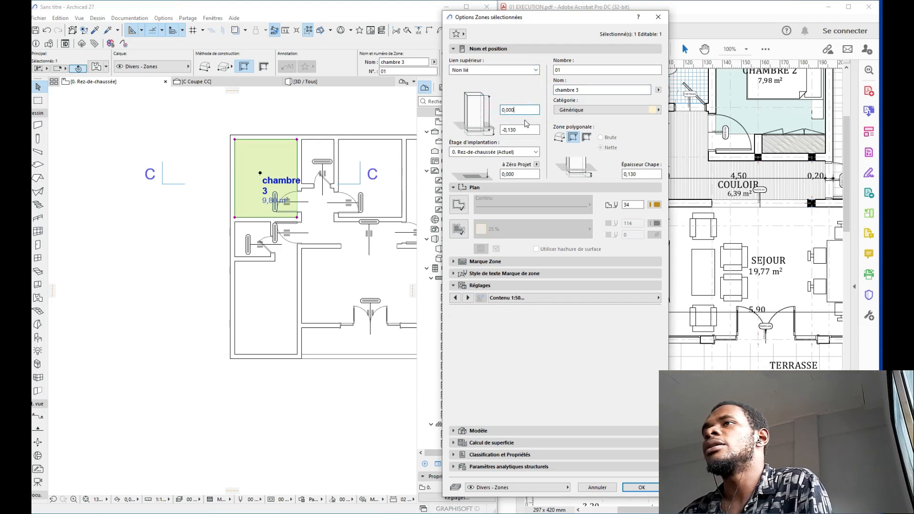
pyautogui.click(536, 70)
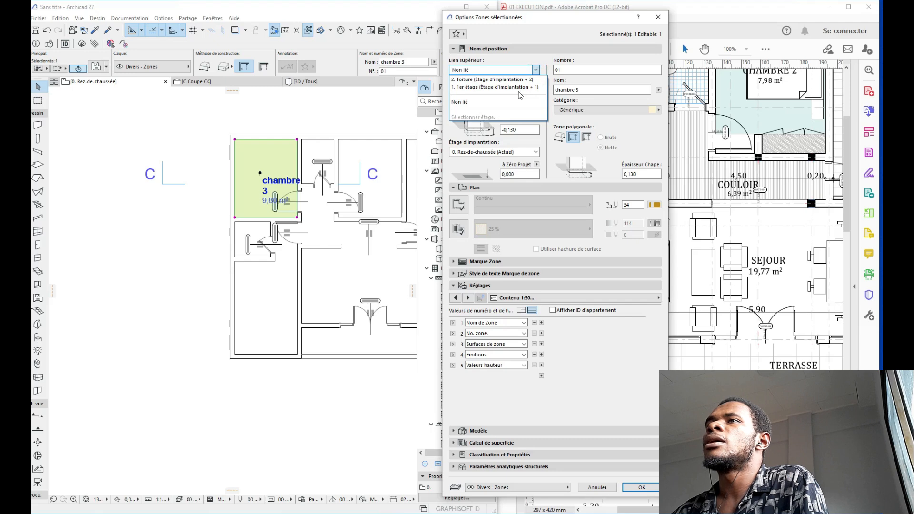
pyautogui.click(519, 84)
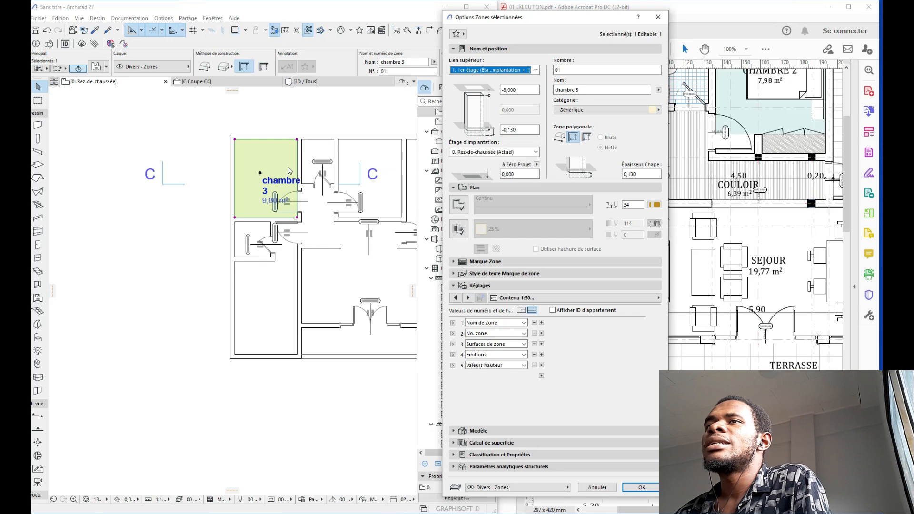
pyautogui.click(521, 90)
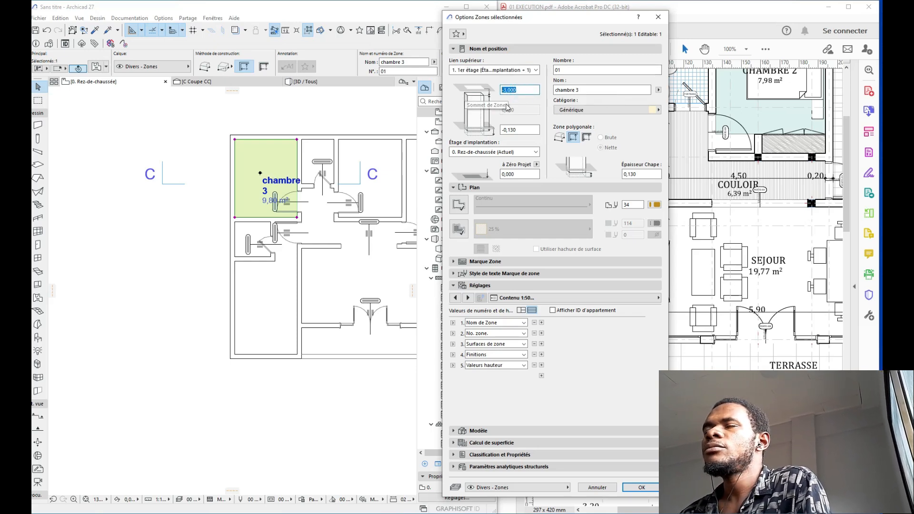
pyautogui.click(536, 70)
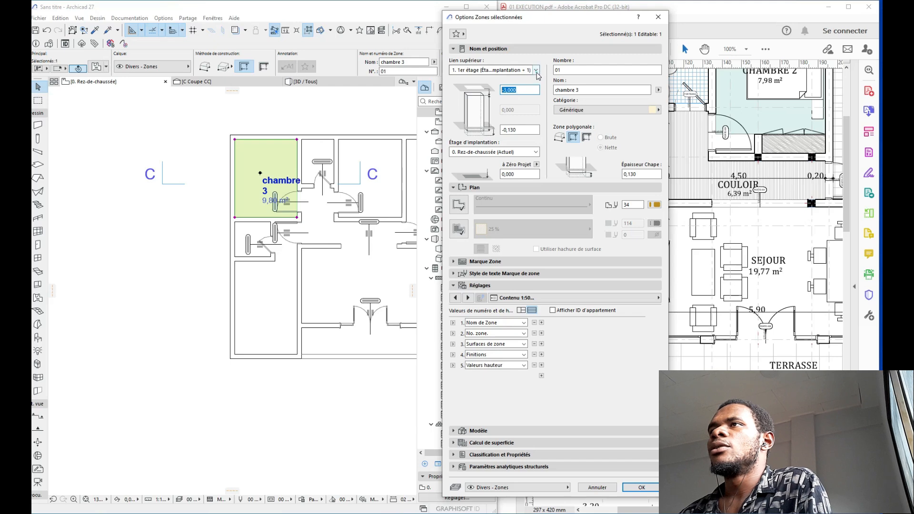
pyautogui.click(475, 76)
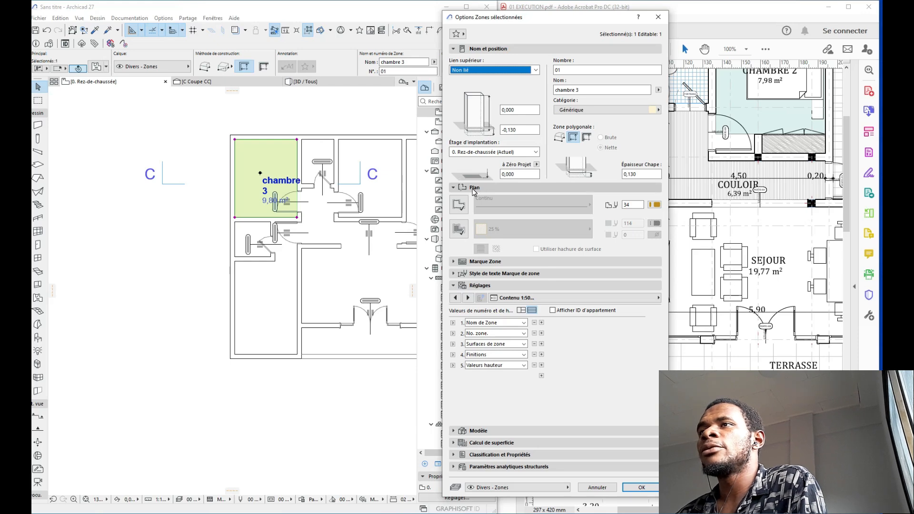
# Step: Give the zone a contour line and 25% fill in plan, with a light pen 40 contour colour
pyautogui.click(457, 230)
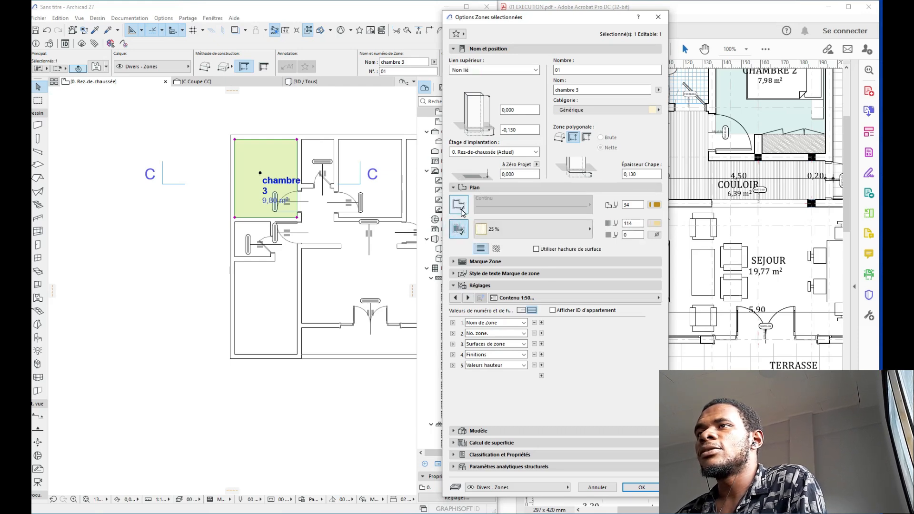
pyautogui.click(459, 204)
pyautogui.click(511, 229)
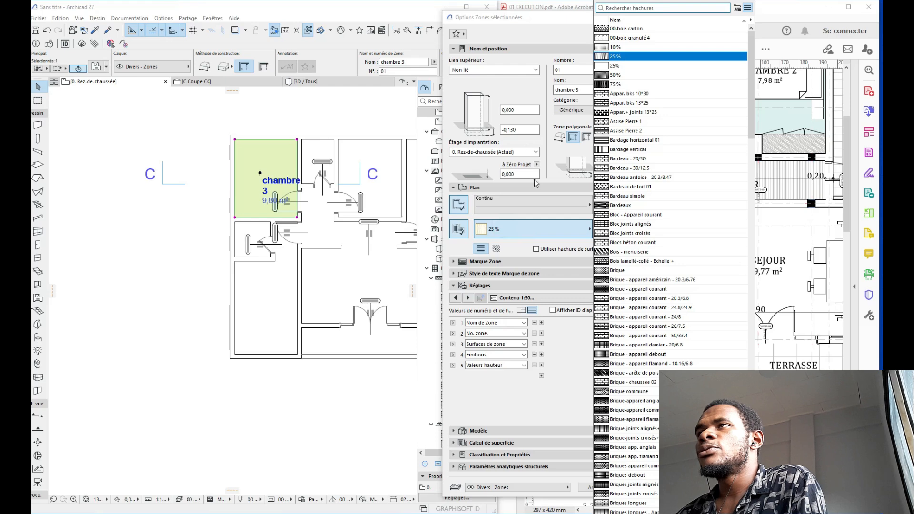
pyautogui.click(626, 66)
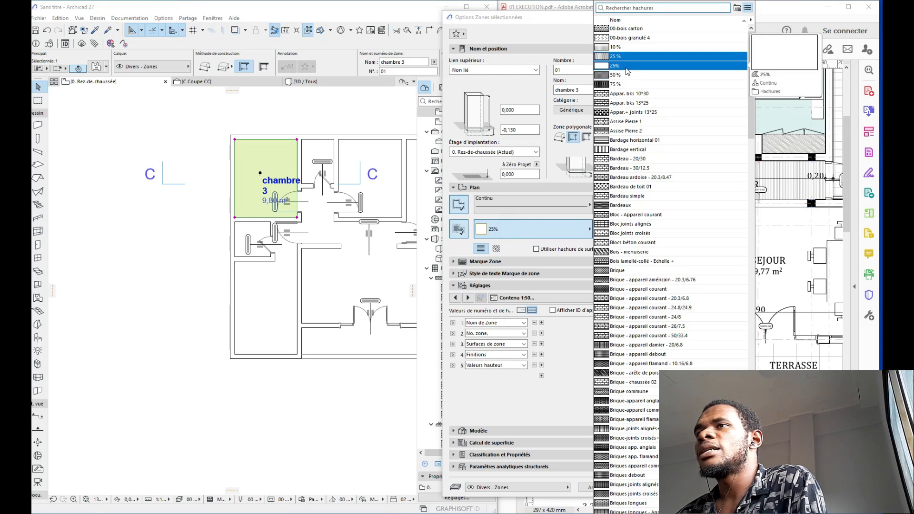
pyautogui.click(626, 69)
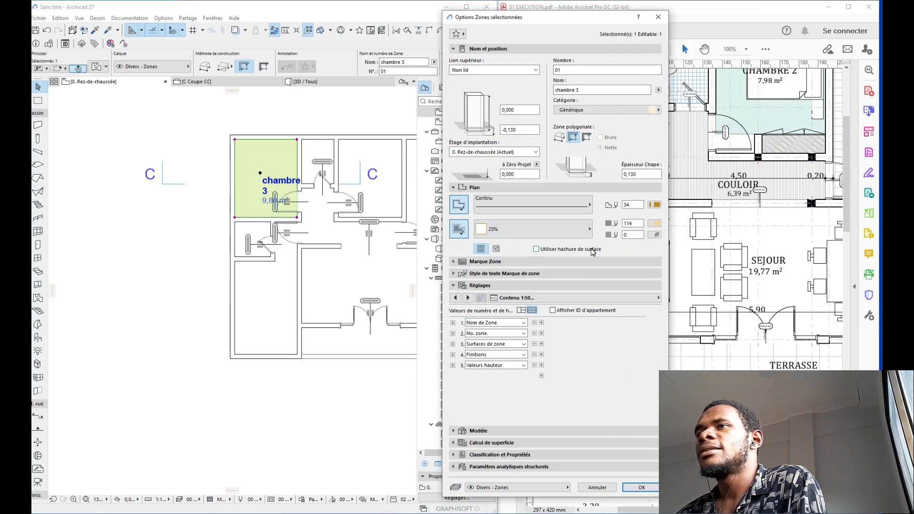
pyautogui.click(493, 235)
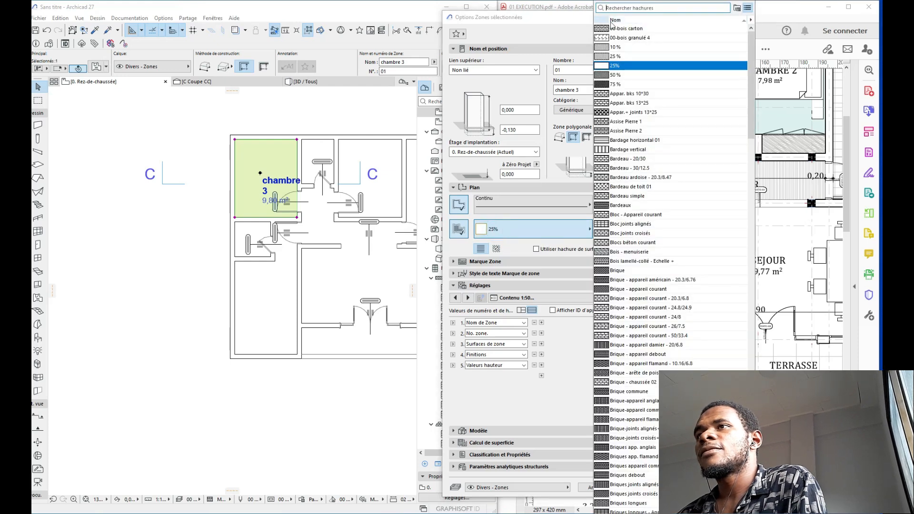
pyautogui.moveTo(618, 70)
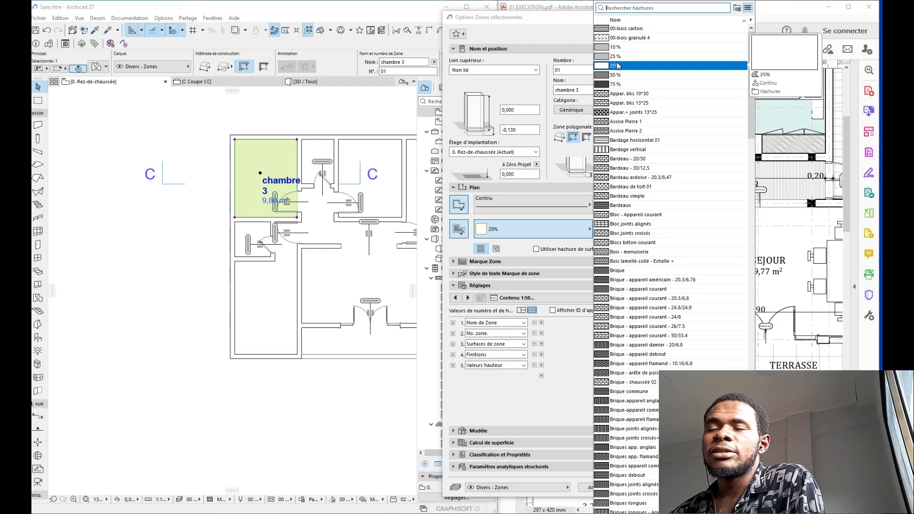
pyautogui.press('Up')
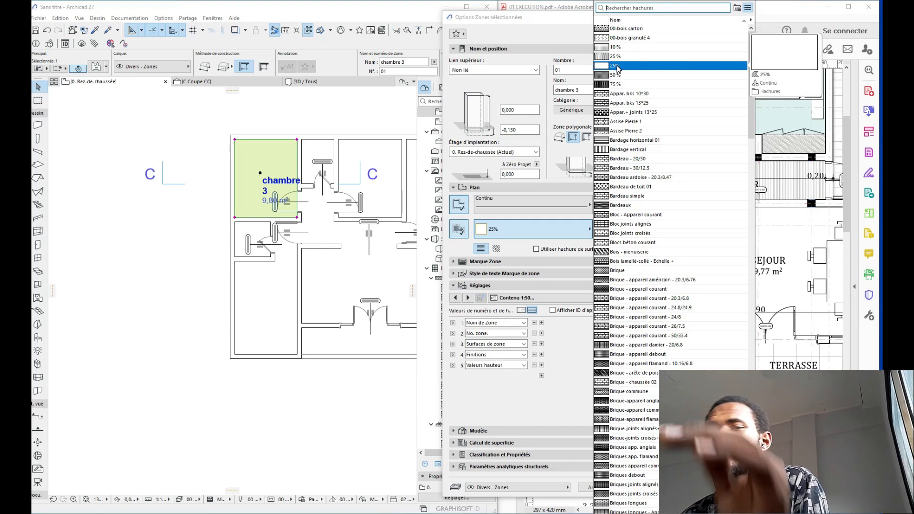
pyautogui.click(617, 66)
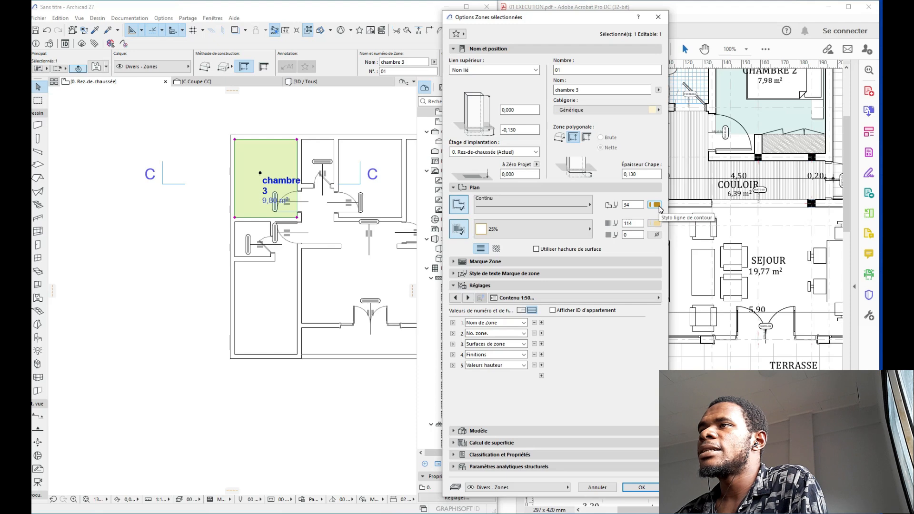
pyautogui.click(655, 205)
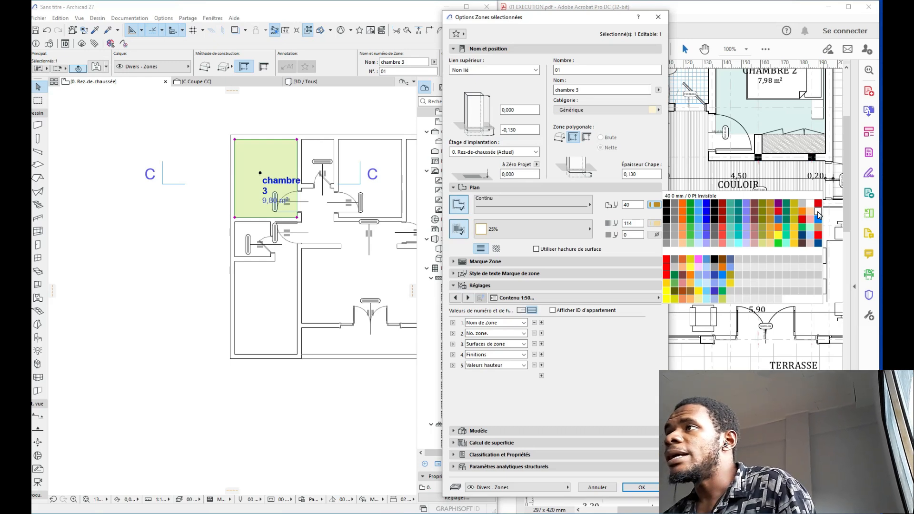
pyautogui.click(818, 213)
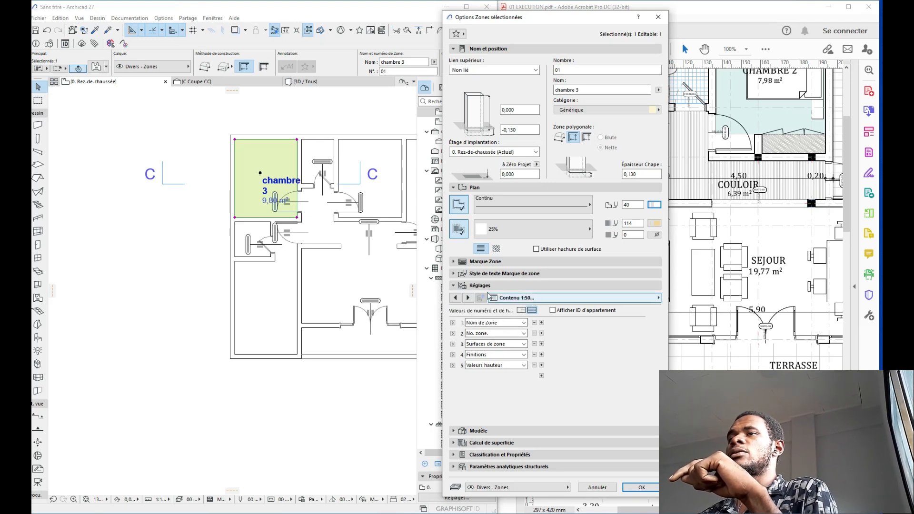
# Step: Switch to the zone stamp display options page and confirm the chambre 3 zone settings with OK
pyautogui.click(455, 297)
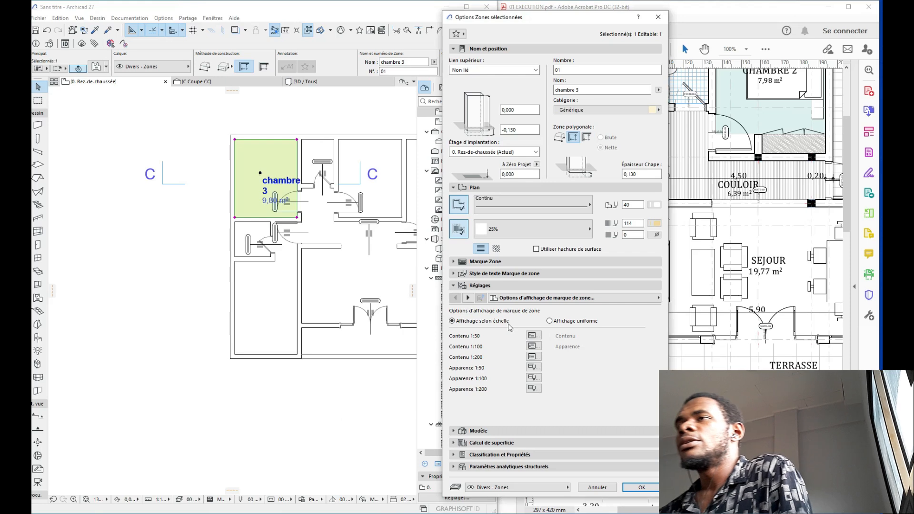
pyautogui.click(630, 490)
pyautogui.moveTo(290, 366); pyautogui.dragTo(316, 346, button='middle')
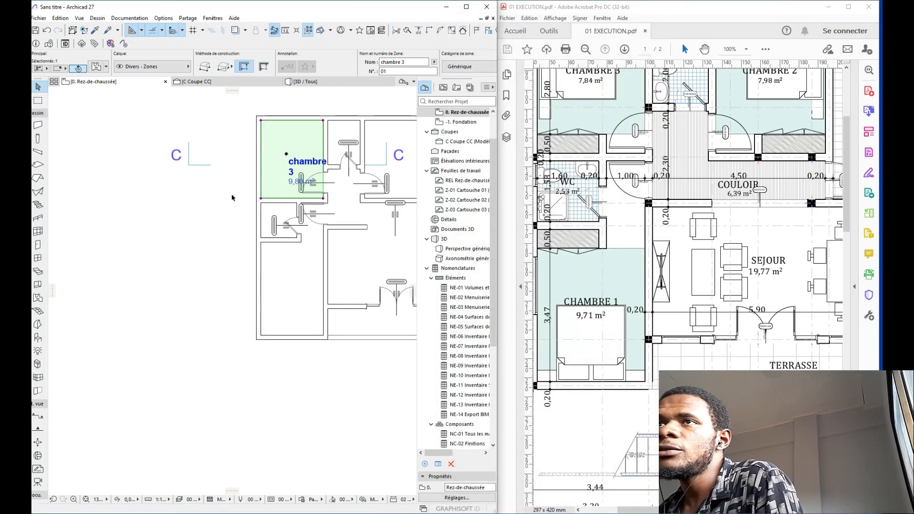
# Step: Set the plan's drawing scale from 1:100 to 1:50 and reselect the chambre 3 zone
pyautogui.click(205, 208)
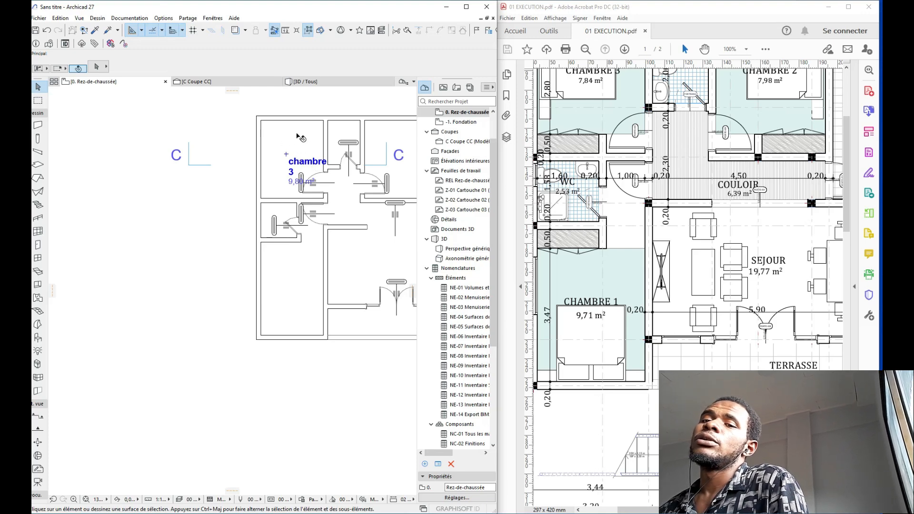
pyautogui.scroll(-4, 233, 333)
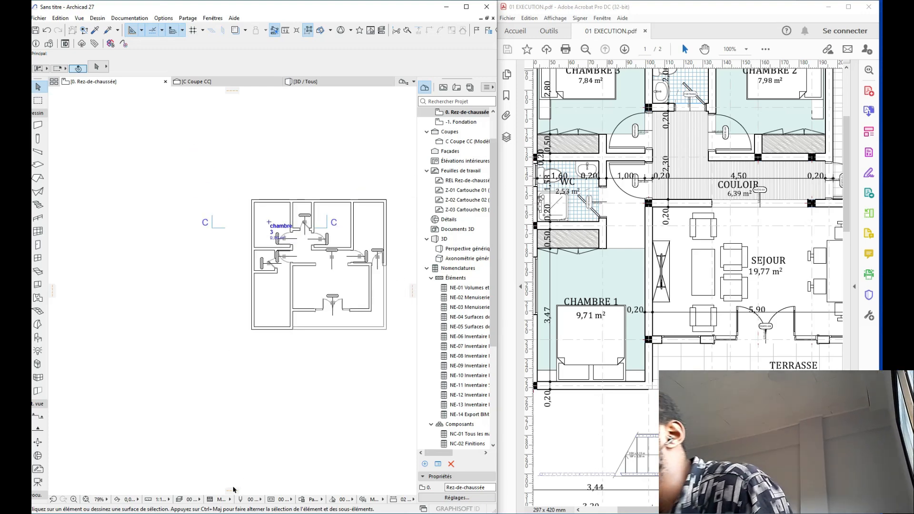
pyautogui.click(163, 500)
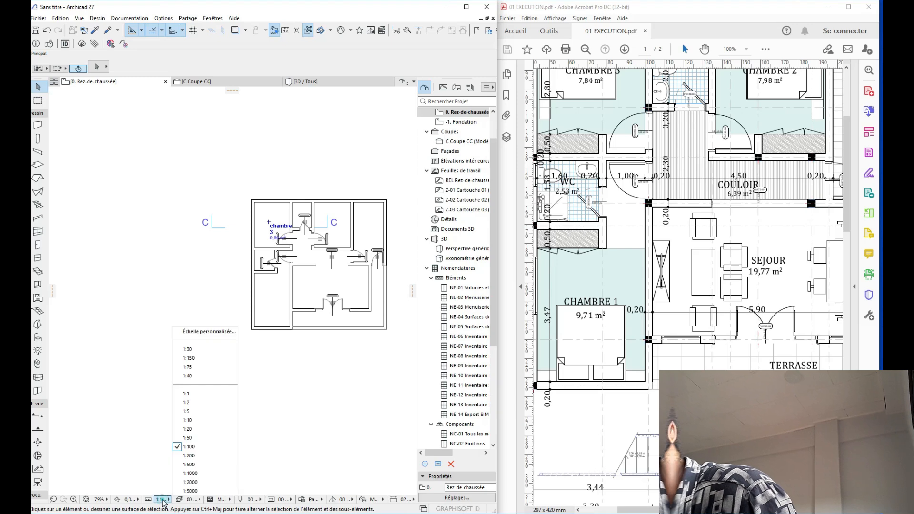
pyautogui.click(188, 438)
pyautogui.scroll(3, 172, 331)
pyautogui.scroll(5, 112, 148)
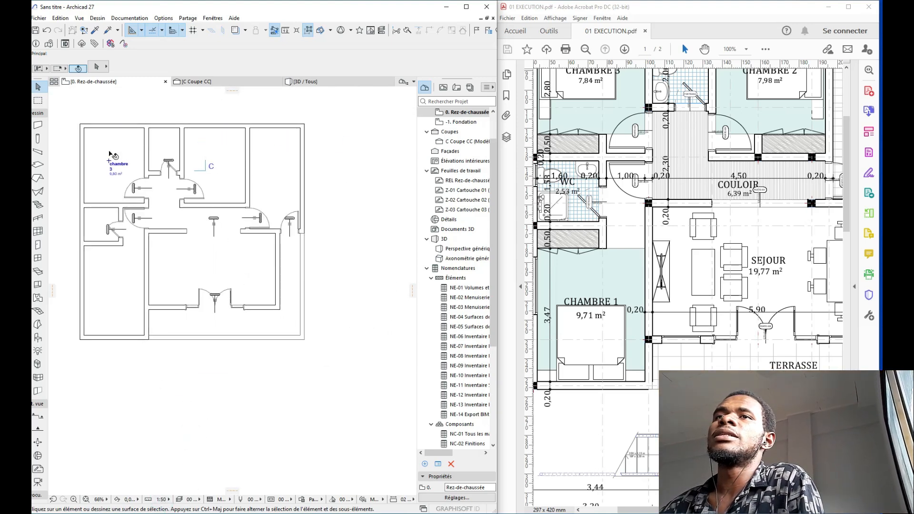
pyautogui.click(137, 152)
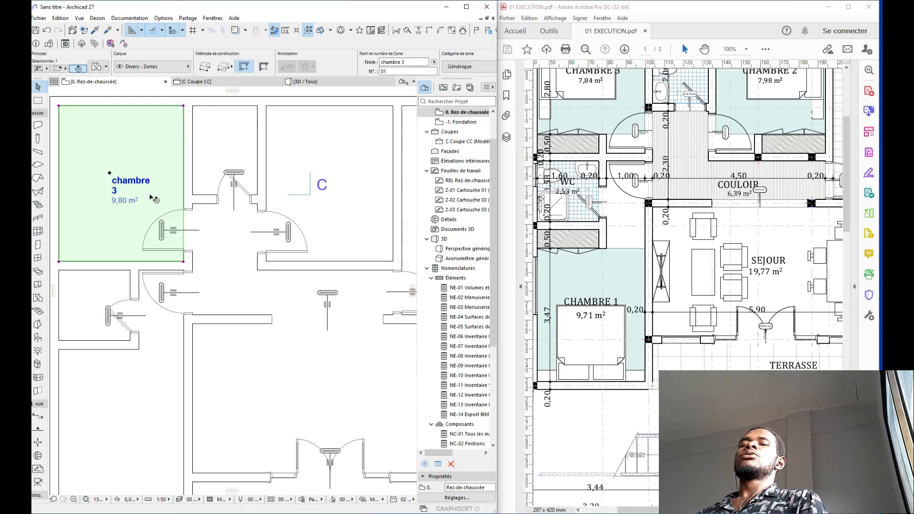
pyautogui.scroll(-3, 146, 186)
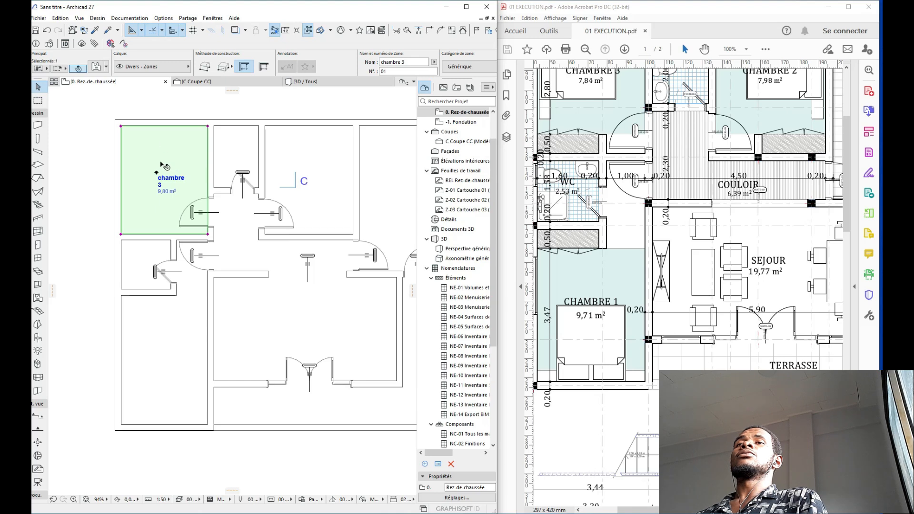
# Step: On the Contenu 1:50 page, delete the No. zone., Finitions and Valeurs hauteur label rows
pyautogui.click(96, 68)
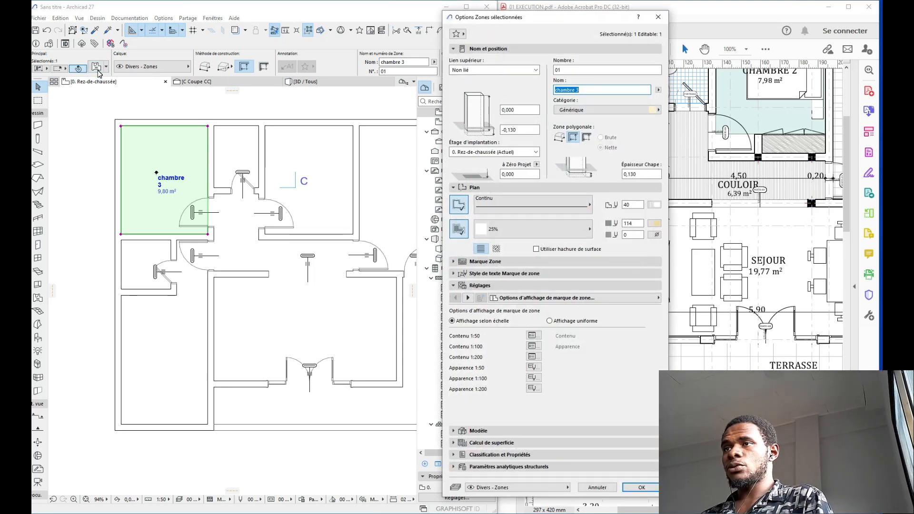
pyautogui.click(534, 335)
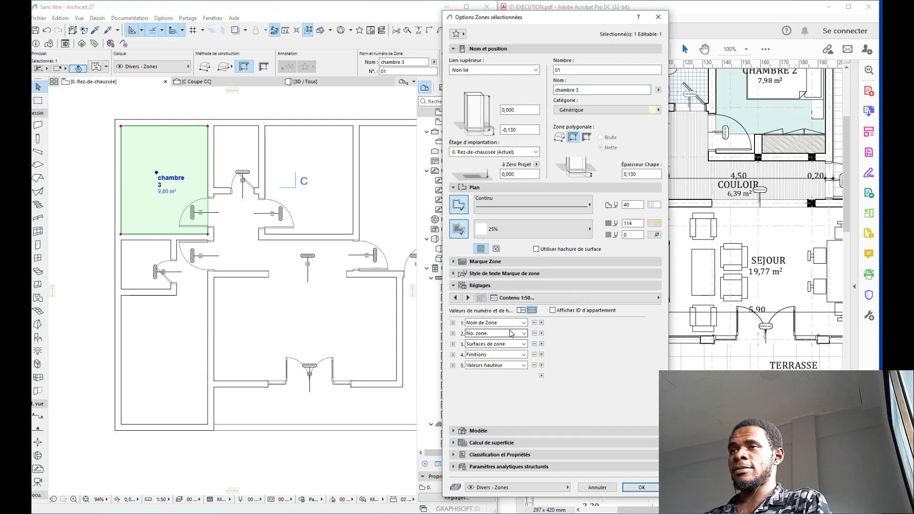
pyautogui.click(534, 334)
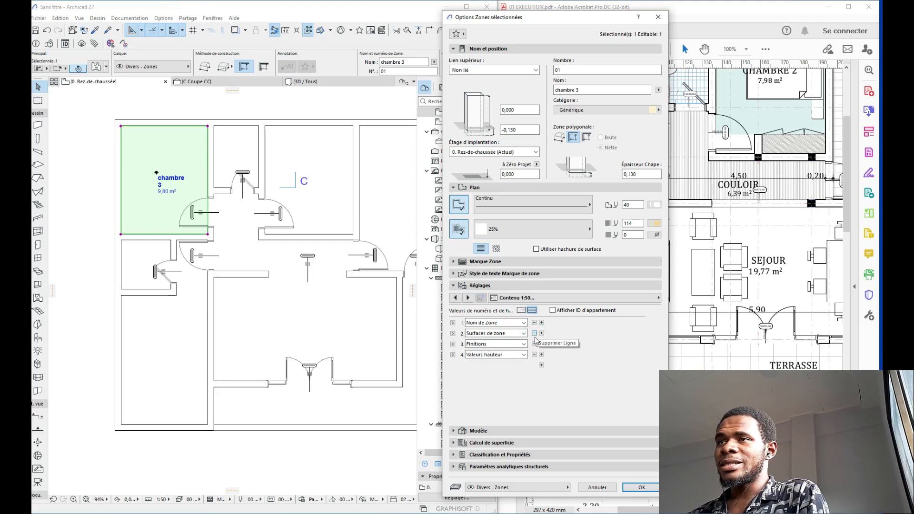
pyautogui.click(534, 344)
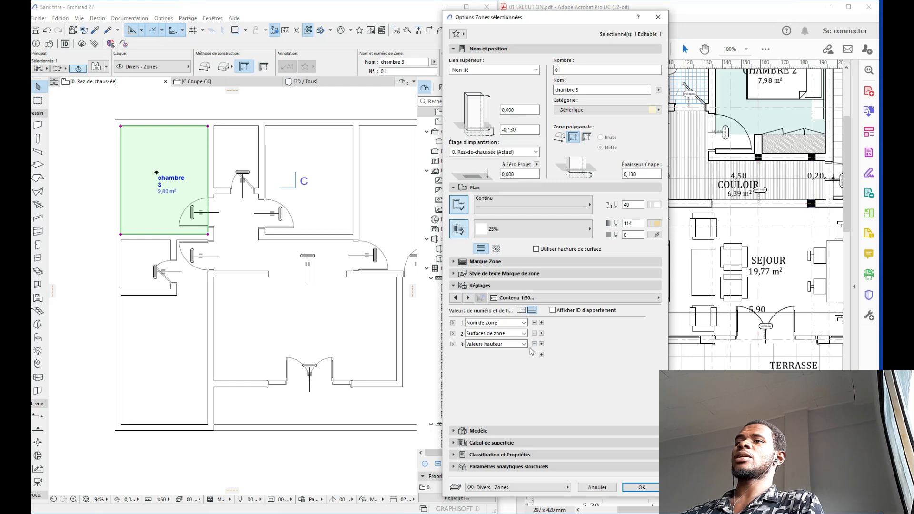
pyautogui.click(534, 343)
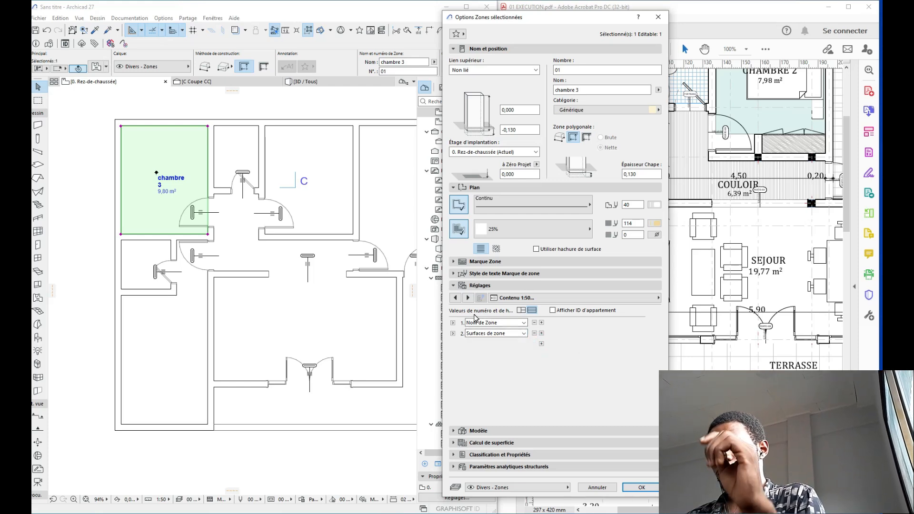
# Step: Page forward through the Réglages pages to the stamp's text style settings
pyautogui.click(469, 298)
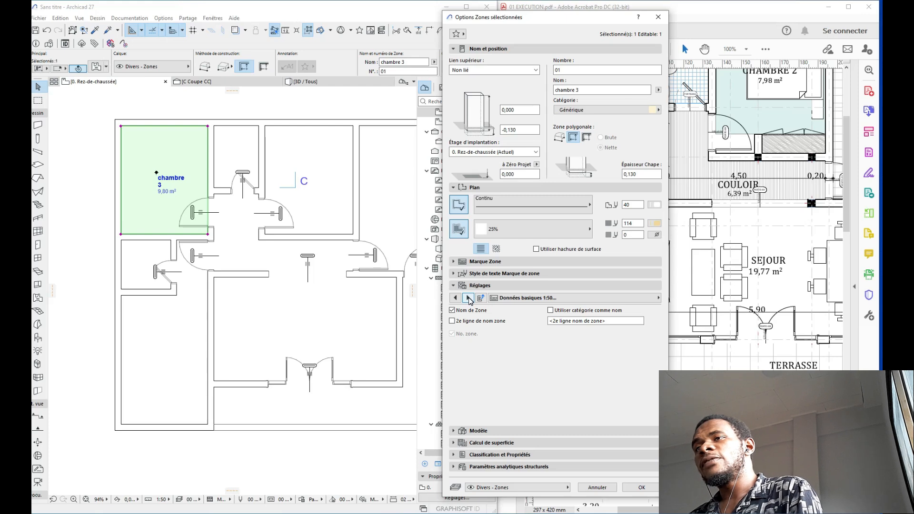
pyautogui.click(469, 298)
pyautogui.click(468, 298)
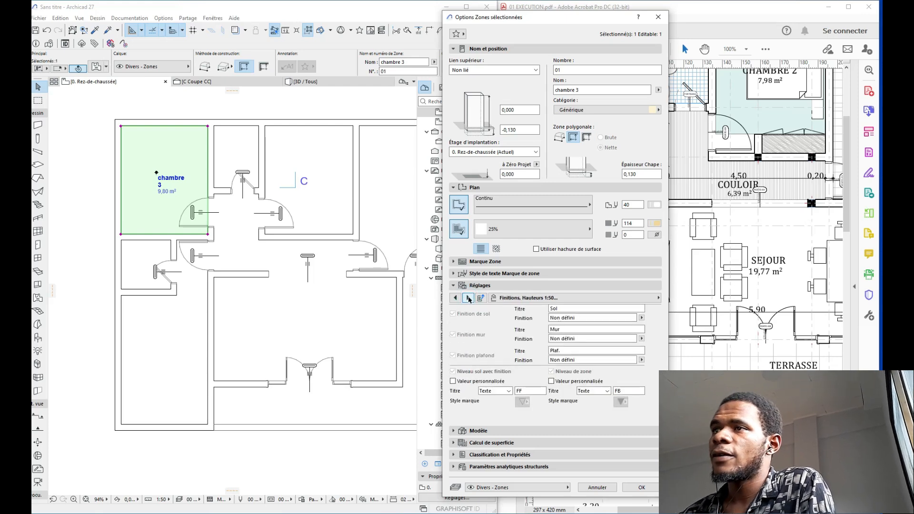
pyautogui.click(468, 298)
pyautogui.click(469, 298)
pyautogui.click(468, 298)
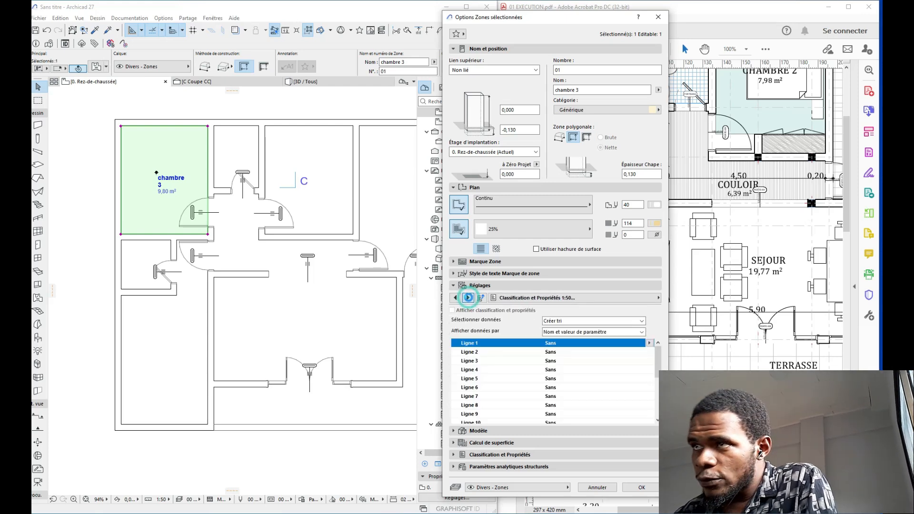
pyautogui.click(469, 298)
pyautogui.click(469, 297)
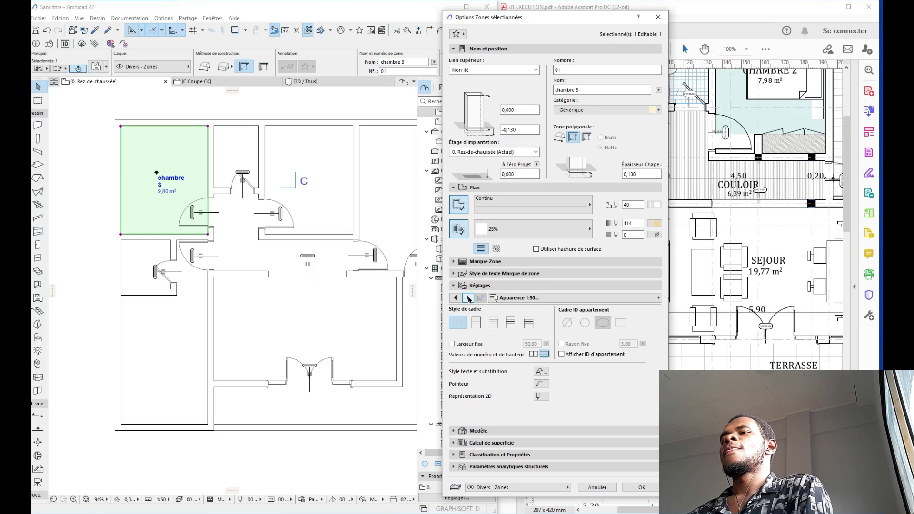
pyautogui.click(468, 298)
pyautogui.click(469, 298)
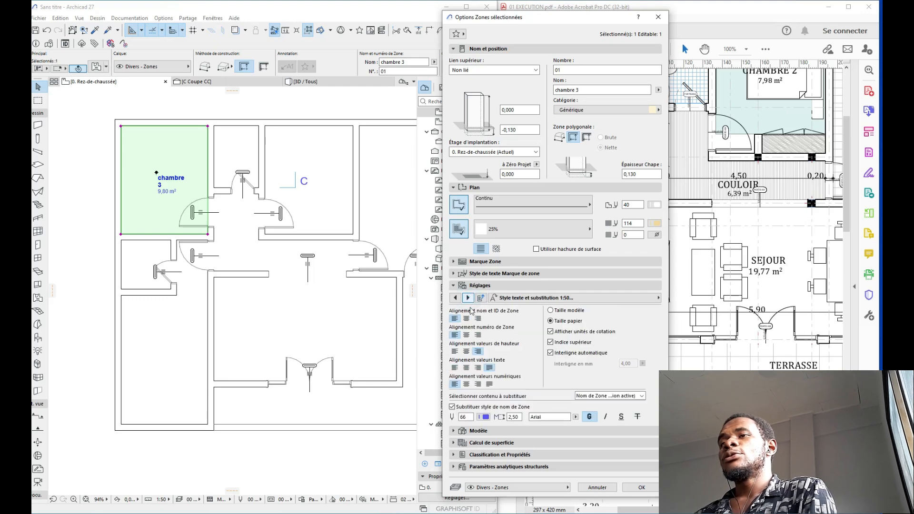
# Step: Make the zone name text black and bold
pyautogui.click(485, 418)
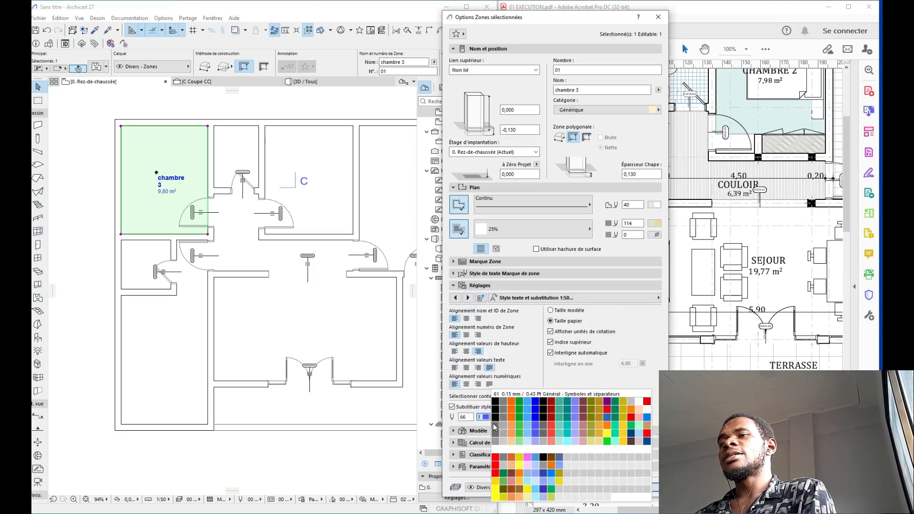
pyautogui.click(495, 401)
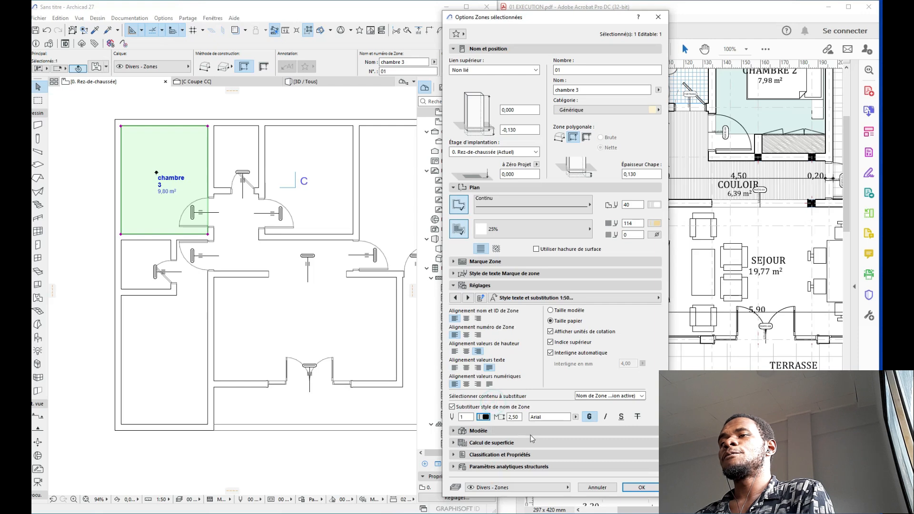
pyautogui.doubleClick(513, 417)
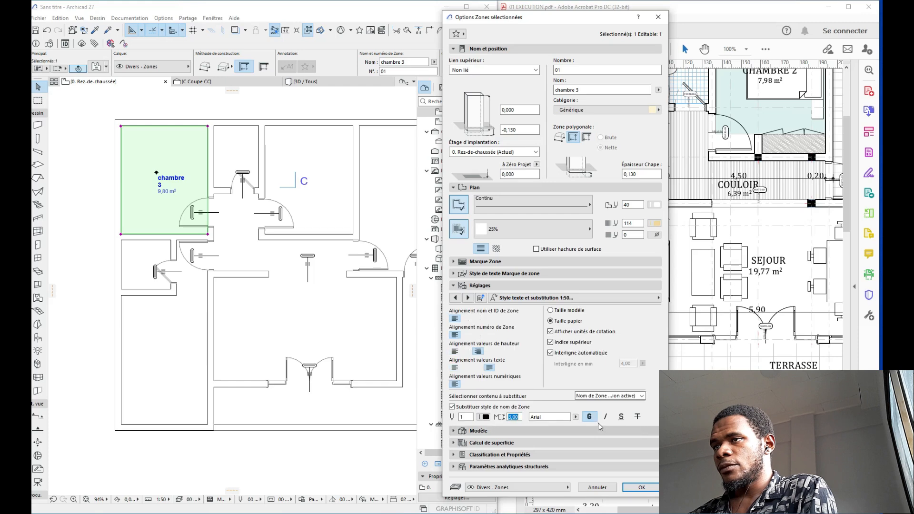
pyautogui.click(485, 416)
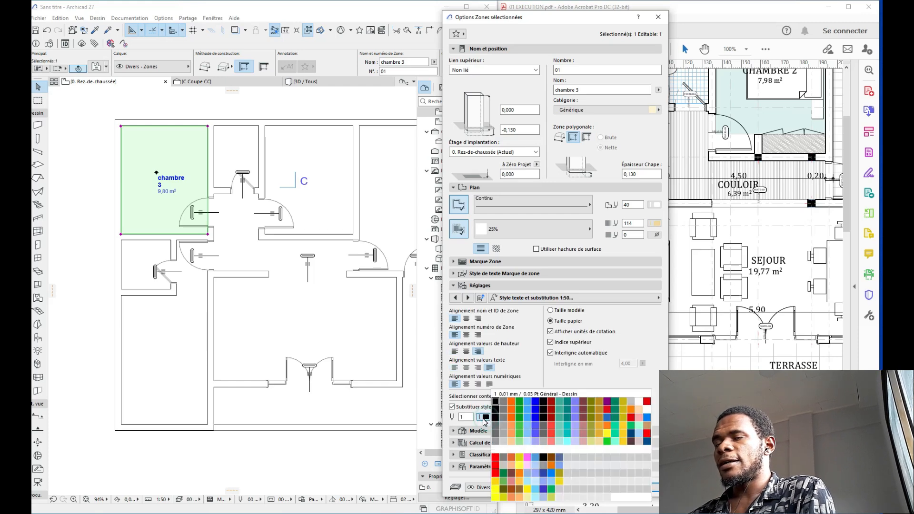
pyautogui.click(482, 418)
pyautogui.click(590, 417)
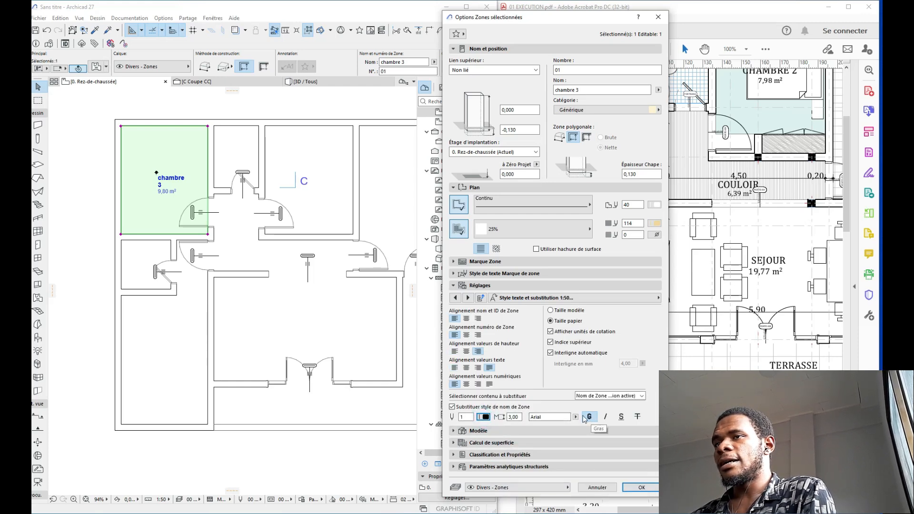
# Step: Centre the name, number, height, text and numeric value lines of the stamp
pyautogui.click(467, 318)
pyautogui.click(466, 335)
pyautogui.click(467, 351)
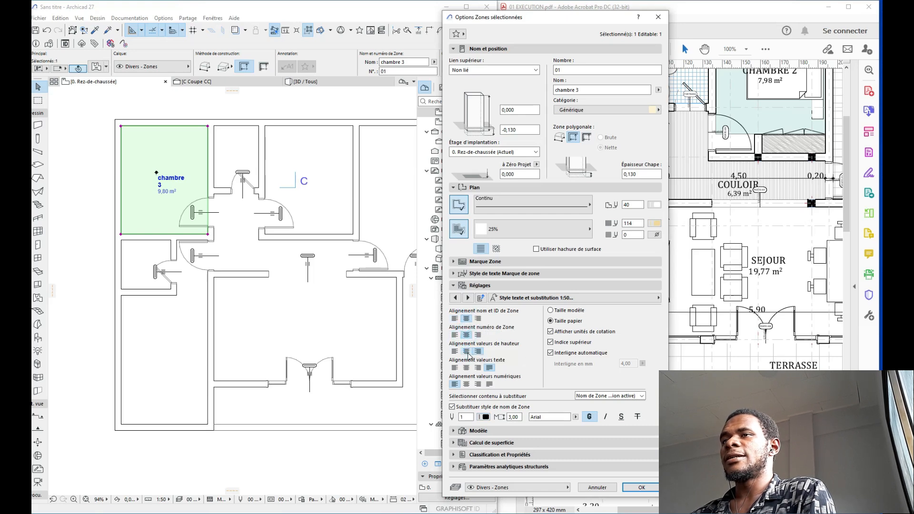
pyautogui.click(465, 368)
pyautogui.click(466, 384)
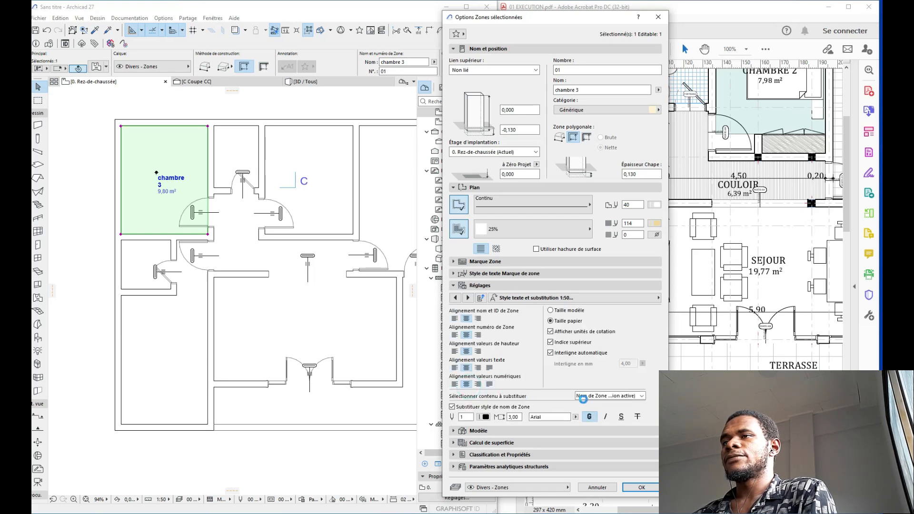
# Step: Navigate the Réglages pages to 'Style texte et substitution'
pyautogui.click(468, 298)
pyautogui.click(468, 297)
pyautogui.click(468, 297)
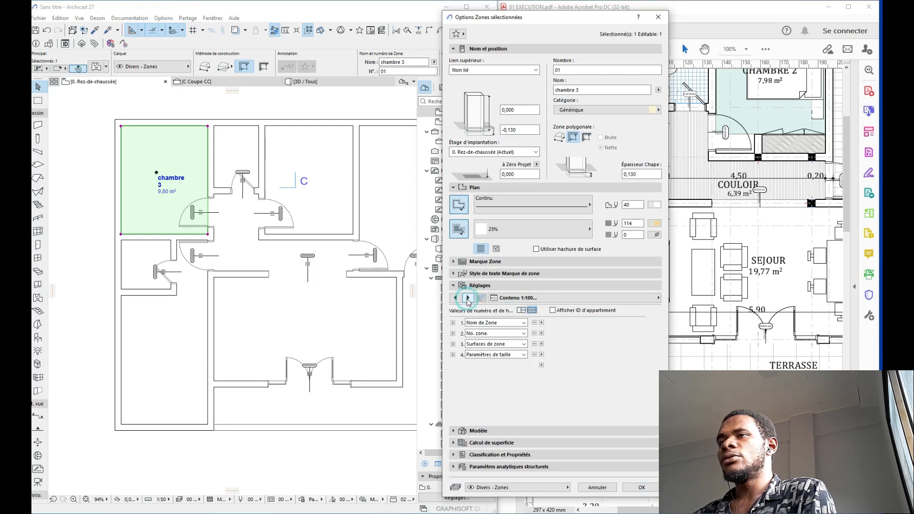
pyautogui.click(454, 297)
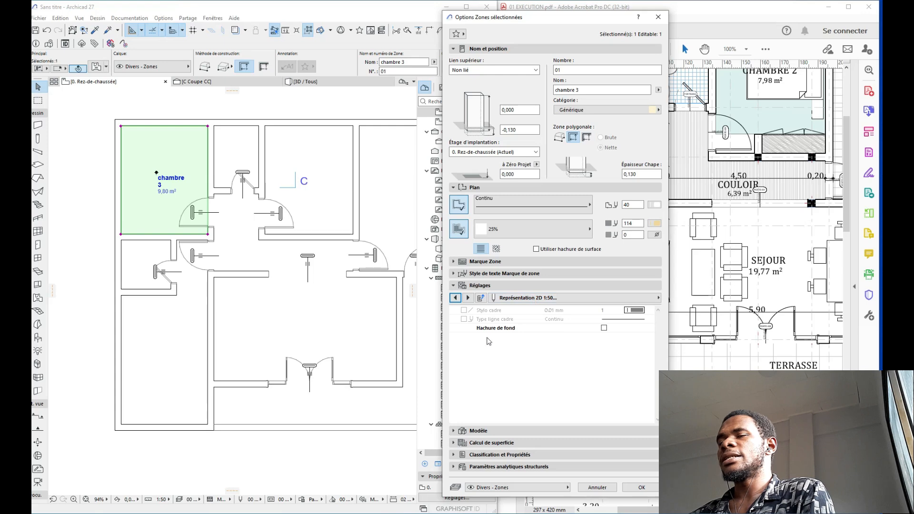
pyautogui.click(491, 298)
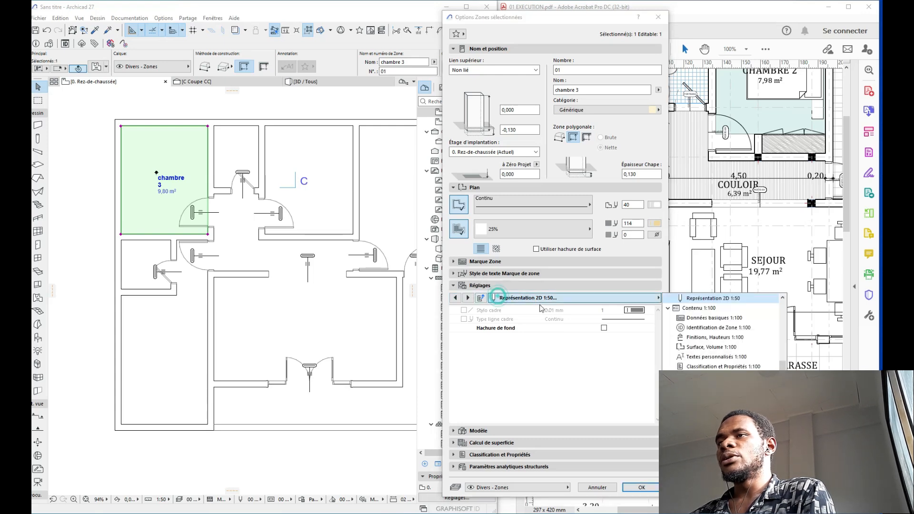
pyautogui.click(707, 309)
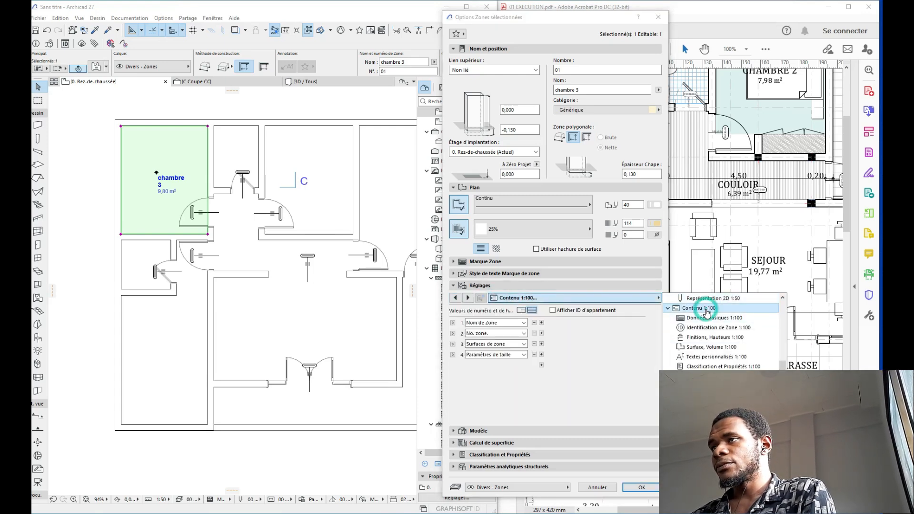
pyautogui.scroll(-2, 734, 327)
pyautogui.scroll(2, 731, 324)
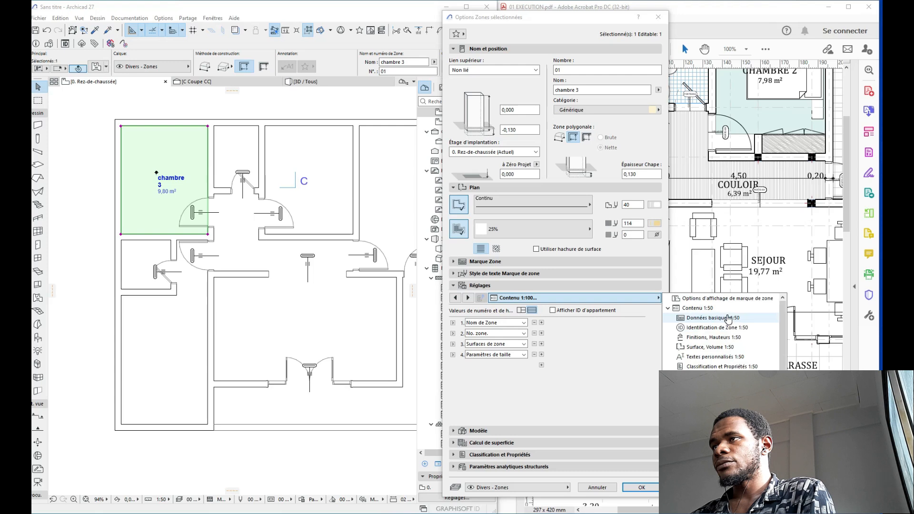
pyautogui.click(723, 299)
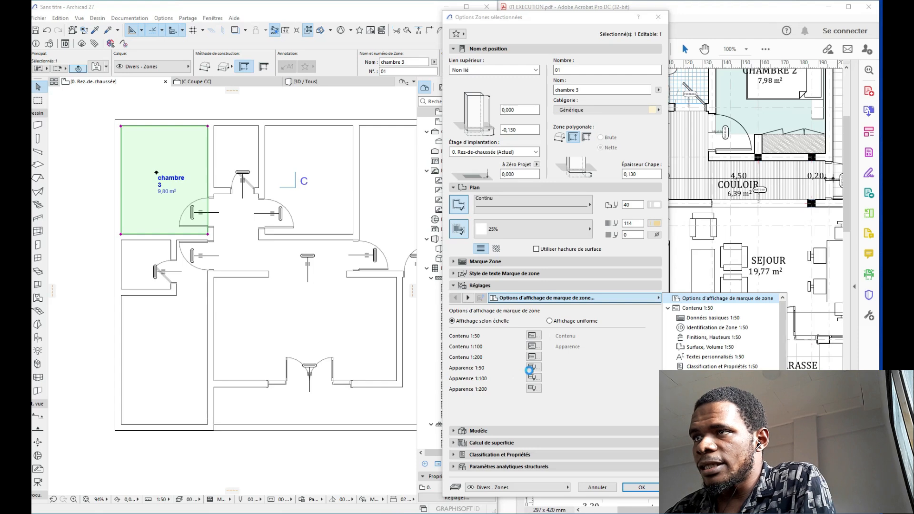
pyautogui.click(534, 368)
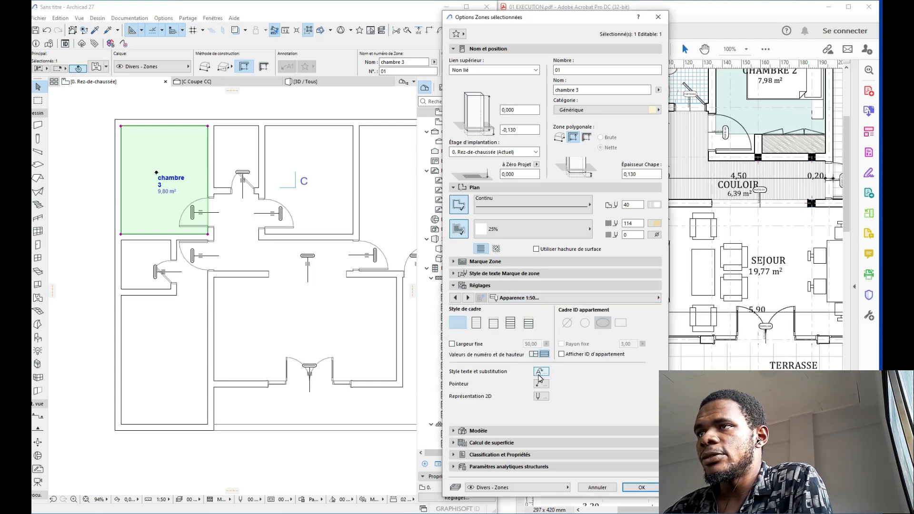
pyautogui.click(540, 372)
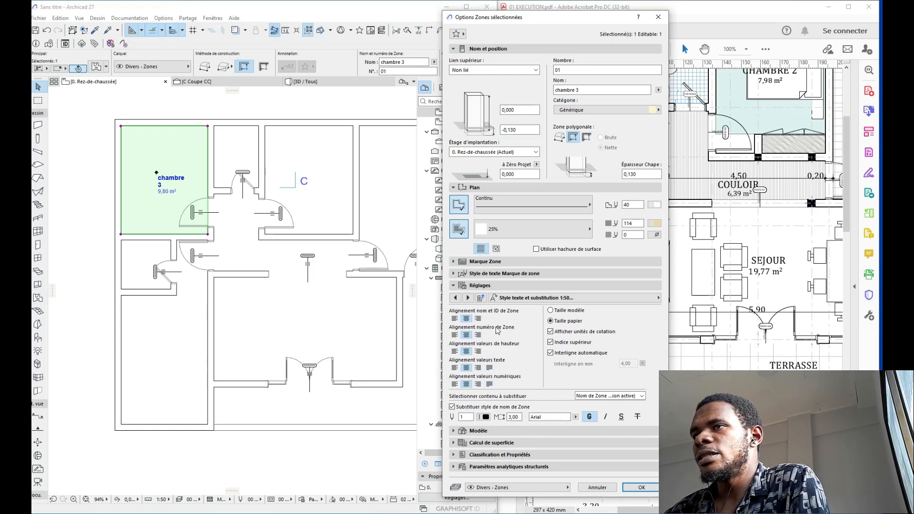
# Step: Apply the zone settings with OK, clear the selection and zoom in on chambre 3
pyautogui.click(641, 487)
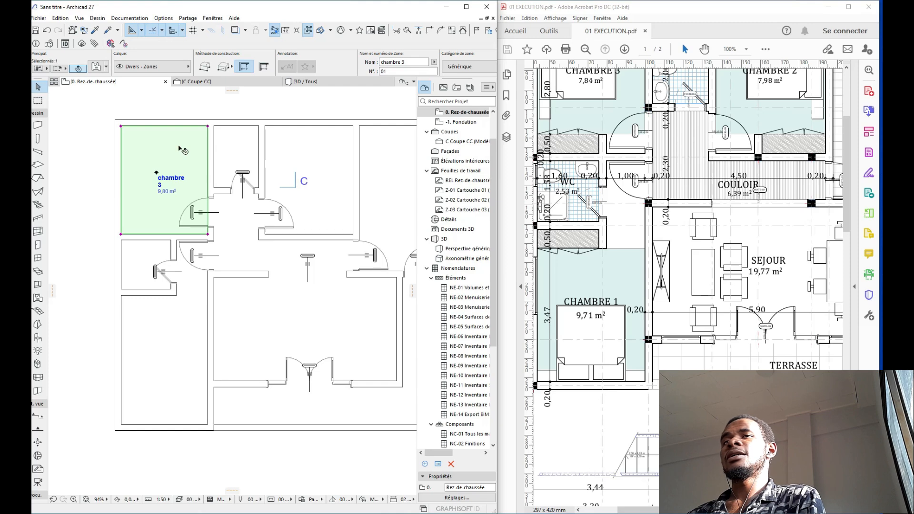
pyautogui.click(176, 123)
pyautogui.scroll(5, 252, 207)
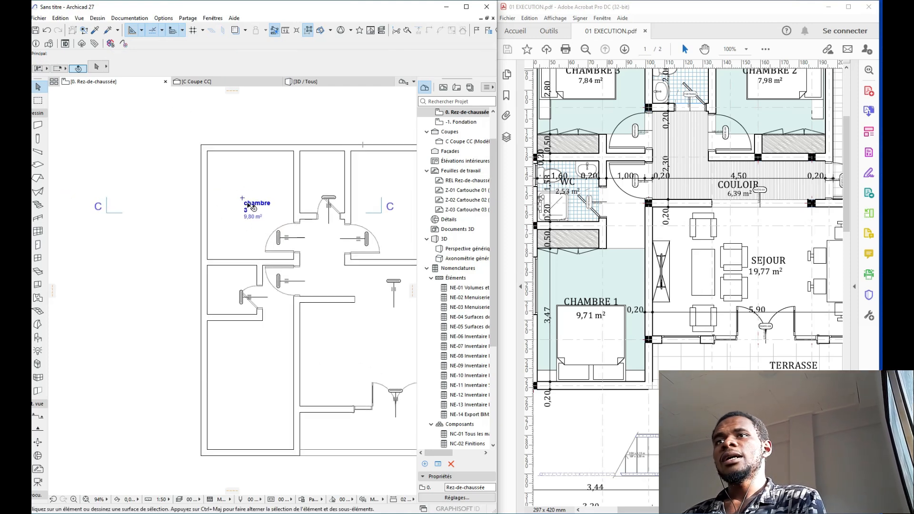
pyautogui.scroll(2, 208, 251)
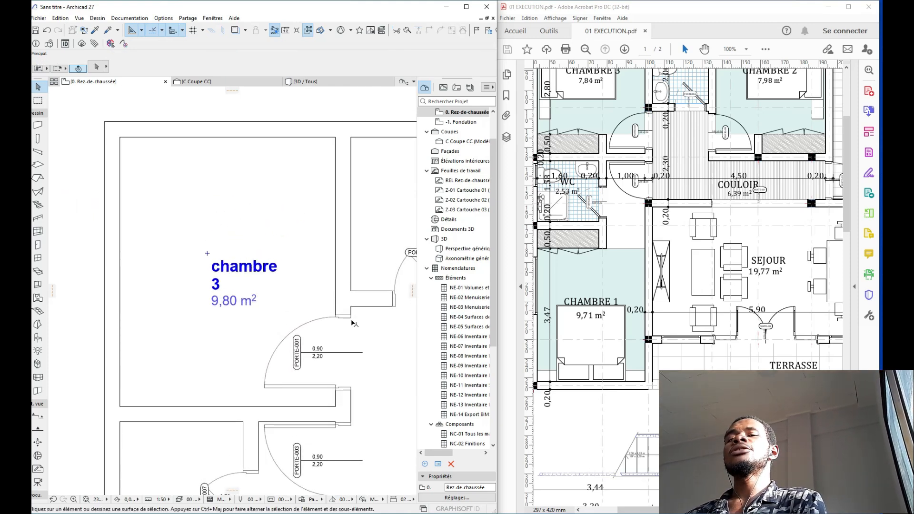
# Step: Select the chambre 3 name/area label on its own, without the zone
pyautogui.click(238, 273)
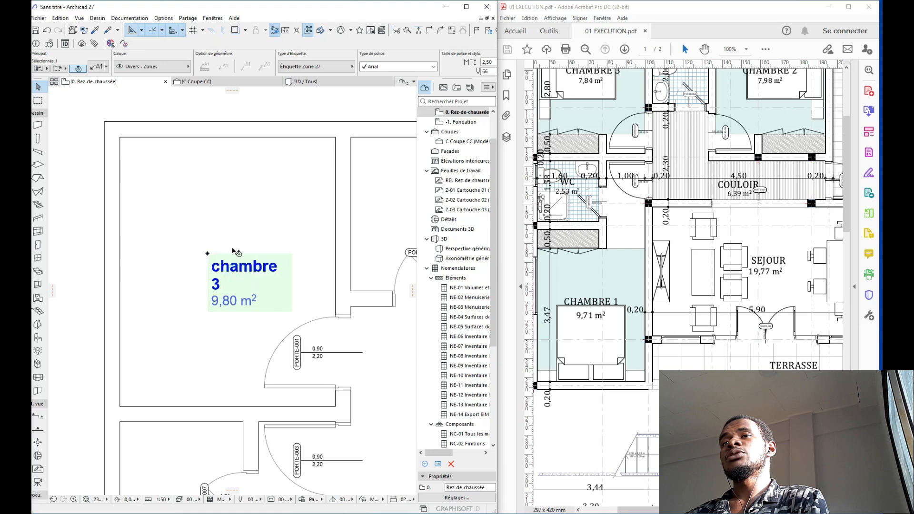
pyautogui.click(211, 199)
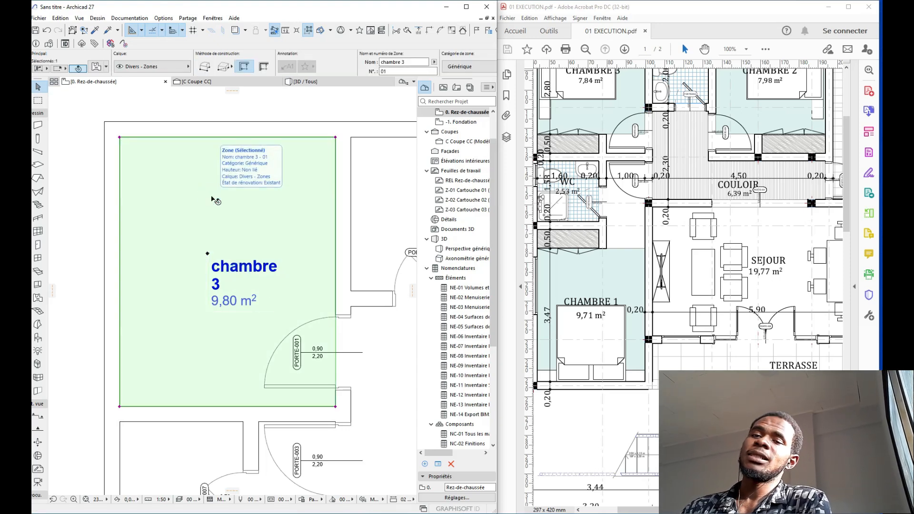
pyautogui.press('Escape')
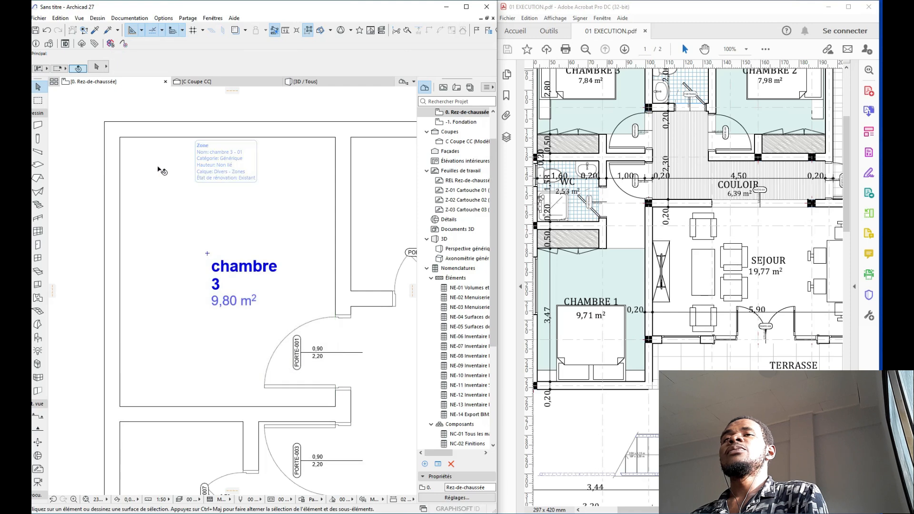
pyautogui.click(266, 285)
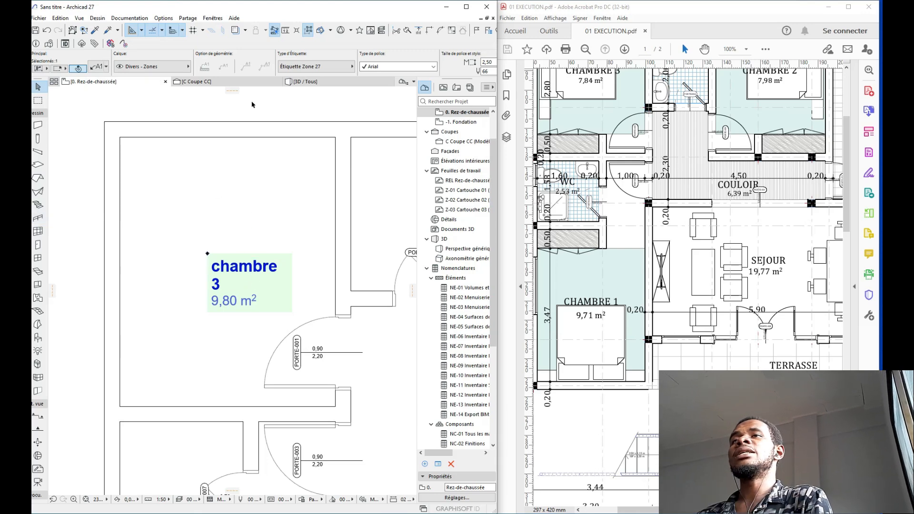
# Step: Give the chambre 3 label pen 61 grey text at 3,00 size and open its label settings
pyautogui.scroll(-4, 286, 69)
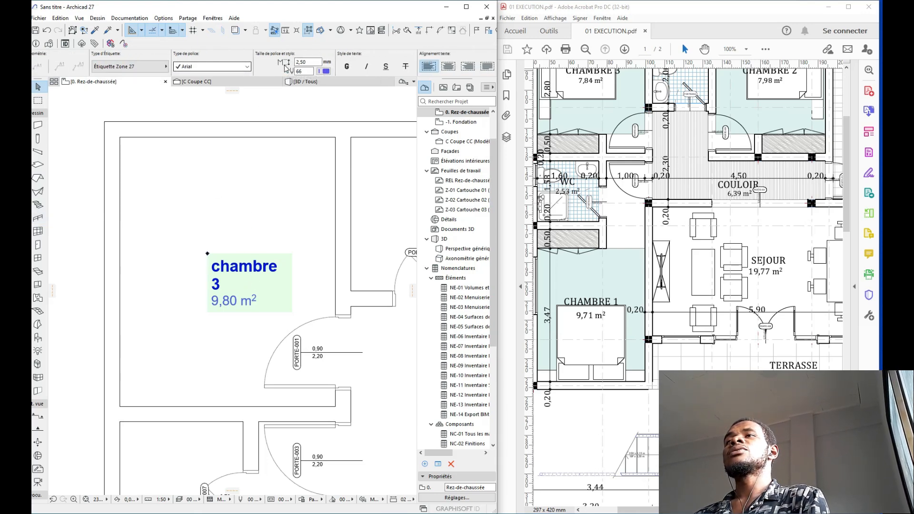
pyautogui.click(325, 72)
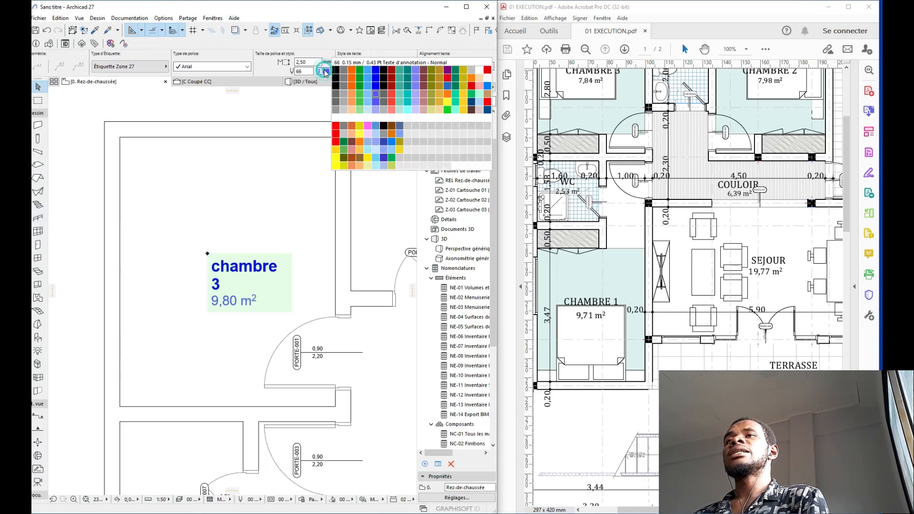
pyautogui.click(337, 96)
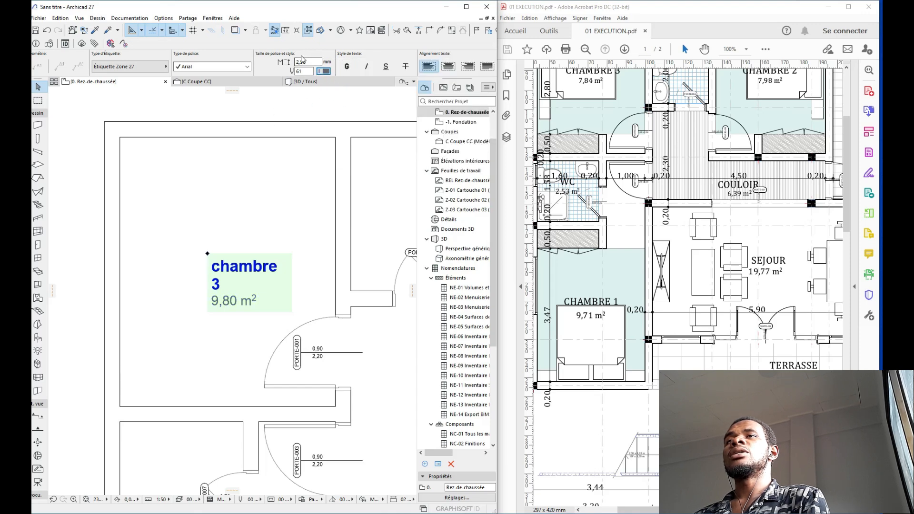
pyautogui.doubleClick(316, 62)
pyautogui.write('3,00')
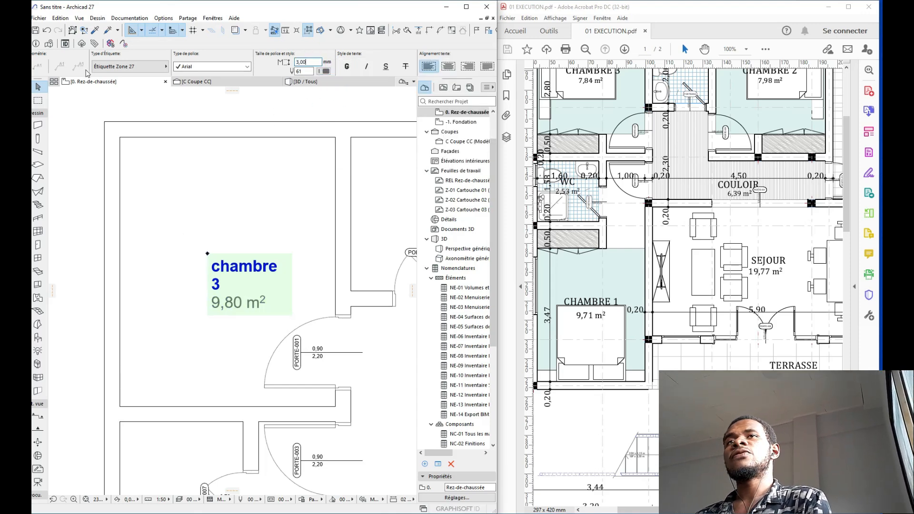
pyautogui.scroll(3, 86, 70)
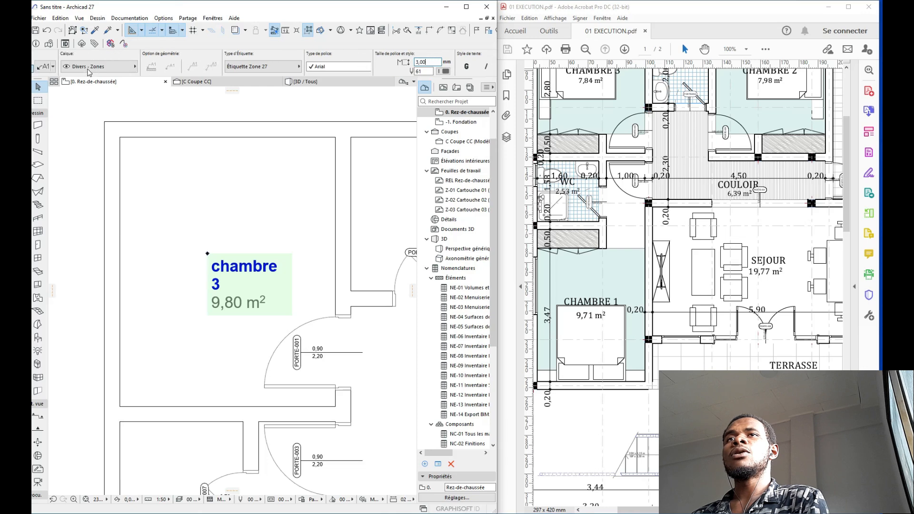
pyautogui.click(96, 68)
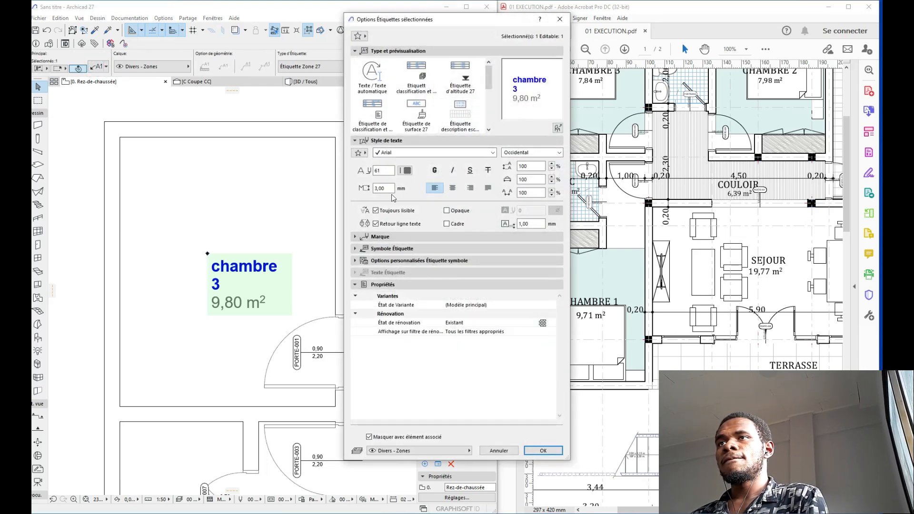
# Step: Expand the label symbol's custom options and test the content order, keeping the zone name above the area
pyautogui.click(393, 238)
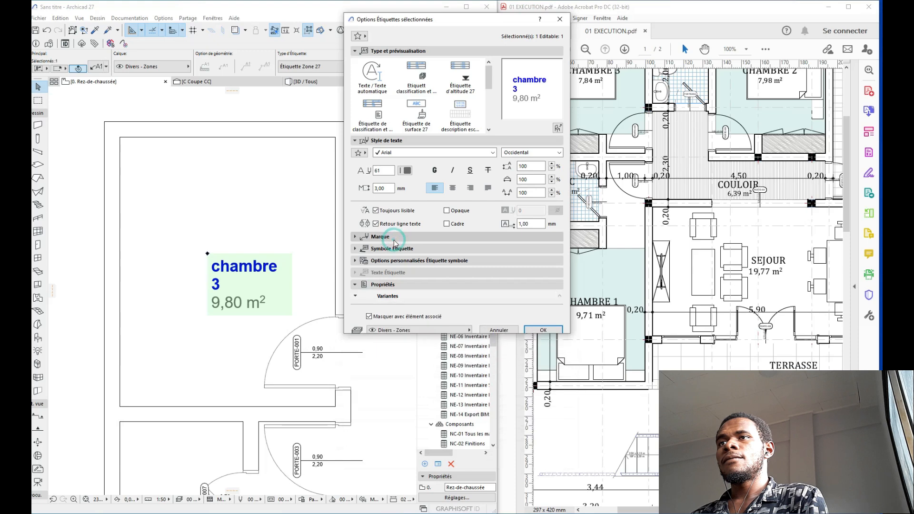
pyautogui.click(380, 337)
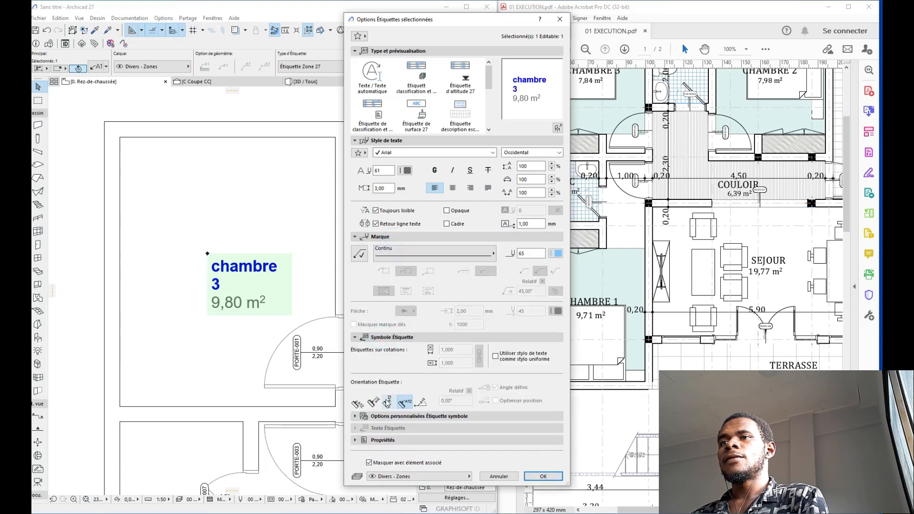
pyautogui.click(383, 409)
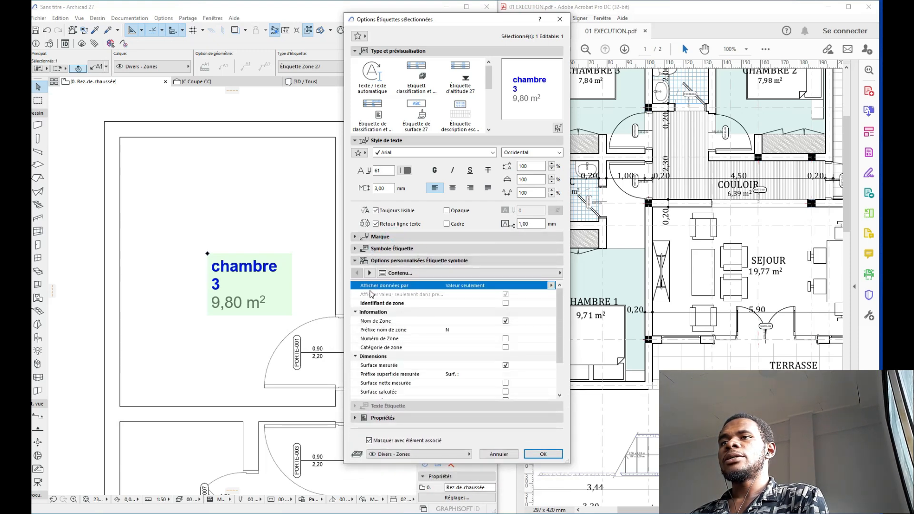
pyautogui.click(370, 273)
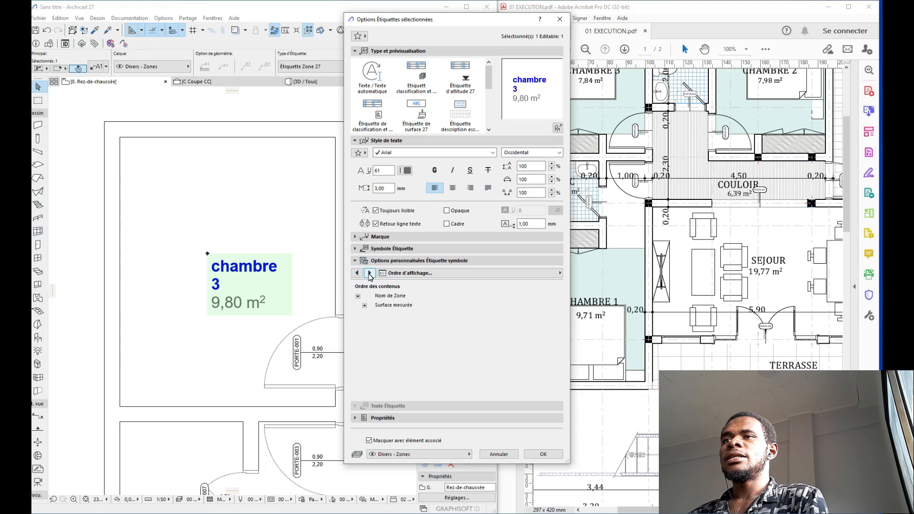
pyautogui.click(369, 273)
pyautogui.click(357, 273)
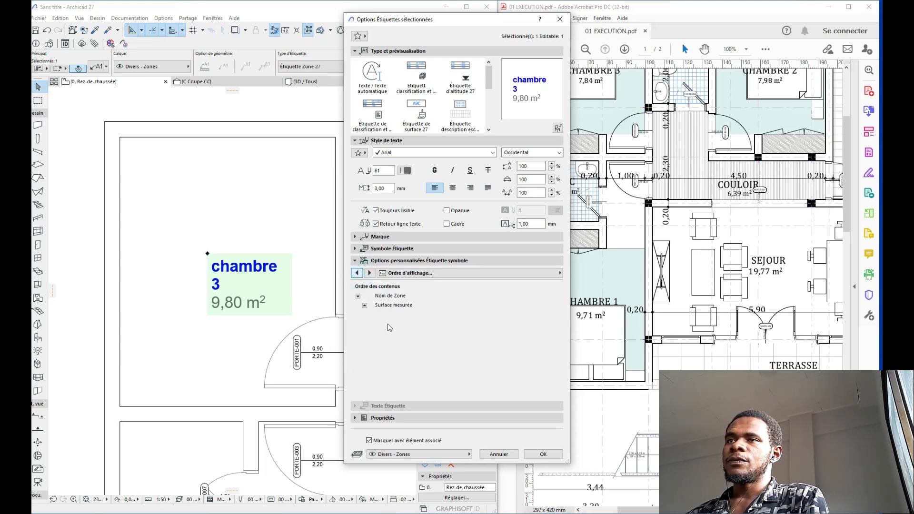
pyautogui.click(365, 306)
pyautogui.click(365, 306)
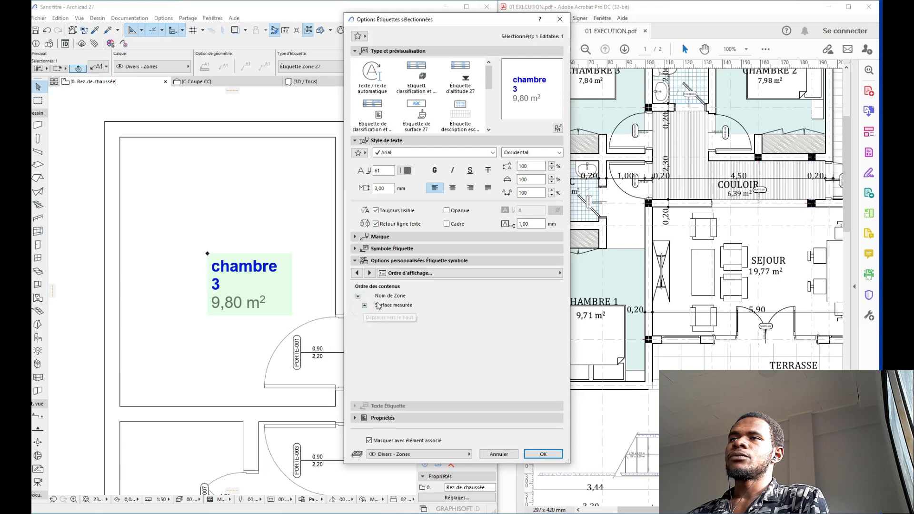
pyautogui.click(364, 306)
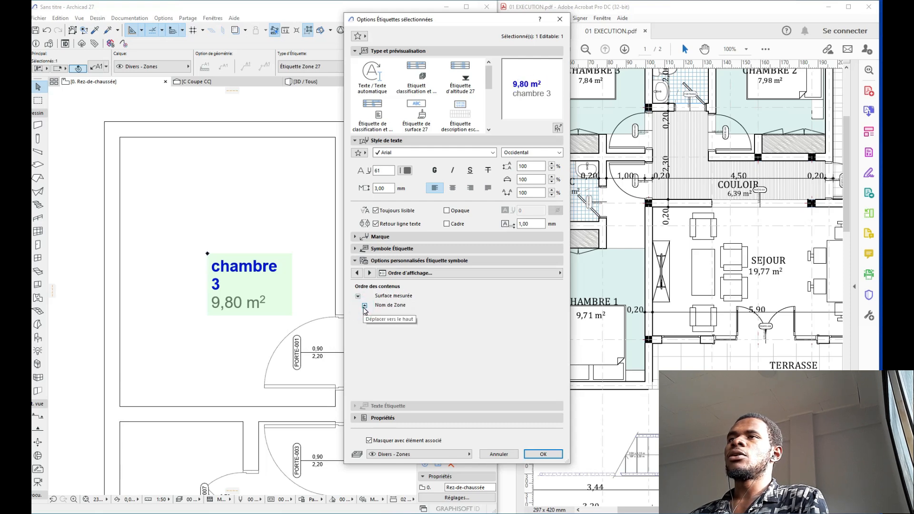
pyautogui.click(364, 306)
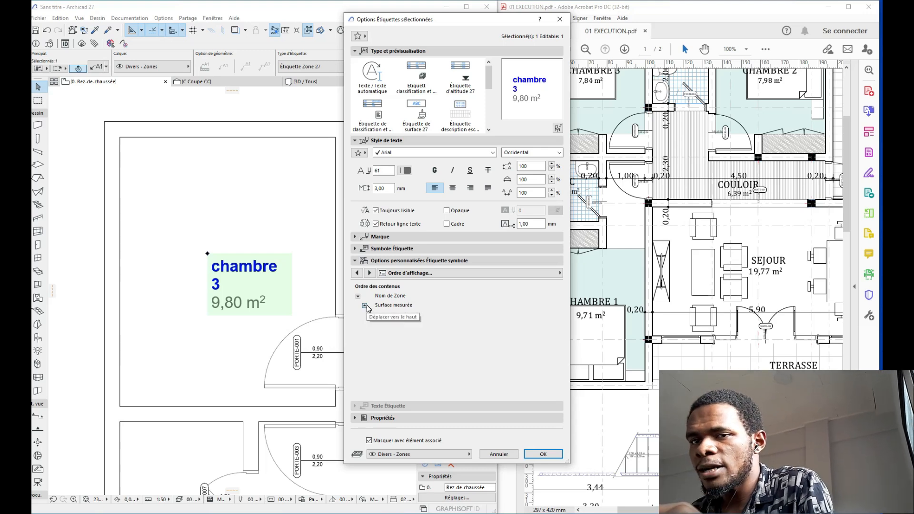
# Step: Set the first-line text style override to grey pen 61
pyautogui.click(370, 273)
pyautogui.click(370, 273)
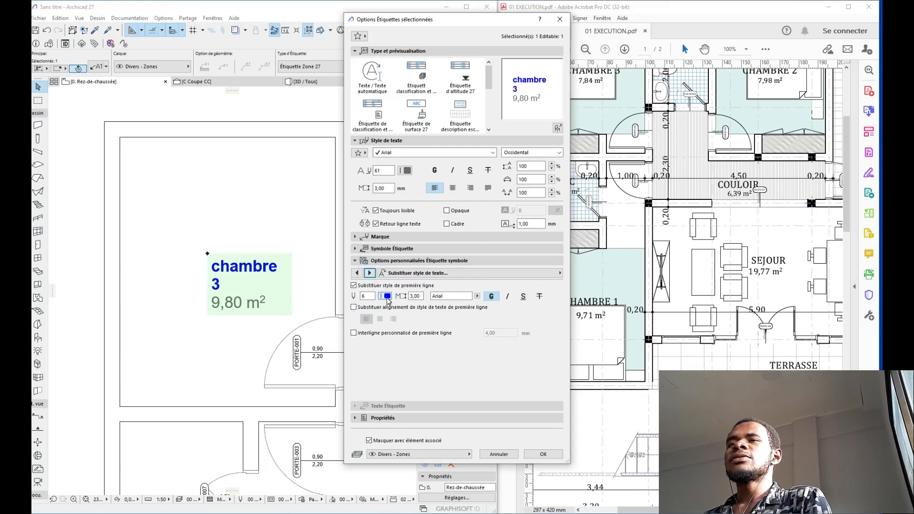
pyautogui.click(387, 296)
pyautogui.click(396, 321)
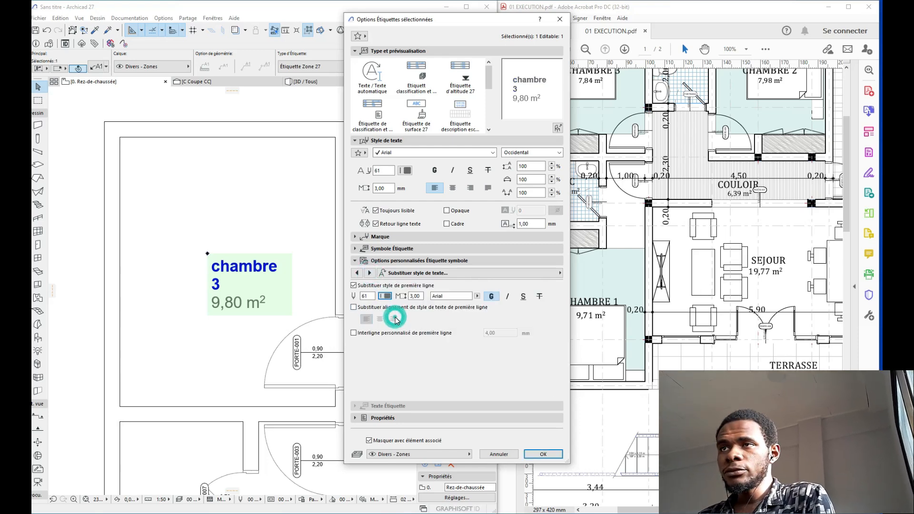
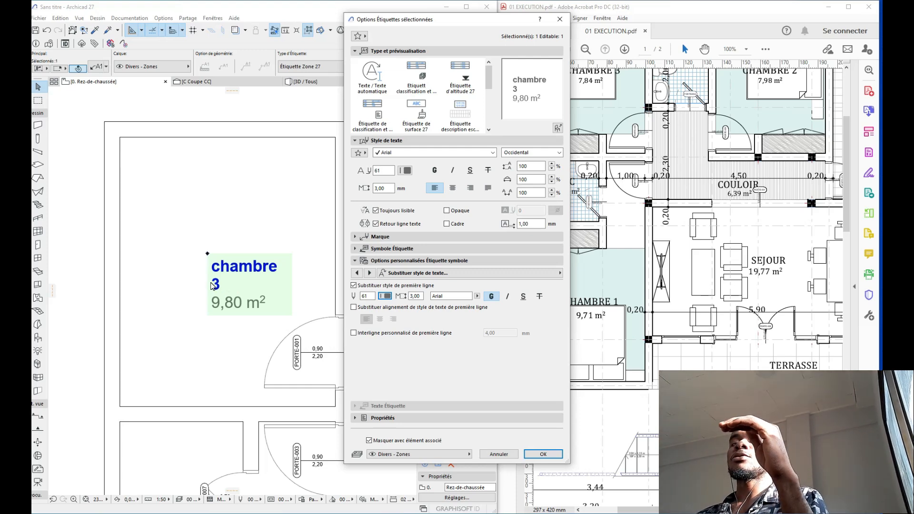
# Step: Turn off text wrapping in the chambre 3 label and centre its first line
pyautogui.click(376, 224)
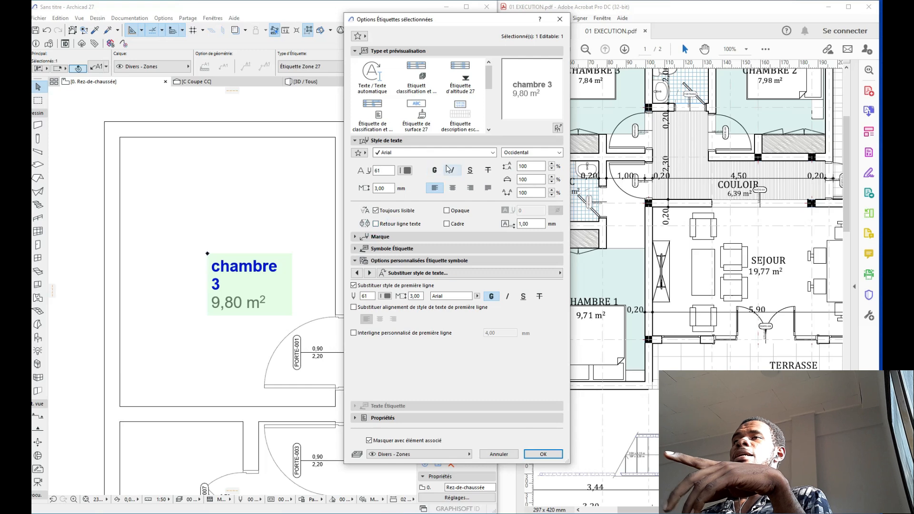
pyautogui.click(354, 307)
pyautogui.click(379, 319)
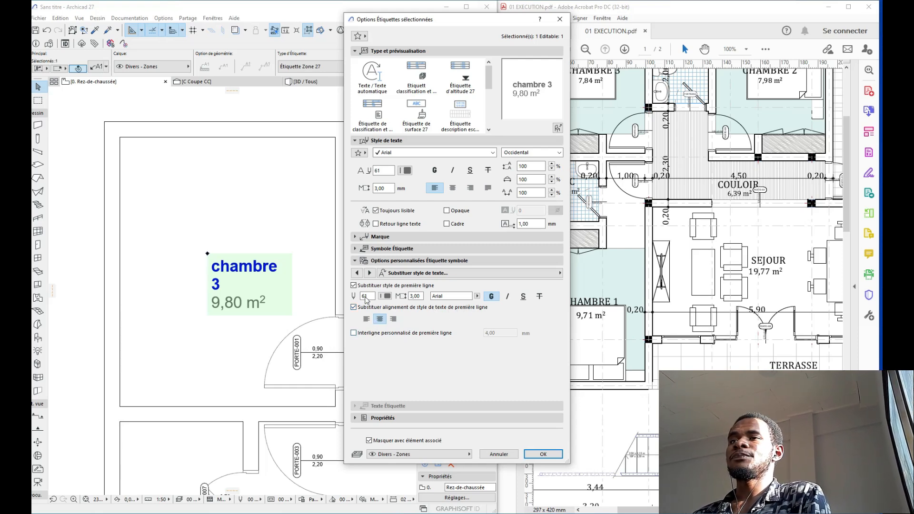
pyautogui.click(357, 272)
pyautogui.click(357, 272)
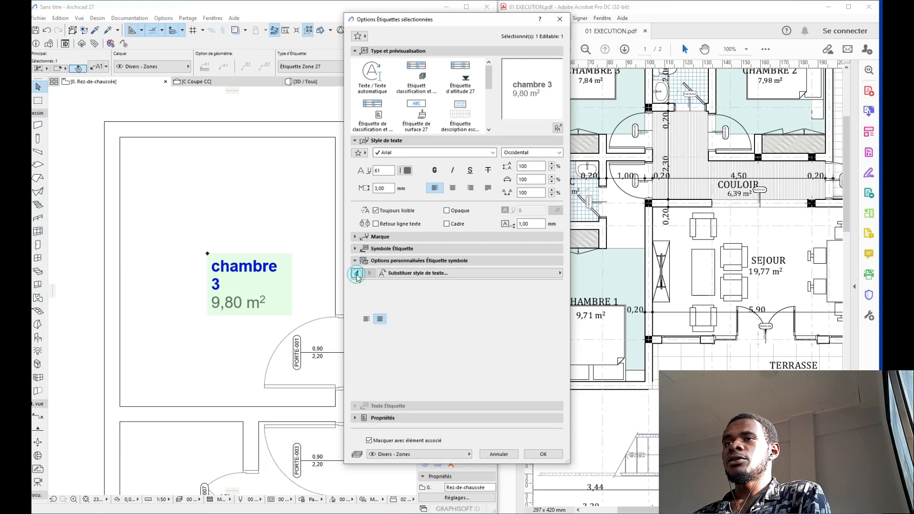
pyautogui.click(356, 273)
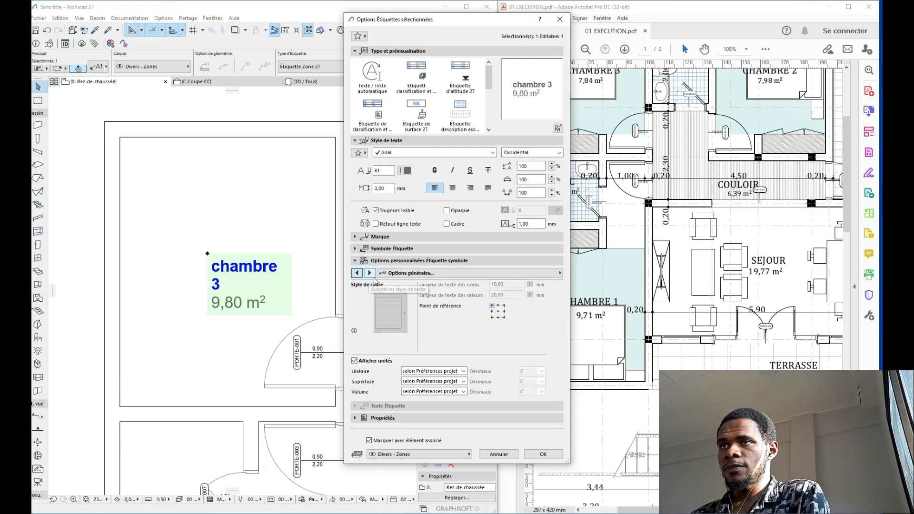
pyautogui.click(370, 275)
pyautogui.click(371, 274)
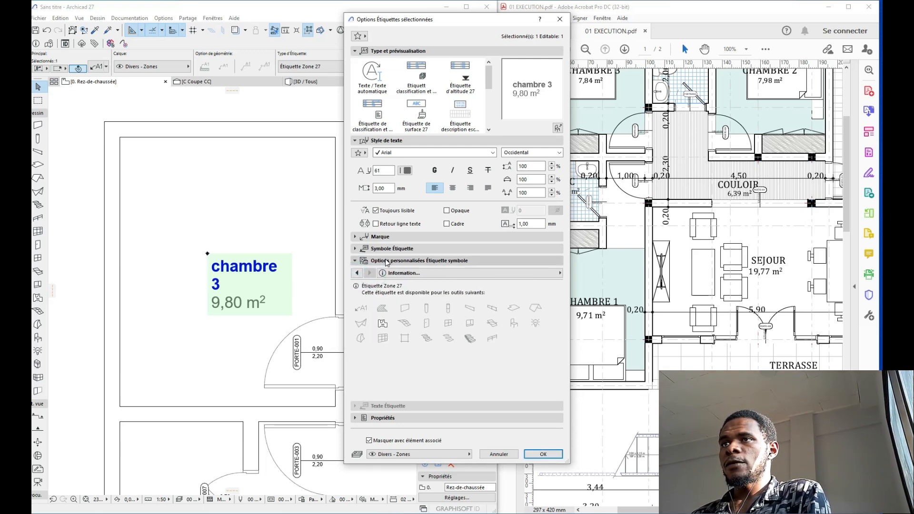
pyautogui.click(386, 261)
pyautogui.click(388, 248)
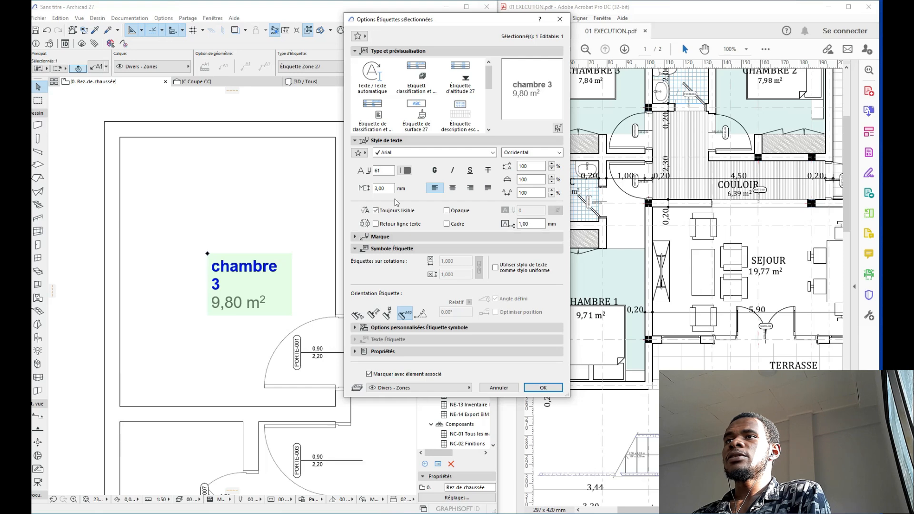
# Step: Centre-align the label text and set its pen to 1 (black)
pyautogui.click(453, 188)
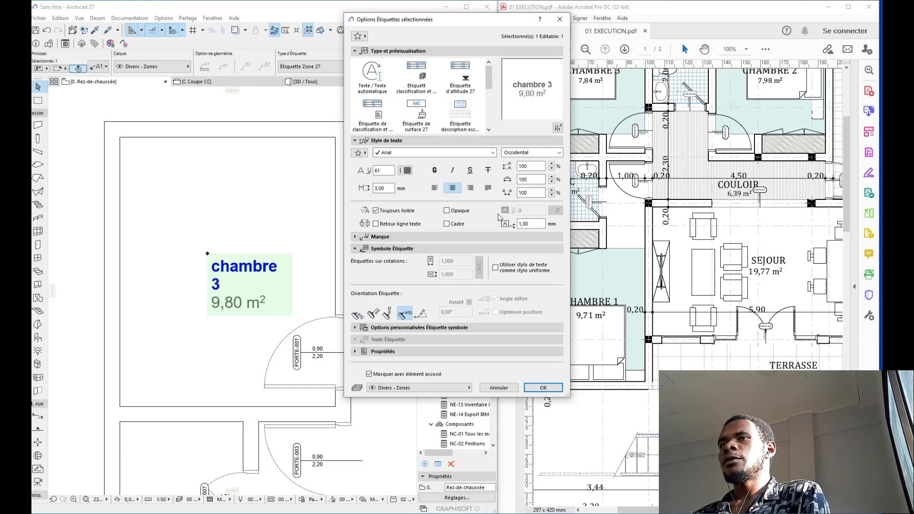
pyautogui.click(406, 173)
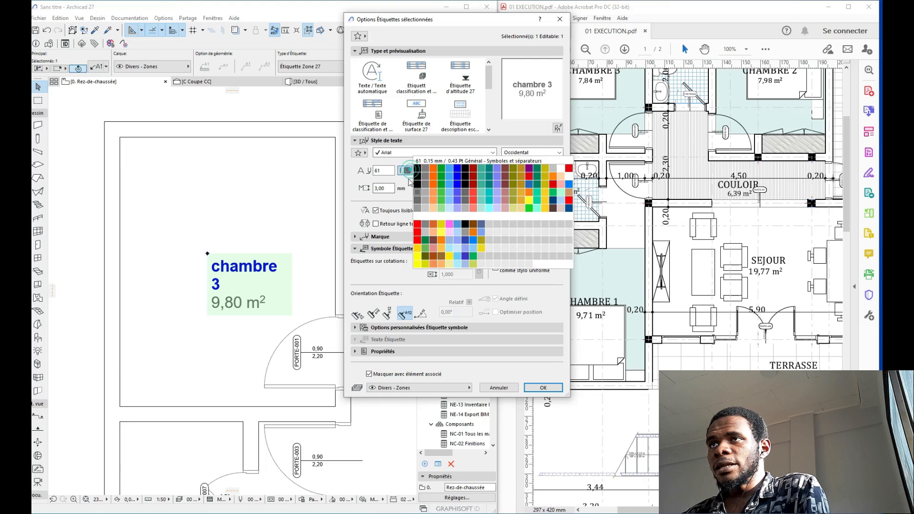
pyautogui.click(418, 183)
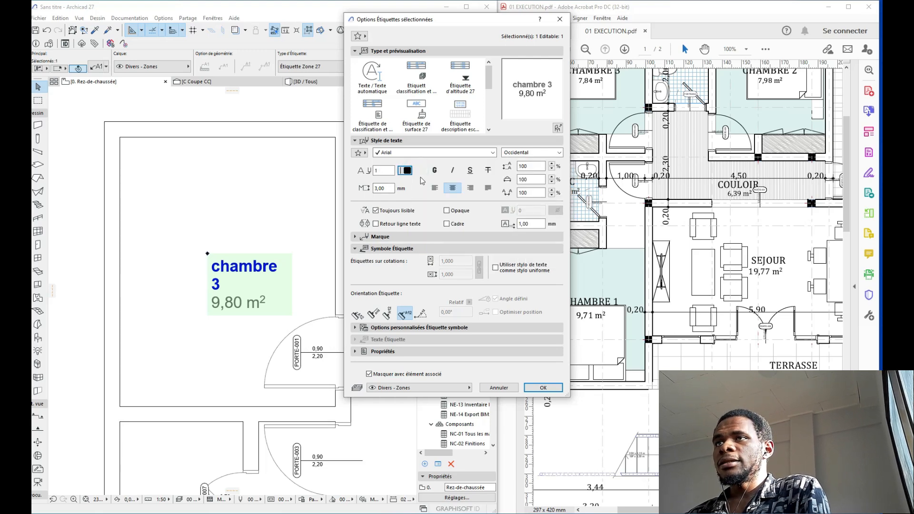
pyautogui.click(541, 388)
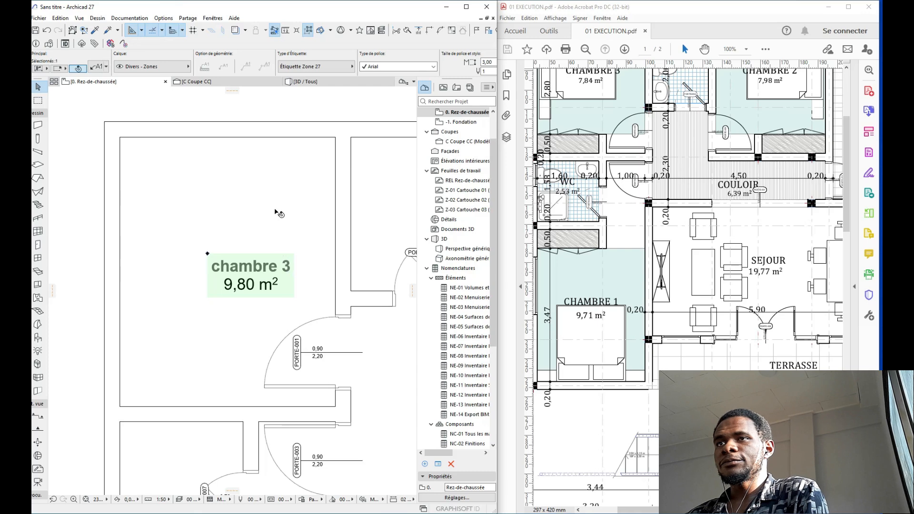
# Step: Shift the chambre 3 label slightly to the left
pyautogui.click(275, 194)
pyautogui.press('Escape')
pyautogui.click(207, 253)
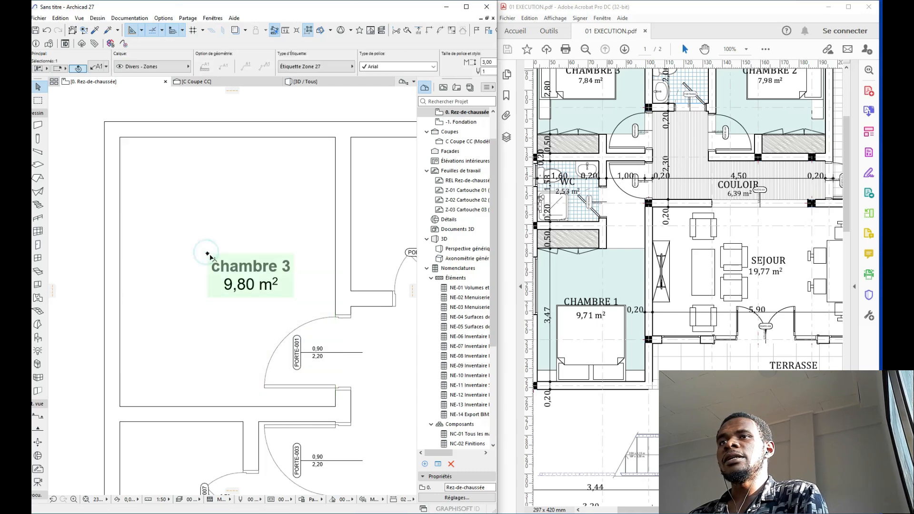
pyautogui.click(207, 253)
pyautogui.click(193, 253)
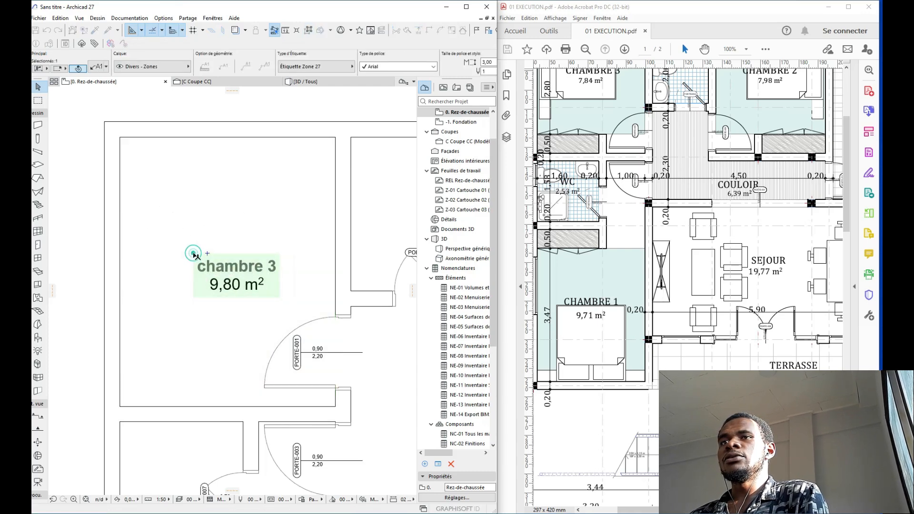
pyautogui.press('Escape')
pyautogui.moveTo(189, 230); pyautogui.dragTo(211, 212, button='middle')
pyautogui.scroll(-3, 188, 228)
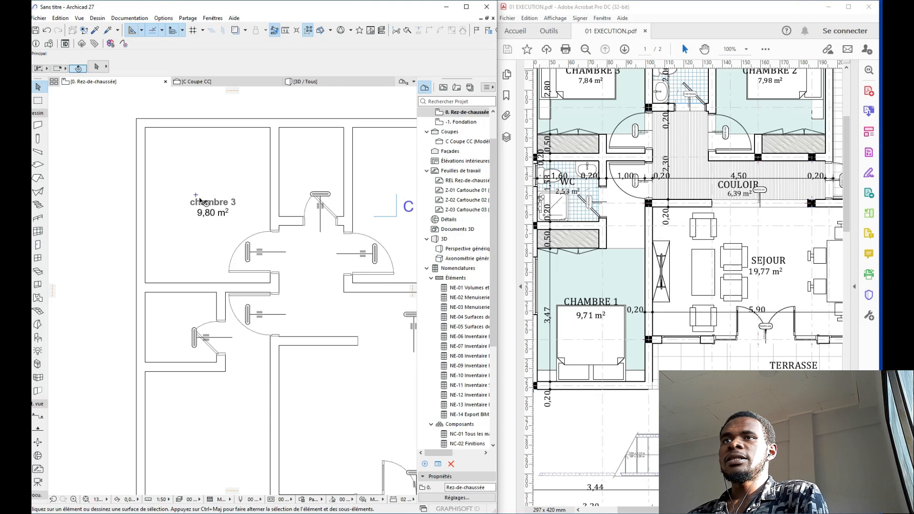
pyautogui.scroll(4, 195, 198)
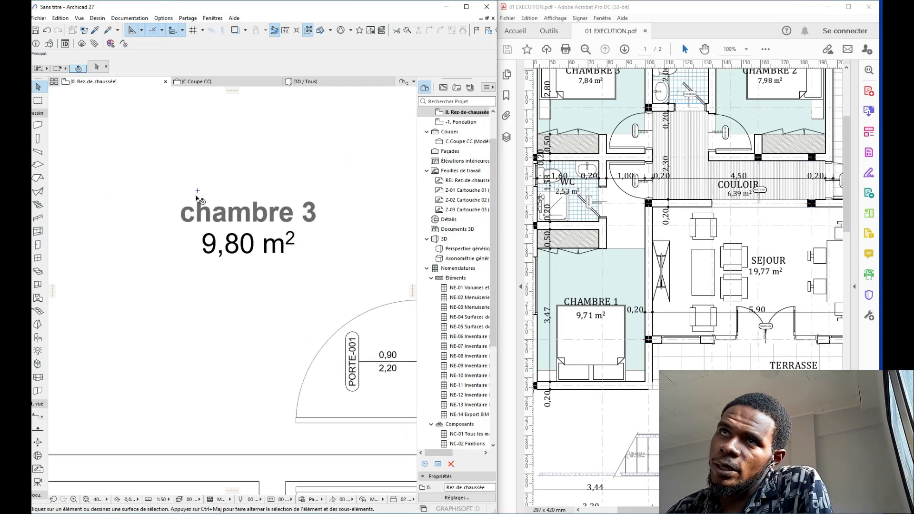
# Step: Set the chambre 3 zone stamp to pen 1 with a uniform stamp pen
pyautogui.click(197, 191)
pyautogui.press('Escape')
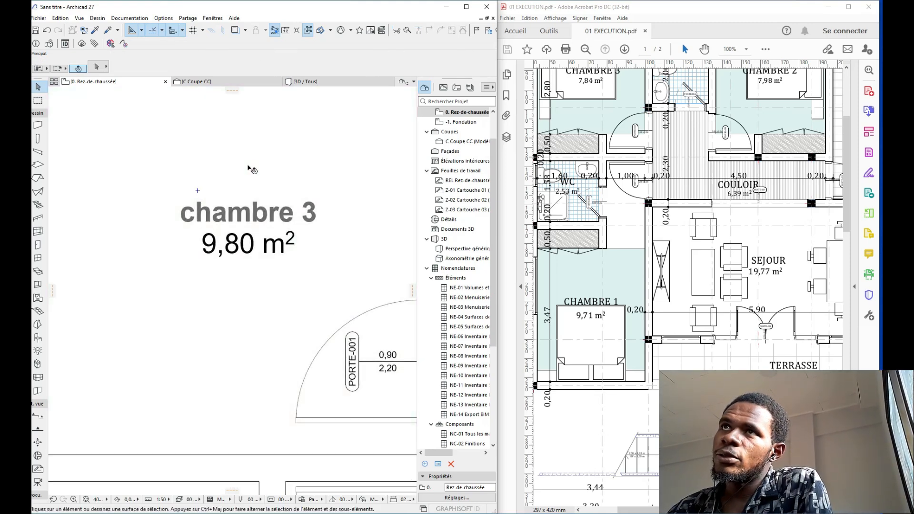
pyautogui.click(251, 156)
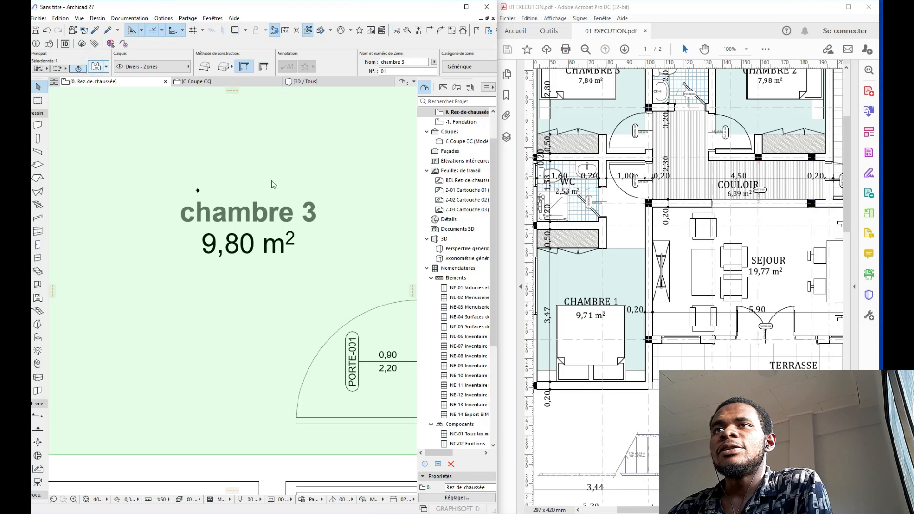
pyautogui.doubleClick(228, 209)
pyautogui.click(490, 261)
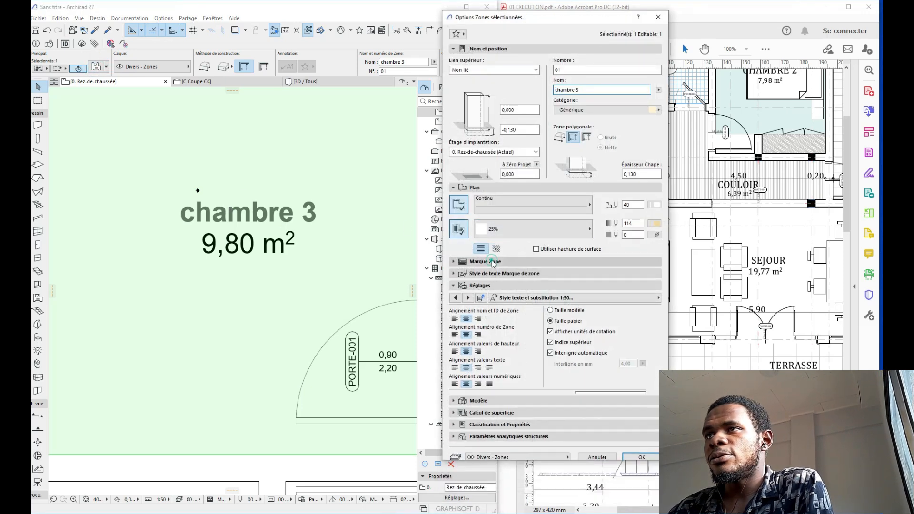
pyautogui.click(585, 290)
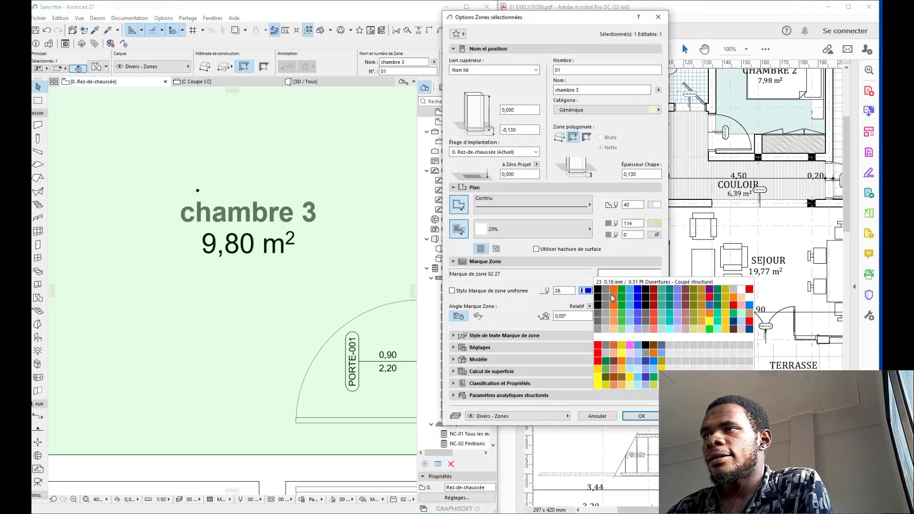
pyautogui.click(599, 289)
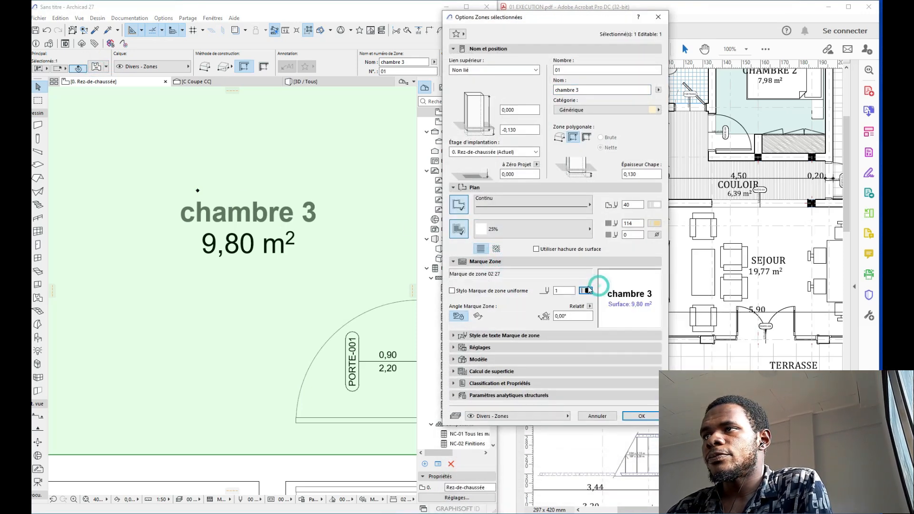
pyautogui.click(468, 293)
pyautogui.click(461, 293)
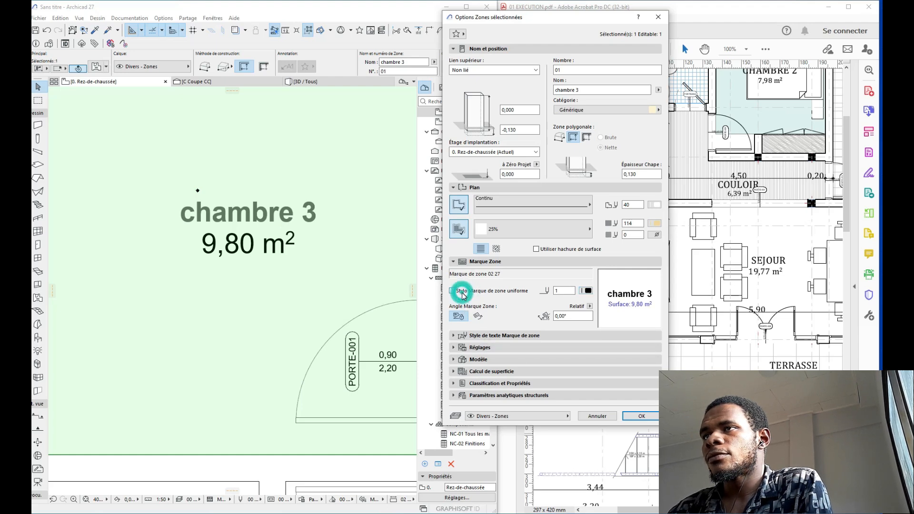
pyautogui.click(462, 293)
pyautogui.click(625, 416)
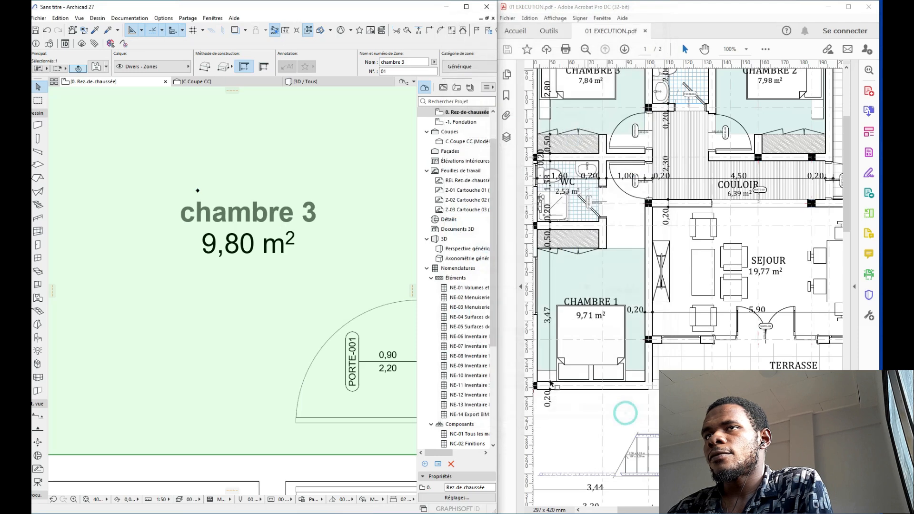
pyautogui.press('Escape')
# Step: Zoom out and eyedropper the chambre 3 zone's settings into the Zone tool
pyautogui.scroll(-5, 284, 218)
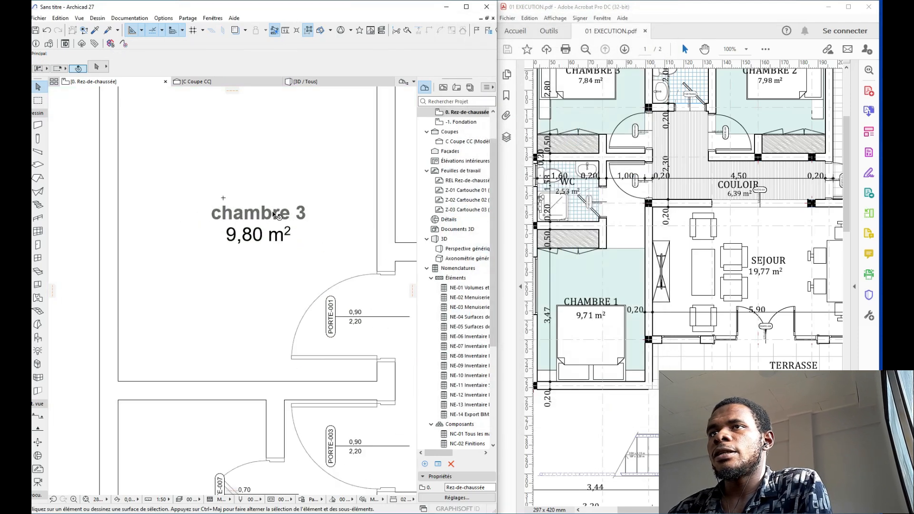
pyautogui.scroll(-4, 233, 199)
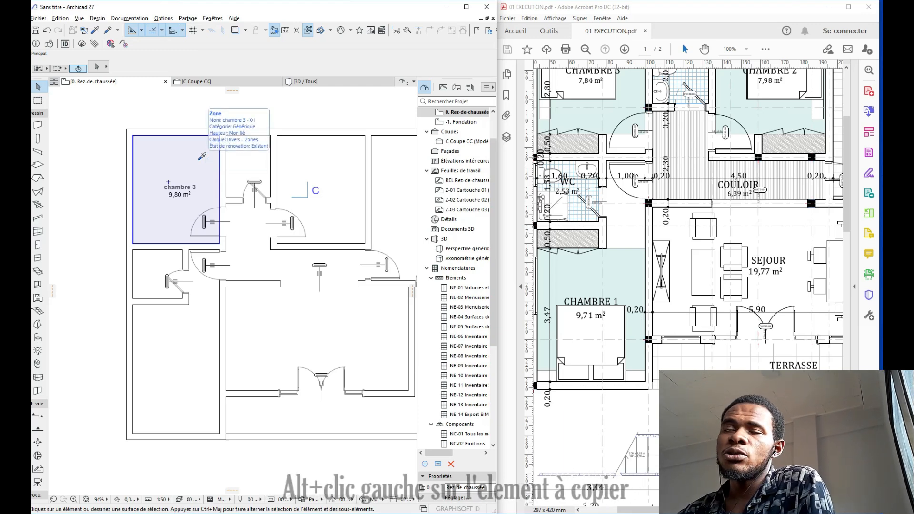
pyautogui.keyDown('alt'); pyautogui.click(200, 159); pyautogui.keyUp('alt')
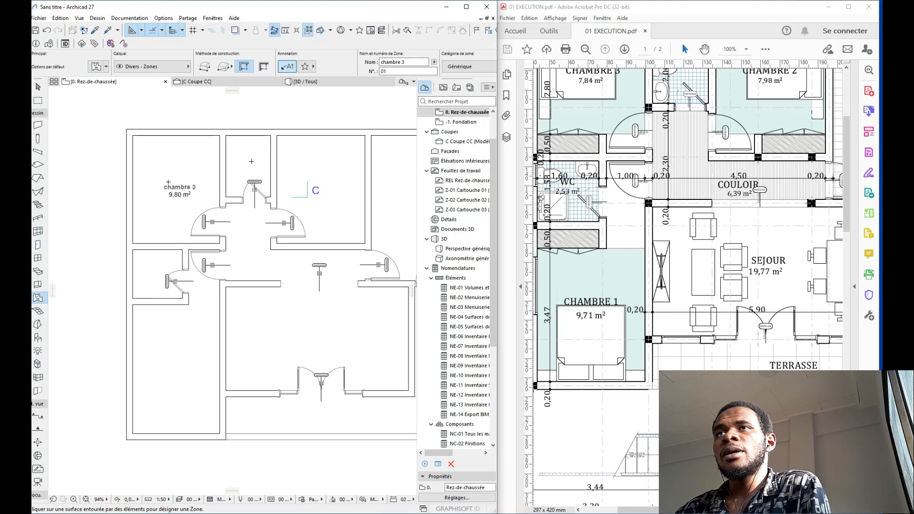
# Step: Place chambre 3 zones in further rooms: 9,98, 19,77, 13,46, 6,68 and 2,53 m²
pyautogui.click(244, 162)
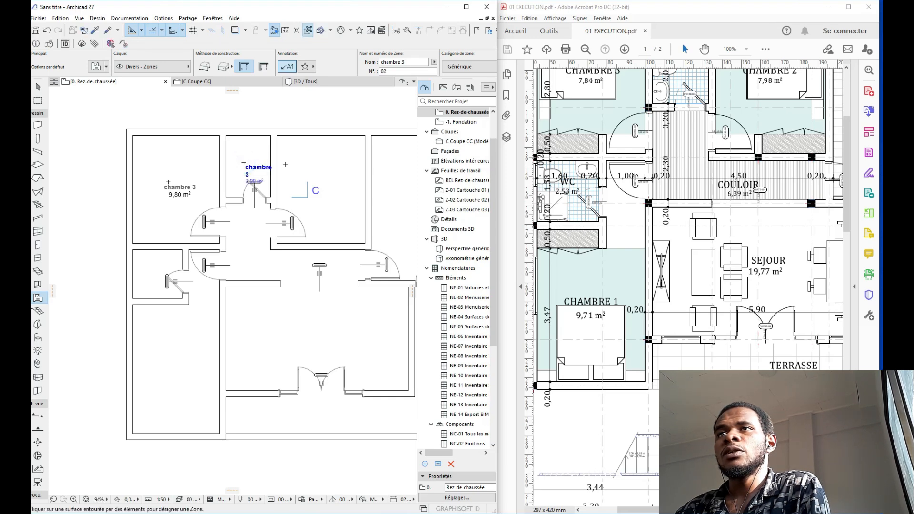
pyautogui.click(316, 158)
pyautogui.moveTo(343, 200); pyautogui.dragTo(203, 175, button='middle')
pyautogui.click(259, 135)
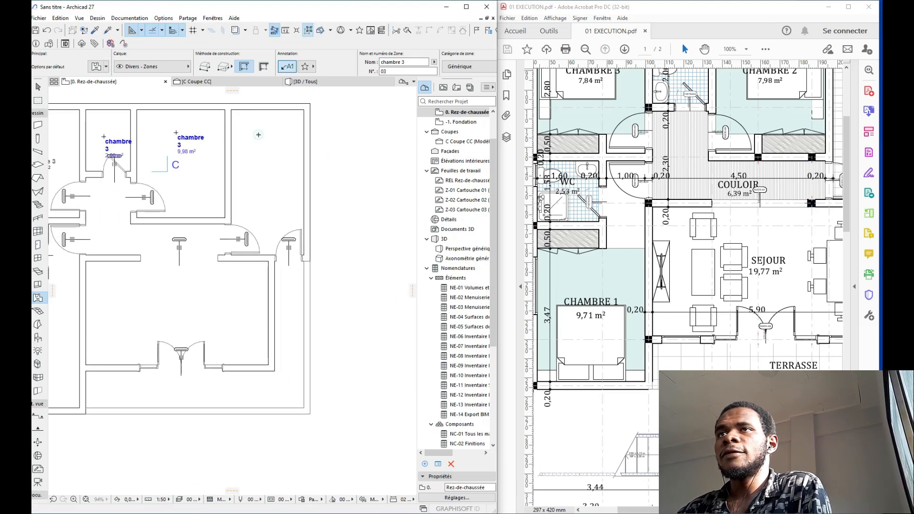
pyautogui.click(259, 135)
pyautogui.moveTo(233, 242); pyautogui.dragTo(311, 171, button='middle')
pyautogui.click(242, 222)
pyautogui.click(243, 223)
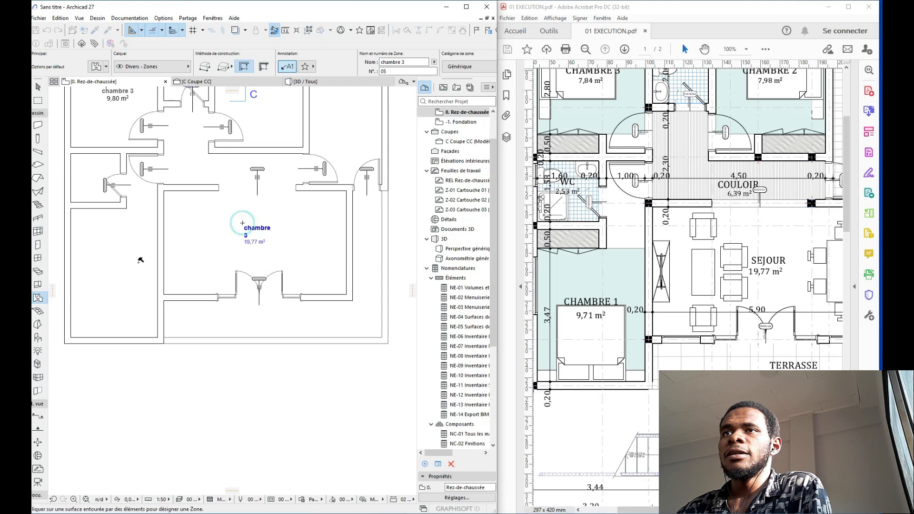
pyautogui.click(104, 258)
pyautogui.click(104, 258)
pyautogui.click(82, 171)
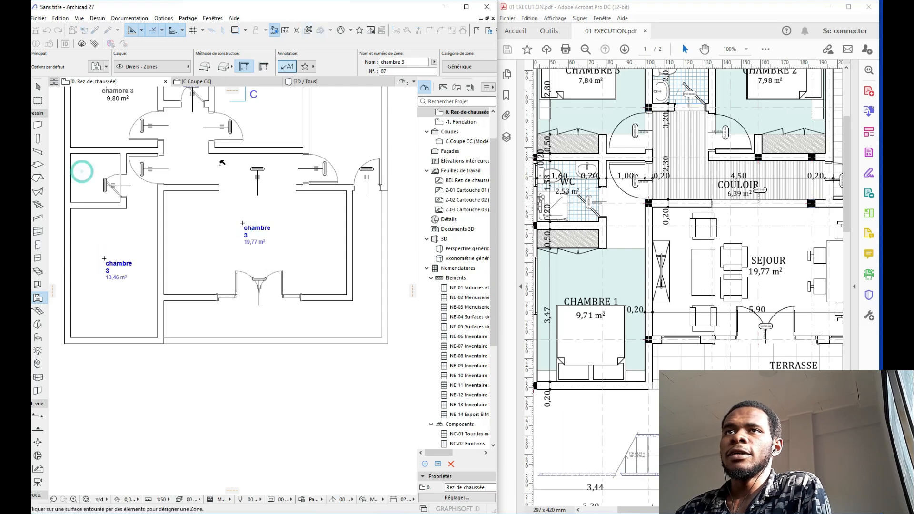
pyautogui.click(82, 171)
pyautogui.click(202, 165)
pyautogui.click(201, 165)
pyautogui.moveTo(357, 209); pyautogui.dragTo(256, 189, button='middle')
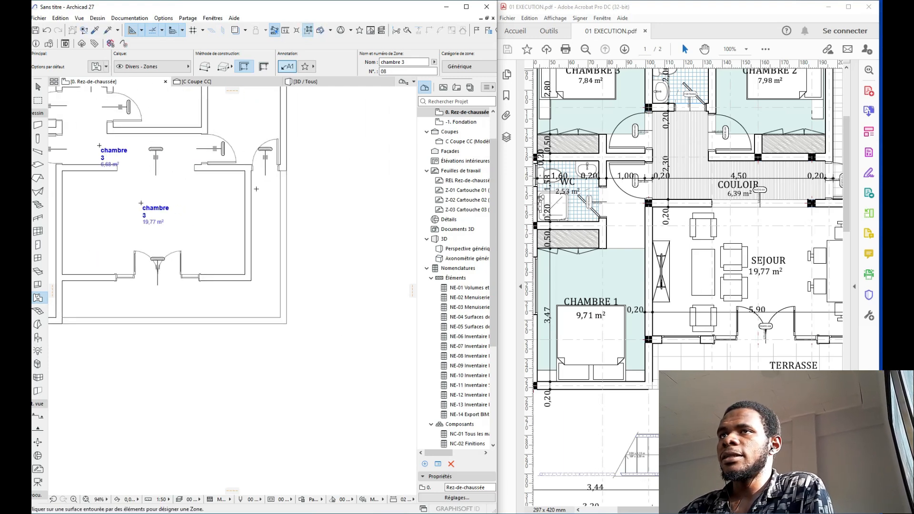
# Step: Dismiss the no-closed-polygon warning for the unenclosed room and pan the plan left
pyautogui.click(224, 300)
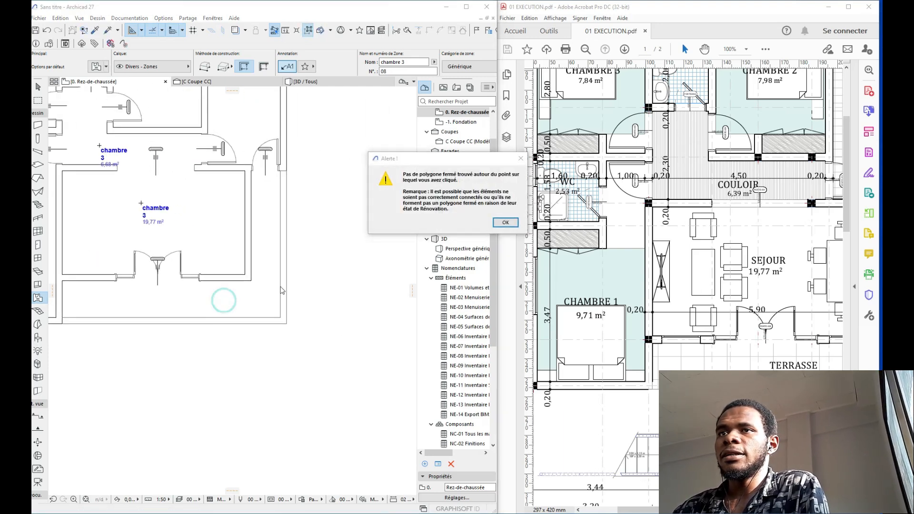
pyautogui.click(499, 223)
pyautogui.moveTo(196, 263); pyautogui.dragTo(260, 237, button='middle')
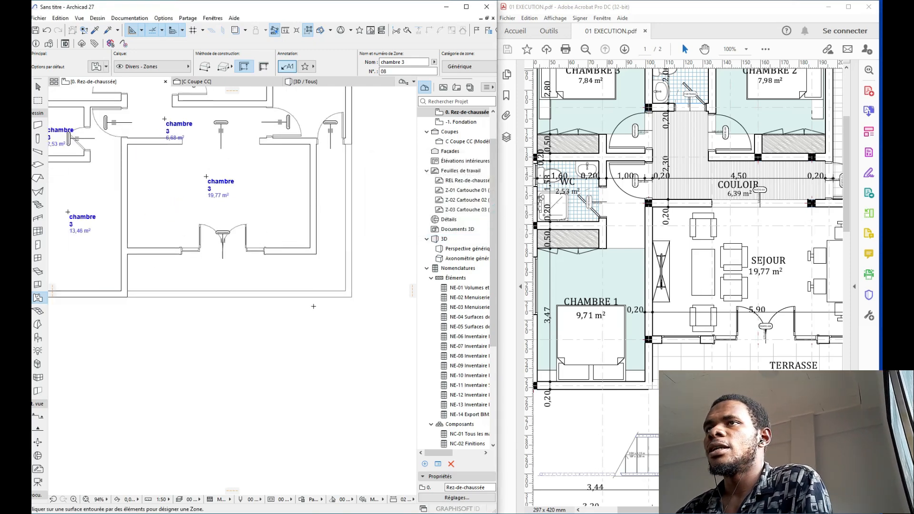
# Step: Trace a polygonal 14,23 m² zone around the lower terrace and place its stamp
pyautogui.click(205, 66)
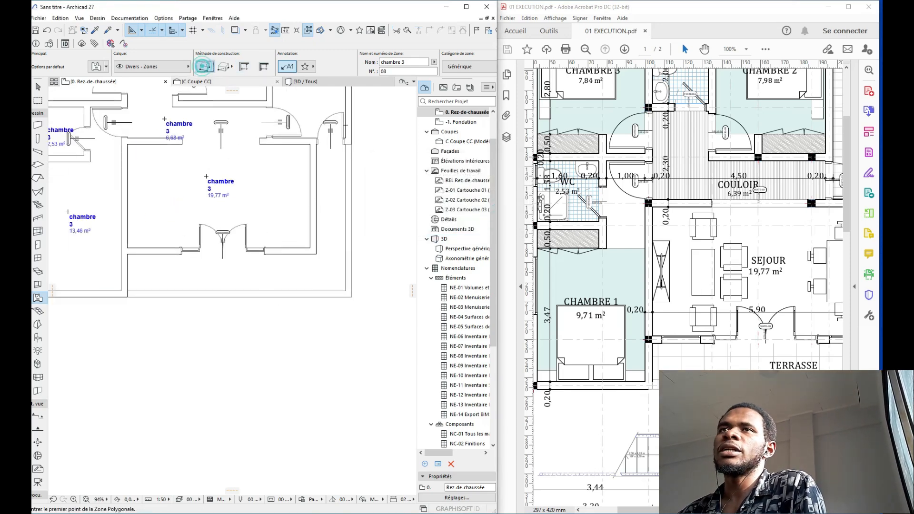
pyautogui.scroll(6, 357, 141)
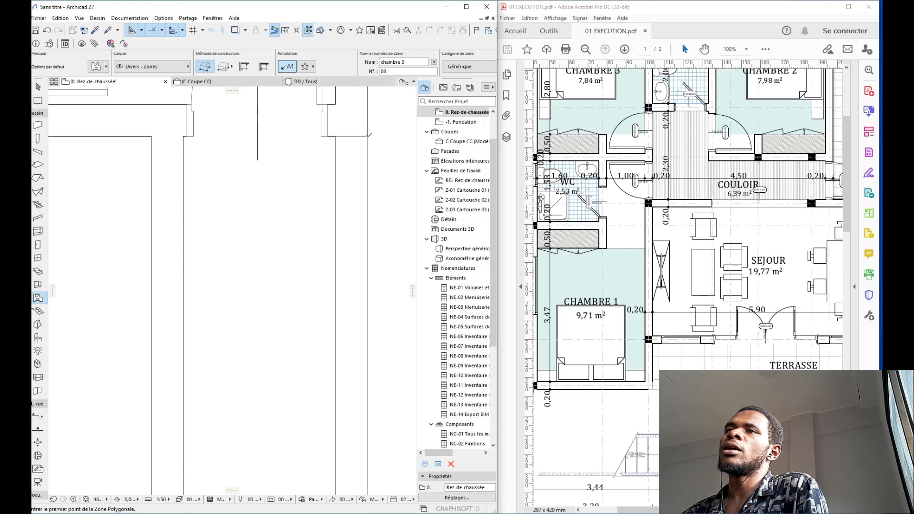
pyautogui.click(366, 136)
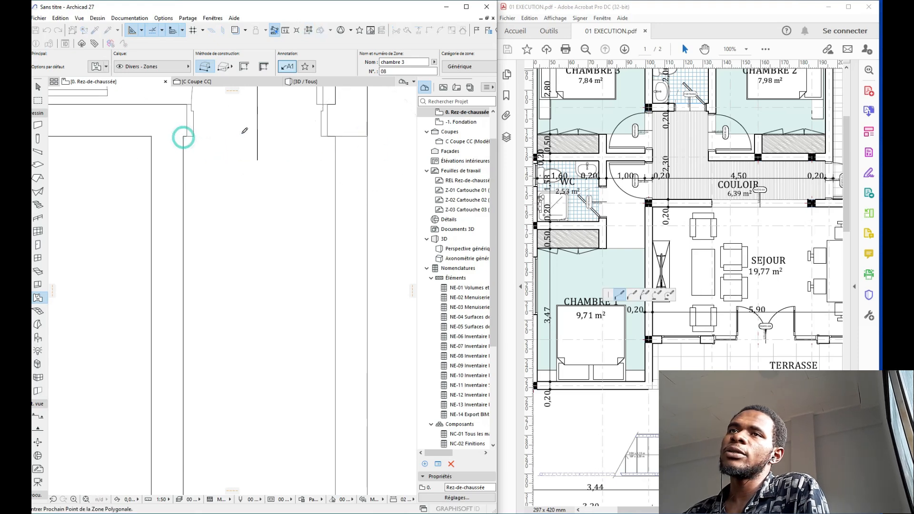
pyautogui.scroll(-5, 243, 131)
pyautogui.click(219, 361)
pyautogui.moveTo(240, 307); pyautogui.dragTo(404, 289, button='middle')
pyautogui.moveTo(212, 317); pyautogui.dragTo(370, 286, button='middle')
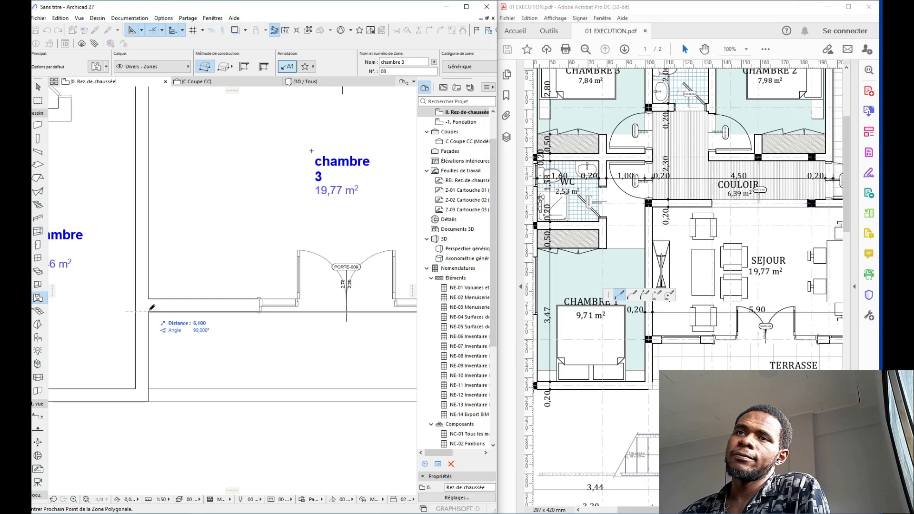
pyautogui.click(148, 312)
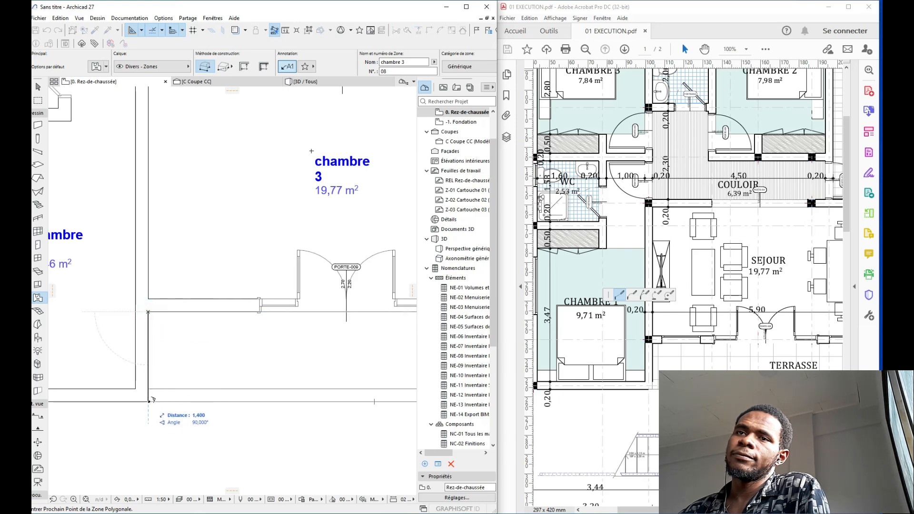
pyautogui.click(149, 401)
pyautogui.scroll(-5, 110, 385)
pyautogui.scroll(5, 257, 399)
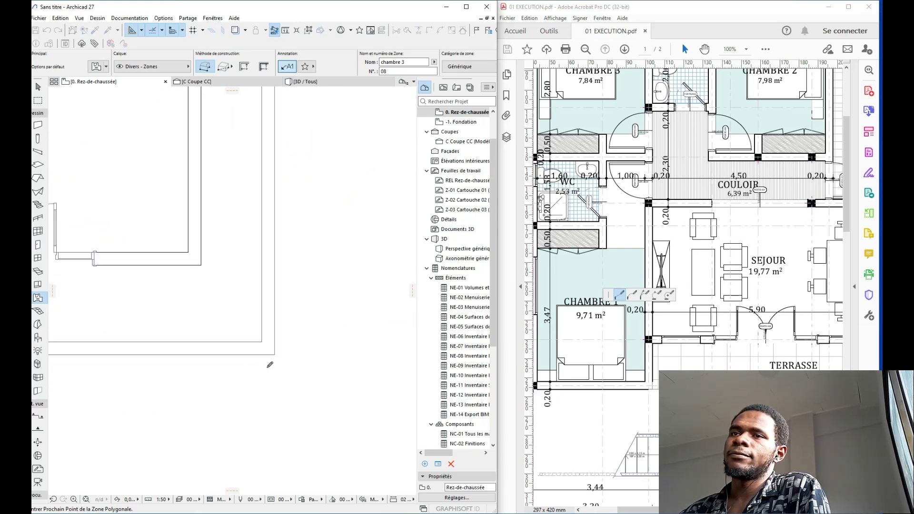
pyautogui.scroll(-5, 276, 352)
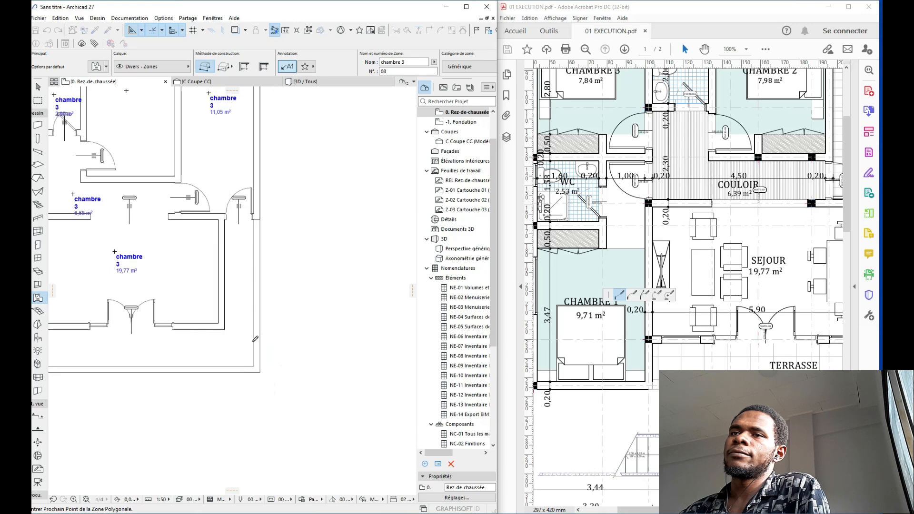
pyautogui.scroll(5, 255, 176)
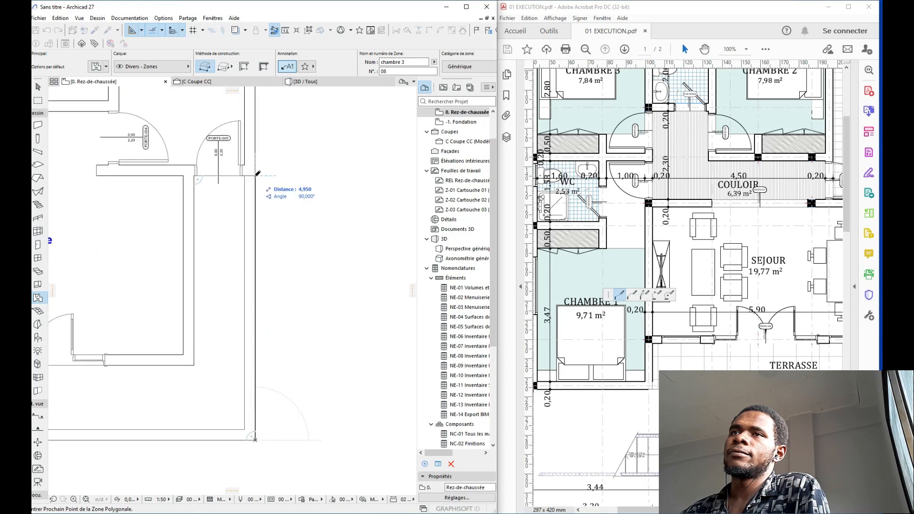
pyautogui.click(256, 175)
pyautogui.scroll(-3, 261, 227)
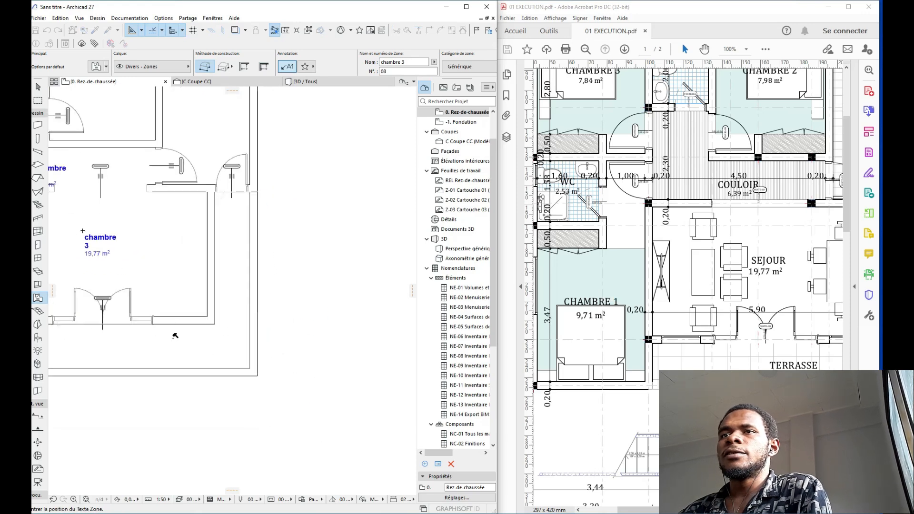
pyautogui.click(130, 343)
pyautogui.scroll(-5, 200, 190)
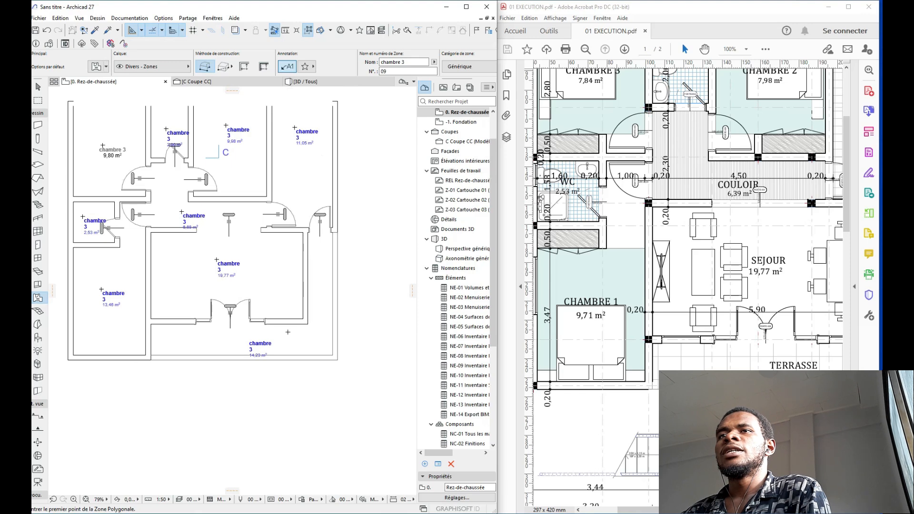
# Step: Pick up the 9,80 m² room label's style with the Label eyedropper
pyautogui.press('Escape')
pyautogui.scroll(3, 199, 189)
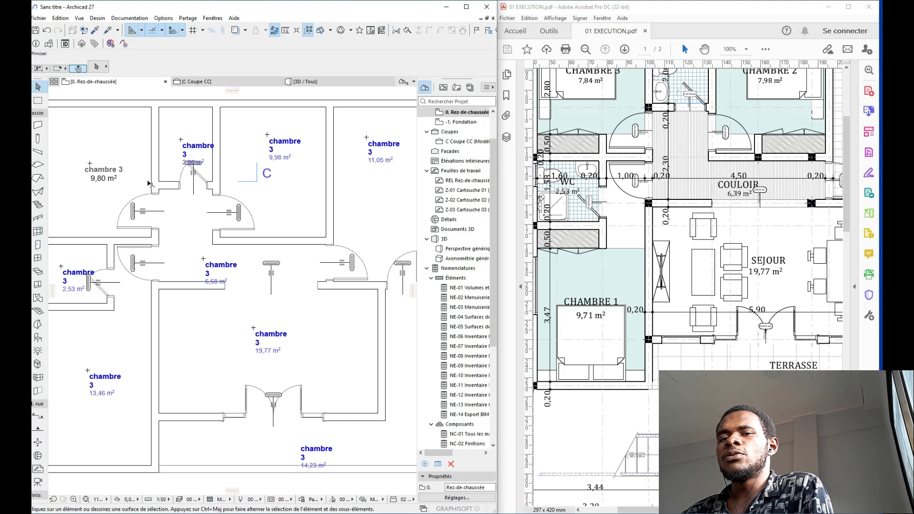
pyautogui.keyDown('alt'); pyautogui.click(101, 167); pyautogui.keyUp('alt')
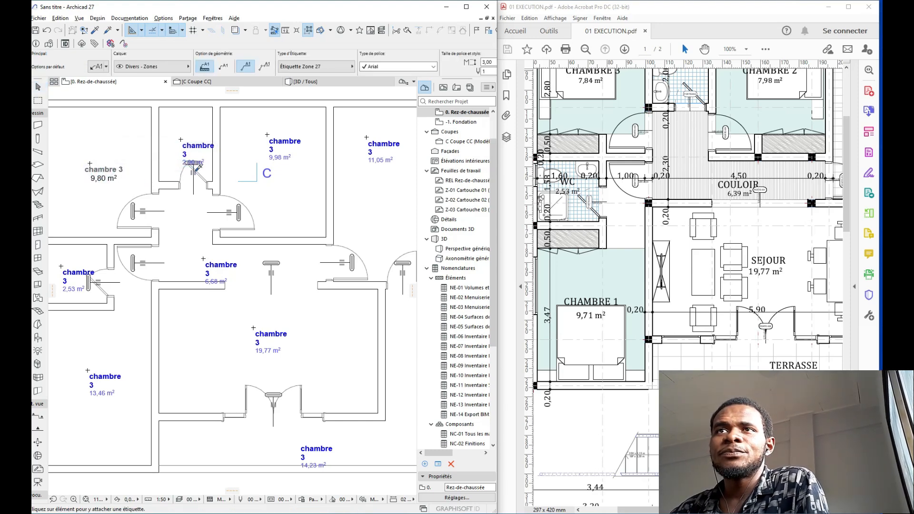
# Step: Inject the picked style into the 2,90, 9,98, 19,77, 6,68, 13,46, 2,53 and 14,23 m² labels
pyautogui.click(197, 141)
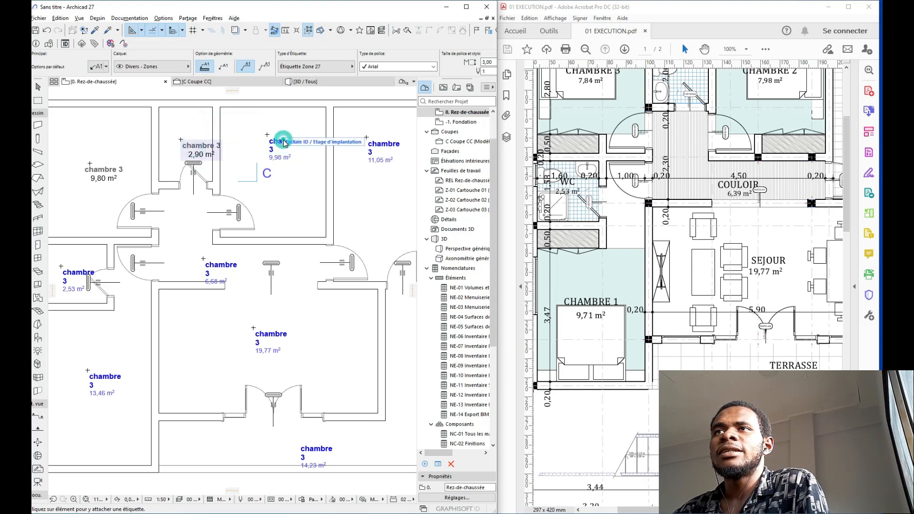
pyautogui.click(281, 148)
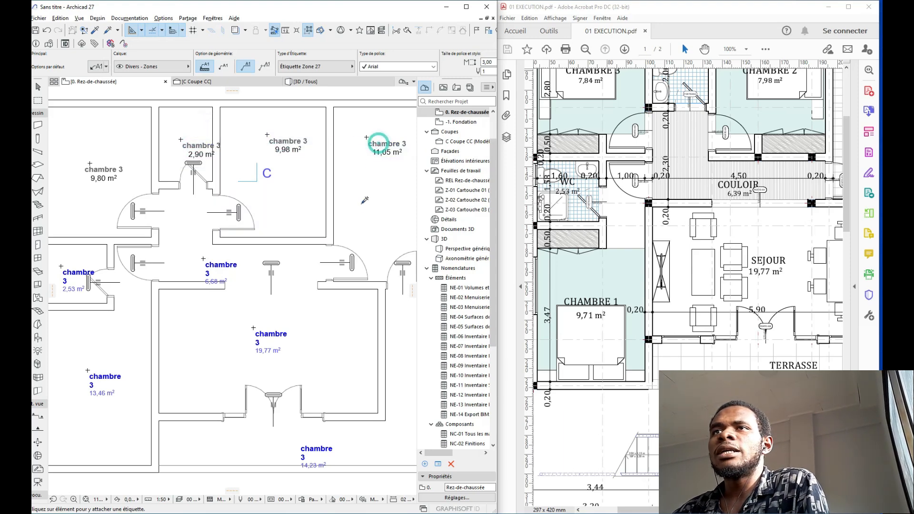
pyautogui.moveTo(364, 216); pyautogui.dragTo(364, 146, button='middle')
pyautogui.click(260, 263)
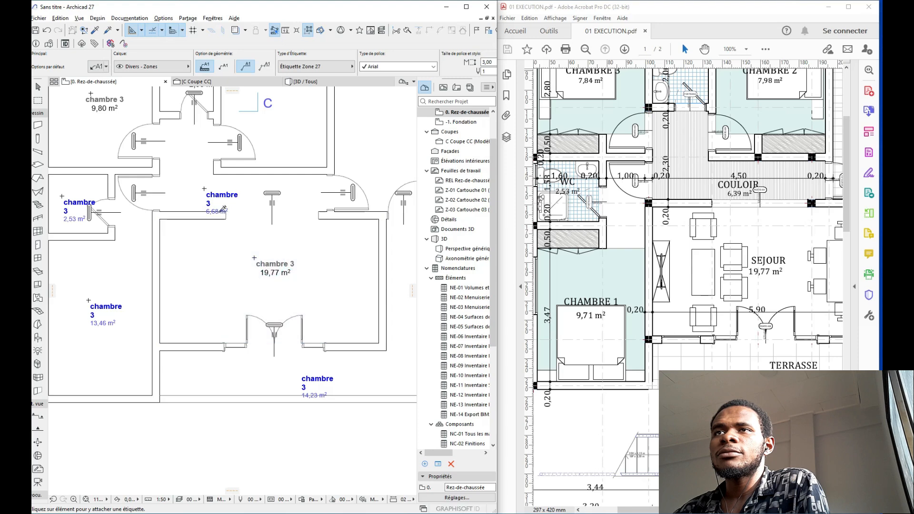
pyautogui.click(222, 194)
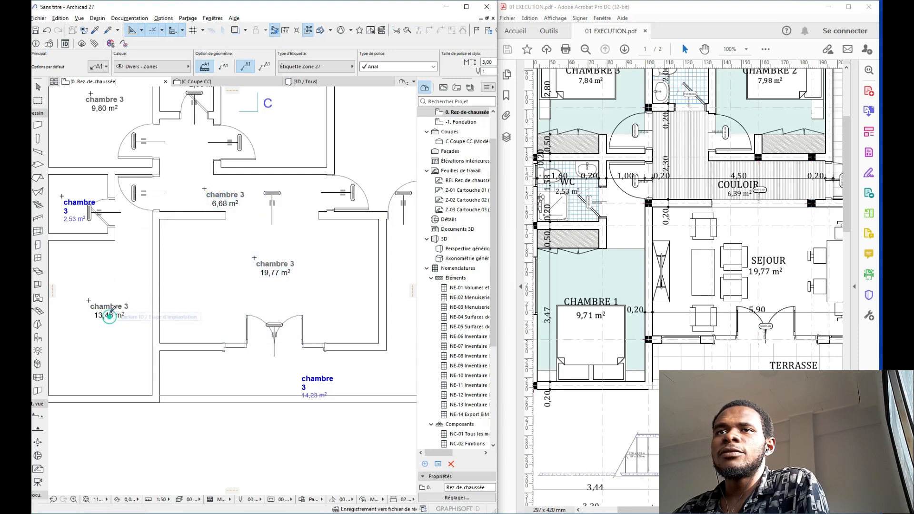
pyautogui.click(103, 310)
pyautogui.click(79, 206)
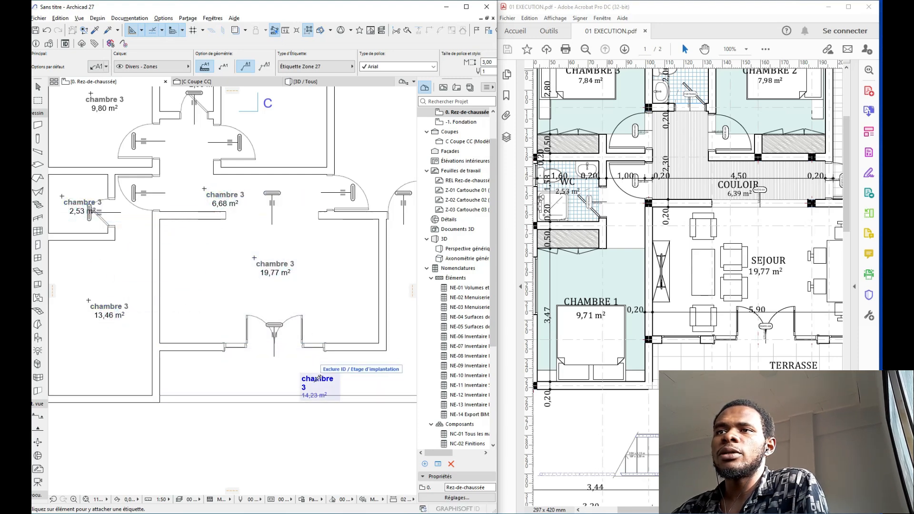
pyautogui.click(314, 379)
pyautogui.moveTo(292, 336); pyautogui.dragTo(263, 316, button='middle')
pyautogui.press('Escape')
pyautogui.moveTo(259, 282); pyautogui.dragTo(306, 340, button='middle')
# Step: Rename the 2,90 and 2,53 m² zones to toilet
pyautogui.scroll(-2, 300, 337)
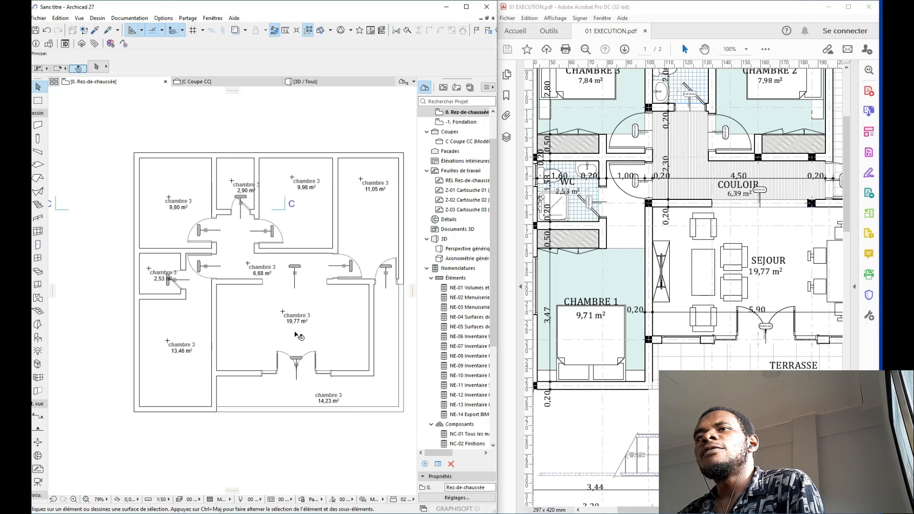
pyautogui.click(237, 169)
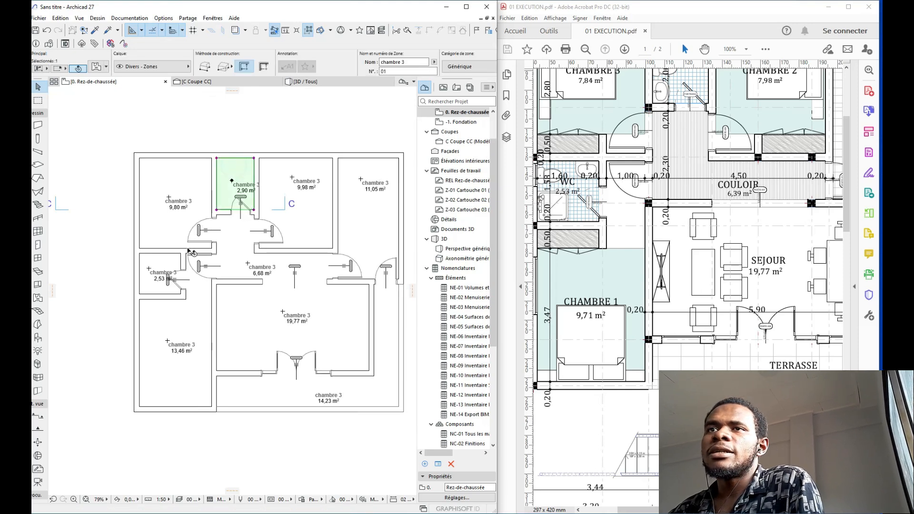
pyautogui.keyDown('shift'); pyautogui.click(154, 281); pyautogui.keyUp('shift')
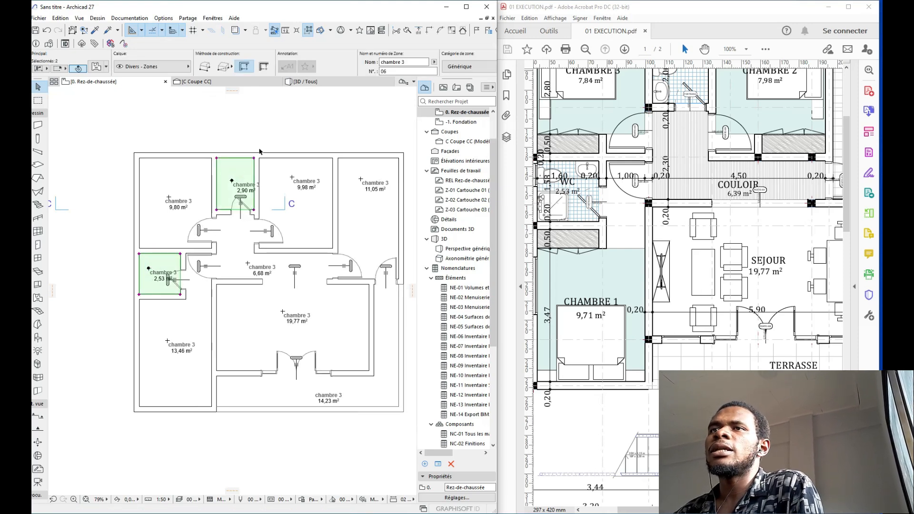
pyautogui.click(404, 62)
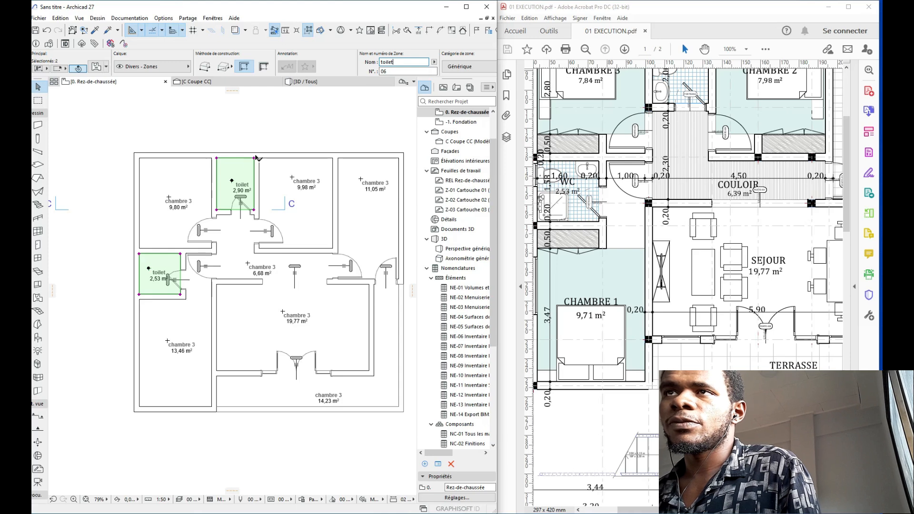
pyautogui.scroll(-1, 255, 157)
# Step: Rename the 9,98 m² zone to chambre 2
pyautogui.click(288, 175)
pyautogui.click(300, 165)
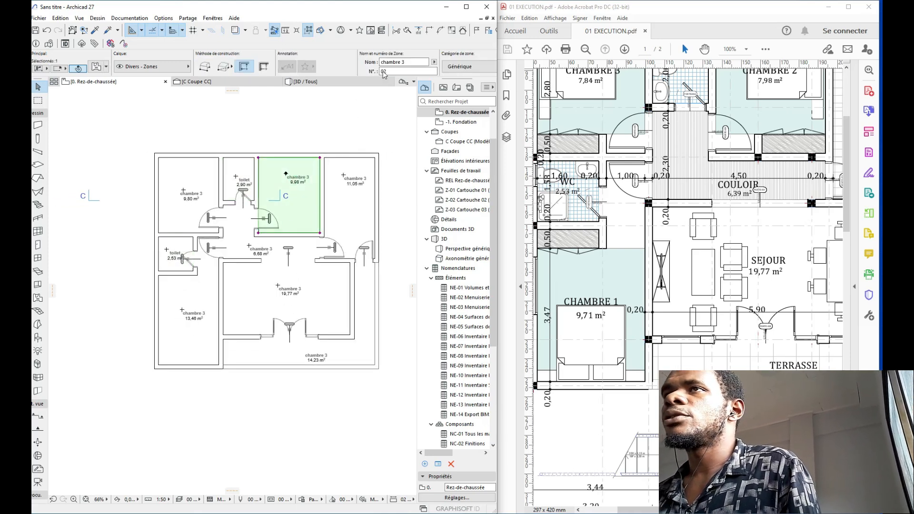
pyautogui.click(408, 63)
pyautogui.press('BackSpace')
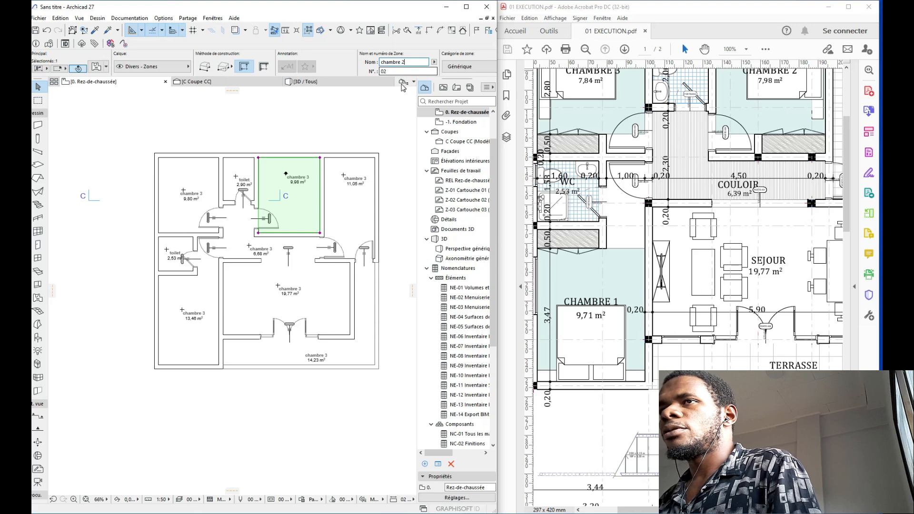
pyautogui.write('2.')
pyautogui.press('Return')
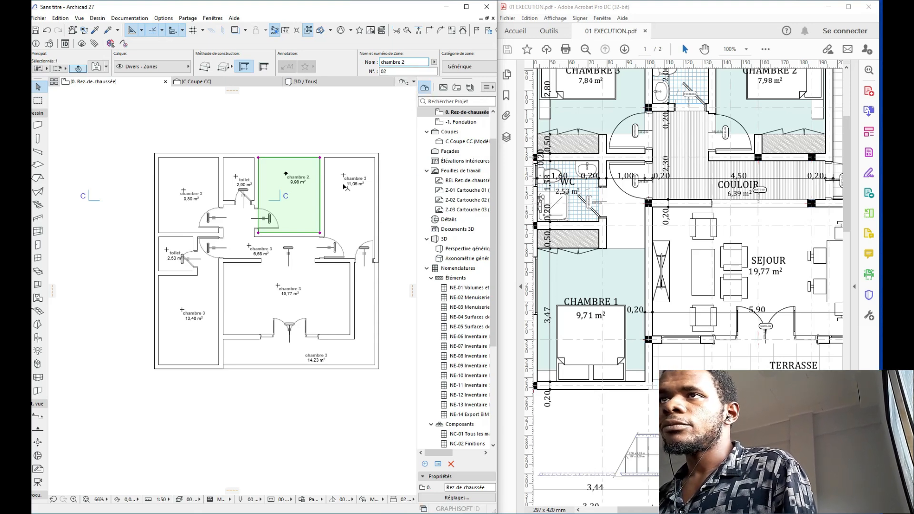
# Step: Rename the 11,05 m² zone cuisine and 19,77 m² zone sejour, then select the lower-left zone
pyautogui.click(354, 218)
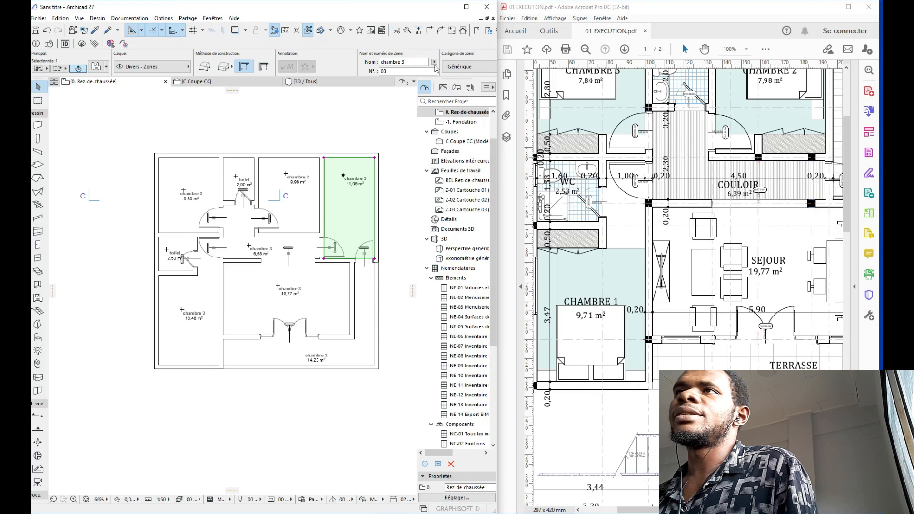
pyautogui.tripleClick(408, 62)
pyautogui.write('cul')
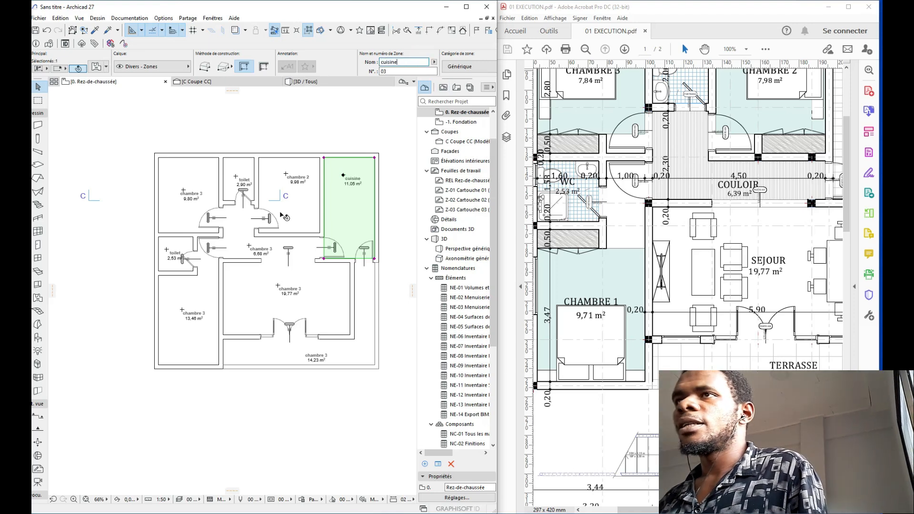
pyautogui.click(261, 313)
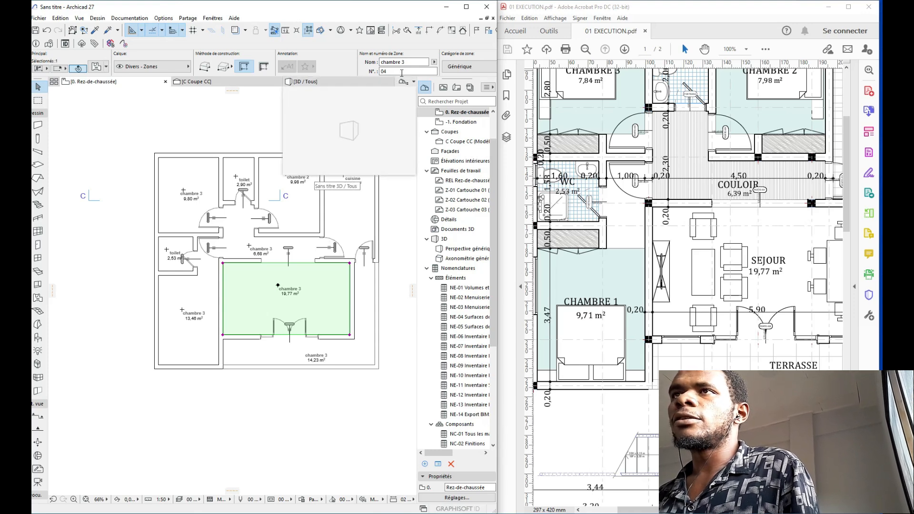
pyautogui.tripleClick(411, 62)
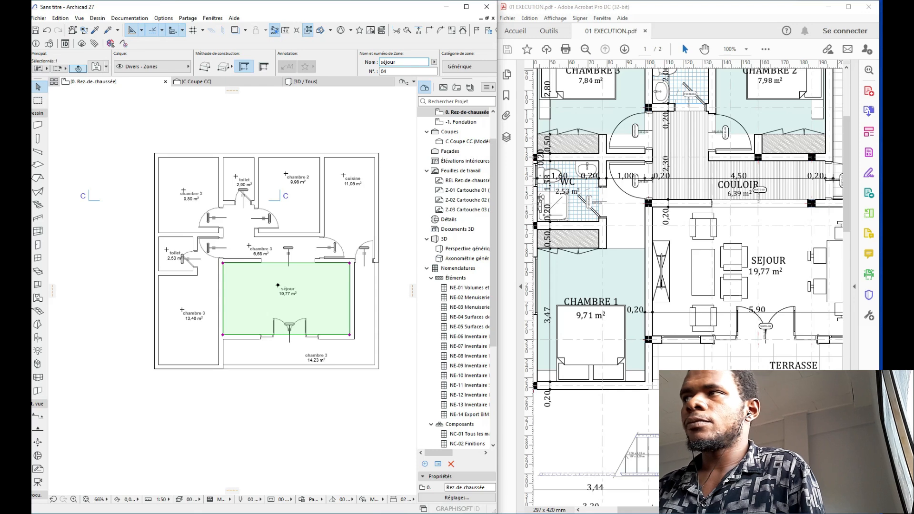
pyautogui.click(189, 318)
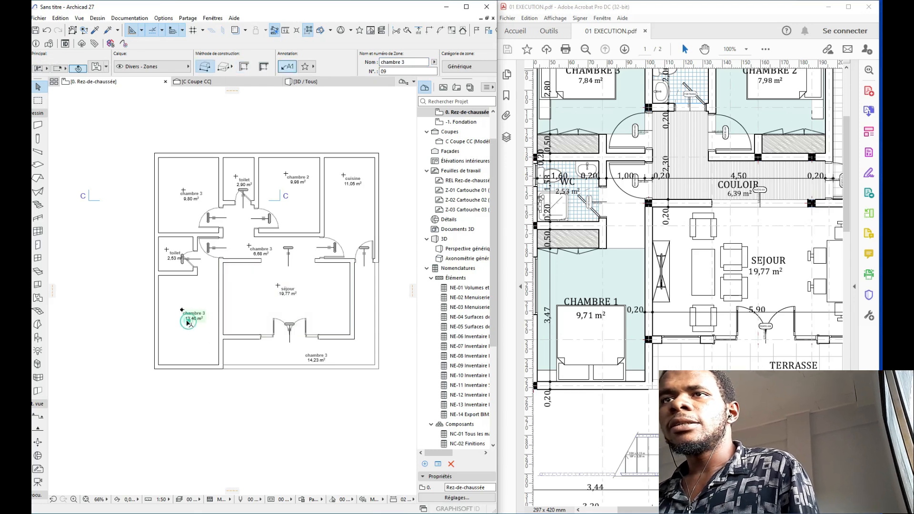
pyautogui.click(187, 346)
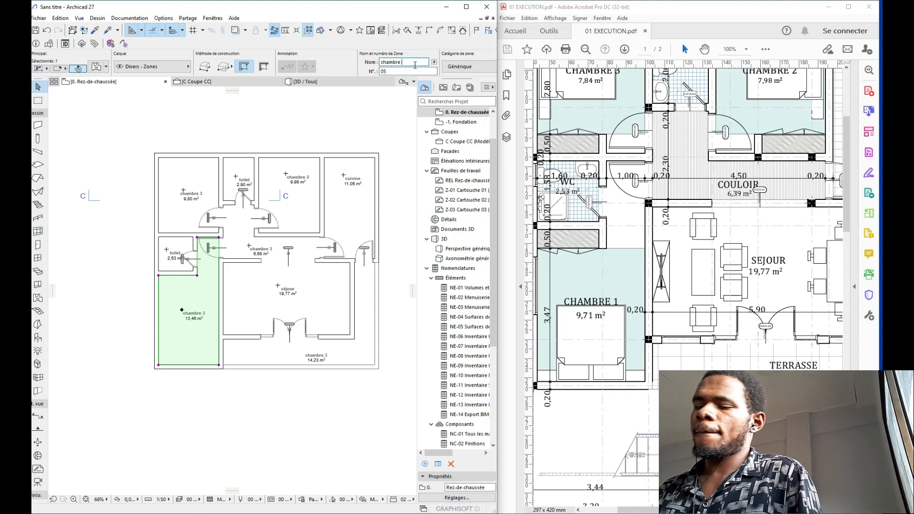
# Step: Offset the chambre 1 zone edge to the wall, removing the toilet-side strip for 11,68 m²
pyautogui.scroll(6, 278, 282)
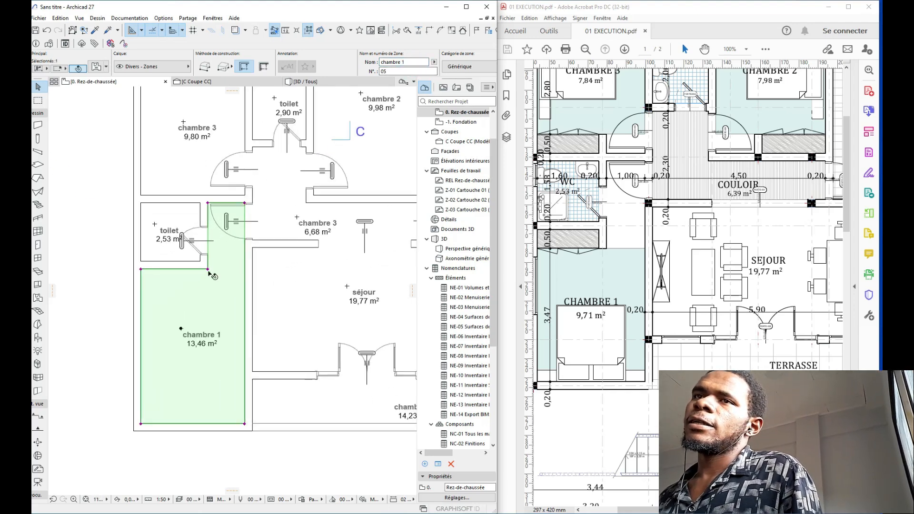
pyautogui.scroll(-5, 294, 324)
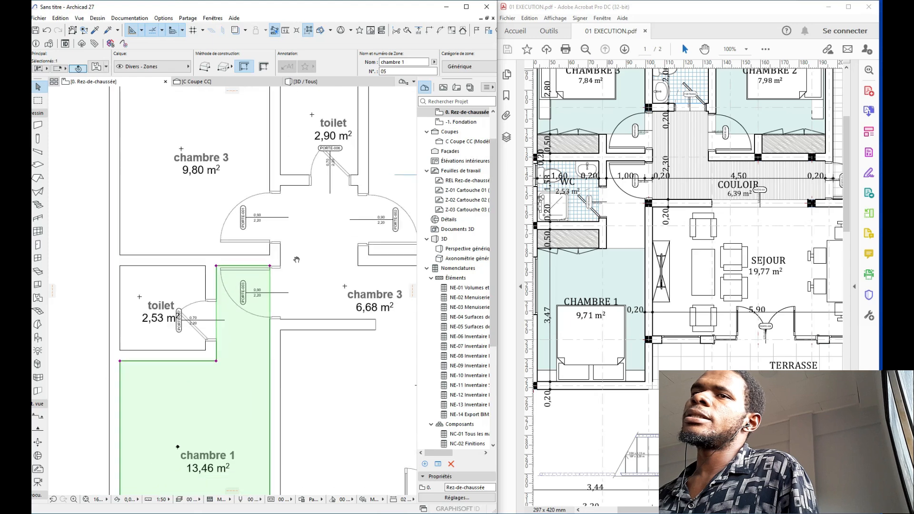
pyautogui.scroll(2, 272, 291)
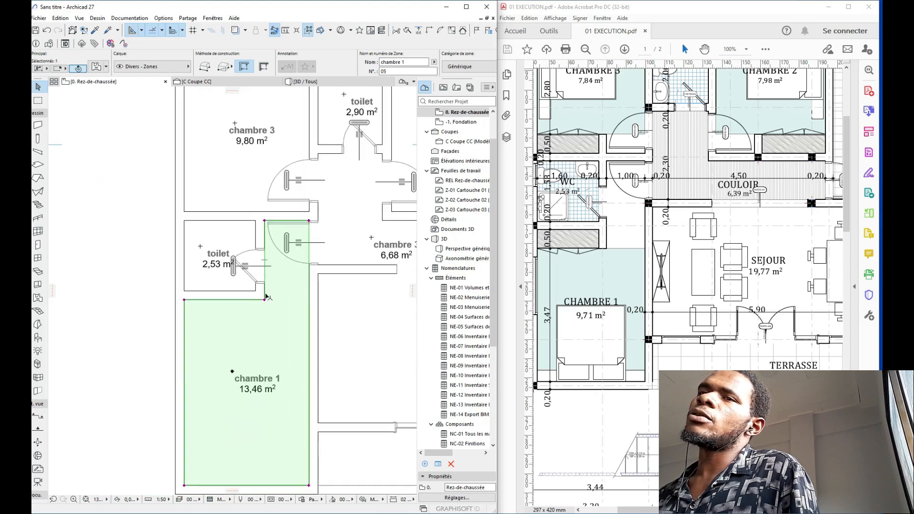
pyautogui.click(265, 300)
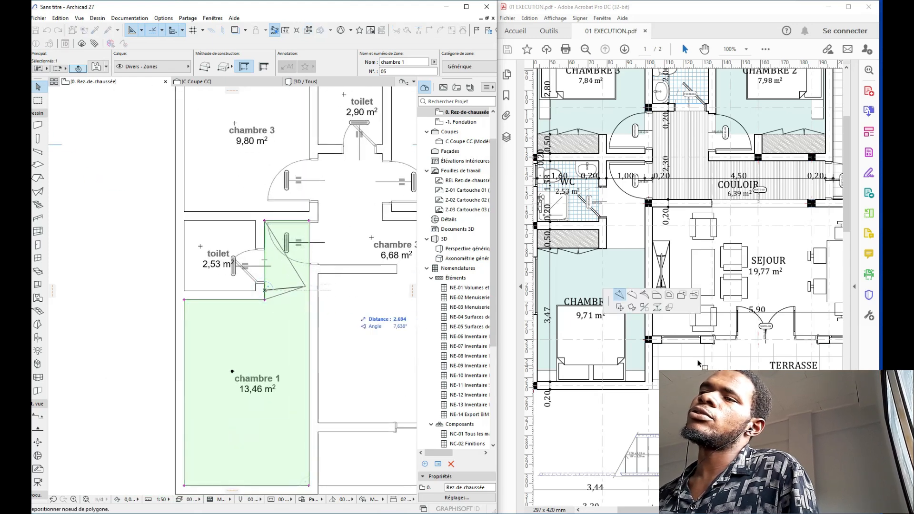
pyautogui.click(659, 297)
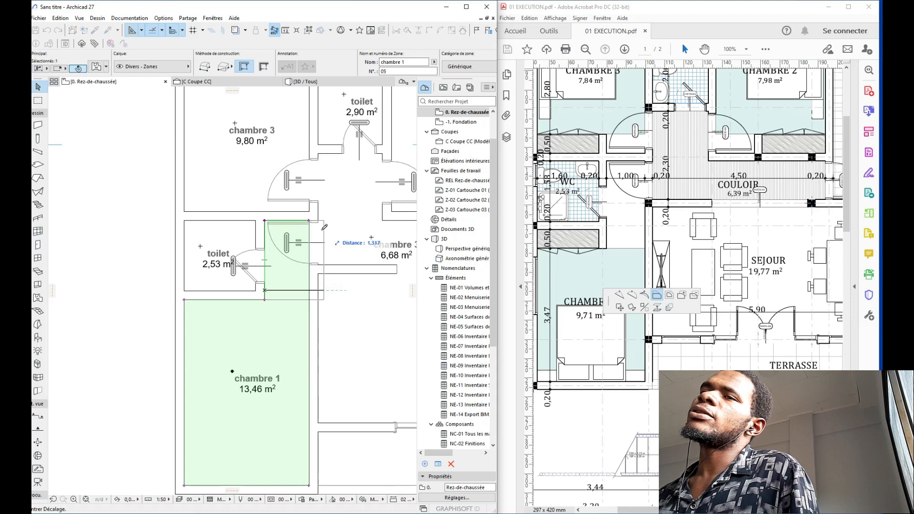
pyautogui.click(311, 218)
pyautogui.scroll(-3, 308, 285)
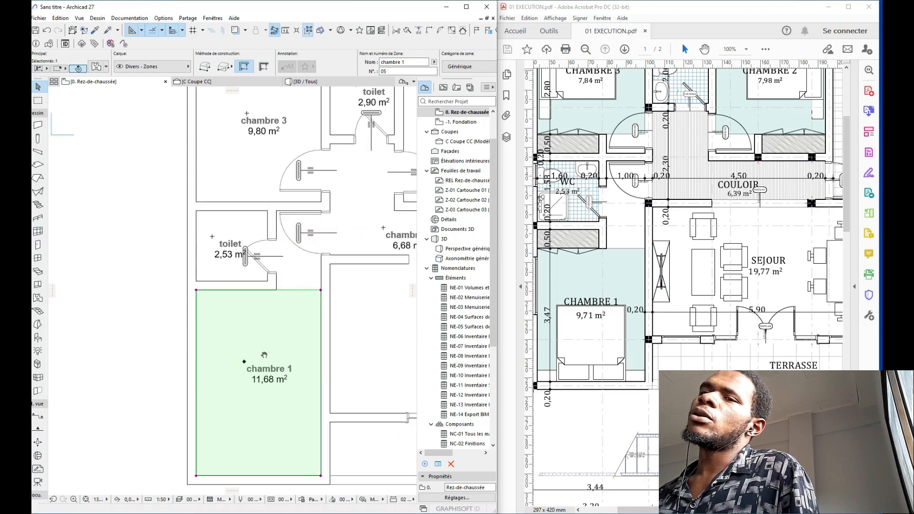
pyautogui.moveTo(308, 261); pyautogui.dragTo(255, 309, button='middle')
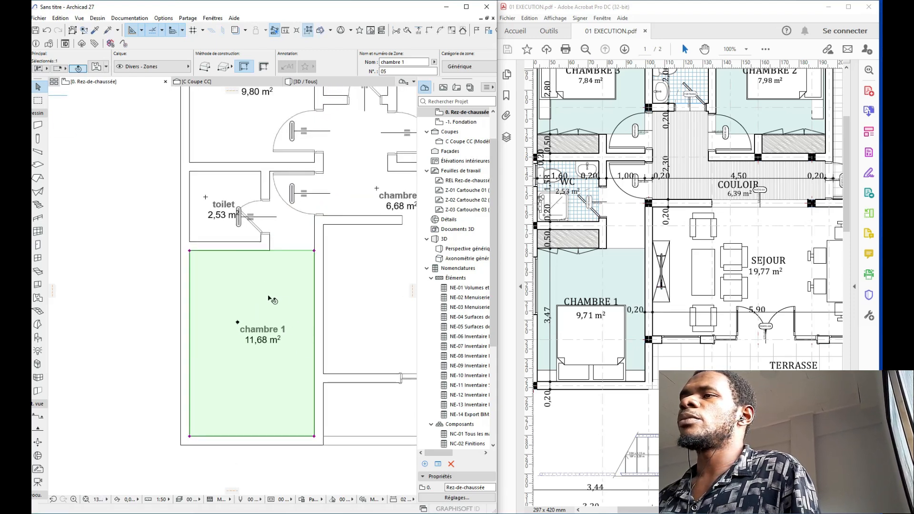
pyautogui.scroll(-2, 270, 298)
pyautogui.moveTo(304, 284); pyautogui.dragTo(252, 285, button='middle')
pyautogui.scroll(-2, 292, 277)
pyautogui.press('Escape')
pyautogui.scroll(-2, 294, 291)
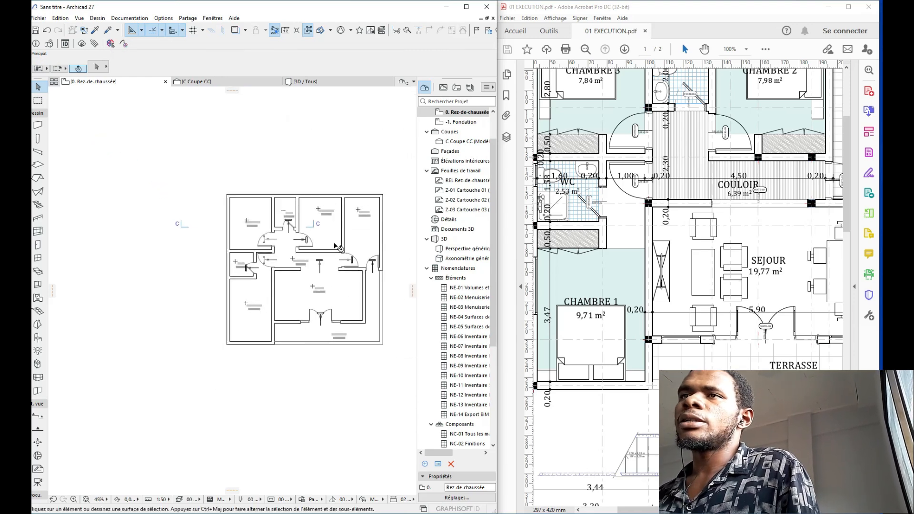
pyautogui.scroll(4, 339, 244)
pyautogui.moveTo(281, 228); pyautogui.dragTo(296, 201, button='middle')
# Step: Select both toilet zones (2,90 and 2,53 m²) and open their zone settings
pyautogui.click(224, 166)
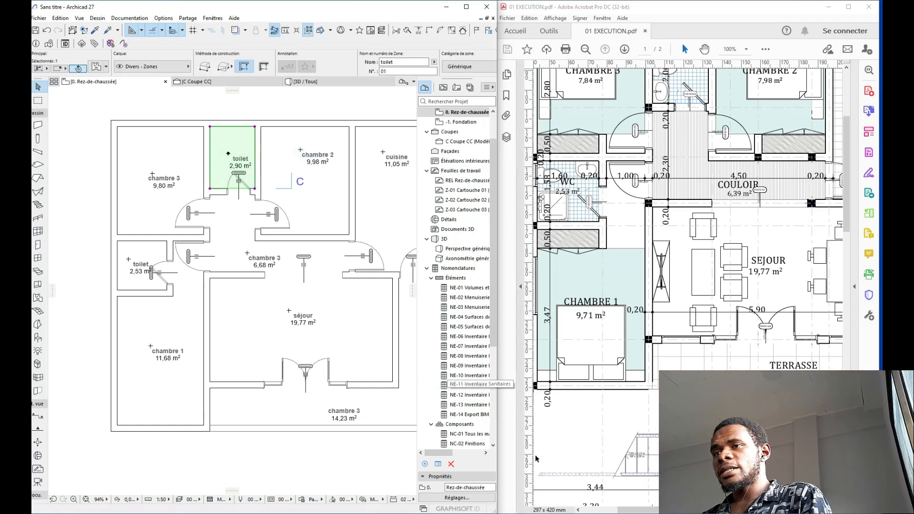
pyautogui.moveTo(635, 509)
pyautogui.mouseDown()
pyautogui.moveTo(703, 509)
pyautogui.moveTo(633, 490)
pyautogui.mouseUp()
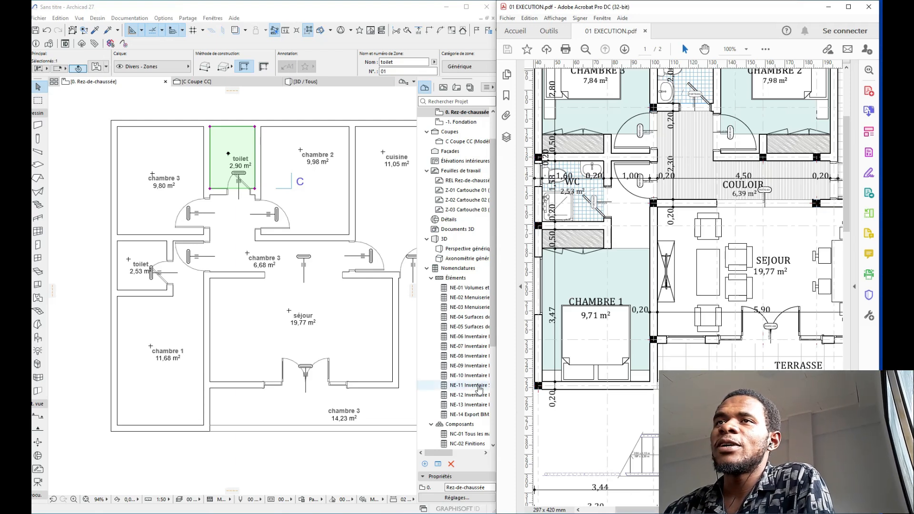
pyautogui.click(143, 253)
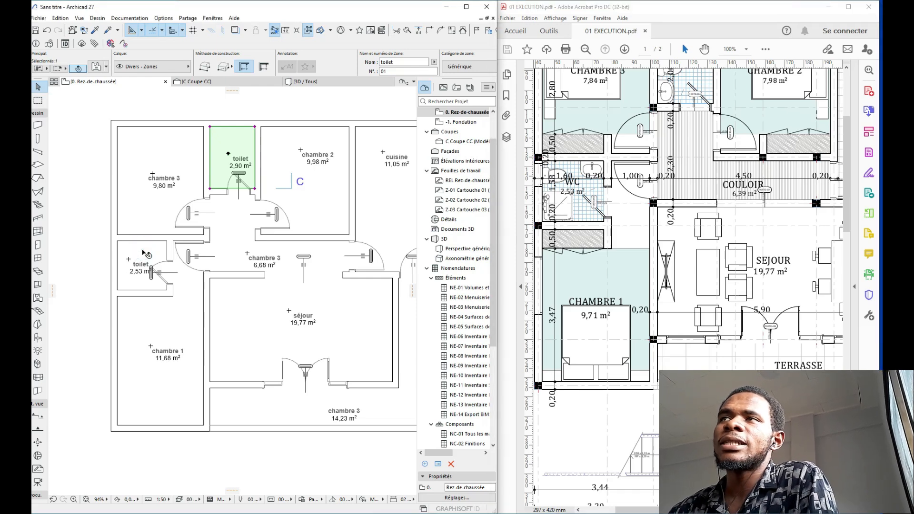
pyautogui.keyDown('shift'); pyautogui.click(144, 251); pyautogui.keyUp('shift')
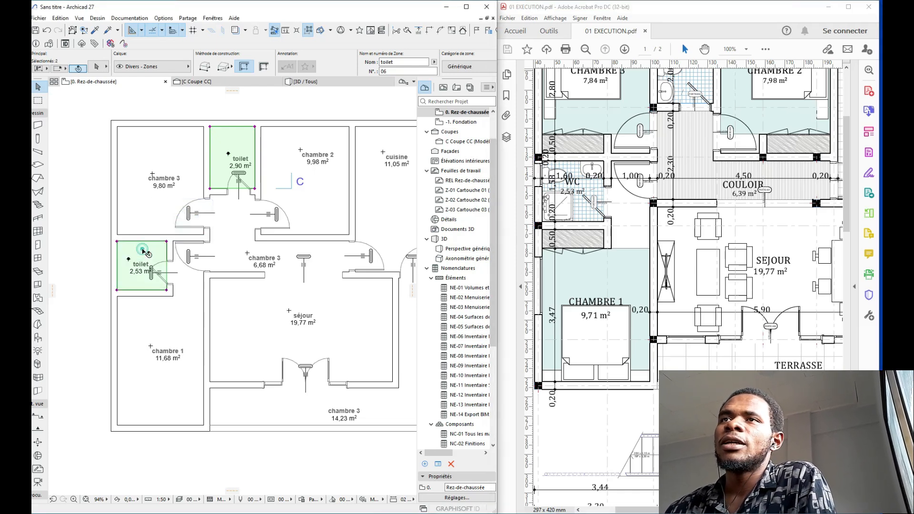
pyautogui.click(96, 67)
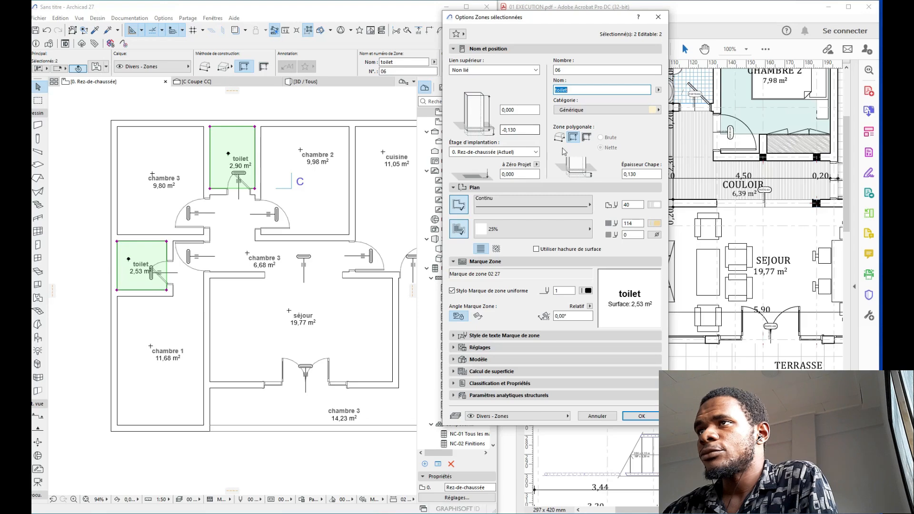
# Step: Give the toilet zones a Carrelage 15x15 fill with both hatch pens set to light-blue 85
pyautogui.click(537, 232)
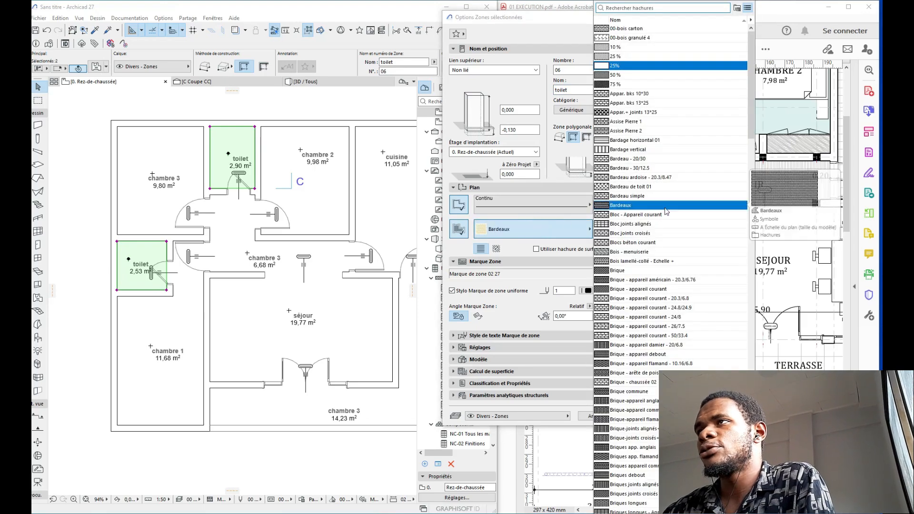
pyautogui.scroll(-1, 652, 122)
pyautogui.scroll(-3, 652, 122)
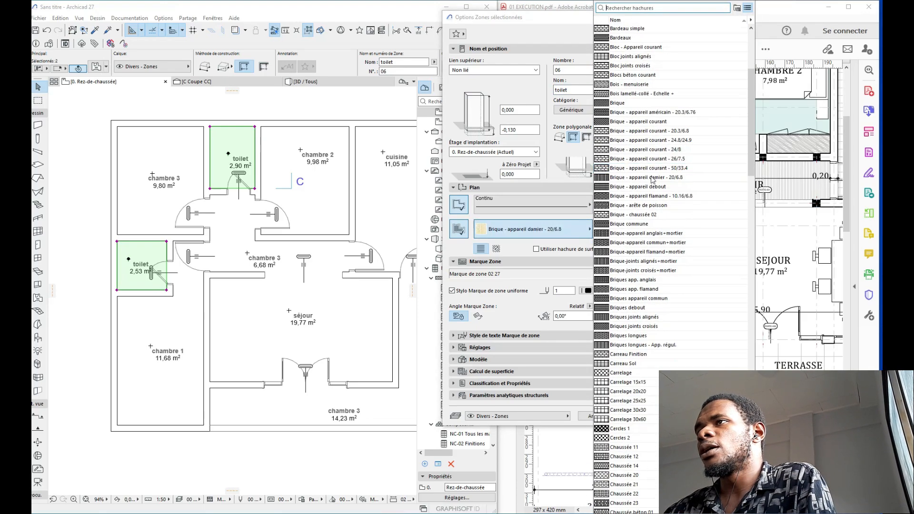
pyautogui.scroll(-3, 643, 210)
pyautogui.scroll(-3, 644, 213)
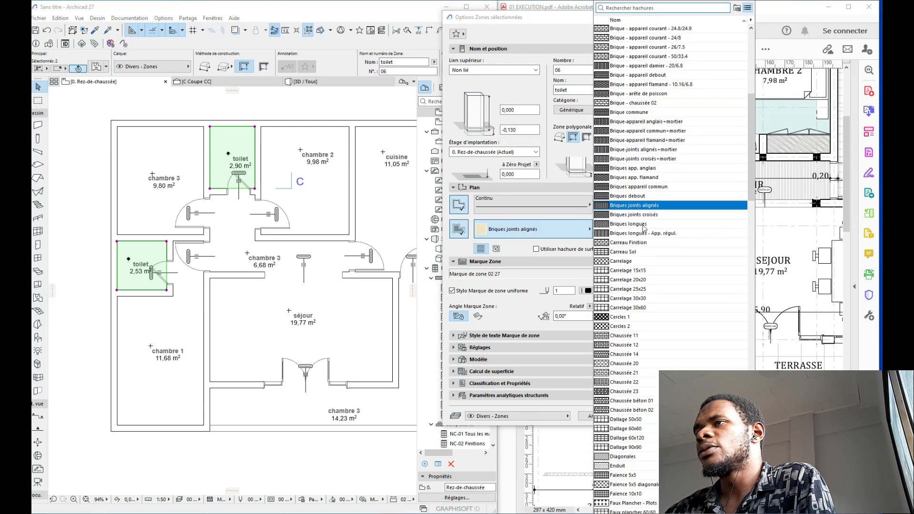
pyautogui.click(632, 265)
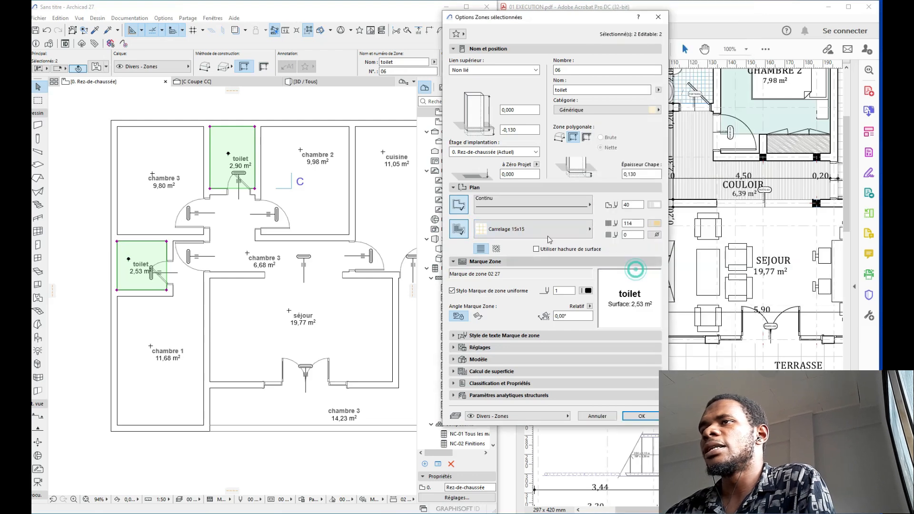
pyautogui.click(653, 225)
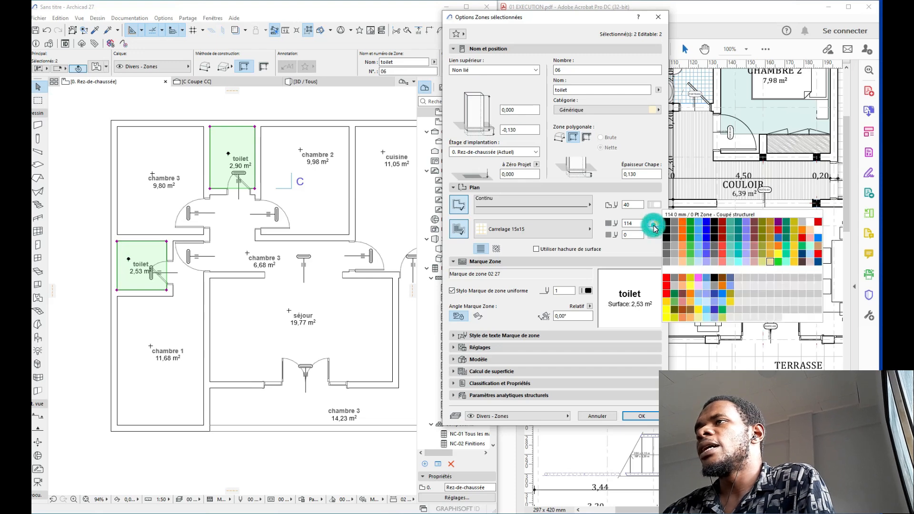
pyautogui.click(699, 255)
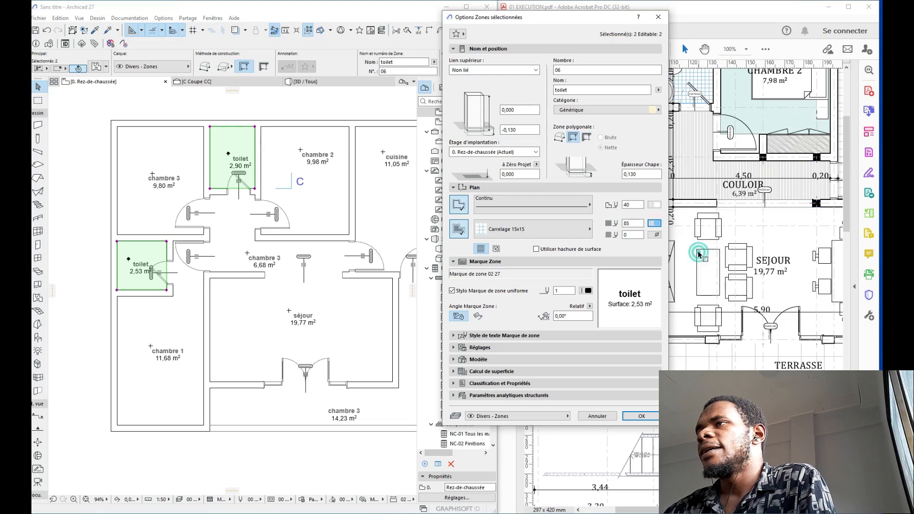
pyautogui.click(658, 210)
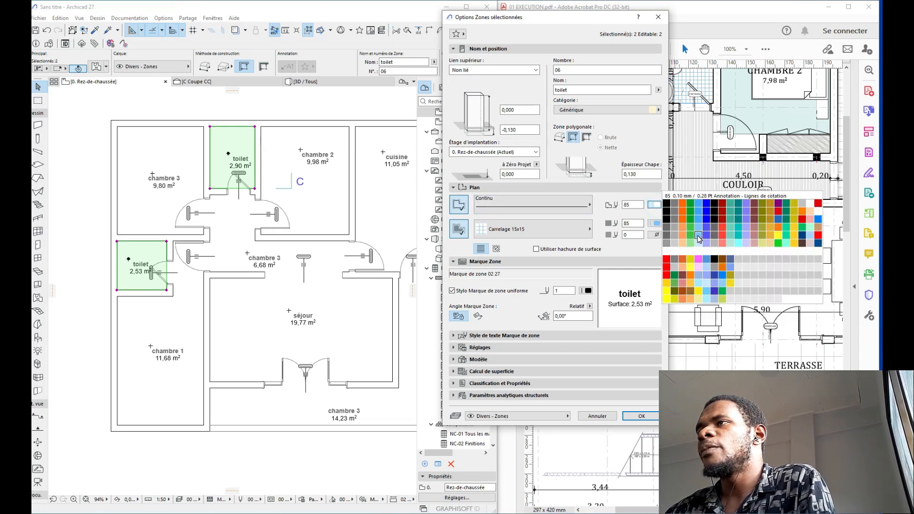
pyautogui.click(698, 238)
pyautogui.click(641, 415)
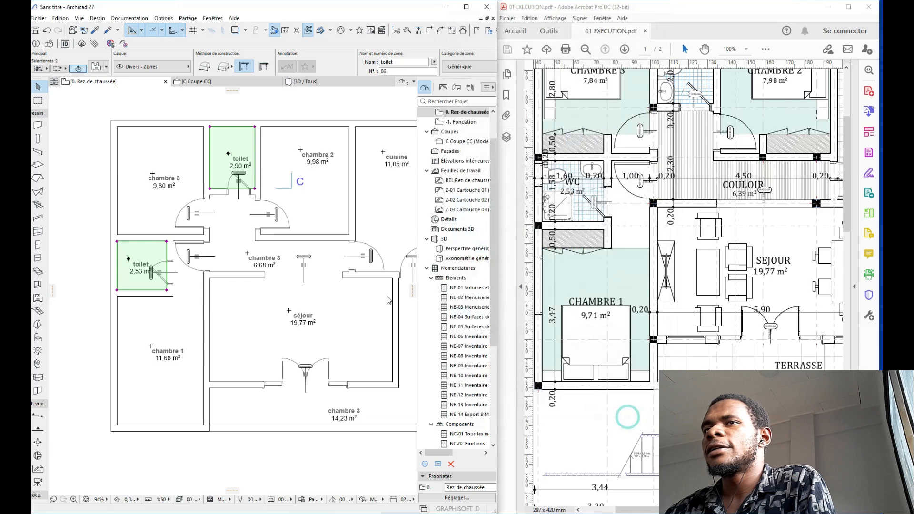
pyautogui.press('Escape')
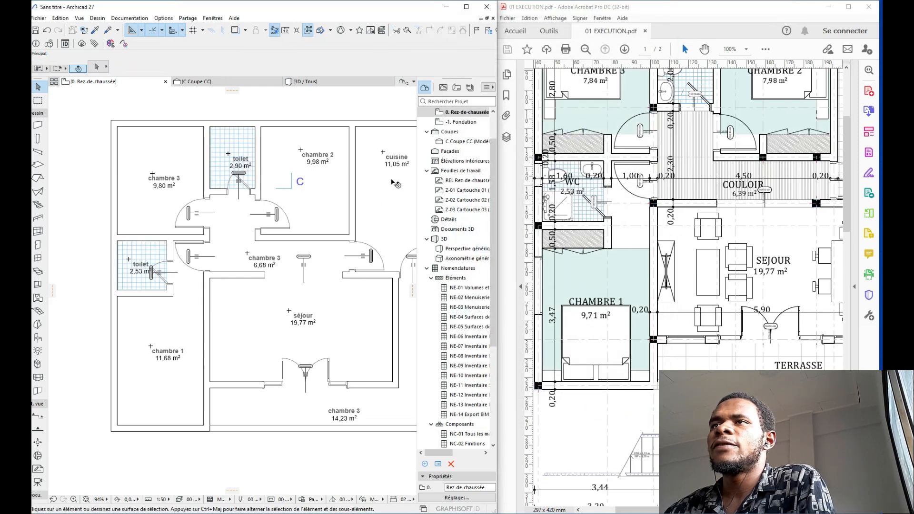
# Step: Give the cuisine zone a Carrelage 25x25 fill, with the fill background and outline both in pen 102
pyautogui.click(393, 182)
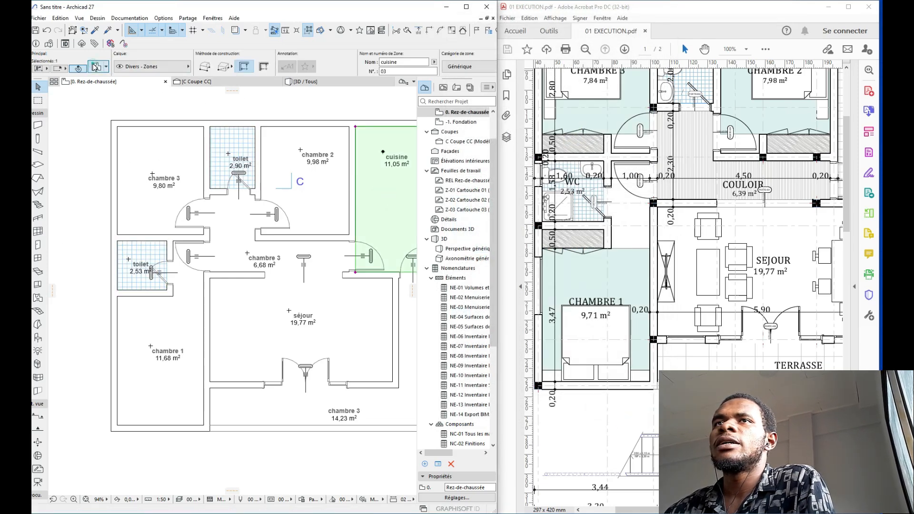
pyautogui.click(96, 68)
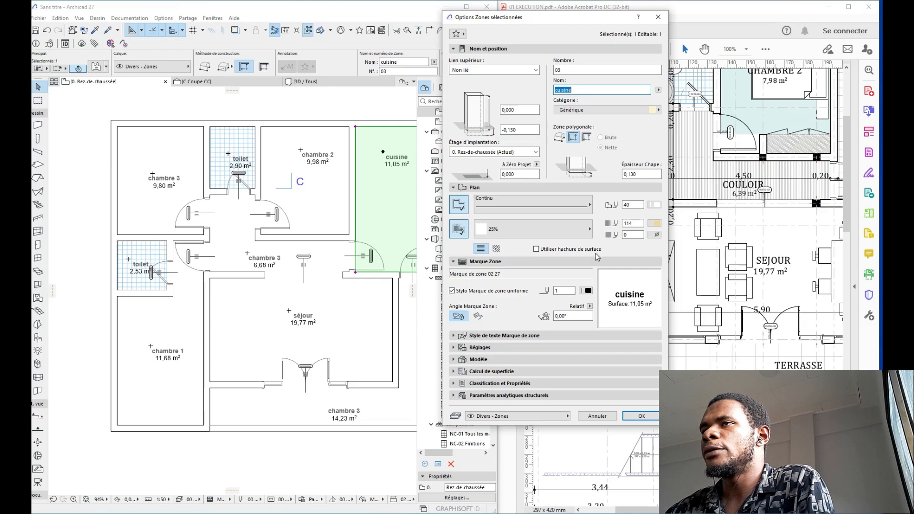
pyautogui.click(578, 229)
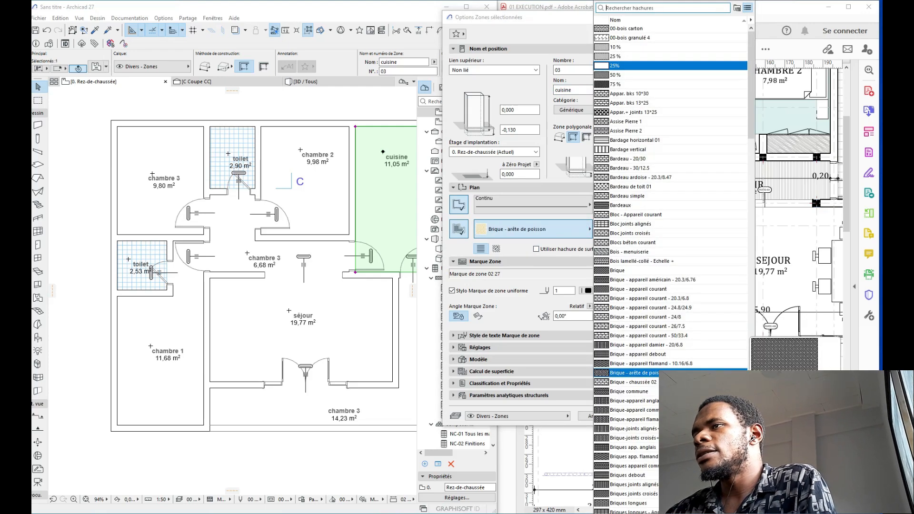
pyautogui.scroll(-5, 650, 428)
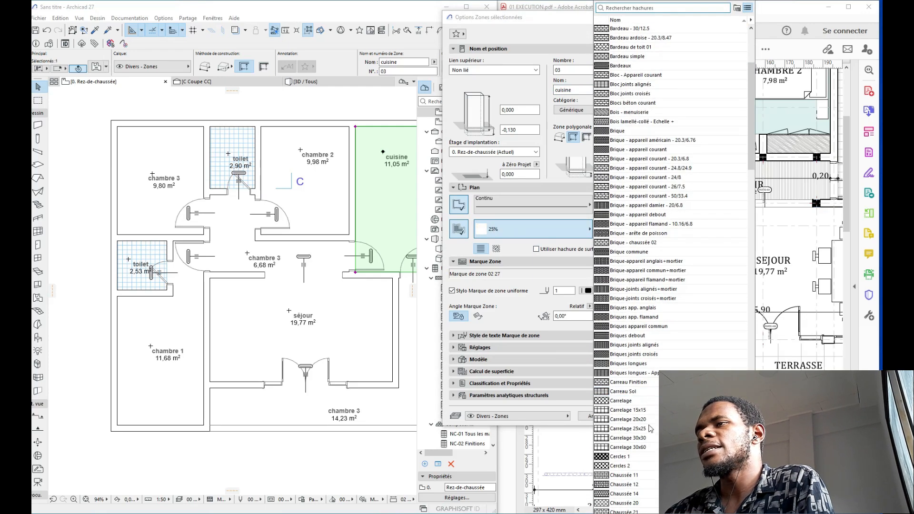
pyautogui.click(650, 428)
pyautogui.click(653, 223)
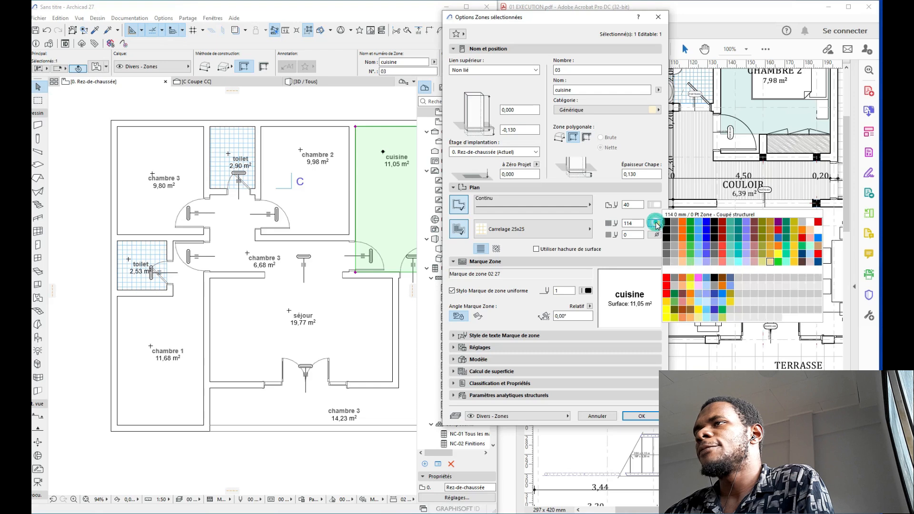
pyautogui.click(675, 265)
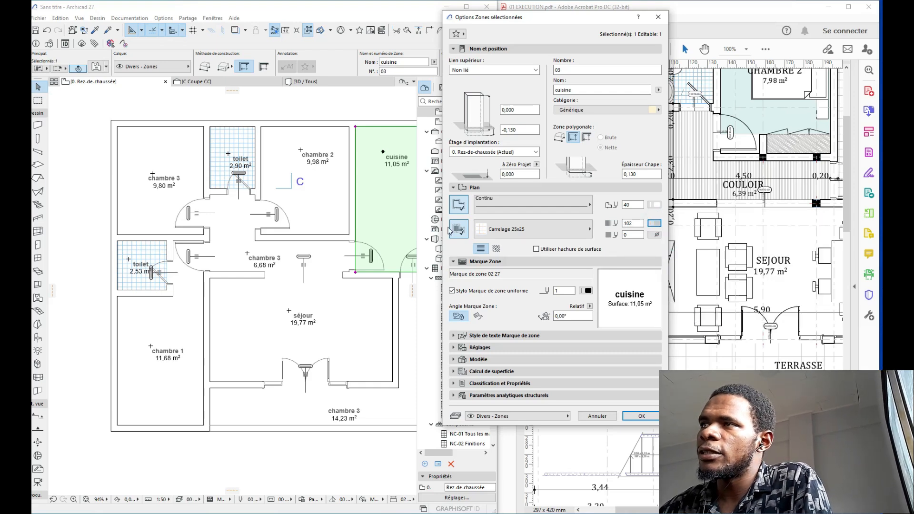
pyautogui.click(657, 206)
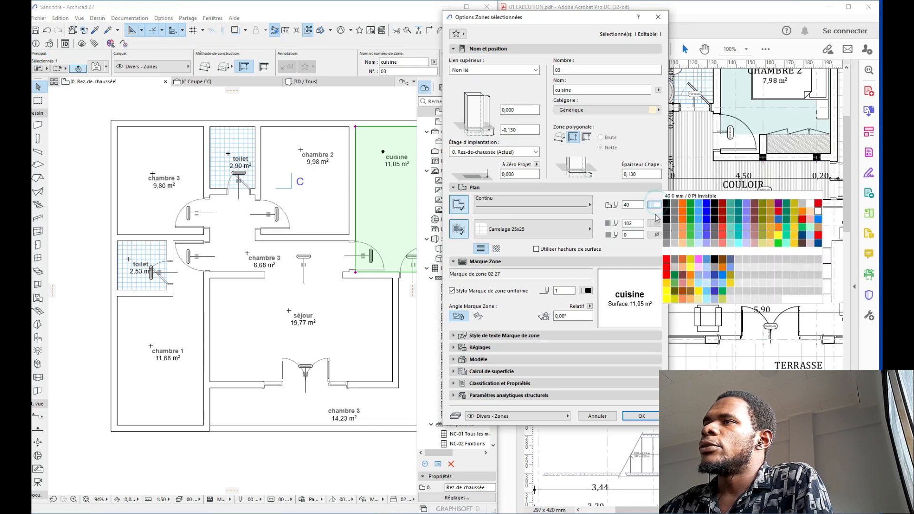
pyautogui.click(676, 243)
# Step: Apply the cuisine zone settings, then rename the lower chambre 3 zone to 'terrasse'
pyautogui.click(641, 418)
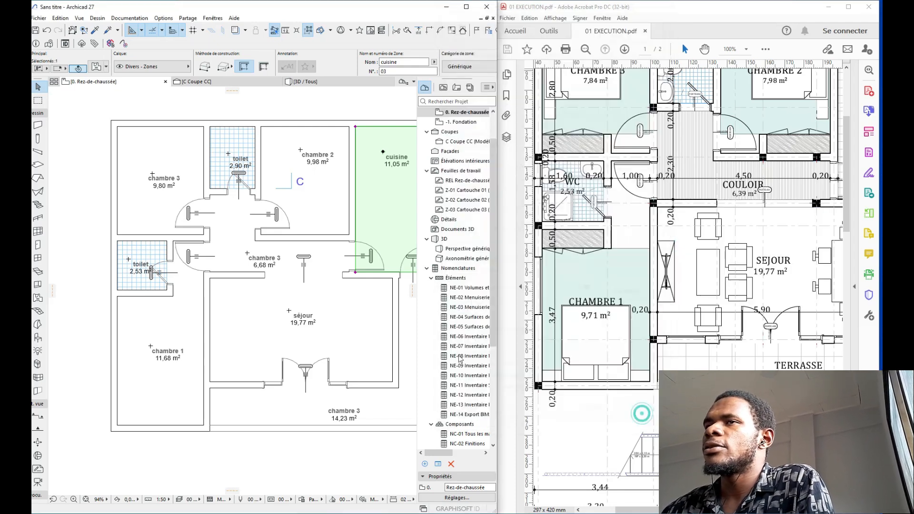
pyautogui.moveTo(412, 232); pyautogui.dragTo(298, 159, button='middle')
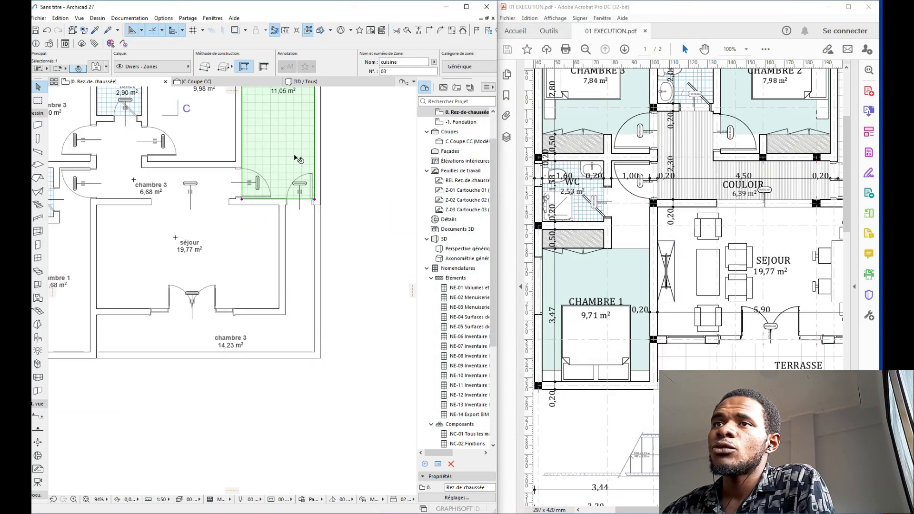
pyautogui.click(271, 329)
pyautogui.moveTo(291, 243); pyautogui.dragTo(345, 281, button='middle')
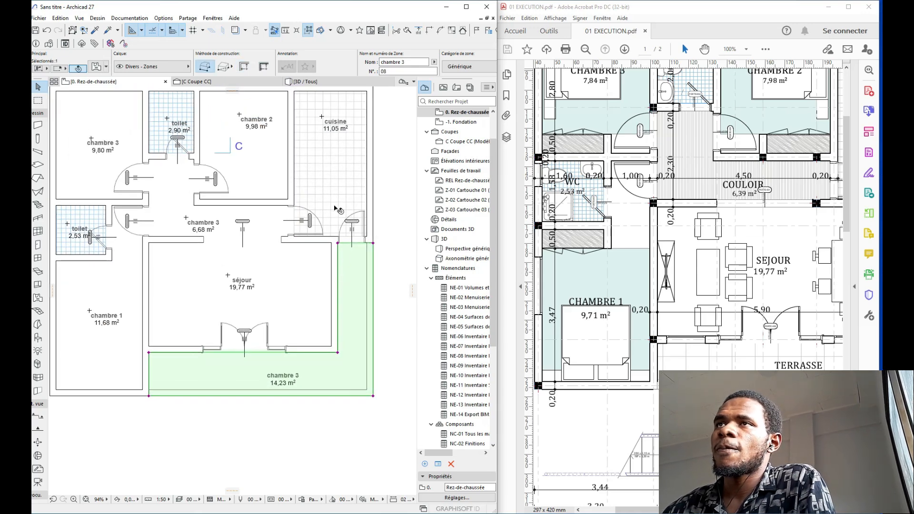
pyautogui.click(405, 61)
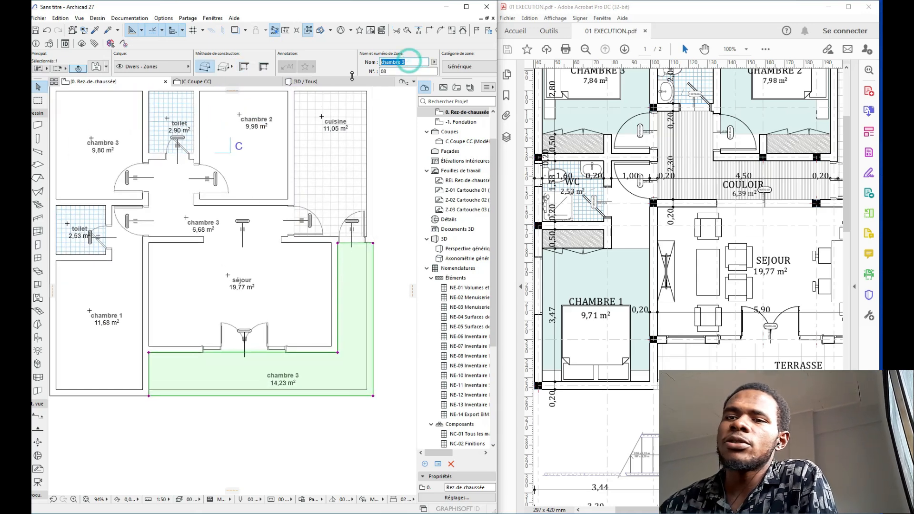
pyautogui.write('terrasse')
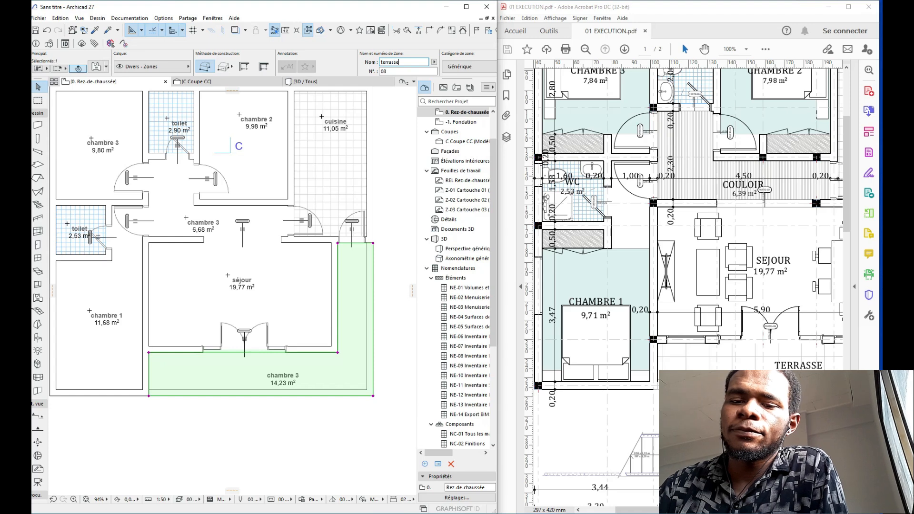
pyautogui.click(98, 70)
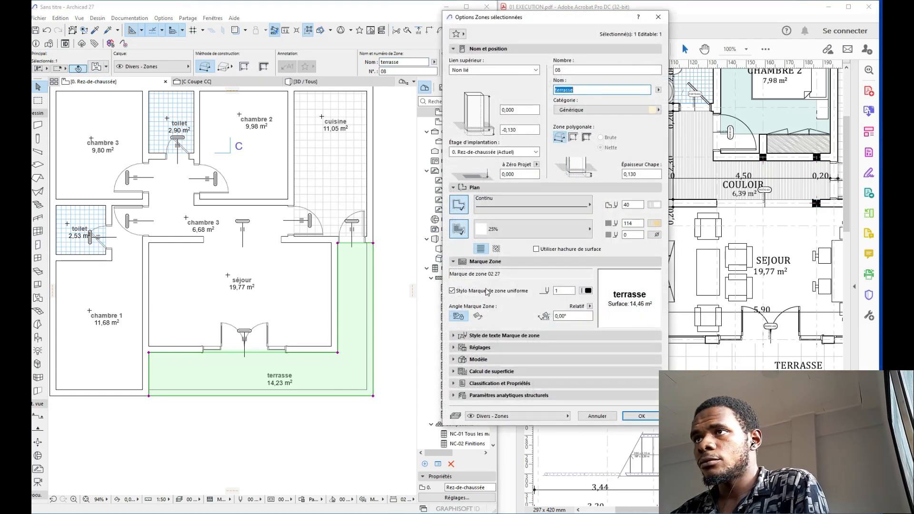
# Step: Give the terrasse zone a Dallage 60x60 fill, with fill and outline pens set to 102
pyautogui.click(552, 232)
pyautogui.scroll(-8, 661, 336)
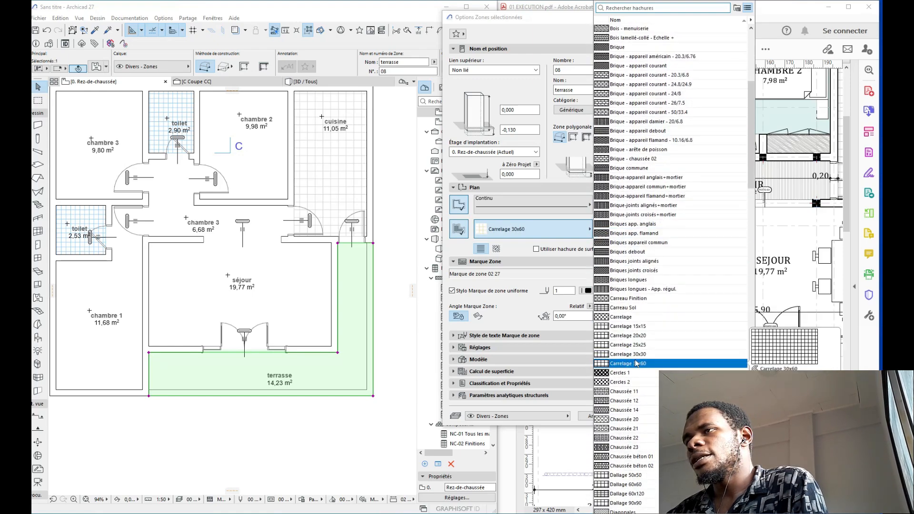
pyautogui.scroll(-4, 643, 358)
pyautogui.scroll(-1, 642, 373)
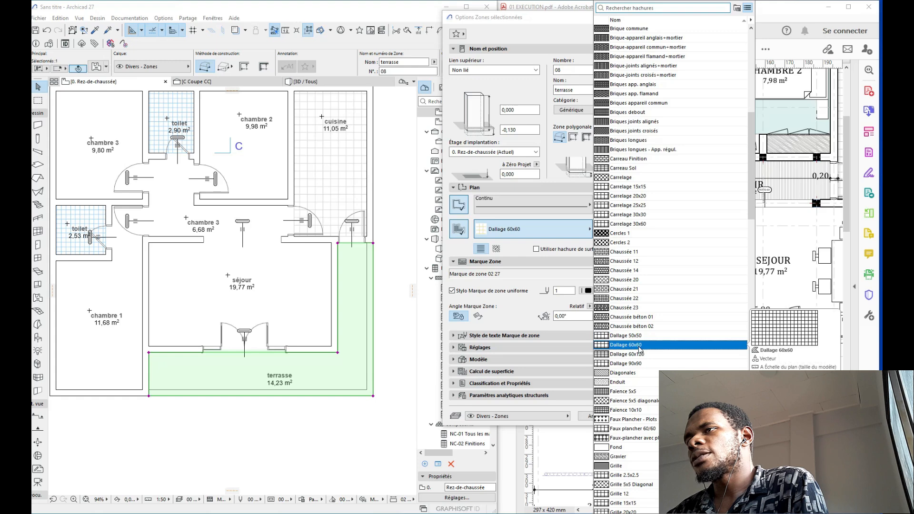
pyautogui.click(639, 347)
pyautogui.click(655, 223)
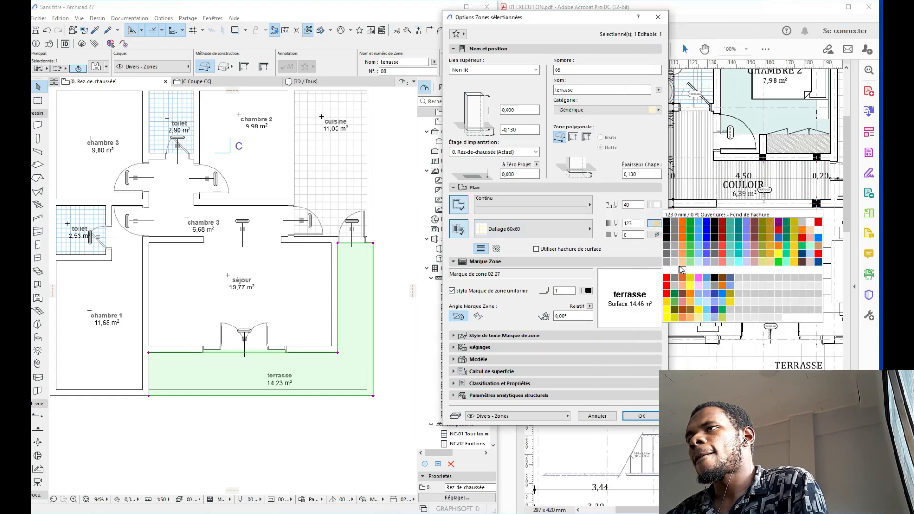
pyautogui.click(672, 263)
pyautogui.click(656, 209)
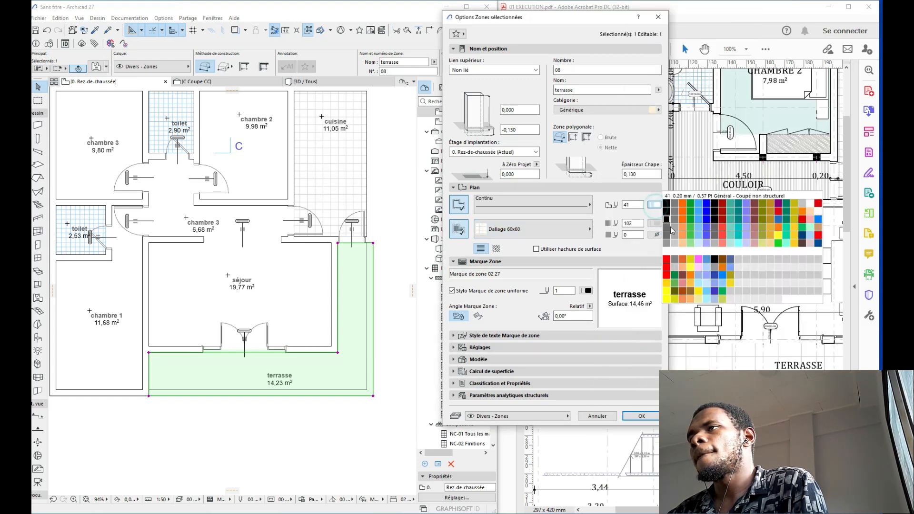
pyautogui.click(673, 245)
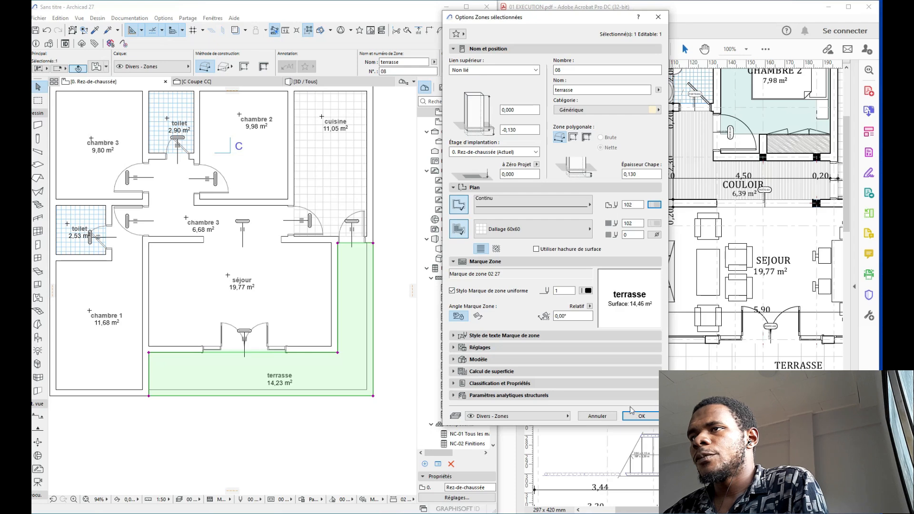
pyautogui.click(647, 416)
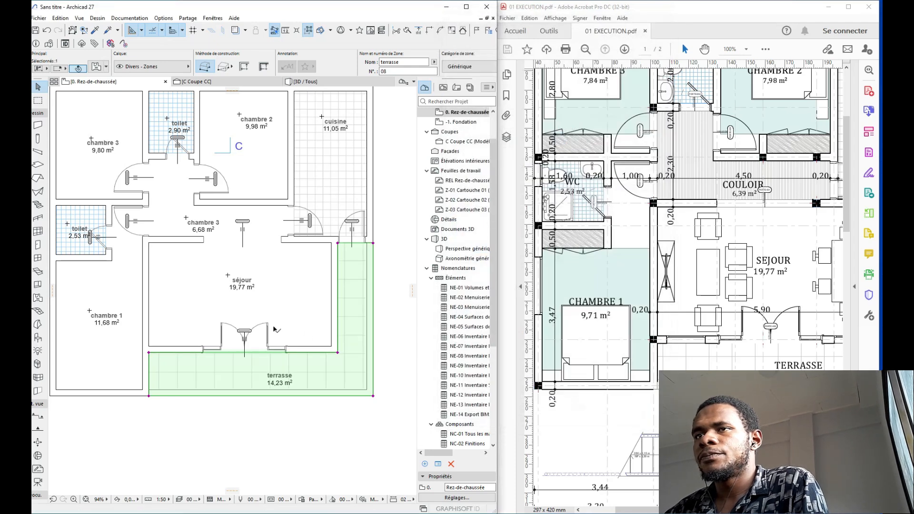
pyautogui.press('Escape')
pyautogui.scroll(-4, 276, 320)
pyautogui.moveTo(276, 319); pyautogui.dragTo(337, 317, button='middle')
pyautogui.scroll(5, 337, 294)
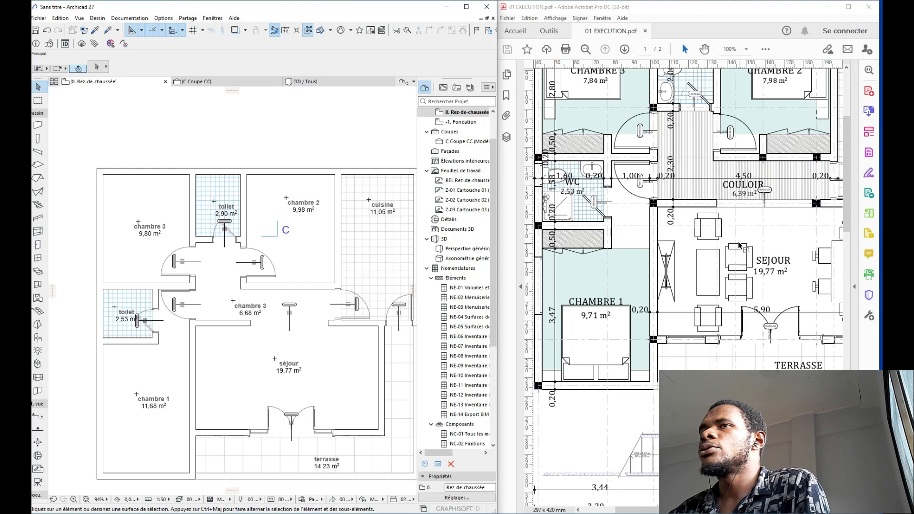
pyautogui.moveTo(327, 284); pyautogui.dragTo(338, 320, button='middle')
pyautogui.moveTo(352, 257); pyautogui.dragTo(339, 352, button='middle')
pyautogui.moveTo(392, 258); pyautogui.dragTo(397, 247, button='middle')
pyautogui.scroll(-1, 396, 248)
pyautogui.moveTo(320, 341); pyautogui.dragTo(294, 237, button='middle')
pyautogui.scroll(-2, 294, 238)
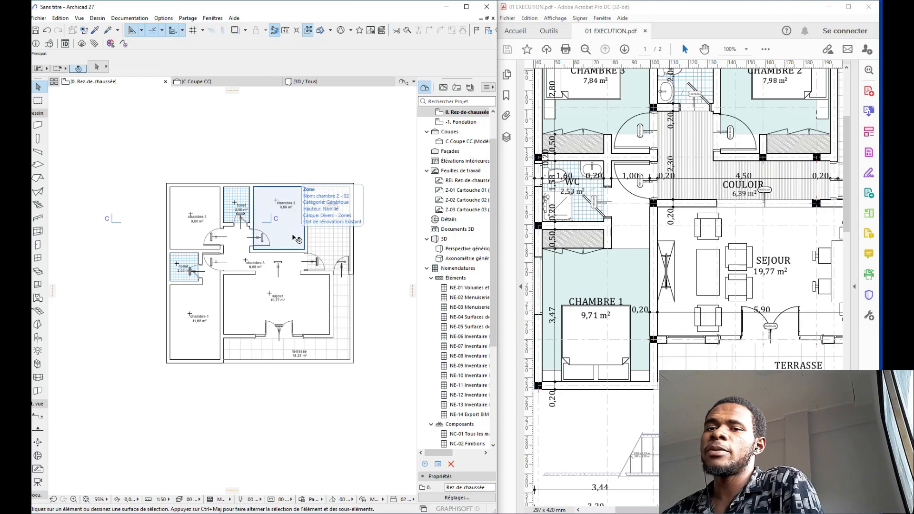
pyautogui.click(539, 298)
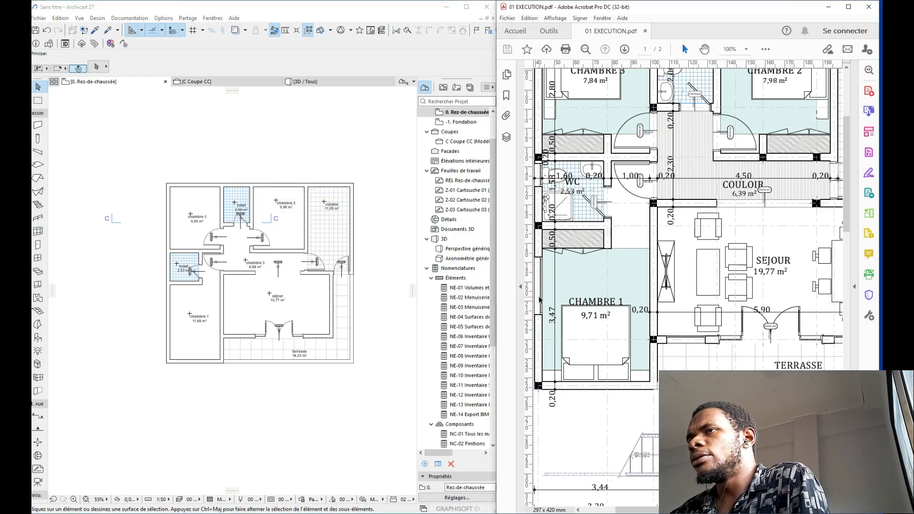
pyautogui.scroll(-10, 539, 298)
pyautogui.hscroll(3, 539, 298)
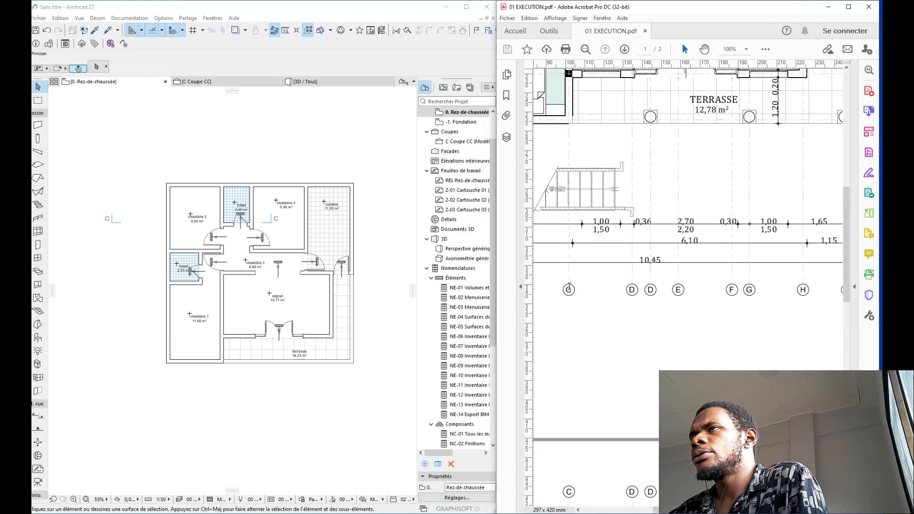
pyautogui.scroll(10, 568, 286)
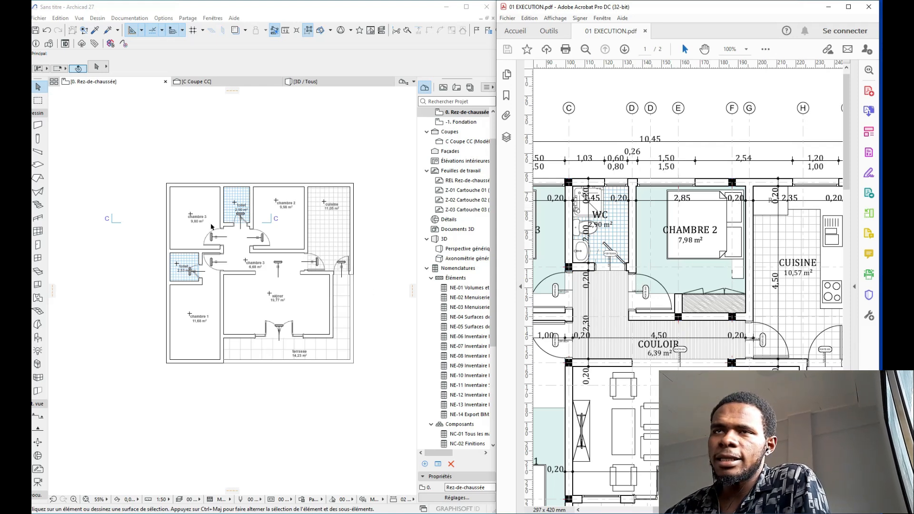
# Step: Choose the Disposition lit 27 double-bed object with a bedside table on one side only
pyautogui.click(34, 341)
pyautogui.click(35, 341)
pyautogui.doubleClick(35, 341)
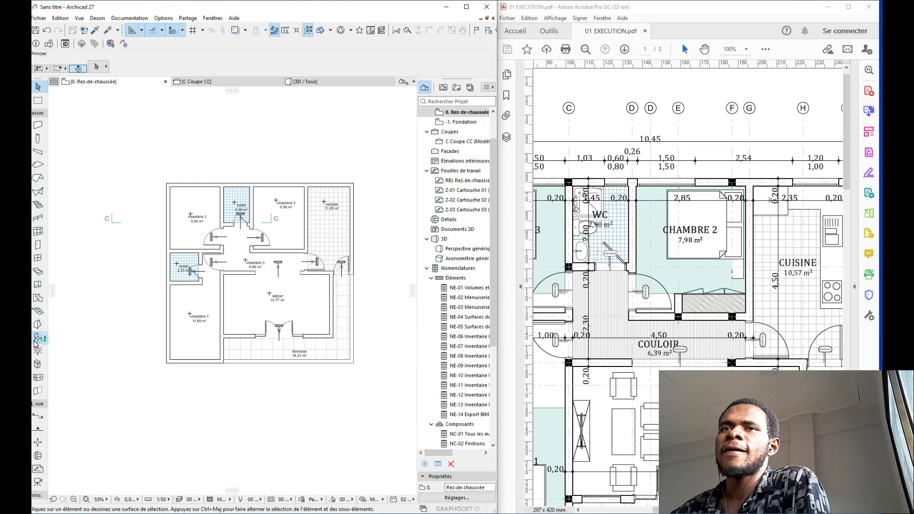
pyautogui.click(86, 299)
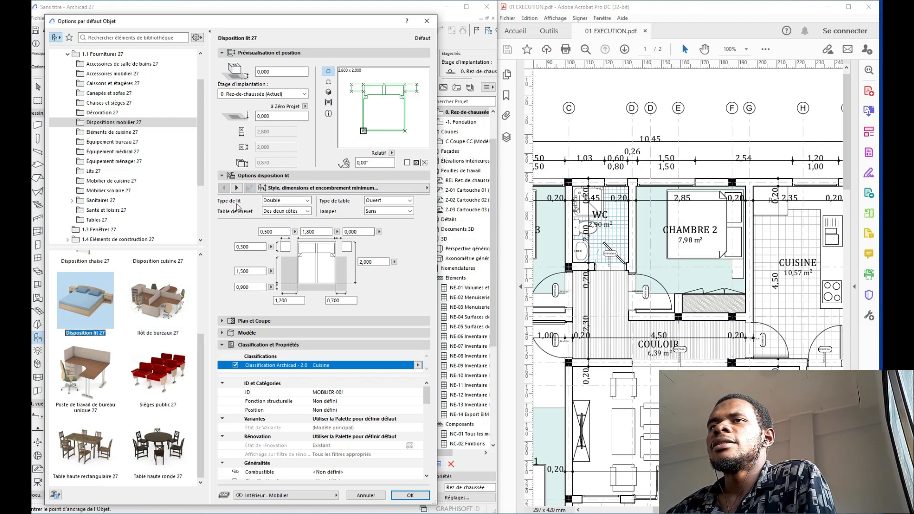
pyautogui.click(309, 212)
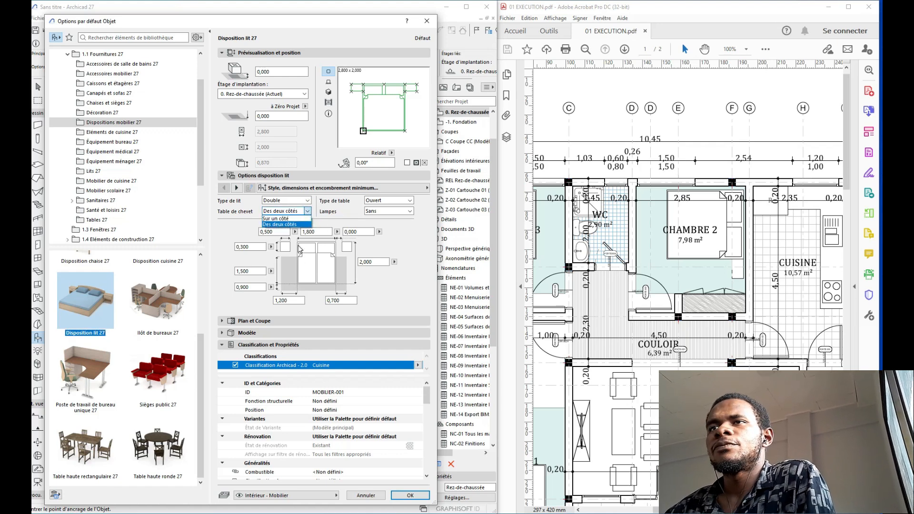
pyautogui.click(282, 219)
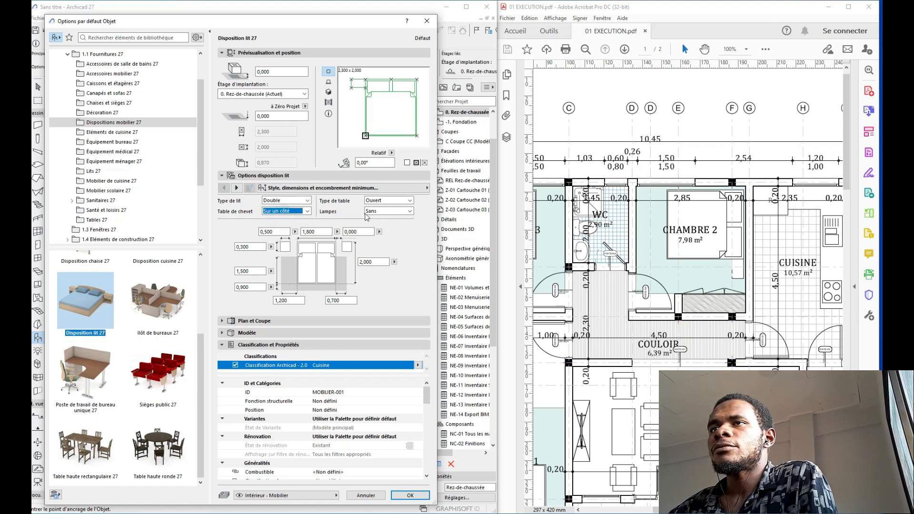
# Step: Override the bed's line types, pens and surfaces, and make its symbol lines black
pyautogui.click(269, 345)
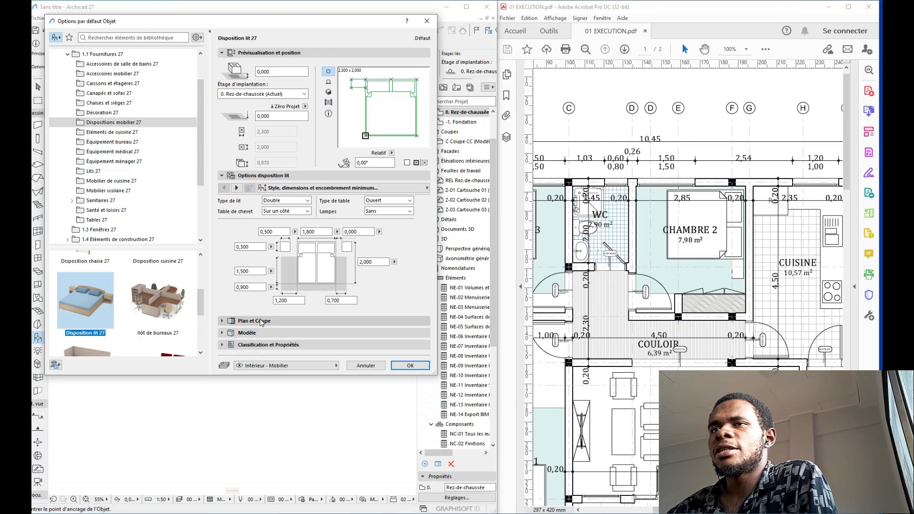
pyautogui.click(254, 321)
pyautogui.scroll(-3, 373, 361)
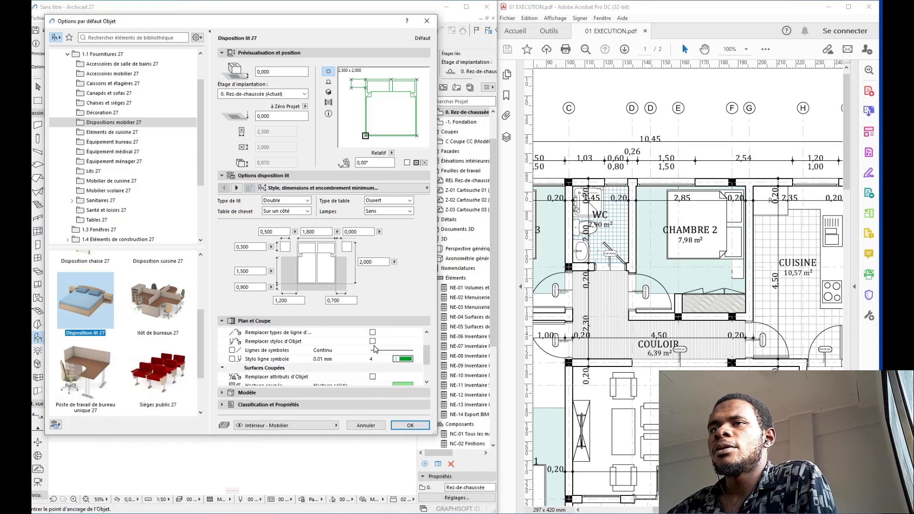
pyautogui.click(372, 332)
pyautogui.click(371, 341)
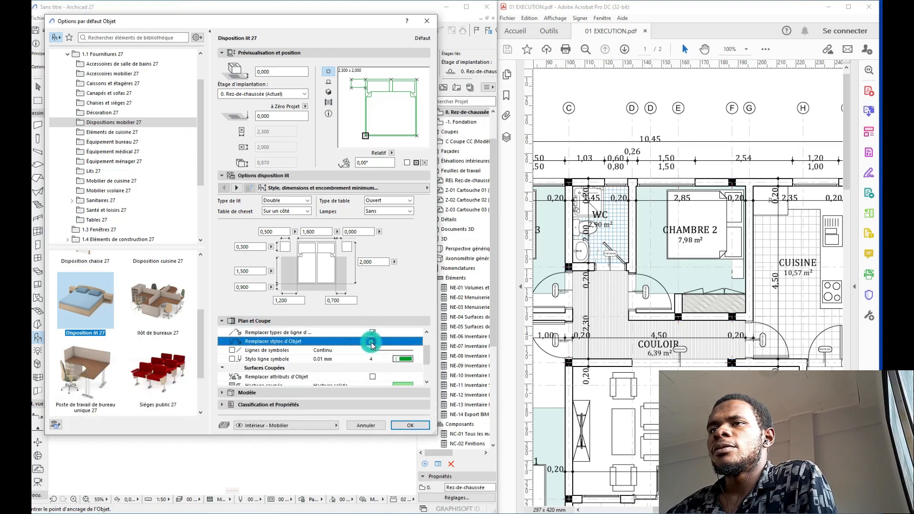
pyautogui.click(373, 376)
pyautogui.click(403, 359)
pyautogui.doubleClick(426, 360)
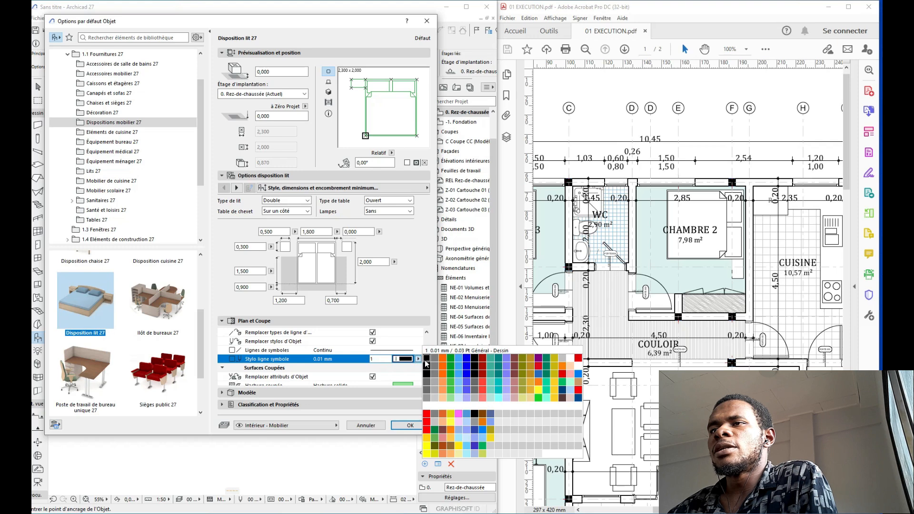
# Step: Set cut lines to pen 21 and cut hatch foreground to pen 101, then rotate the bed 270°
pyautogui.scroll(-3, 402, 362)
pyautogui.click(417, 359)
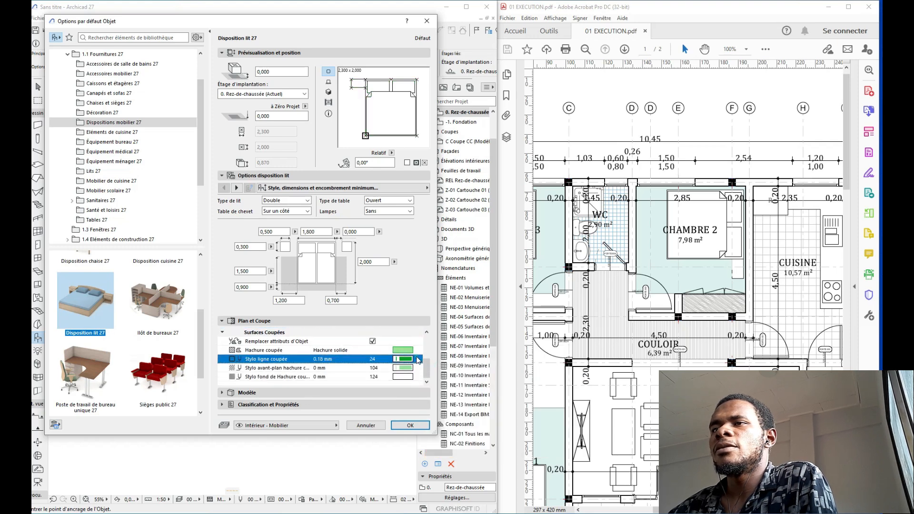
pyautogui.doubleClick(422, 367)
pyautogui.click(418, 368)
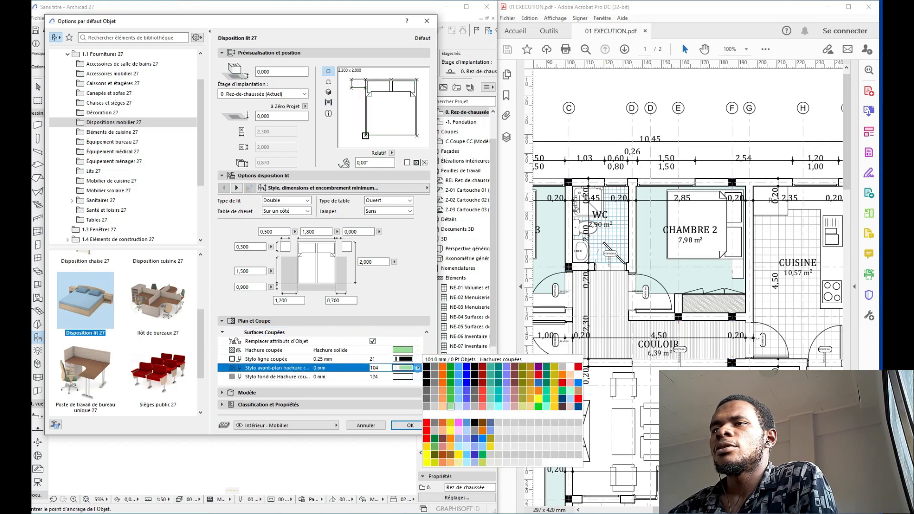
pyautogui.doubleClick(426, 407)
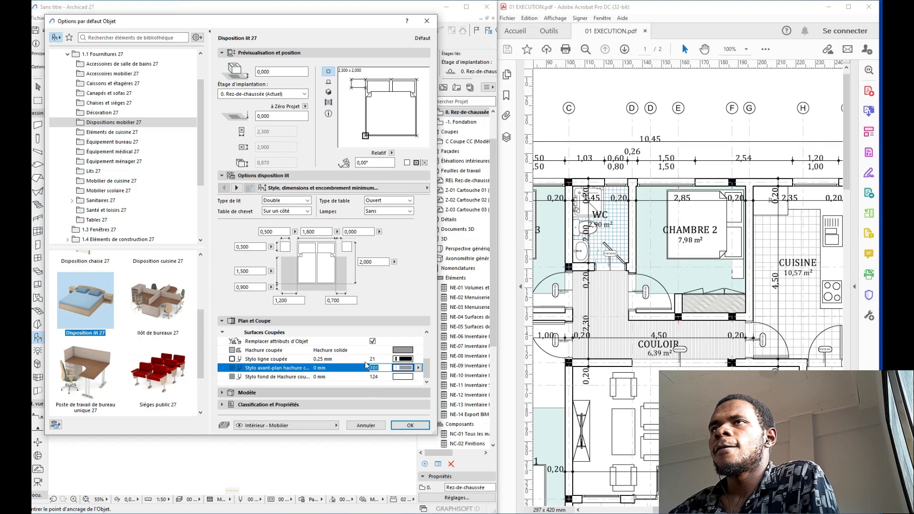
pyautogui.click(343, 111)
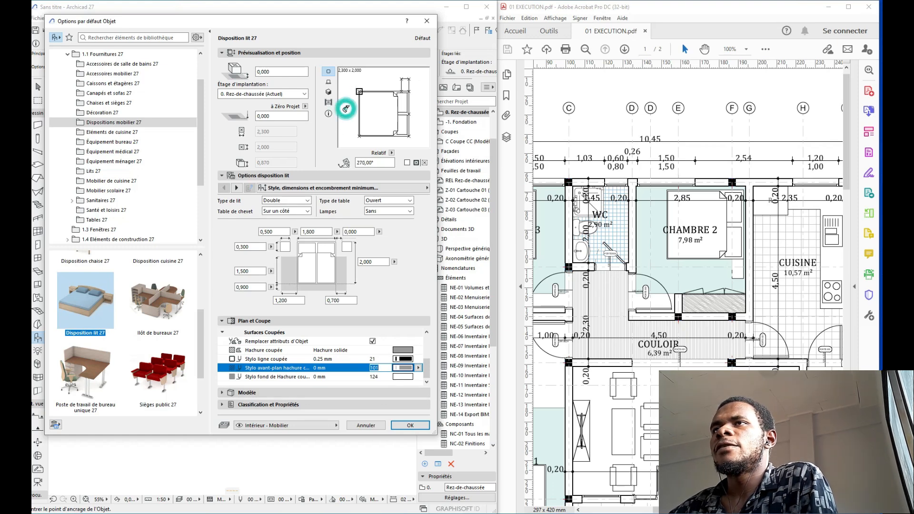
pyautogui.click(409, 424)
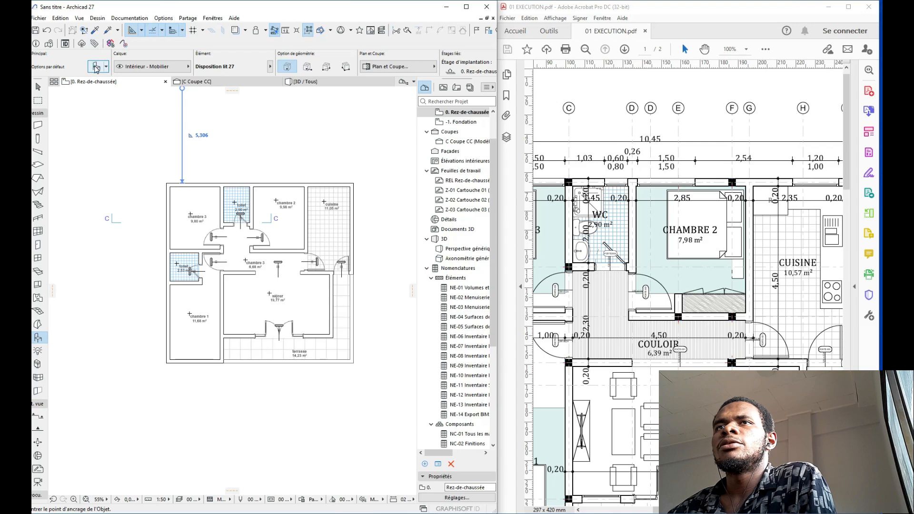
# Step: Place the double bed in chambre 2's top-right corner
pyautogui.hotkey('ctrl', 't')
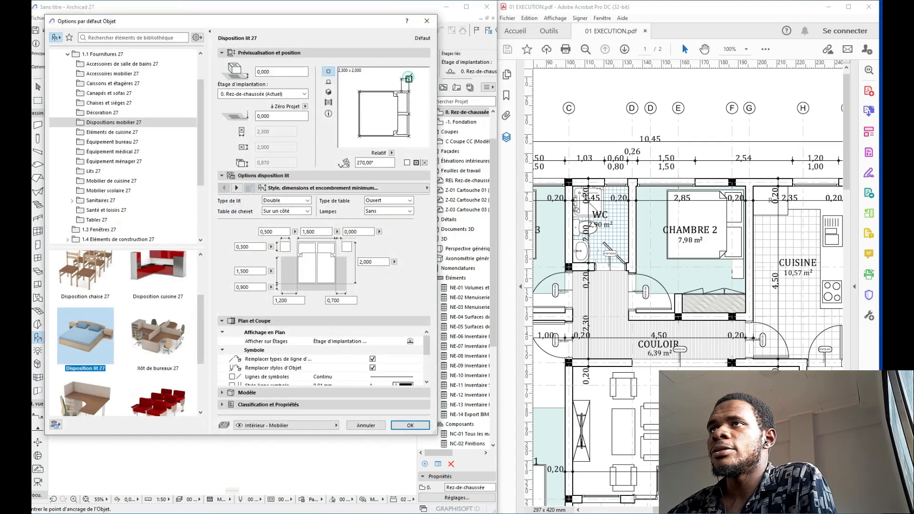
pyautogui.click(409, 424)
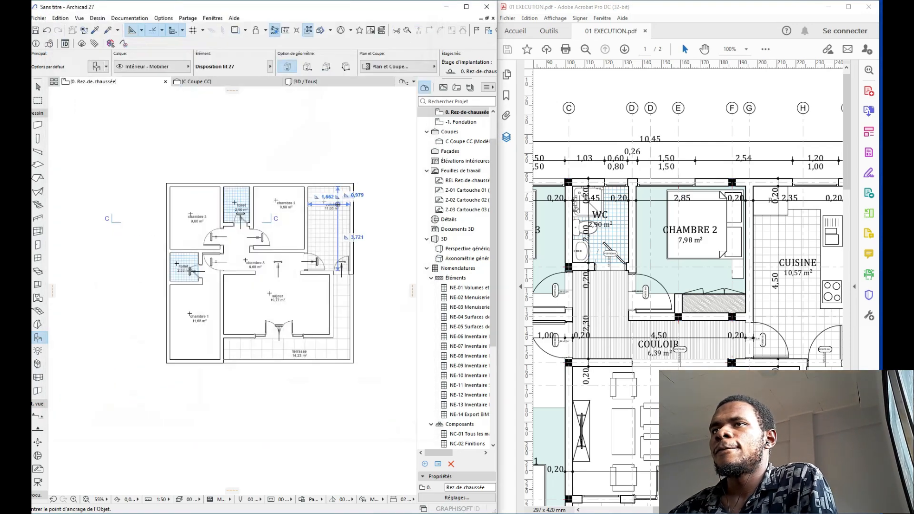
pyautogui.scroll(5, 282, 156)
pyautogui.click(288, 159)
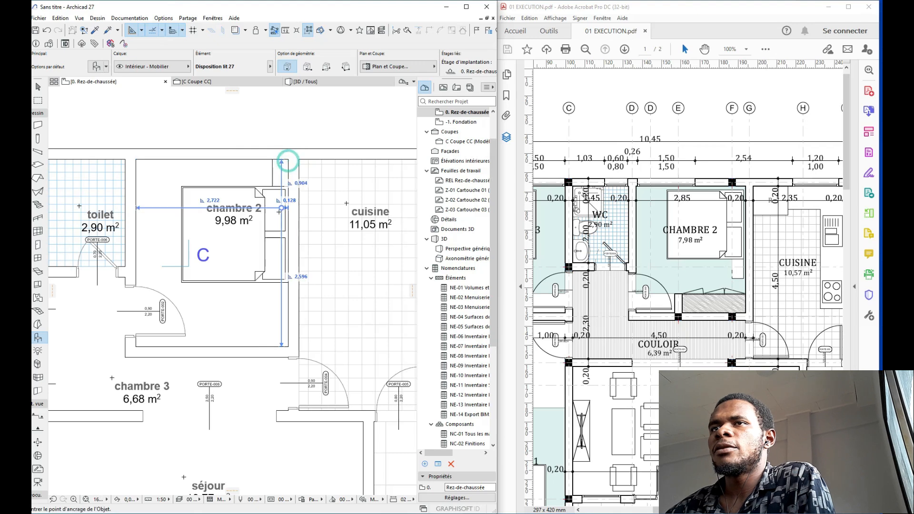
pyautogui.press('Escape')
# Step: Mirror the bed so its nightstand flips to the other side
pyautogui.click(259, 199)
pyautogui.scroll(-3, 262, 154)
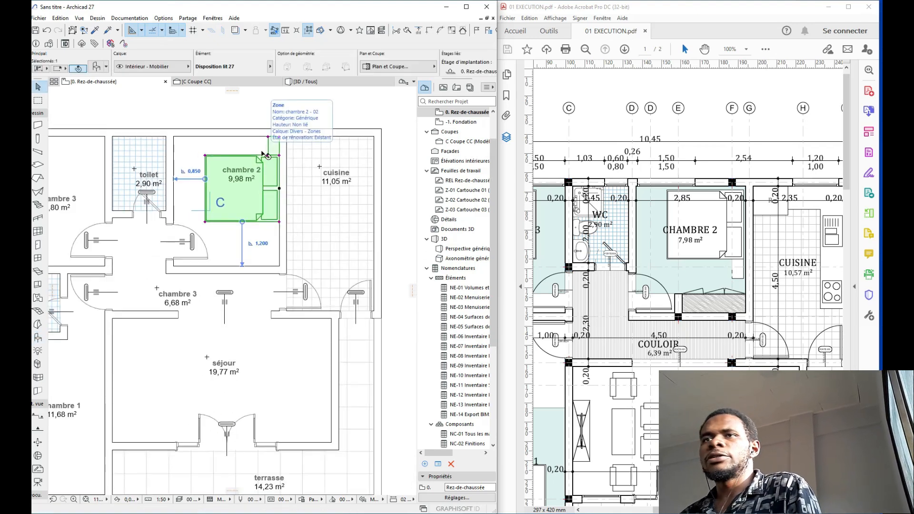
pyautogui.hotkey('ctrl', 'm')
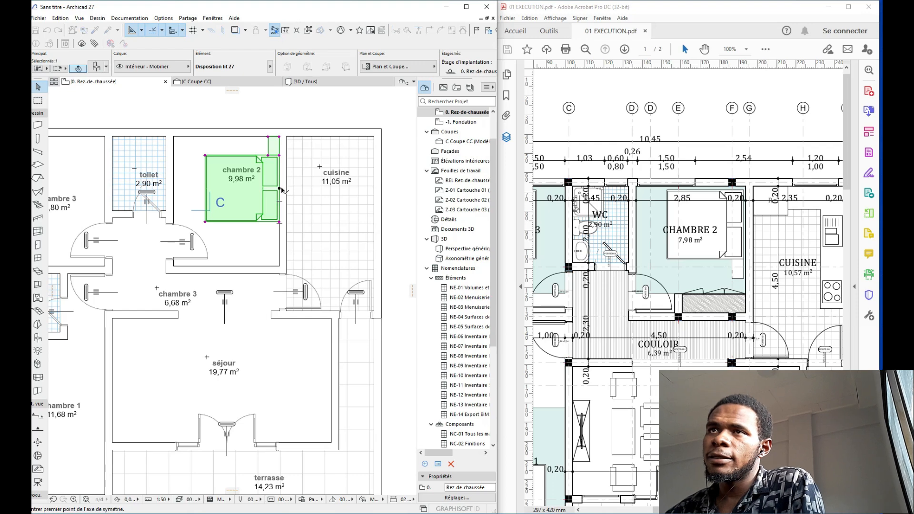
pyautogui.click(280, 189)
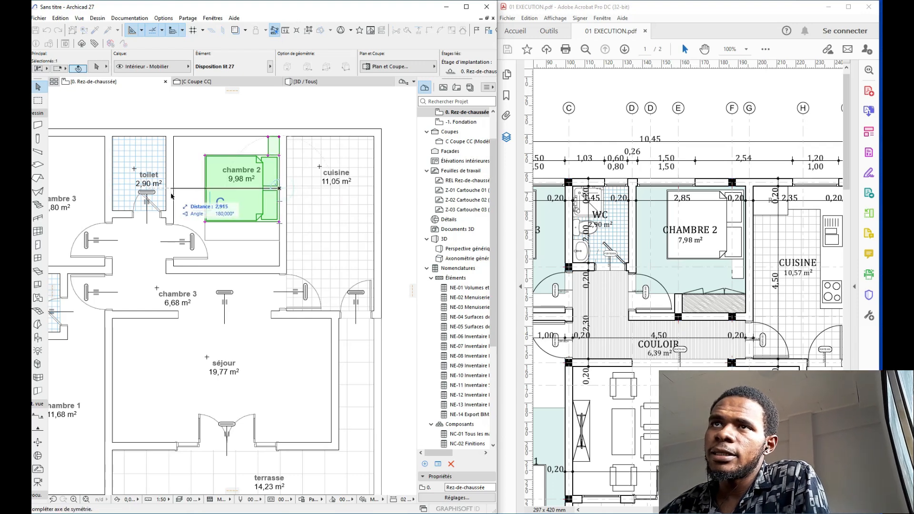
pyautogui.click(189, 188)
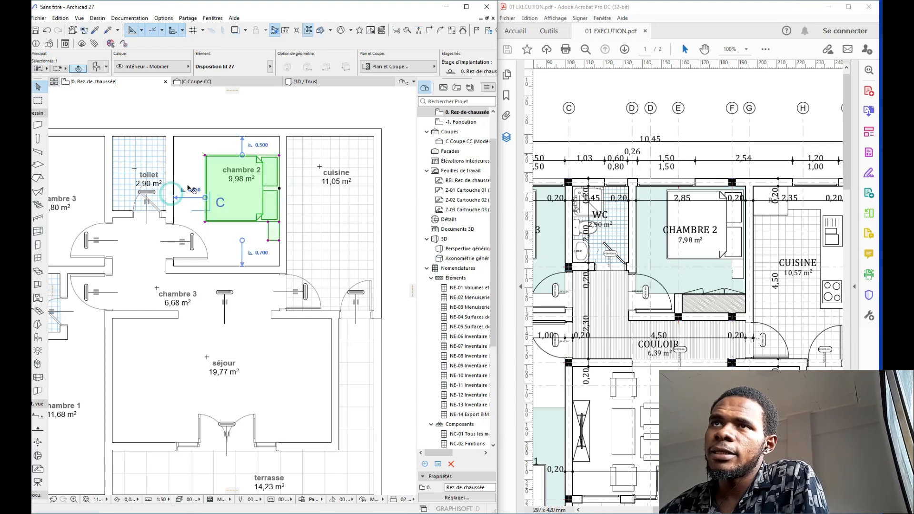
# Step: Position the bed 0,100 from the top wall and 0,800 from the left wall
pyautogui.click(261, 145)
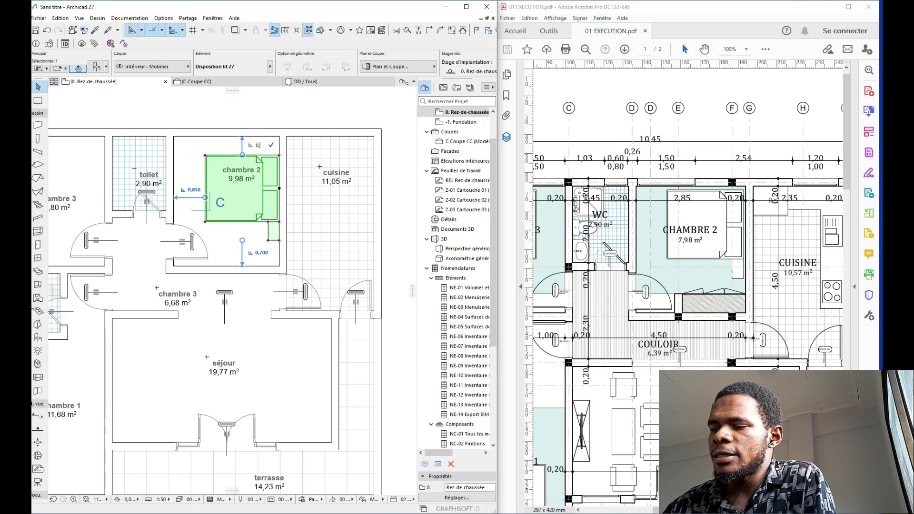
pyautogui.press('Return')
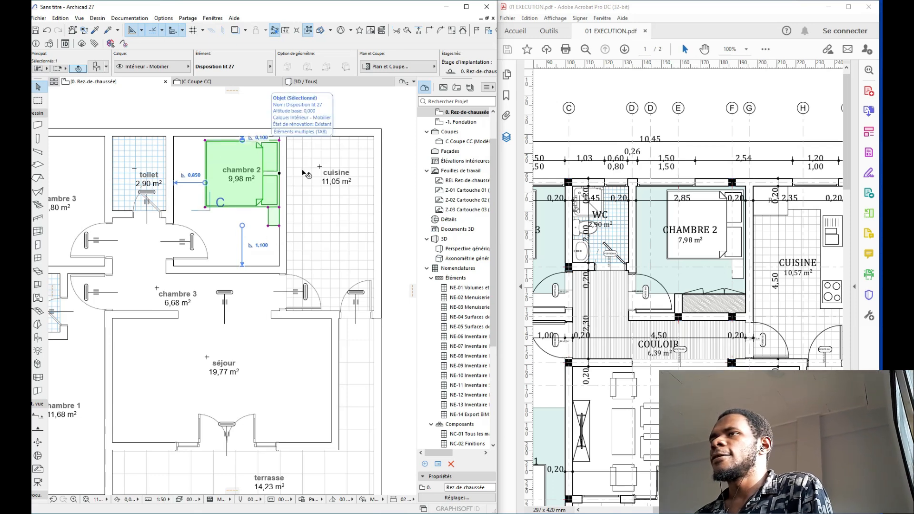
pyautogui.scroll(3, 305, 174)
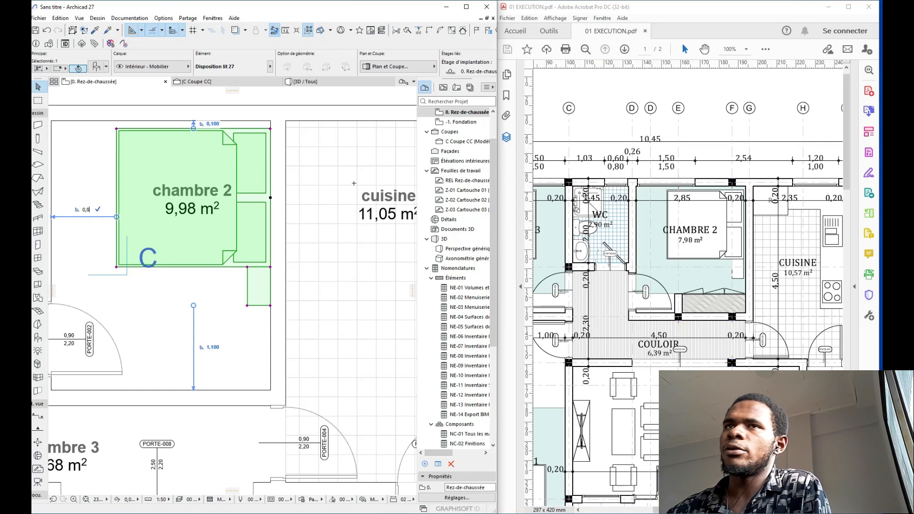
pyautogui.press('Return')
pyautogui.scroll(-1, 158, 198)
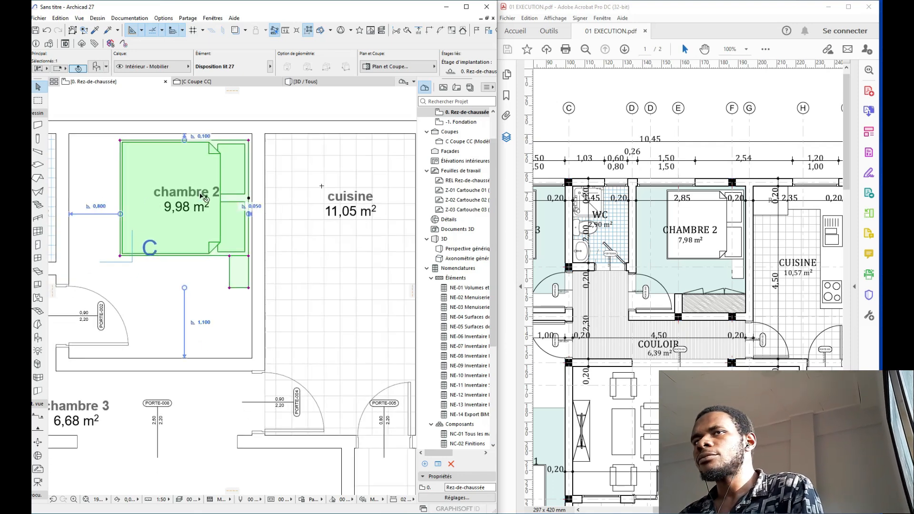
pyautogui.press('Escape')
# Step: Move the chambre 2 zone label to the room's lower-left
pyautogui.moveTo(201, 195); pyautogui.dragTo(220, 190, button='middle')
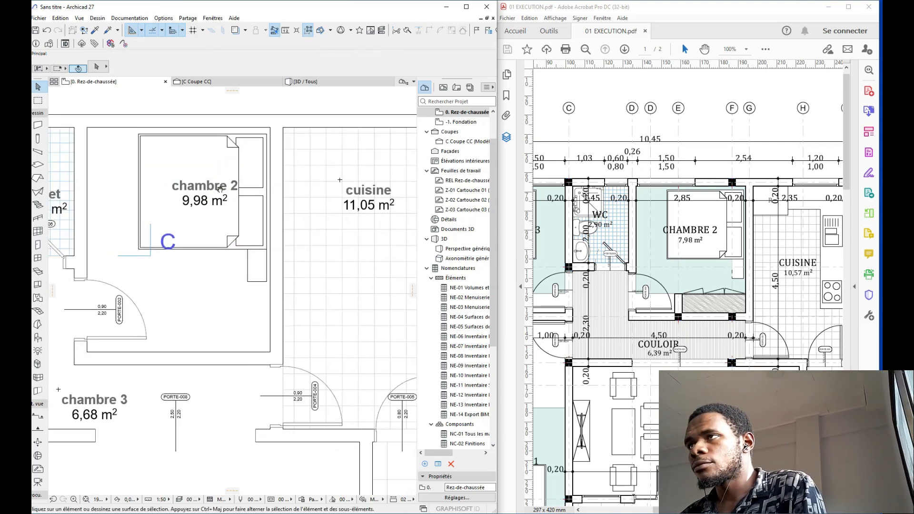
pyautogui.click(169, 176)
pyautogui.click(169, 175)
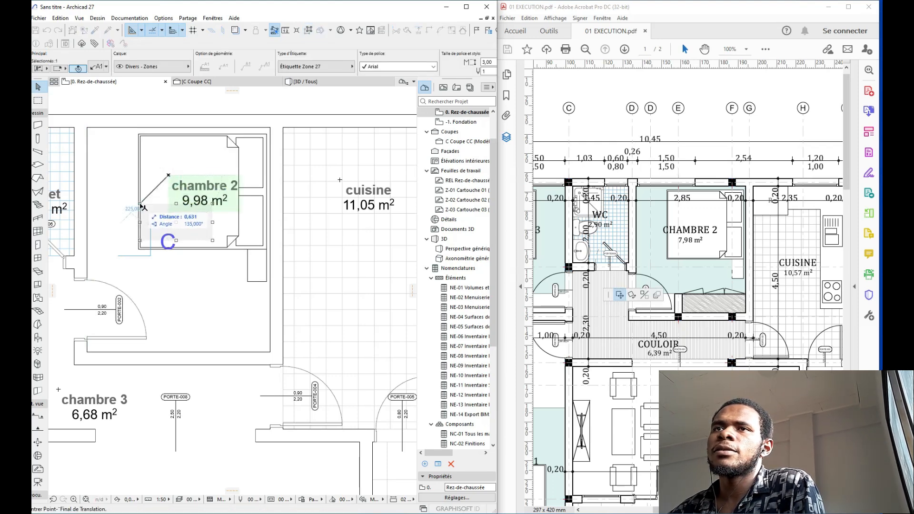
pyautogui.click(140, 207)
pyautogui.scroll(-4, 140, 210)
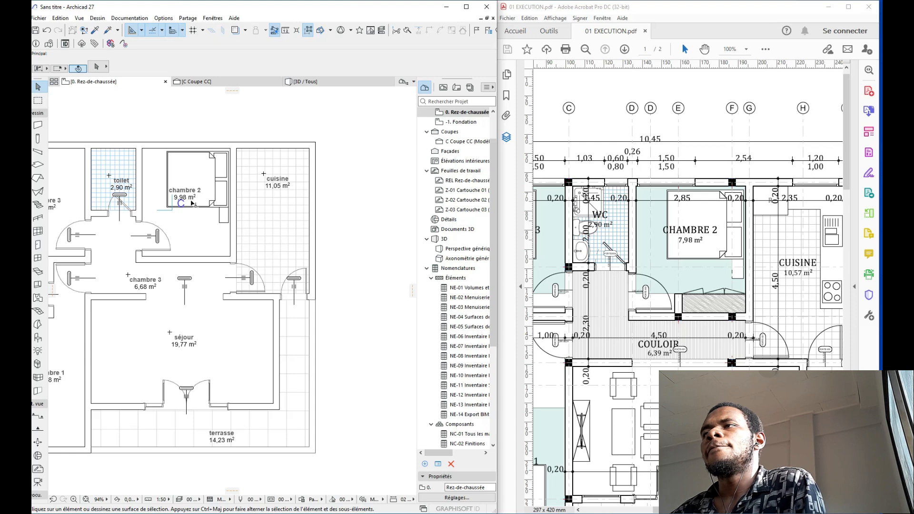
pyautogui.moveTo(165, 195); pyautogui.dragTo(245, 208, button='middle')
pyautogui.scroll(-1, 245, 209)
pyautogui.scroll(-2, 703, 246)
pyautogui.scroll(1, 703, 246)
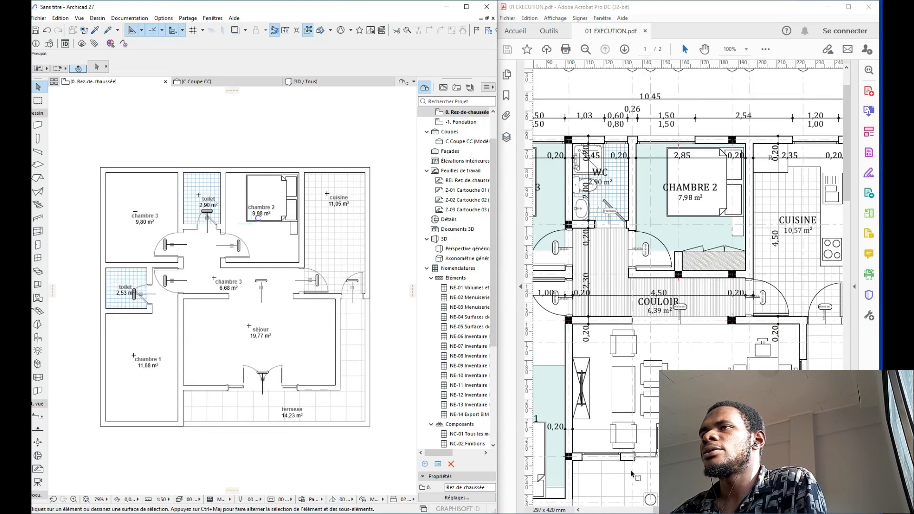
pyautogui.moveTo(658, 510); pyautogui.dragTo(622, 510)
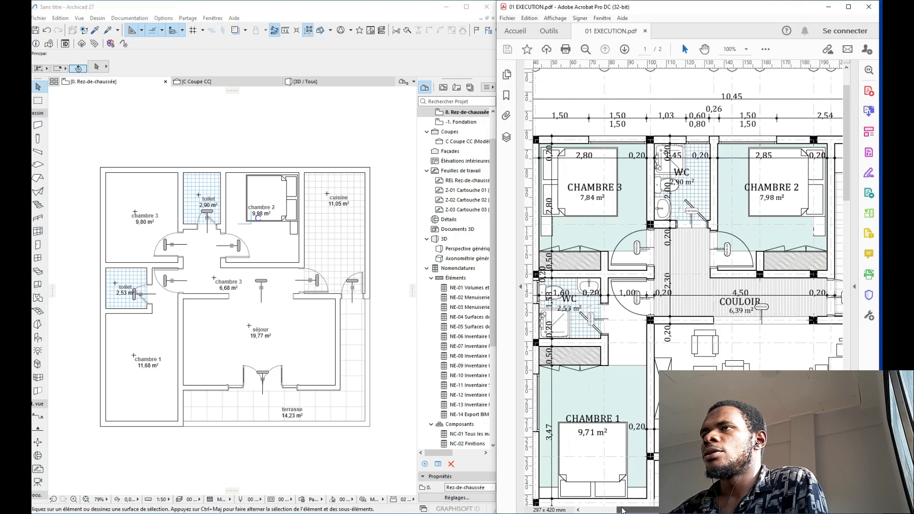
# Step: Copy the bed from chambre 2 into chambre 3
pyautogui.click(287, 188)
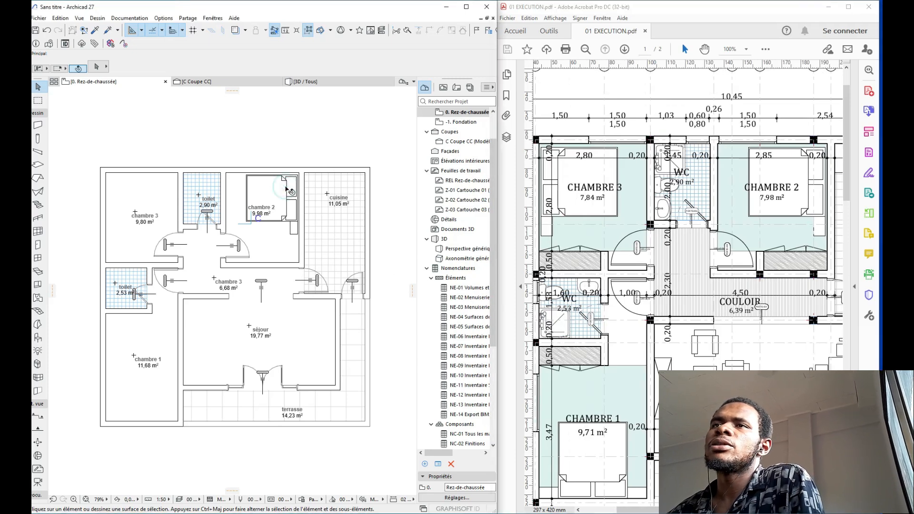
pyautogui.click(288, 189)
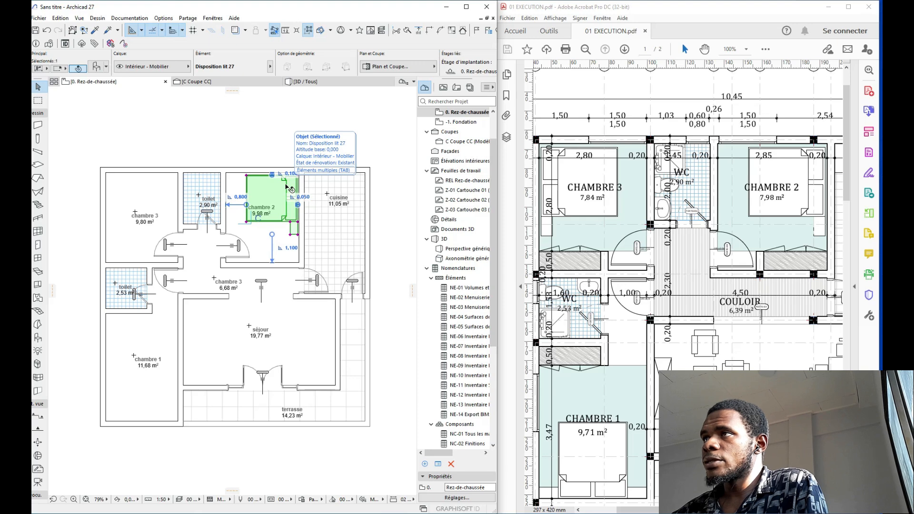
pyautogui.scroll(5, 245, 218)
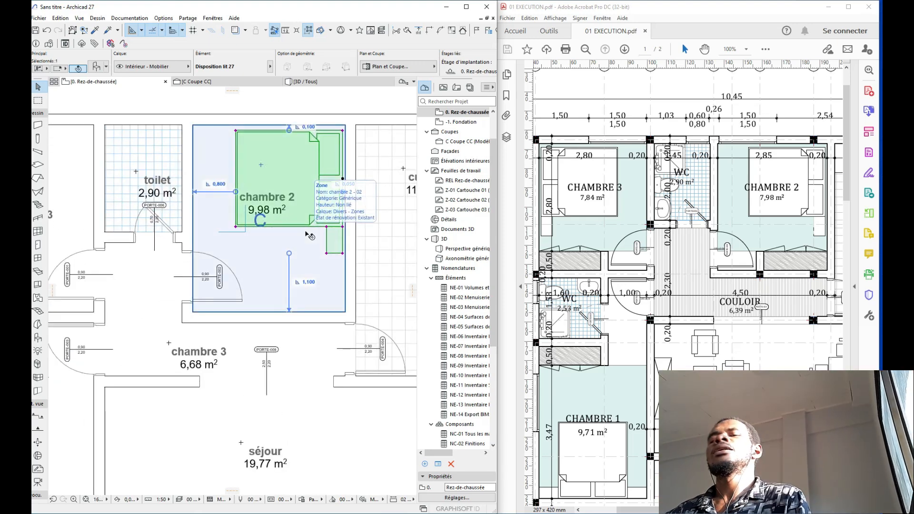
pyautogui.press('Escape')
pyautogui.scroll(-2, 290, 217)
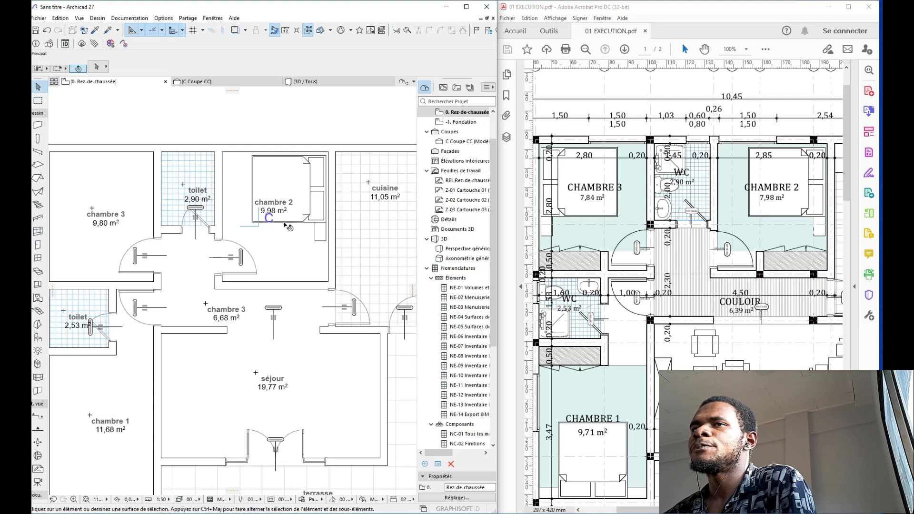
pyautogui.scroll(1, 285, 223)
pyautogui.click(310, 219)
pyautogui.hotkey('ctrl', 'shift', 'd')
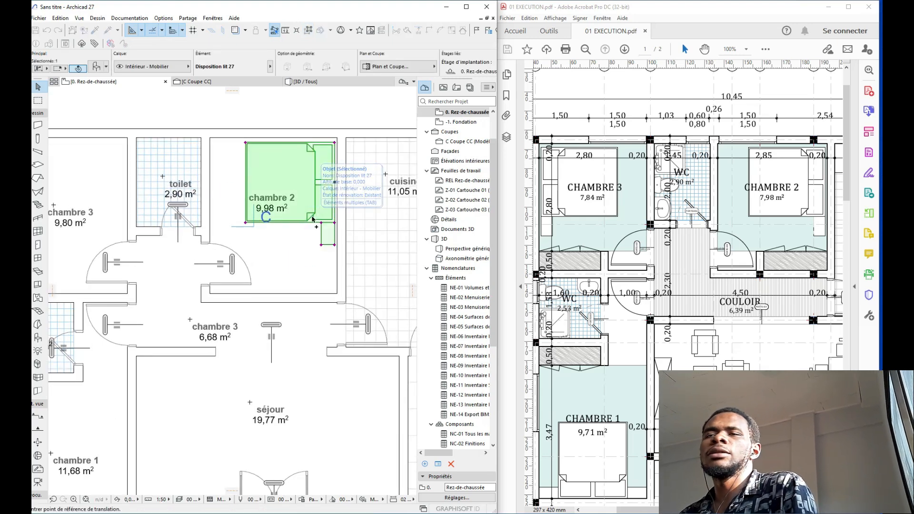
pyautogui.click(335, 141)
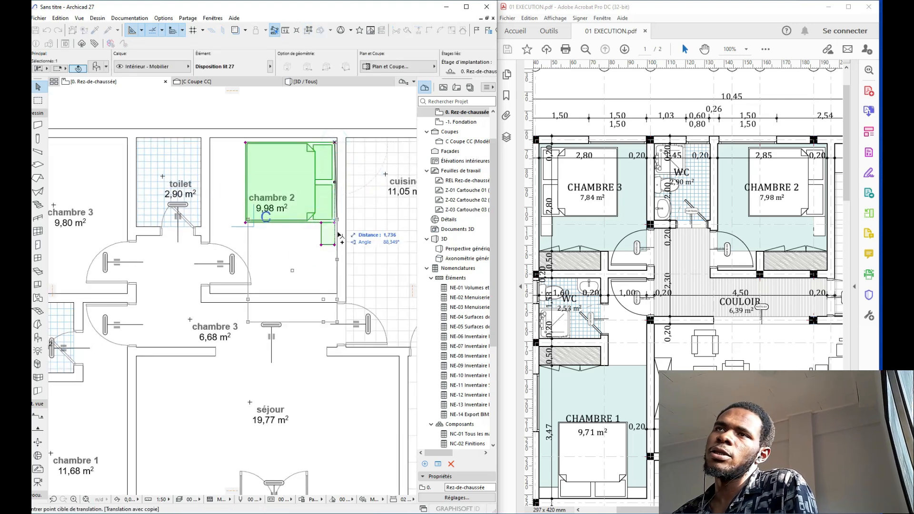
pyautogui.click(334, 270)
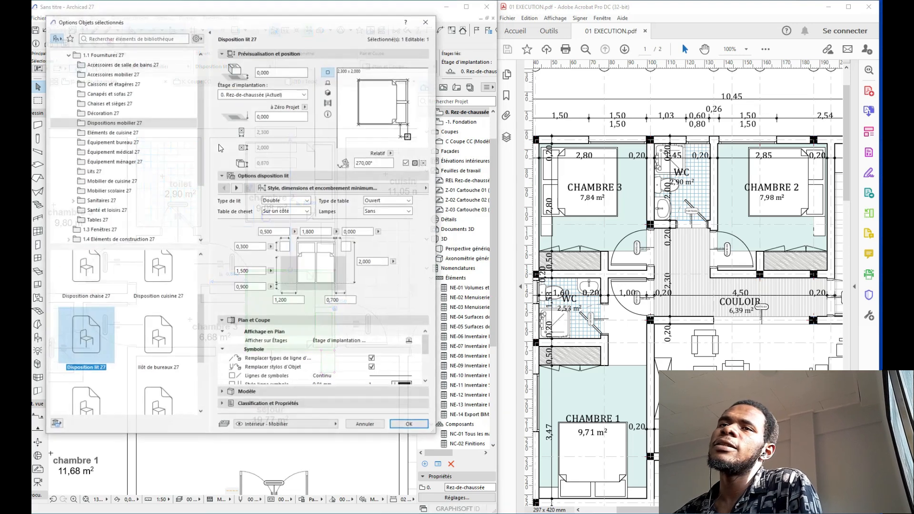
# Step: Choose the Penderie variable 27 wardrobe from the cabinets and shelving objects
pyautogui.scroll(1, 131, 119)
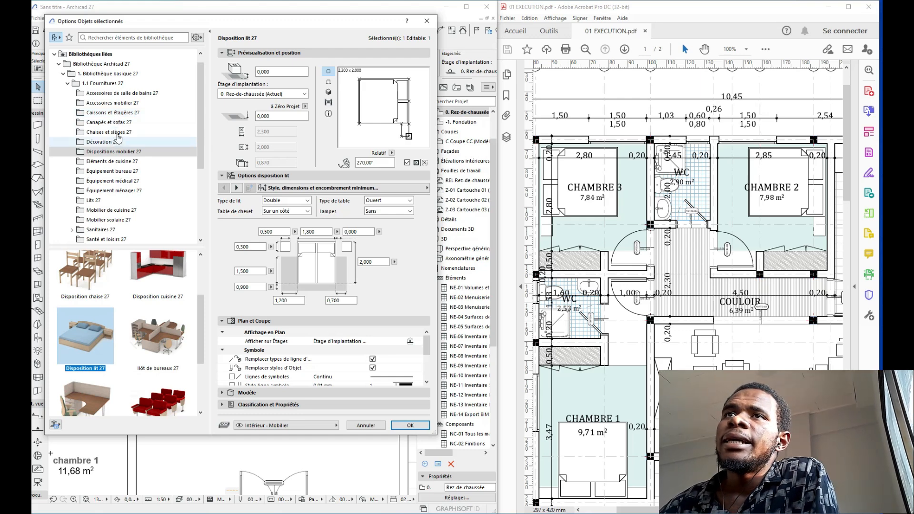
pyautogui.click(116, 114)
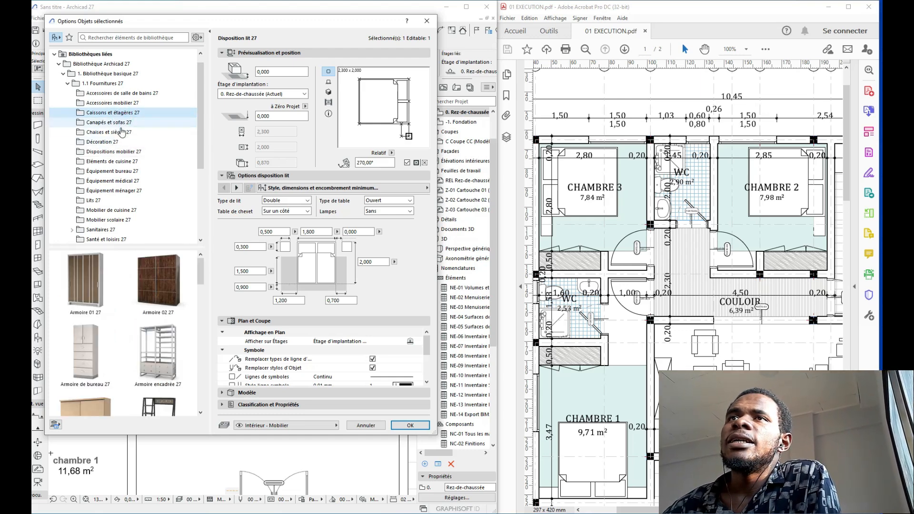
pyautogui.scroll(-5, 130, 280)
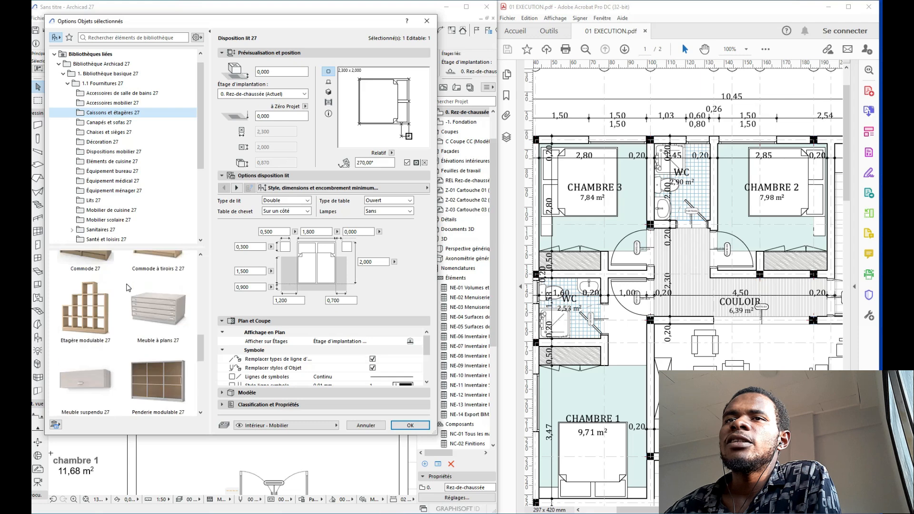
pyautogui.scroll(-3, 129, 287)
pyautogui.click(108, 336)
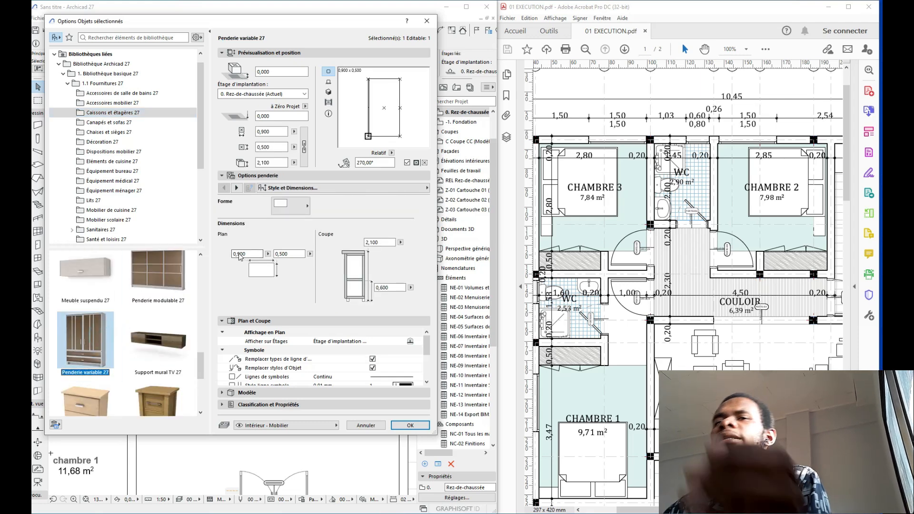
pyautogui.click(297, 208)
pyautogui.click(296, 209)
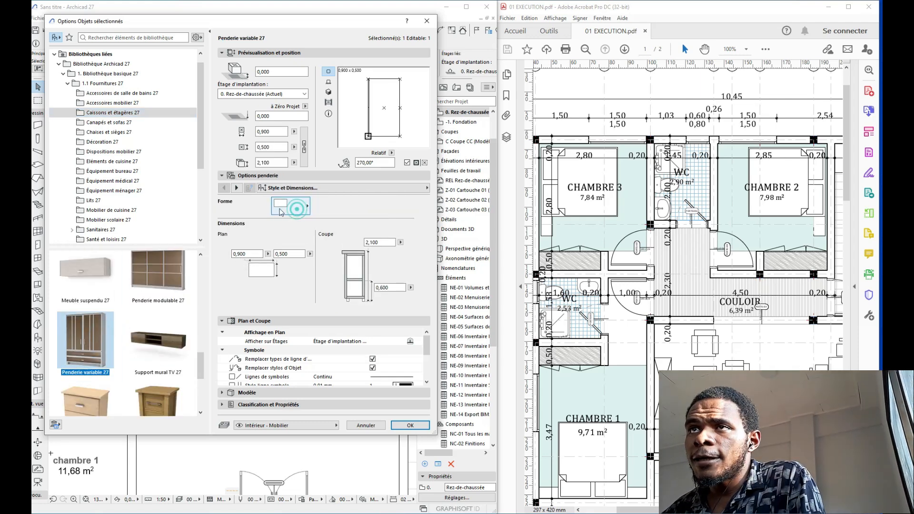
# Step: Set the wardrobe's 2D detail level to Symbole with the eighth symbol type
pyautogui.click(238, 189)
pyautogui.click(237, 189)
pyautogui.click(237, 188)
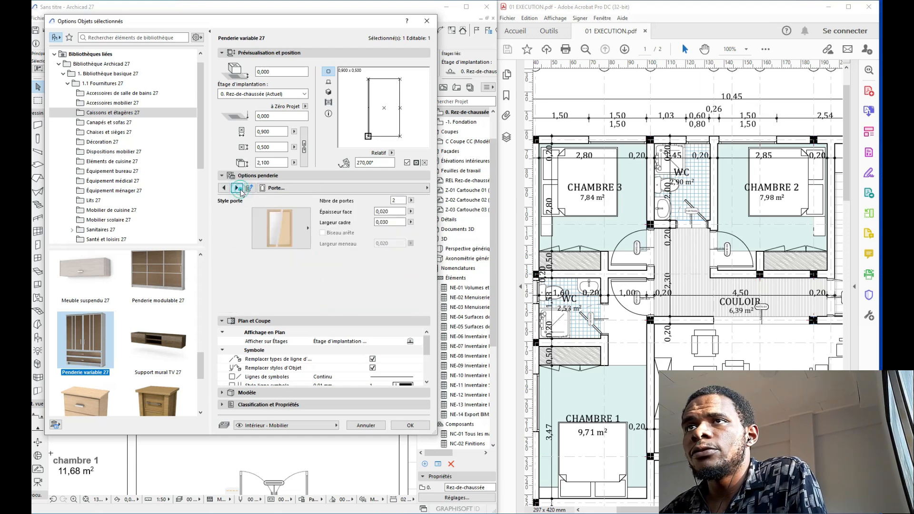
pyautogui.click(237, 188)
pyautogui.click(237, 188)
pyautogui.click(237, 188)
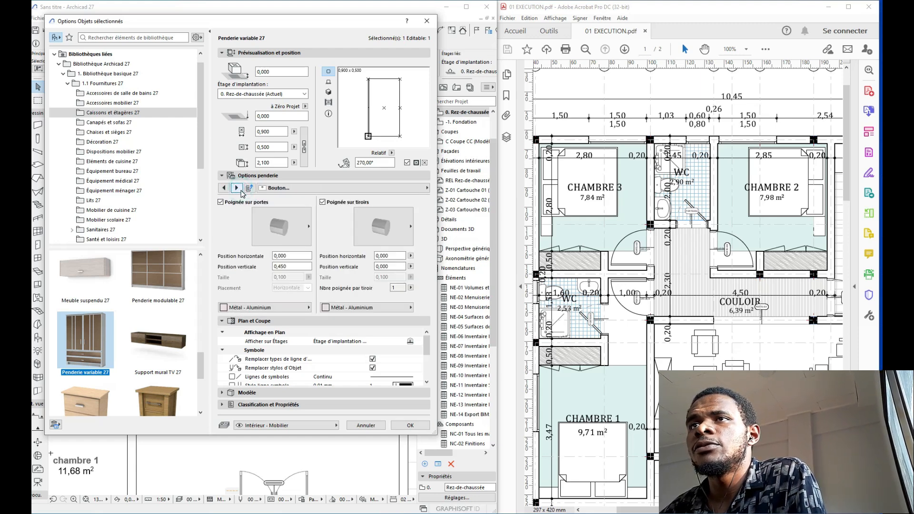
pyautogui.click(236, 188)
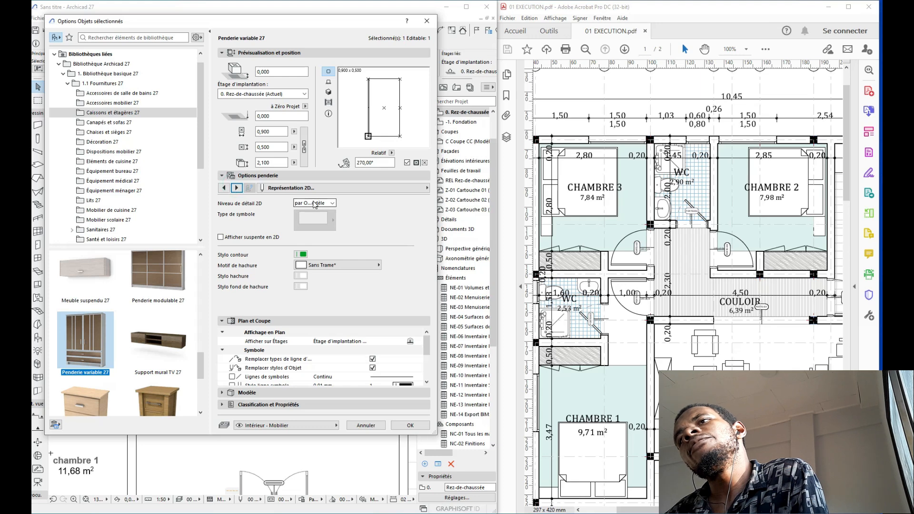
pyautogui.click(313, 204)
pyautogui.click(318, 213)
pyautogui.click(303, 229)
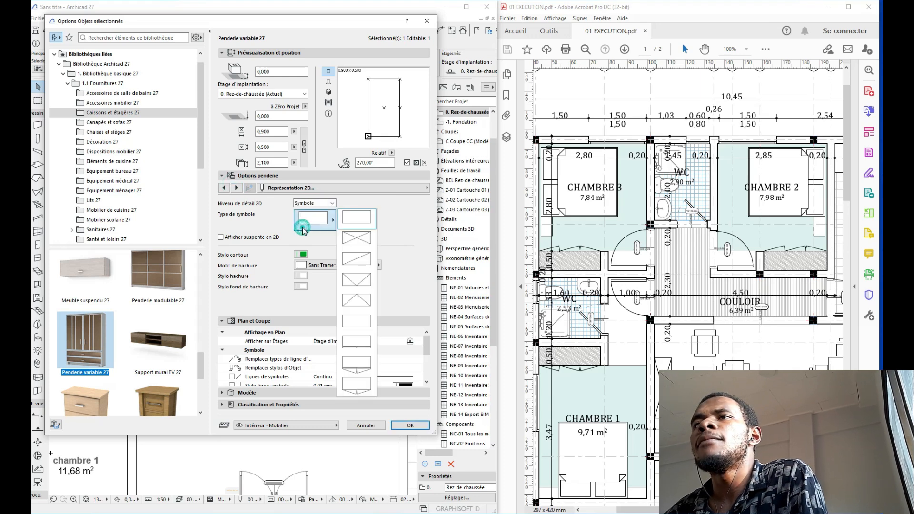
pyautogui.click(358, 369)
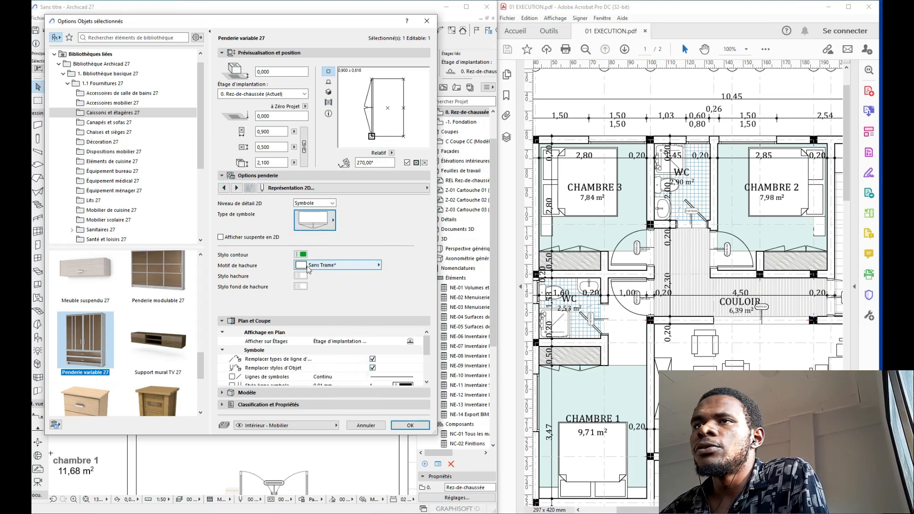
pyautogui.click(306, 265)
# Step: Give the wardrobe a Bois 135 hatch pattern and choose its hatch pen
pyautogui.click(407, 150)
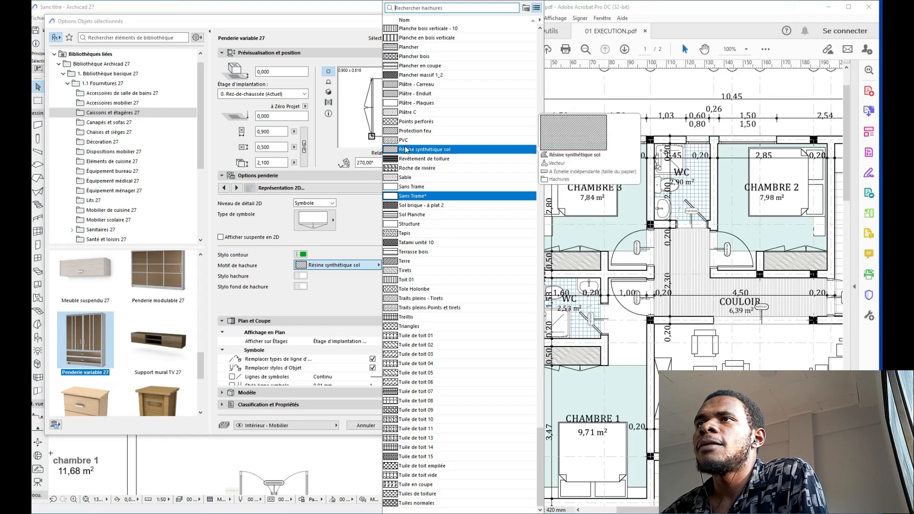
pyautogui.scroll(3, 406, 151)
pyautogui.scroll(11, 406, 151)
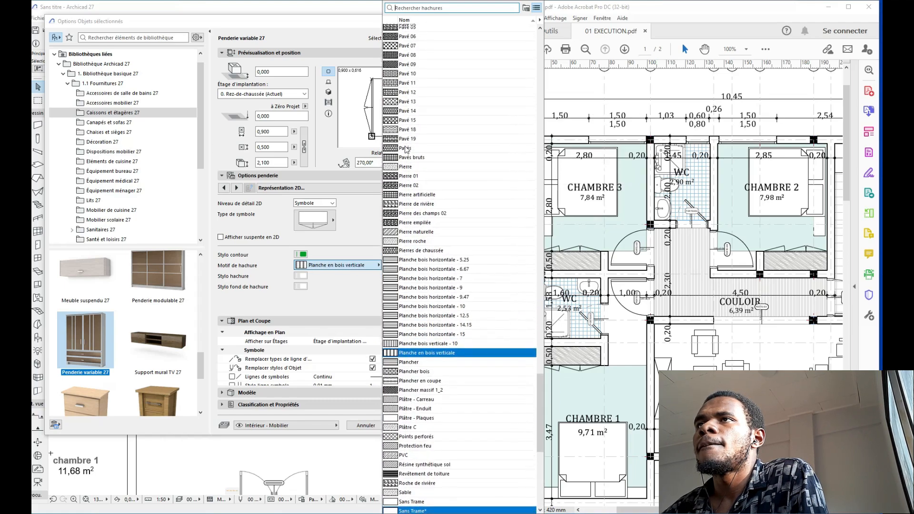
pyautogui.scroll(20, 405, 150)
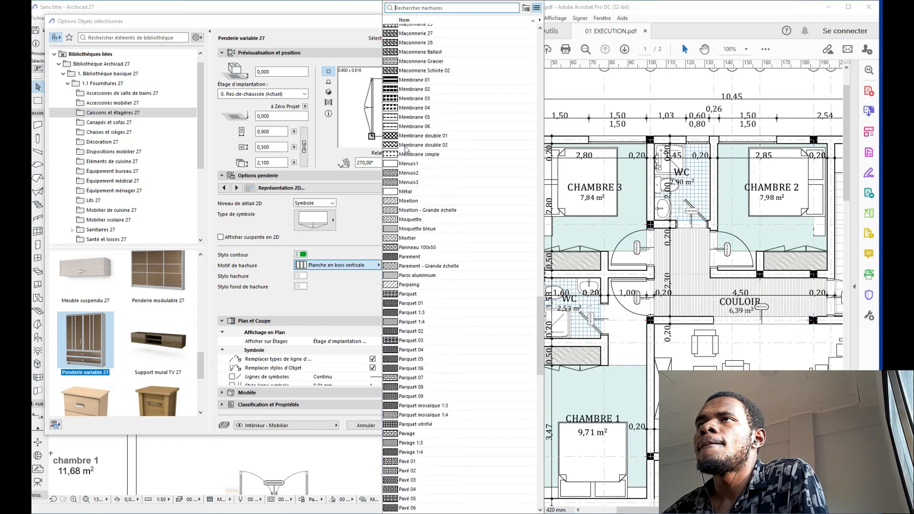
pyautogui.scroll(20, 406, 151)
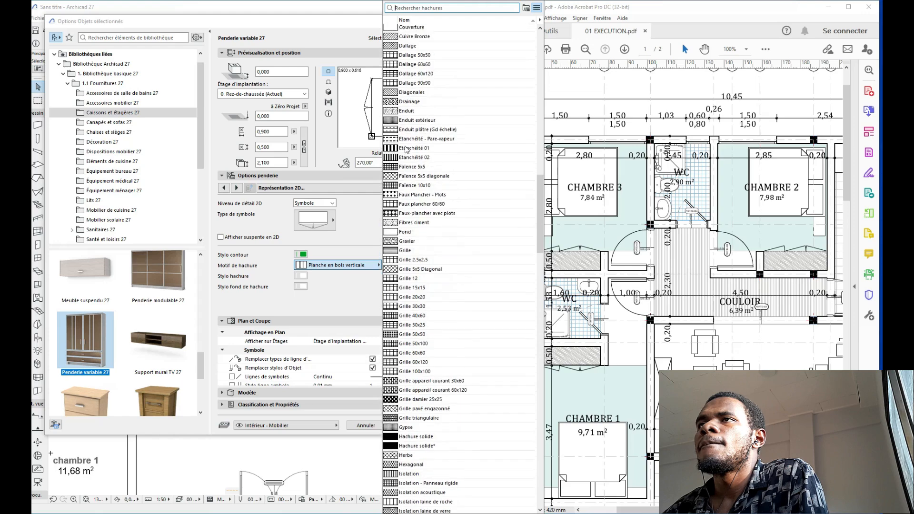
pyautogui.scroll(6, 405, 150)
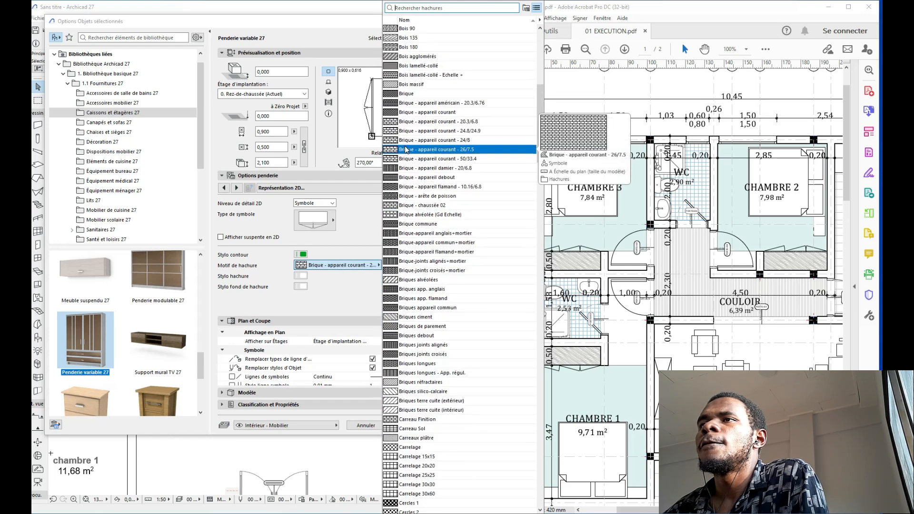
pyautogui.scroll(2, 405, 150)
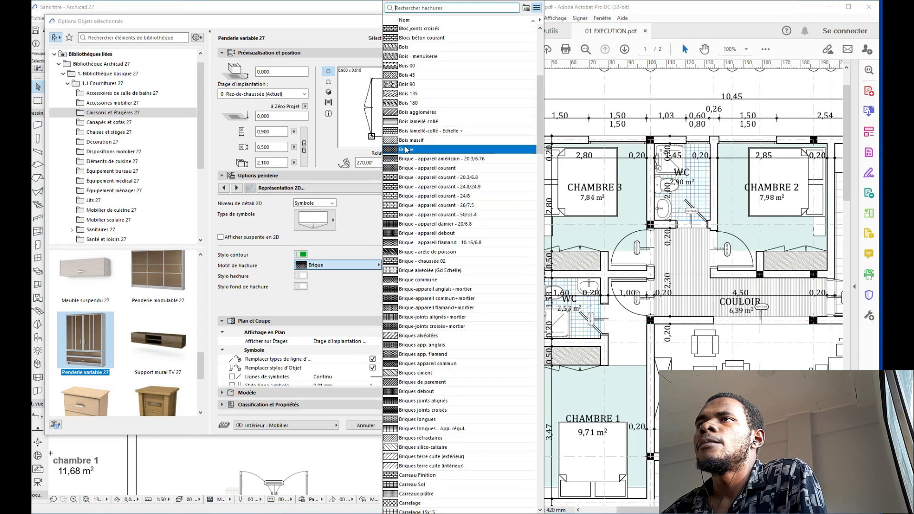
pyautogui.scroll(1, 402, 108)
pyautogui.click(404, 121)
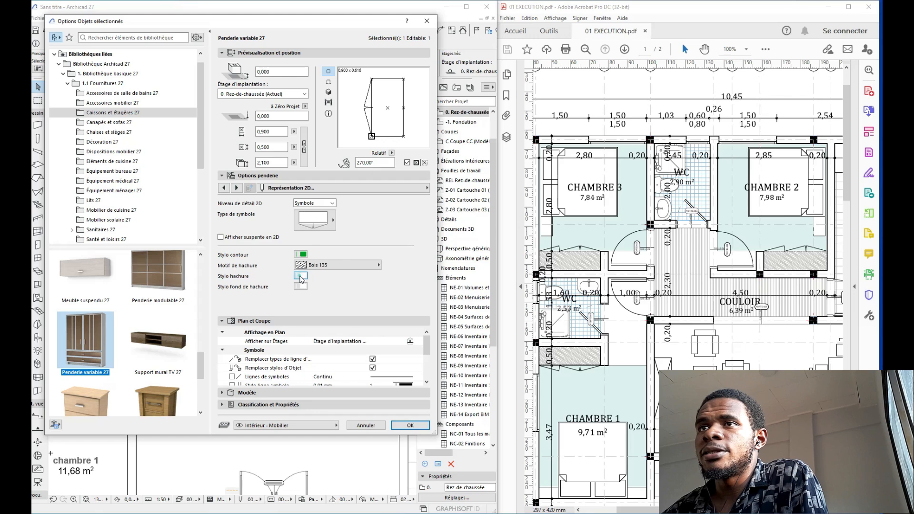
pyautogui.click(300, 276)
pyautogui.click(318, 315)
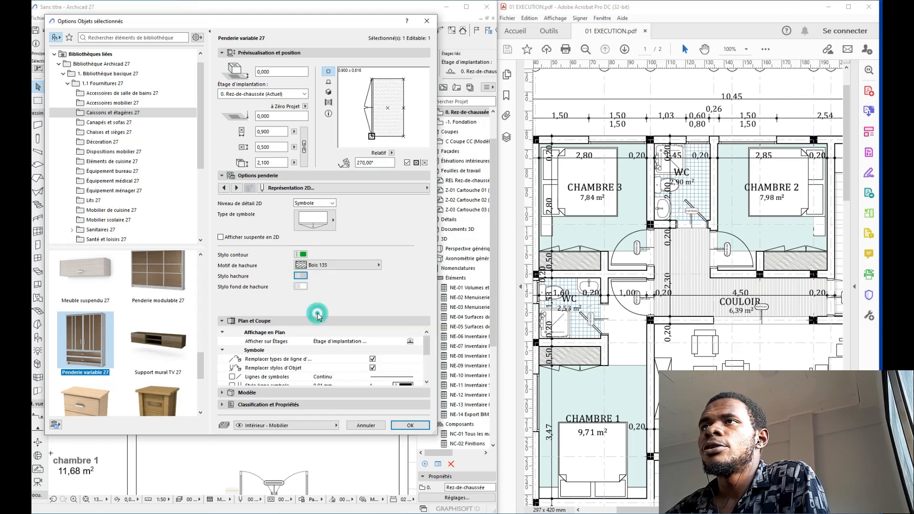
# Step: Show the wardrobe's hanging rail in 2D, rotate it to 180°, and make its outline black
pyautogui.click(225, 239)
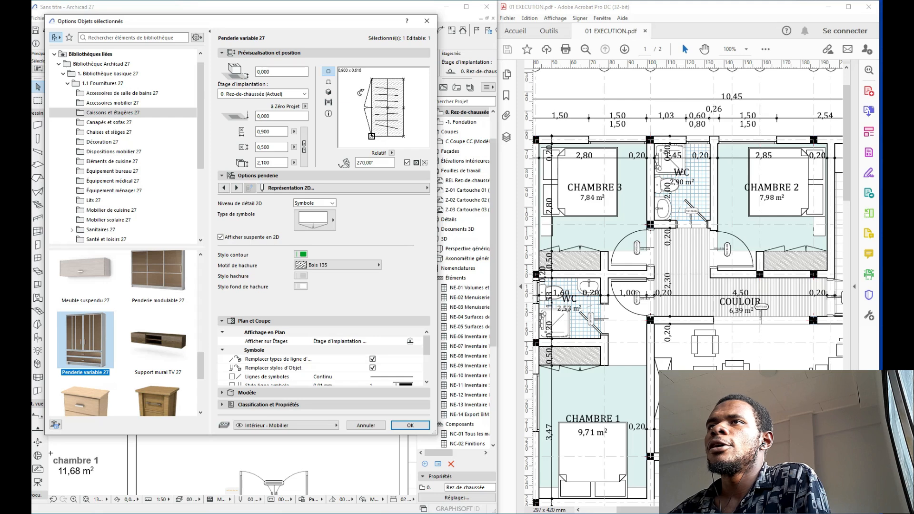
pyautogui.click(360, 92)
pyautogui.click(360, 92)
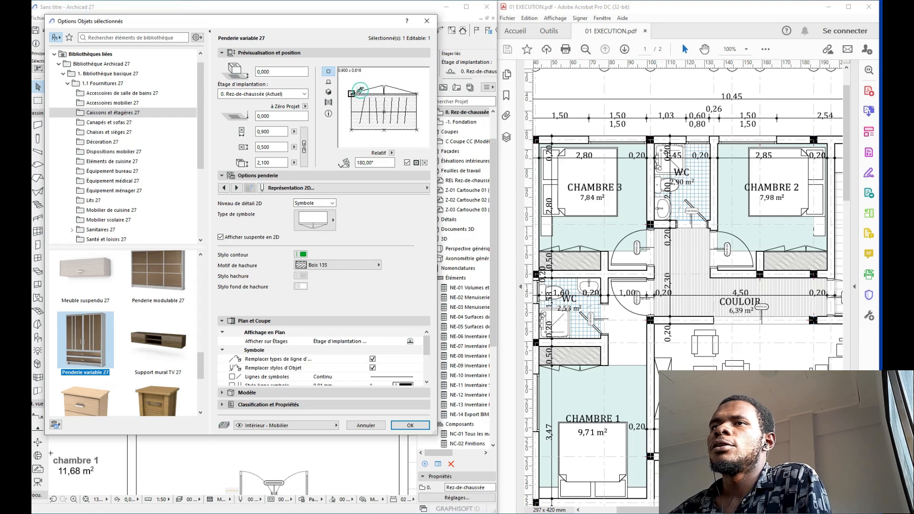
pyautogui.click(300, 254)
pyautogui.click(314, 257)
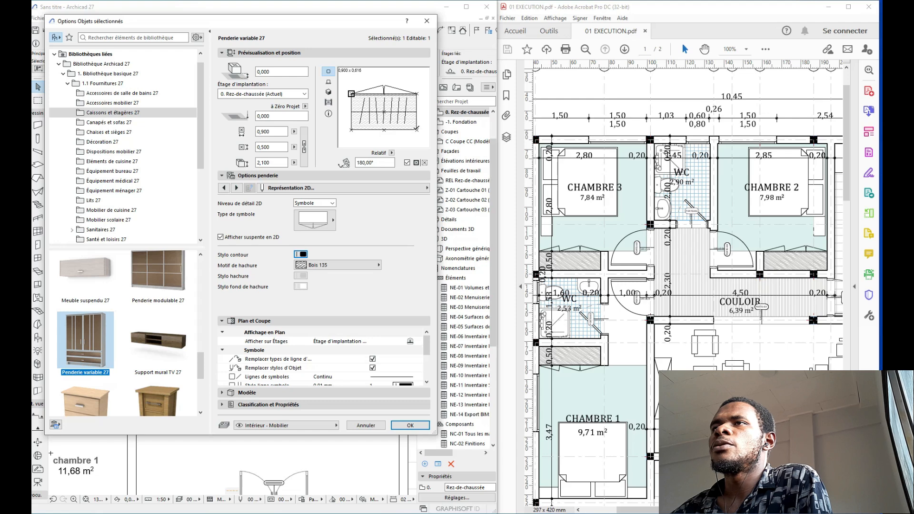
# Step: Place the wardrobe and move it up against the wall below chambre 2
pyautogui.click(408, 425)
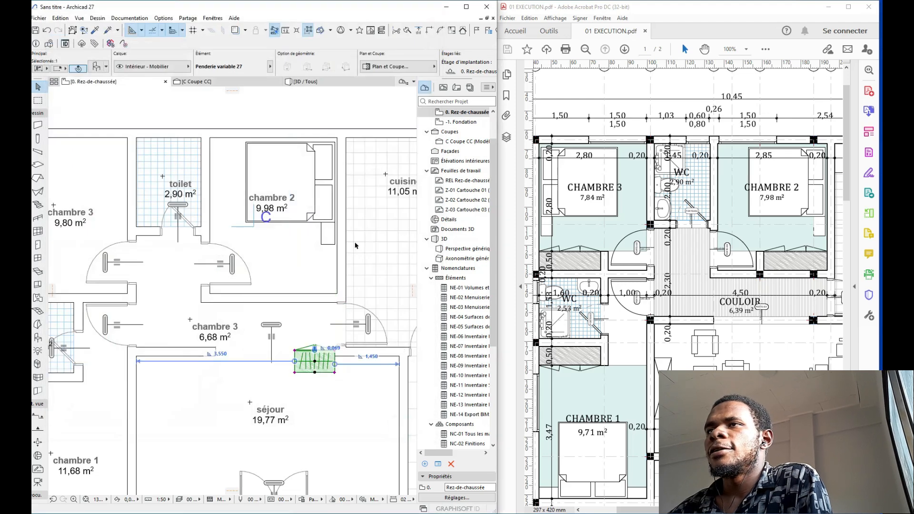
pyautogui.scroll(3, 350, 401)
pyautogui.hotkey('ctrl', 'd')
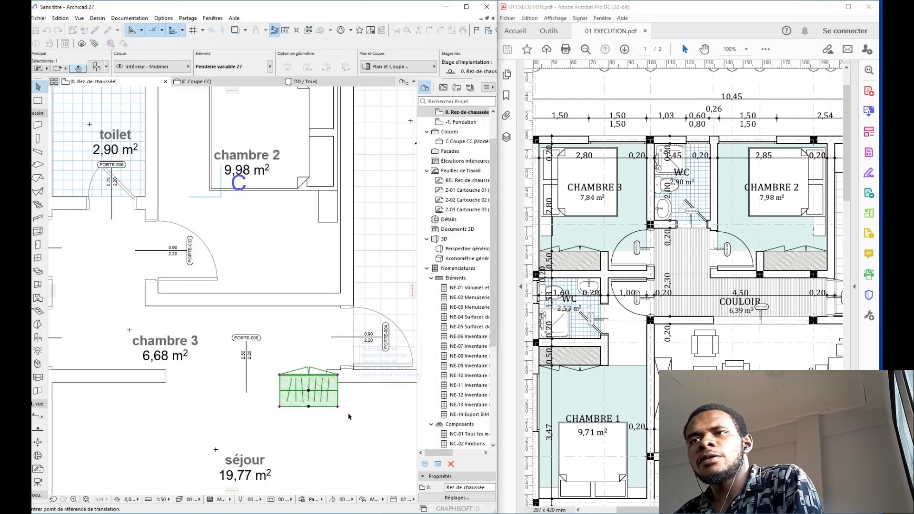
pyautogui.click(338, 407)
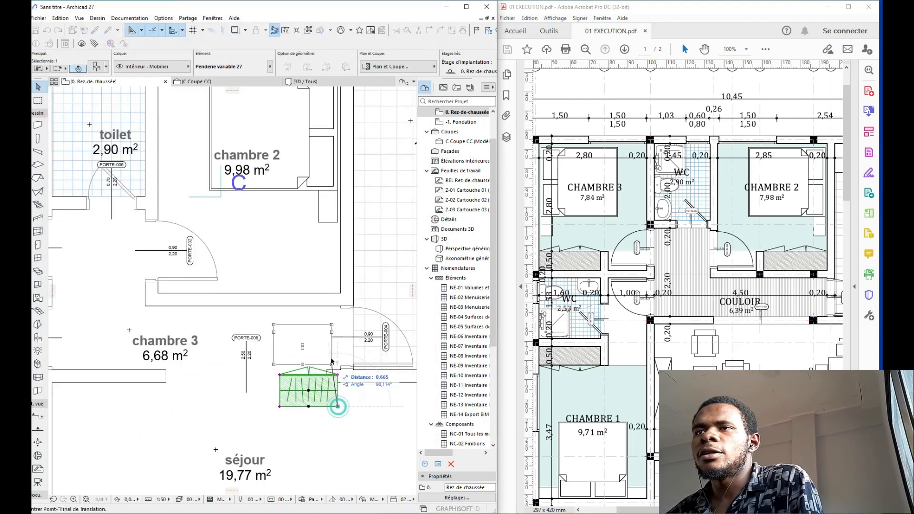
pyautogui.click(341, 293)
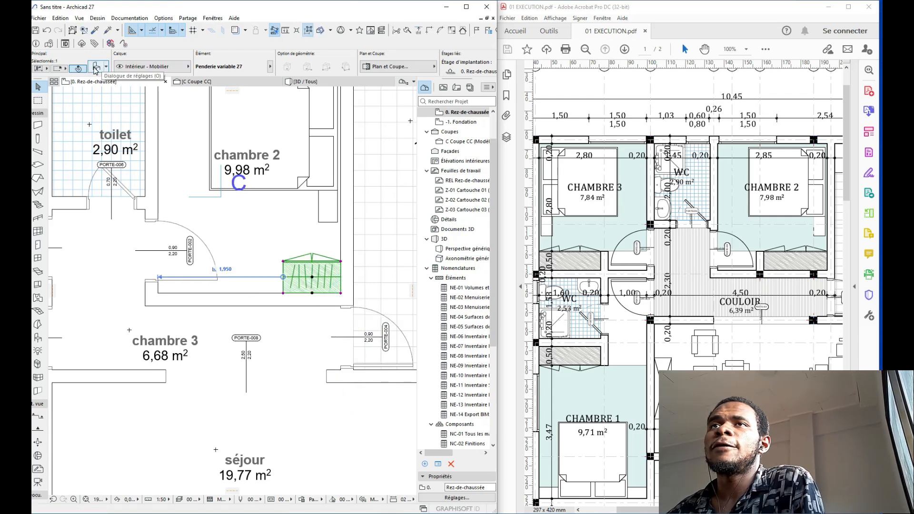
# Step: Review the wardrobe's door, drawer and handle settings, checking the number of doors
pyautogui.hotkey('ctrl', 't')
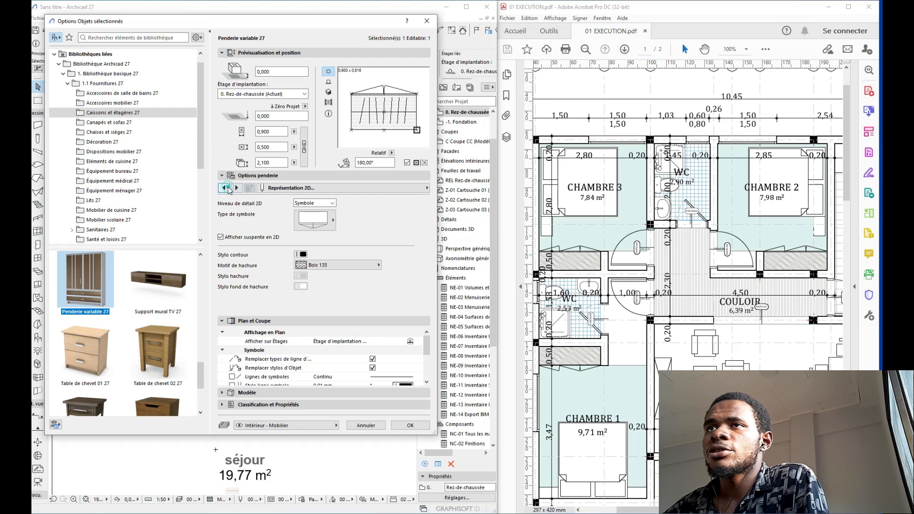
pyautogui.click(227, 188)
pyautogui.click(227, 188)
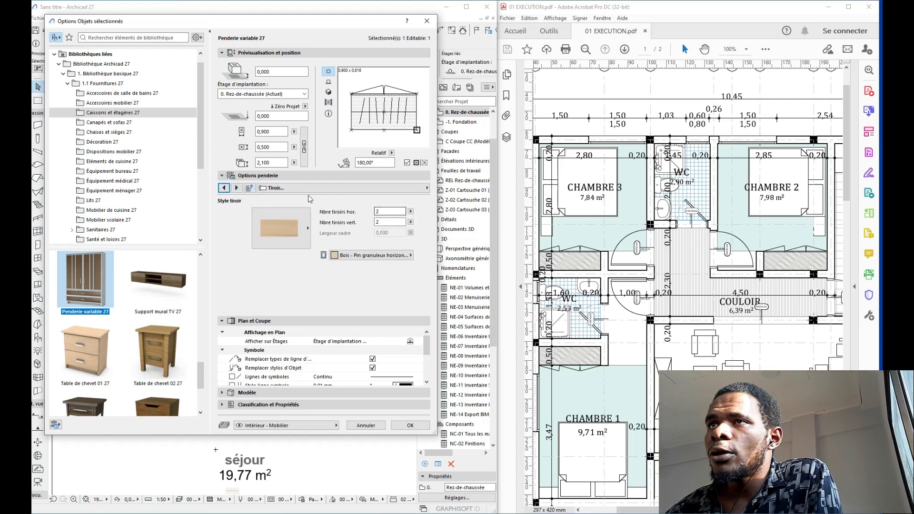
pyautogui.click(236, 188)
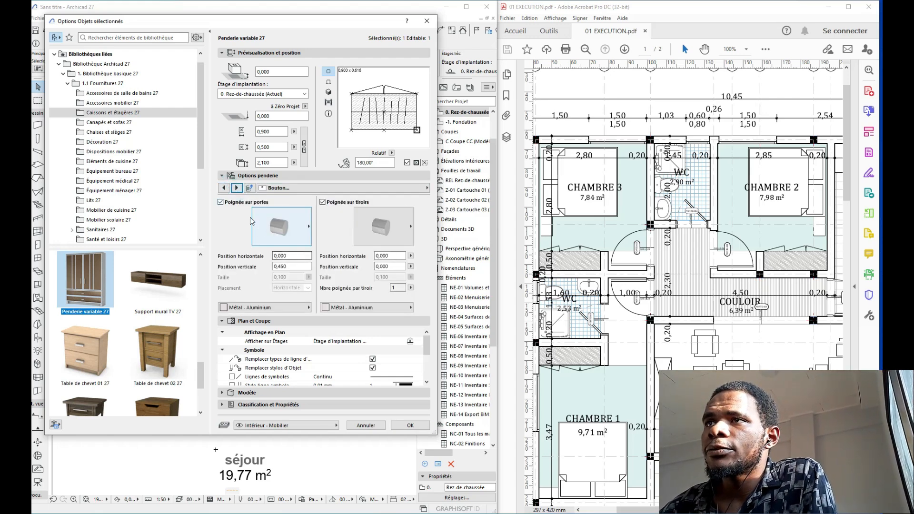
pyautogui.click(225, 188)
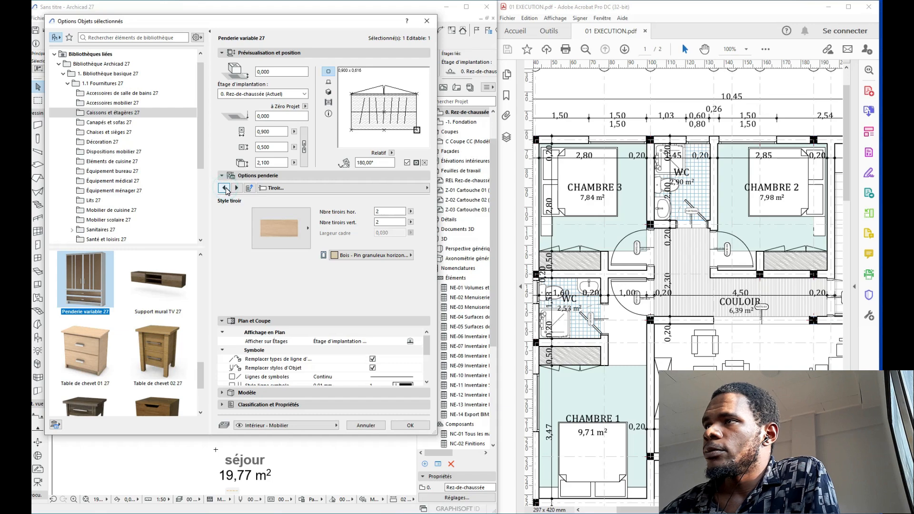
pyautogui.click(225, 188)
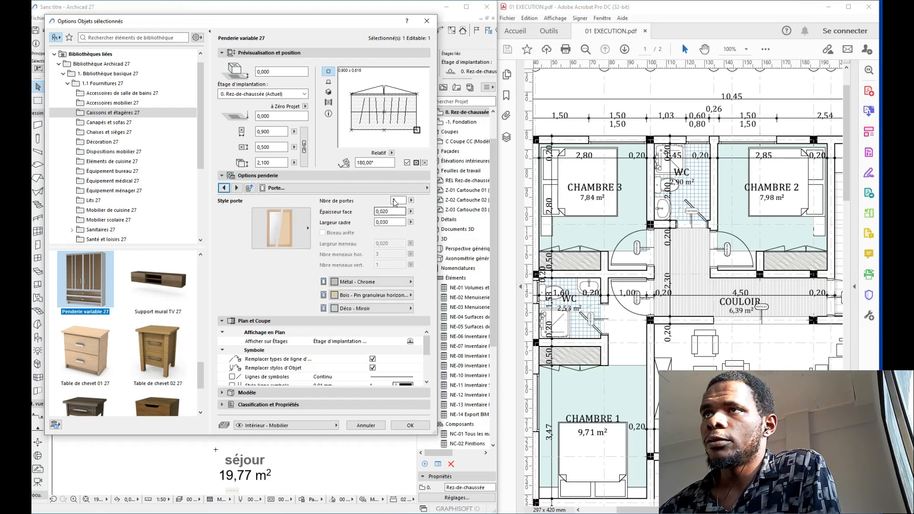
pyautogui.click(395, 200)
pyautogui.press('Return')
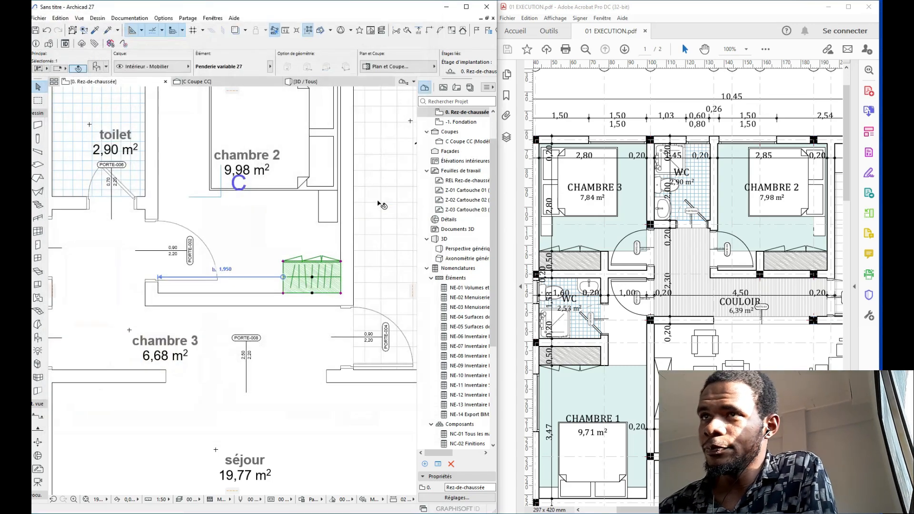
# Step: Widen the wardrobe to 1,600 through the Info Box size field
pyautogui.scroll(3, 291, 238)
pyautogui.scroll(1, 291, 238)
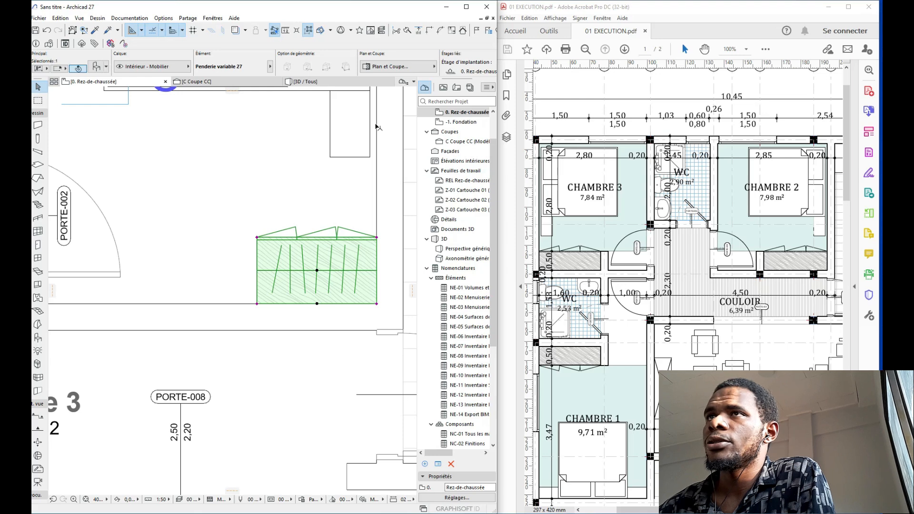
pyautogui.scroll(-3, 374, 69)
pyautogui.click(387, 63)
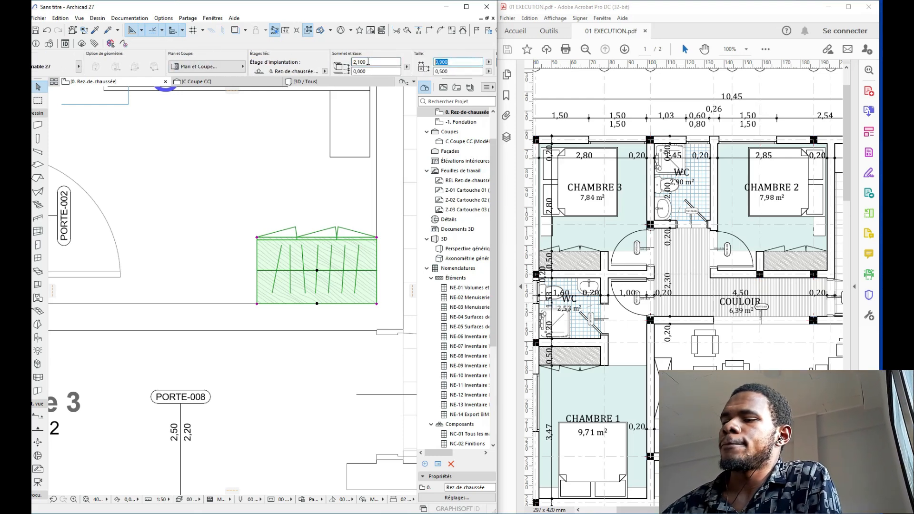
pyautogui.write('1,600')
pyautogui.press('Return')
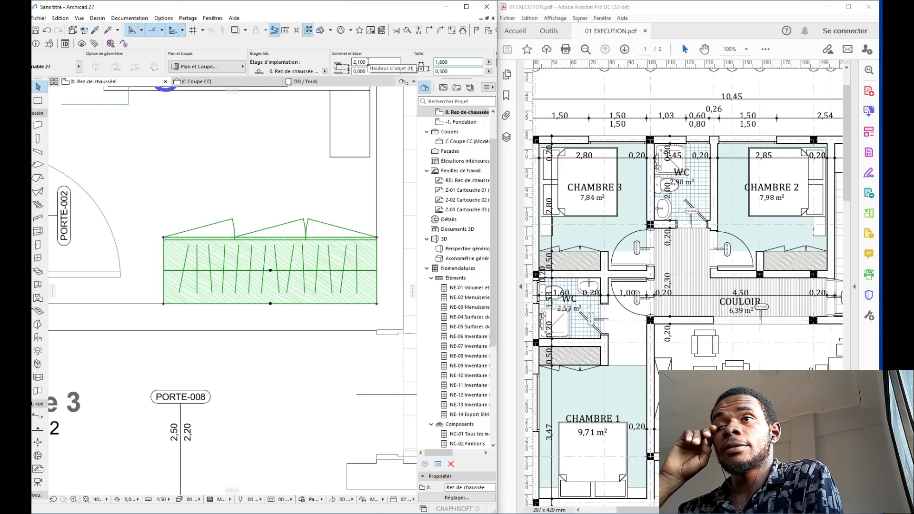
pyautogui.press('Escape')
pyautogui.scroll(-5, 339, 227)
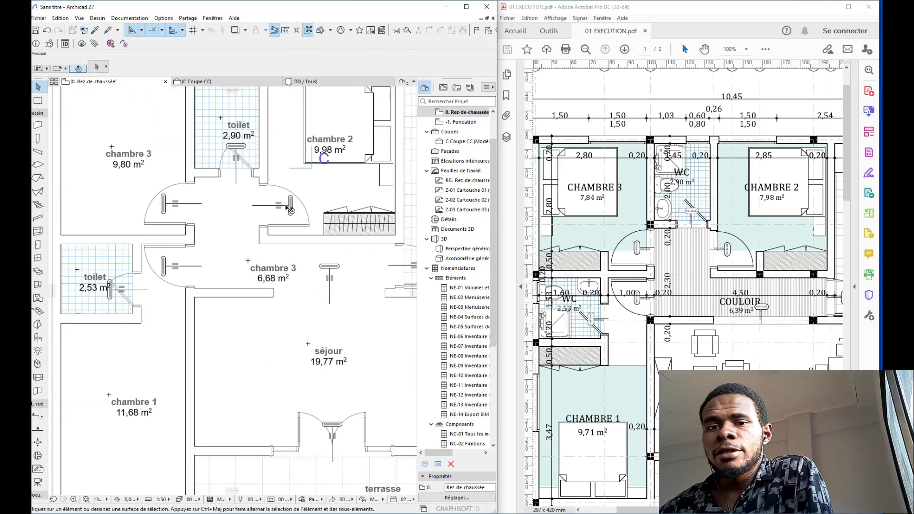
# Step: Draw a short wall with an existing wall's settings, ending level with the closet corner
pyautogui.keyDown('alt'); pyautogui.click(267, 130); pyautogui.keyUp('alt')
pyautogui.scroll(3, 302, 248)
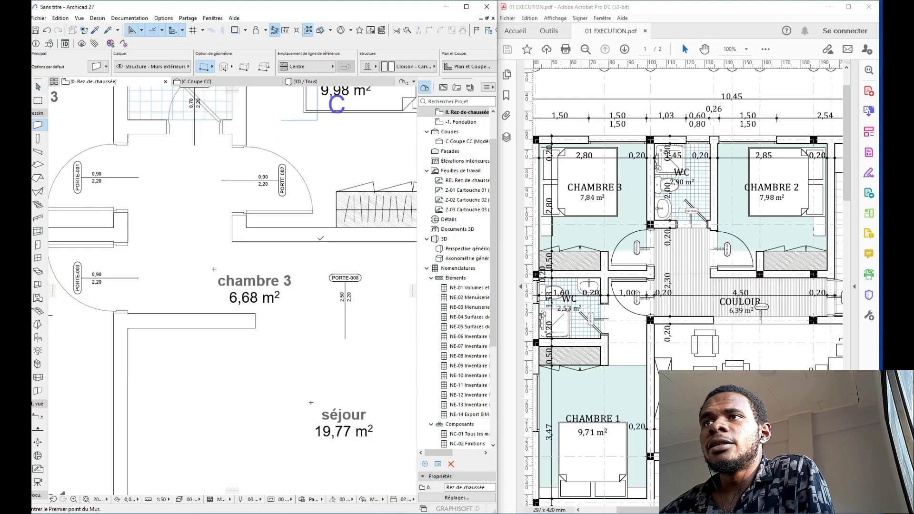
pyautogui.click(327, 231)
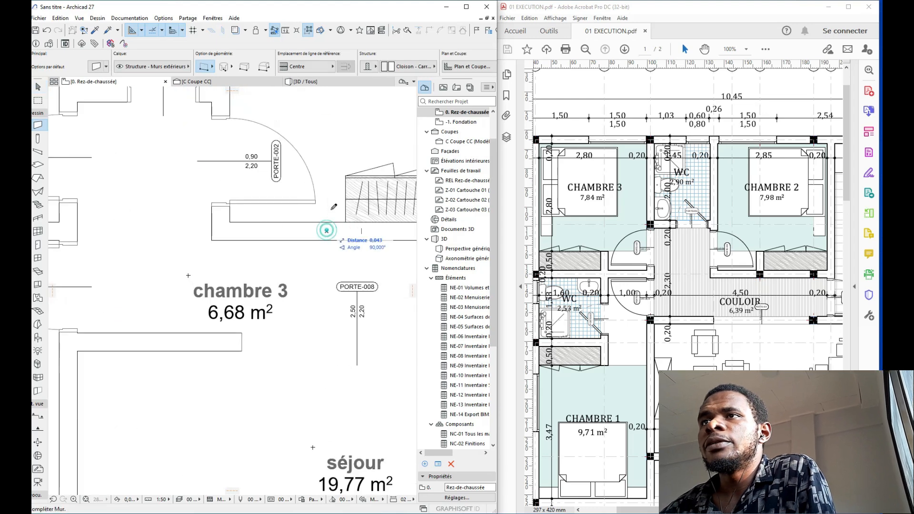
pyautogui.click(346, 176)
pyautogui.press('Escape')
# Step: Move the new short wall into place beside the chambre 2 wardrobe
pyautogui.click(331, 206)
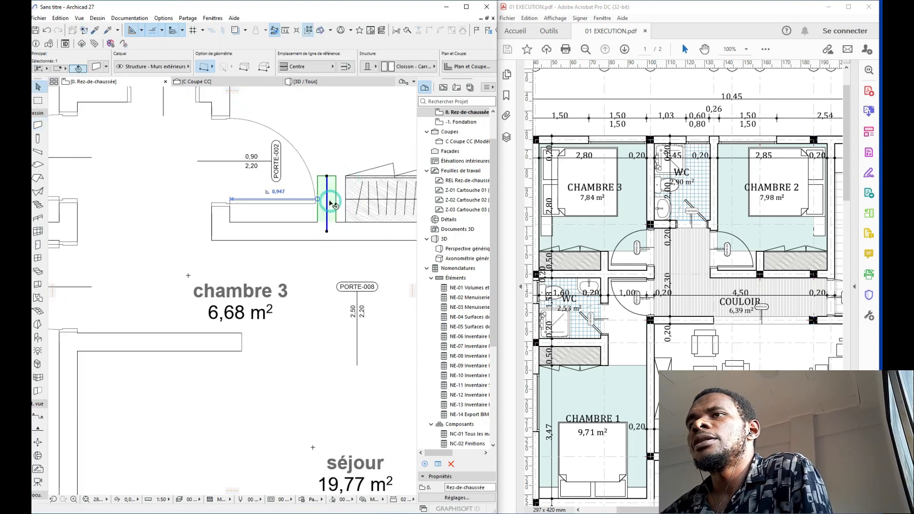
pyautogui.hotkey('ctrl', 'd')
pyautogui.scroll(2, 329, 206)
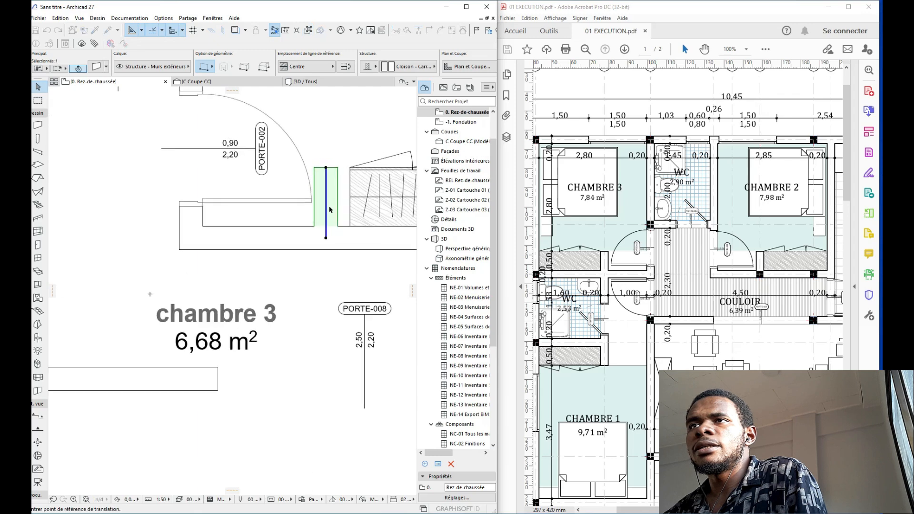
pyautogui.click(339, 229)
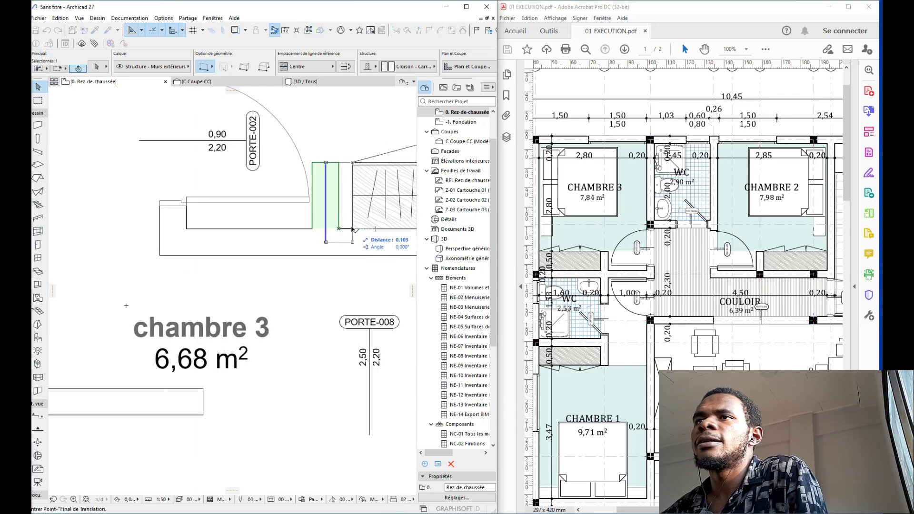
pyautogui.click(352, 229)
pyautogui.scroll(-4, 333, 228)
pyautogui.moveTo(315, 228); pyautogui.dragTo(291, 233, button='middle')
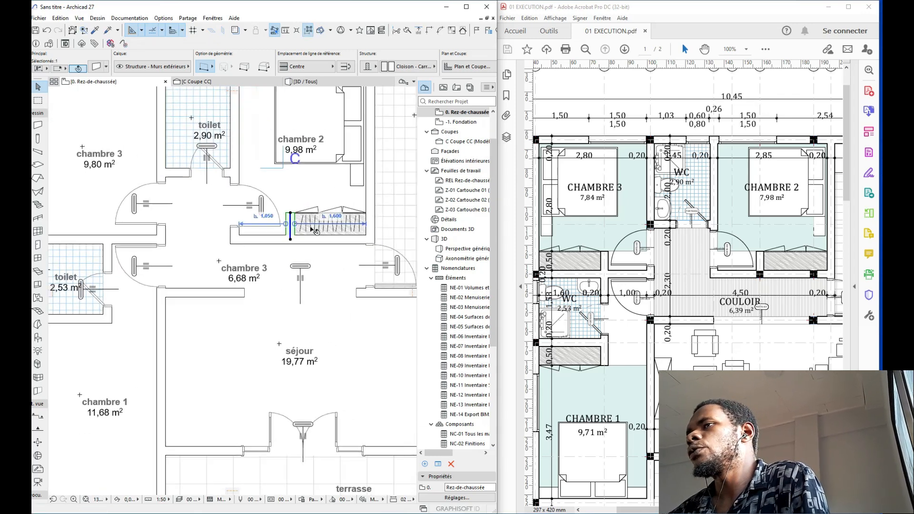
pyautogui.moveTo(341, 209); pyautogui.dragTo(269, 231, button='middle')
# Step: Group the chambre 2 bed and wardrobe together with Ctrl+G
pyautogui.press('Escape')
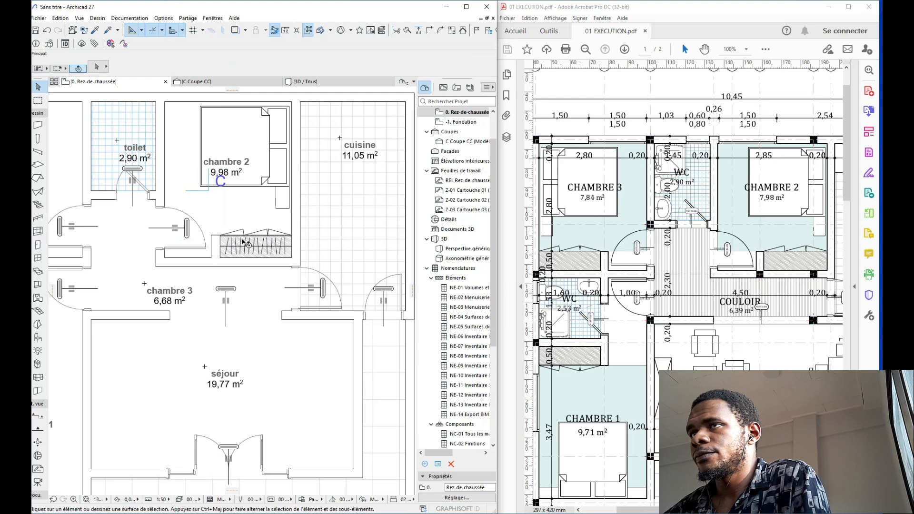
pyautogui.scroll(5, 241, 239)
pyautogui.click(260, 232)
pyautogui.scroll(-4, 261, 234)
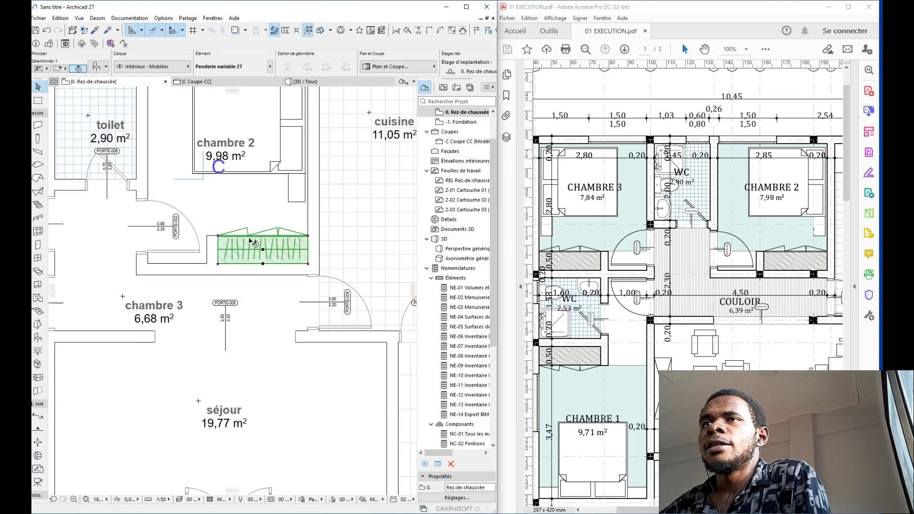
pyautogui.press('Escape')
pyautogui.moveTo(286, 194); pyautogui.dragTo(316, 225, button='middle')
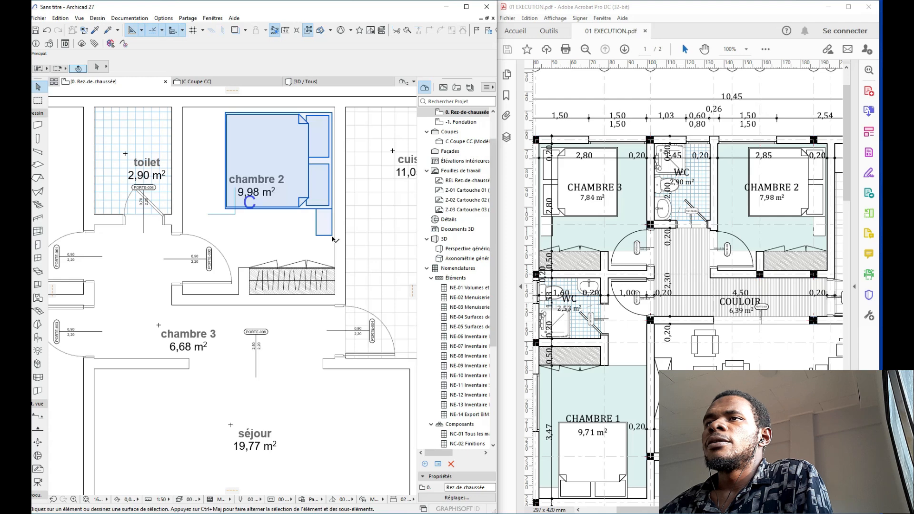
pyautogui.click(330, 233)
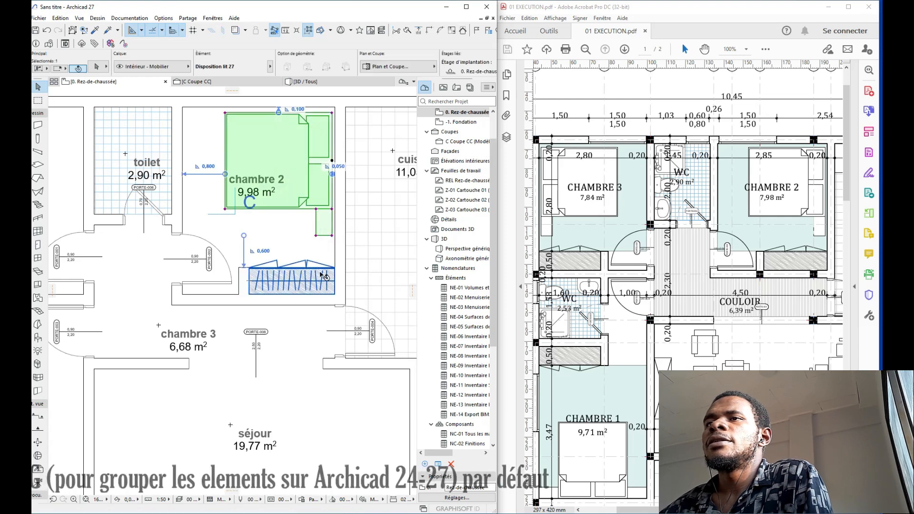
pyautogui.keyDown('shift'); pyautogui.click(304, 276); pyautogui.keyUp('shift')
pyautogui.hotkey('ctrl', 'g')
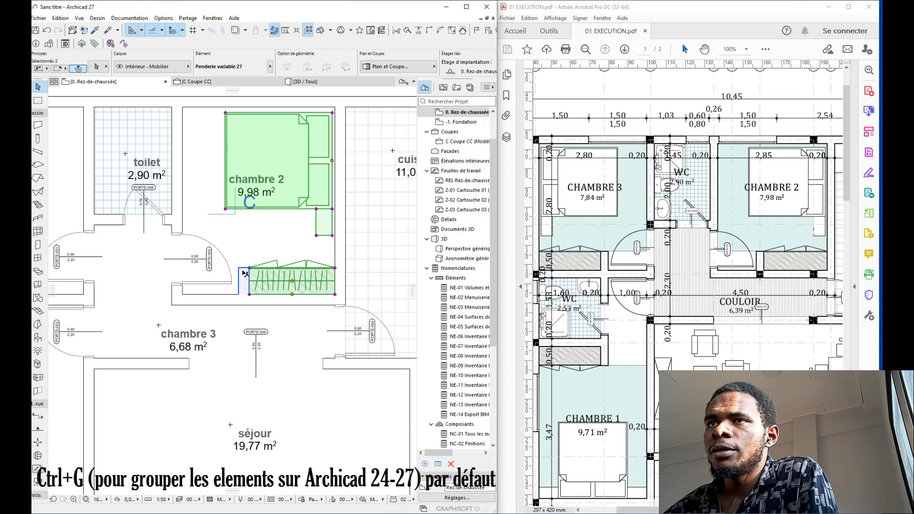
# Step: Add the short wall and mirror a copy of all three across the top wall into chambre 3
pyautogui.keyDown('shift'); pyautogui.click(243, 282); pyautogui.keyUp('shift')
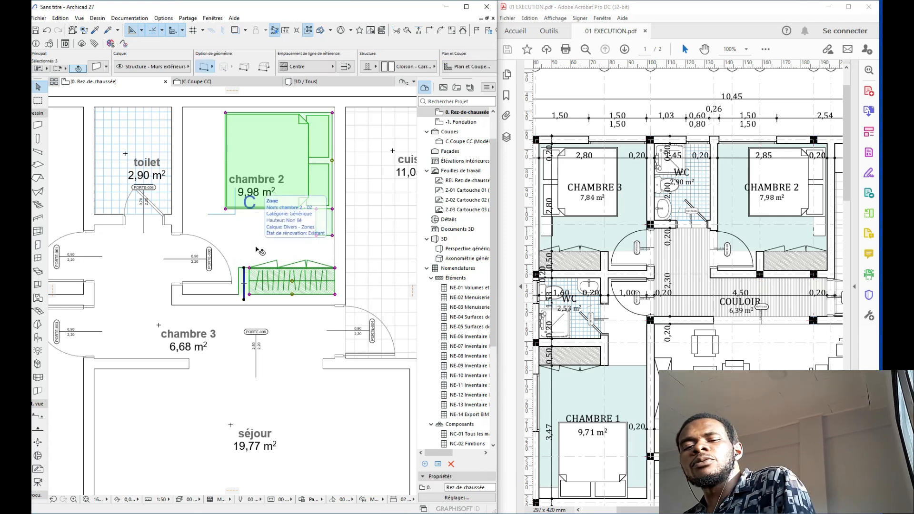
pyautogui.scroll(-2, 352, 233)
pyautogui.scroll(-2, 350, 231)
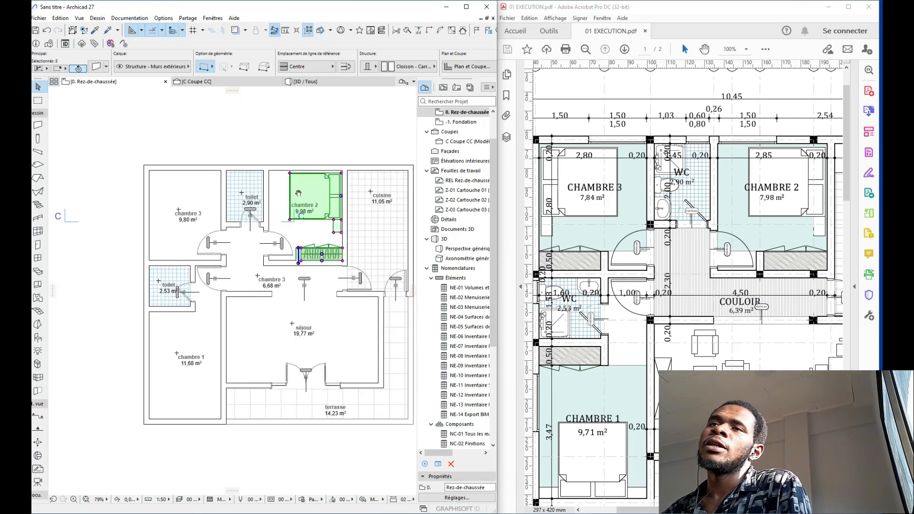
pyautogui.moveTo(281, 193); pyautogui.dragTo(347, 177, button='middle')
pyautogui.scroll(1, 321, 173)
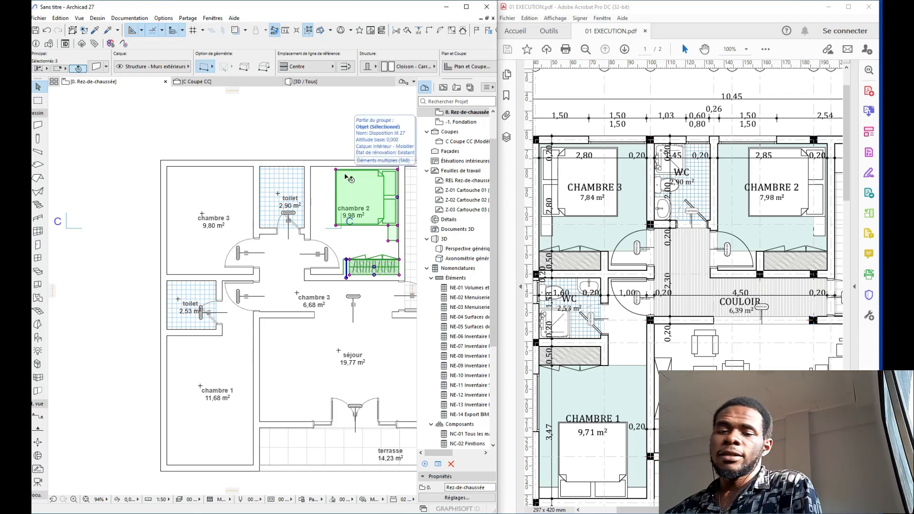
pyautogui.hotkey('ctrl', 'y')
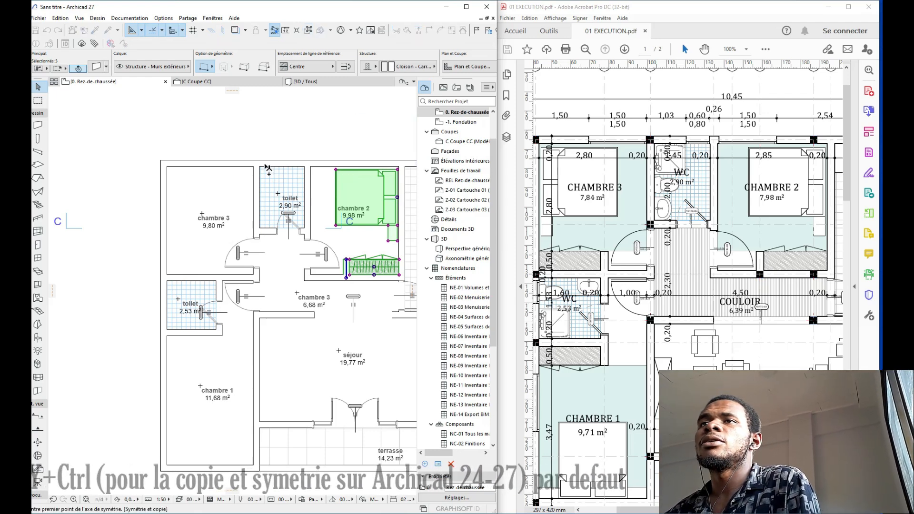
pyautogui.click(282, 163)
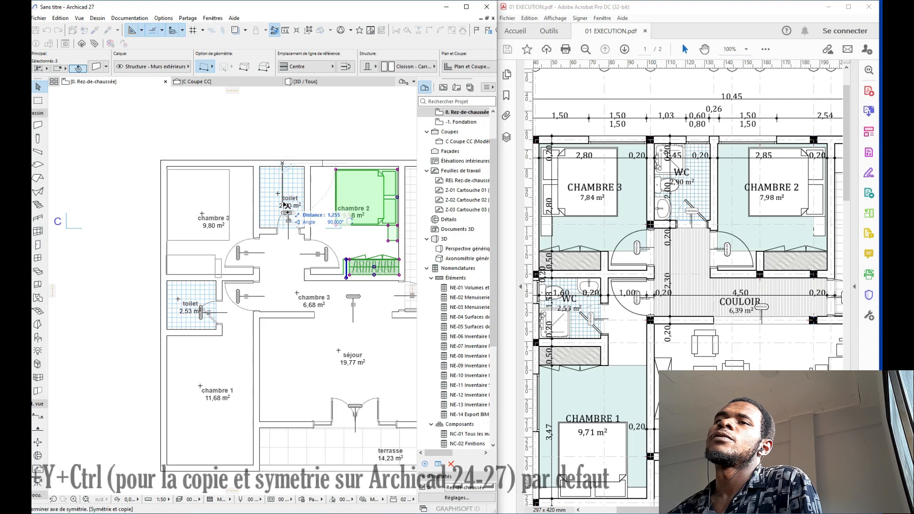
pyautogui.click(284, 206)
# Step: Snap the mirrored bed, wardrobe and wall group into the chambre 3 corner
pyautogui.scroll(4, 167, 178)
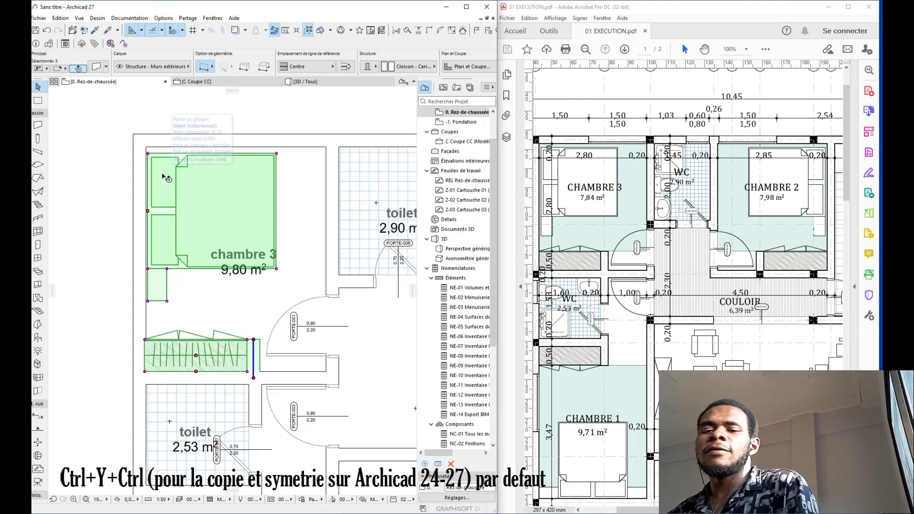
pyautogui.hotkey('ctrl', 'd')
pyautogui.scroll(3, 149, 171)
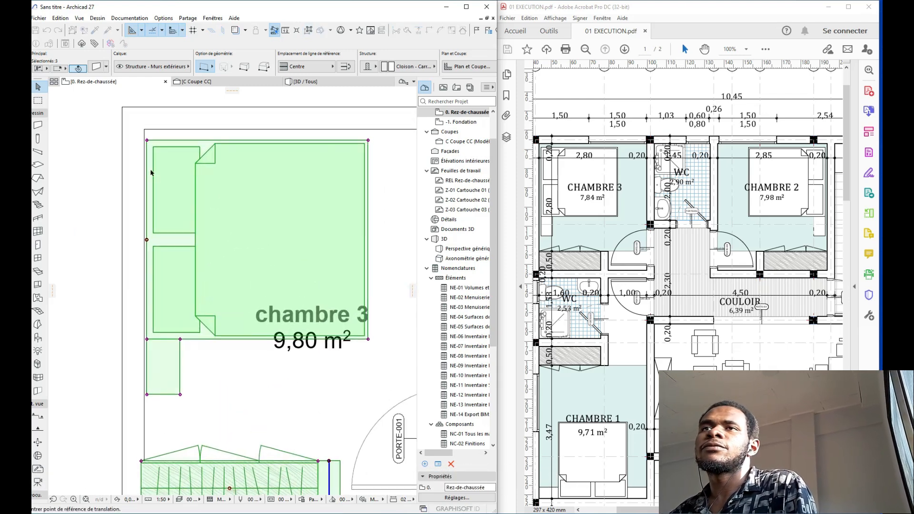
pyautogui.click(147, 141)
pyautogui.click(144, 141)
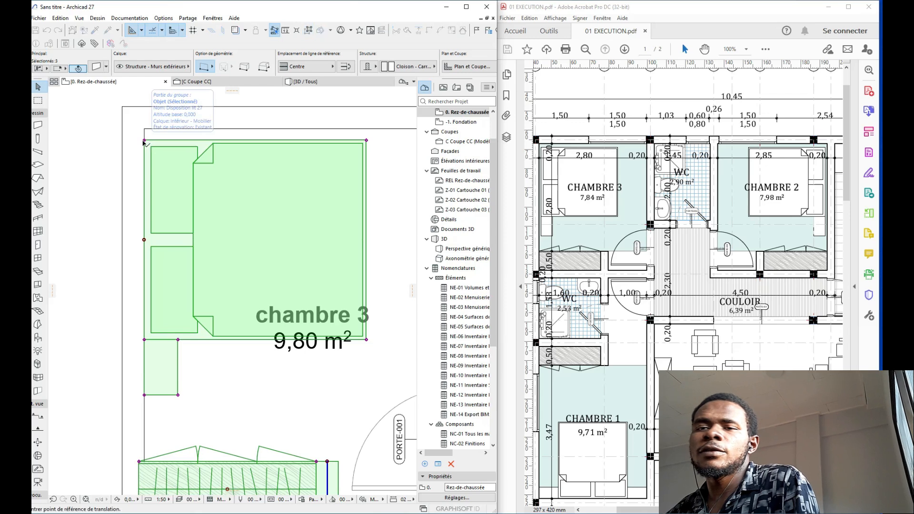
pyautogui.click(144, 141)
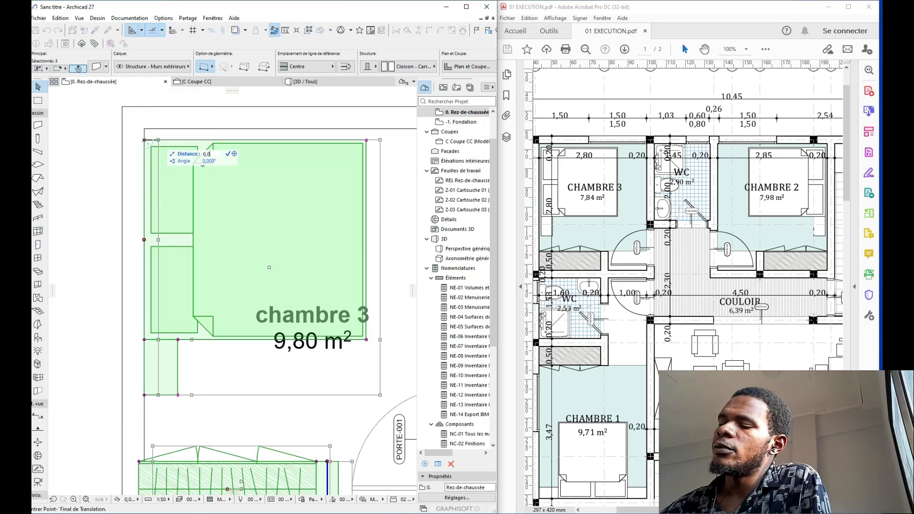
pyautogui.click(149, 141)
pyautogui.scroll(-4, 149, 141)
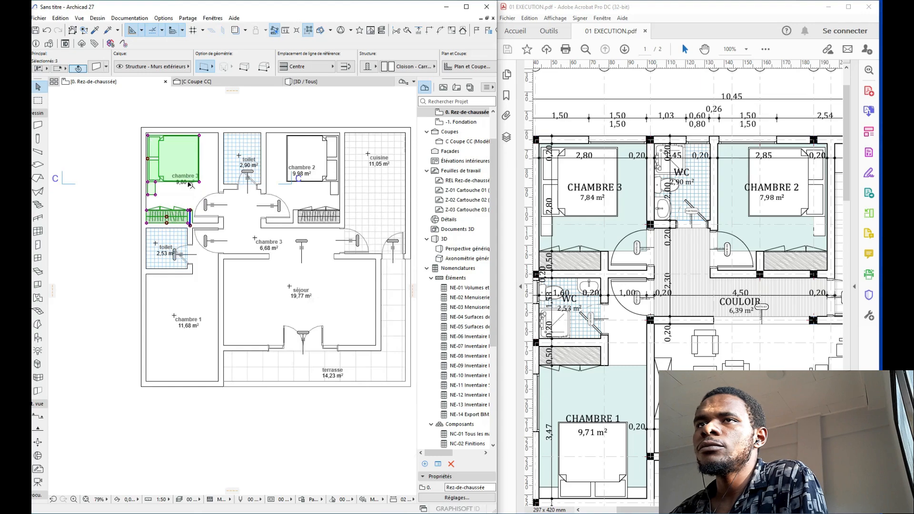
pyautogui.scroll(4, 164, 237)
pyautogui.scroll(1, 161, 234)
pyautogui.press('Escape')
# Step: Copy the chambre 2 bed into chambre 1
pyautogui.scroll(-4, 121, 218)
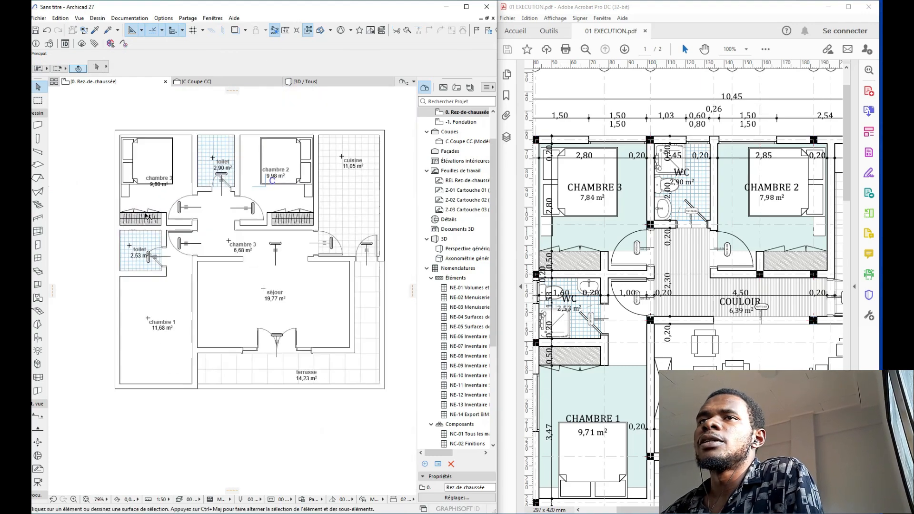
pyautogui.moveTo(216, 190); pyautogui.dragTo(177, 192, button='middle')
pyautogui.moveTo(166, 242); pyautogui.dragTo(268, 201, button='middle')
pyautogui.scroll(-1, 303, 252)
pyautogui.scroll(-2, 681, 227)
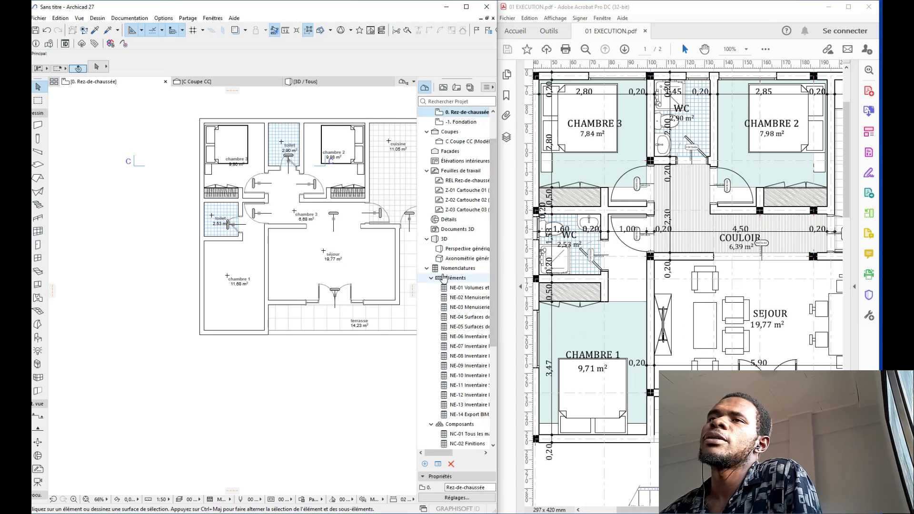
pyautogui.click(359, 164)
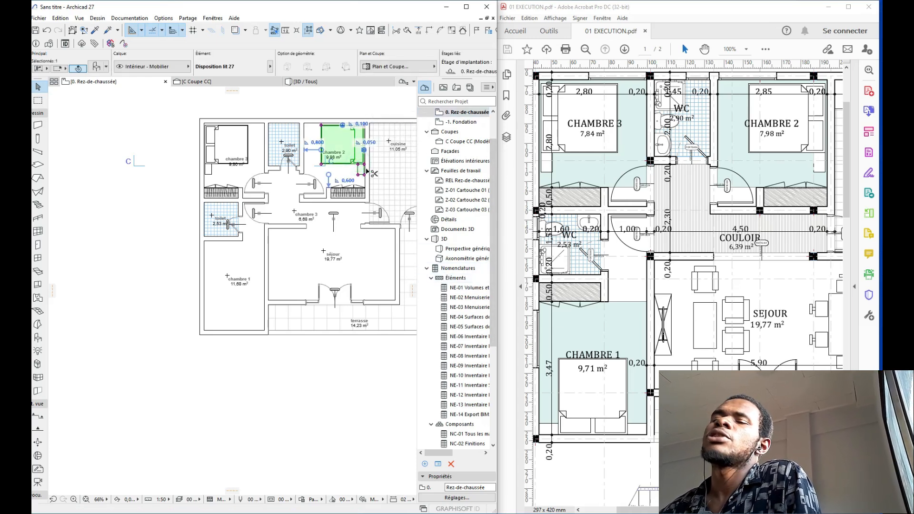
pyautogui.hotkey('ctrl', 'd')
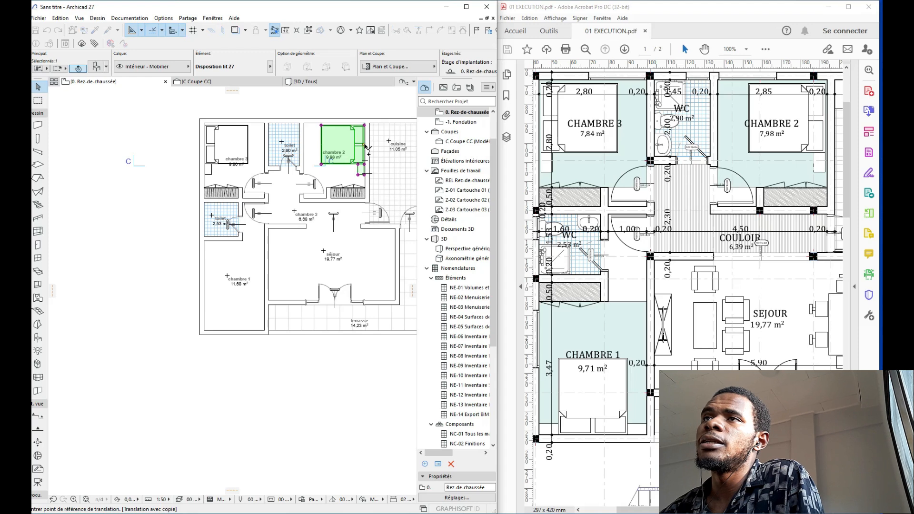
pyautogui.click(365, 147)
pyautogui.scroll(4, 173, 408)
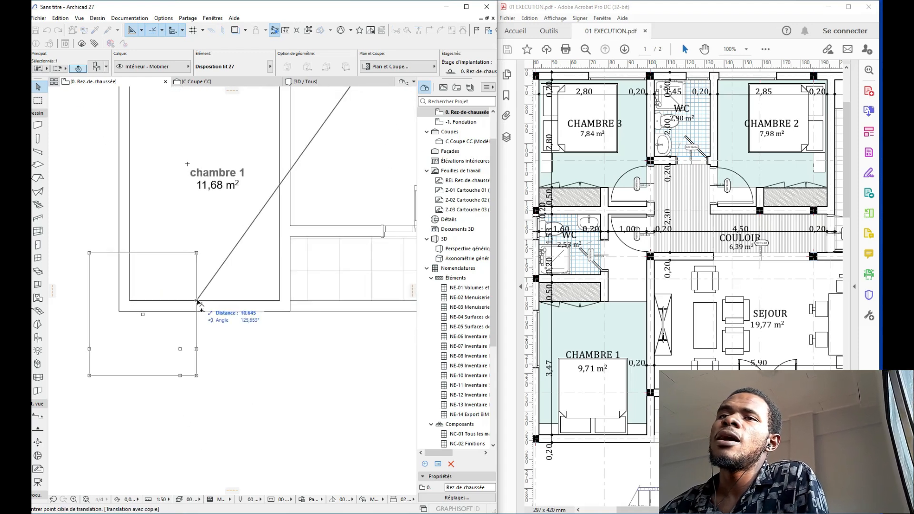
pyautogui.click(204, 302)
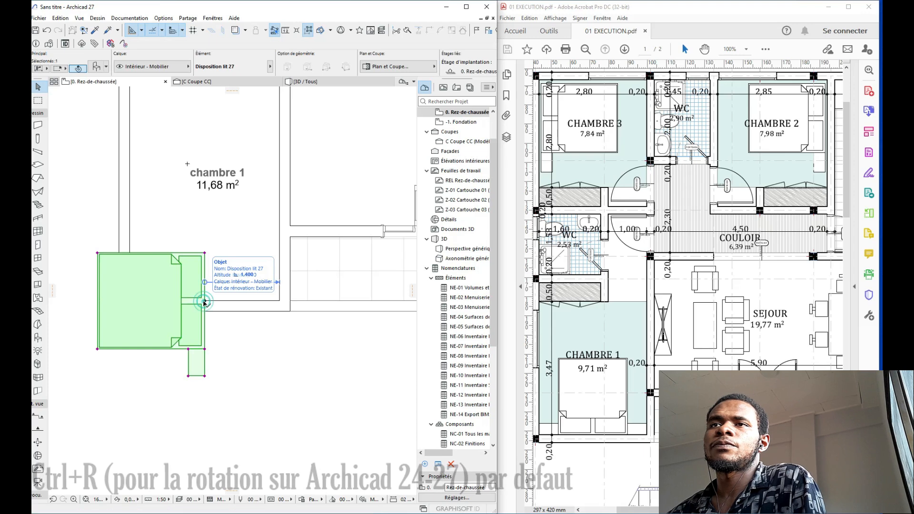
# Step: Rotate the copied bed 90 degrees around its corner so it sits against the wall
pyautogui.hotkey('ctrl', 'r')
pyautogui.click(205, 301)
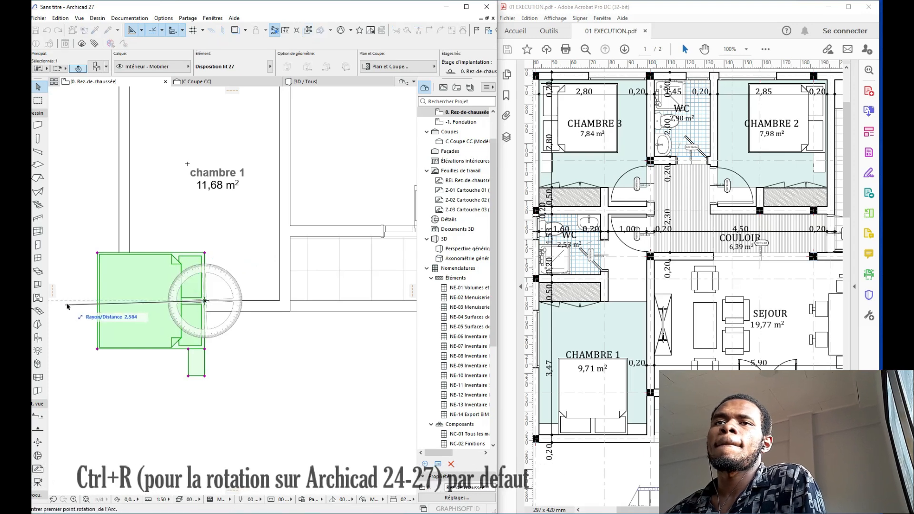
pyautogui.click(67, 301)
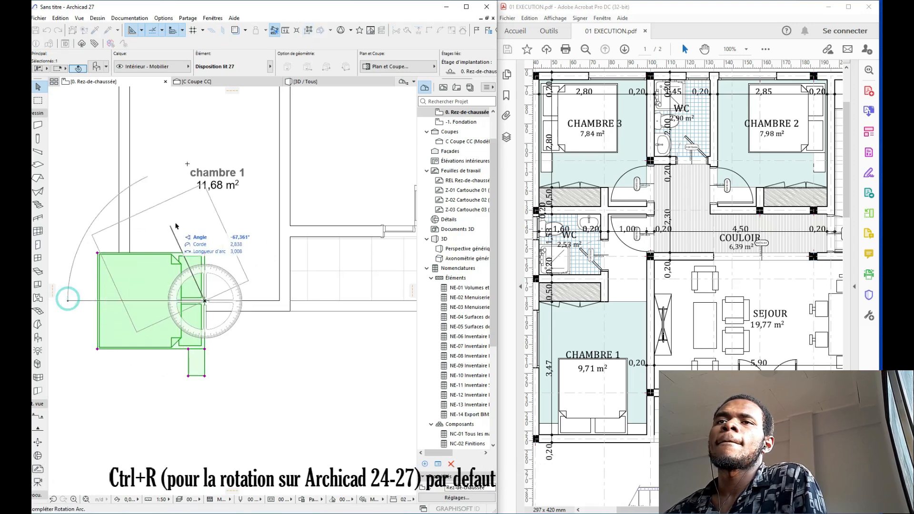
pyautogui.click(205, 212)
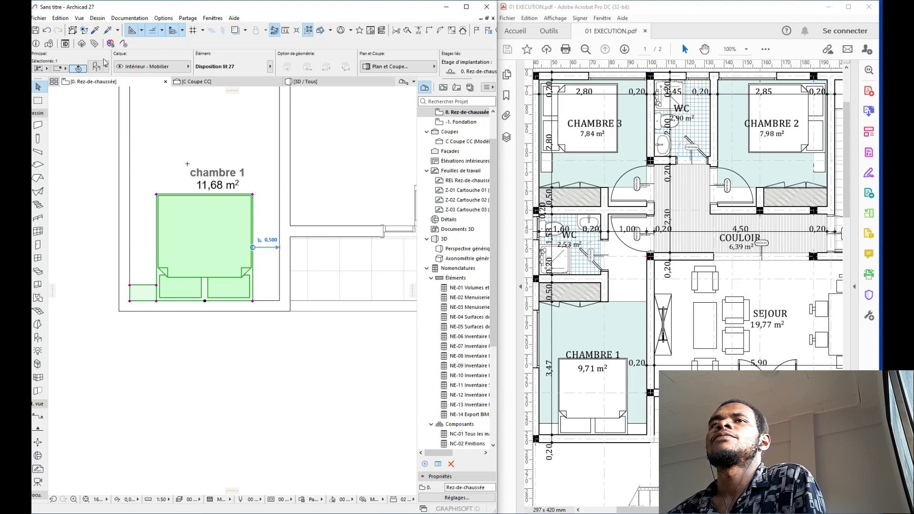
# Step: Set the bed's Table de chevet option to 'Des deux côtés'
pyautogui.hotkey('ctrl', 't')
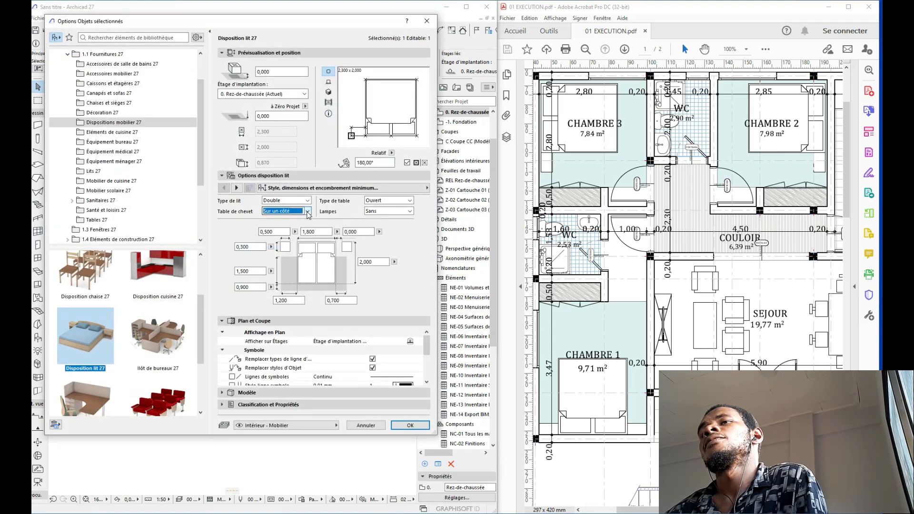
pyautogui.click(308, 215)
pyautogui.click(298, 227)
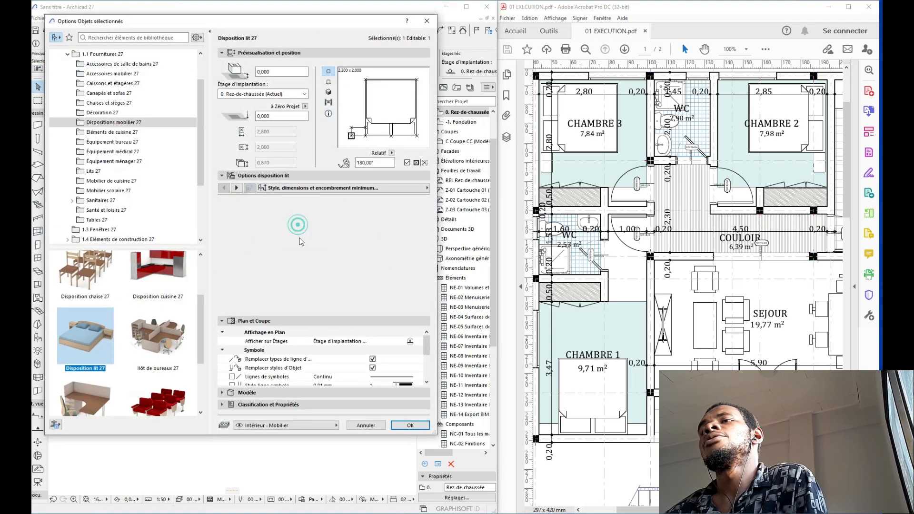
pyautogui.click(410, 425)
pyautogui.moveTo(256, 226); pyautogui.dragTo(271, 279, button='middle')
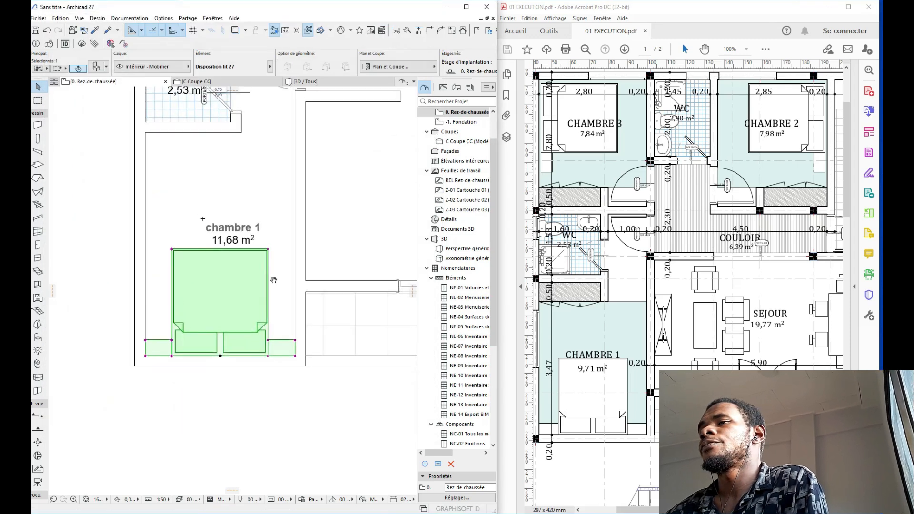
pyautogui.scroll(-1, 227, 214)
pyautogui.moveTo(226, 214); pyautogui.dragTo(238, 285, button='middle')
pyautogui.press('Escape')
pyautogui.scroll(-1, 238, 285)
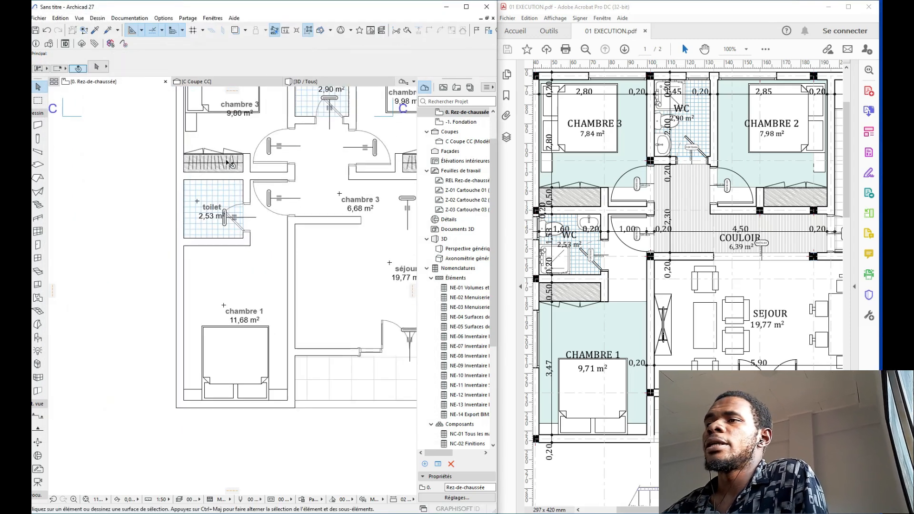
# Step: Select the chambre 3 wardrobe and its short end wall and start the Mirror command
pyautogui.click(227, 157)
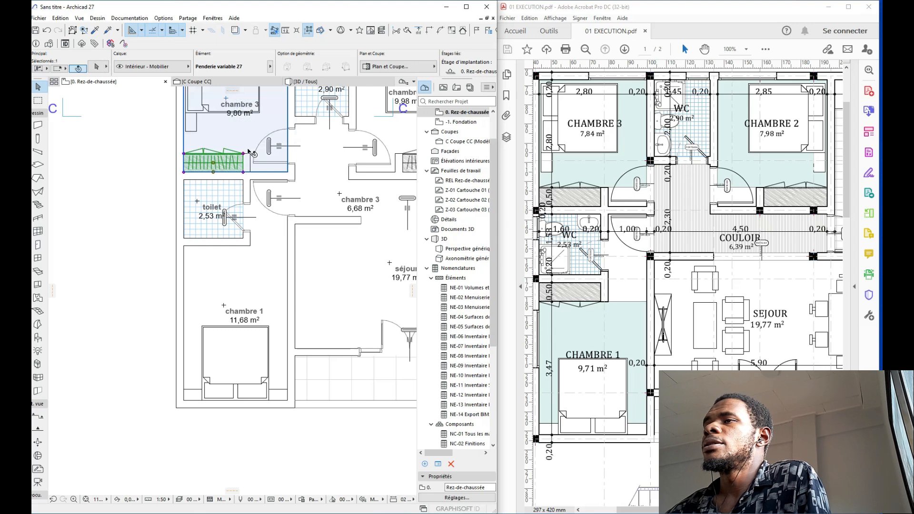
pyautogui.keyDown('shift'); pyautogui.click(247, 163); pyautogui.keyUp('shift')
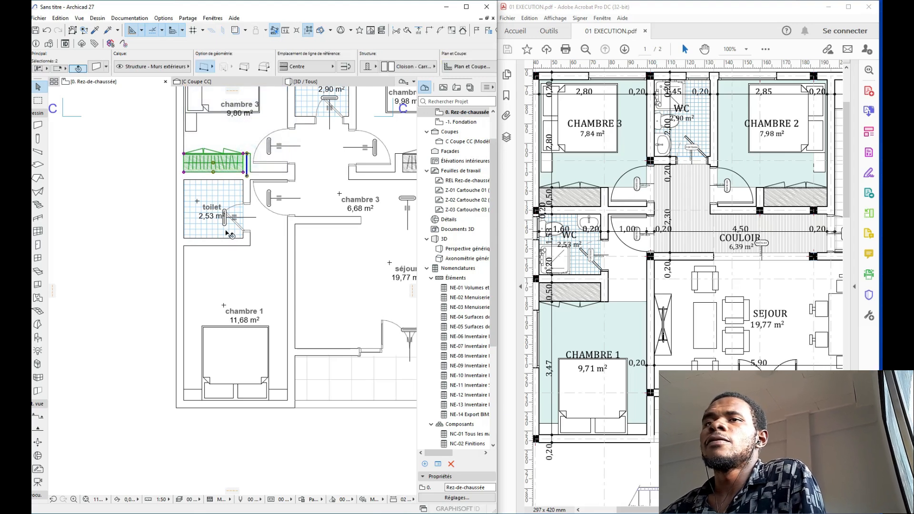
pyautogui.hotkey('ctrl', 'm')
pyautogui.scroll(2, 231, 205)
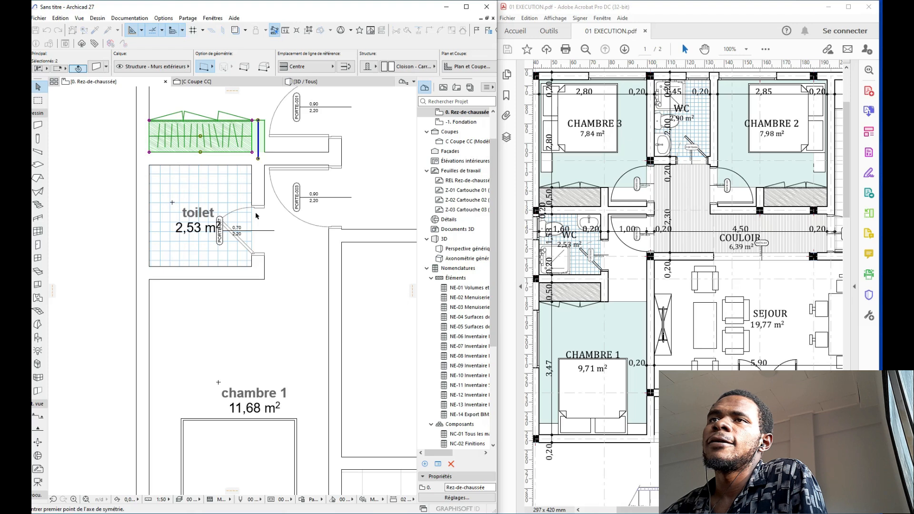
# Step: Flip the wardrobe and wall below the toilet, then shift the end wall down into place
pyautogui.click(147, 212)
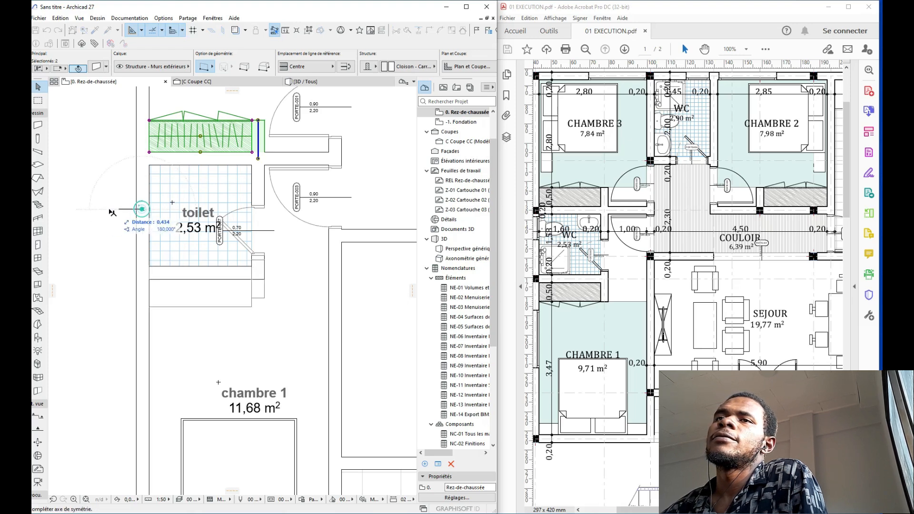
pyautogui.click(82, 207)
pyautogui.scroll(2, 240, 272)
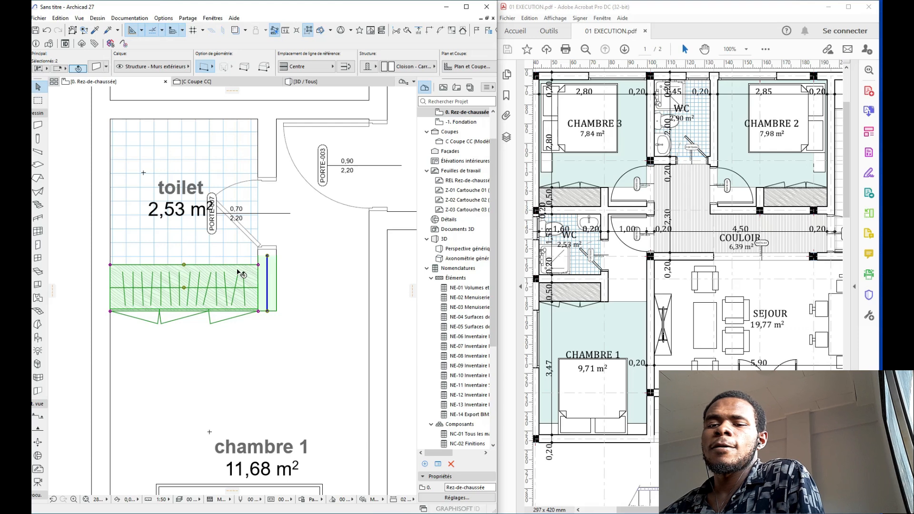
pyautogui.hotkey('ctrl', 'd')
pyautogui.scroll(2, 238, 272)
pyautogui.click(273, 261)
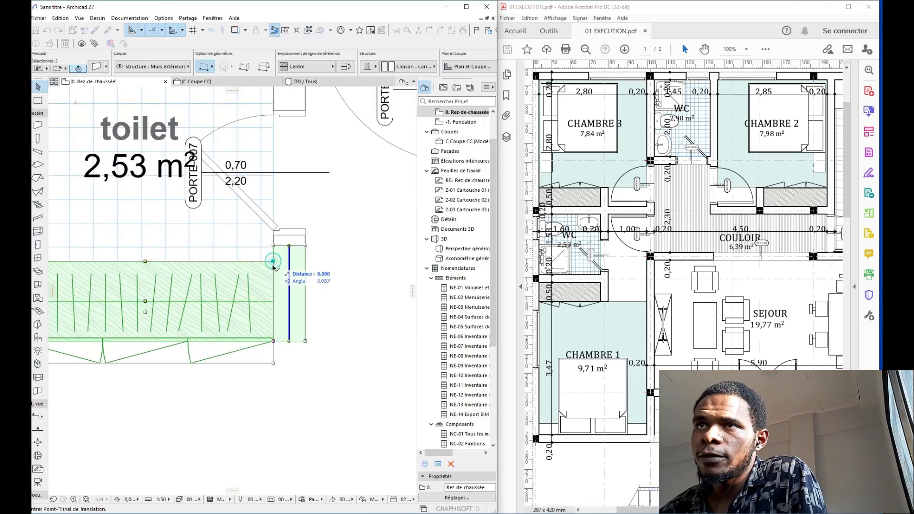
pyautogui.click(273, 293)
pyautogui.scroll(-5, 275, 279)
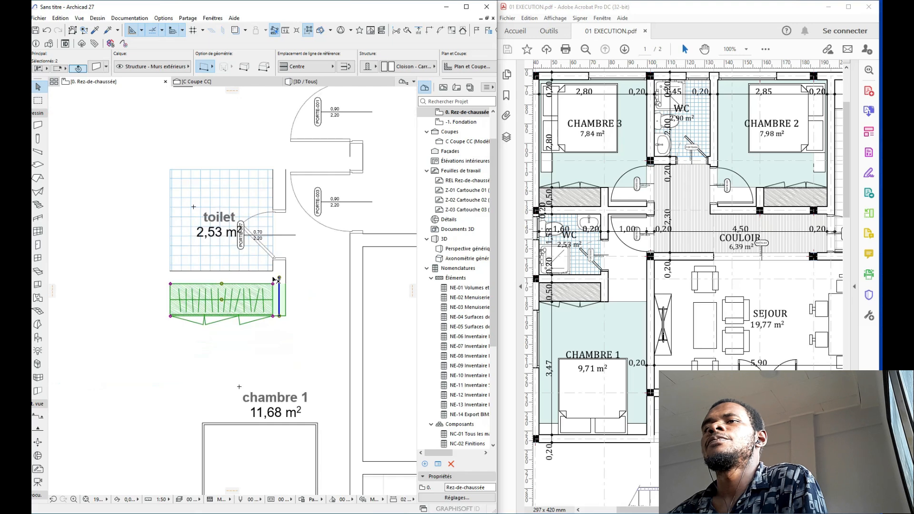
pyautogui.press('Escape')
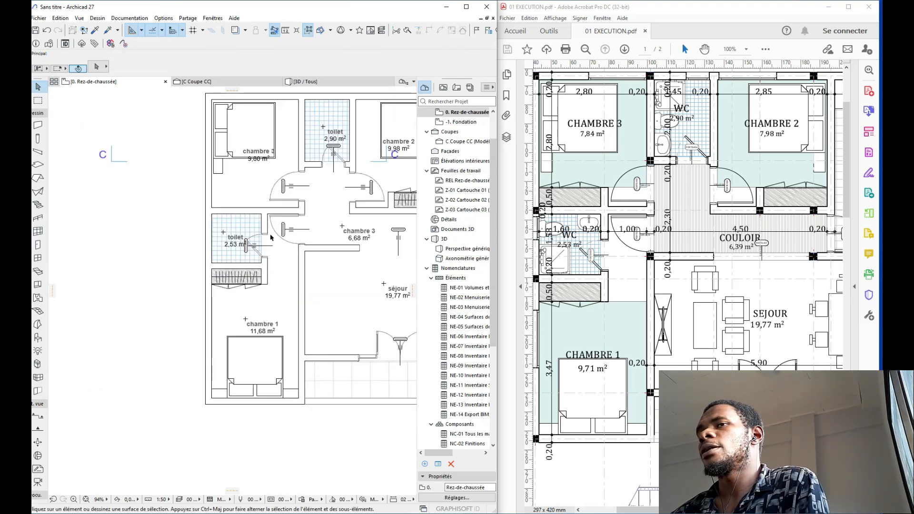
pyautogui.keyDown('shift'); pyautogui.hscroll(2, 271, 257); pyautogui.keyUp('shift')
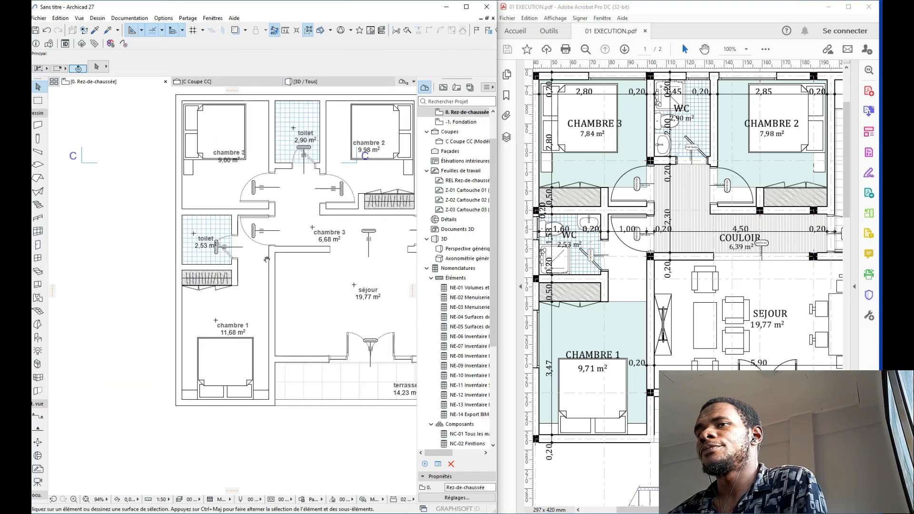
pyautogui.click(265, 294)
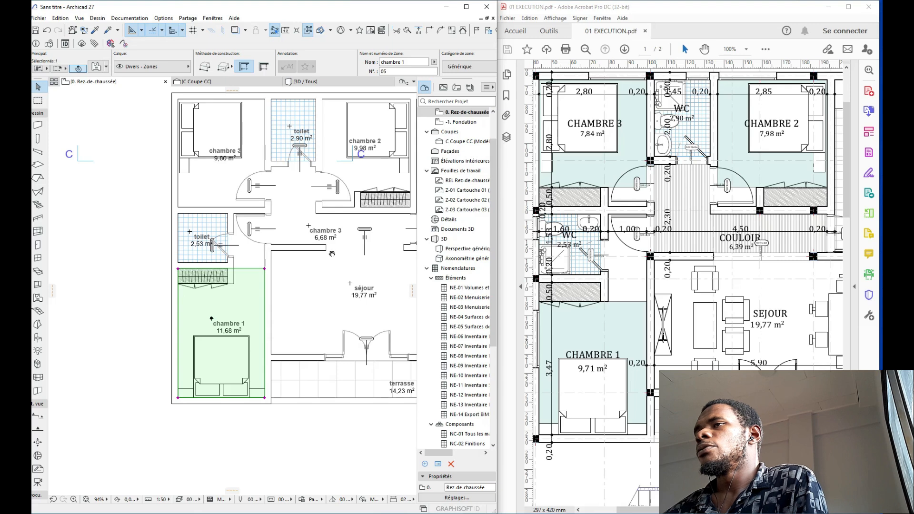
pyautogui.scroll(-3, 332, 253)
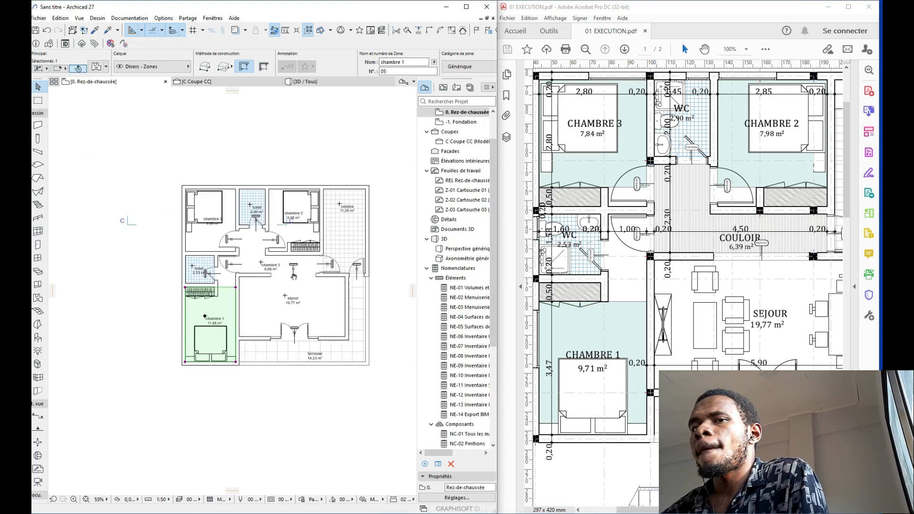
pyautogui.moveTo(294, 277); pyautogui.dragTo(292, 274, button='middle')
pyautogui.scroll(-3, 288, 263)
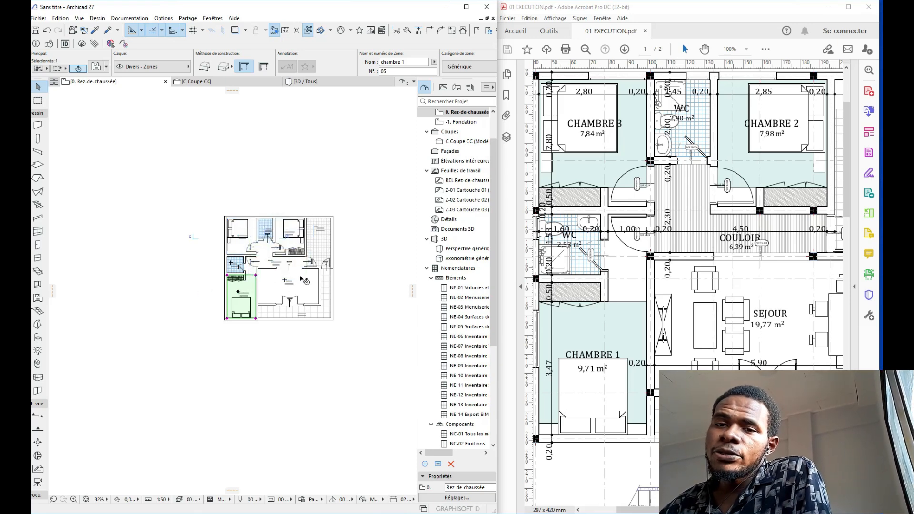
pyautogui.scroll(3, 342, 252)
pyautogui.moveTo(343, 251); pyautogui.dragTo(340, 214, button='middle')
pyautogui.scroll(5, 356, 220)
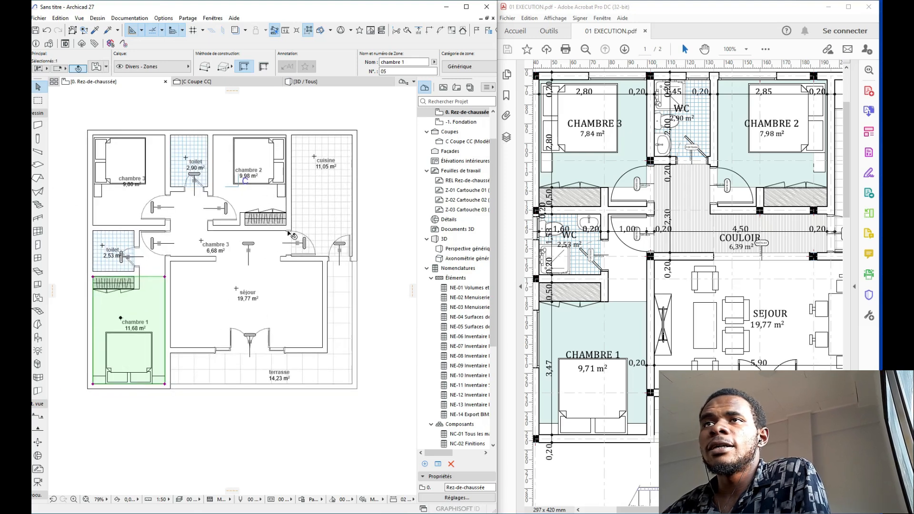
pyautogui.click(68, 257)
pyautogui.moveTo(114, 270)
pyautogui.mouseDown(button='middle')
pyautogui.moveTo(152, 252)
pyautogui.moveTo(126, 258)
pyautogui.mouseUp(button='middle')
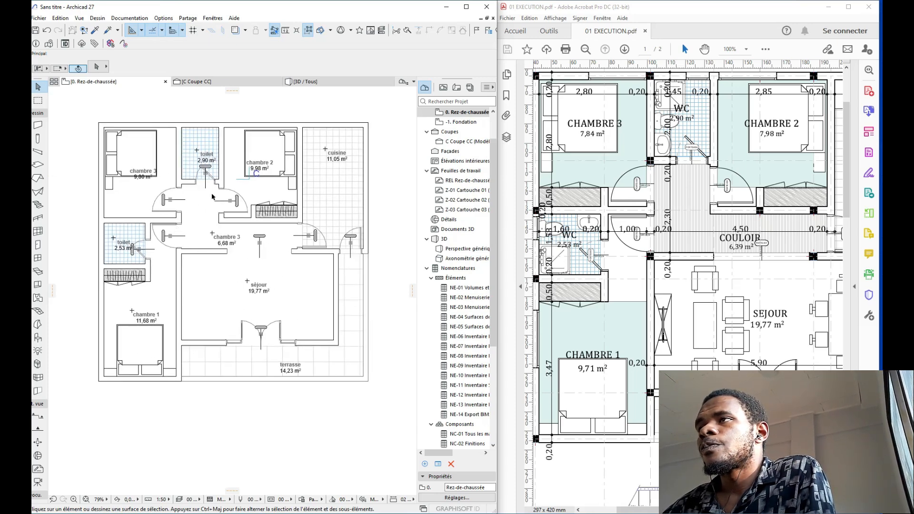
pyautogui.scroll(2, 128, 211)
# Step: Mirror a copy of the chambre 1 wardrobe to above the toilet
pyautogui.click(152, 289)
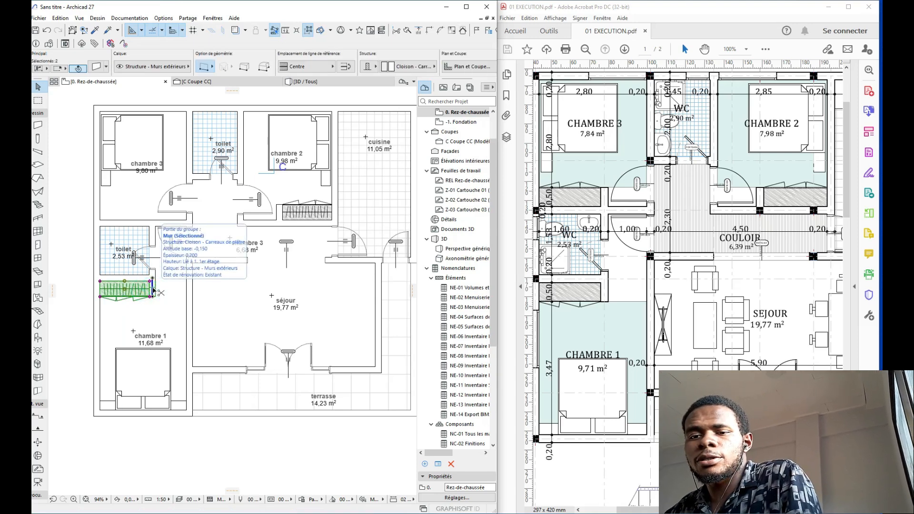
pyautogui.hotkey('ctrl', 'alt', 'm')
pyautogui.scroll(6, 149, 248)
pyautogui.click(149, 247)
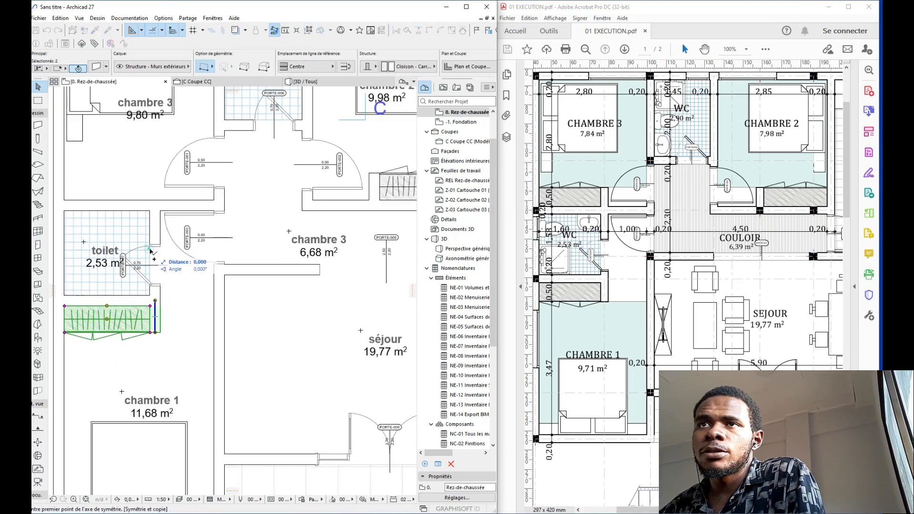
pyautogui.click(178, 248)
# Step: Drag the copied wardrobe into its final position above the toilet
pyautogui.hotkey('ctrl', 'd')
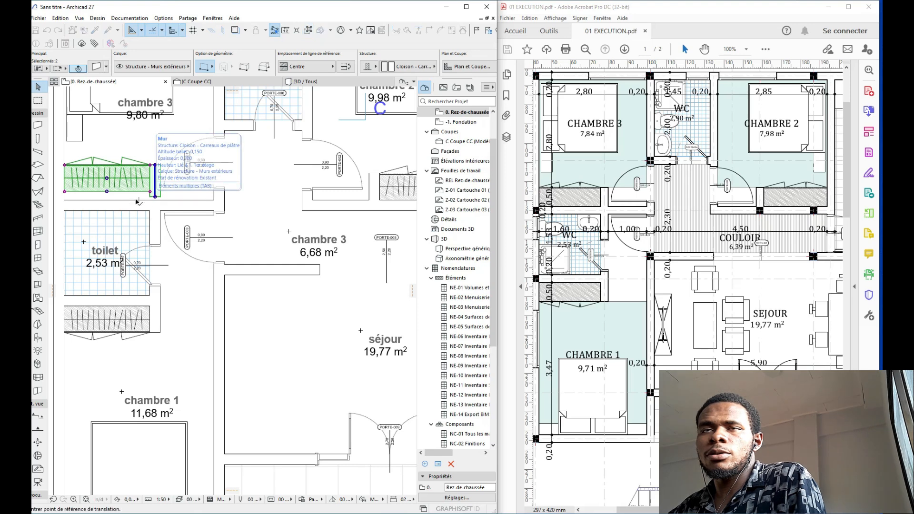
pyautogui.click(67, 193)
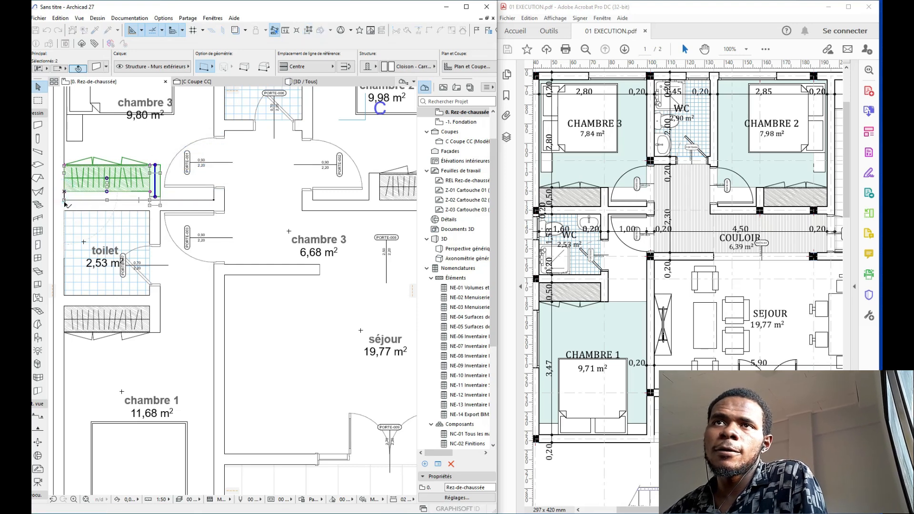
pyautogui.click(65, 199)
pyautogui.scroll(-4, 65, 200)
pyautogui.press('Escape')
pyautogui.moveTo(141, 202); pyautogui.dragTo(219, 209, button='middle')
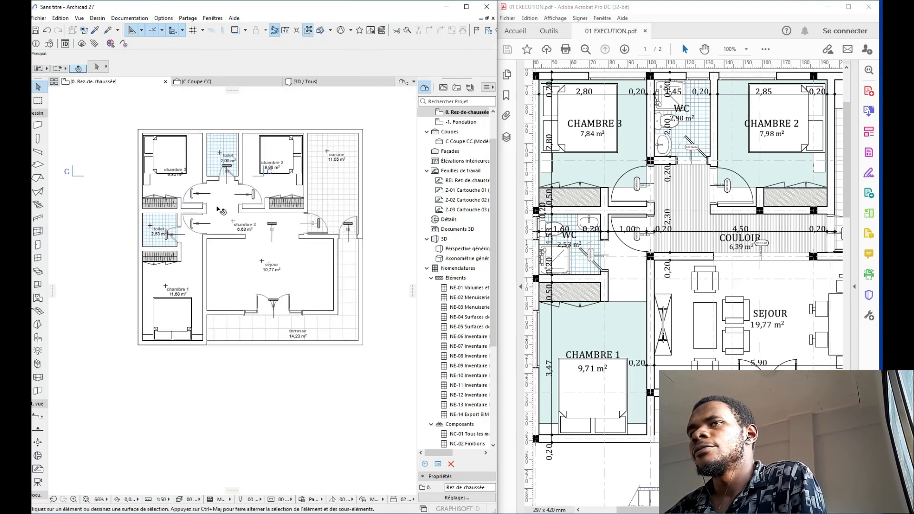
pyautogui.scroll(-3, 274, 186)
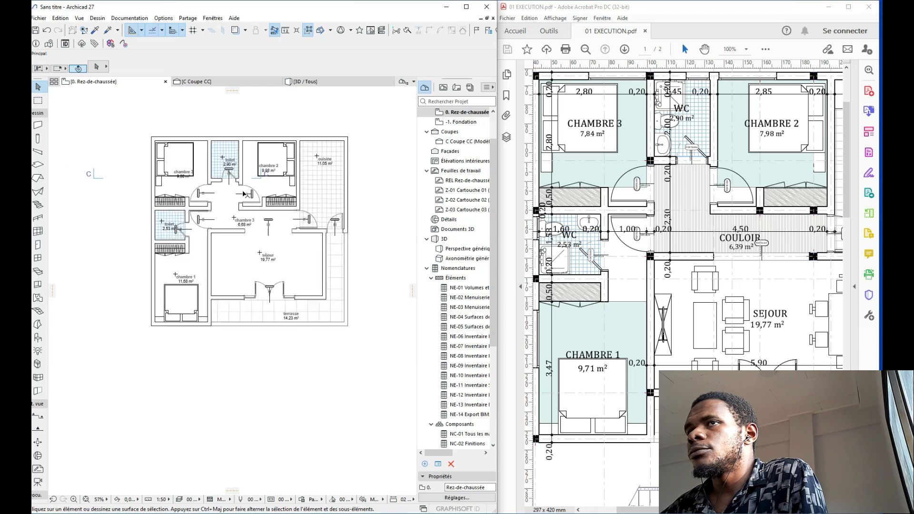
pyautogui.moveTo(278, 192); pyautogui.dragTo(227, 194, button='middle')
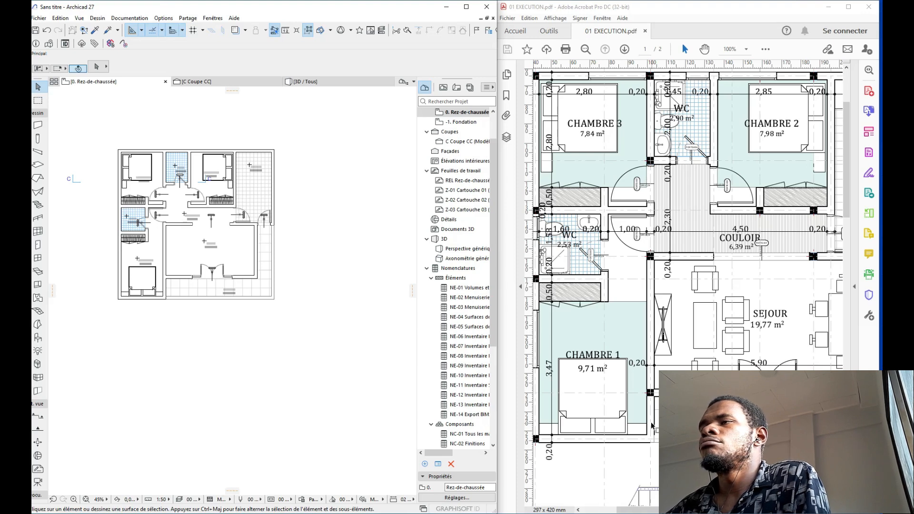
pyautogui.scroll(6, 206, 255)
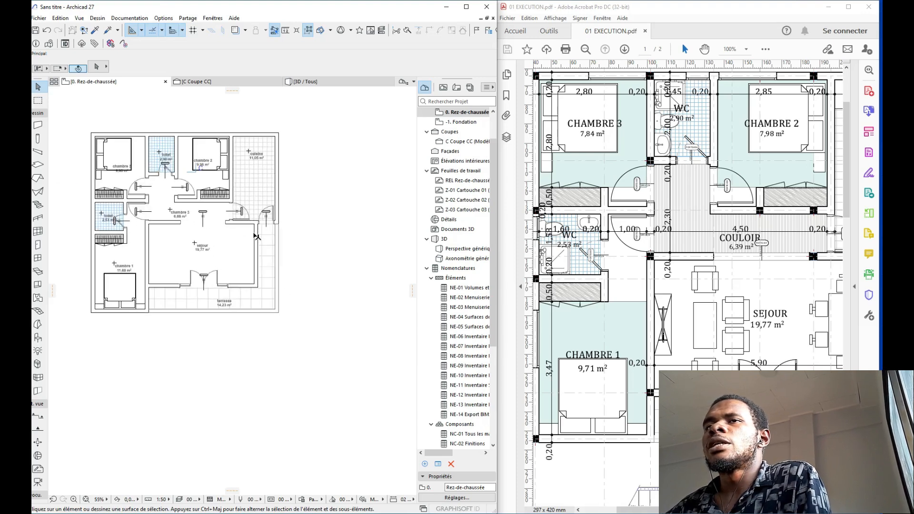
pyautogui.scroll(2, 156, 259)
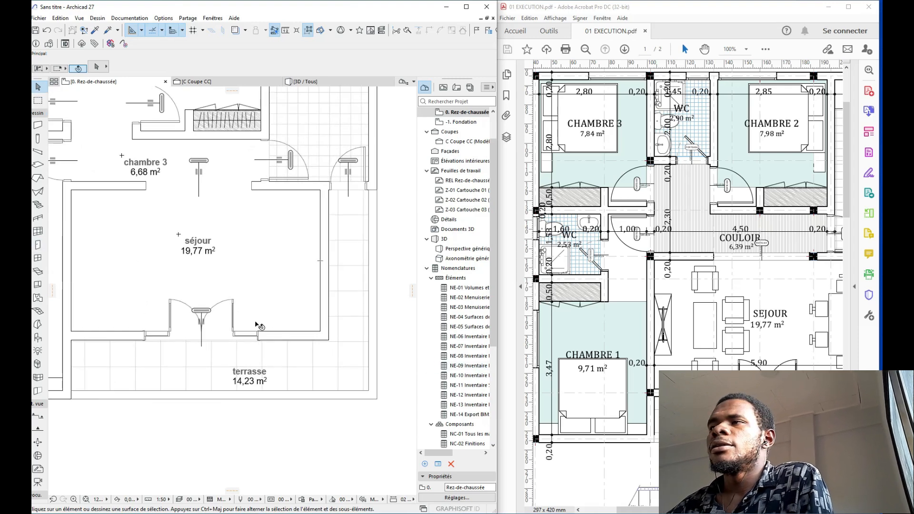
# Step: Choose the Disposition canapé 27 object, remove the bottom seats and set seat spacing to 1,800
pyautogui.doubleClick(38, 338)
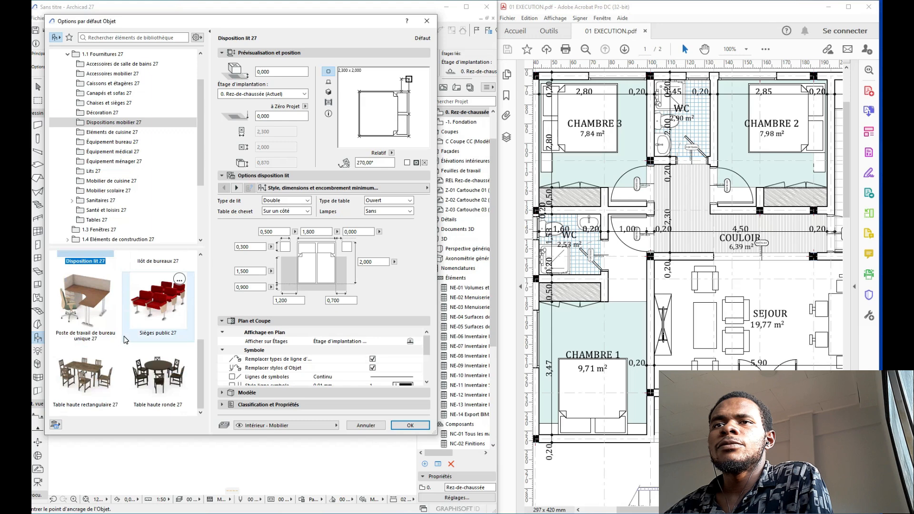
pyautogui.scroll(3, 126, 338)
pyautogui.click(165, 288)
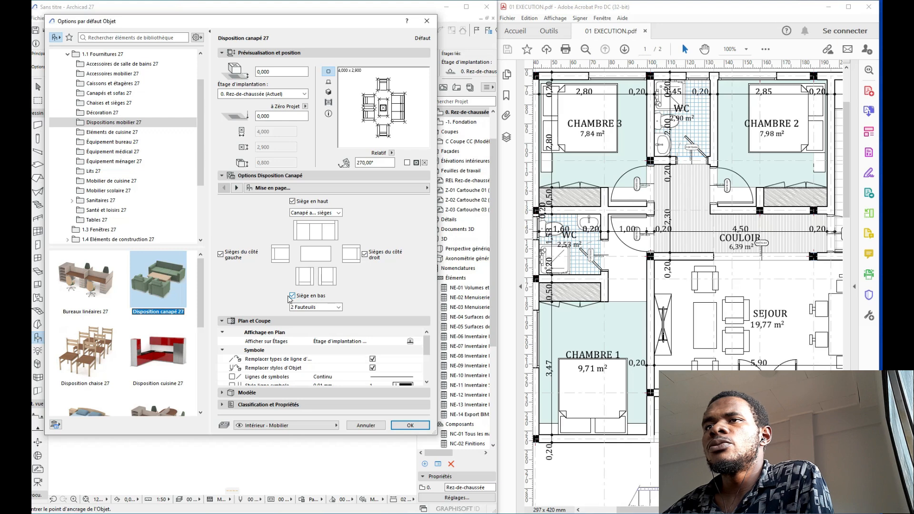
pyautogui.click(292, 295)
pyautogui.click(309, 188)
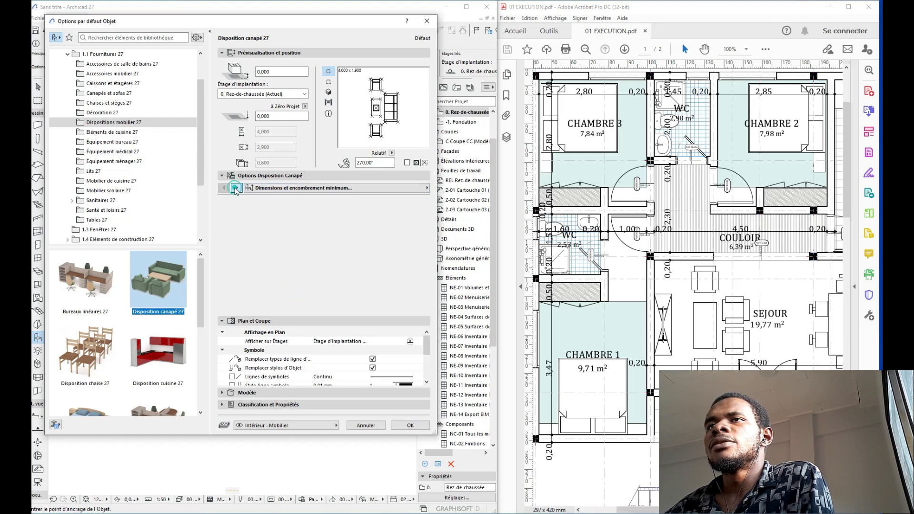
pyautogui.doubleClick(312, 225)
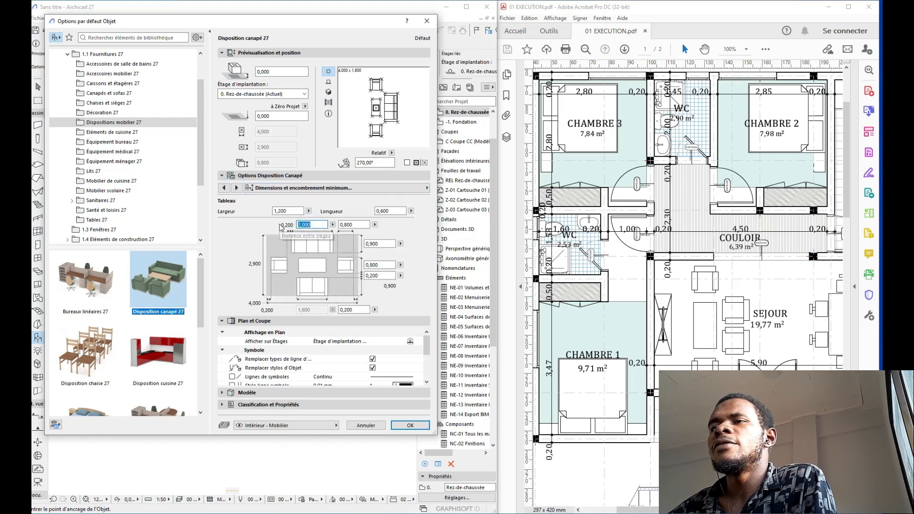
pyautogui.write('1,8')
pyautogui.press('Return')
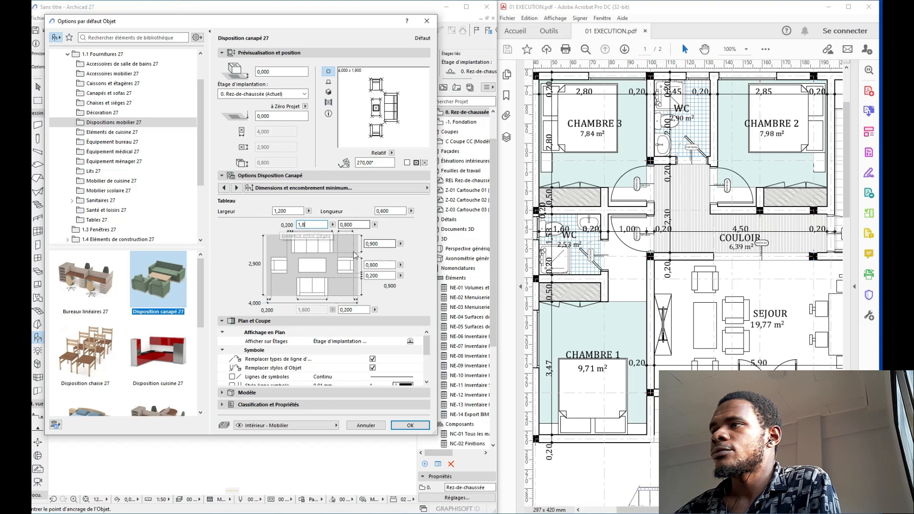
# Step: Set the top seats (Siège en haut) to 2 Fauteuils
pyautogui.click(236, 188)
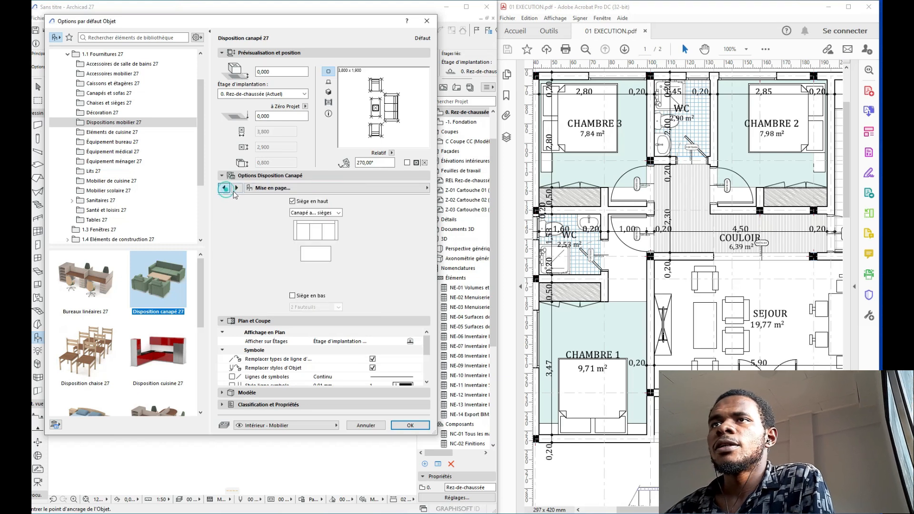
pyautogui.click(315, 212)
pyautogui.click(313, 232)
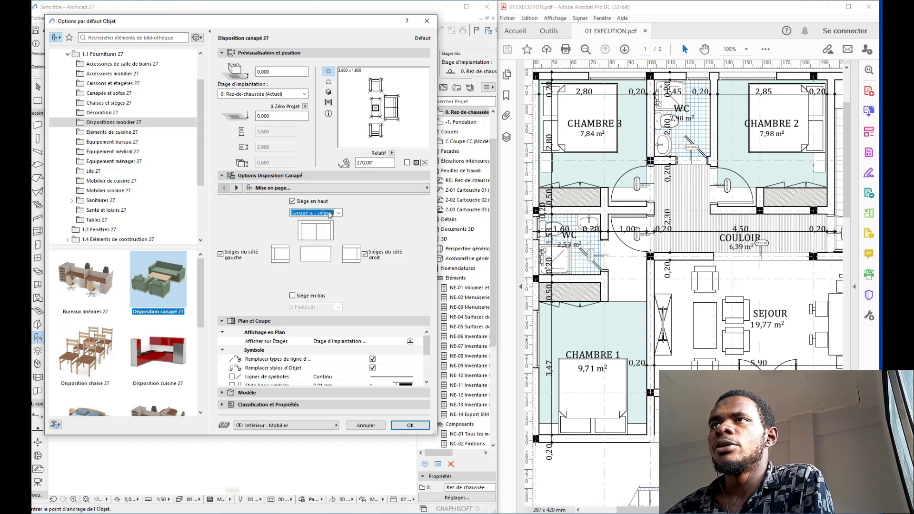
pyautogui.click(297, 213)
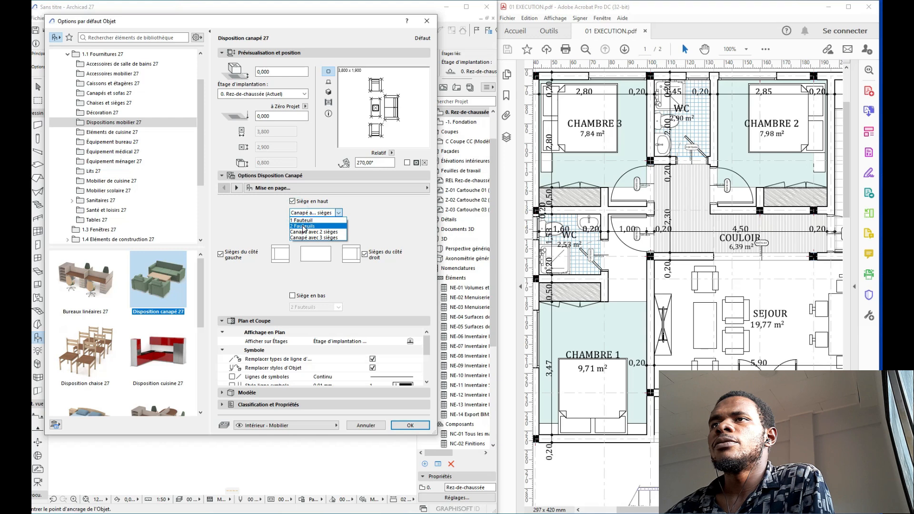
pyautogui.click(303, 226)
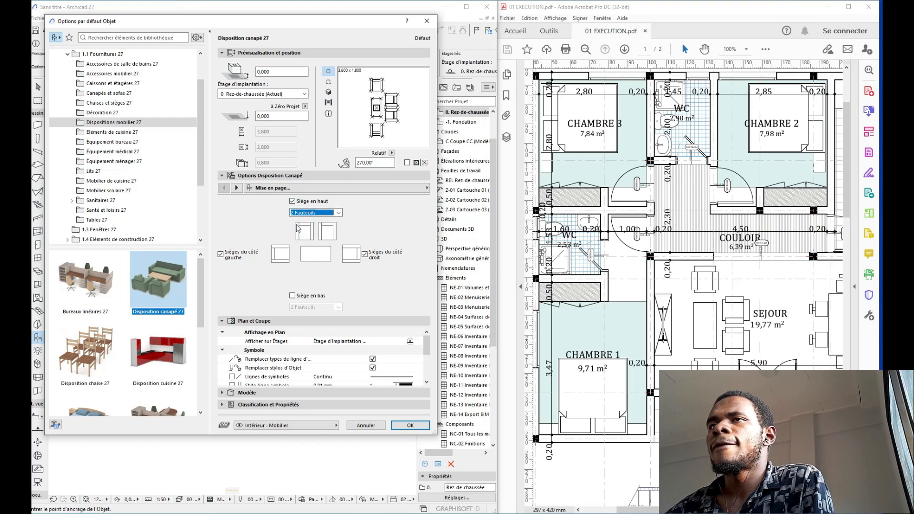
# Step: Change both 0,800 seat depths to 0,700 and apply the sofa settings
pyautogui.click(236, 188)
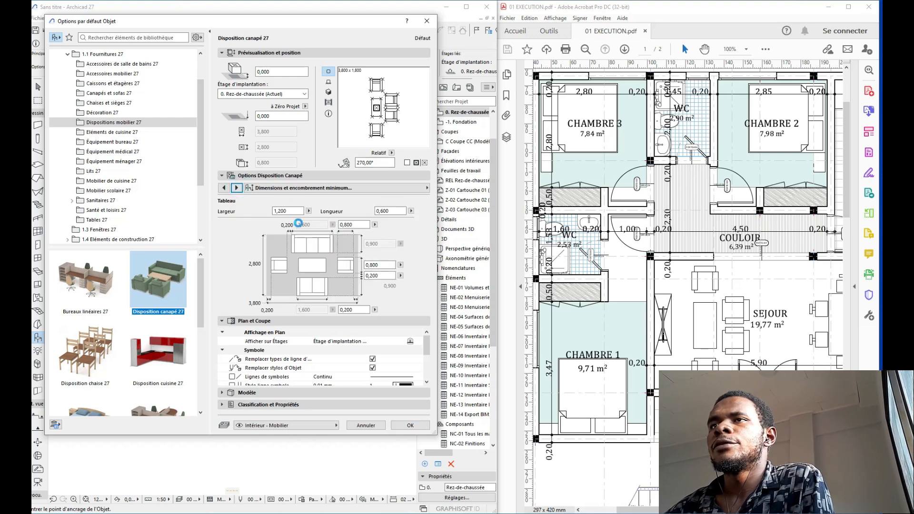
pyautogui.doubleClick(351, 225)
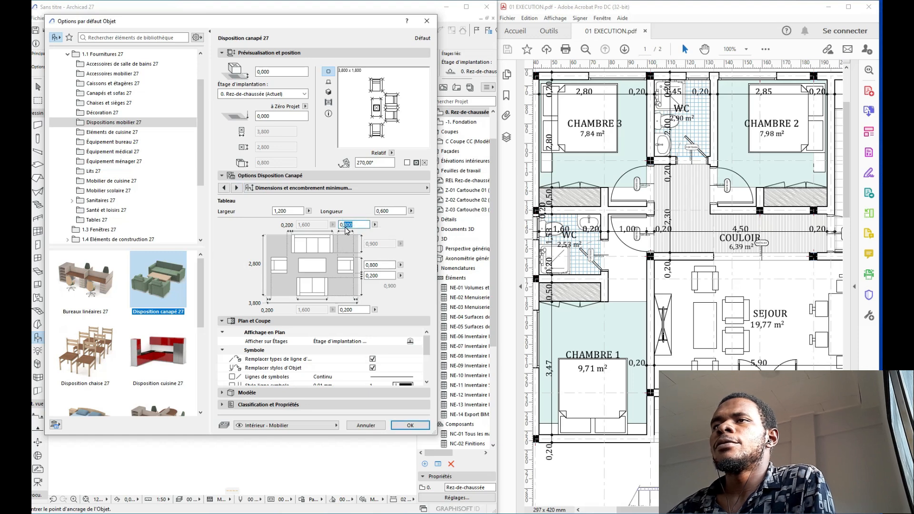
pyautogui.write('700')
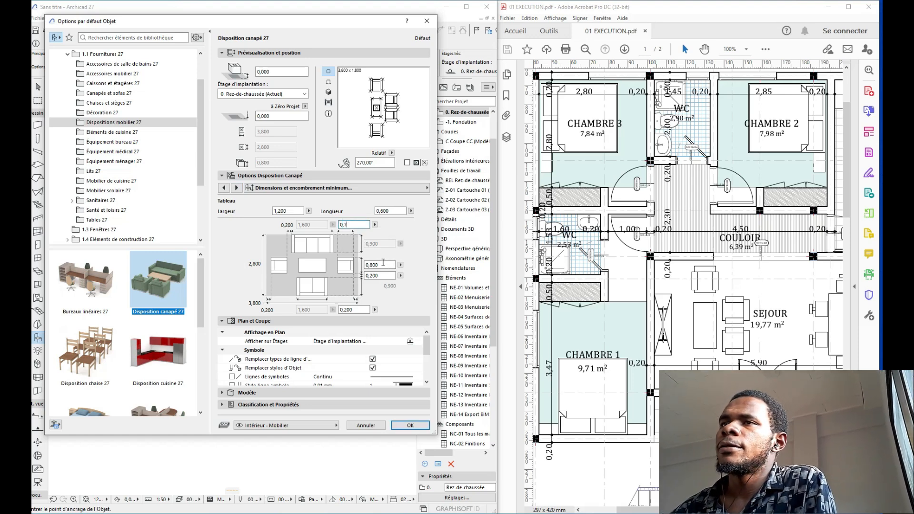
pyautogui.press('Return')
pyautogui.doubleClick(370, 265)
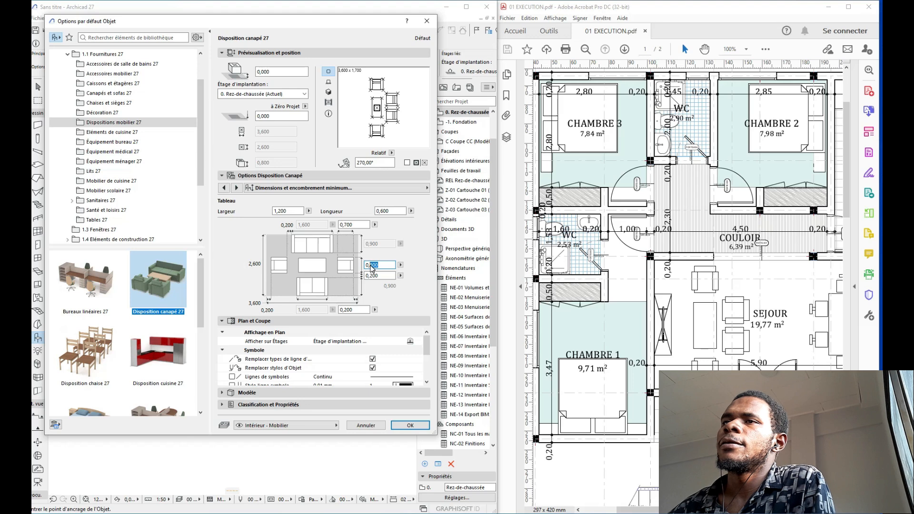
pyautogui.write('7')
pyautogui.press('Return')
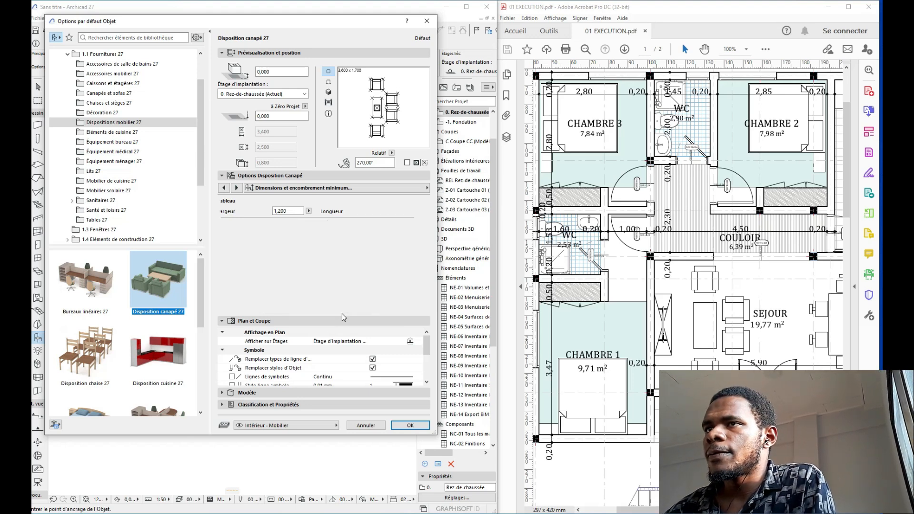
pyautogui.doubleClick(354, 311)
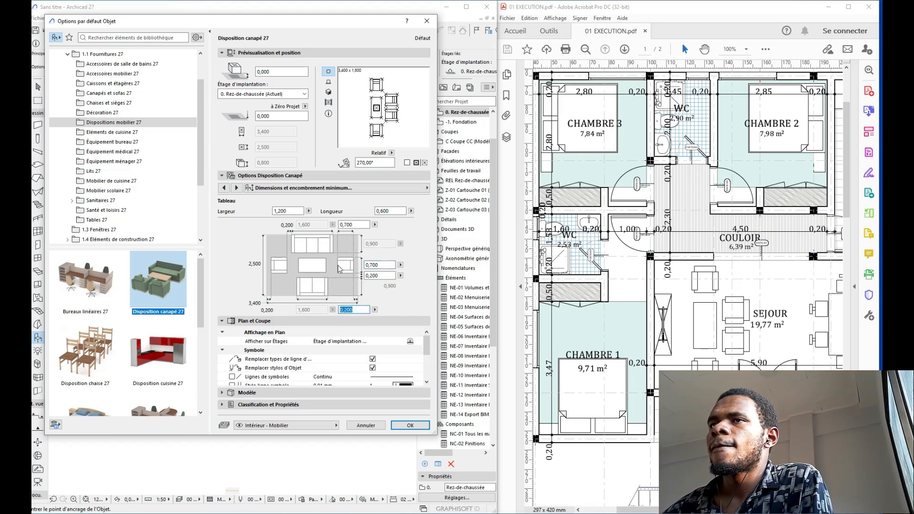
pyautogui.click(413, 427)
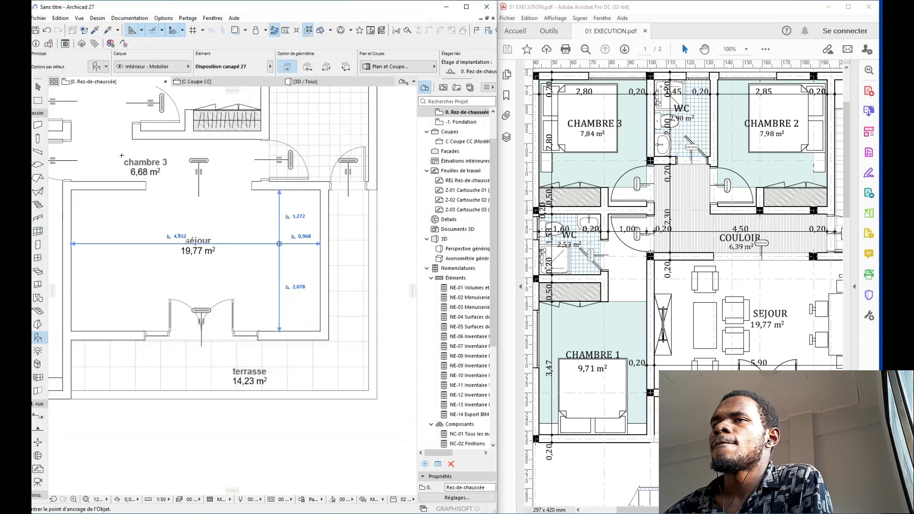
# Step: Place the sofa arrangement in the séjour and start moving it by its armchair corner
pyautogui.moveTo(200, 269); pyautogui.dragTo(328, 282, button='middle')
pyautogui.click(253, 268)
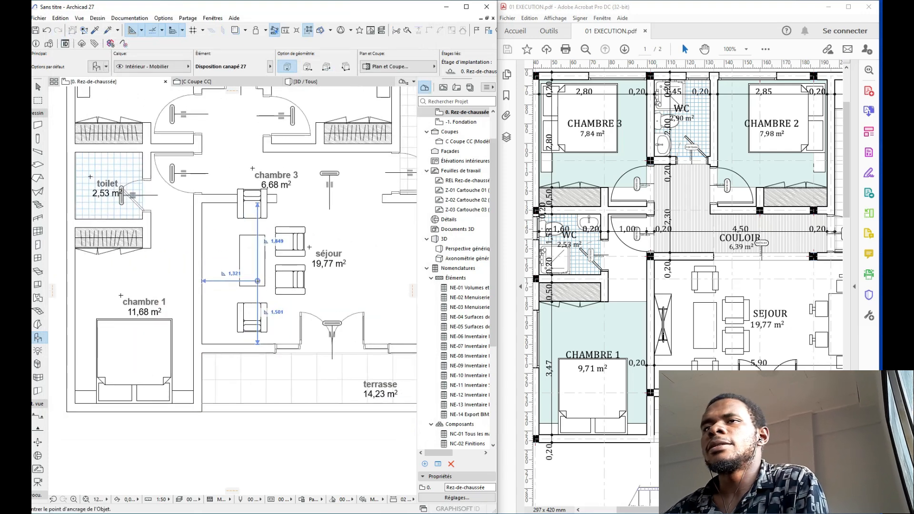
pyautogui.click(255, 265)
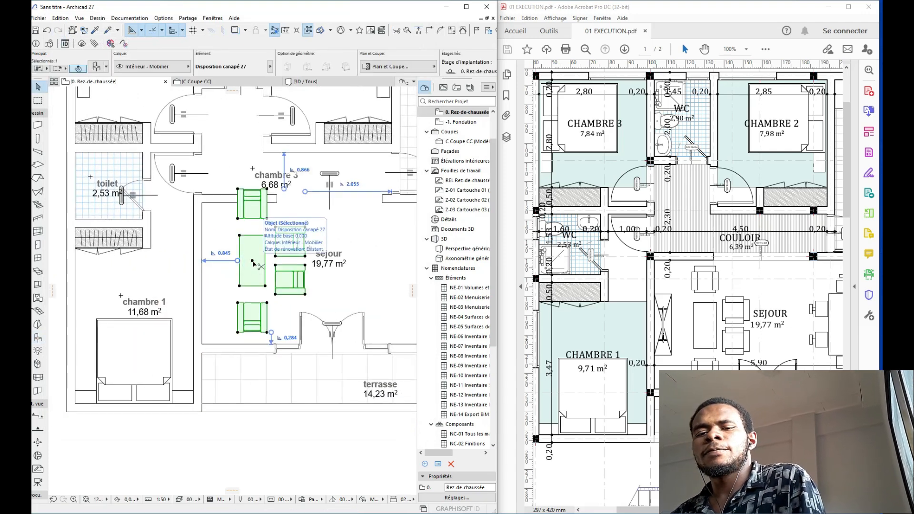
pyautogui.hotkey('ctrl', 'd')
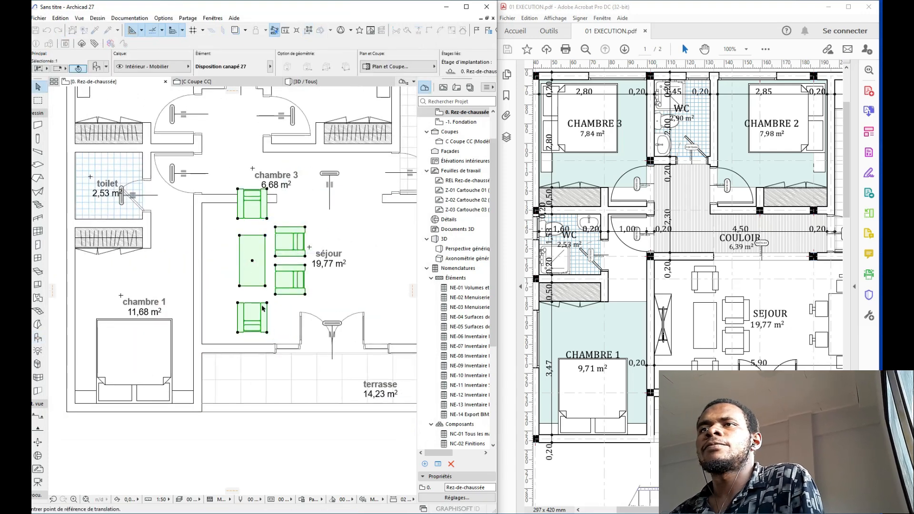
pyautogui.click(266, 332)
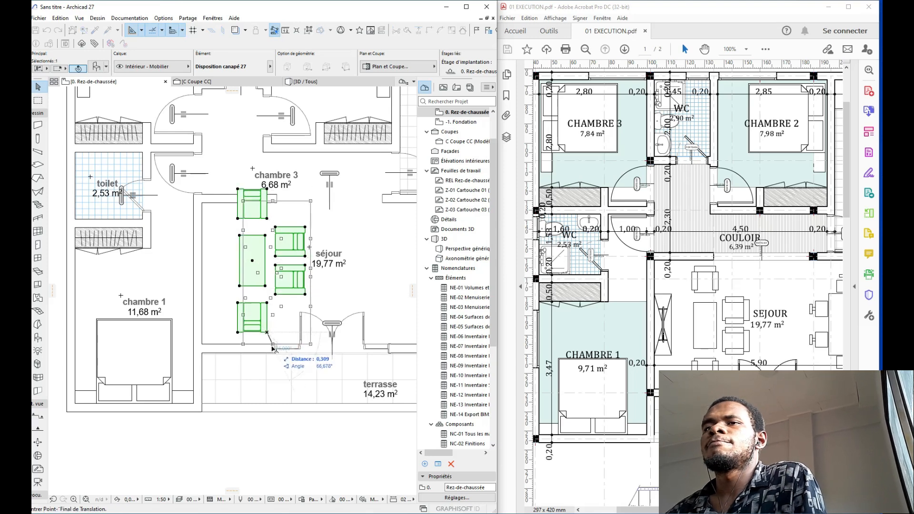
pyautogui.scroll(3, 274, 346)
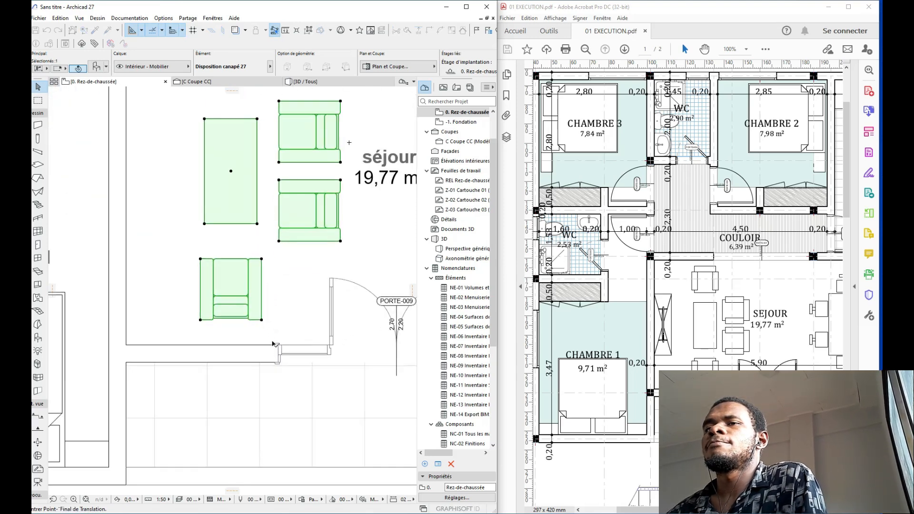
pyautogui.scroll(-3, 276, 326)
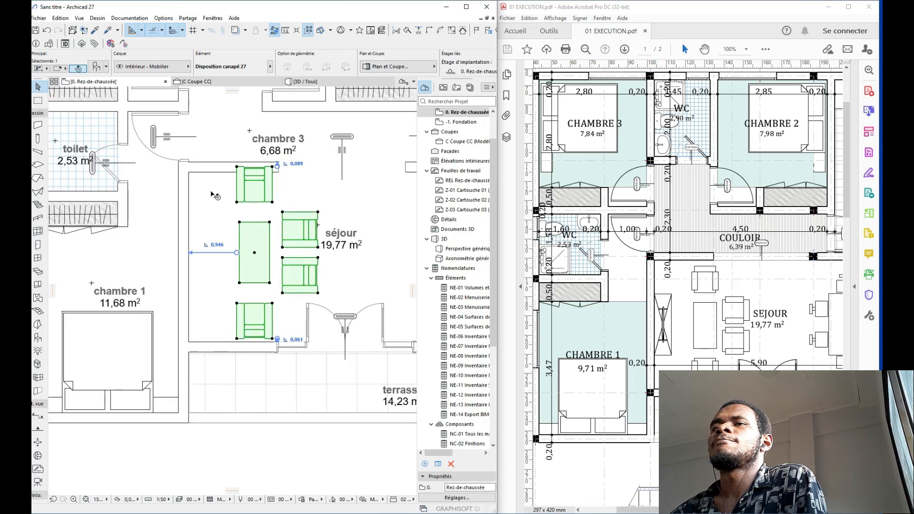
# Step: Change the sofa arrangement's bottom gap to 0,1 and move it against the bottom wall
pyautogui.click(96, 68)
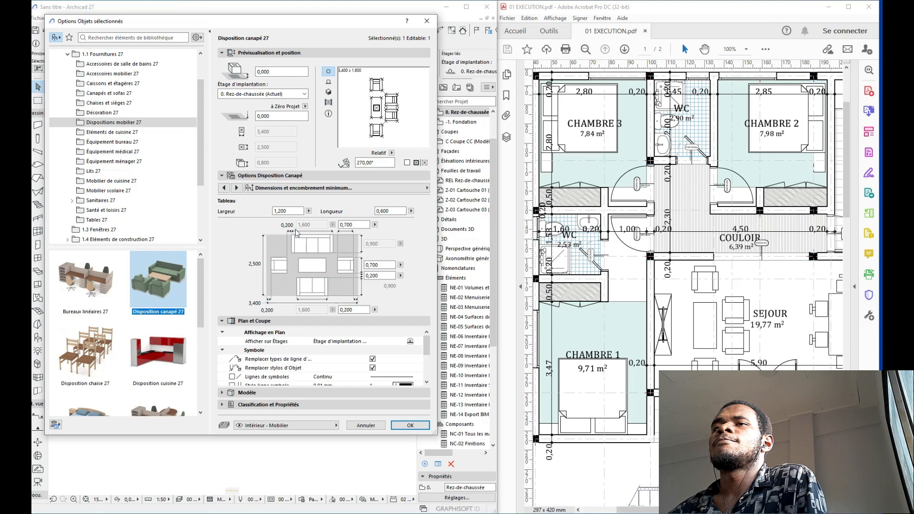
pyautogui.click(347, 310)
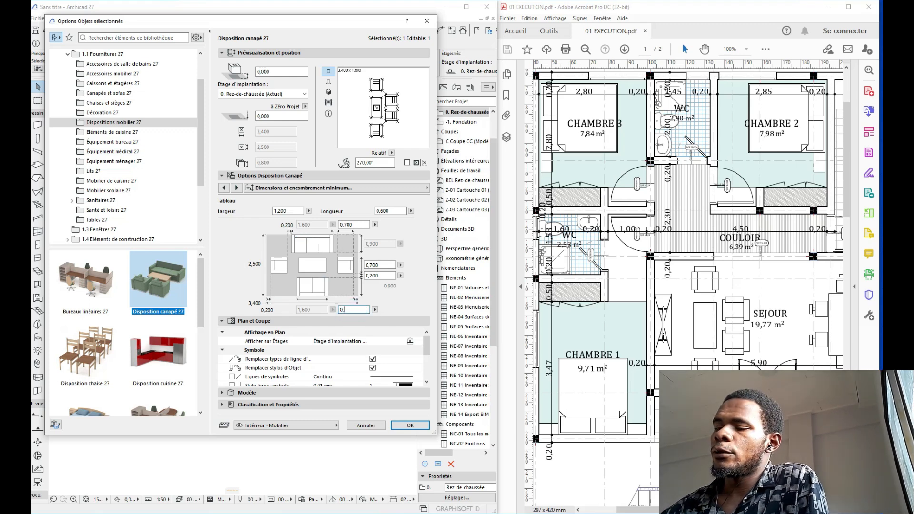
pyautogui.write('0,1')
pyautogui.press('Return')
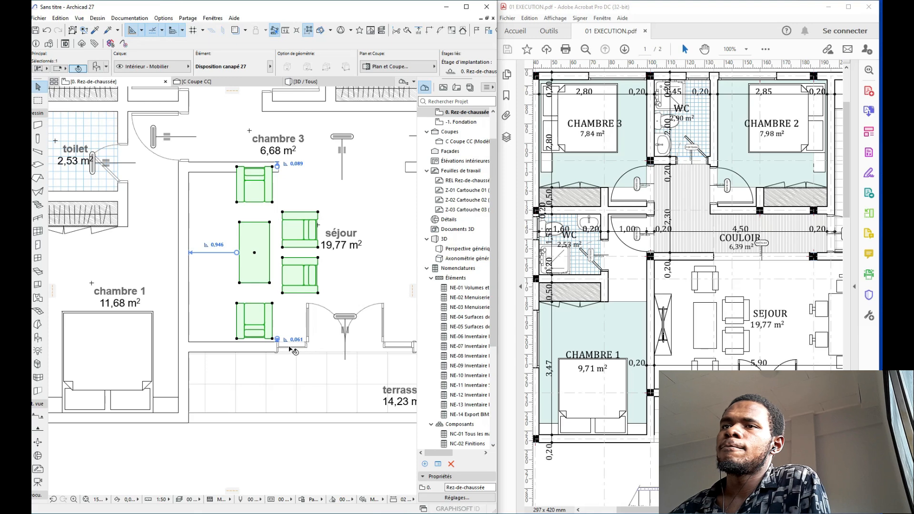
pyautogui.scroll(1, 278, 330)
pyautogui.scroll(1, 284, 284)
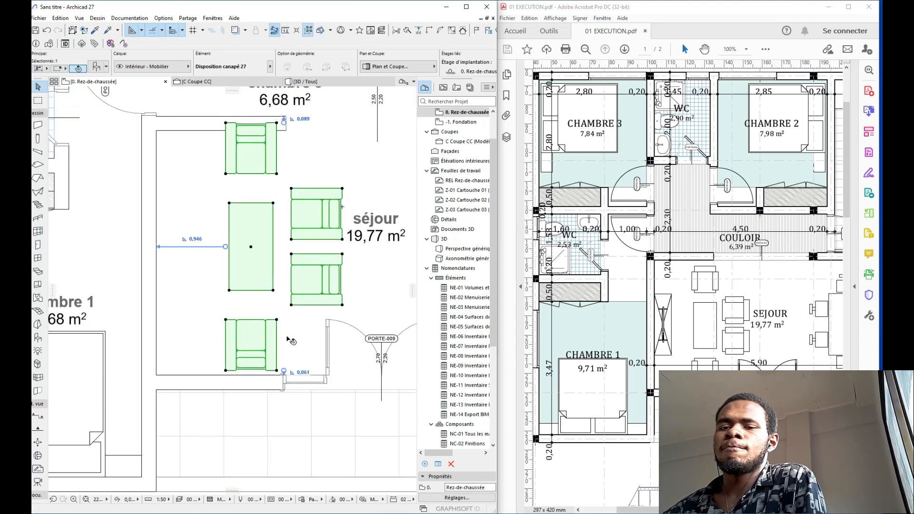
pyautogui.hotkey('ctrl', 'd')
pyautogui.click(277, 370)
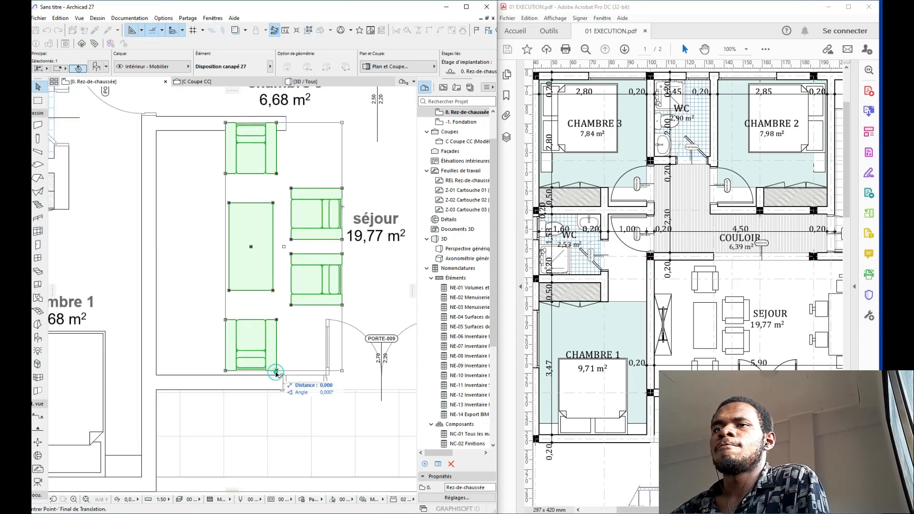
pyautogui.click(276, 375)
# Step: Set the sofa arrangement's armchair gap from 0,200 to 0,150
pyautogui.scroll(-1, 286, 242)
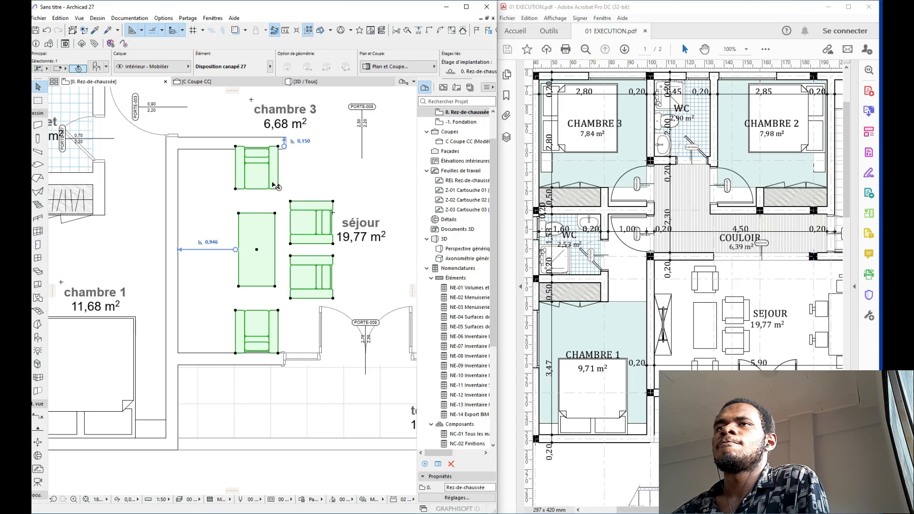
pyautogui.moveTo(294, 181); pyautogui.dragTo(298, 204, button='middle')
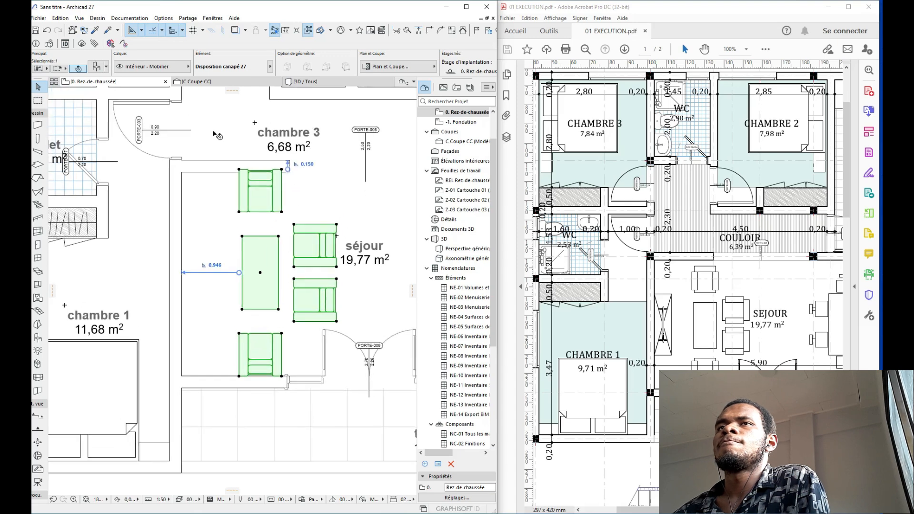
pyautogui.click(97, 68)
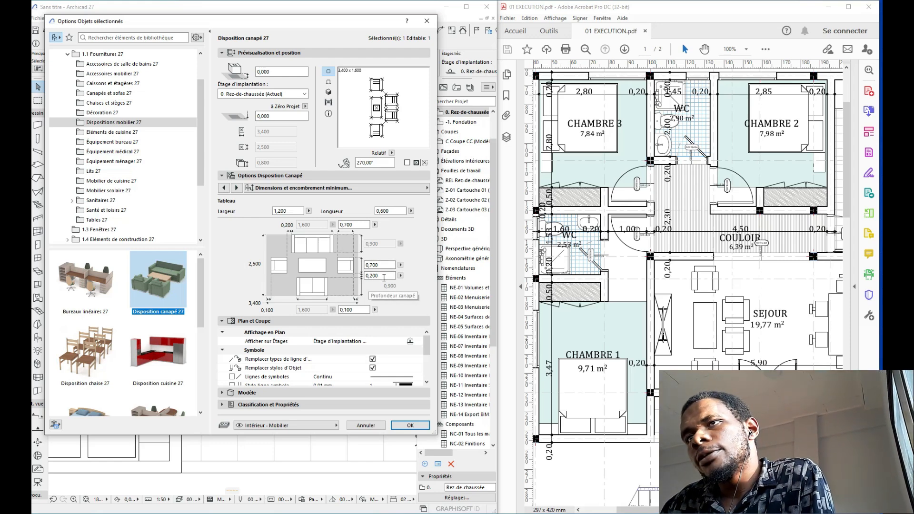
pyautogui.click(367, 277)
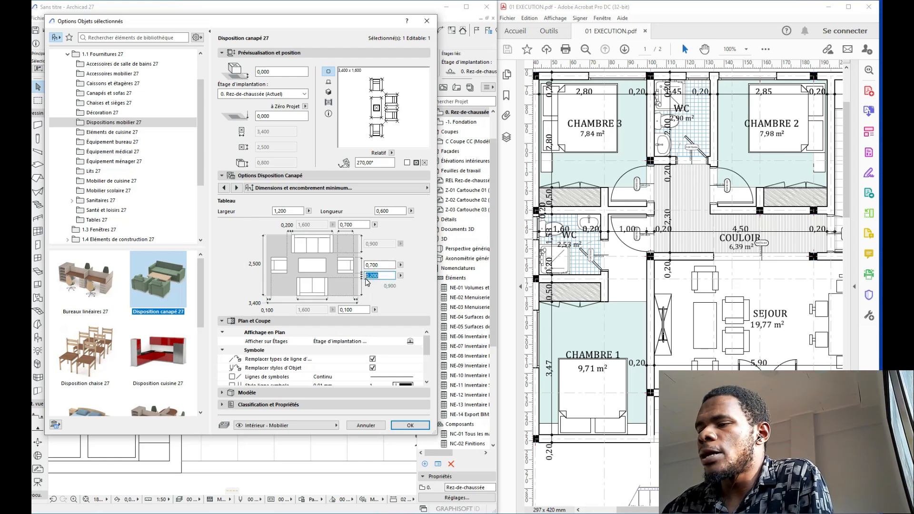
pyautogui.write('0,15')
pyautogui.press('Return')
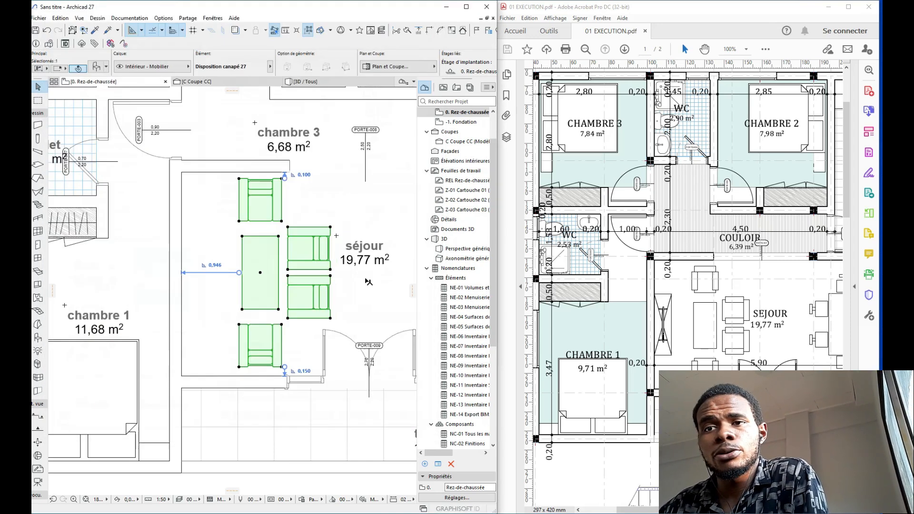
# Step: Offset the sofa group 0,125 from the top wall and 1,000 from the left wall
pyautogui.click(302, 176)
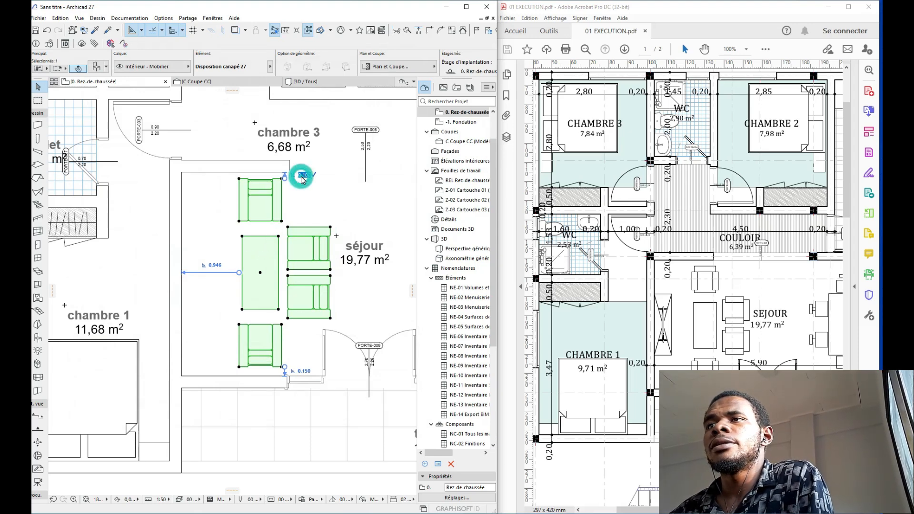
pyautogui.write('0,125')
pyautogui.press('Return')
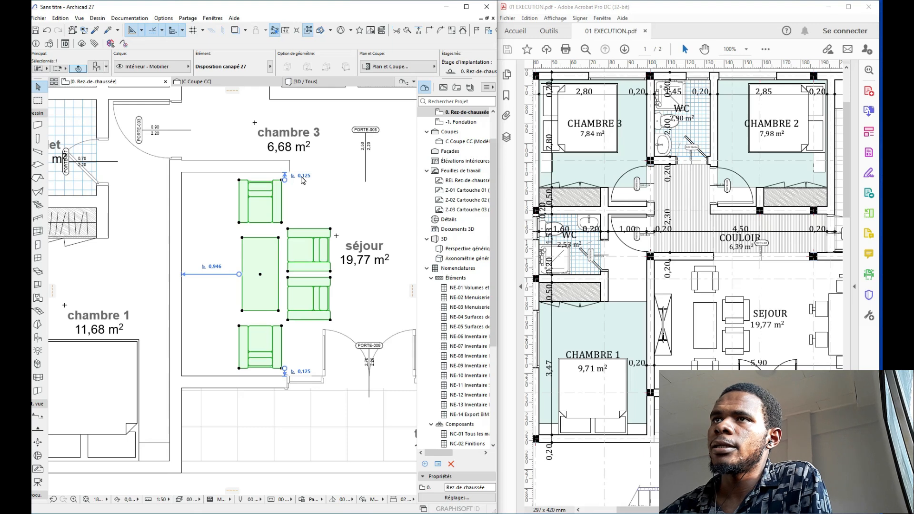
pyautogui.click(215, 266)
pyautogui.write('1')
pyautogui.press('Return')
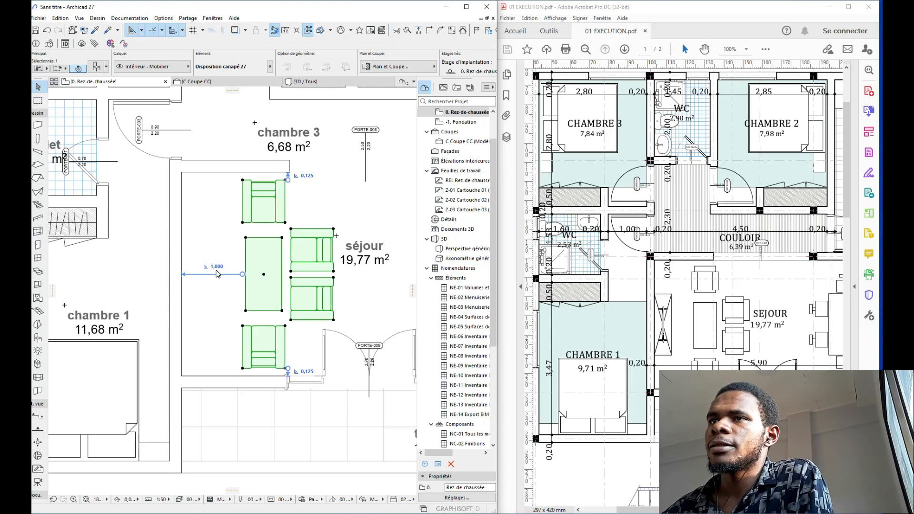
pyautogui.scroll(-4, 216, 274)
# Step: Deselect the sofa group and check the séjour layout against the reference PDF plan
pyautogui.press('Escape')
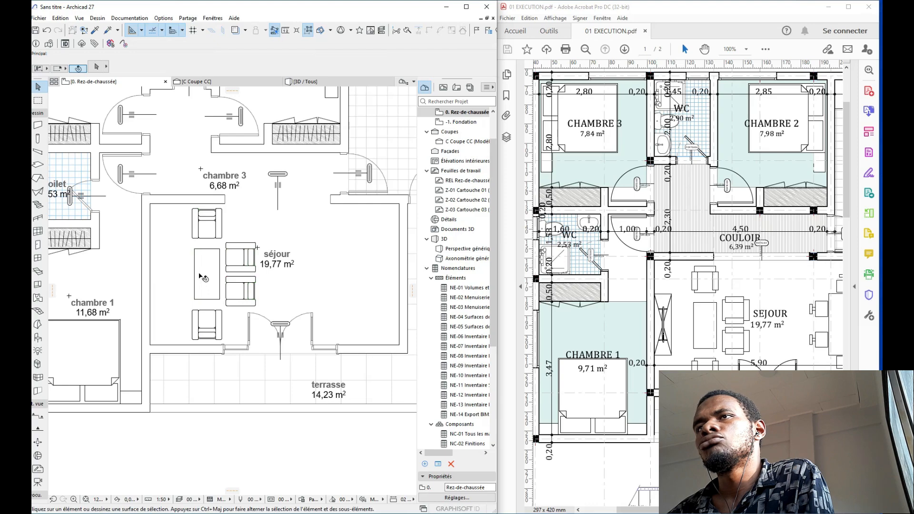
pyautogui.scroll(-3, 202, 277)
pyautogui.click(577, 335)
pyautogui.scroll(3, 577, 336)
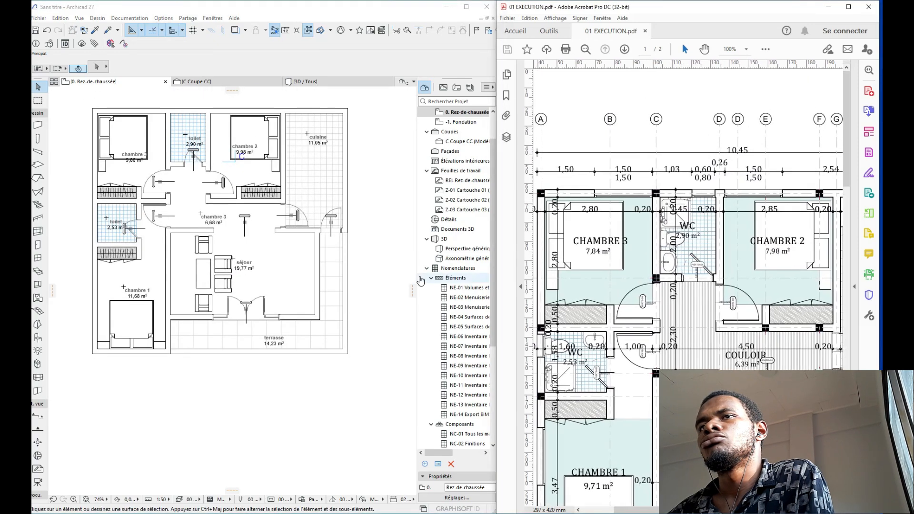
pyautogui.scroll(-3, 602, 352)
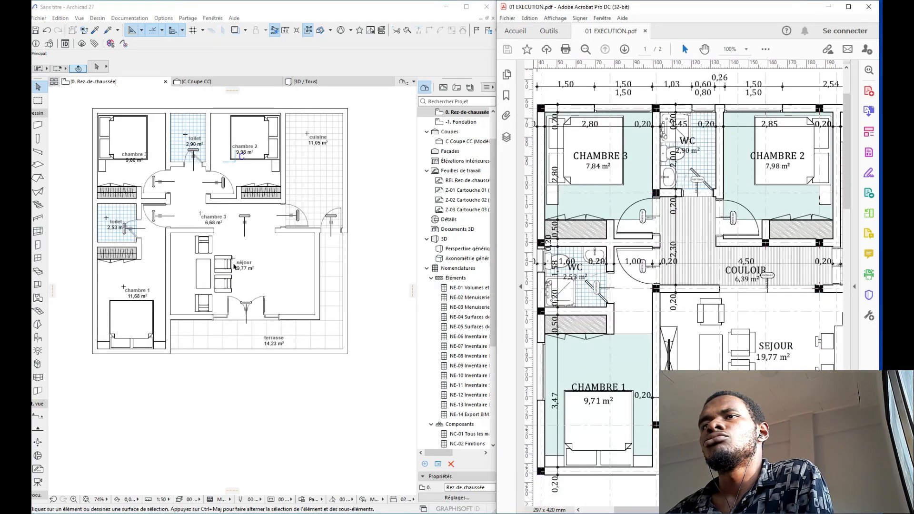
pyautogui.click(203, 276)
# Step: Mirror-copy the sofa arrangement and replace the copy with Table haute rectangulaire 27
pyautogui.click(203, 276)
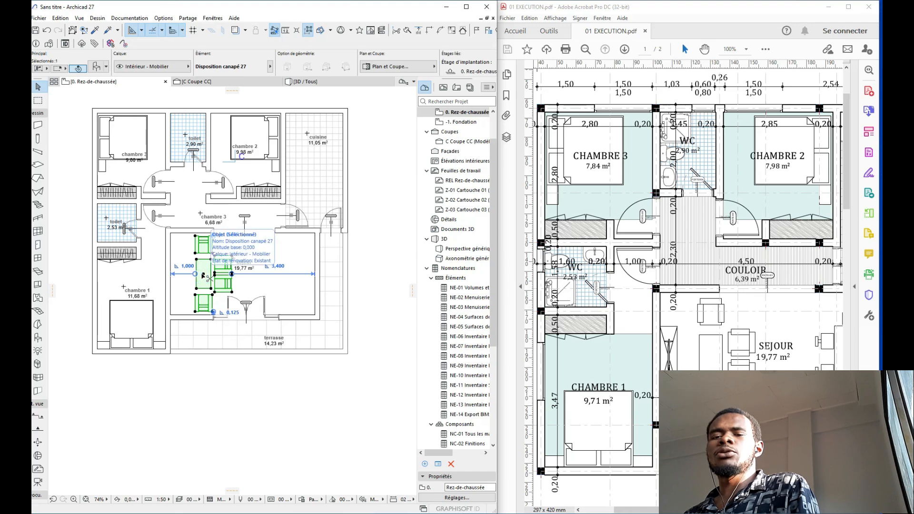
pyautogui.hotkey('ctrl', 'alt', 'm')
pyautogui.click(244, 233)
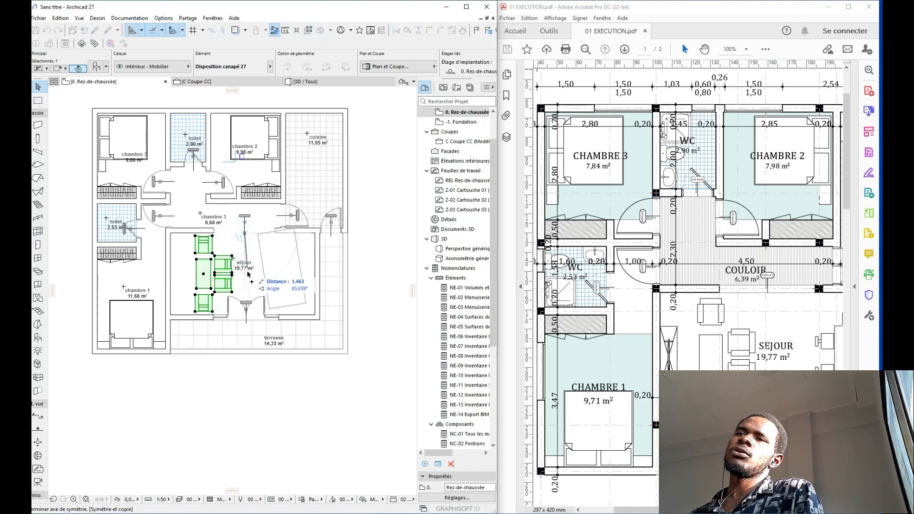
pyautogui.click(244, 335)
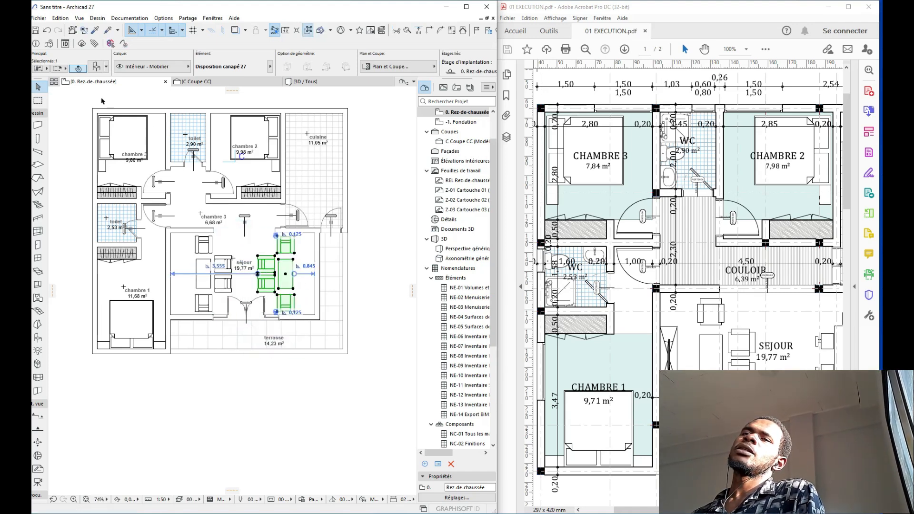
pyautogui.click(78, 69)
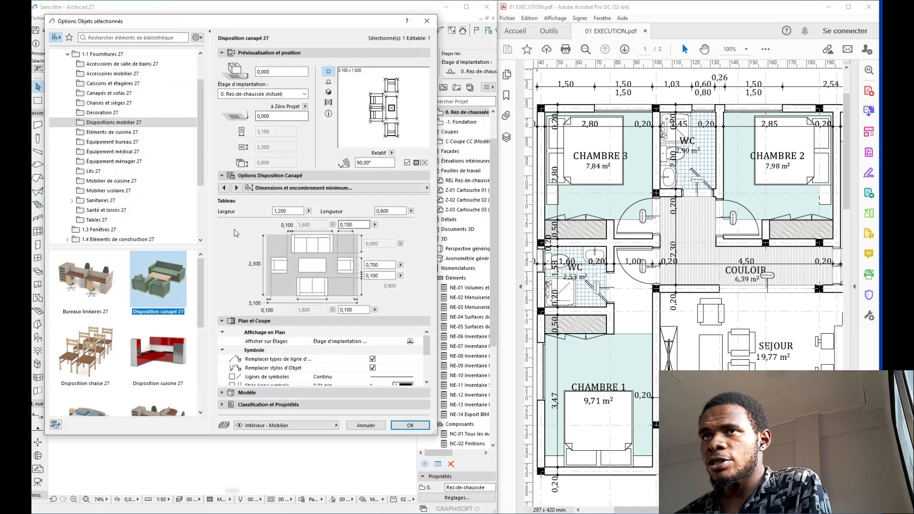
pyautogui.scroll(-5, 126, 307)
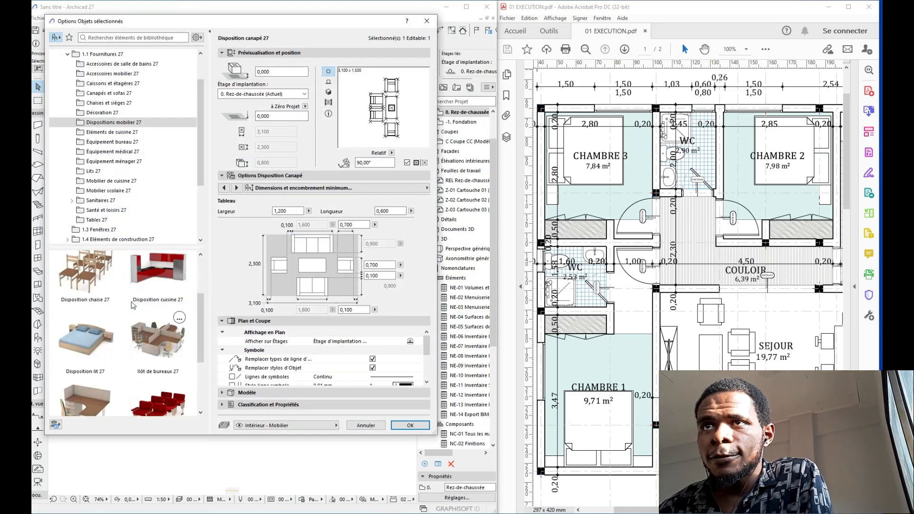
pyautogui.scroll(-1, 138, 304)
pyautogui.click(86, 373)
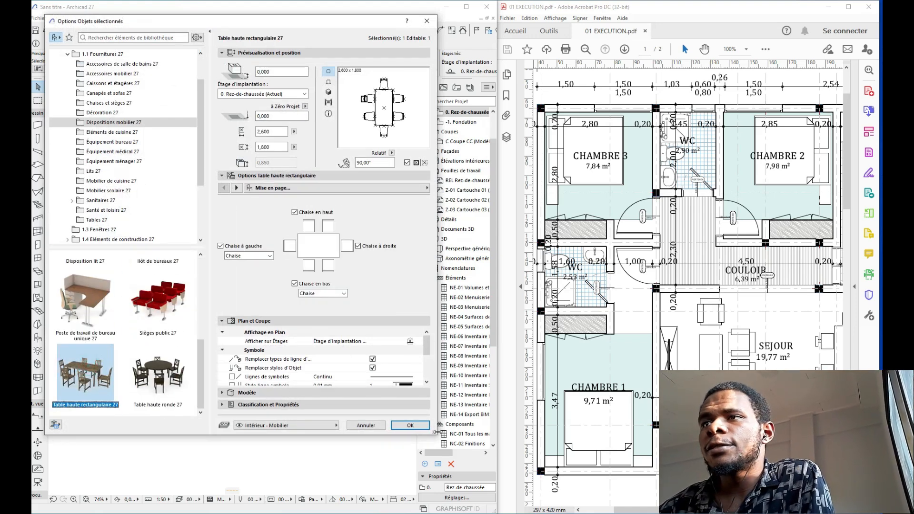
pyautogui.click(421, 429)
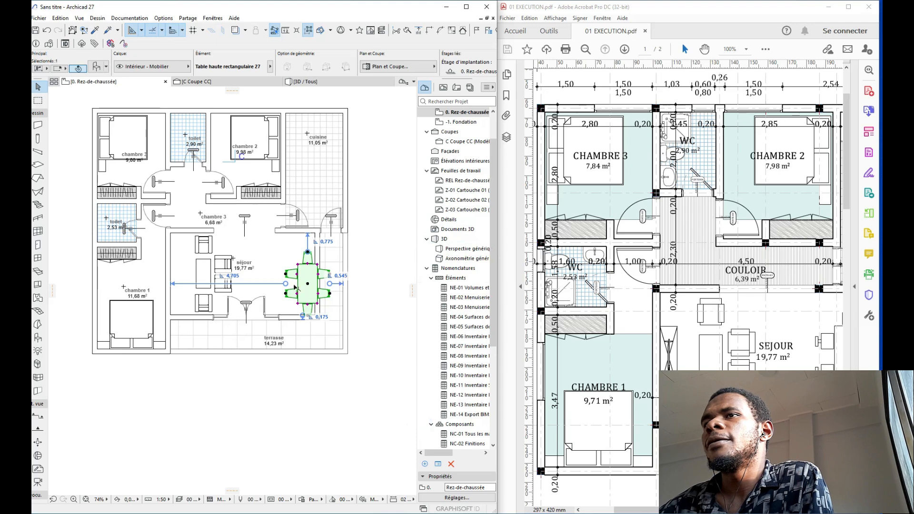
# Step: Move the rectangular dining table into its spot in the séjour and reopen its settings
pyautogui.scroll(3, 314, 286)
pyautogui.click(314, 286)
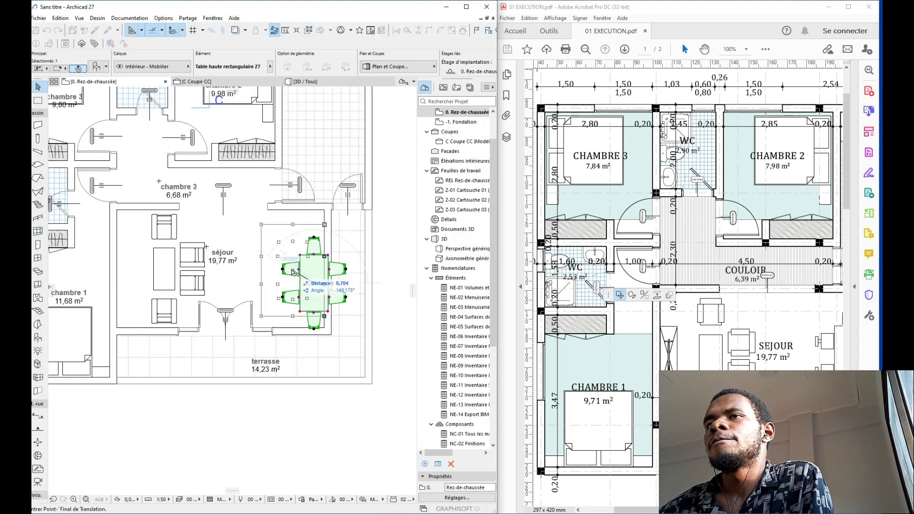
pyautogui.click(284, 270)
pyautogui.scroll(-2, 590, 300)
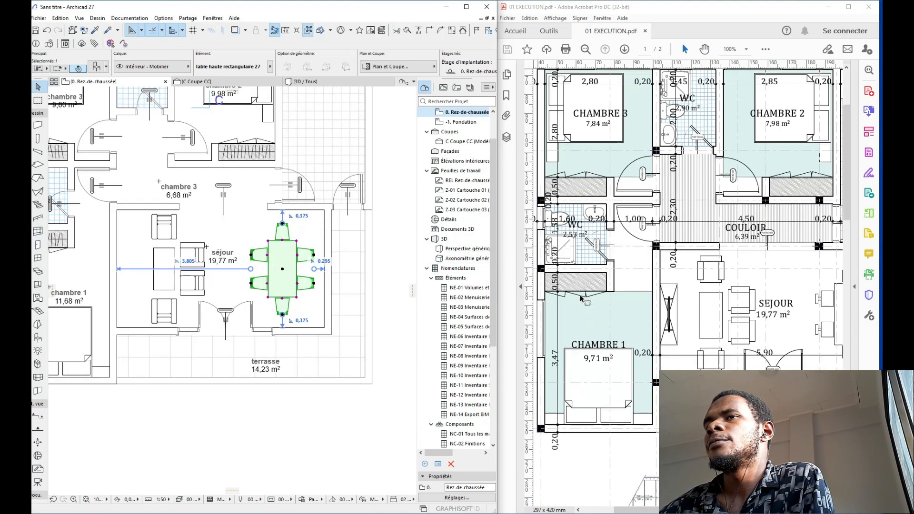
pyautogui.scroll(1, 590, 300)
pyautogui.scroll(2, 284, 286)
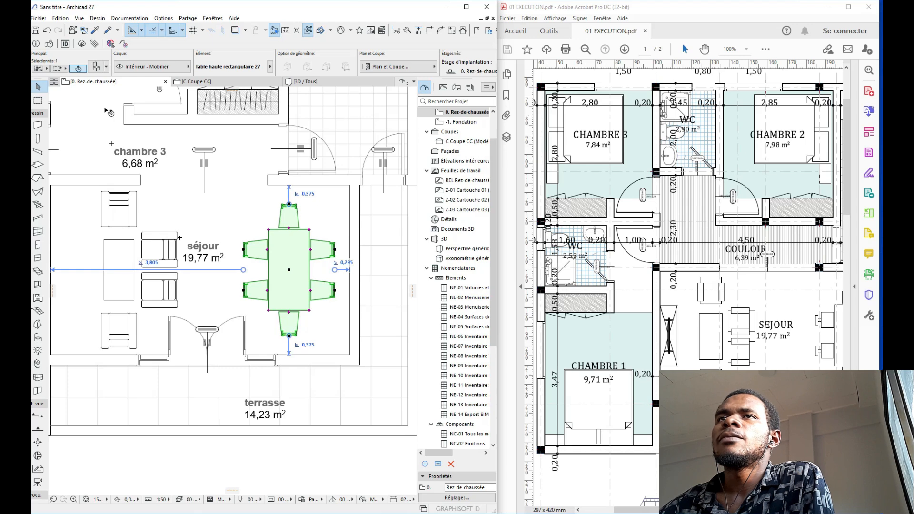
pyautogui.click(95, 68)
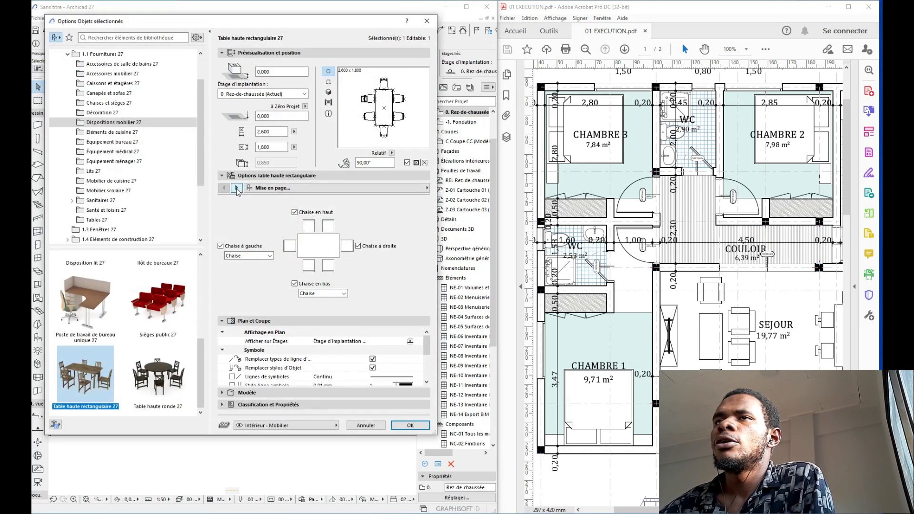
# Step: Set the dining table's 2D detail to Symbole with Rectangle avec dossier 3 chairs
pyautogui.click(236, 188)
pyautogui.click(236, 189)
pyautogui.click(236, 189)
pyautogui.click(236, 189)
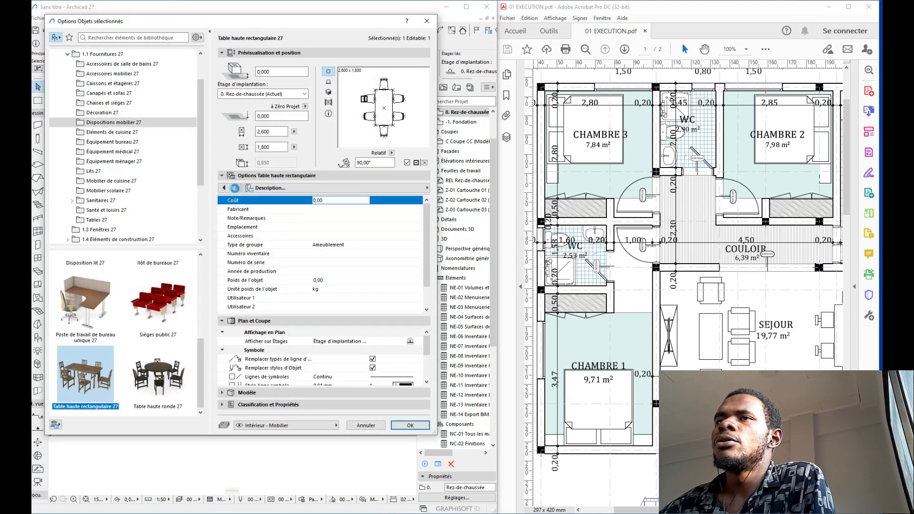
pyautogui.click(236, 188)
pyautogui.click(333, 200)
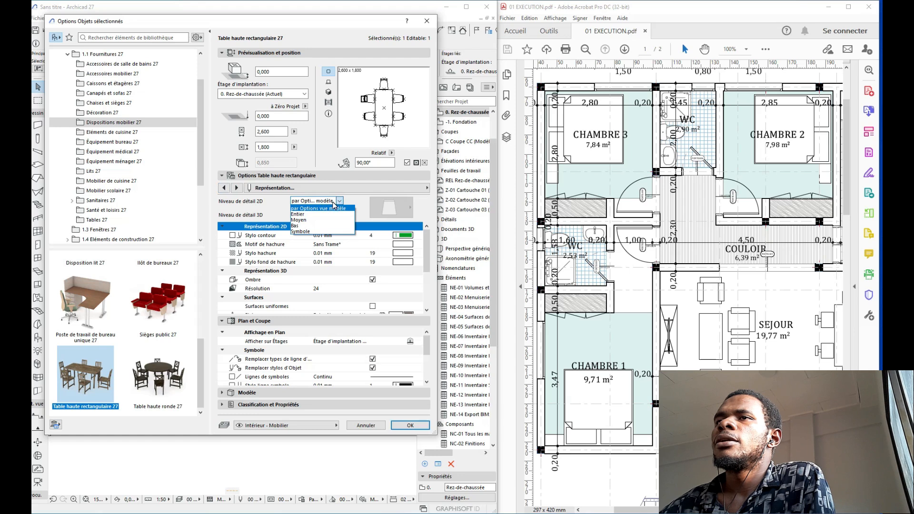
pyautogui.click(298, 232)
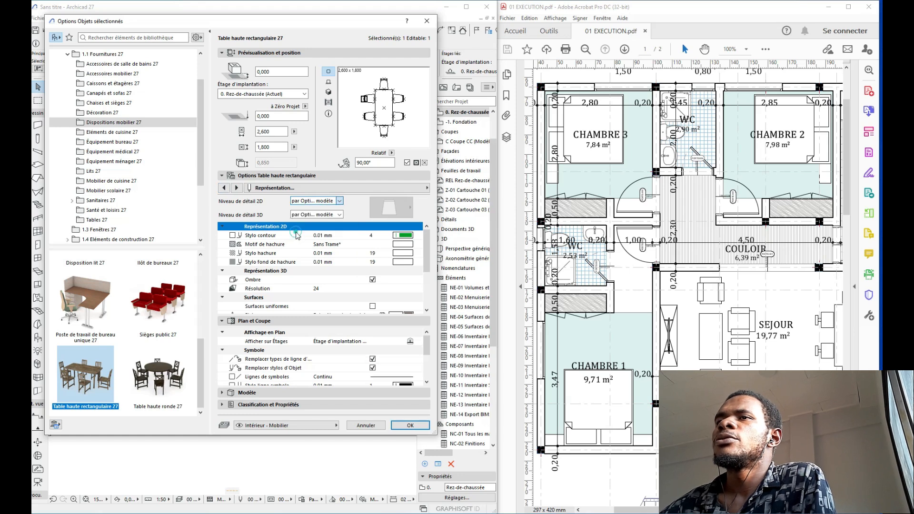
pyautogui.click(400, 208)
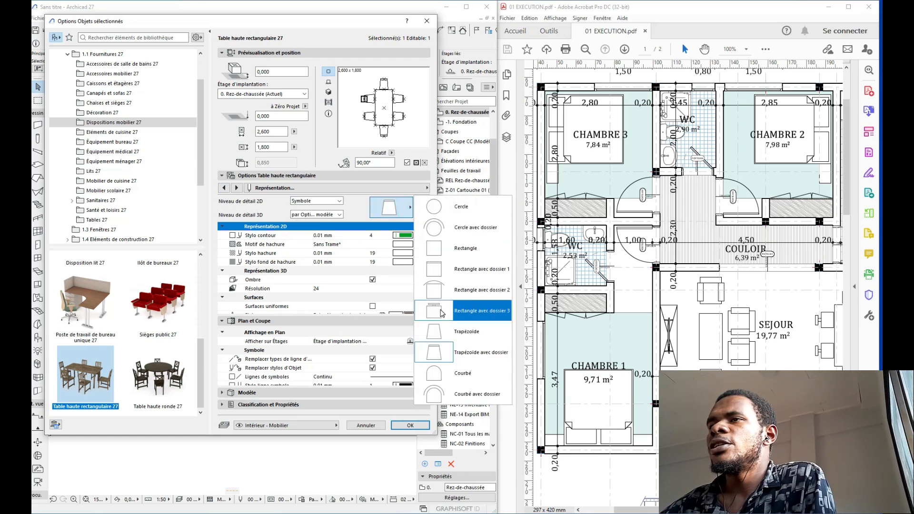
pyautogui.click(455, 311)
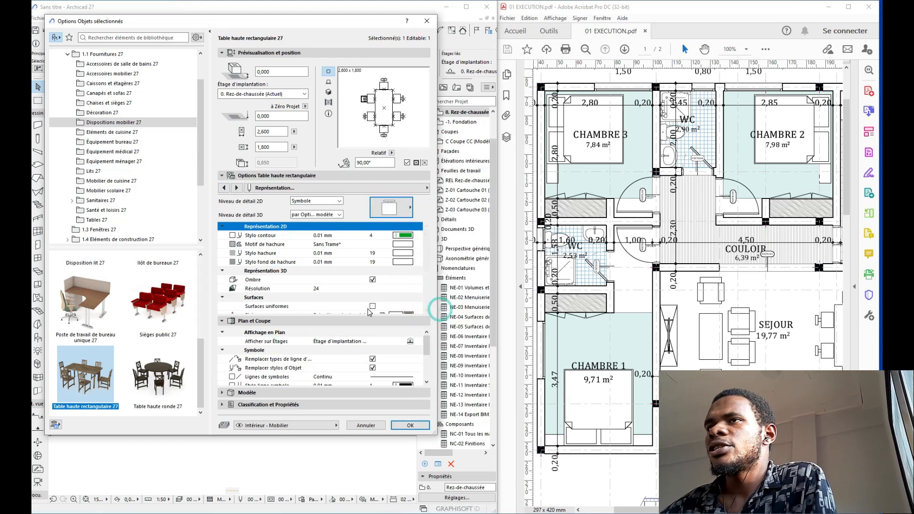
pyautogui.click(411, 425)
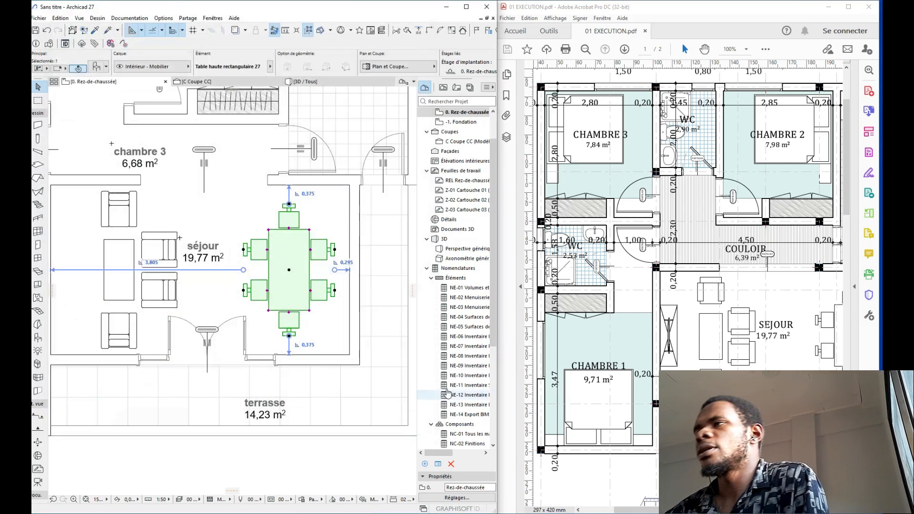
pyautogui.press('Escape')
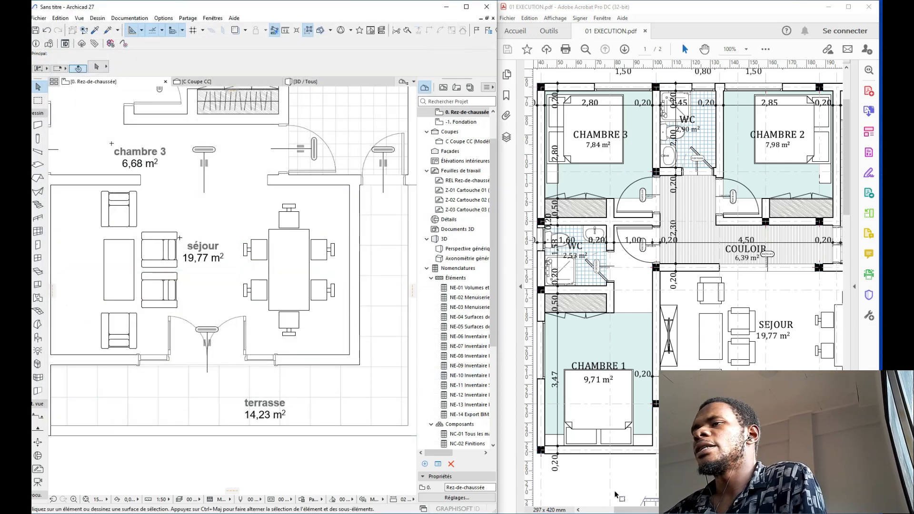
pyautogui.moveTo(627, 510)
pyautogui.mouseDown()
pyautogui.moveTo(678, 510)
pyautogui.moveTo(617, 509)
pyautogui.mouseUp()
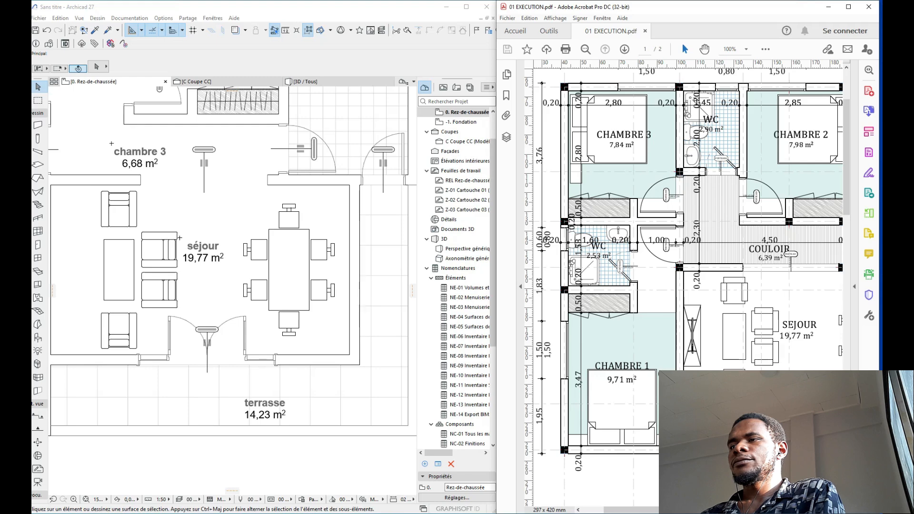
pyautogui.moveTo(664, 512); pyautogui.dragTo(642, 512)
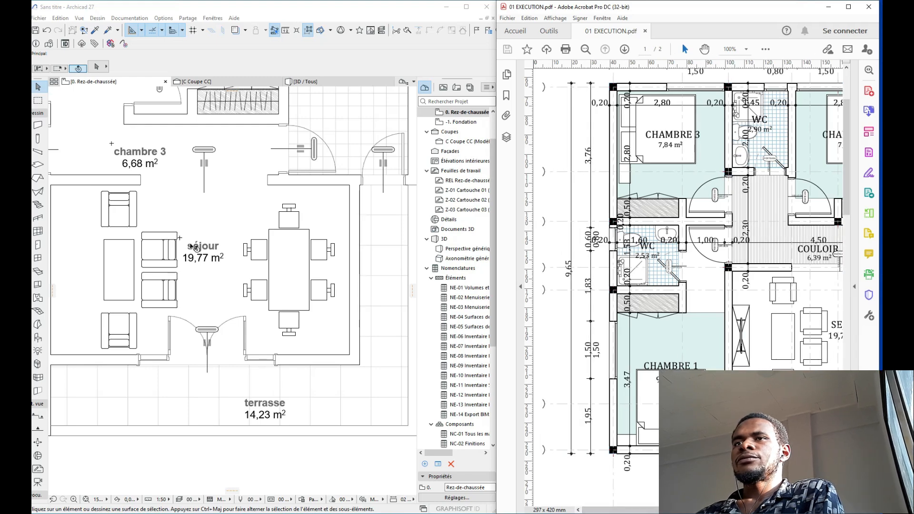
pyautogui.click(251, 272)
pyautogui.scroll(-3, 333, 288)
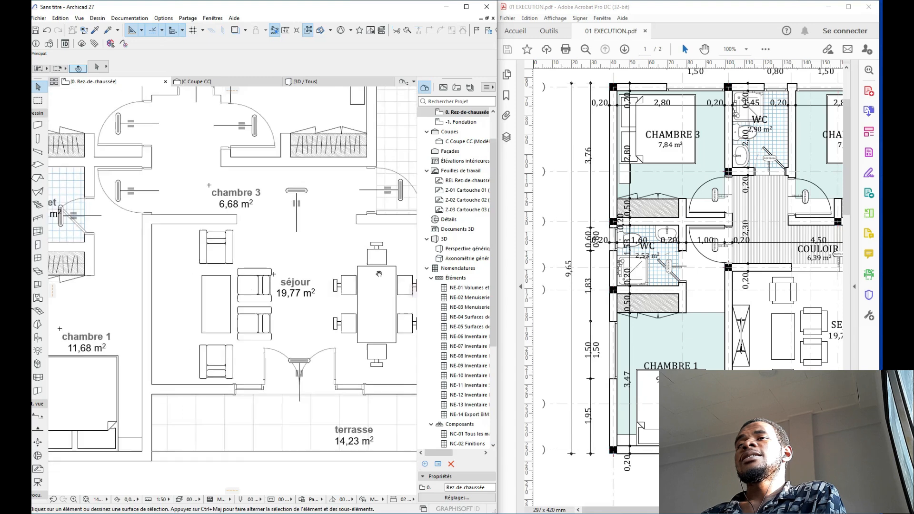
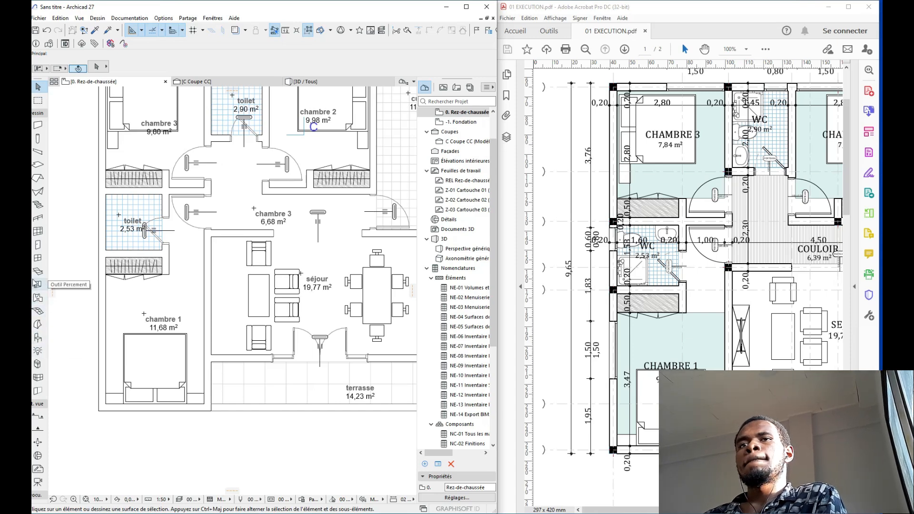
# Step: Choose Table basse 05 from Tables 27 as the default object
pyautogui.click(38, 337)
pyautogui.doubleClick(37, 336)
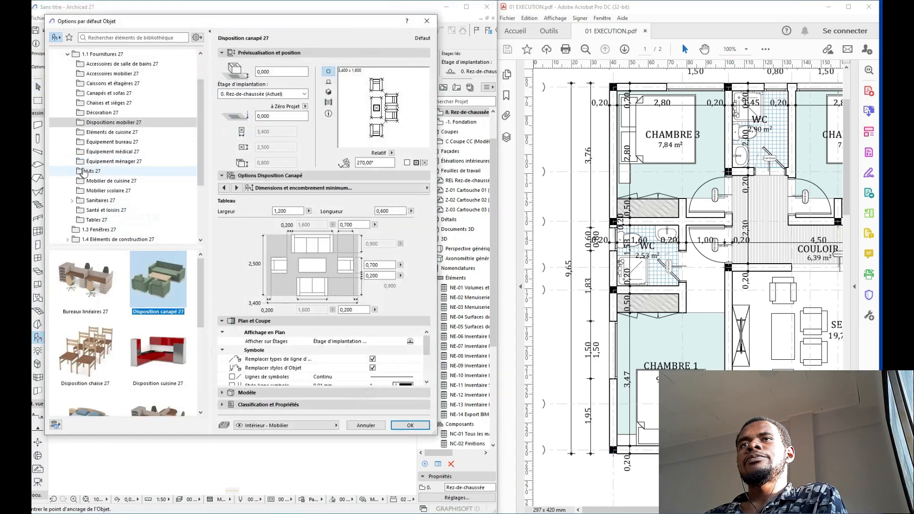
pyautogui.click(99, 220)
pyautogui.scroll(-10, 154, 299)
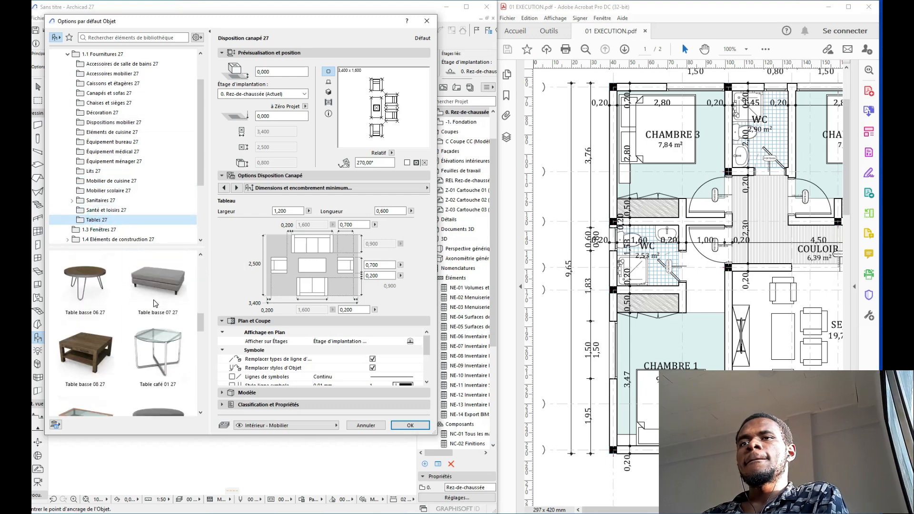
pyautogui.scroll(6, 154, 299)
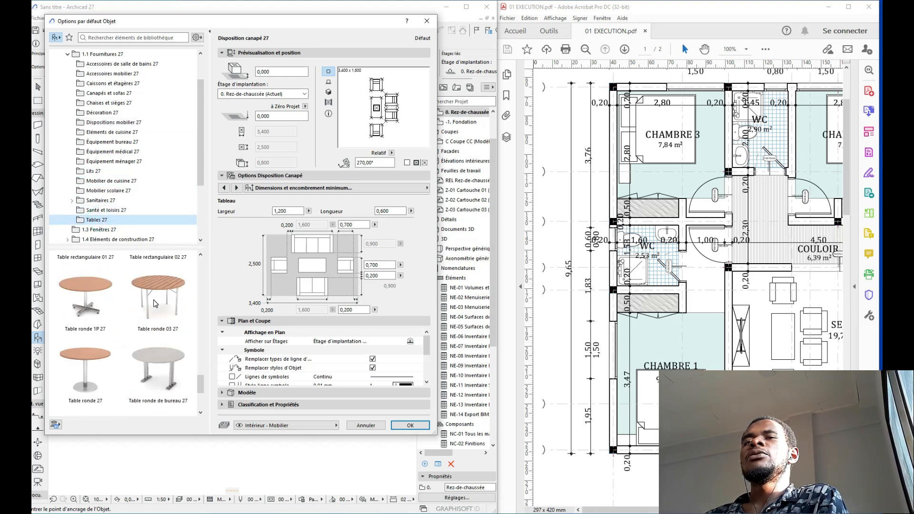
pyautogui.scroll(6, 154, 298)
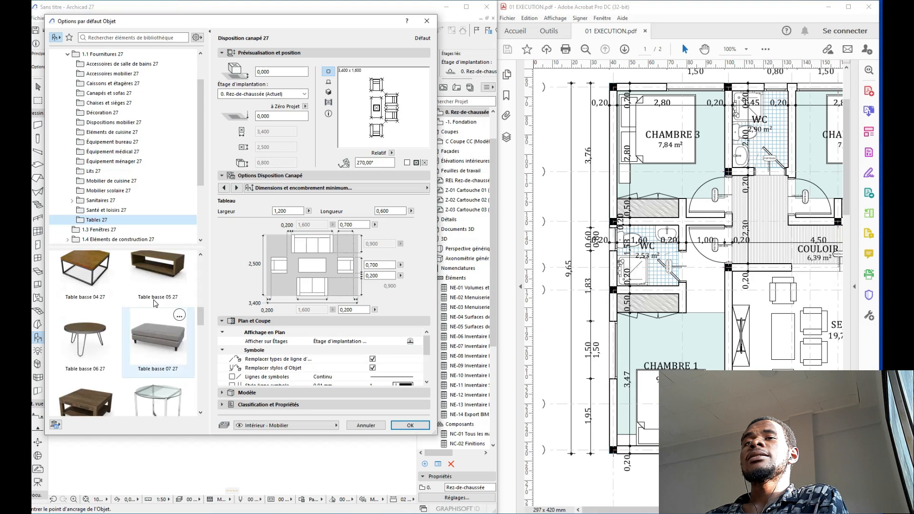
pyautogui.click(154, 373)
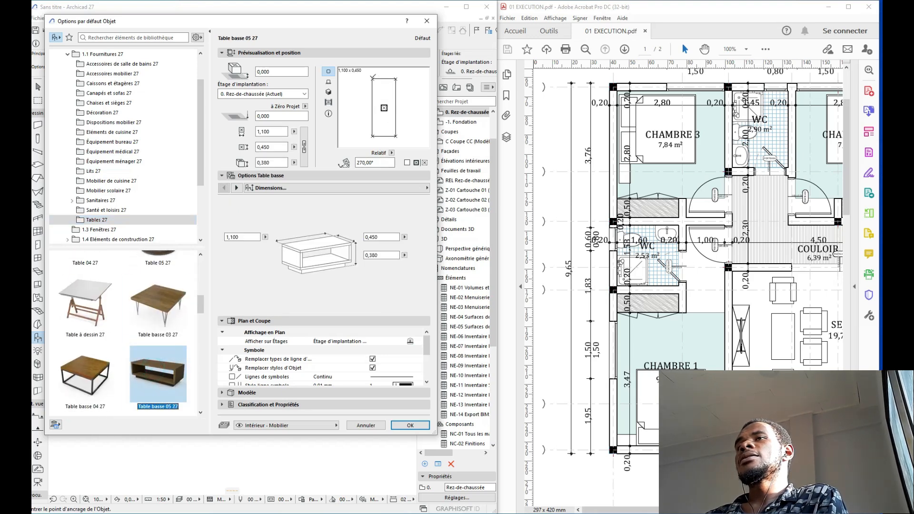
pyautogui.click(417, 429)
# Step: Place the coffee table in the séjour and move it slightly lower beside the sofas
pyautogui.scroll(3, 215, 276)
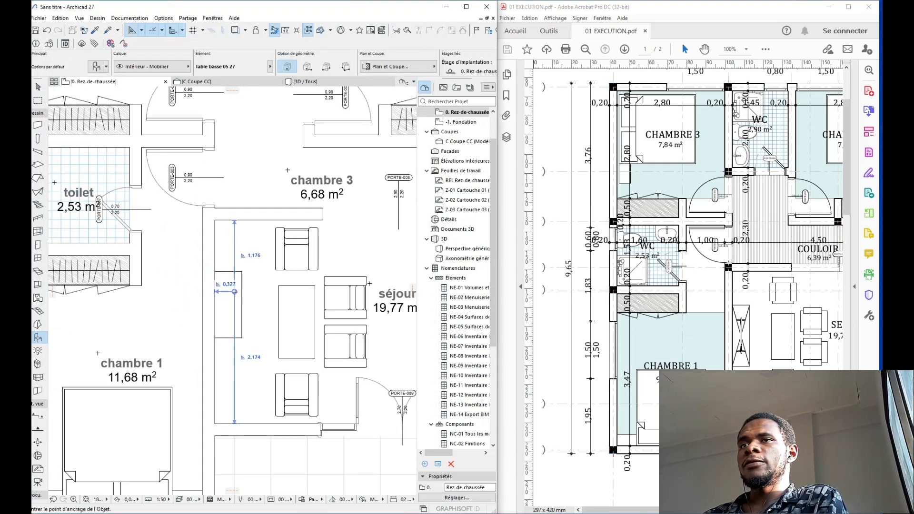
pyautogui.click(215, 271)
pyautogui.hotkey('ctrl', 'd')
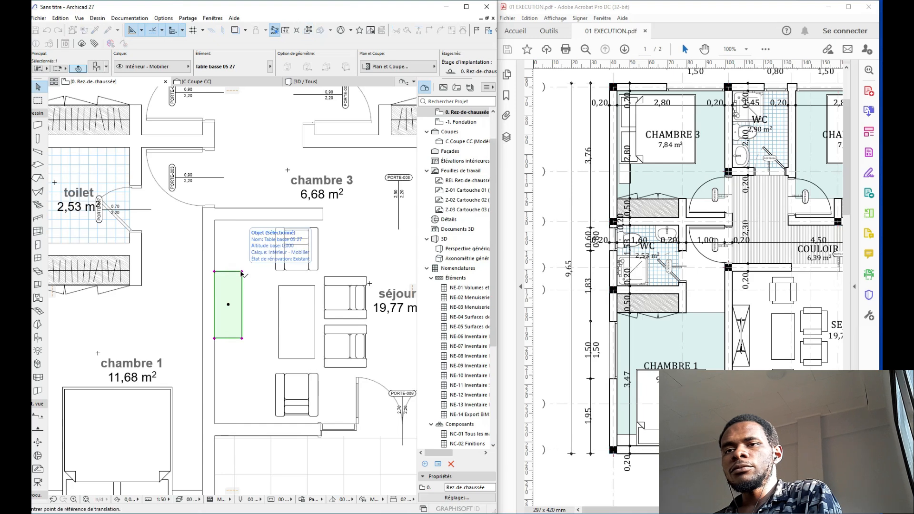
pyautogui.click(214, 271)
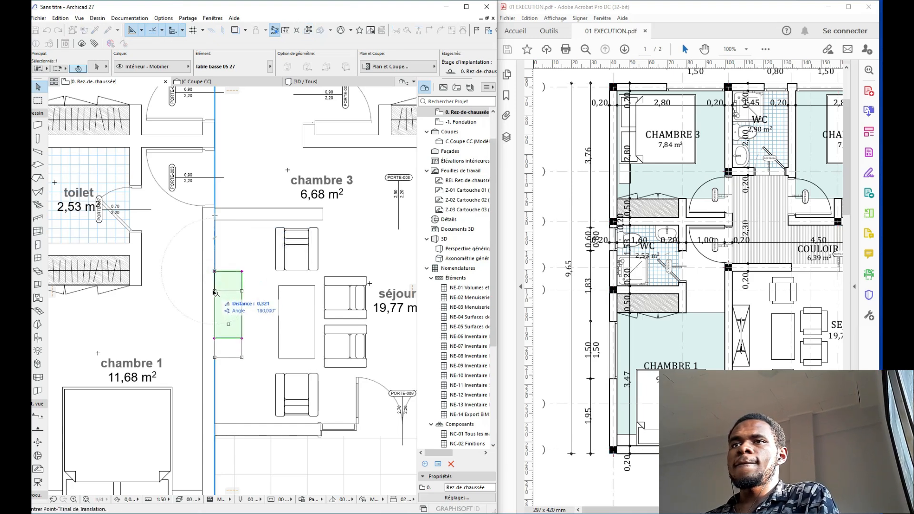
pyautogui.click(215, 290)
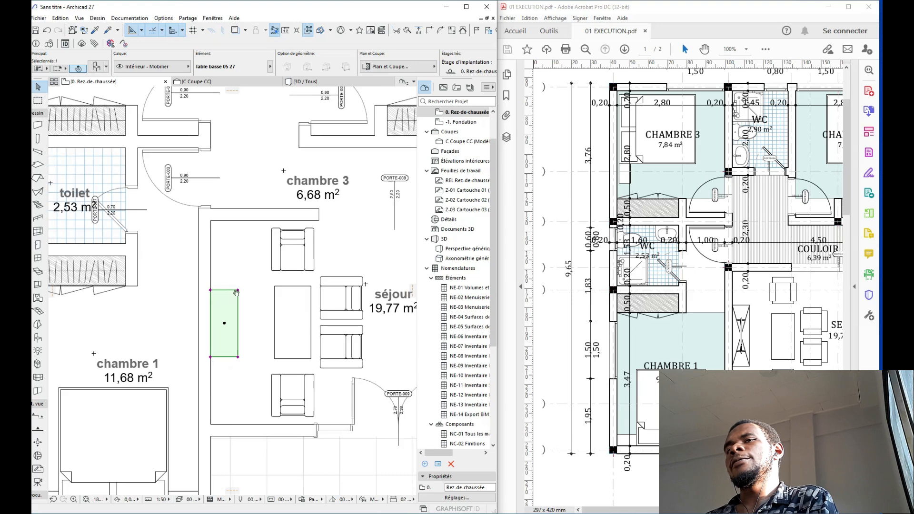
pyautogui.moveTo(230, 313); pyautogui.dragTo(237, 240, button='middle')
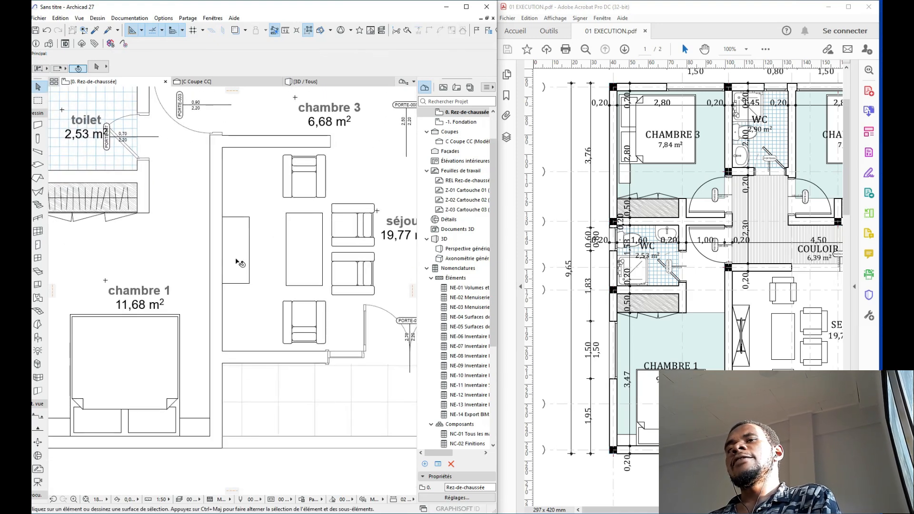
pyautogui.click(236, 250)
pyautogui.press('Escape')
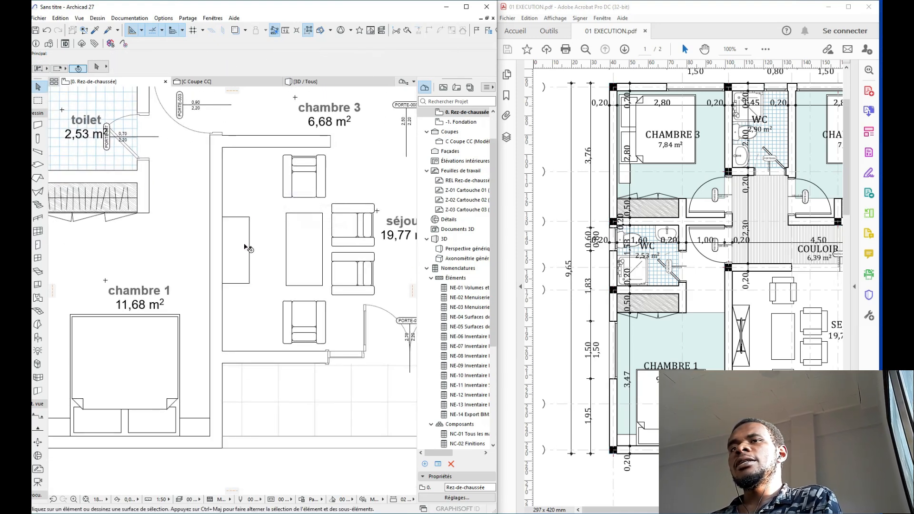
# Step: Select TV plate 27 from the Santé et loisirs 27 library folder
pyautogui.doubleClick(37, 338)
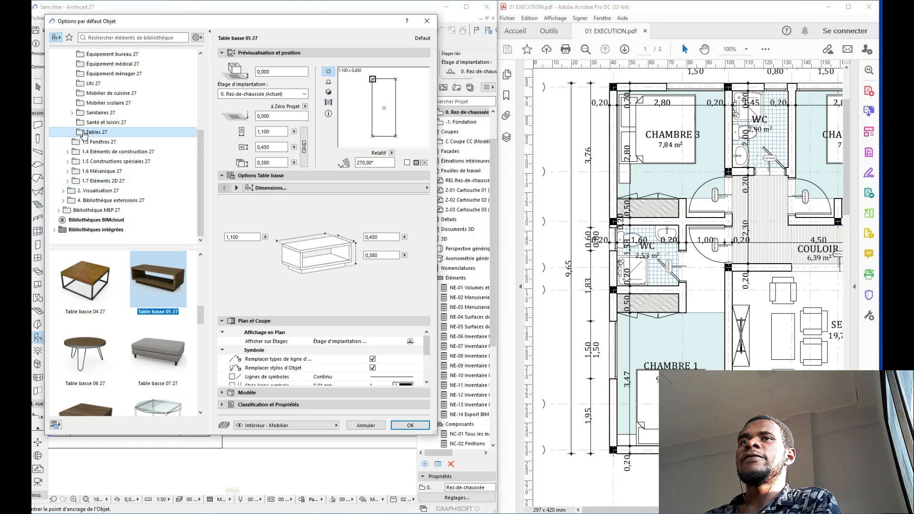
pyautogui.scroll(1, 86, 136)
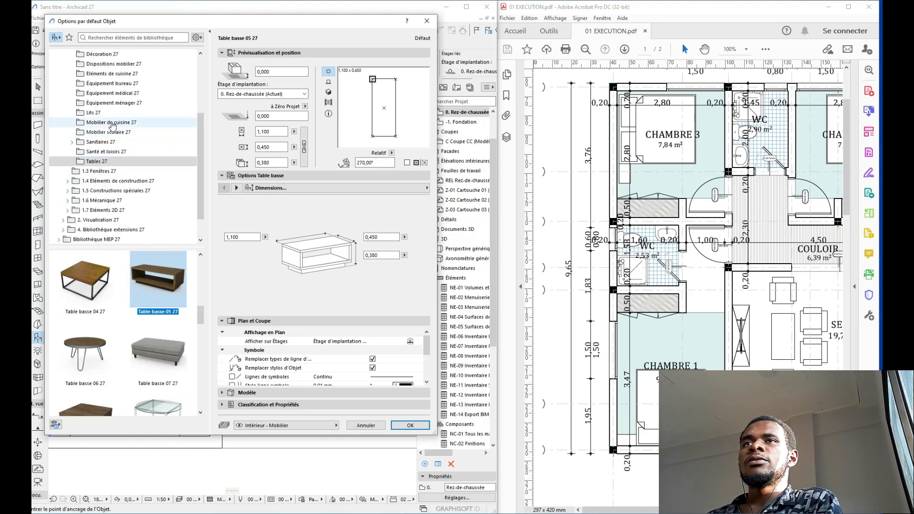
pyautogui.scroll(1, 113, 73)
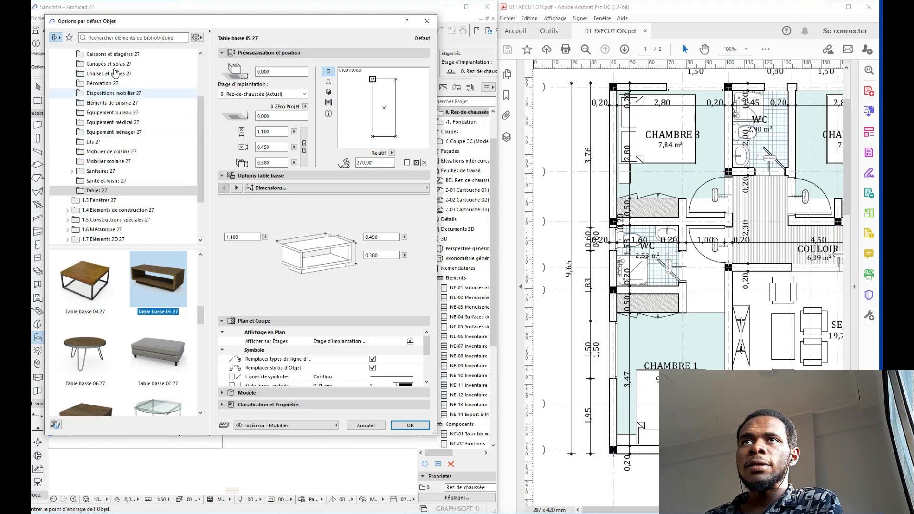
pyautogui.scroll(1, 107, 76)
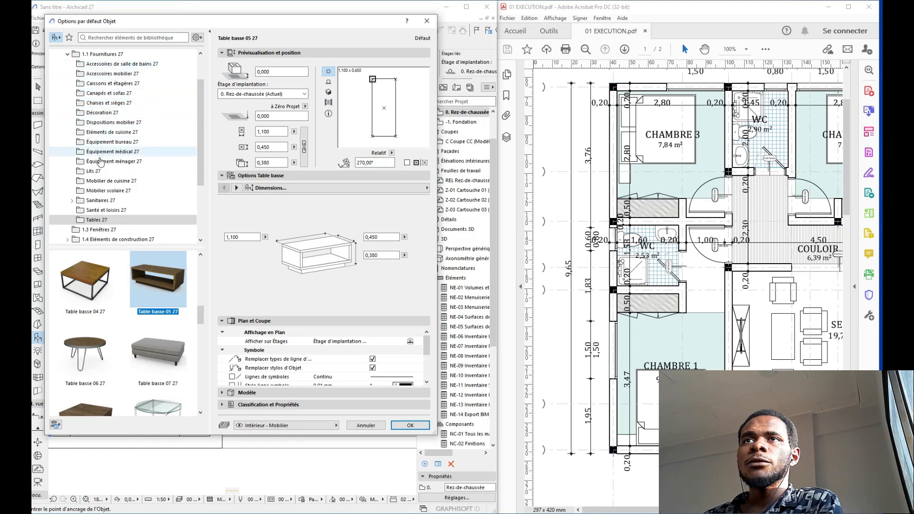
pyautogui.click(105, 210)
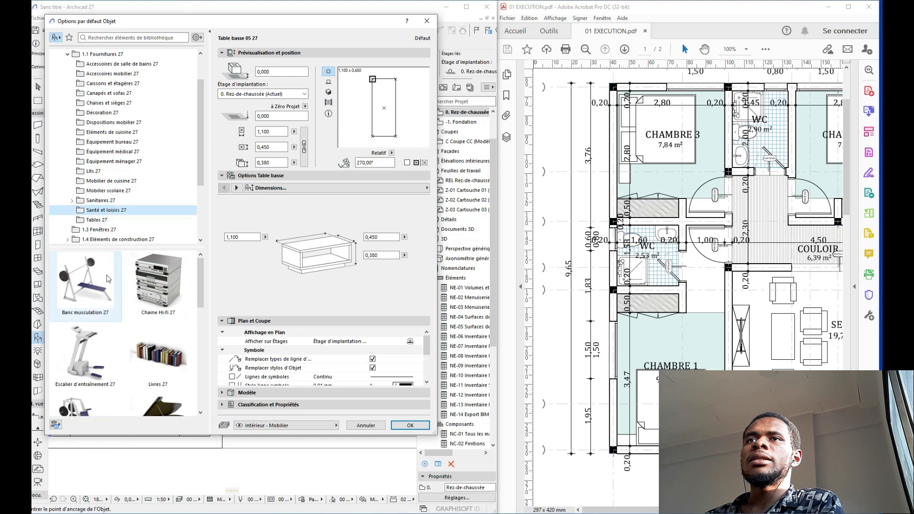
pyautogui.scroll(-5, 108, 286)
pyautogui.click(91, 402)
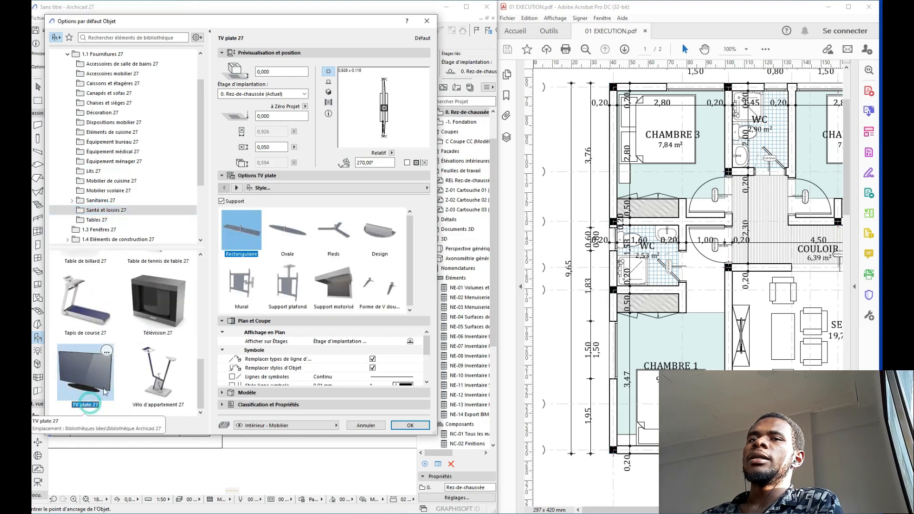
# Step: Give the TV a V-shaped support and rotate it to 90°
pyautogui.click(373, 281)
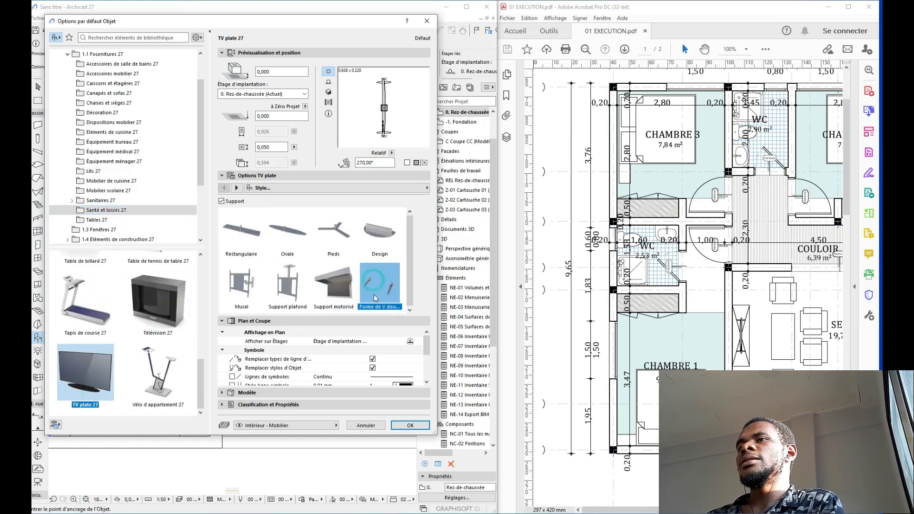
pyautogui.click(392, 89)
pyautogui.click(392, 89)
pyautogui.click(392, 89)
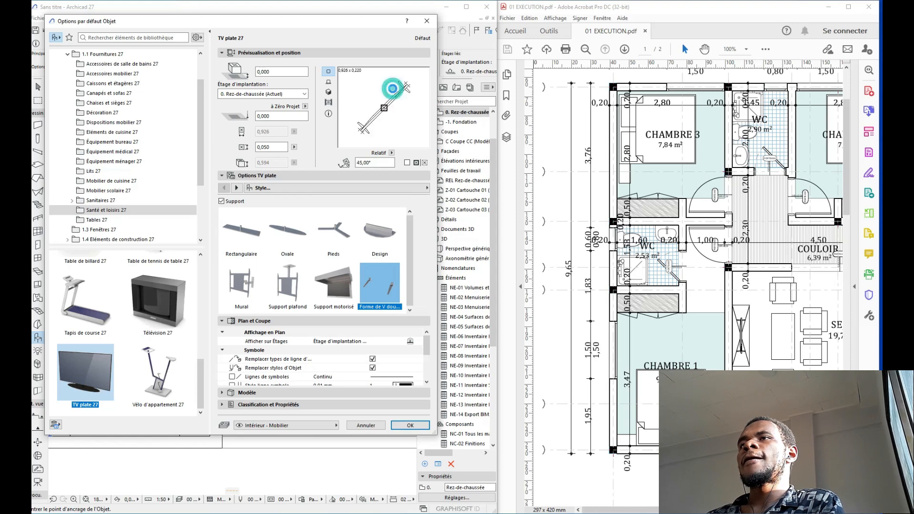
pyautogui.click(392, 88)
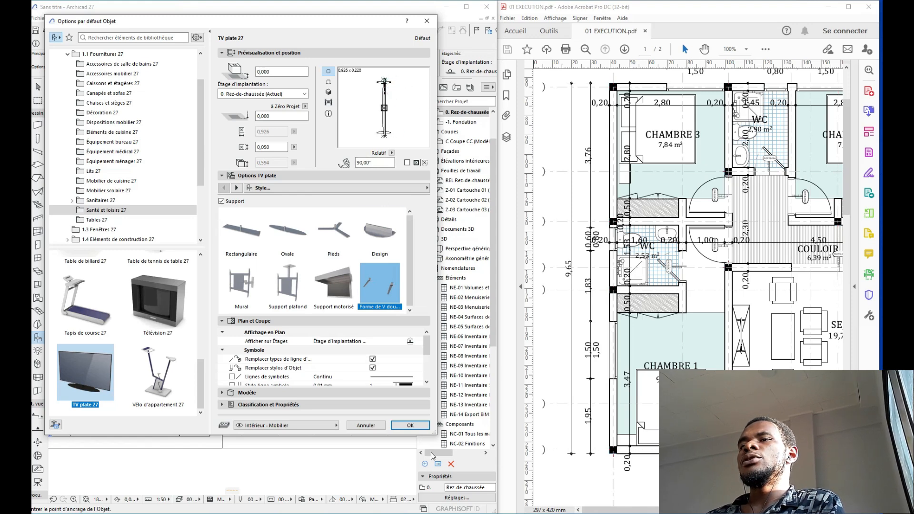
pyautogui.click(410, 425)
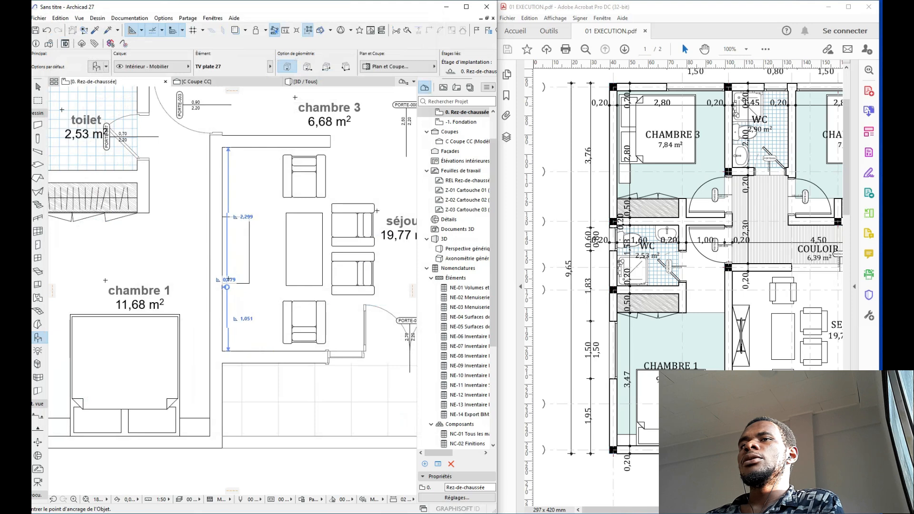
# Step: Place the TV plate against the séjour's left wall facing the sofas, then review the whole plan
pyautogui.scroll(4, 234, 241)
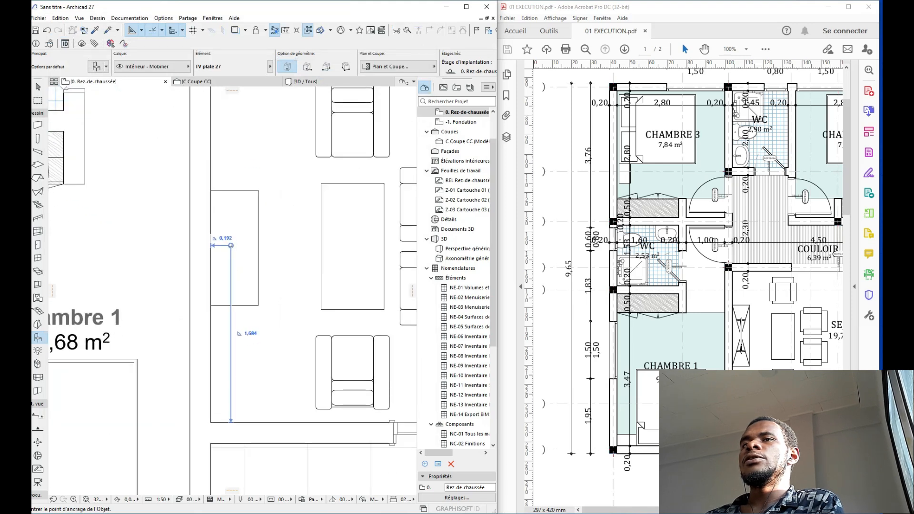
pyautogui.click(232, 249)
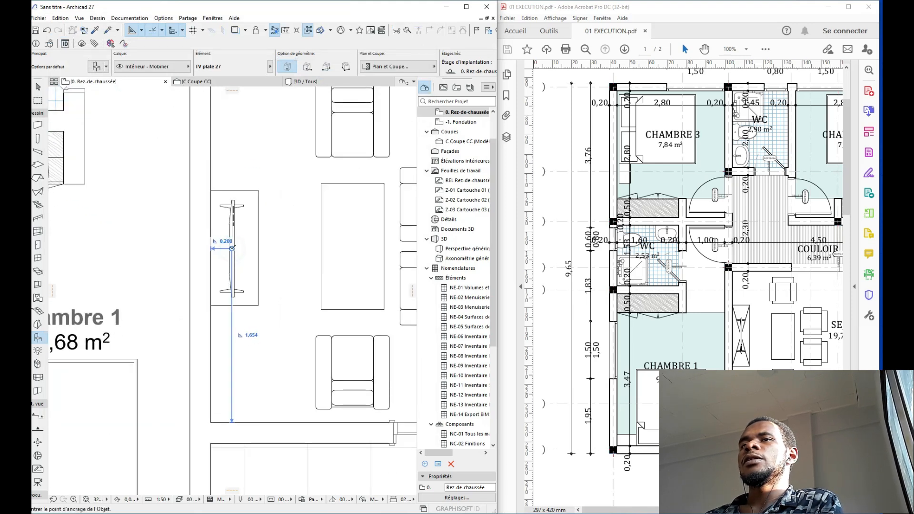
pyautogui.press('Escape')
pyautogui.scroll(-4, 233, 251)
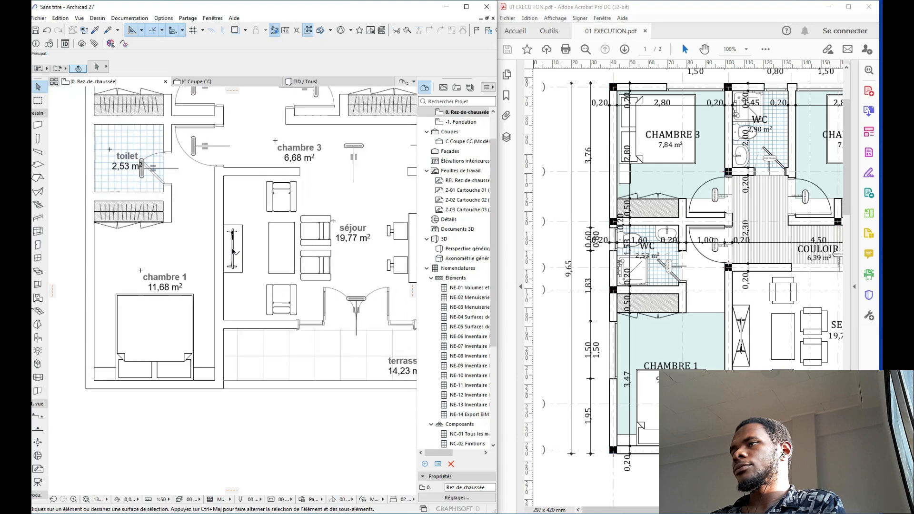
pyautogui.scroll(2, 205, 220)
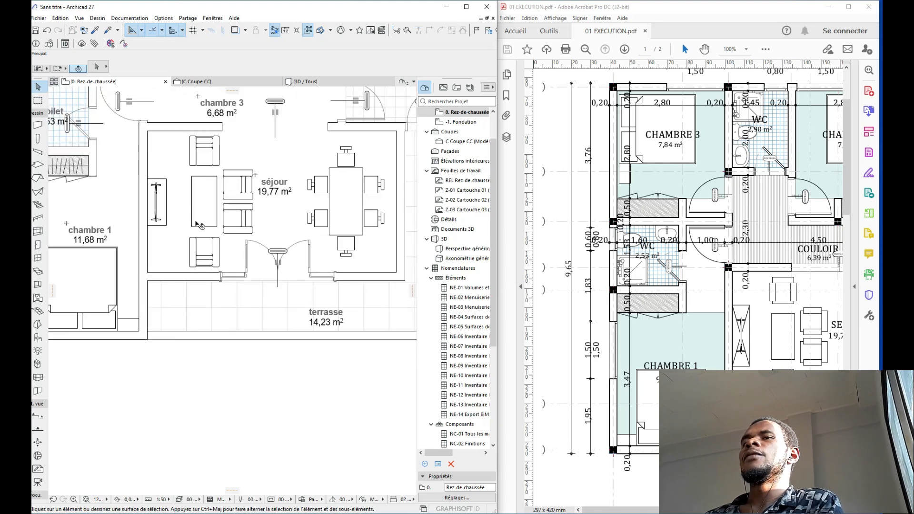
pyautogui.scroll(-5, 199, 225)
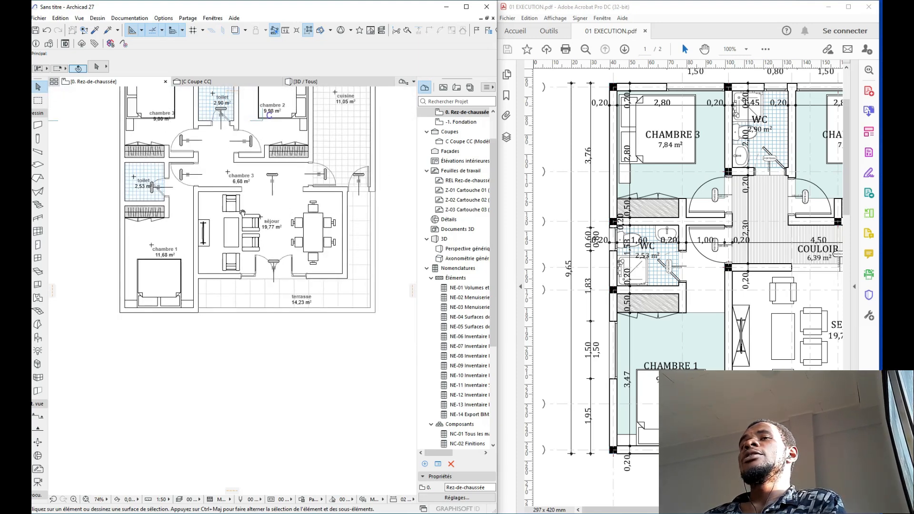
pyautogui.moveTo(244, 212); pyautogui.dragTo(257, 261, button='middle')
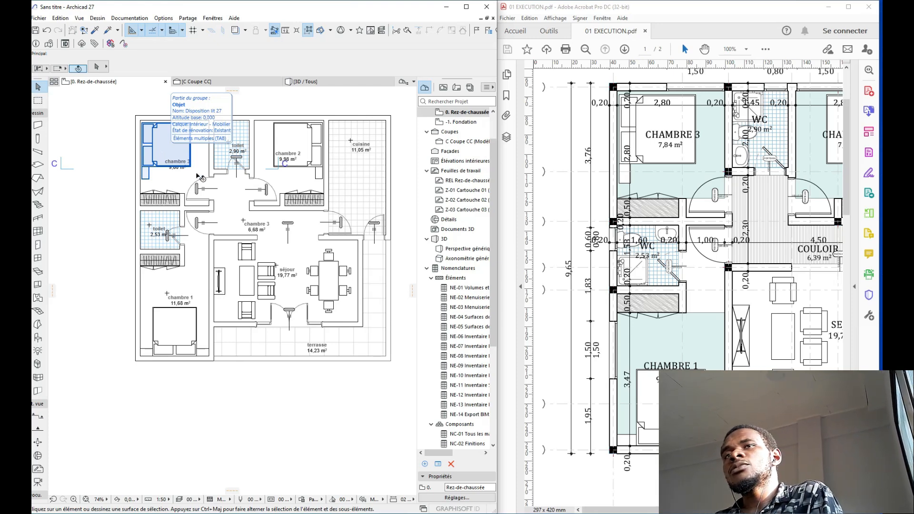
pyautogui.scroll(4, 228, 266)
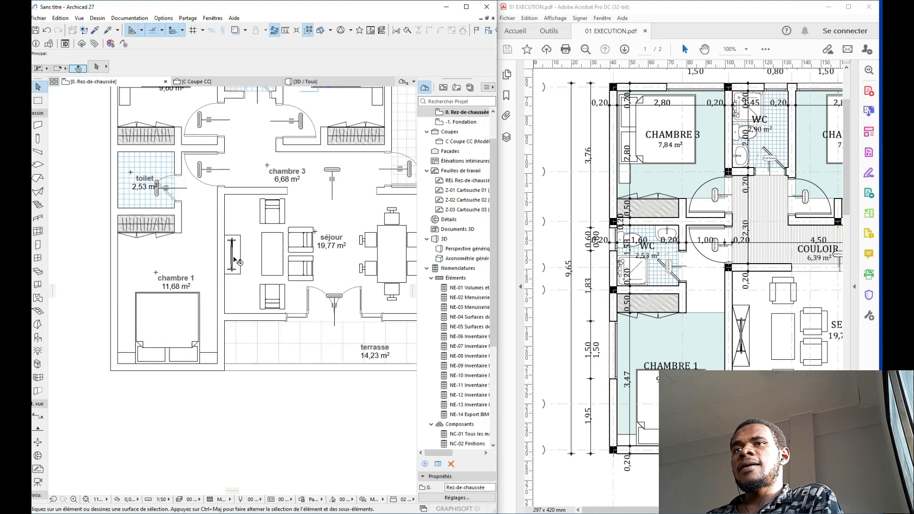
pyautogui.scroll(2, 237, 260)
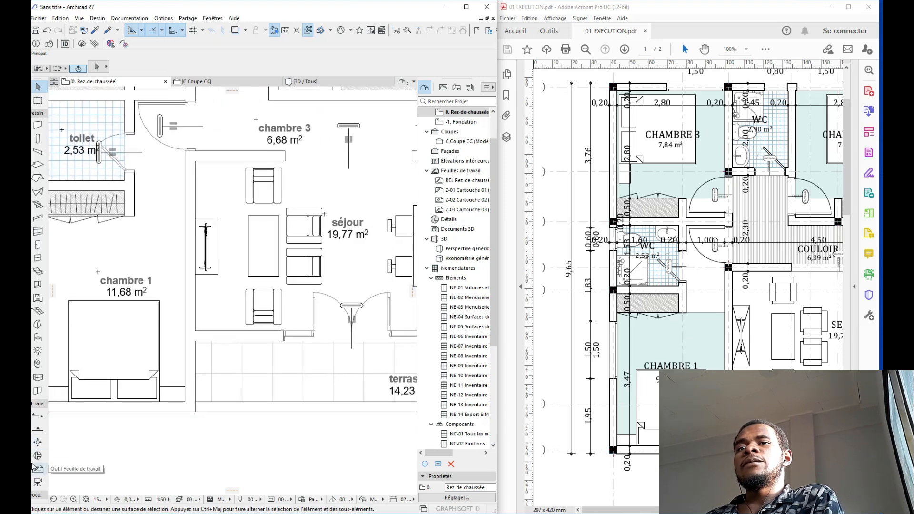
# Step: Choose the Tapis 27 rug from Décoration 27 in the object default settings
pyautogui.click(35, 338)
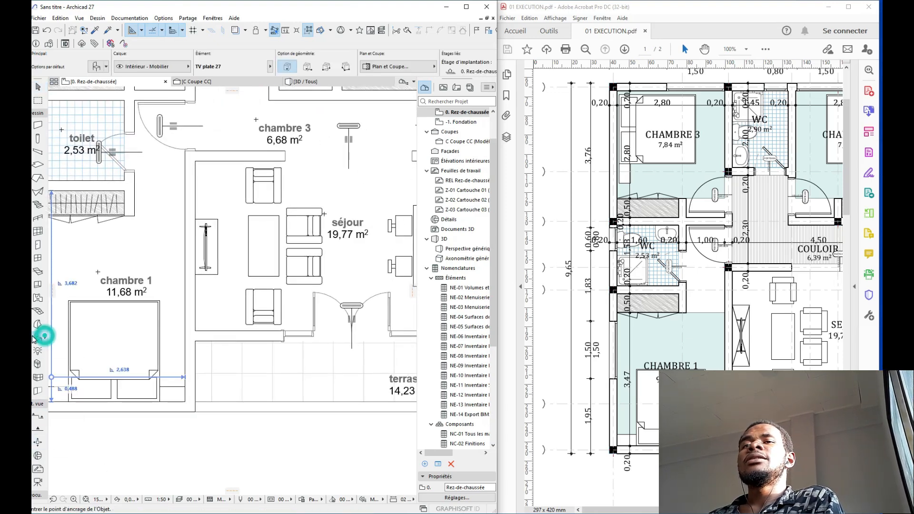
pyautogui.click(96, 69)
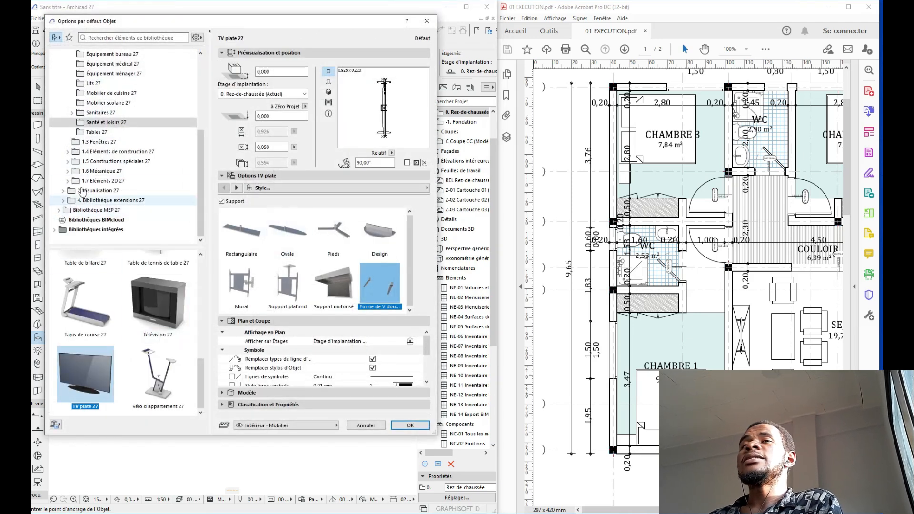
pyautogui.scroll(2, 82, 182)
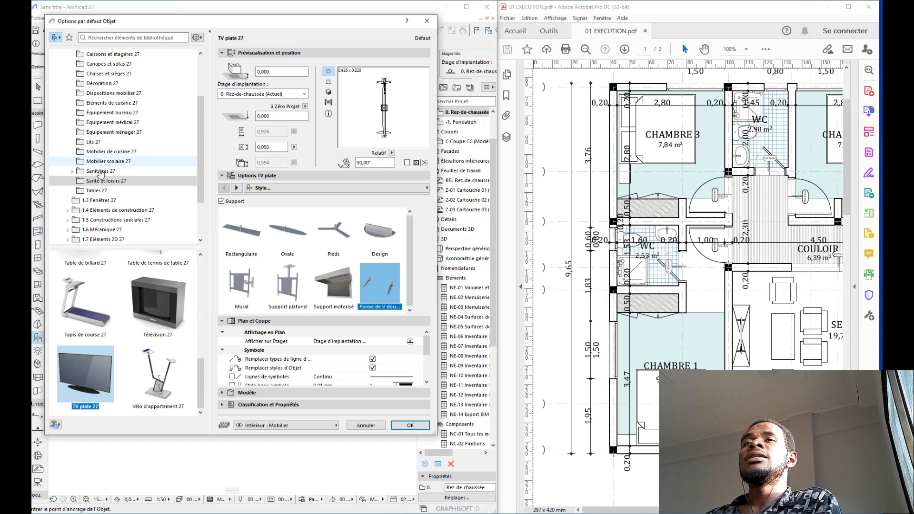
pyautogui.click(99, 83)
pyautogui.scroll(-5, 108, 290)
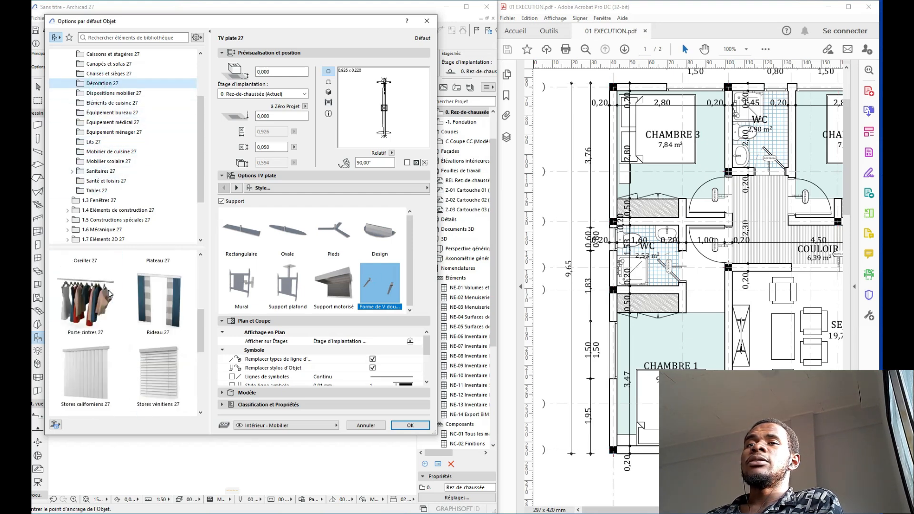
pyautogui.scroll(-3, 108, 290)
pyautogui.click(136, 302)
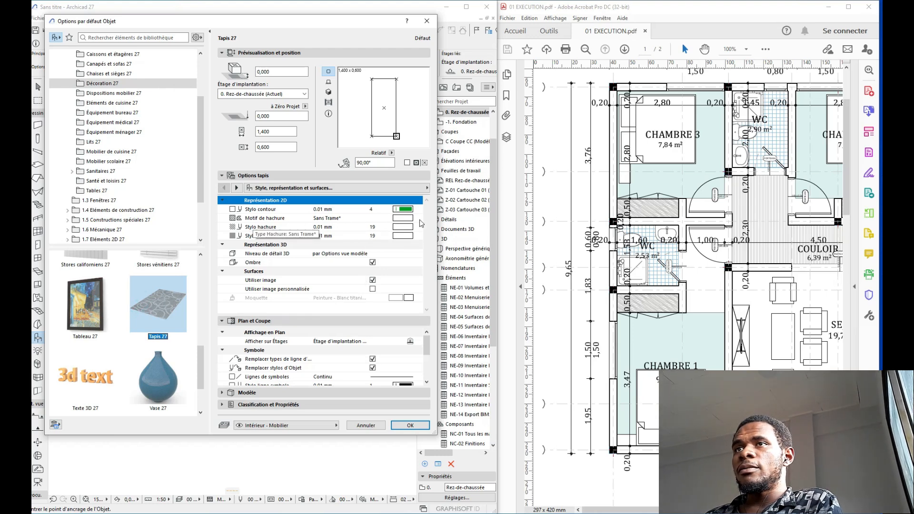
# Step: Set the rug's hatch pattern to Tapis with hatch pen 102
pyautogui.click(402, 218)
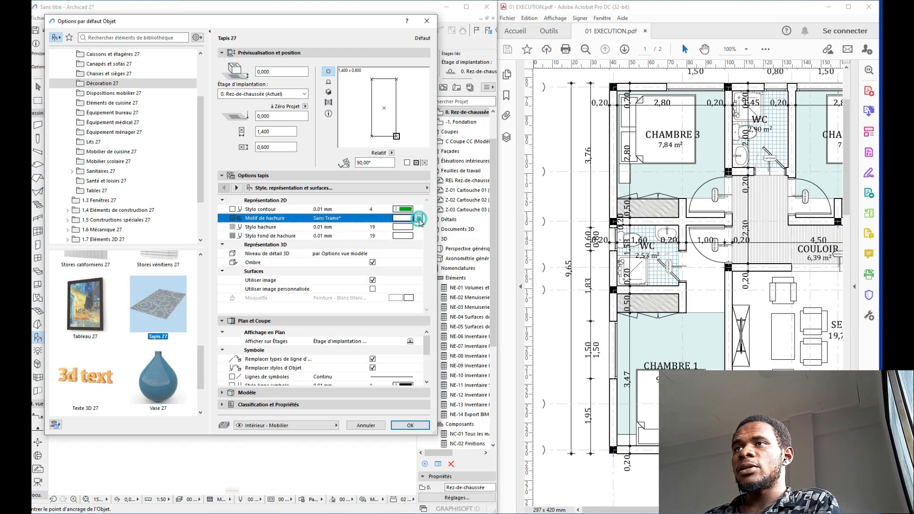
pyautogui.click(452, 233)
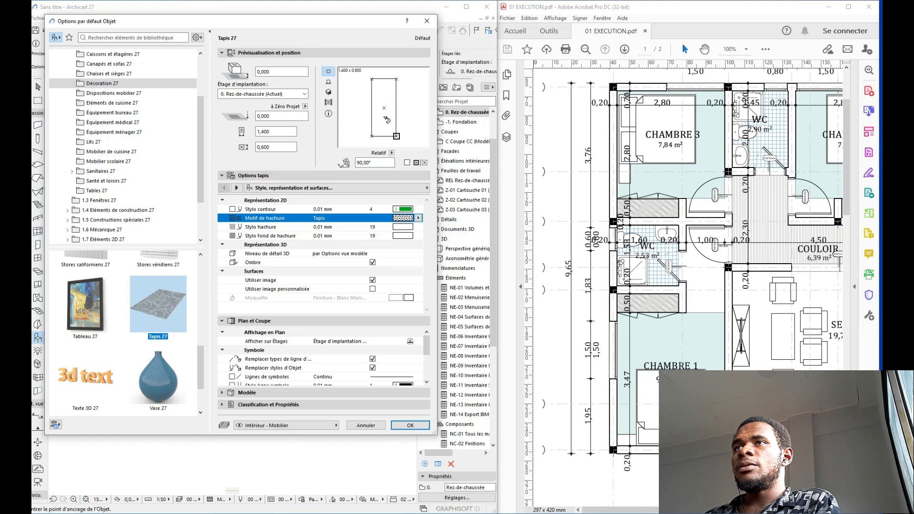
pyautogui.click(402, 227)
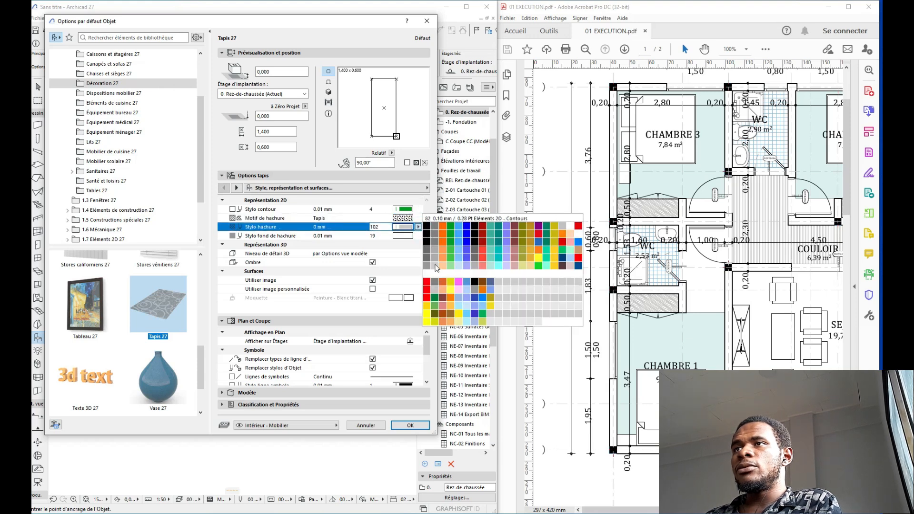
pyautogui.click(434, 269)
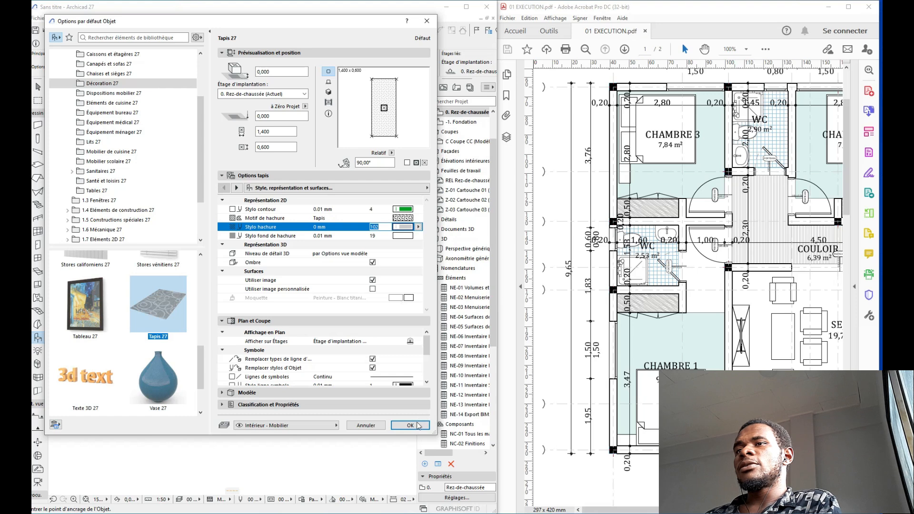
pyautogui.click(410, 425)
pyautogui.scroll(4, 269, 243)
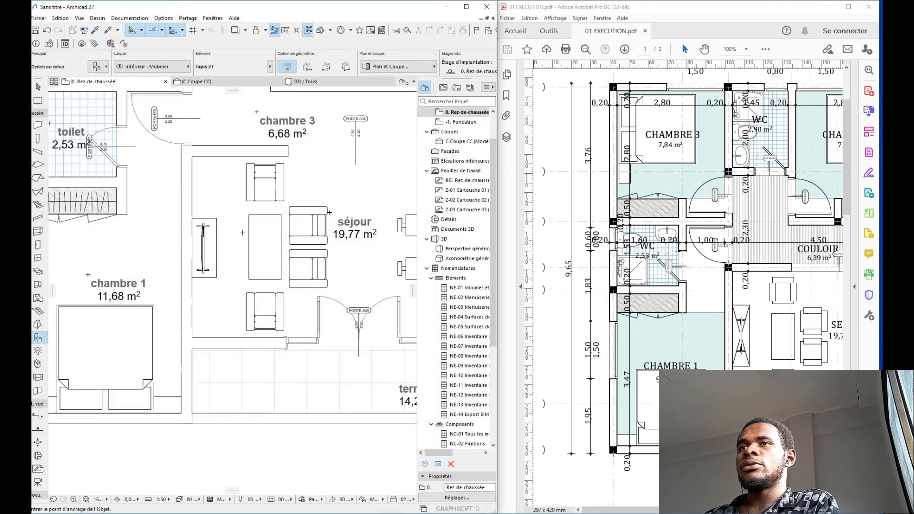
# Step: Place the rug between the séjour sofas and send it one level back behind them
pyautogui.click(276, 252)
pyautogui.press('Escape')
pyautogui.click(302, 193)
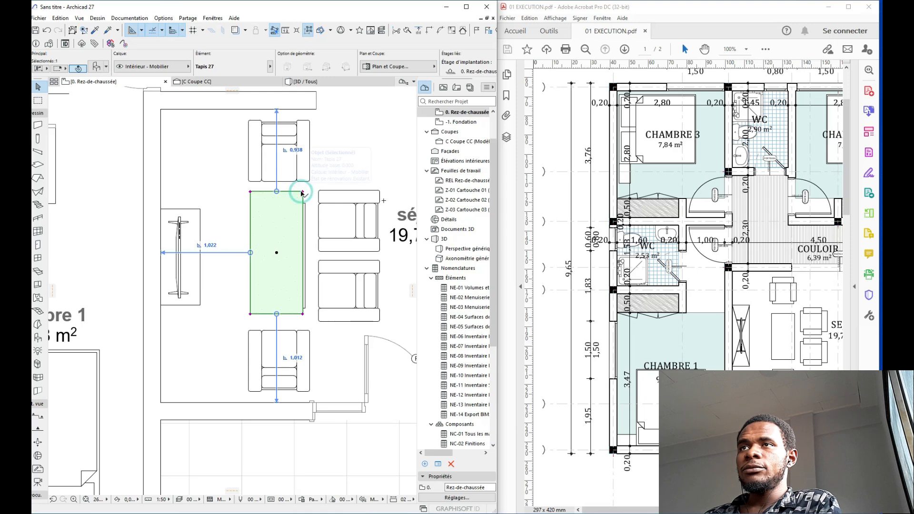
pyautogui.rightClick(301, 192)
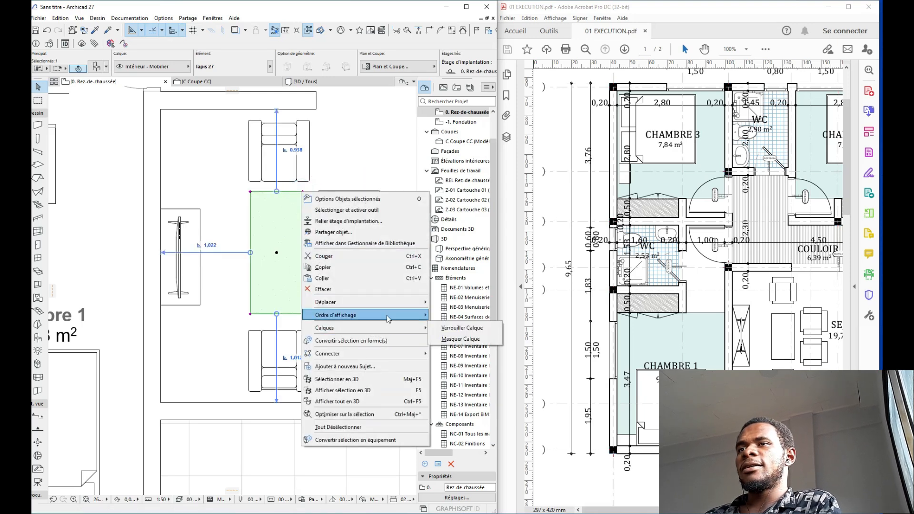
pyautogui.moveTo(386, 315)
pyautogui.click(449, 336)
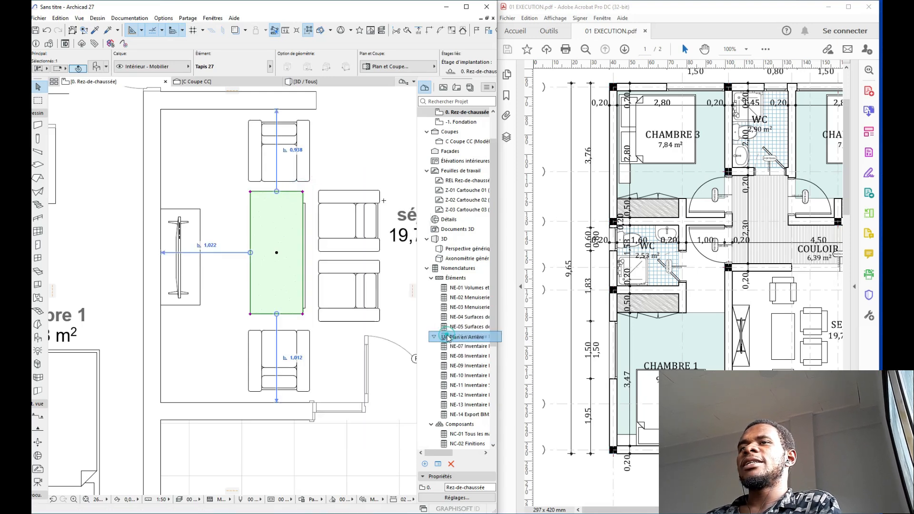
# Step: Stretch the rug's corners out under the right sofas and both armchairs
pyautogui.click(303, 192)
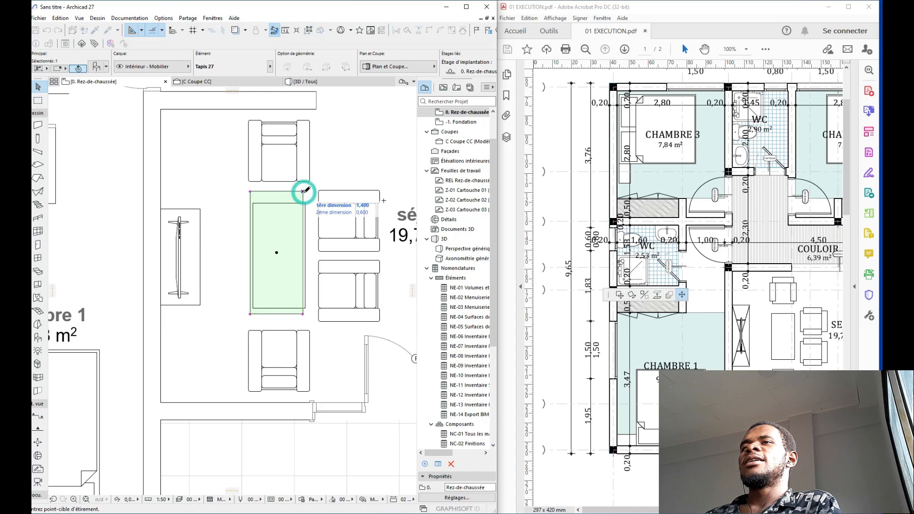
pyautogui.click(355, 191)
pyautogui.click(355, 192)
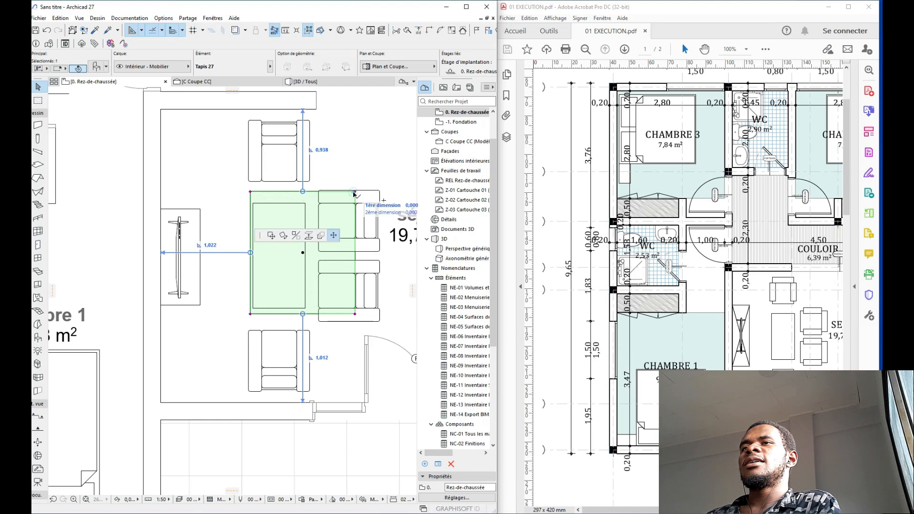
pyautogui.click(296, 143)
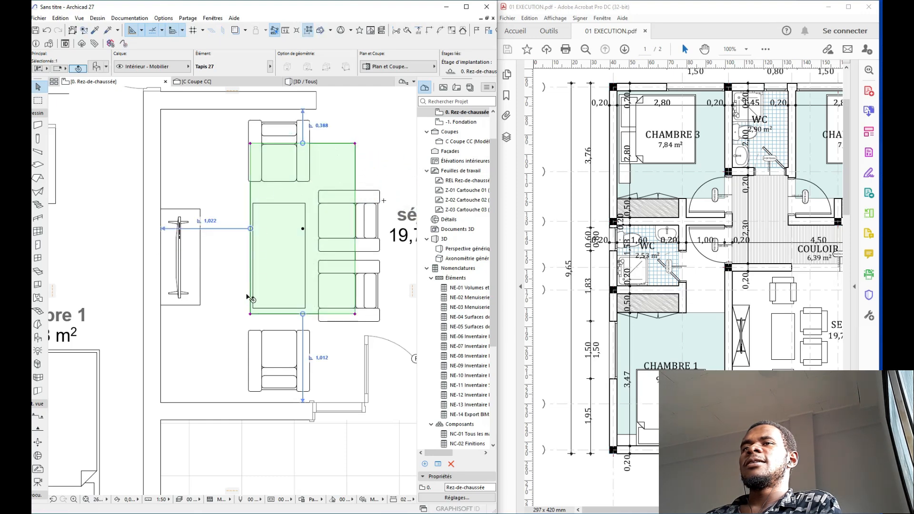
pyautogui.click(250, 314)
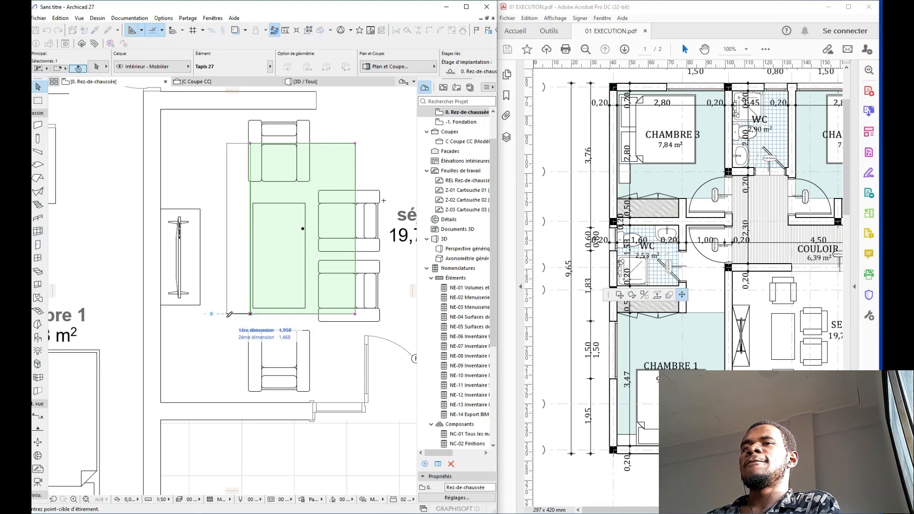
pyautogui.click(227, 314)
pyautogui.click(226, 315)
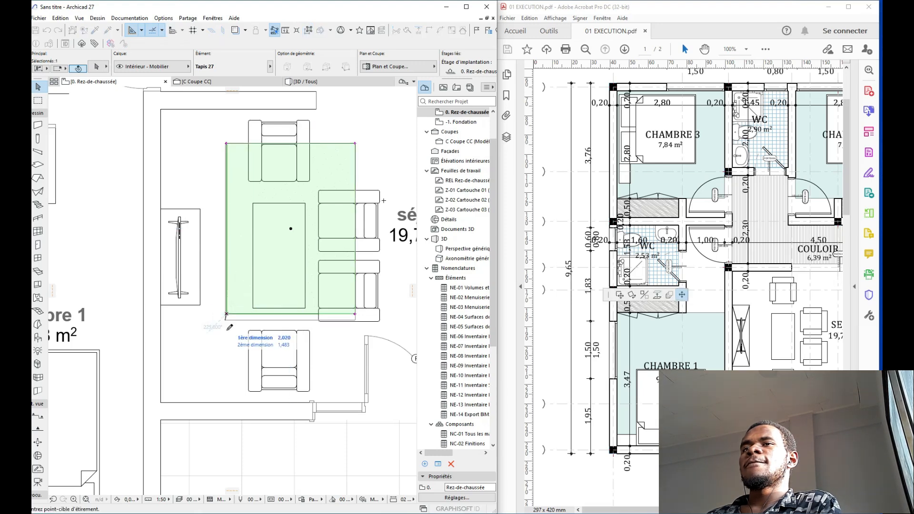
pyautogui.click(227, 366)
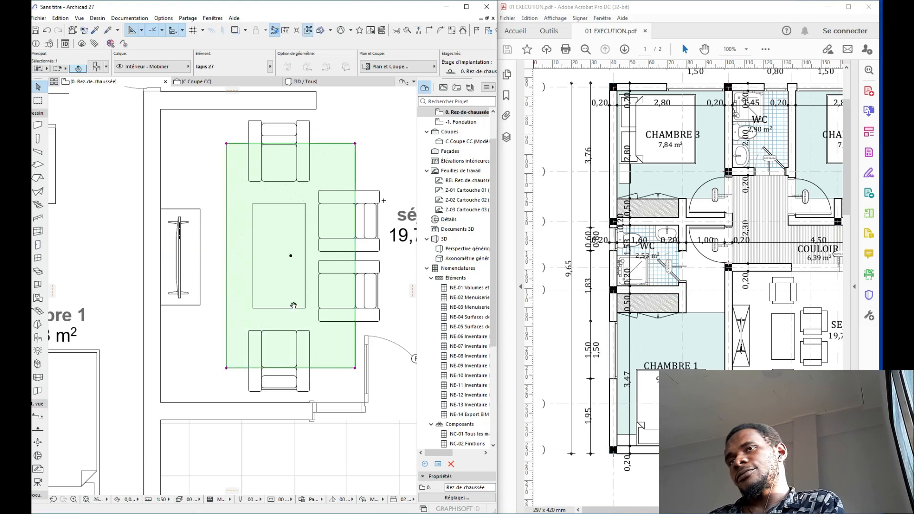
pyautogui.press('Escape')
# Step: Move the rug slightly left and trim its top and bottom edges to about 2,433 × 1,468
pyautogui.scroll(-6, 293, 306)
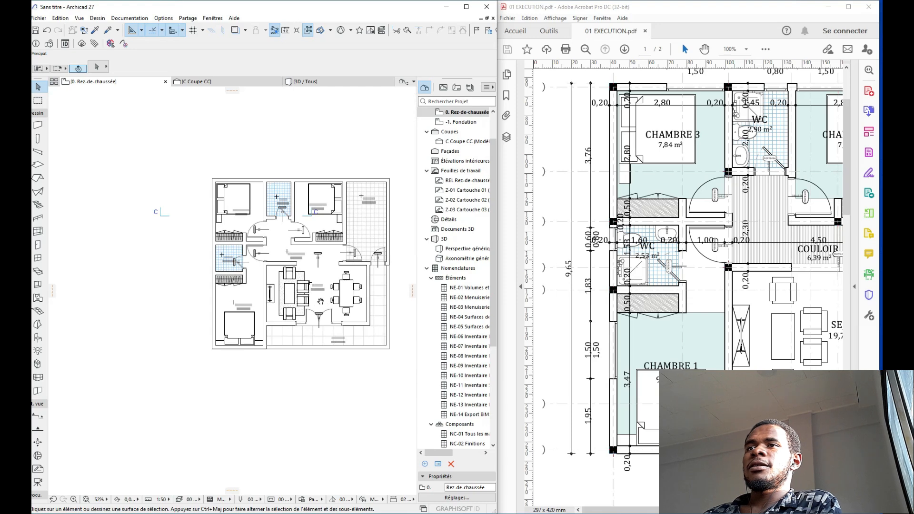
pyautogui.scroll(5, 289, 228)
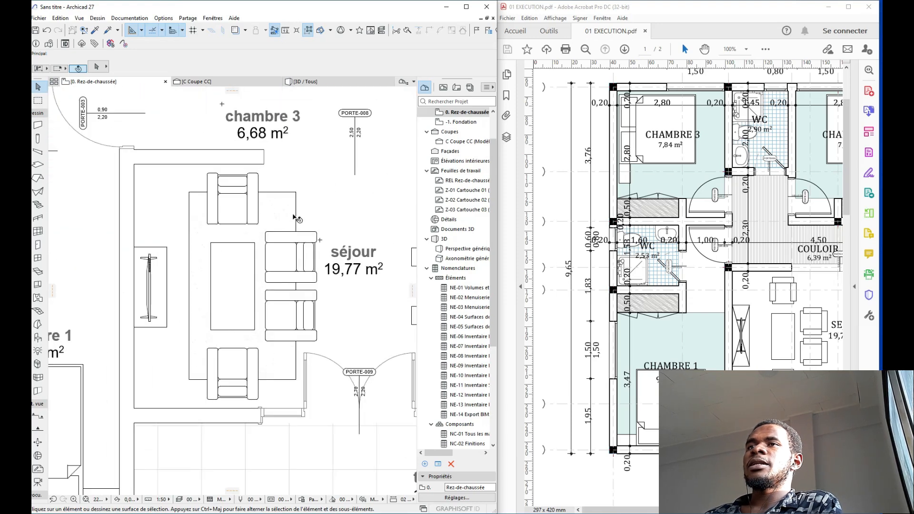
pyautogui.click(296, 211)
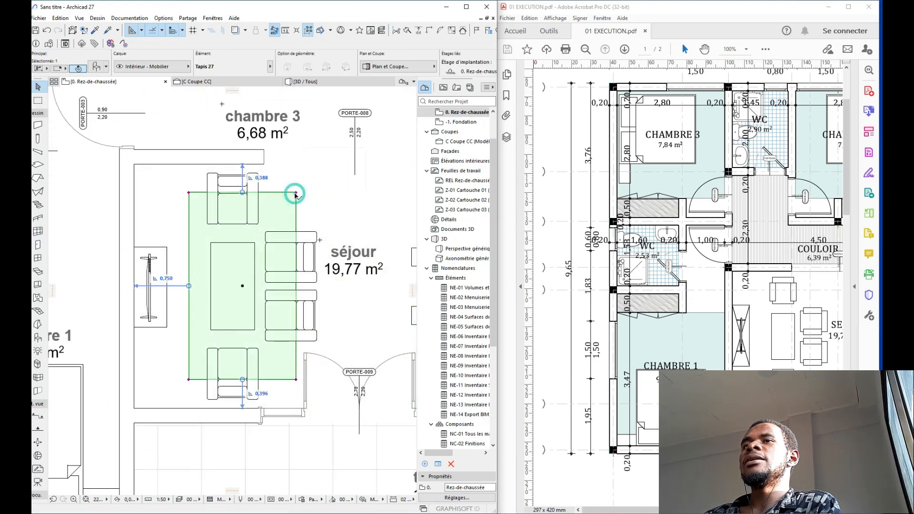
pyautogui.hotkey('ctrl', 'd')
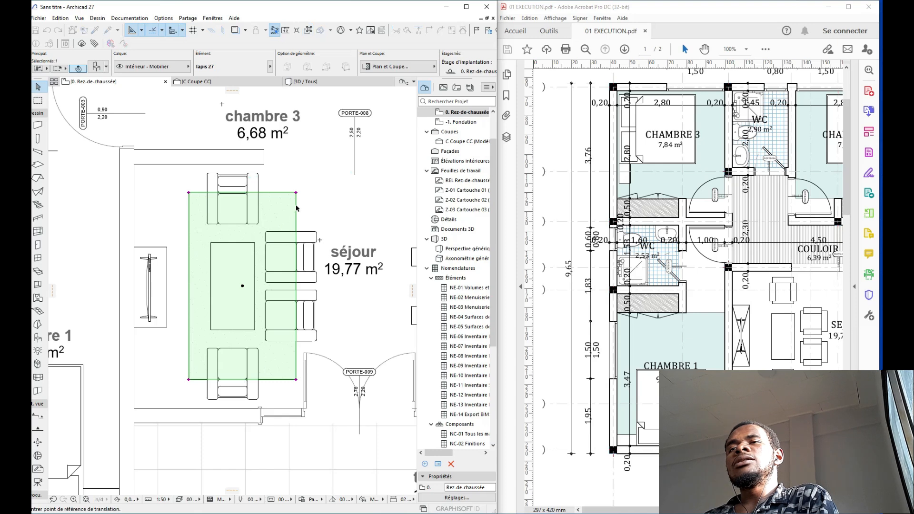
pyautogui.click(297, 208)
pyautogui.click(287, 205)
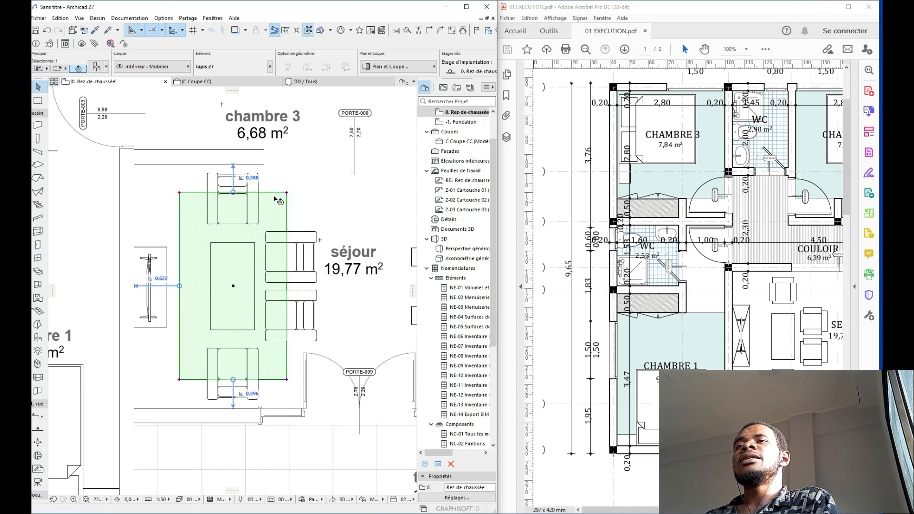
pyautogui.click(286, 194)
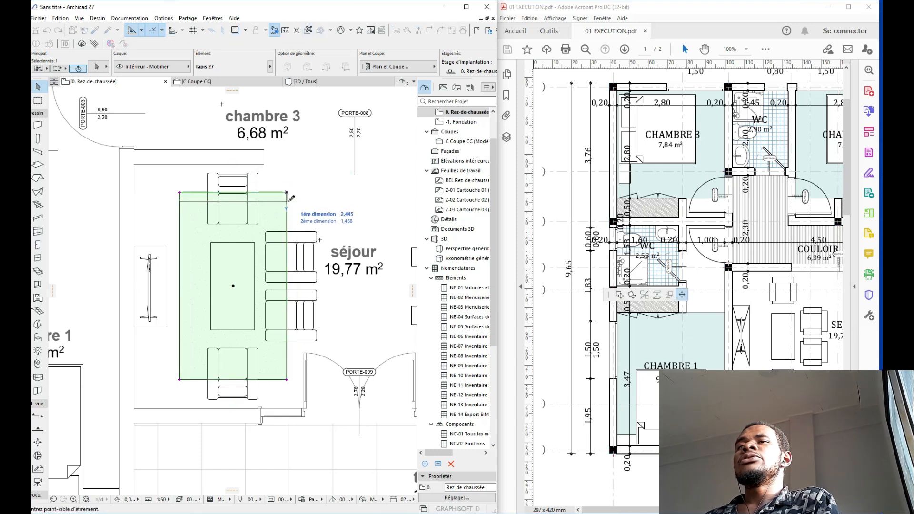
pyautogui.click(289, 204)
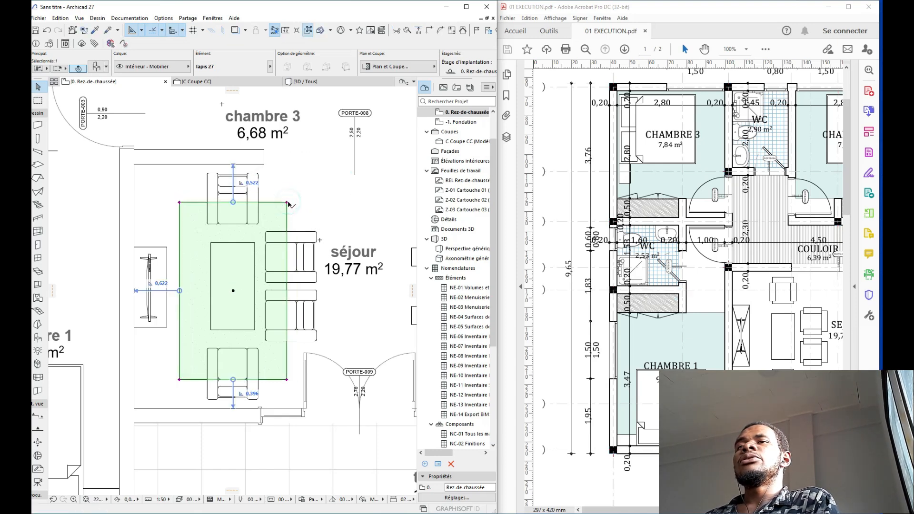
pyautogui.click(287, 379)
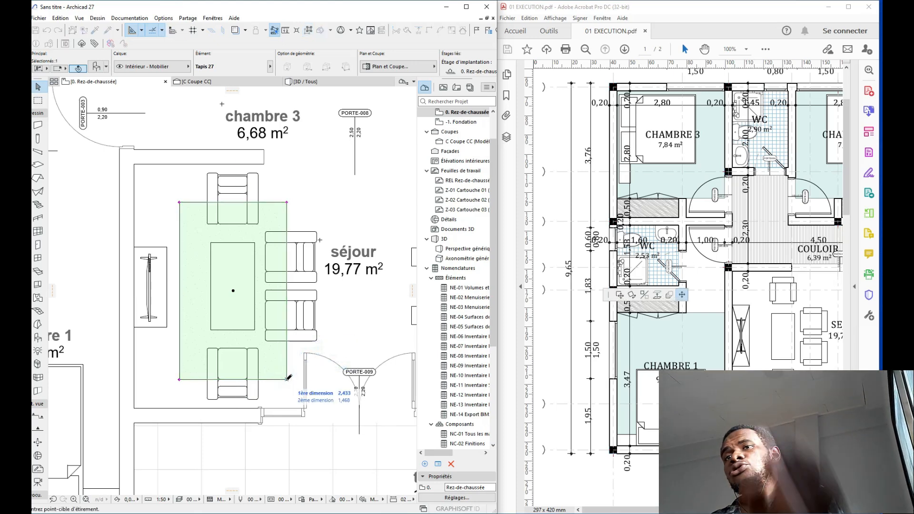
pyautogui.click(287, 371)
pyautogui.moveTo(285, 373); pyautogui.dragTo(225, 376, button='middle')
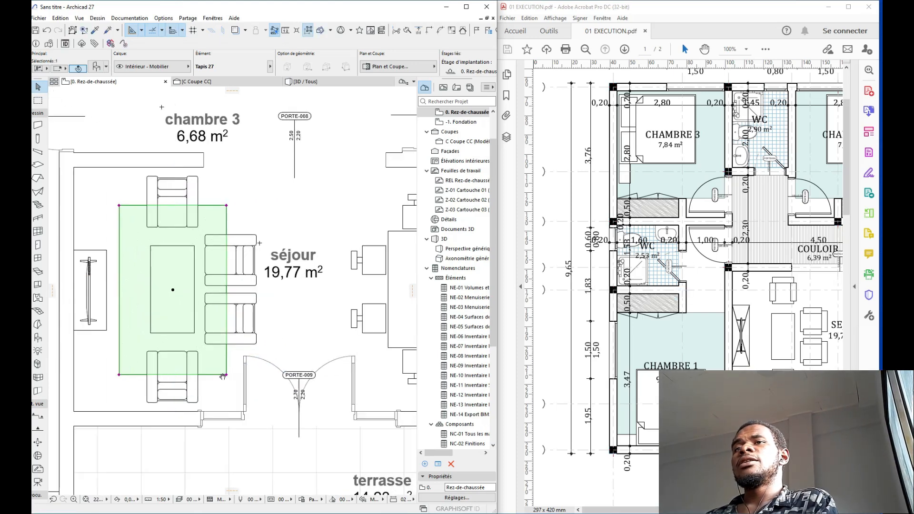
pyautogui.press('Escape')
pyautogui.scroll(-5, 199, 338)
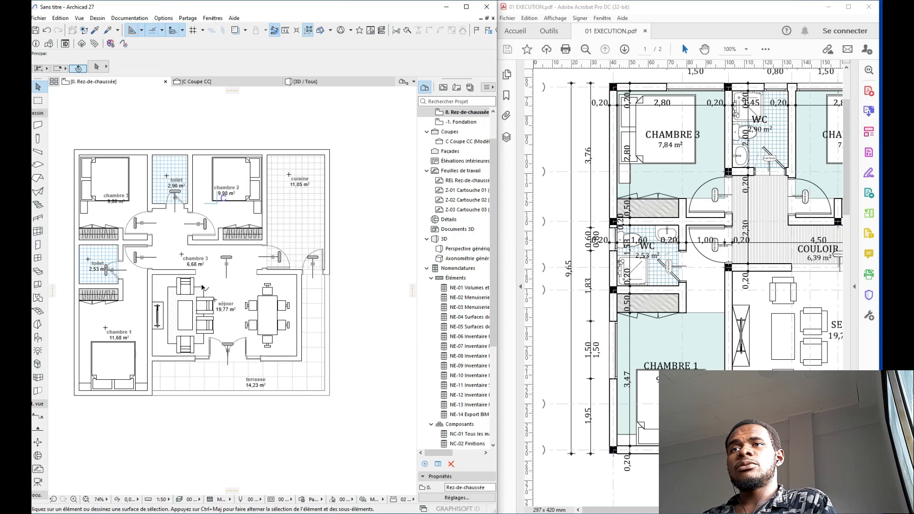
# Step: Copy the séjour rug about 3,348 to the right, under the dining table and chairs
pyautogui.click(203, 287)
pyautogui.hotkey('ctrl', 'd')
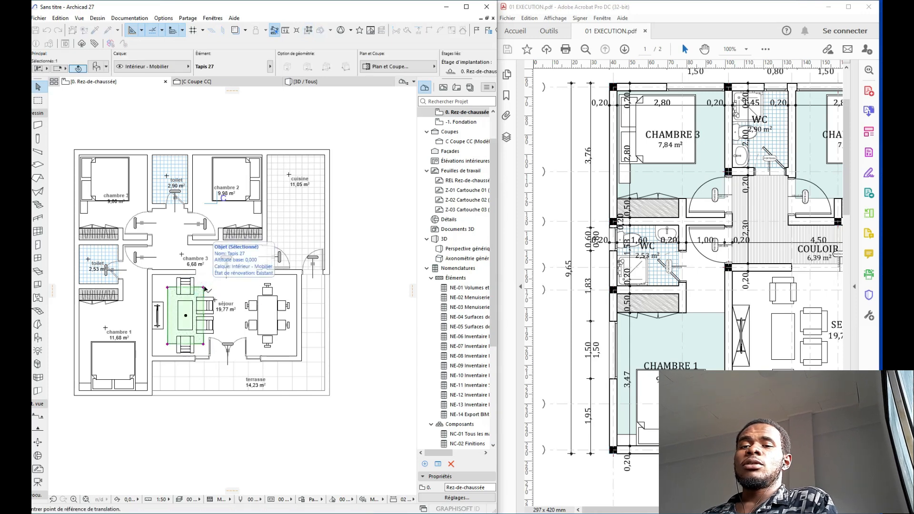
pyautogui.click(186, 315)
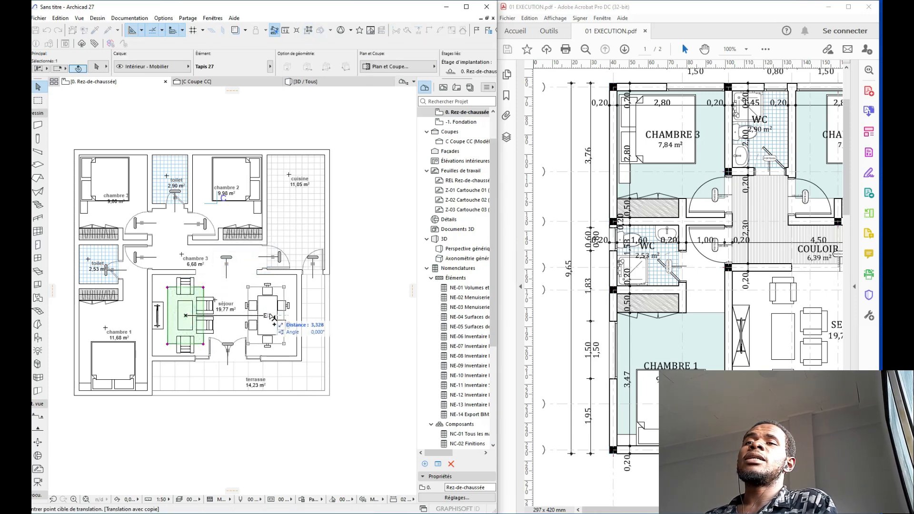
pyautogui.scroll(6, 269, 315)
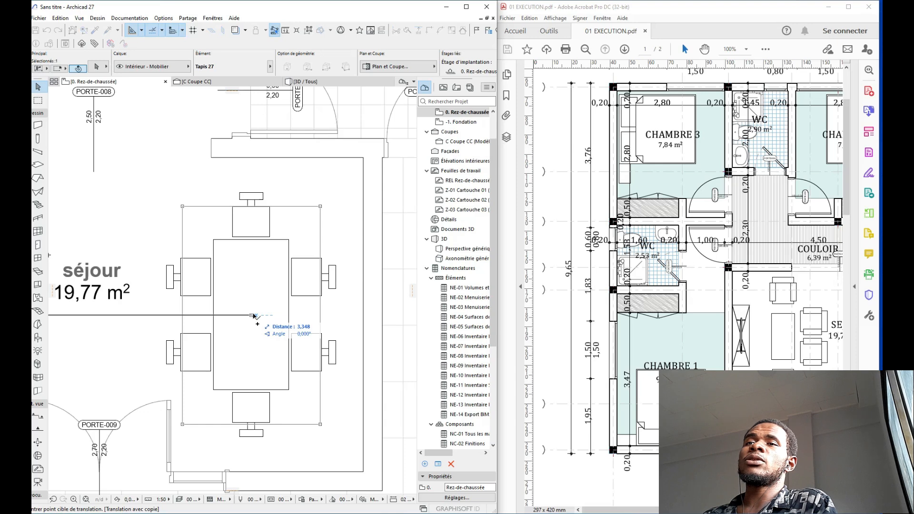
pyautogui.click(255, 316)
pyautogui.scroll(-4, 254, 319)
pyautogui.press('Escape')
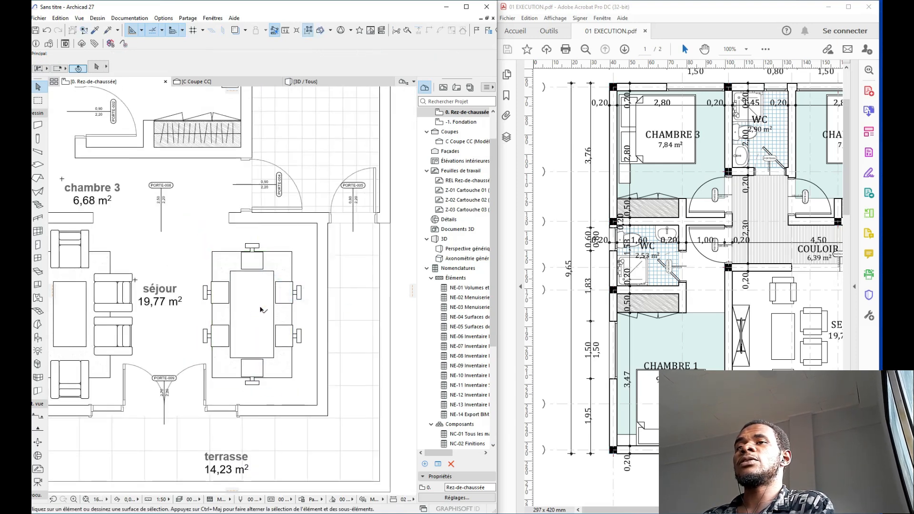
# Step: Pick up the rug's settings for a new rug and bring chambre 2 into view
pyautogui.scroll(-3, 261, 309)
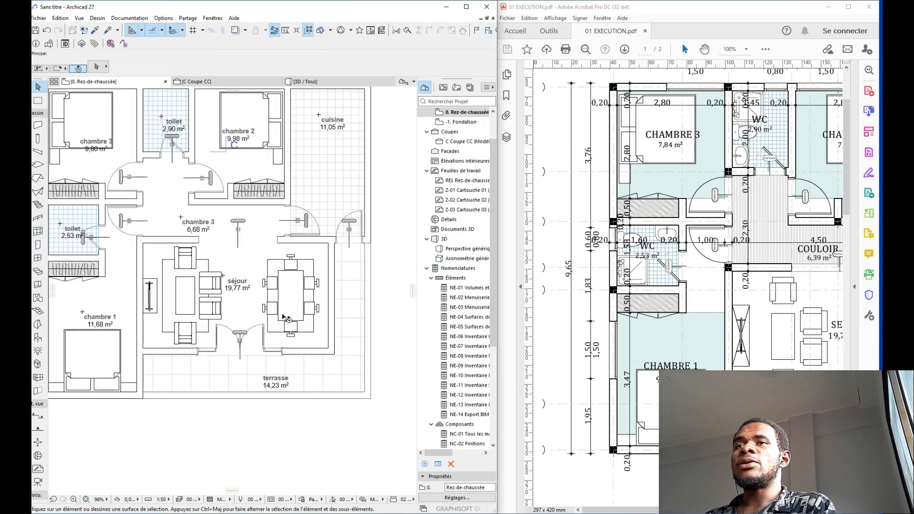
pyautogui.moveTo(240, 272); pyautogui.dragTo(262, 275, button='middle')
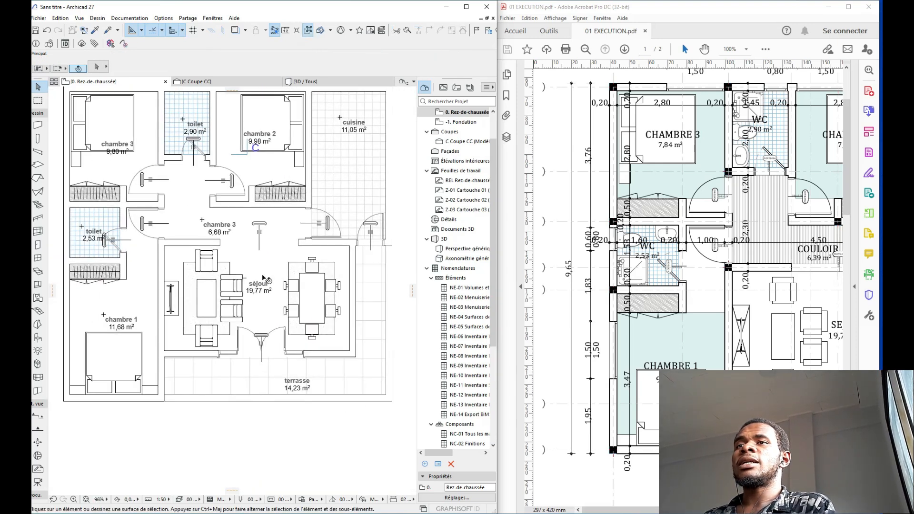
pyautogui.keyDown('alt'); pyautogui.click(335, 262); pyautogui.keyUp('alt')
pyautogui.moveTo(281, 92); pyautogui.dragTo(287, 124, button='middle')
# Step: Size the new chambre 2 rug to 1,000 × 0,600 in the Info Box
pyautogui.scroll(2, 285, 103)
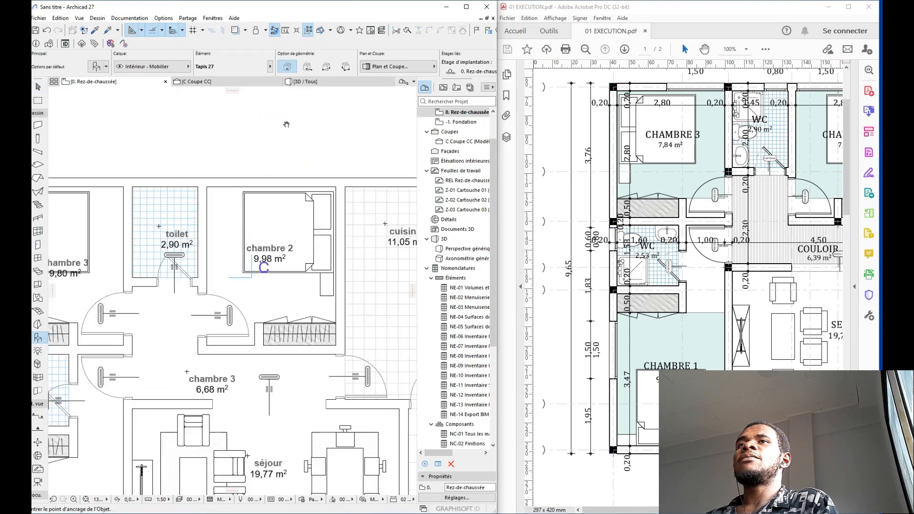
pyautogui.scroll(-5, 316, 67)
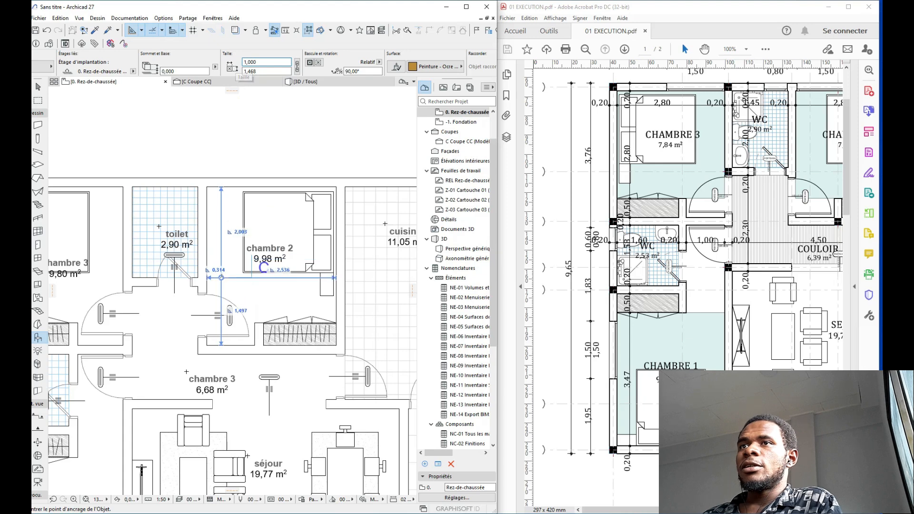
pyautogui.scroll(2, 263, 267)
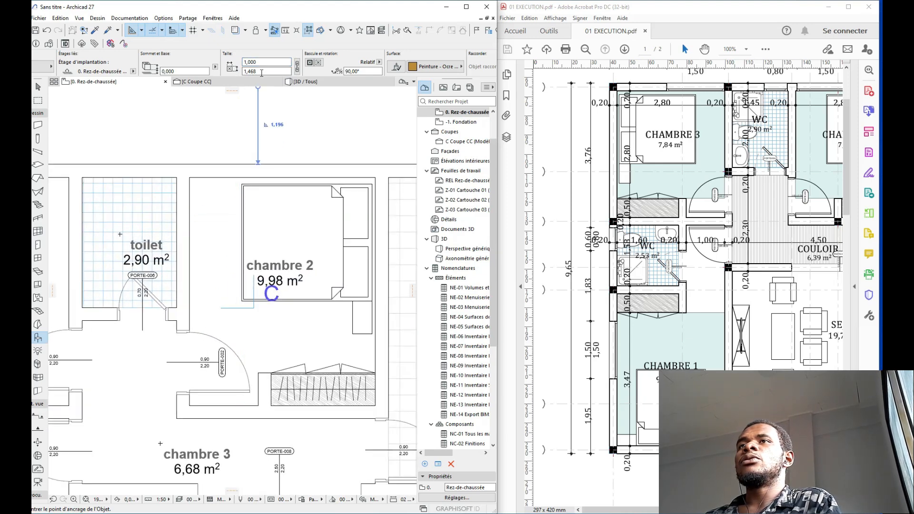
pyautogui.write('0,600')
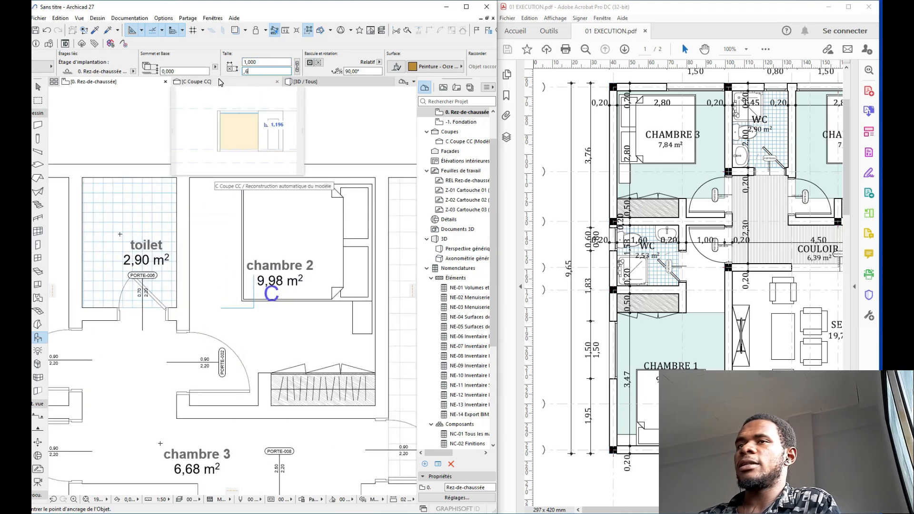